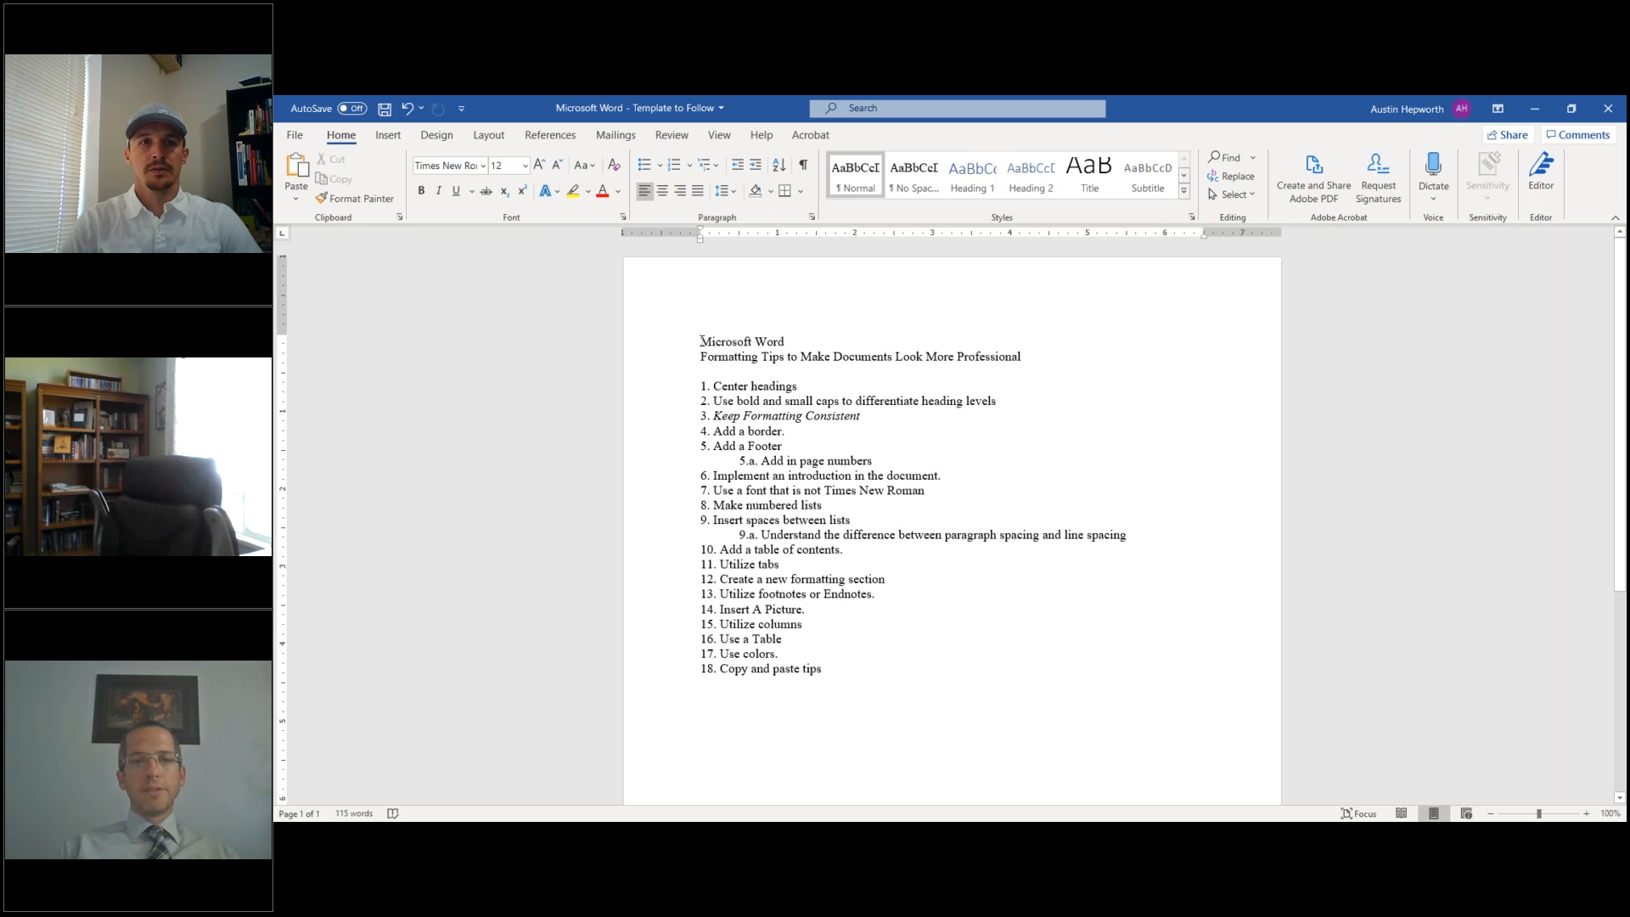
- Center the 'Microsoft Word' title and the 'Formatting Tips to Make Documents Look More Professional' subtitle
drag(729, 346, 785, 347)
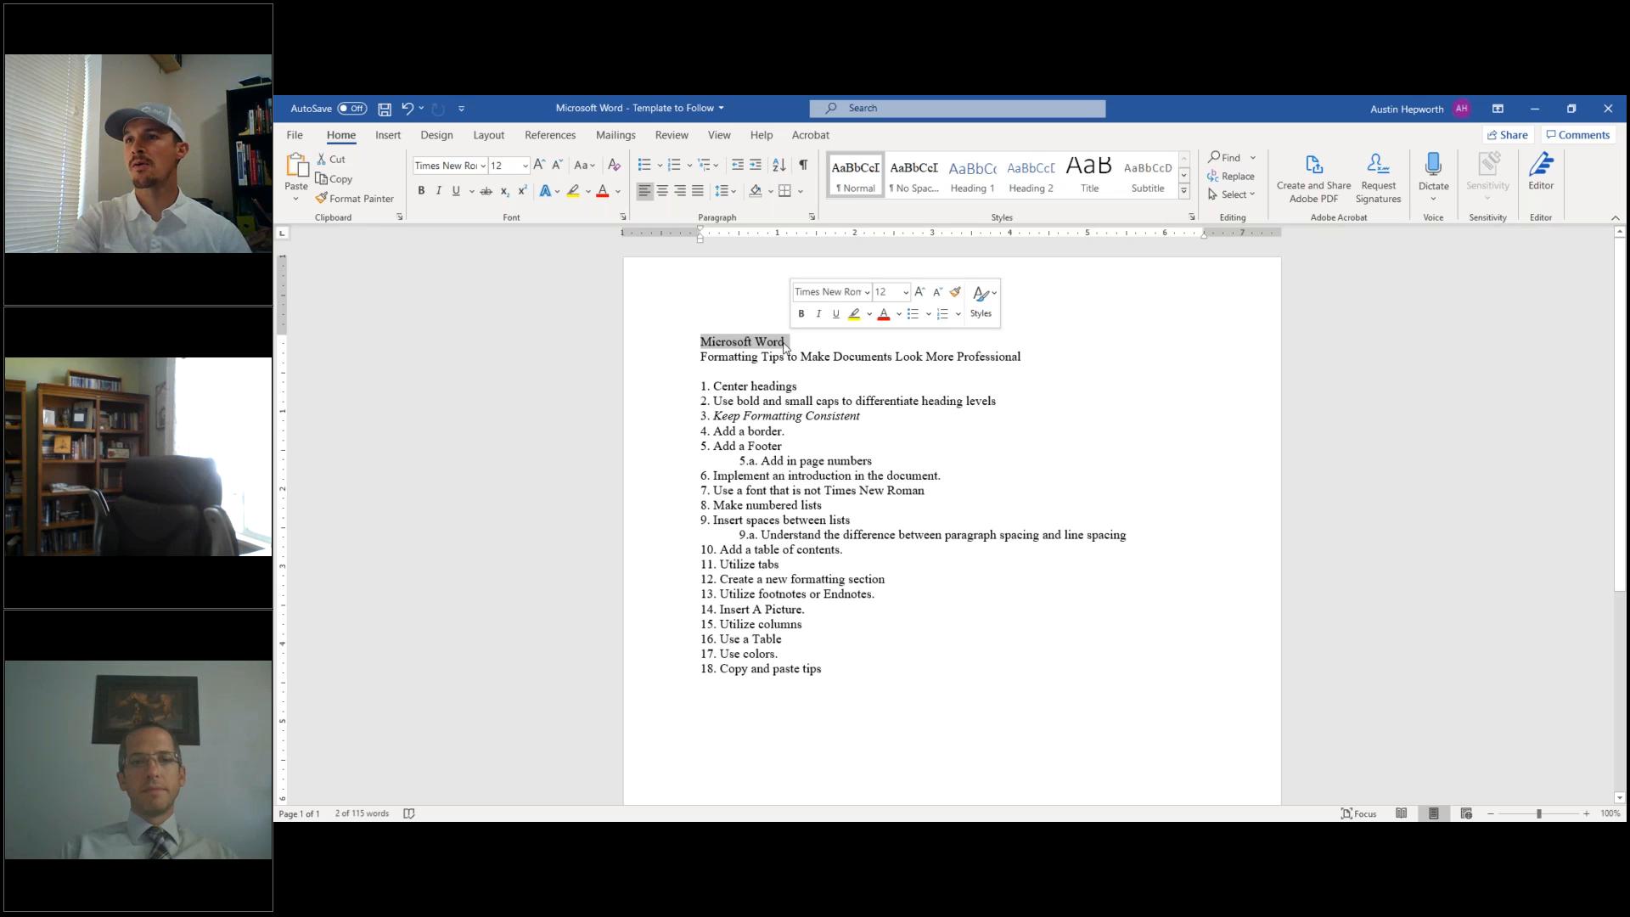
click(712, 349)
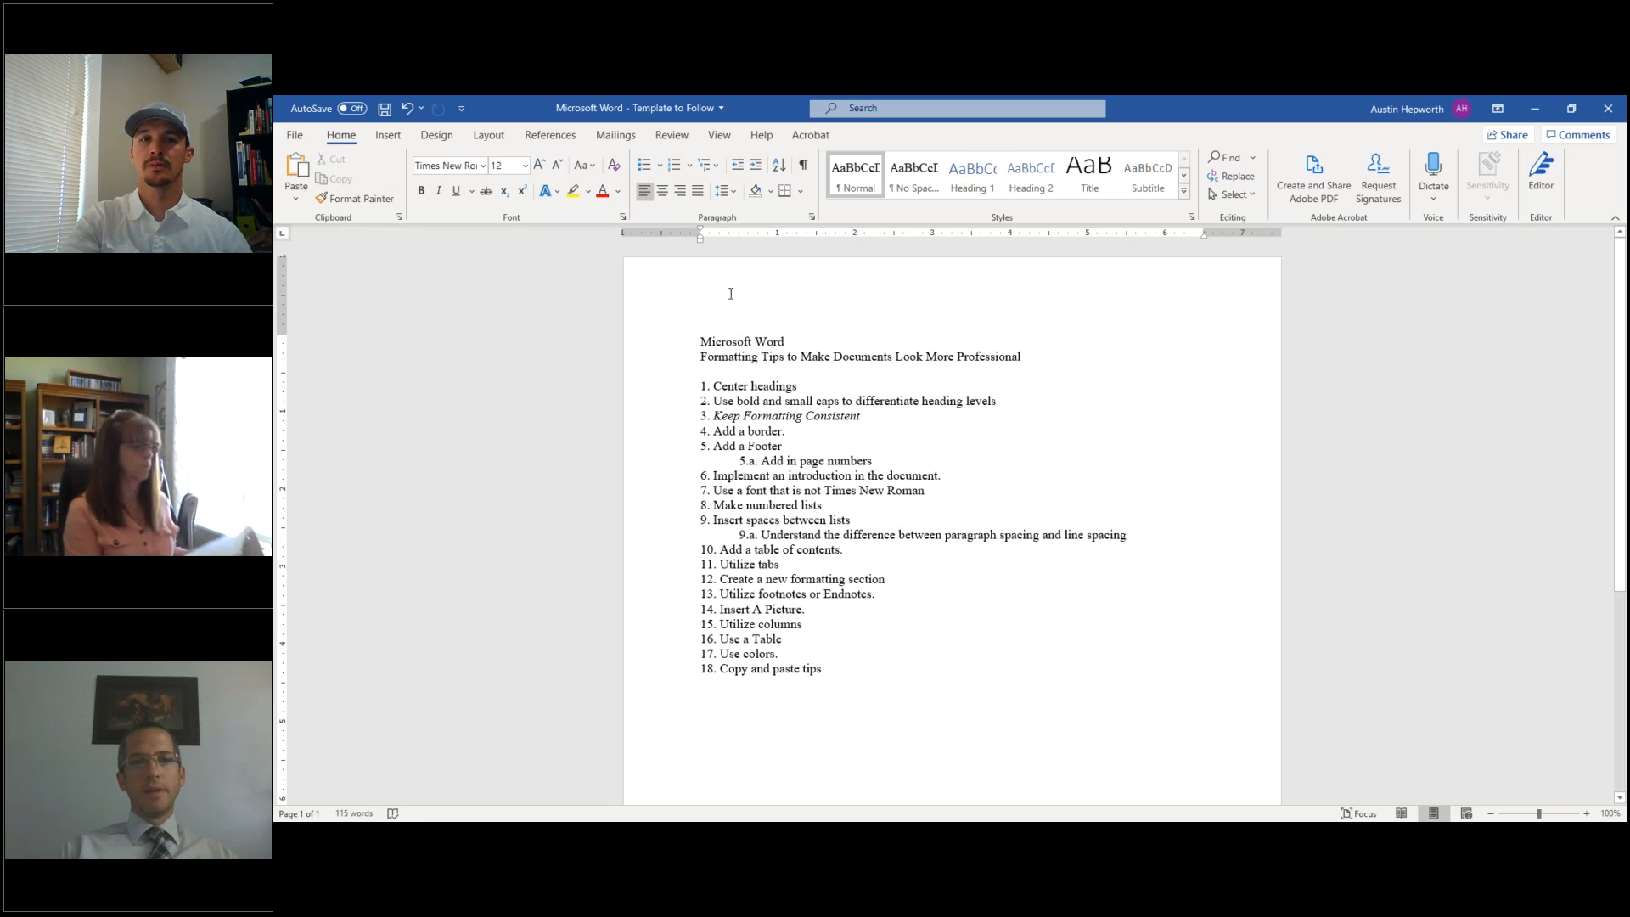
click(663, 192)
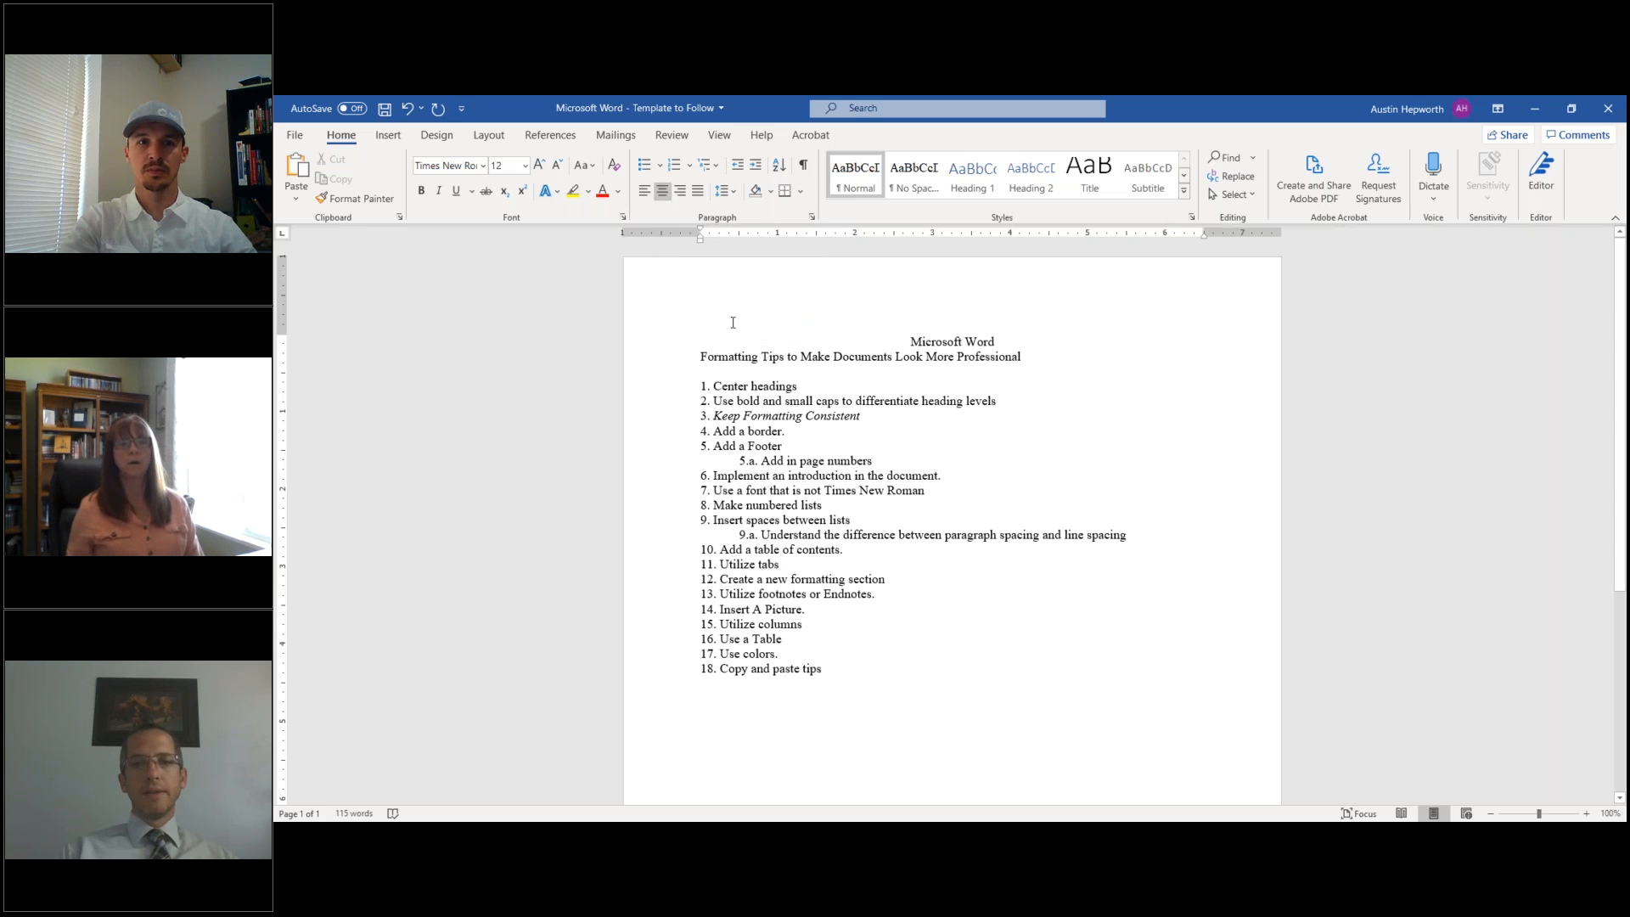
click(705, 356)
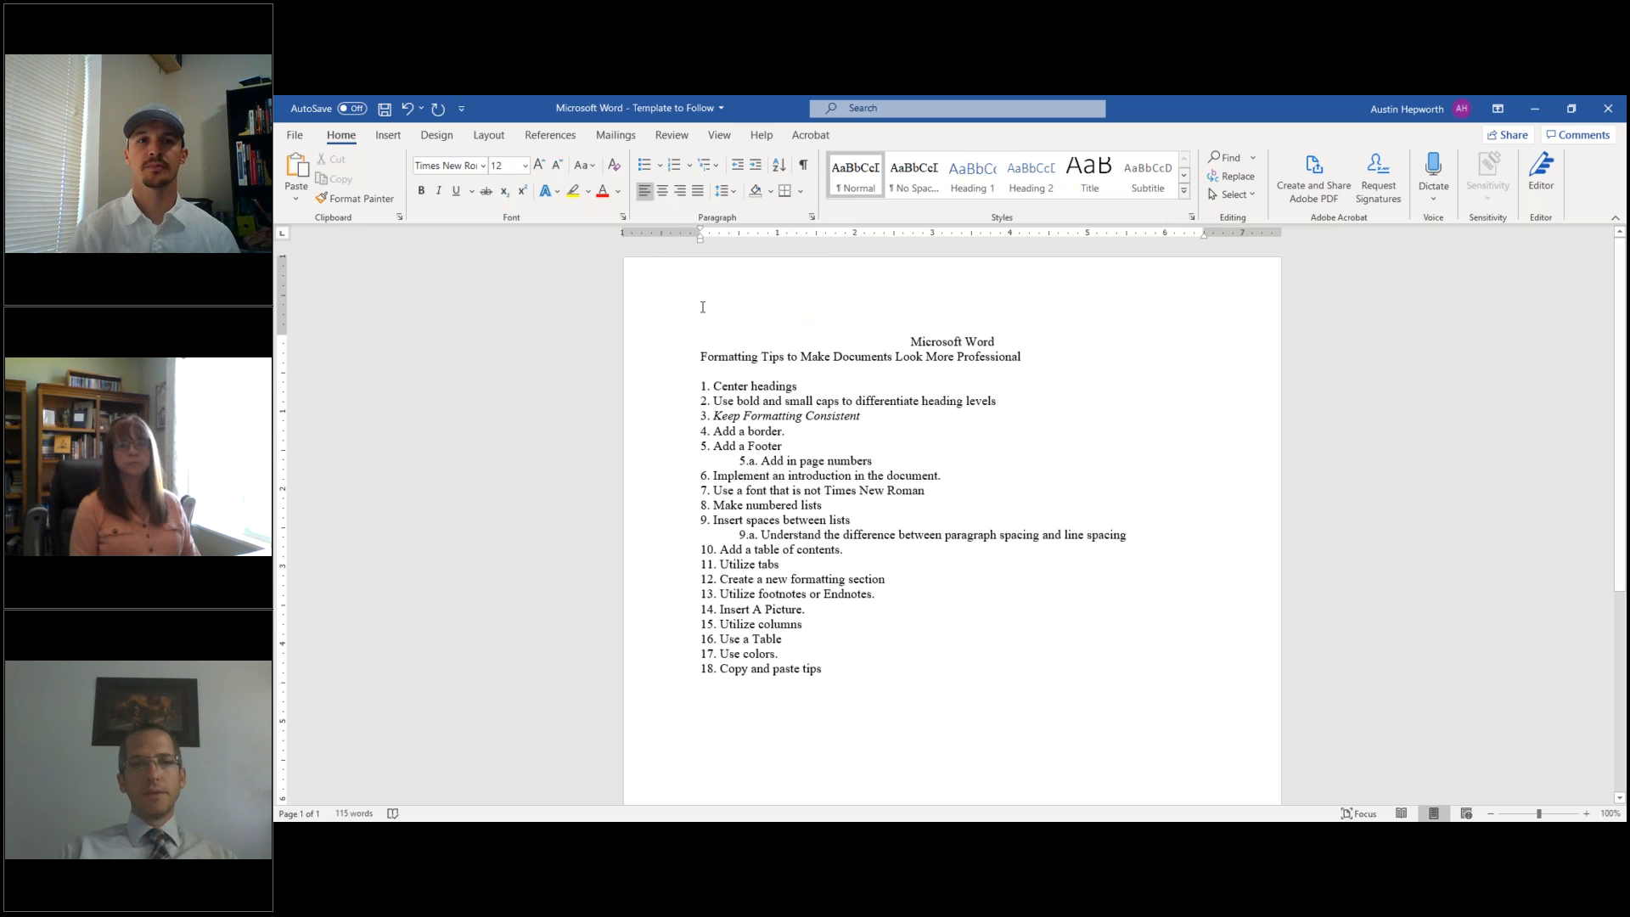
click(663, 192)
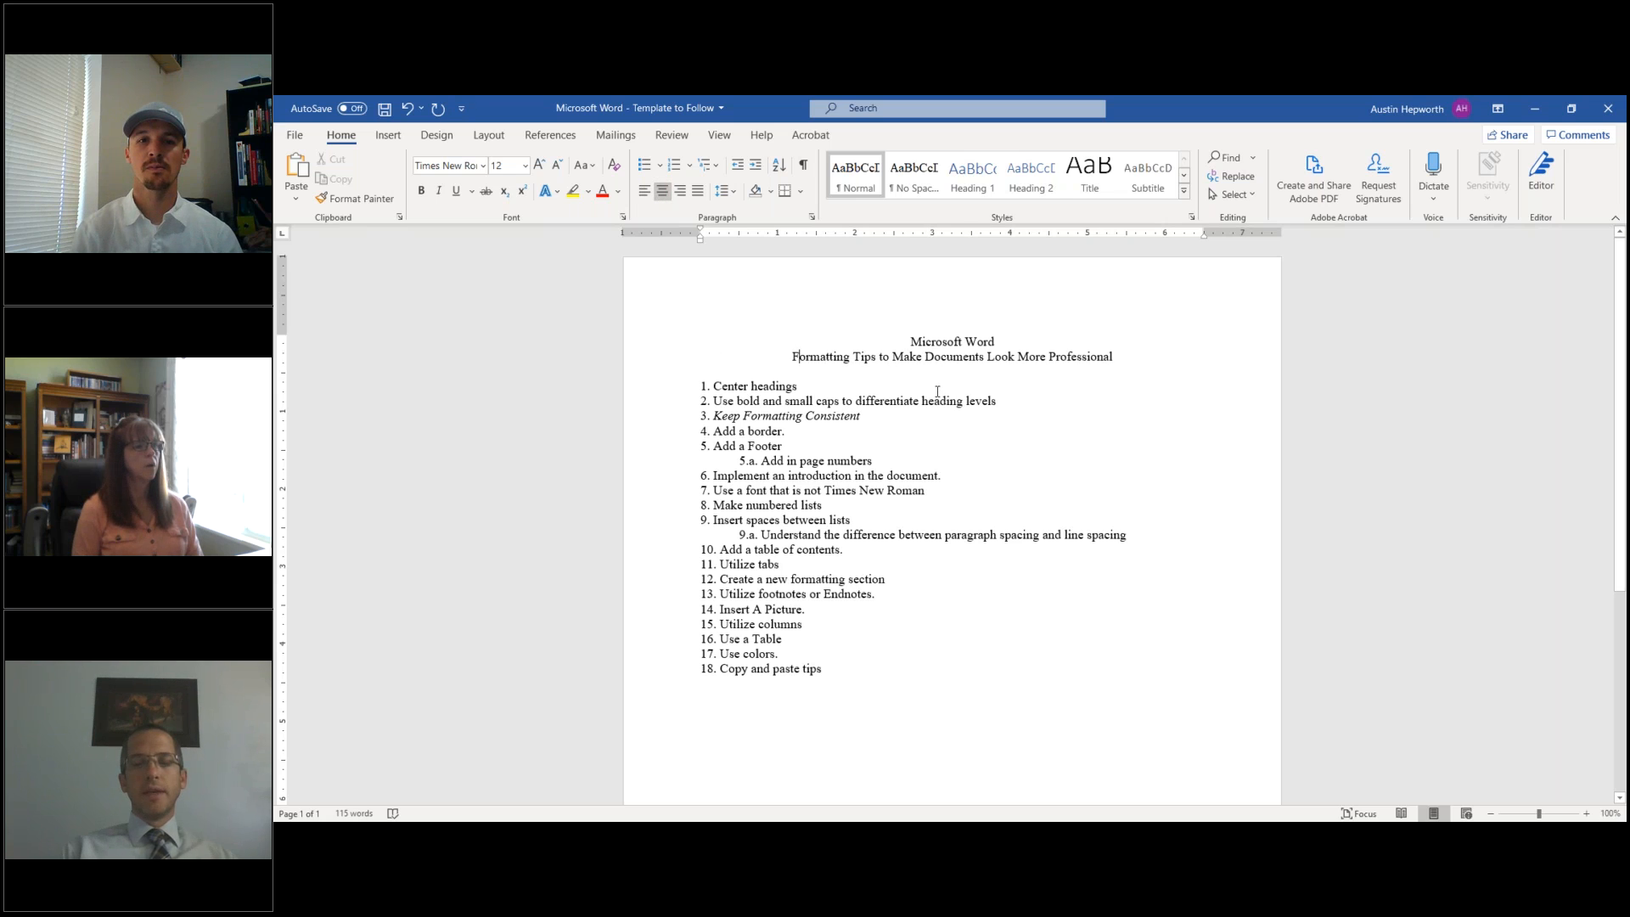
- Set the 'Microsoft Word' title to 20 pt, trying and then removing italics
drag(910, 342, 1000, 341)
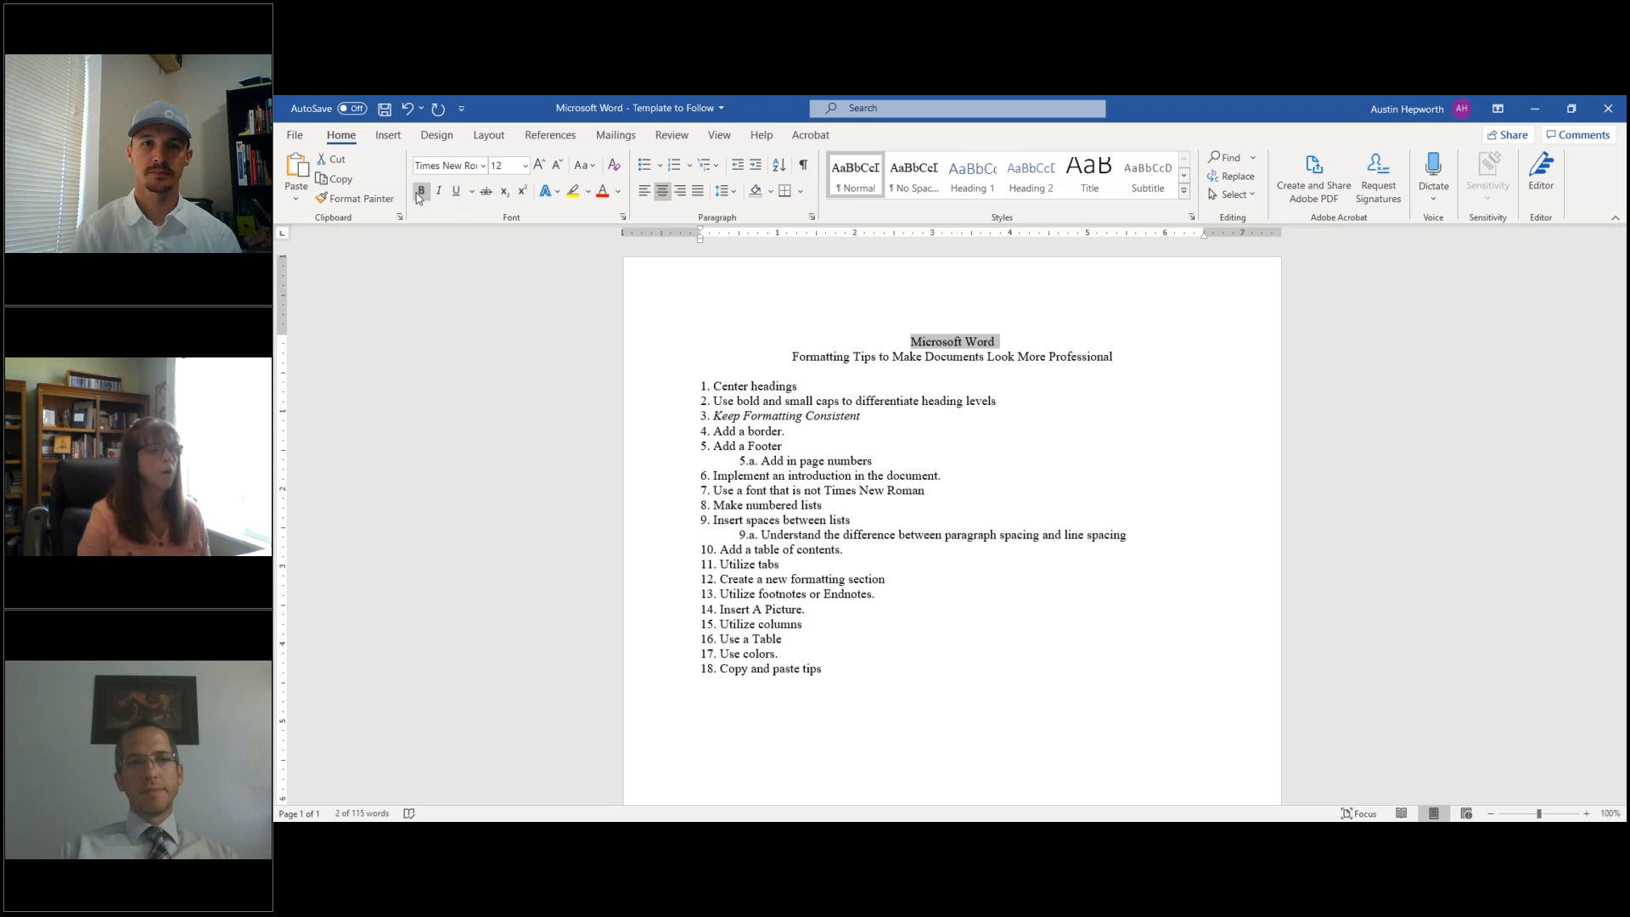
click(440, 191)
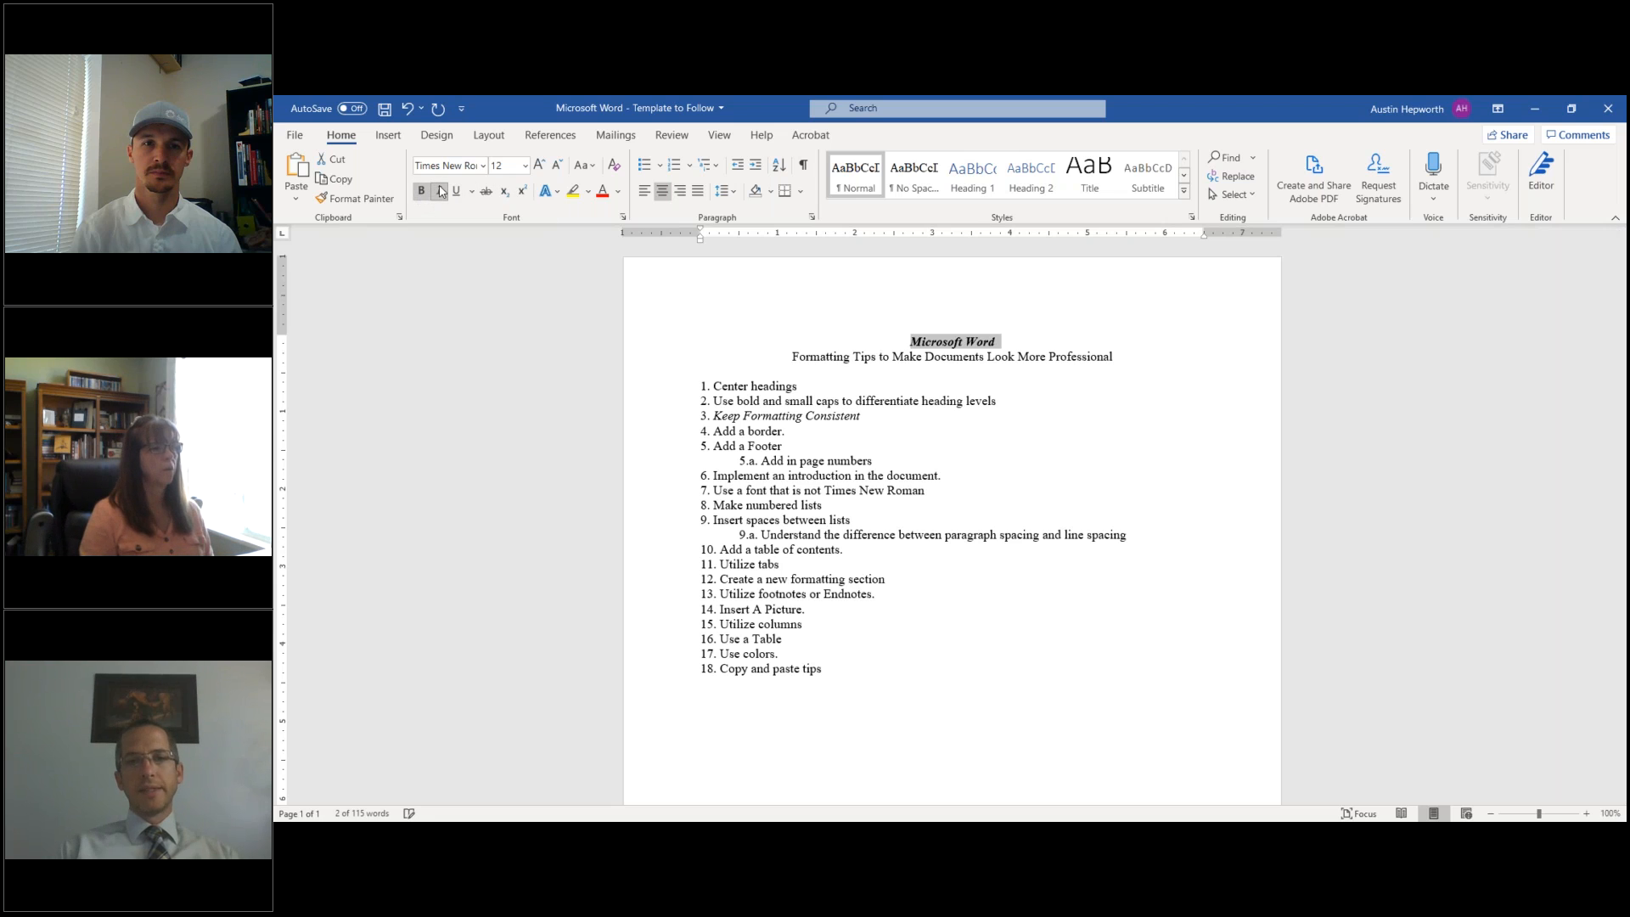
click(438, 192)
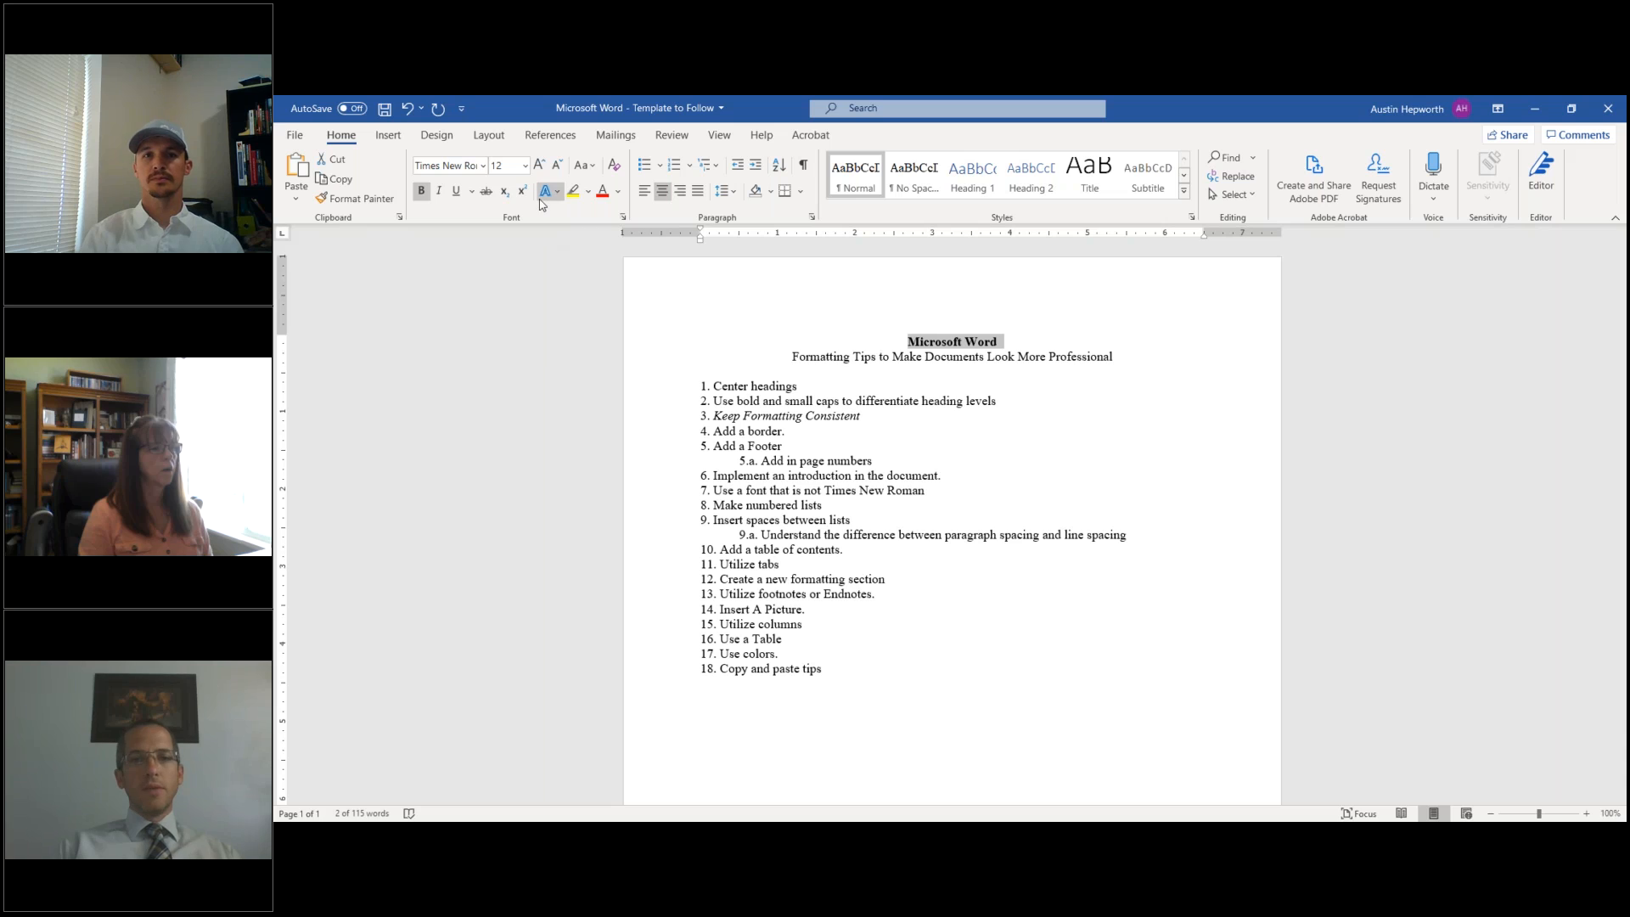
click(526, 166)
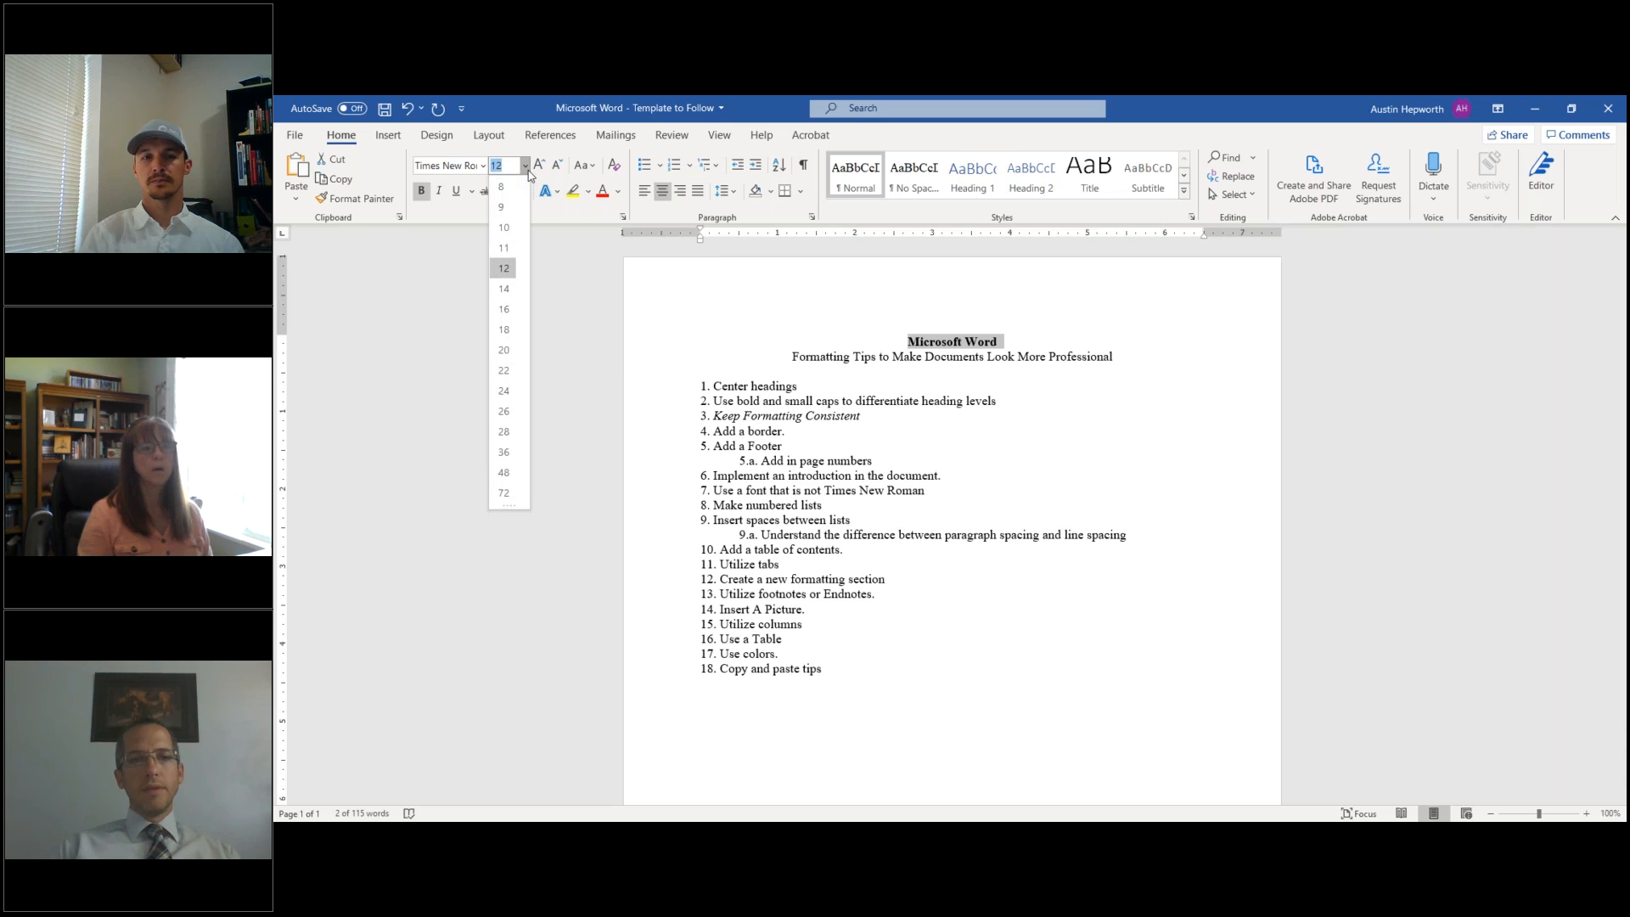
click(506, 349)
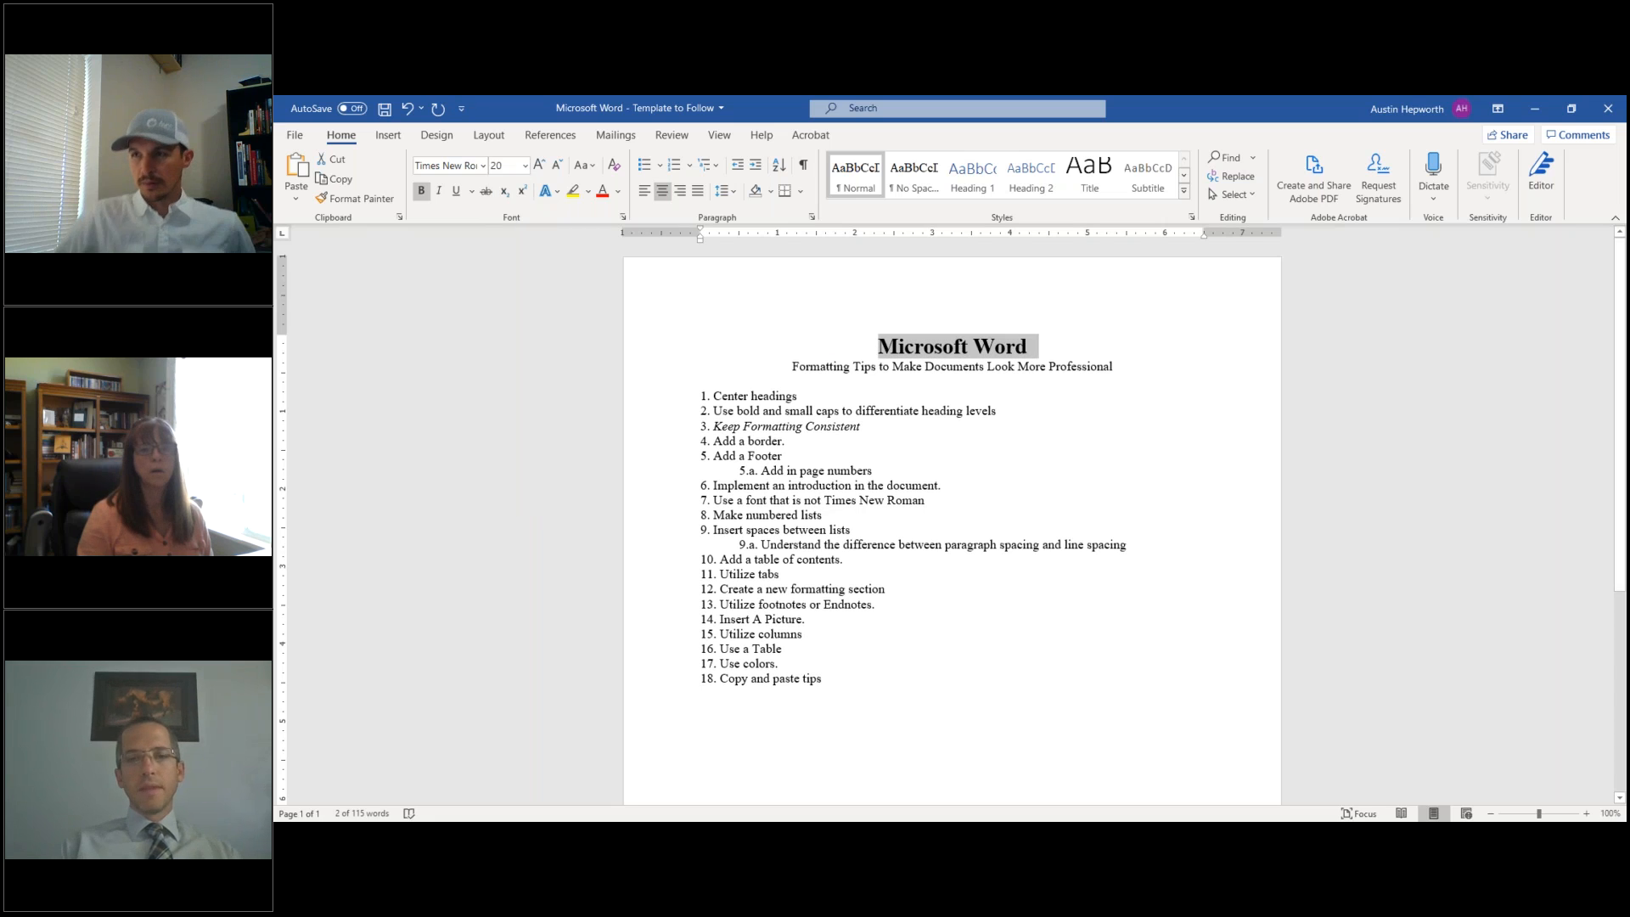
drag(791, 367, 1120, 372)
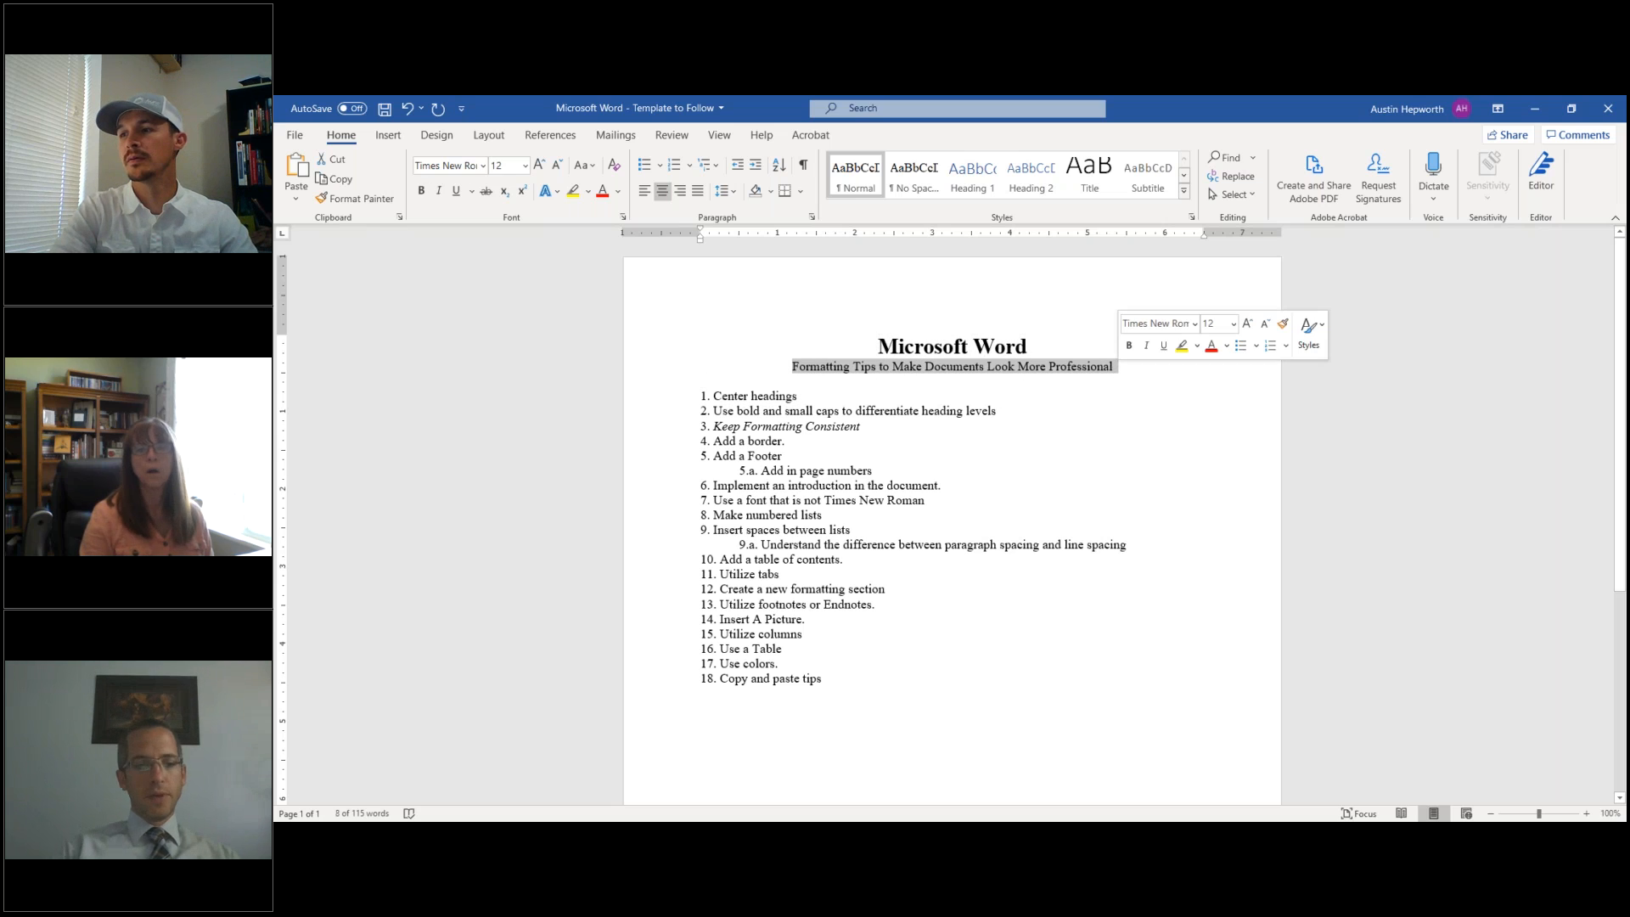
- Make the subtitle bold, undoing the trial underline and italics
click(456, 191)
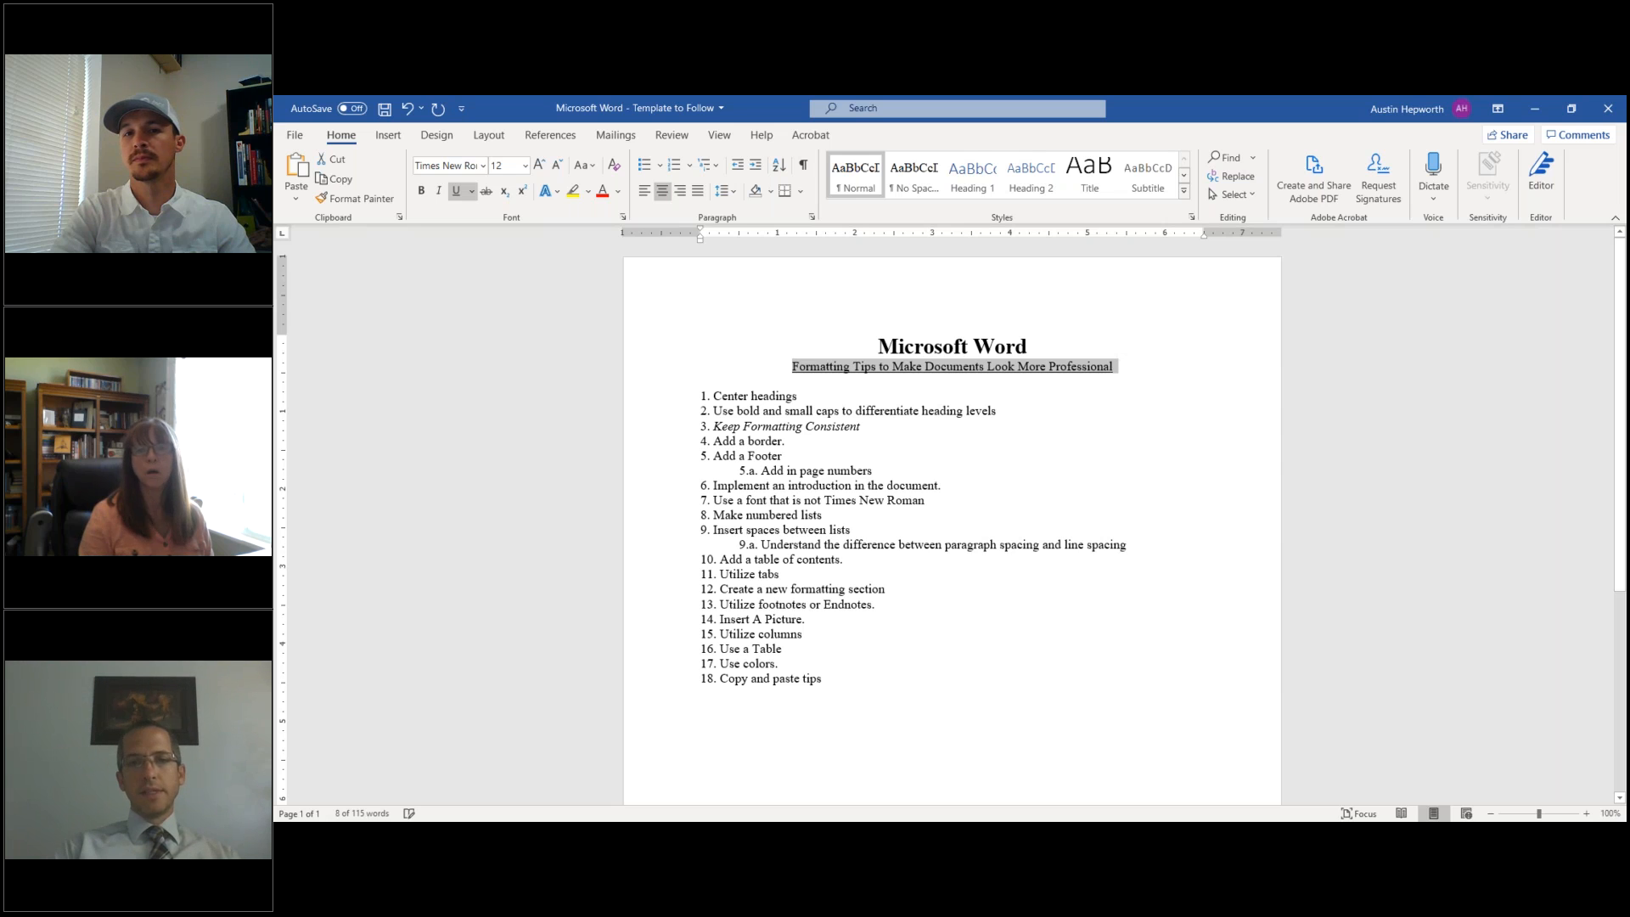
key(ctrl+u)
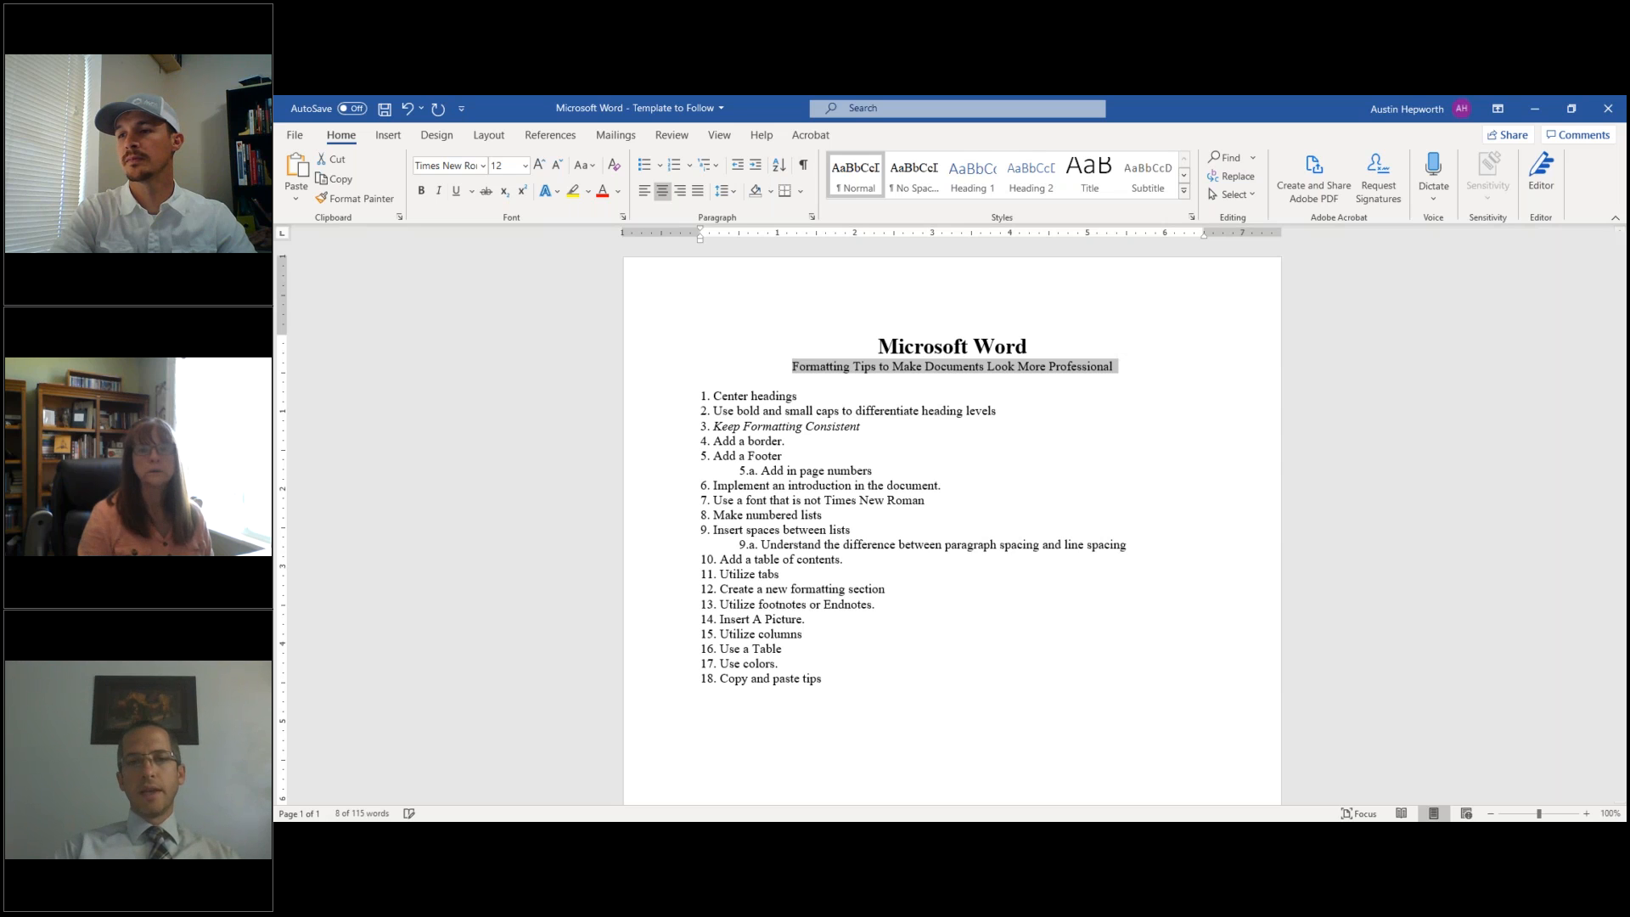
key(ctrl+i)
key(ctrl+i)
key(ctrl+b)
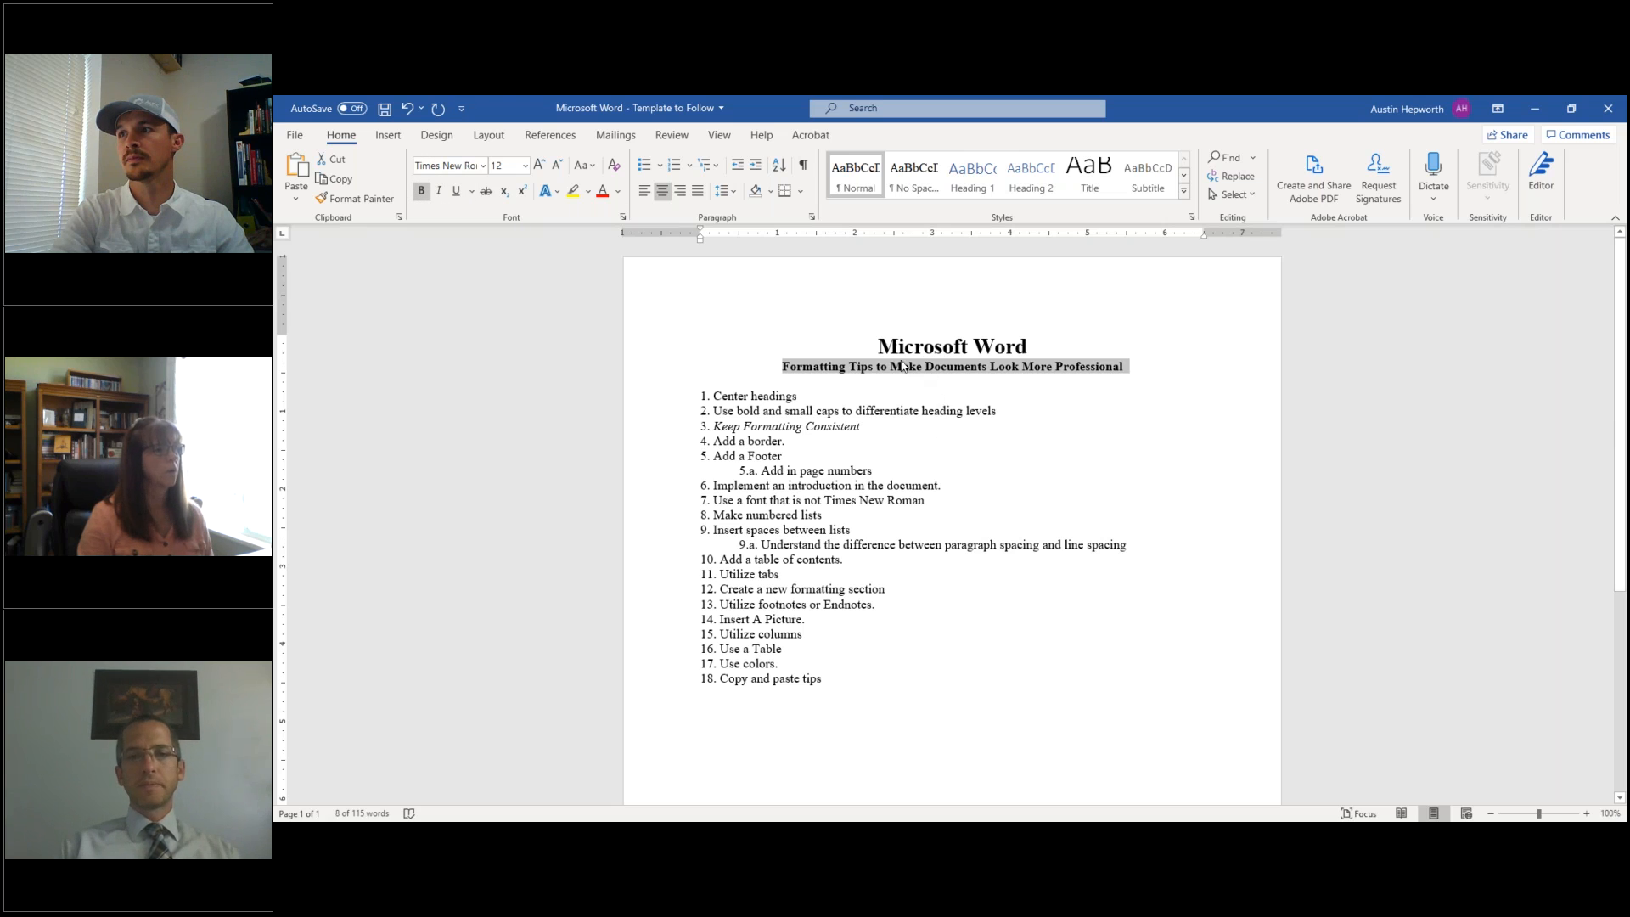
drag(881, 343, 1045, 342)
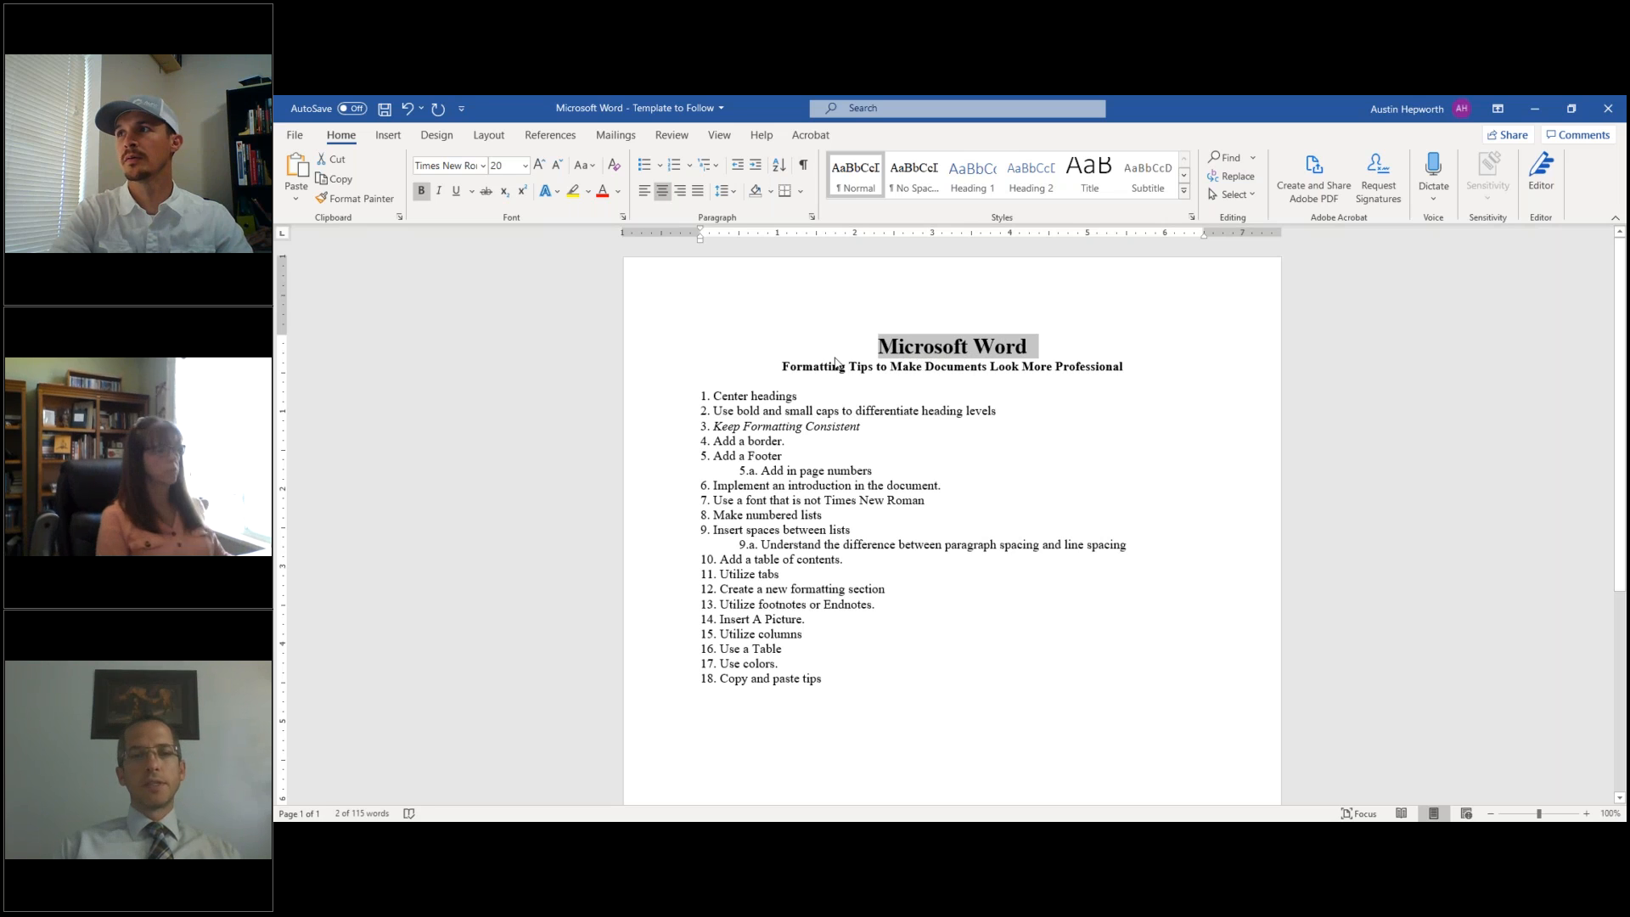
- Apply Small caps to the 'Microsoft Word' title in the Font dialog
click(623, 220)
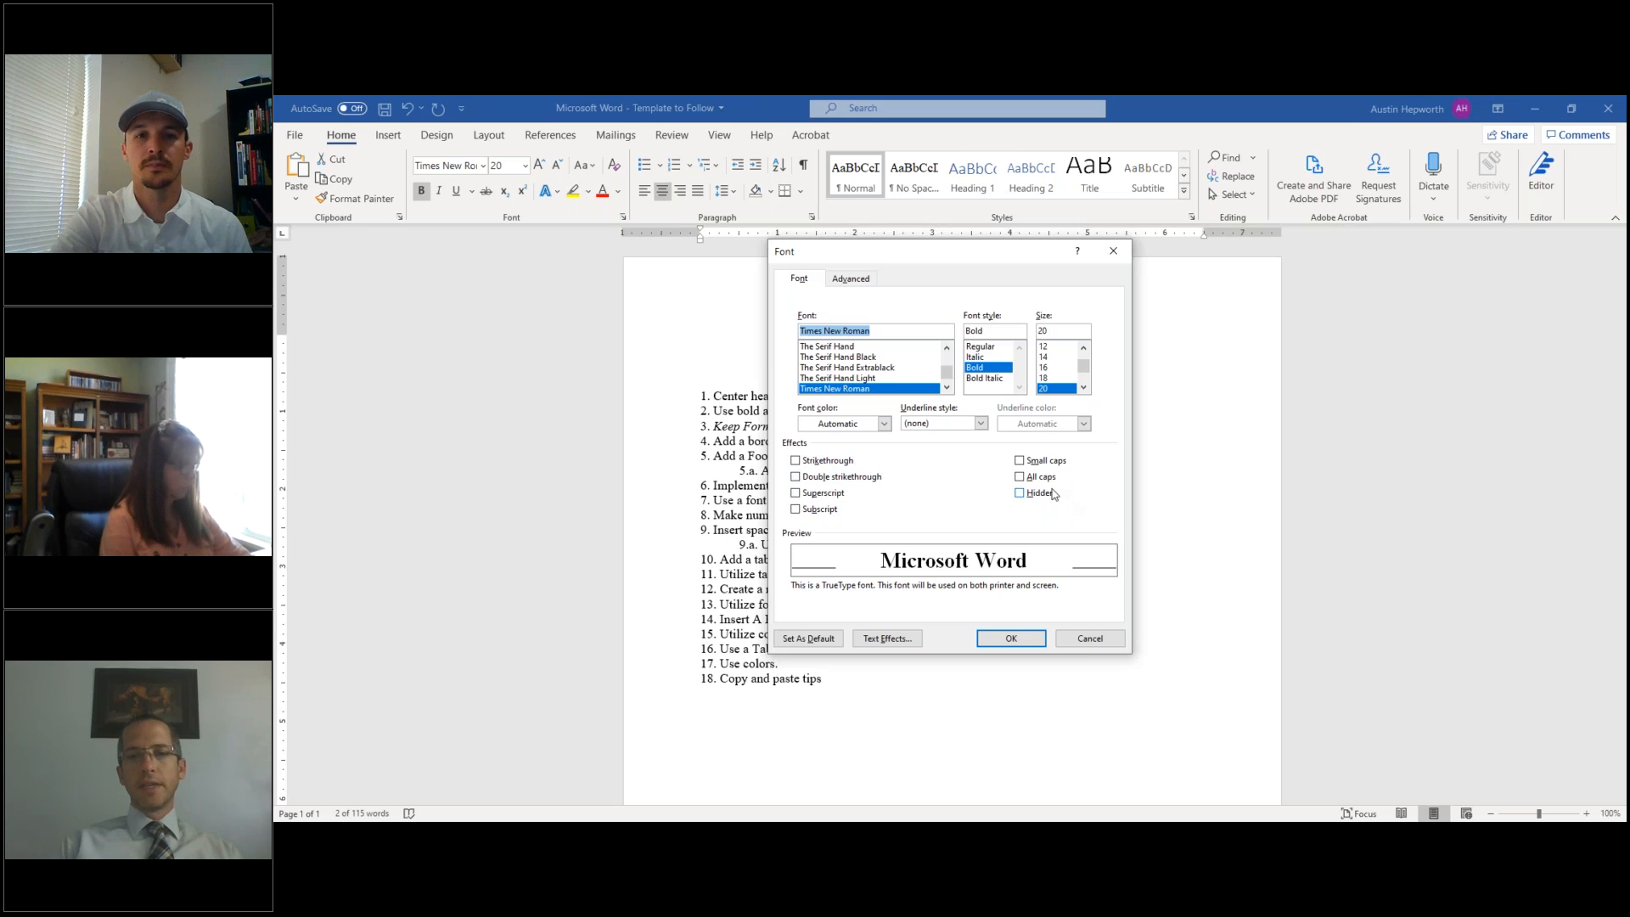
click(1020, 463)
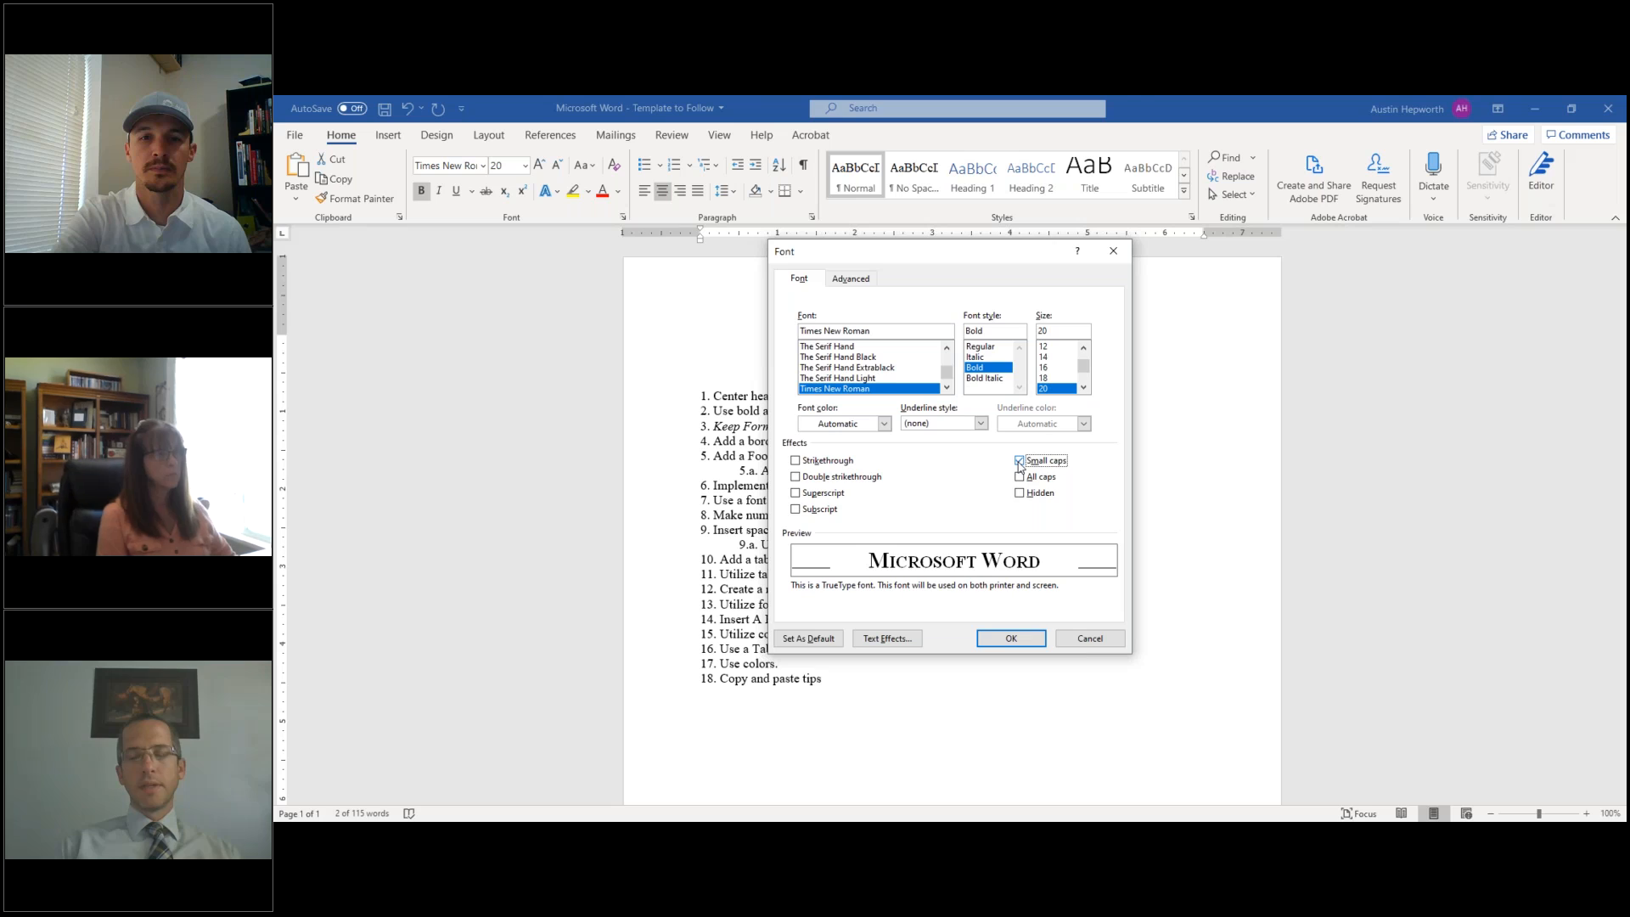
click(998, 639)
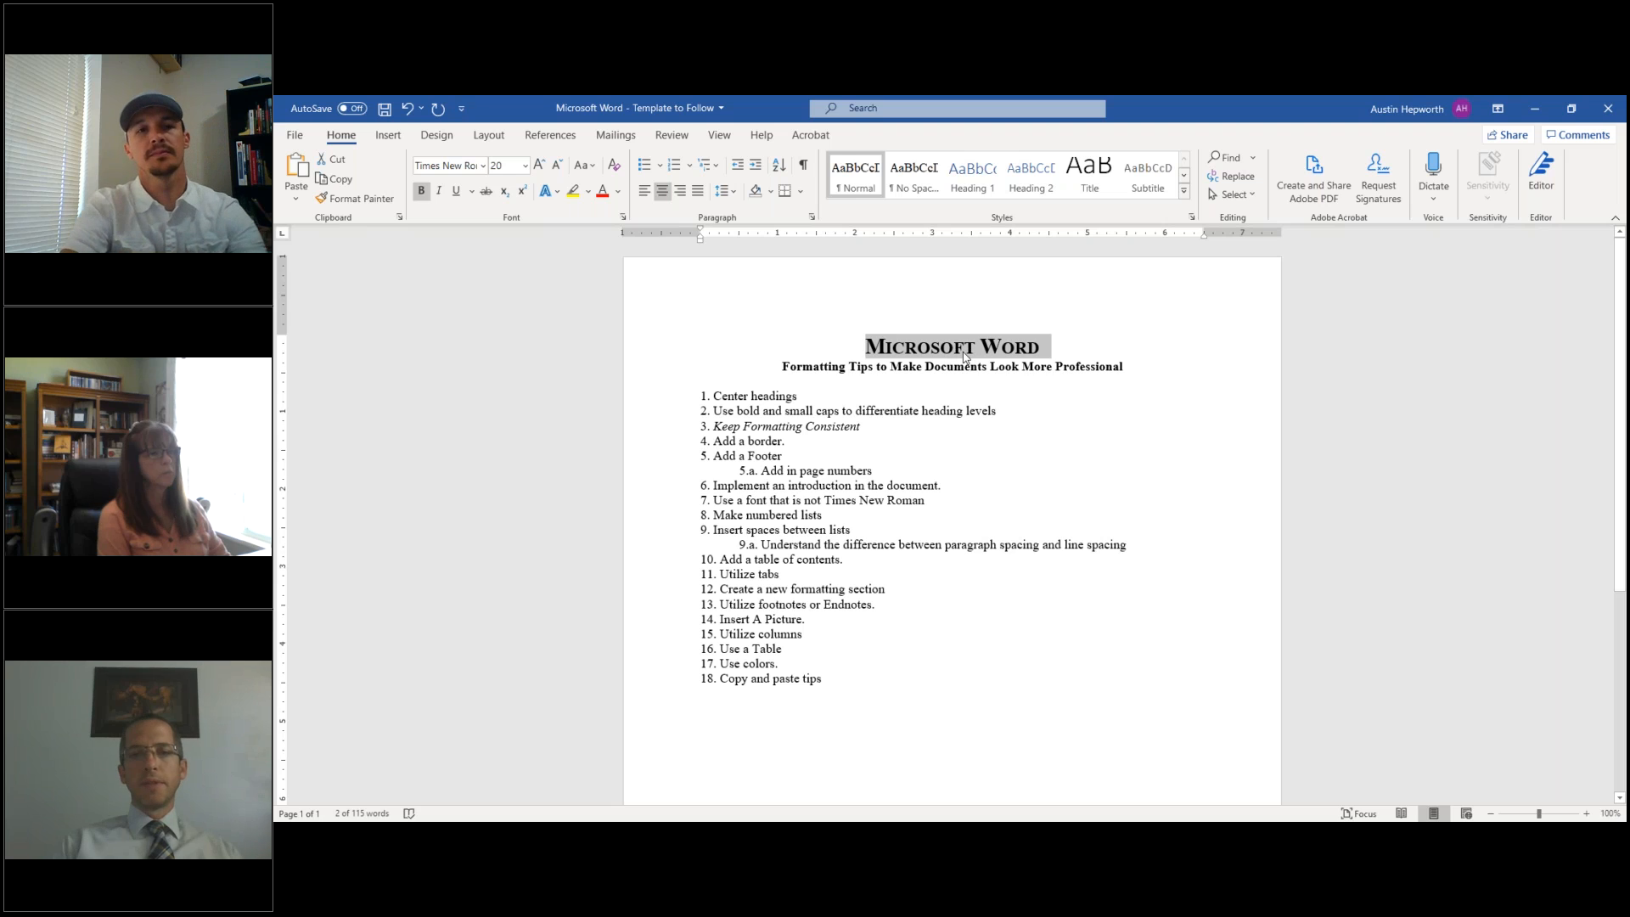
click(887, 341)
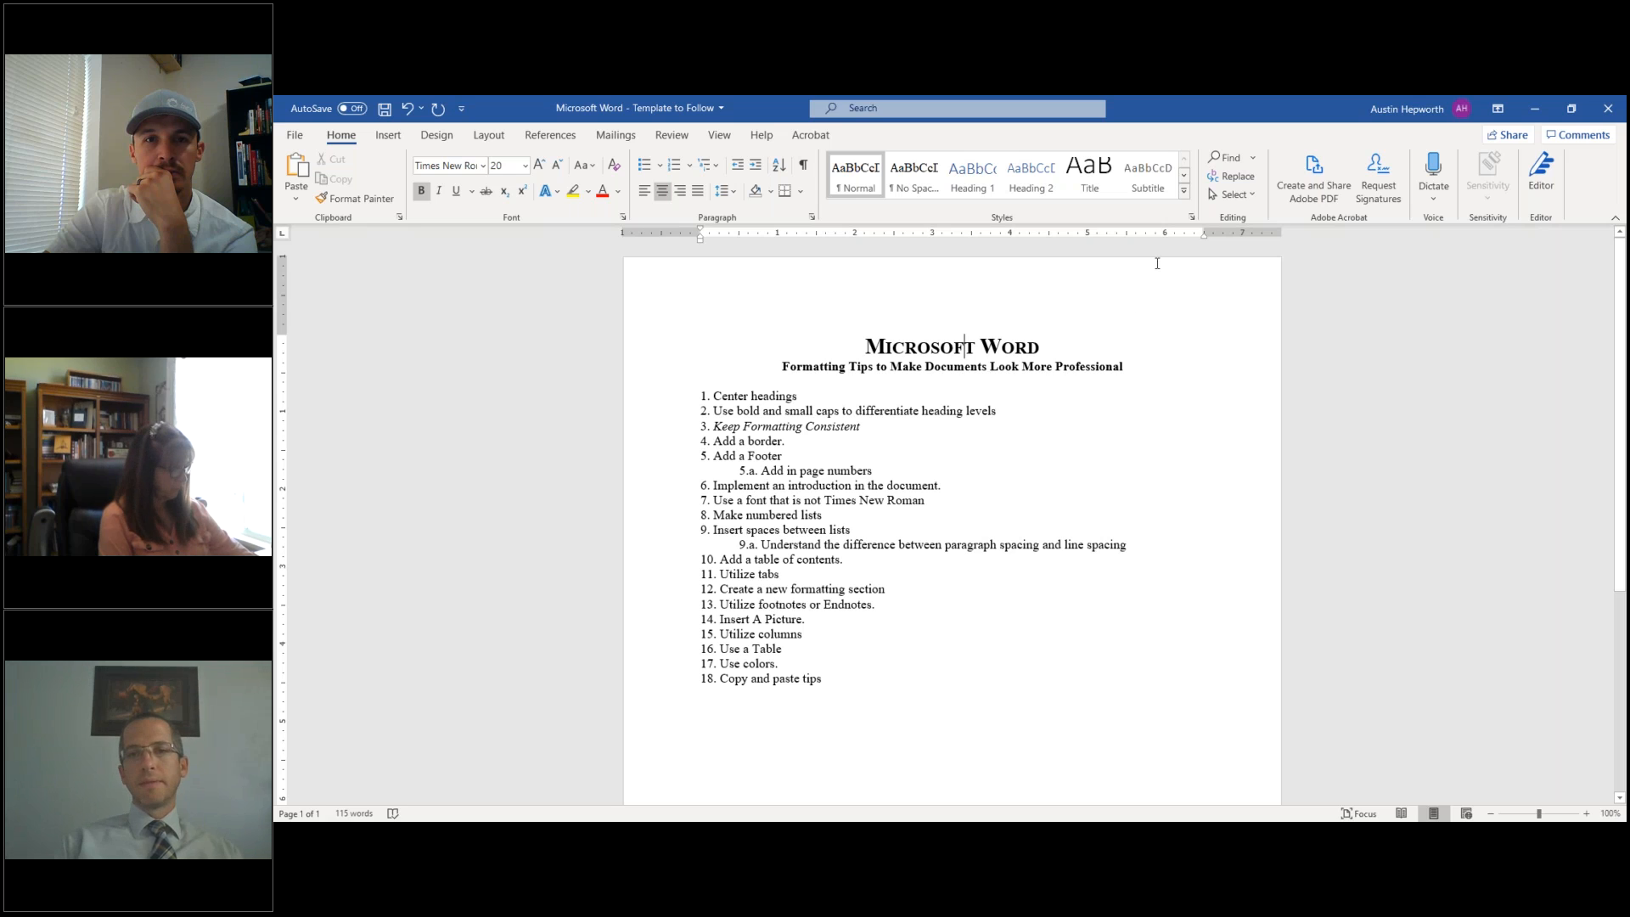
click(1193, 218)
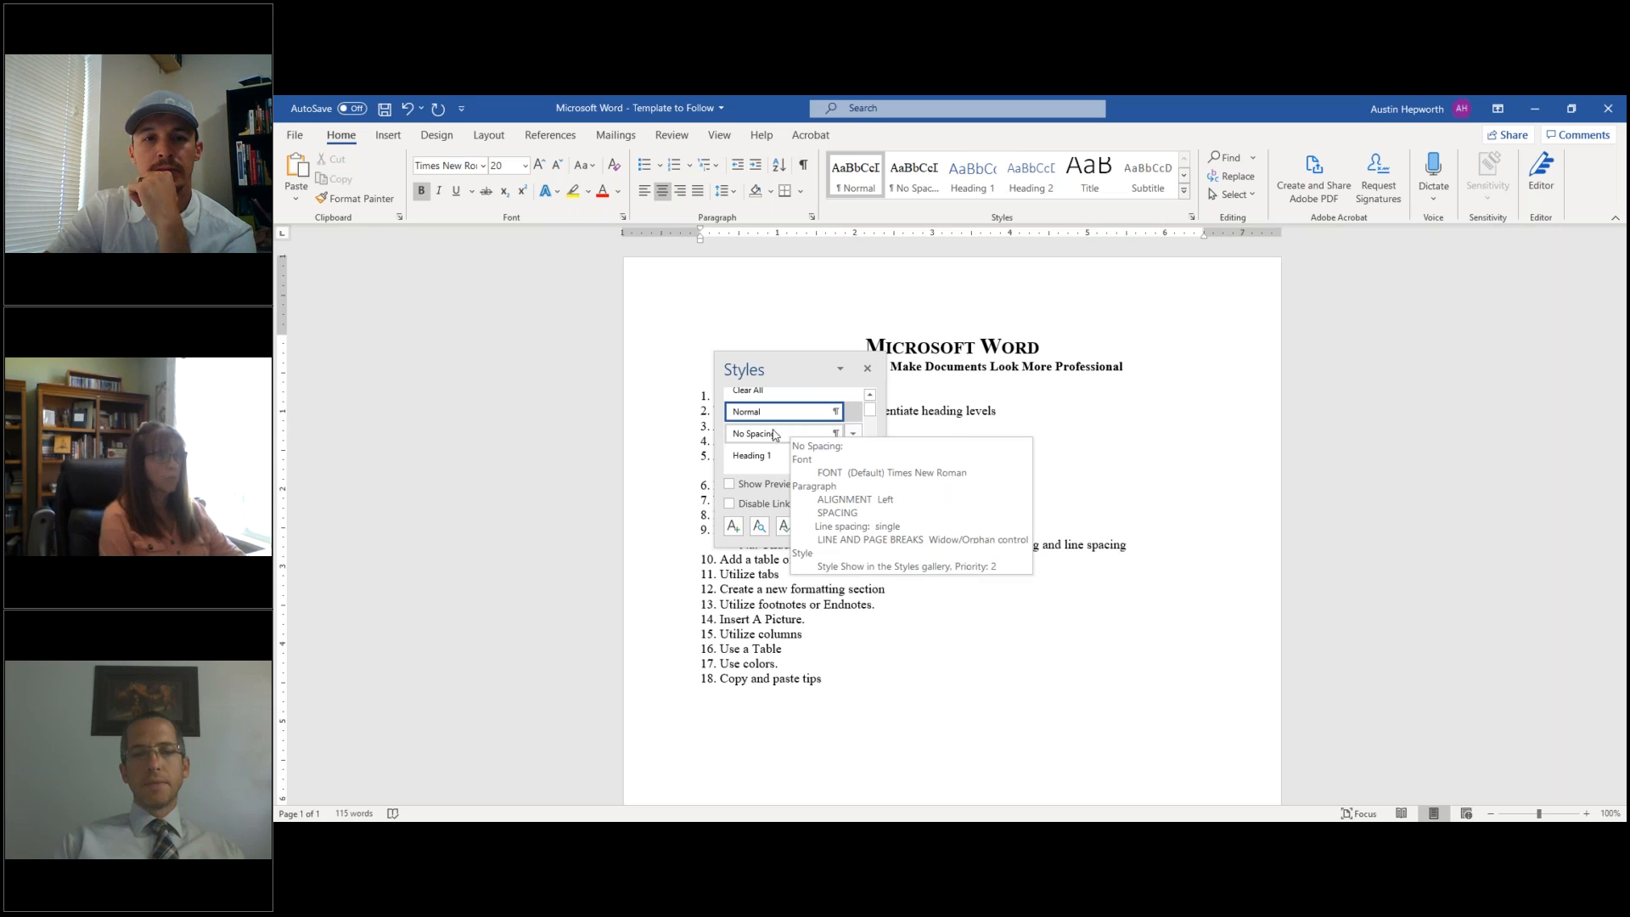
click(822, 528)
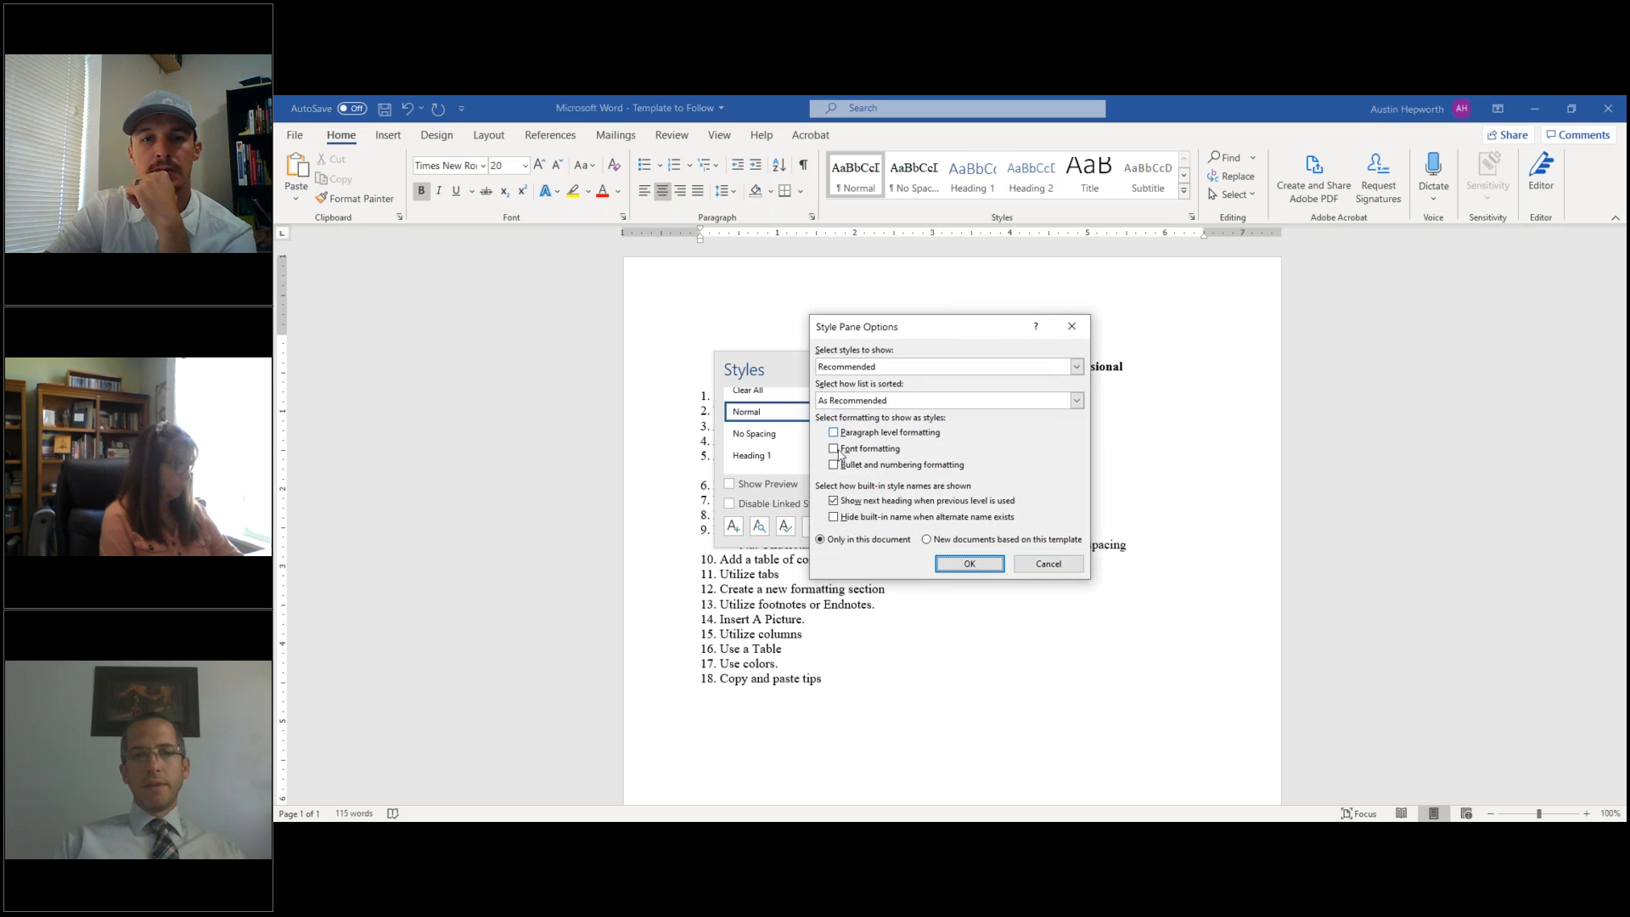
click(1052, 566)
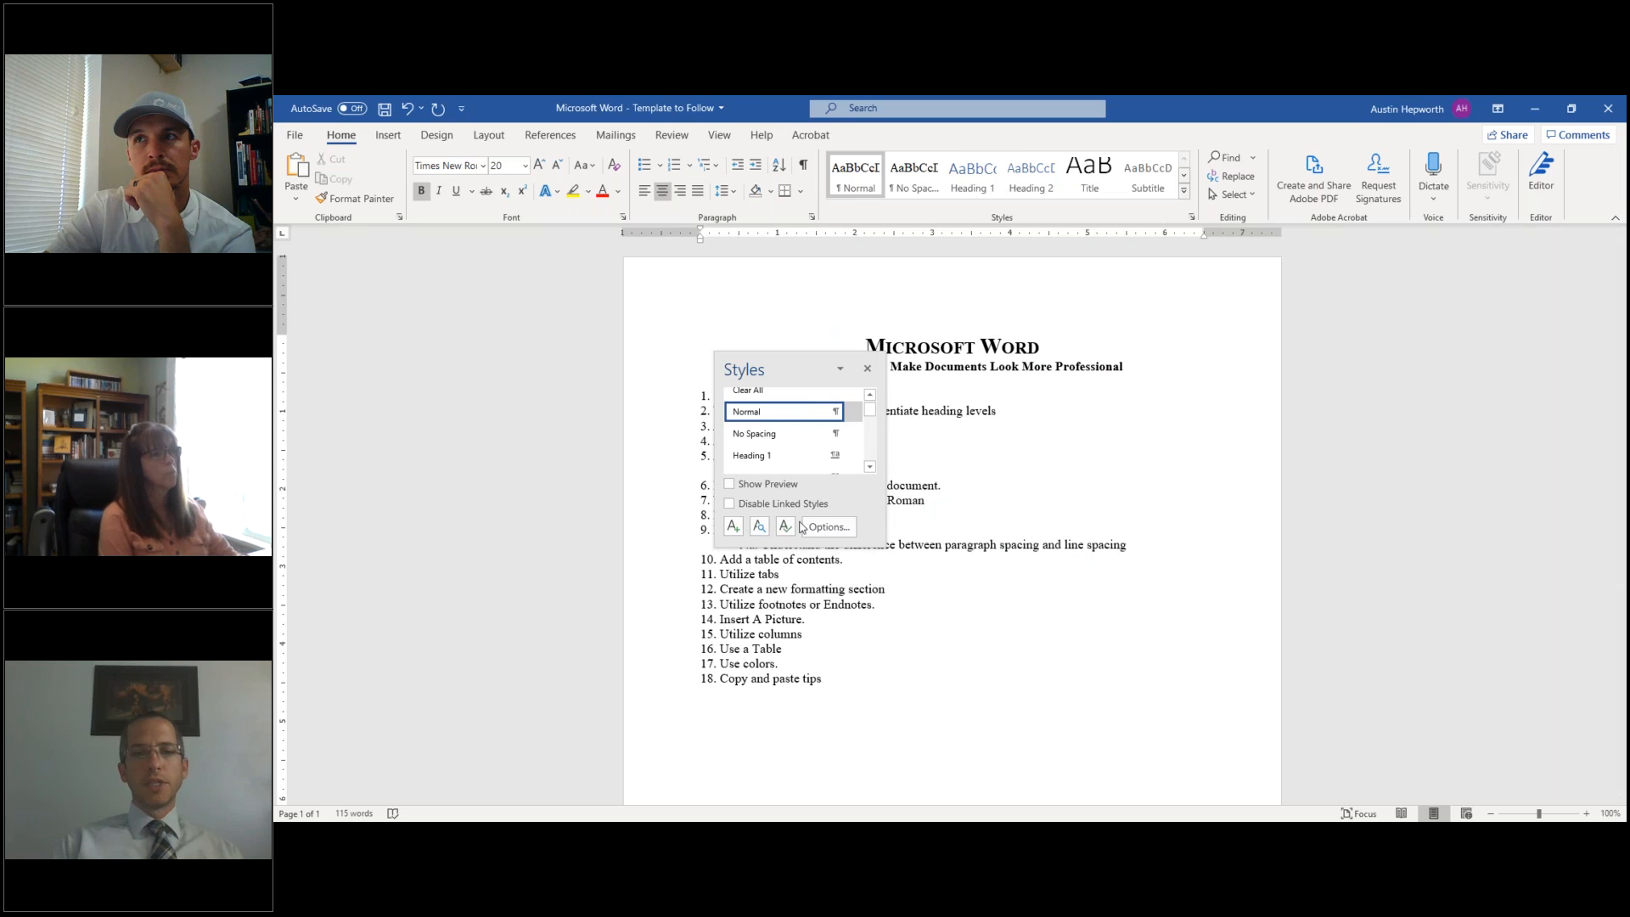
click(842, 369)
click(807, 428)
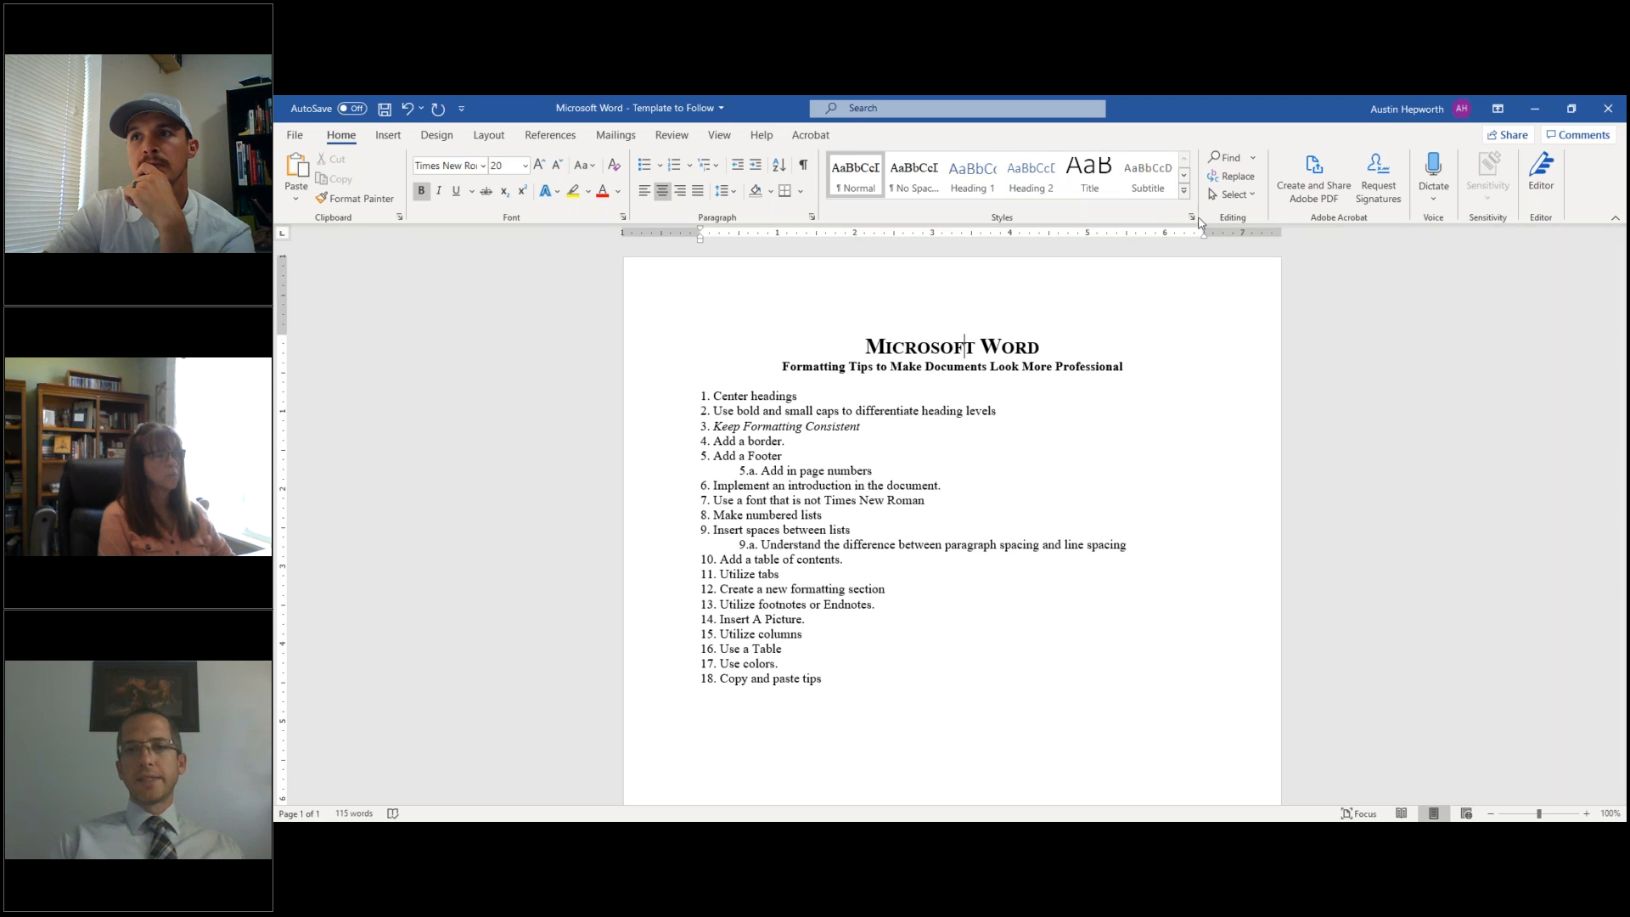
- Create Style1 from the title's 20 pt bold, small-caps, centered formatting
click(1185, 195)
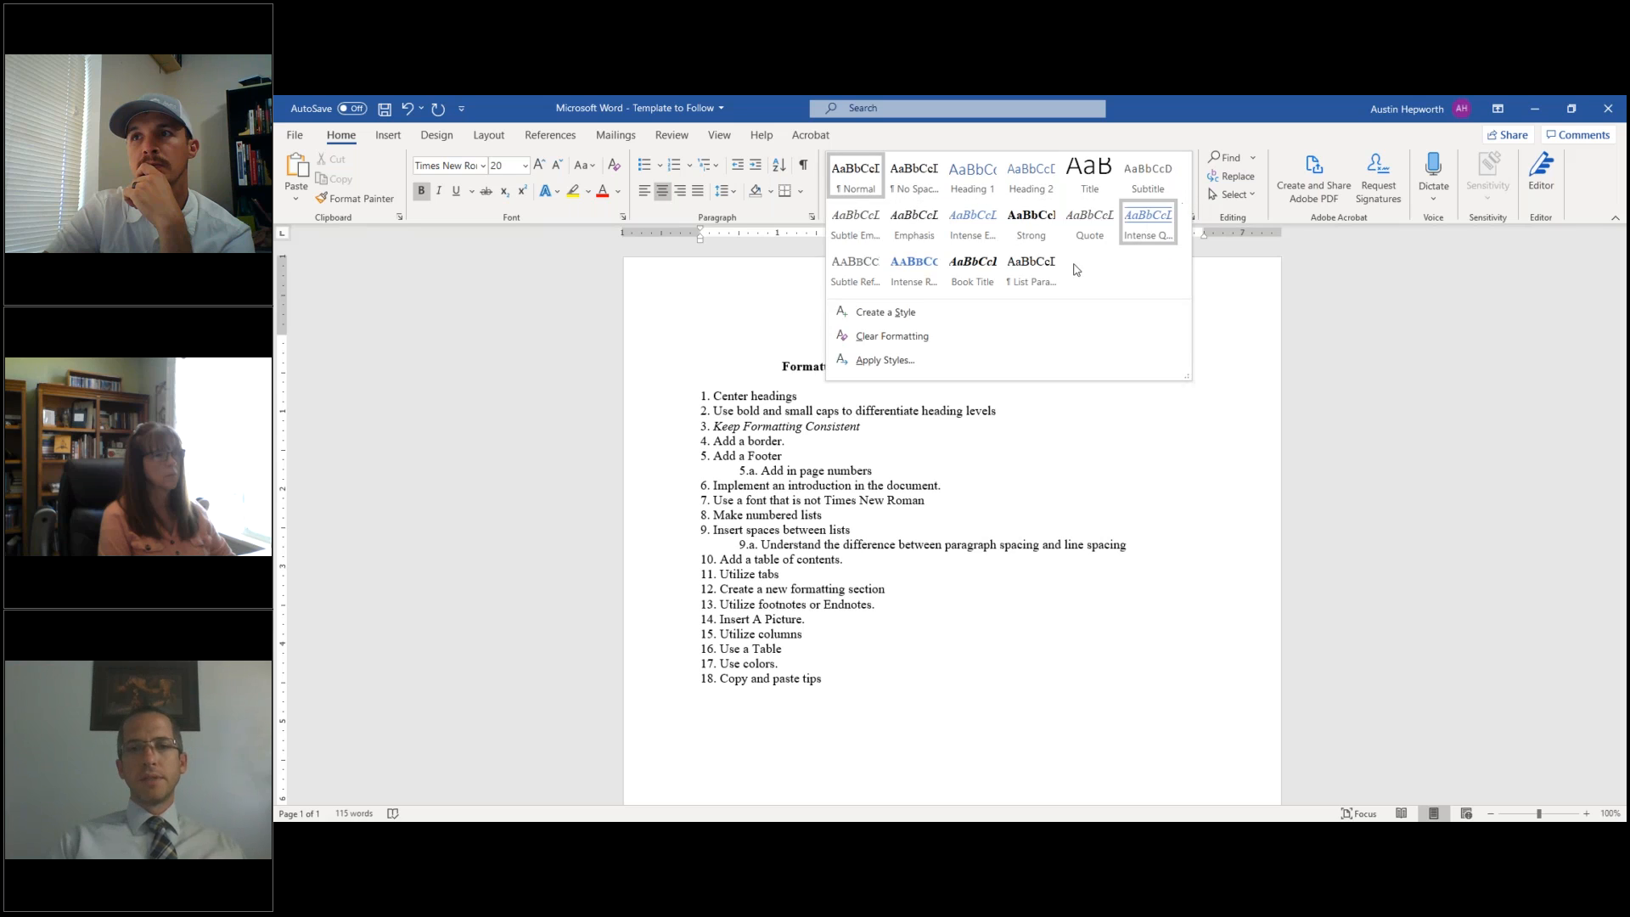
click(1227, 331)
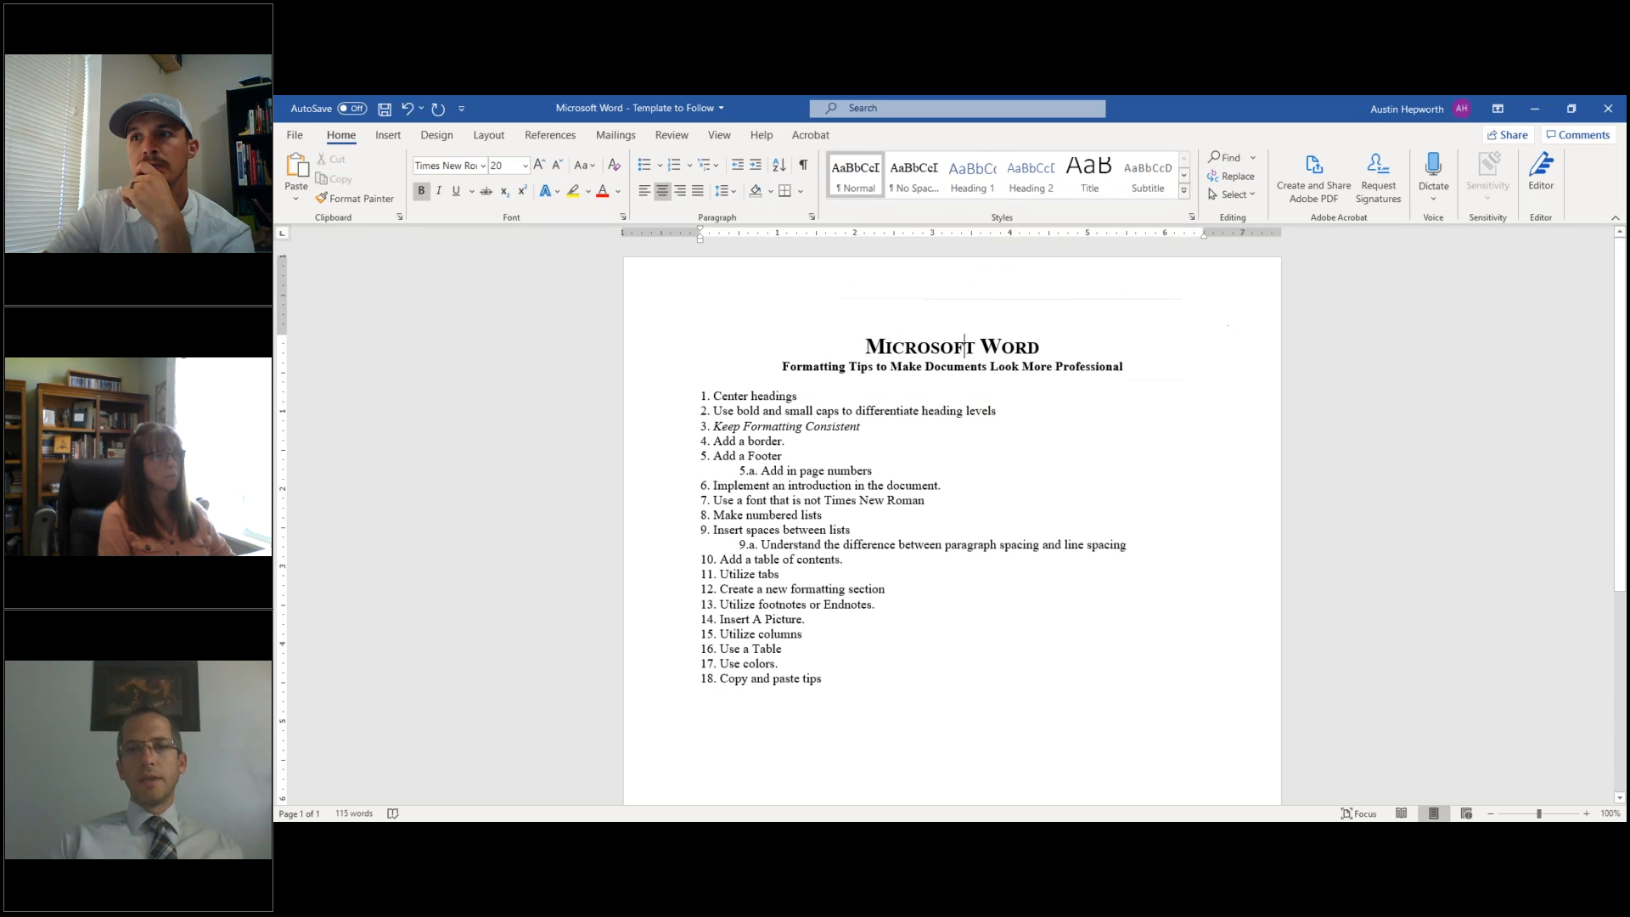
click(1186, 196)
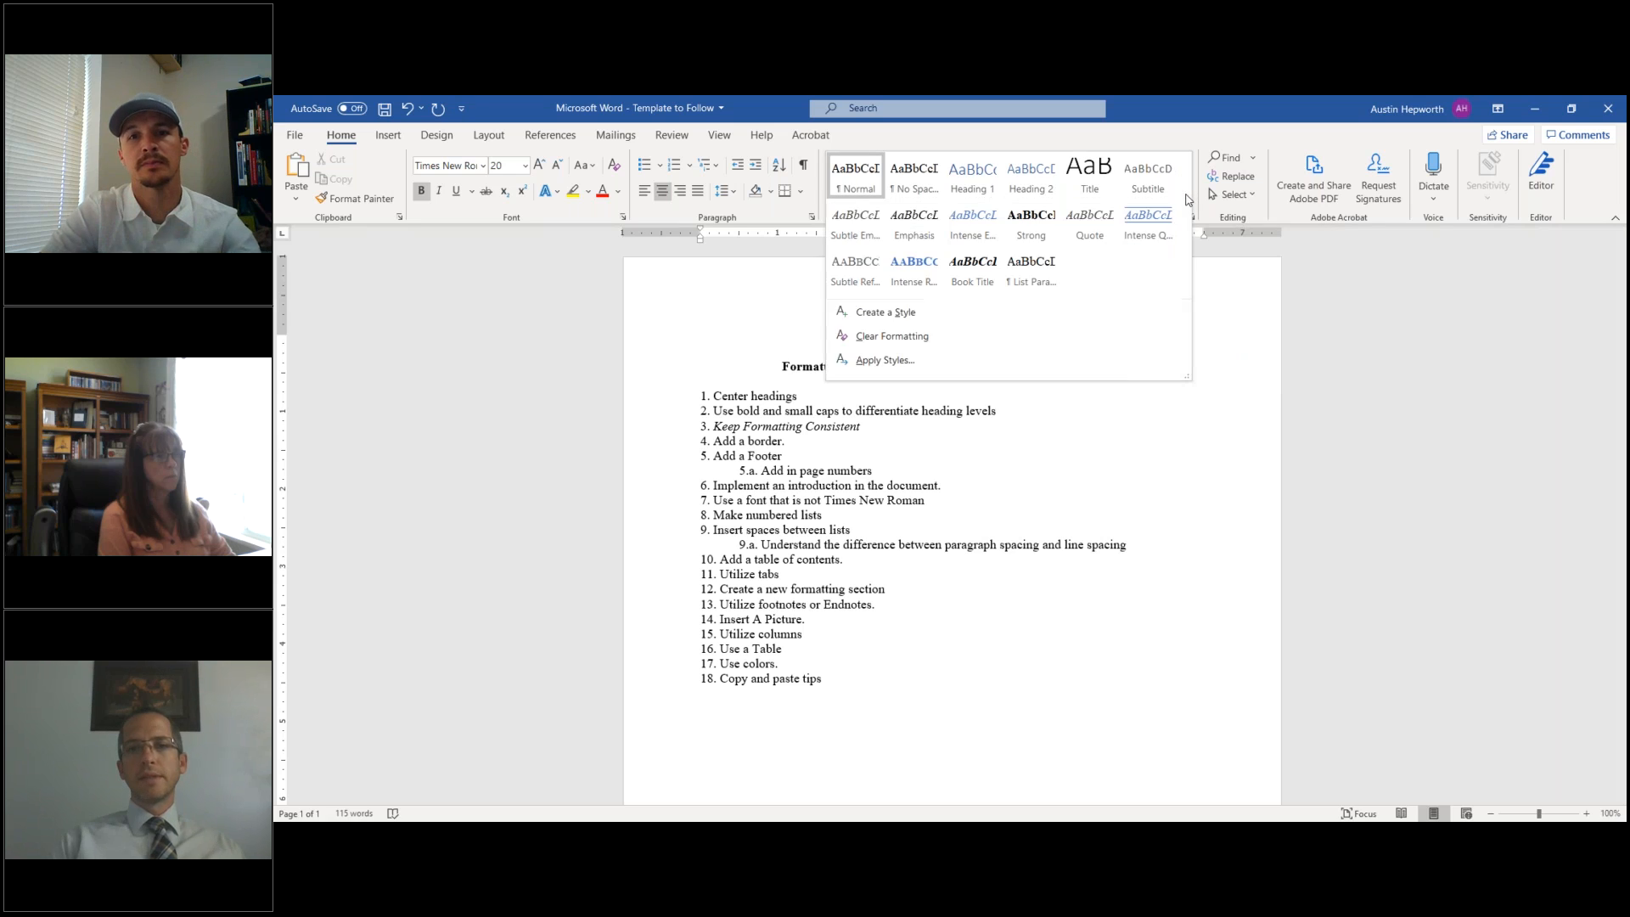
click(904, 316)
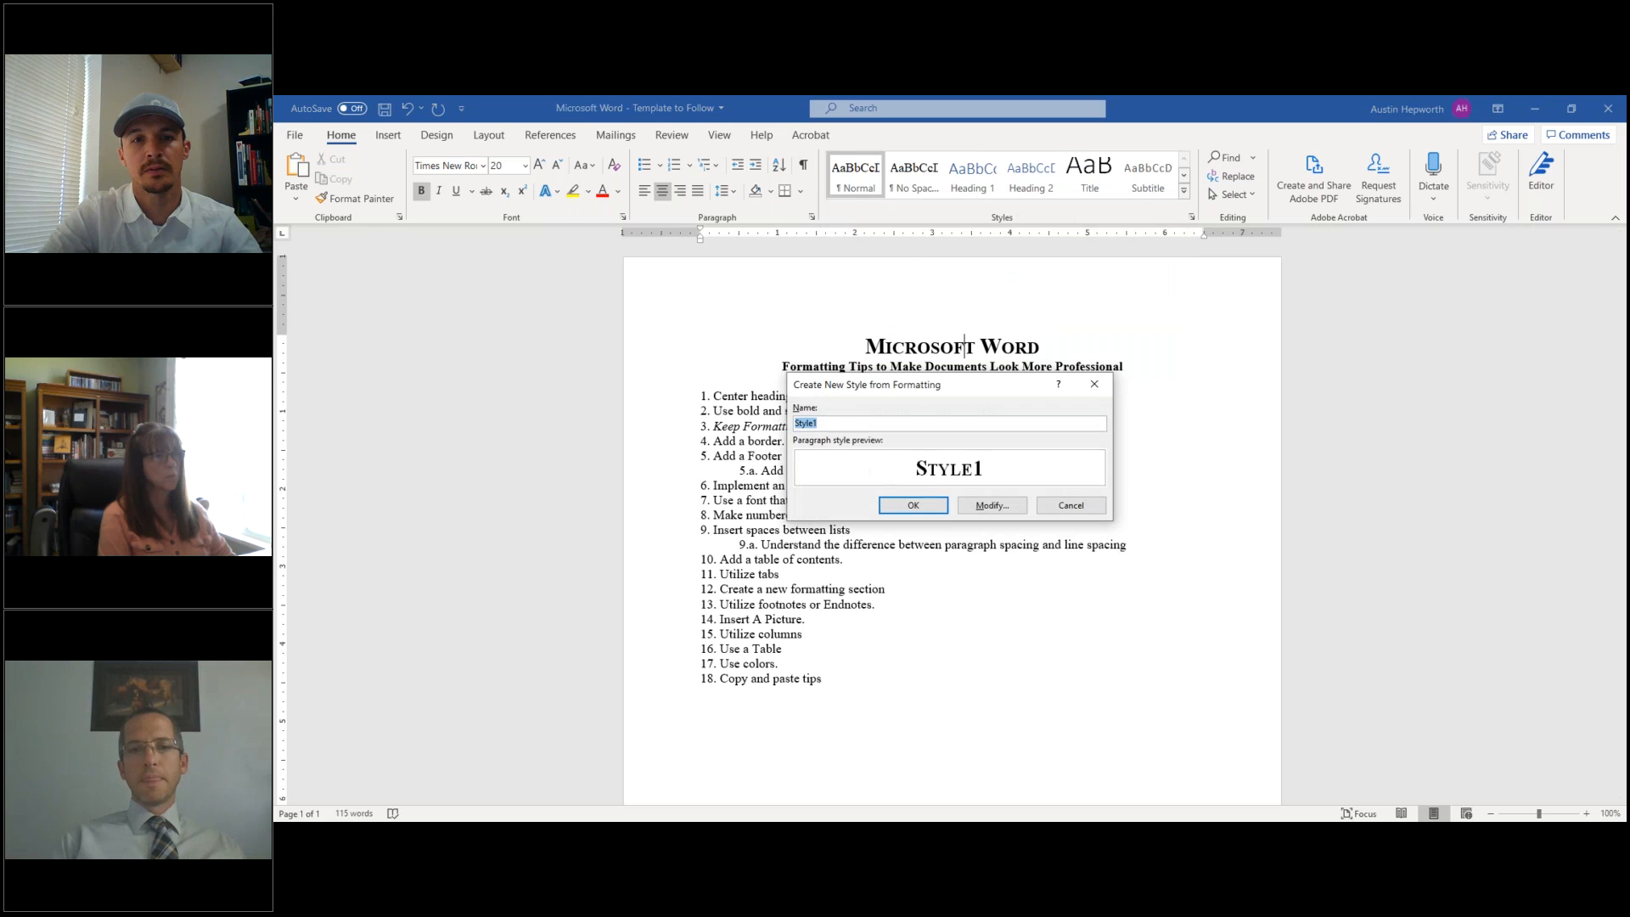
click(990, 504)
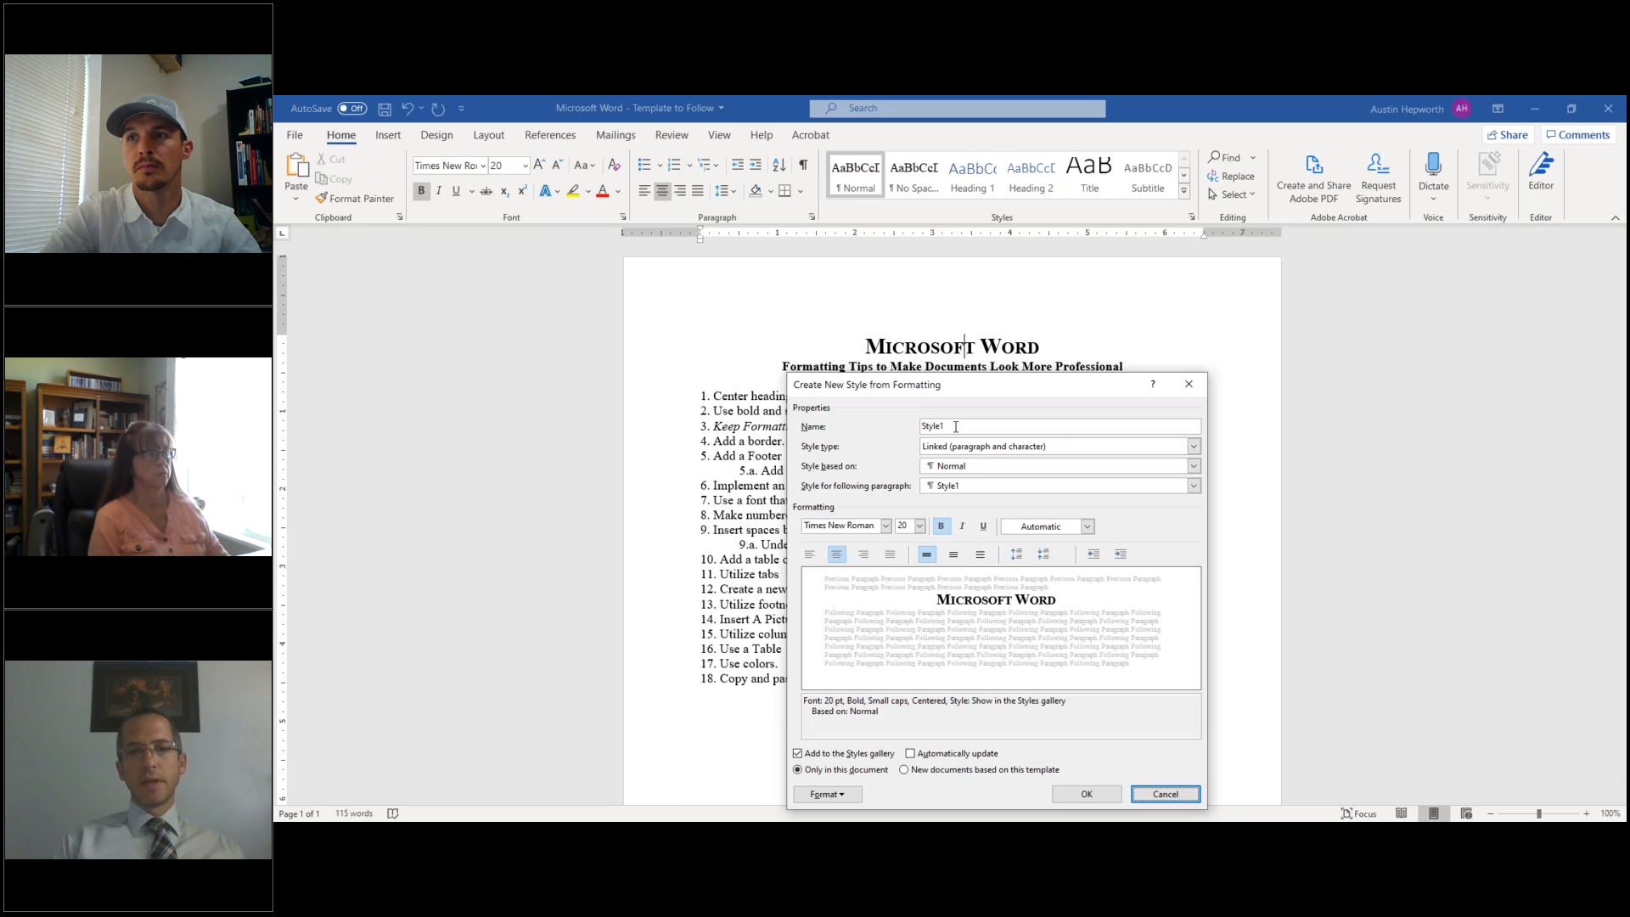
click(1087, 794)
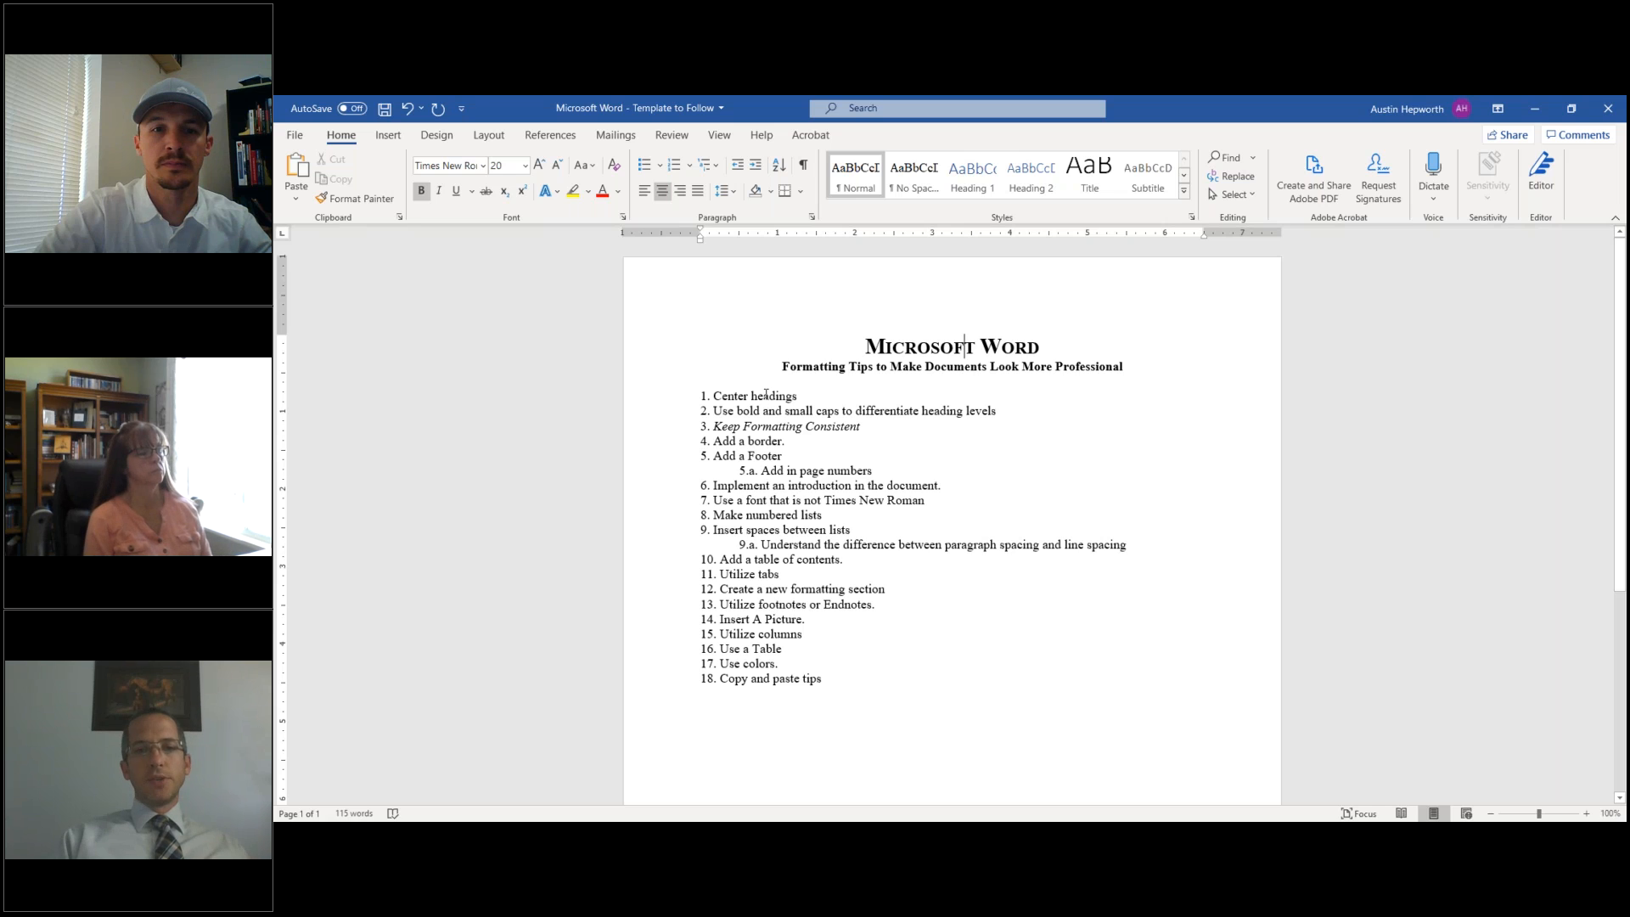
drag(765, 395, 826, 681)
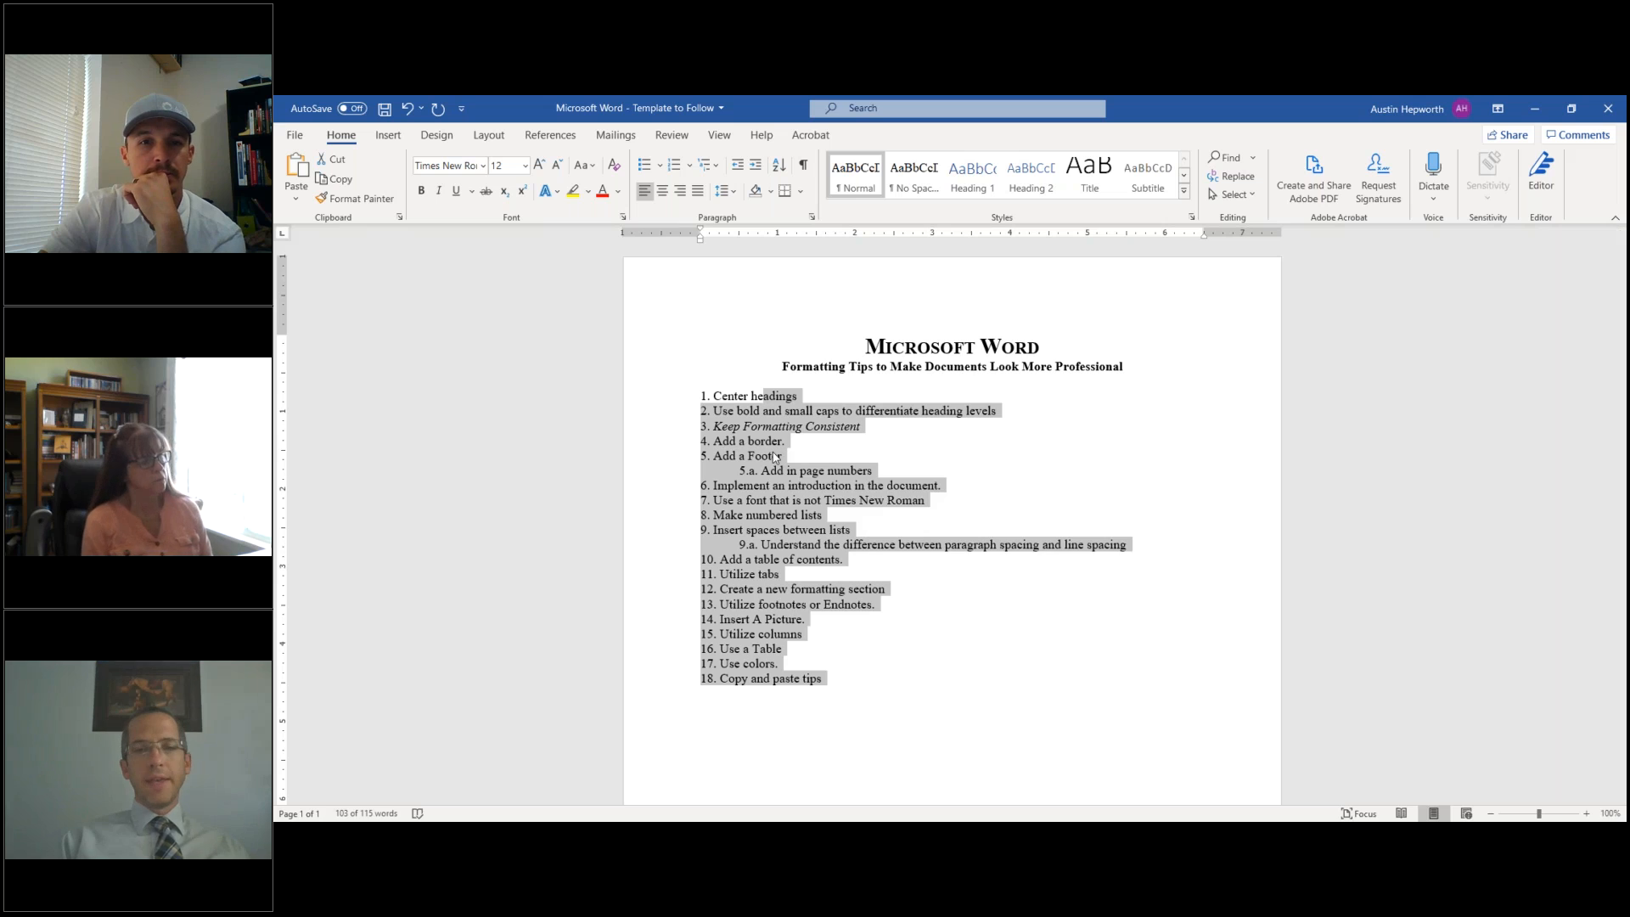
click(783, 429)
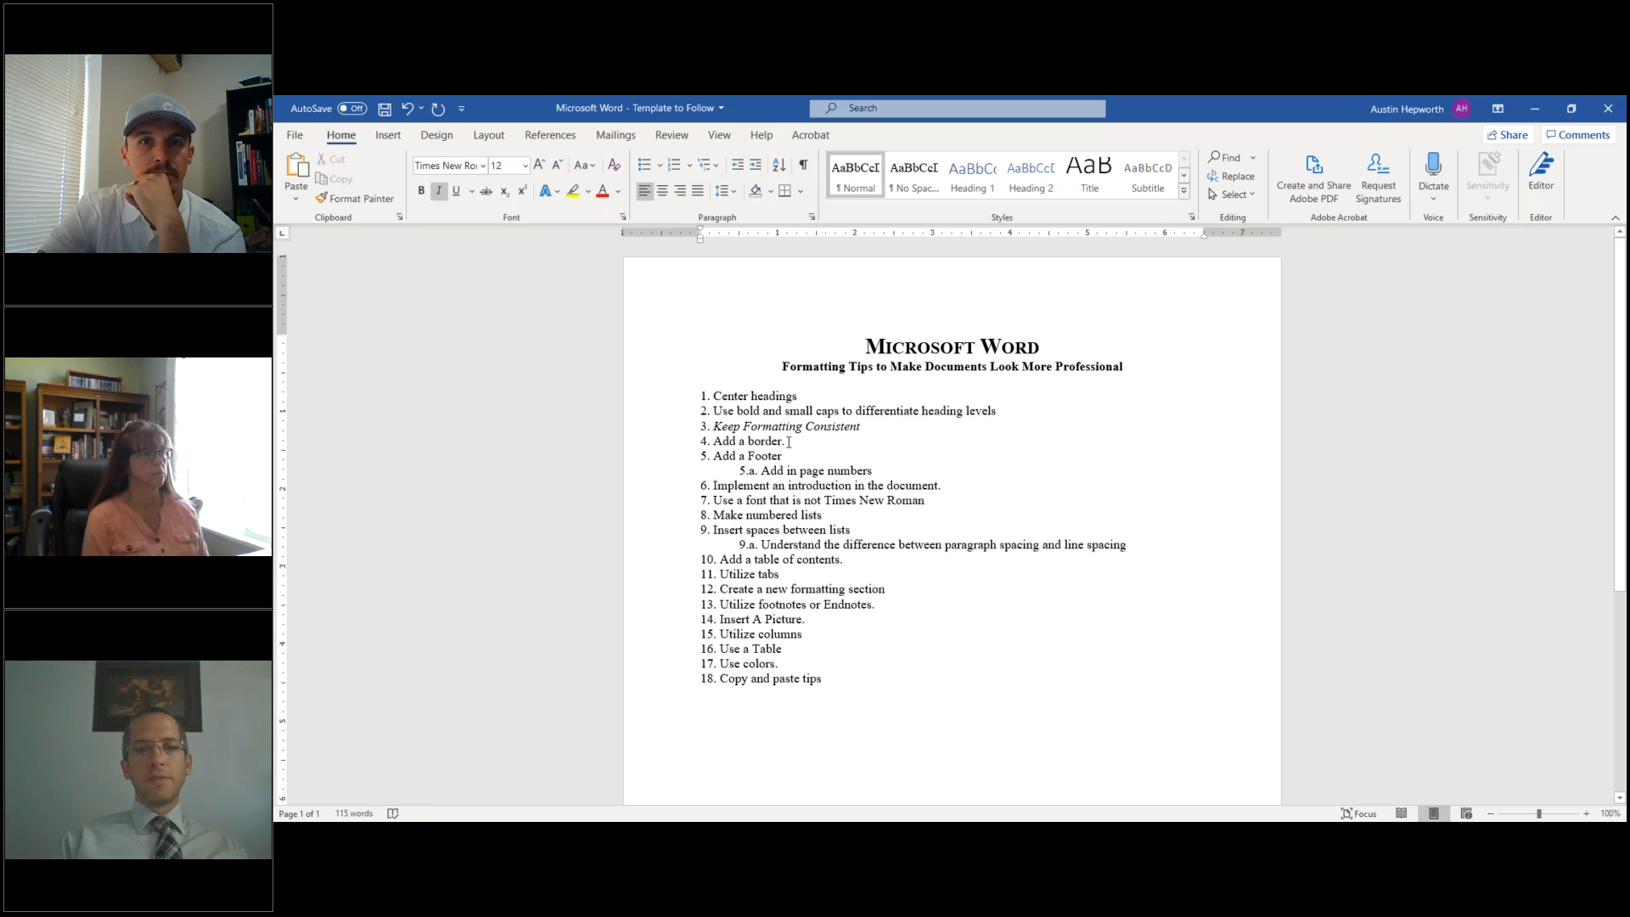
drag(721, 442, 786, 445)
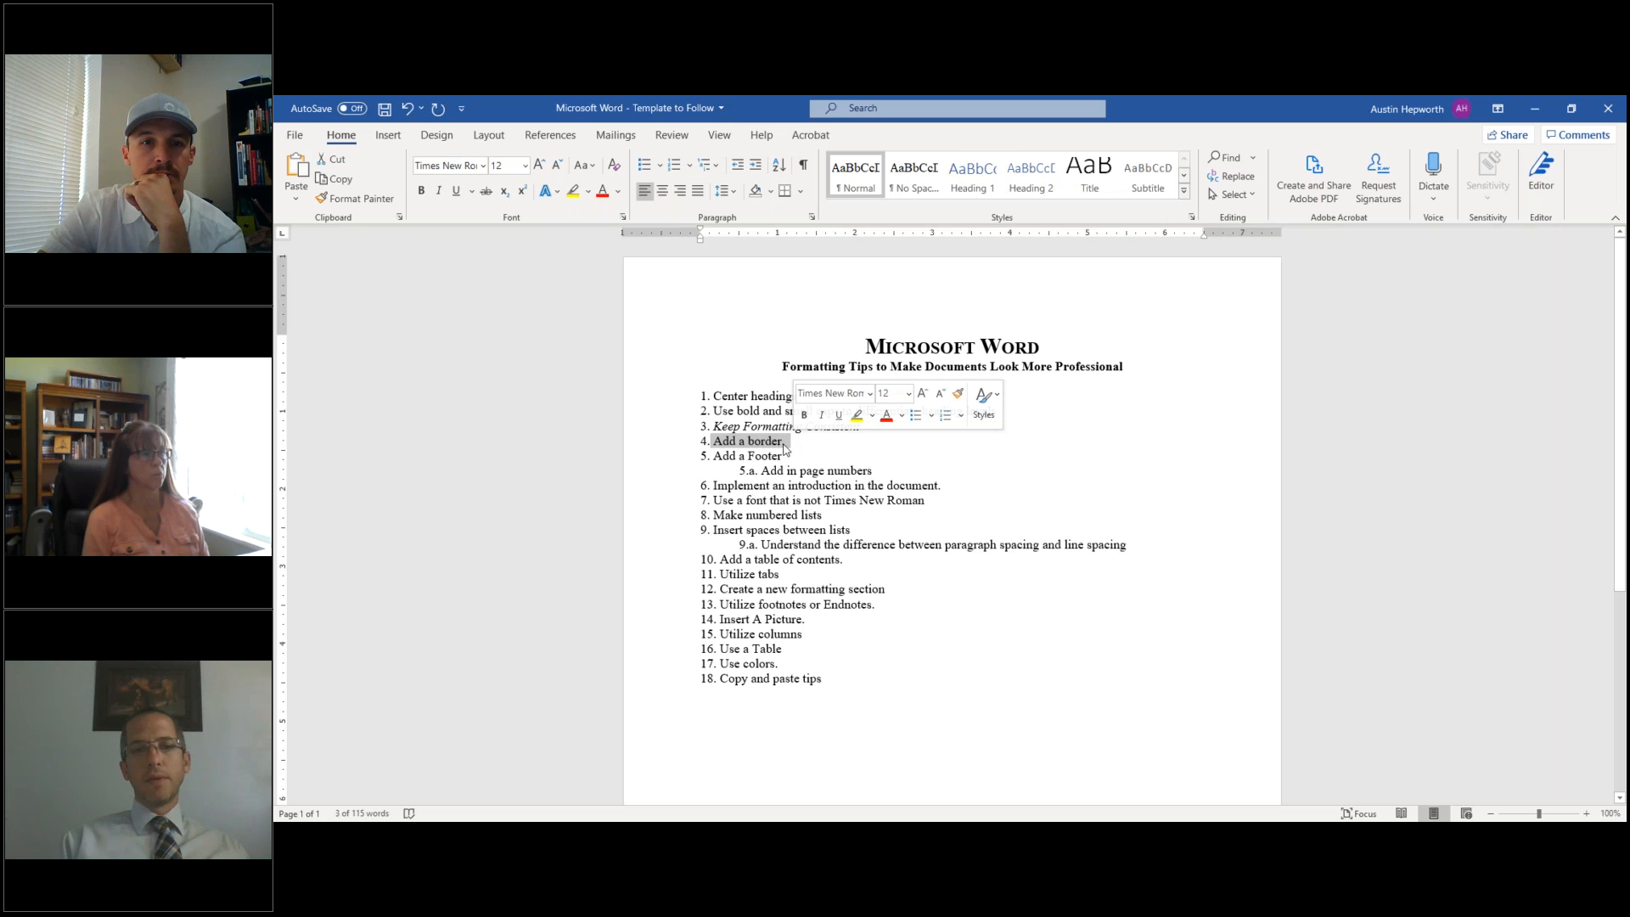
drag(716, 457, 798, 457)
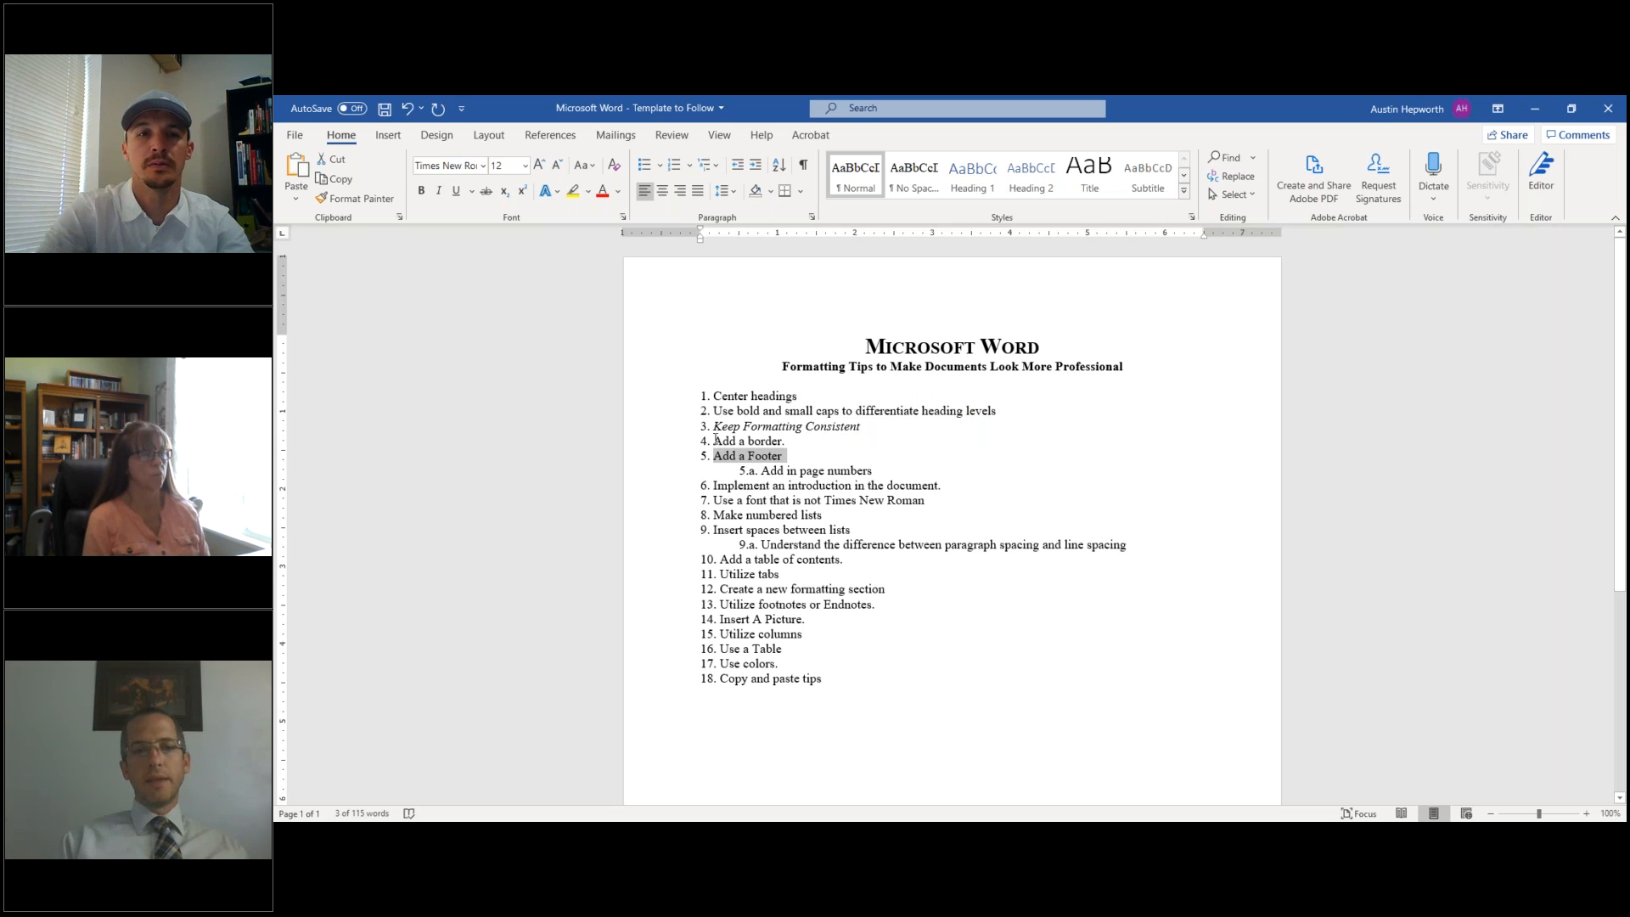
triple_click(718, 442)
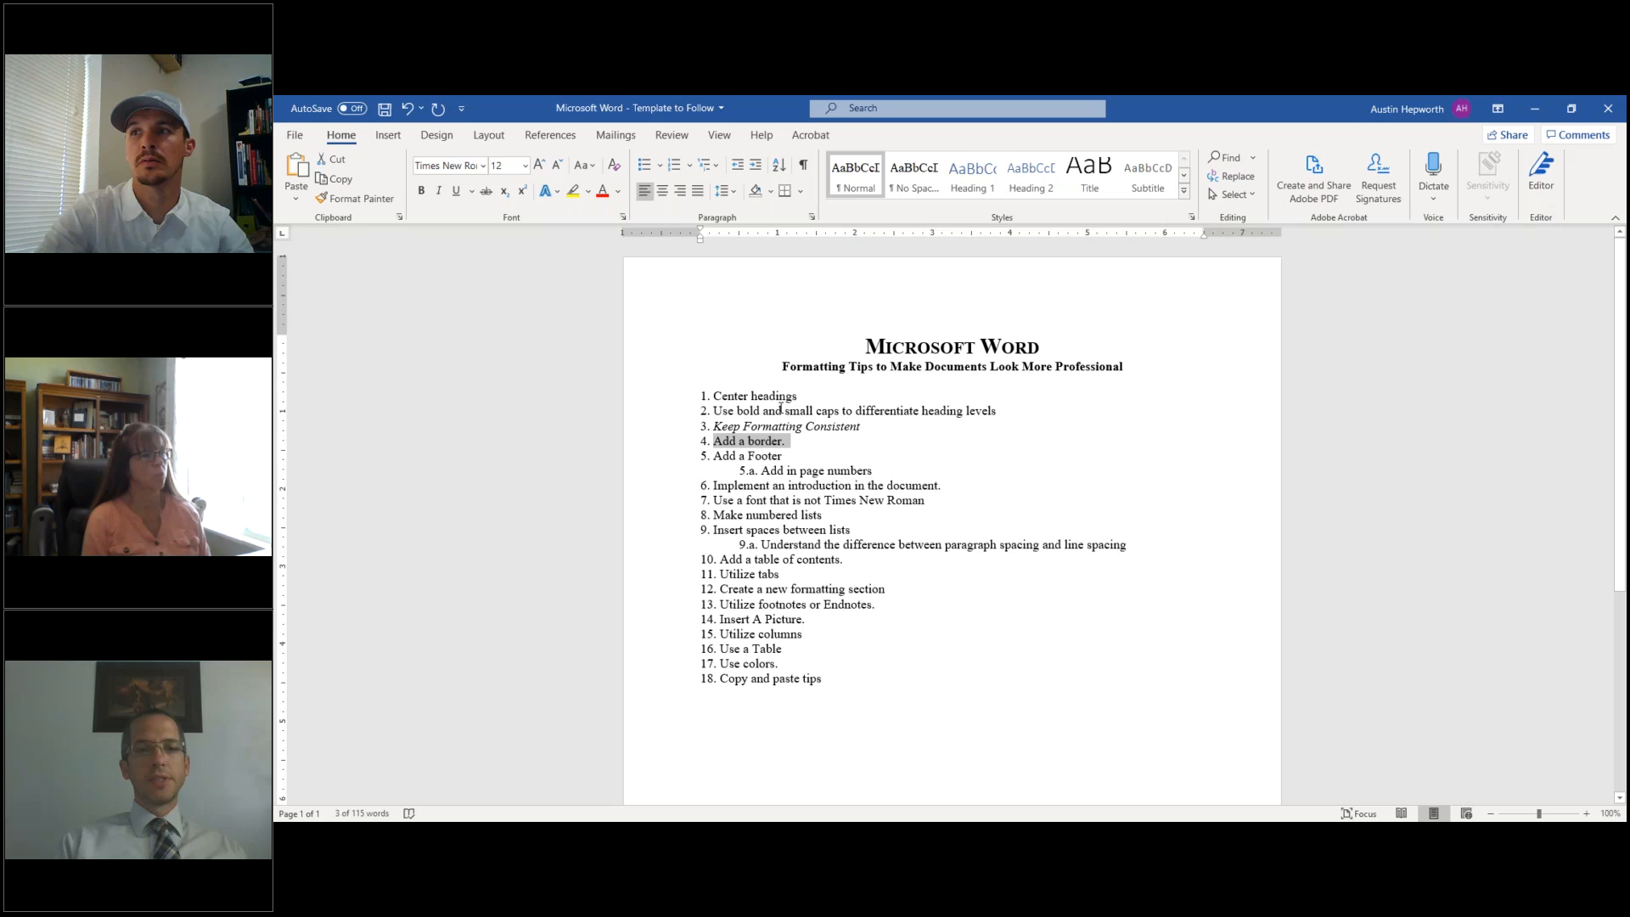
click(797, 441)
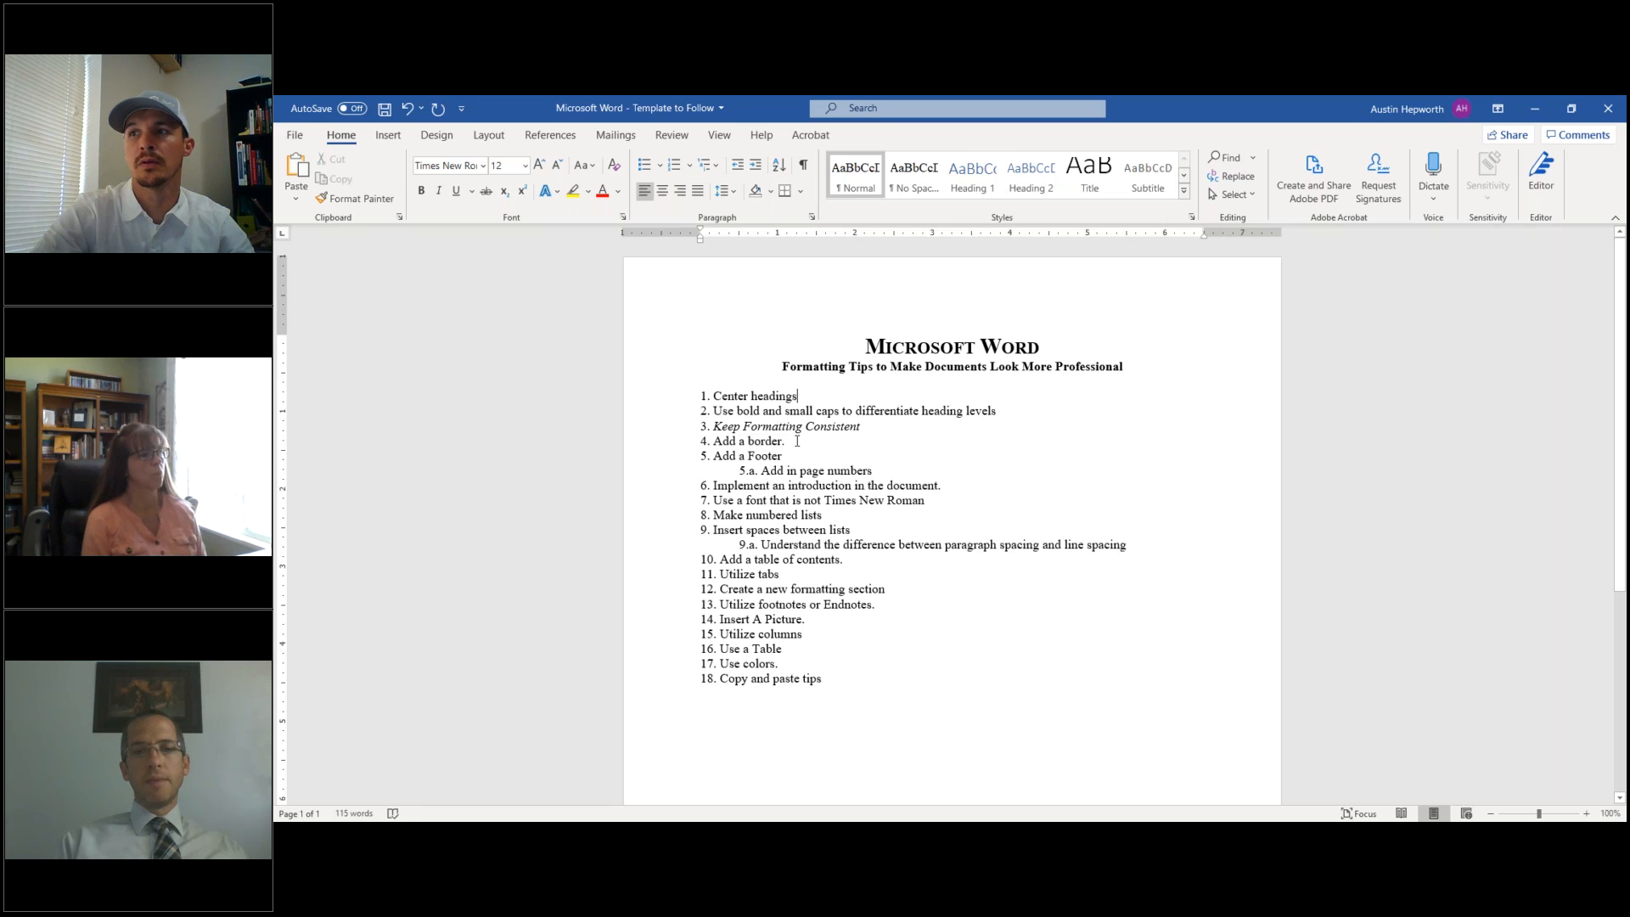
click(806, 399)
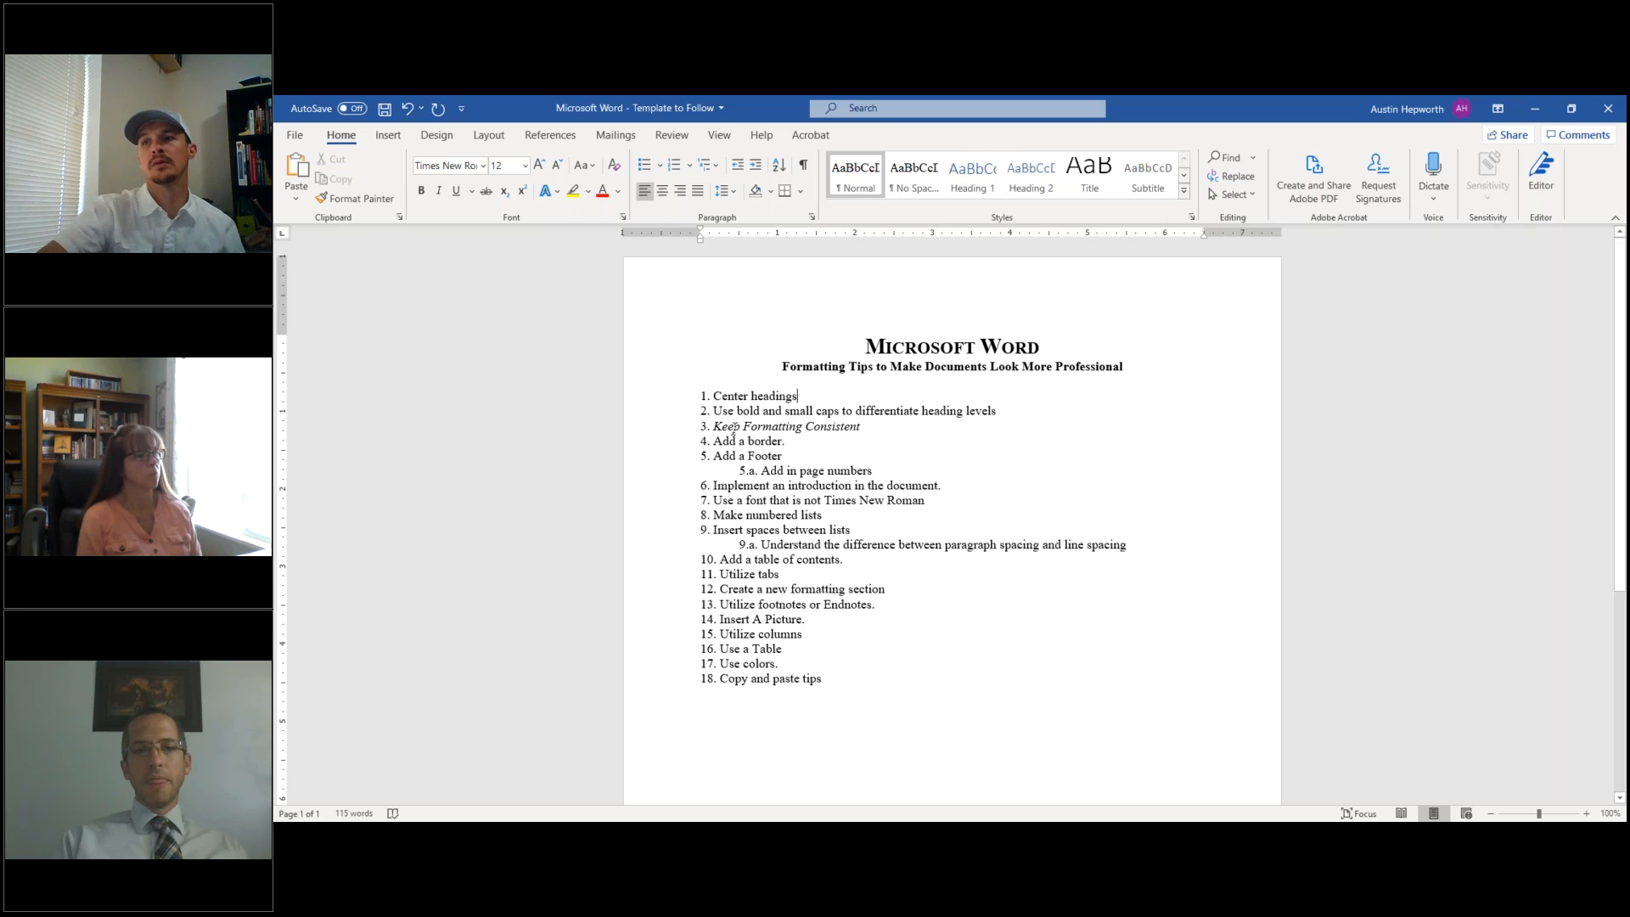
- Delete the trailing periods from items 4, 6, 10, 13, 14 and 17
drag(728, 426, 862, 427)
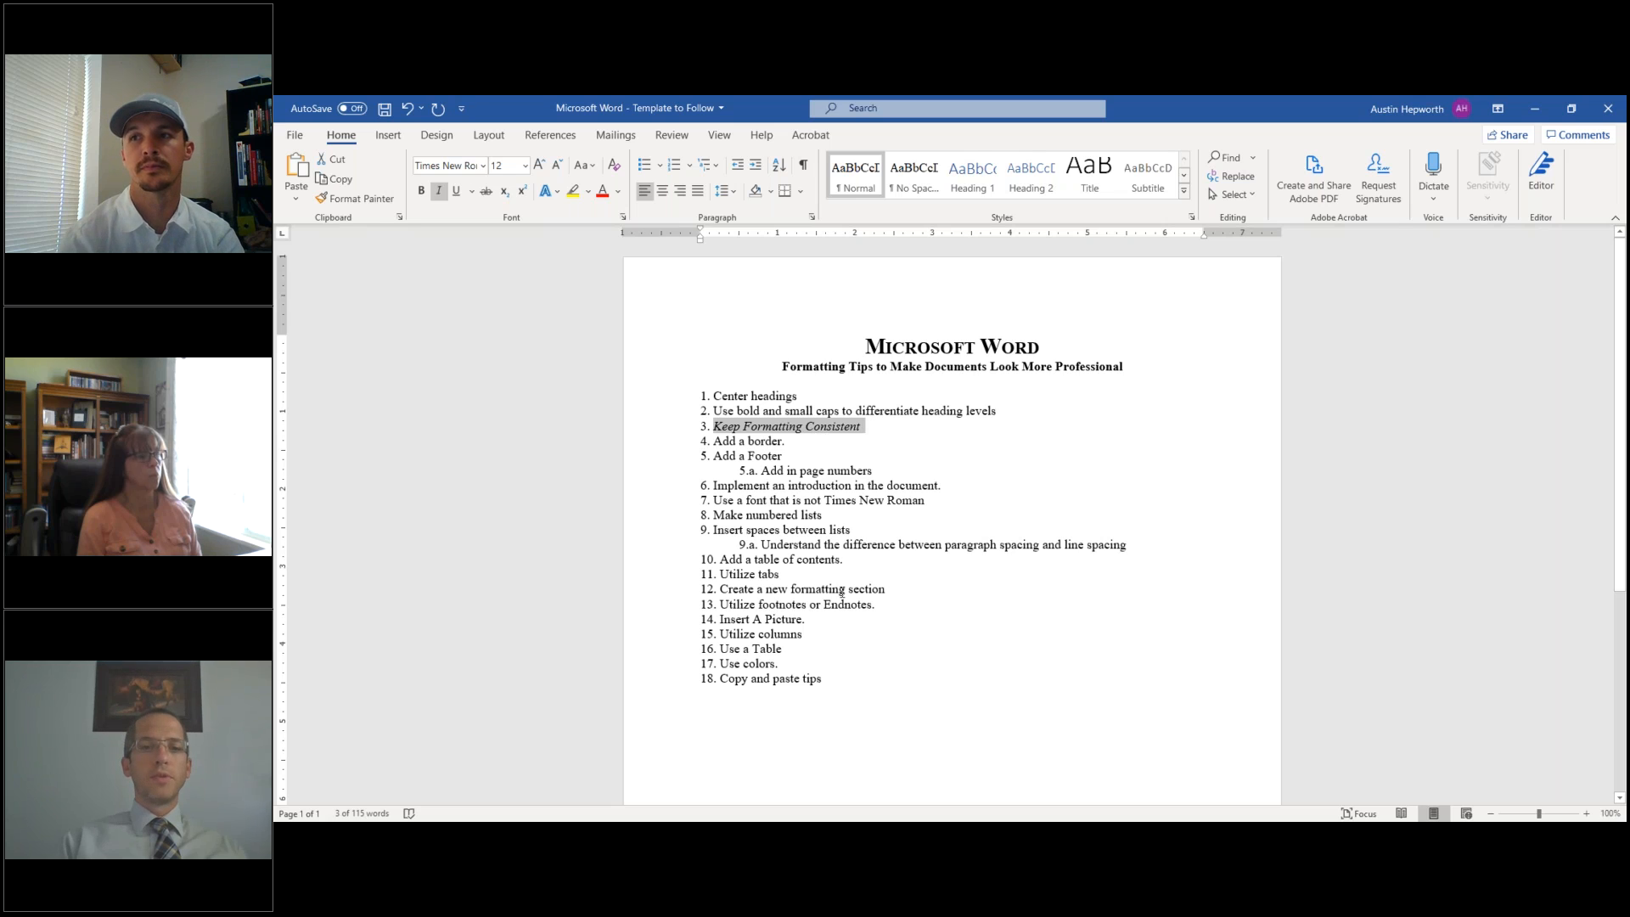
click(819, 396)
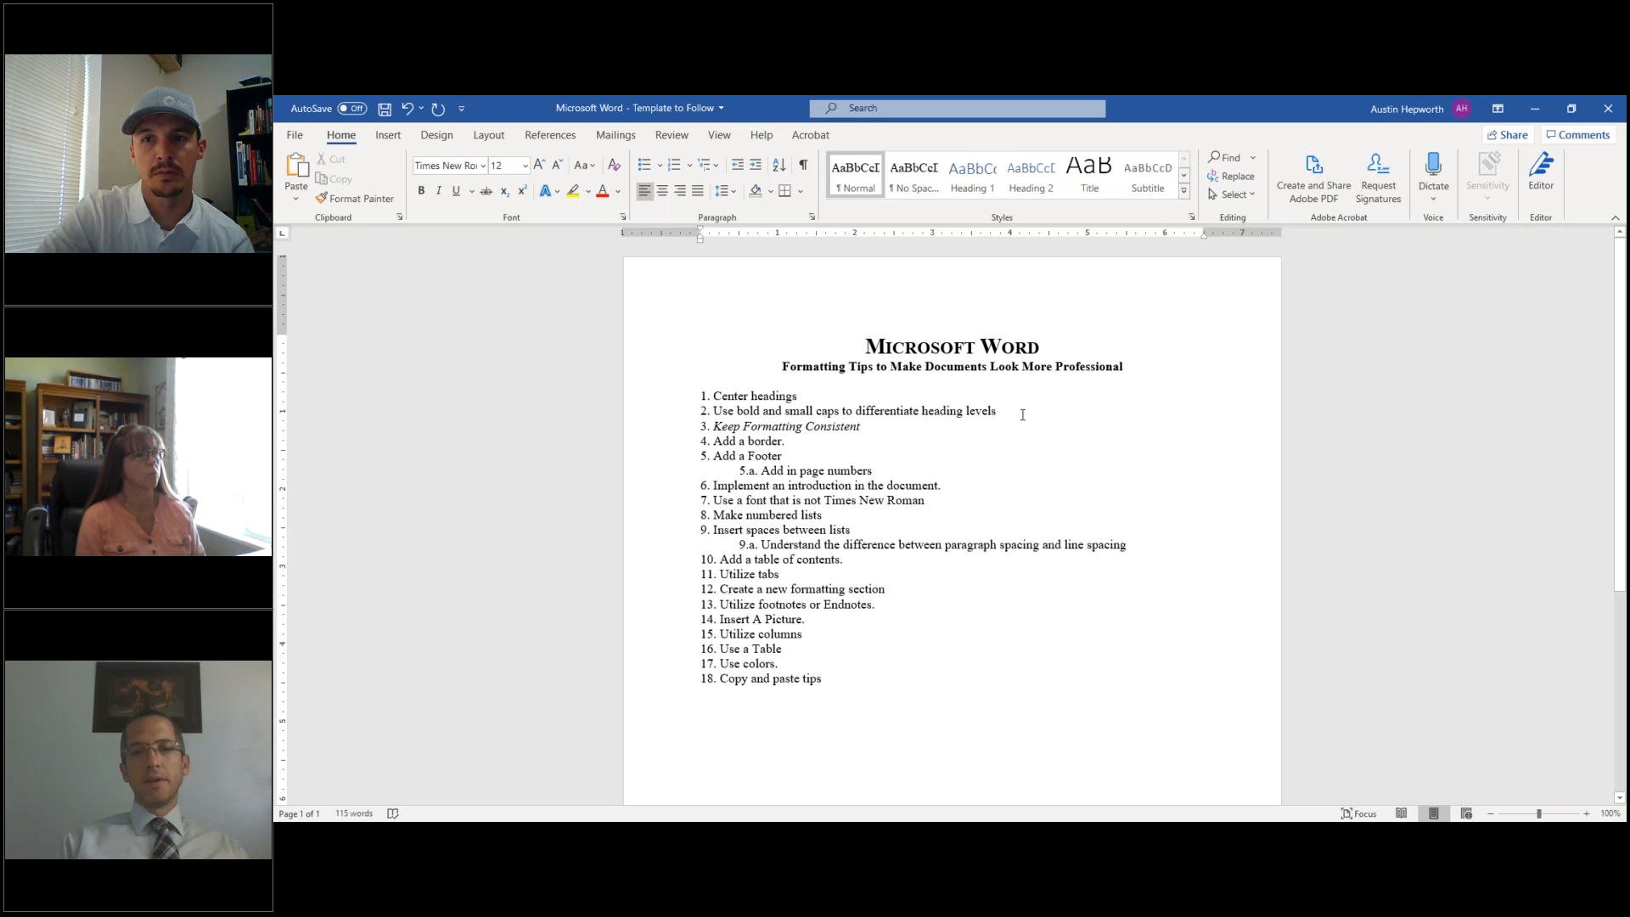
click(799, 446)
key(BackSpace)
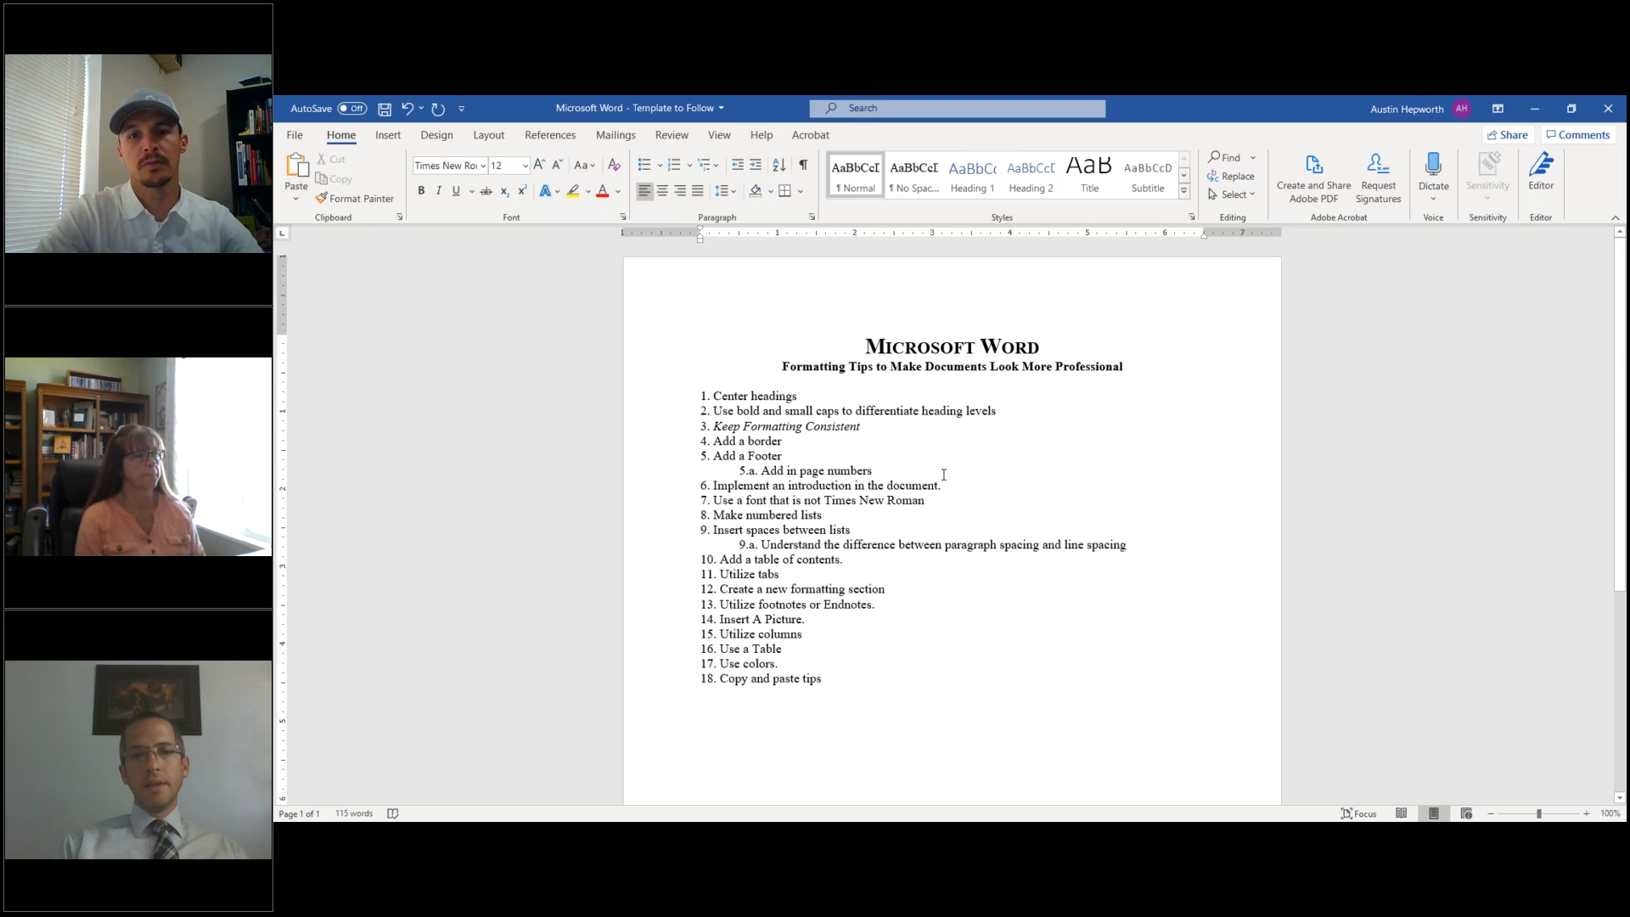
click(942, 487)
key(BackSpace)
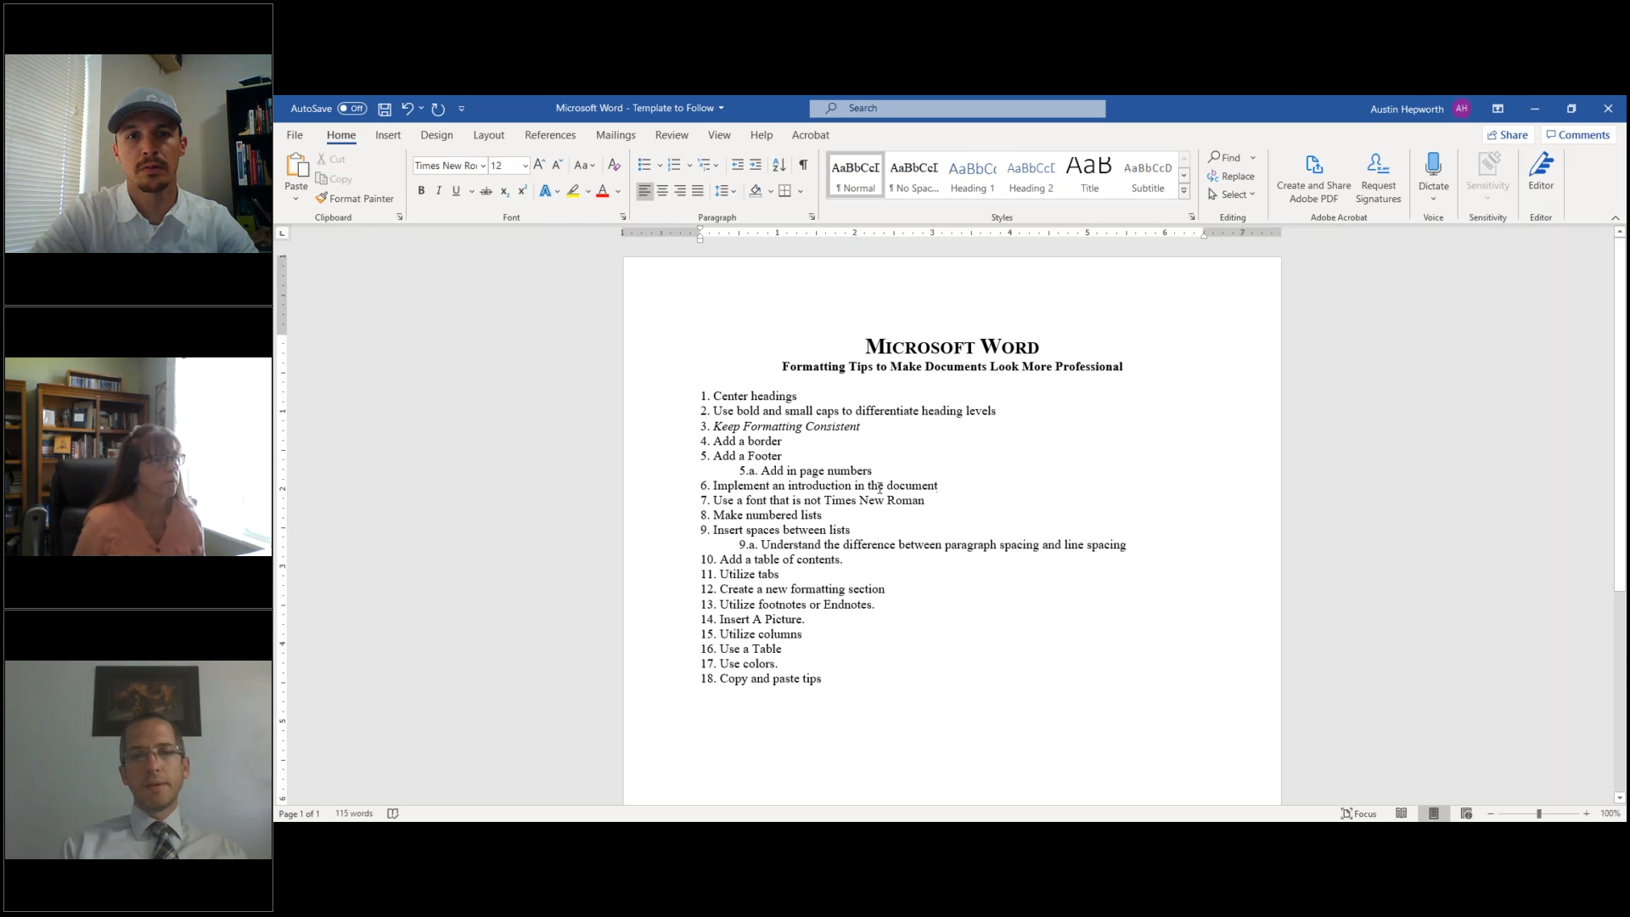
click(846, 561)
key(BackSpace)
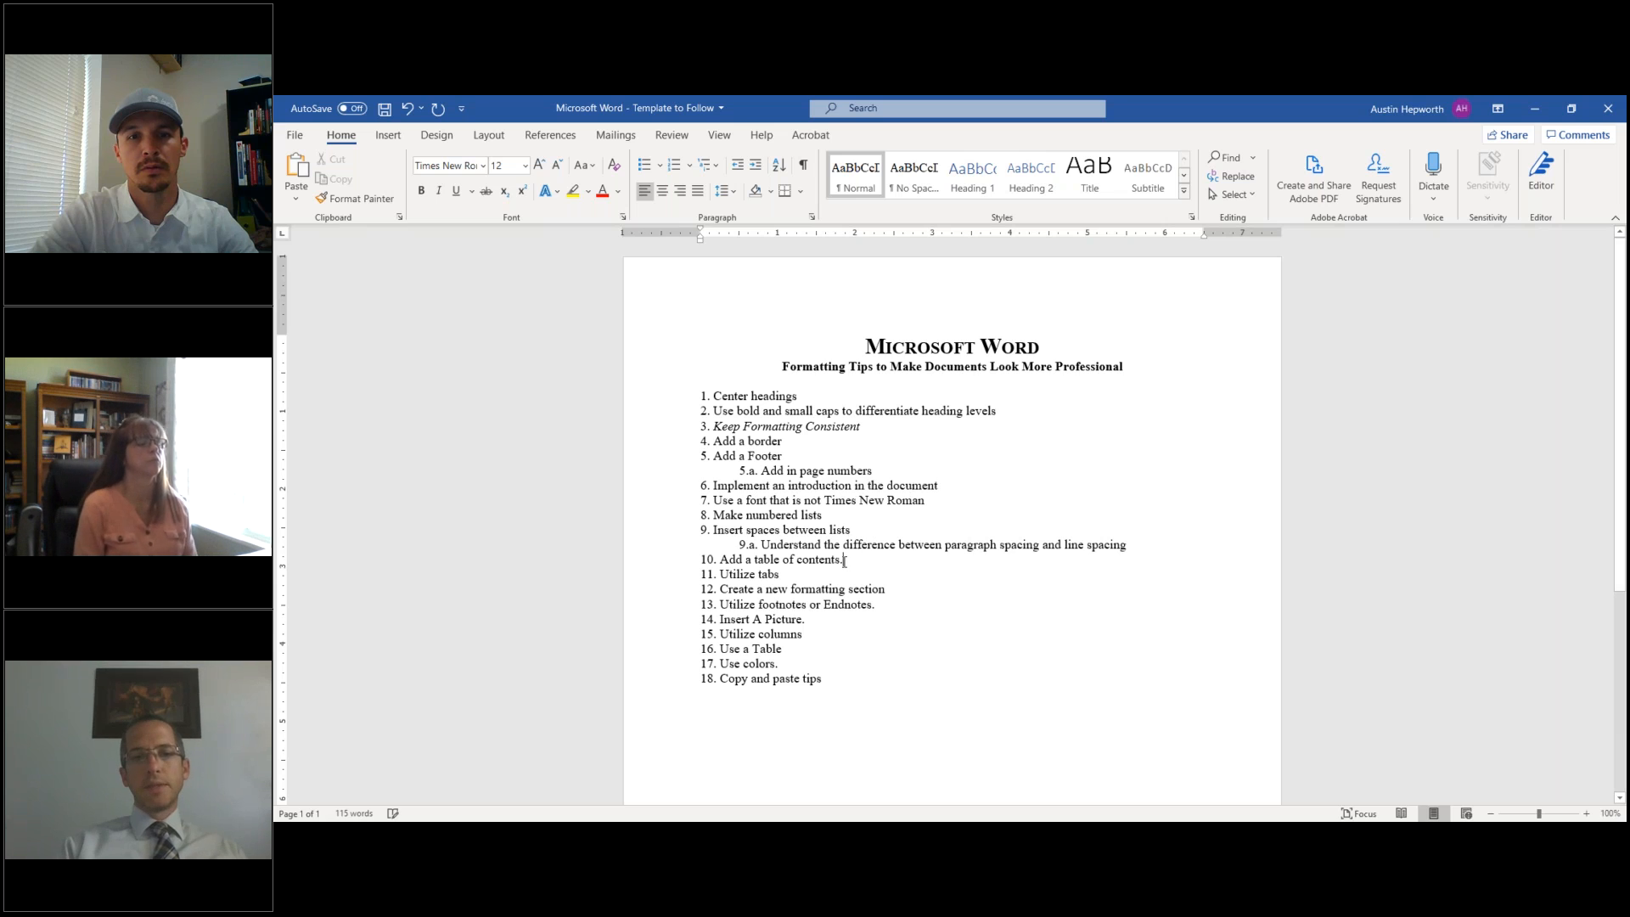
click(875, 606)
key(BackSpace)
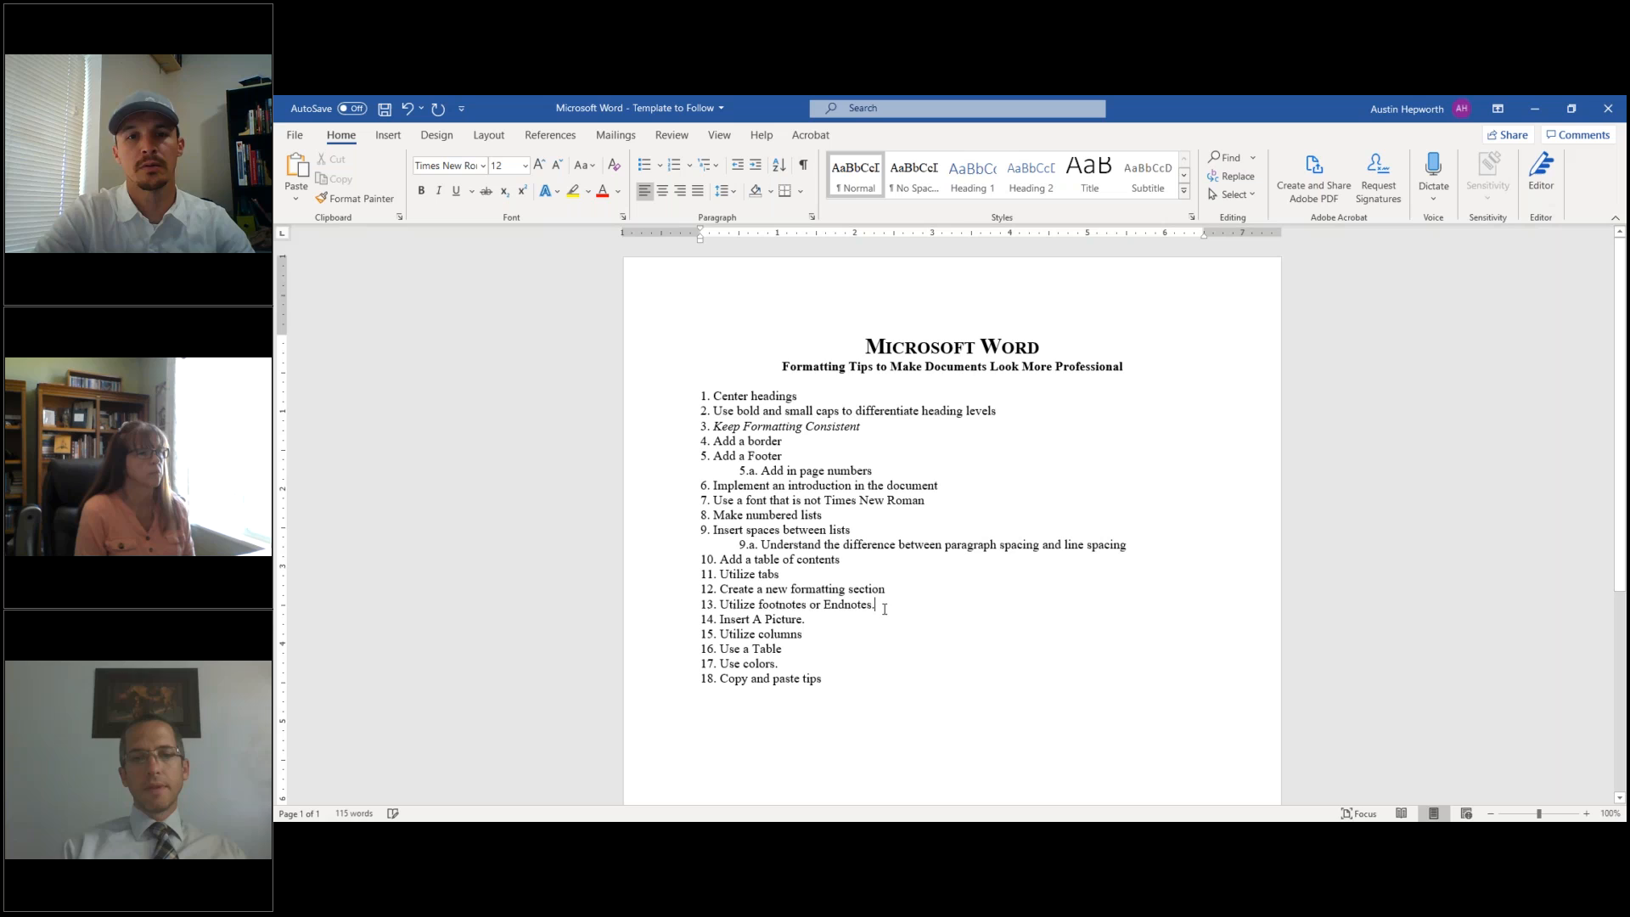
click(804, 619)
key(BackSpace)
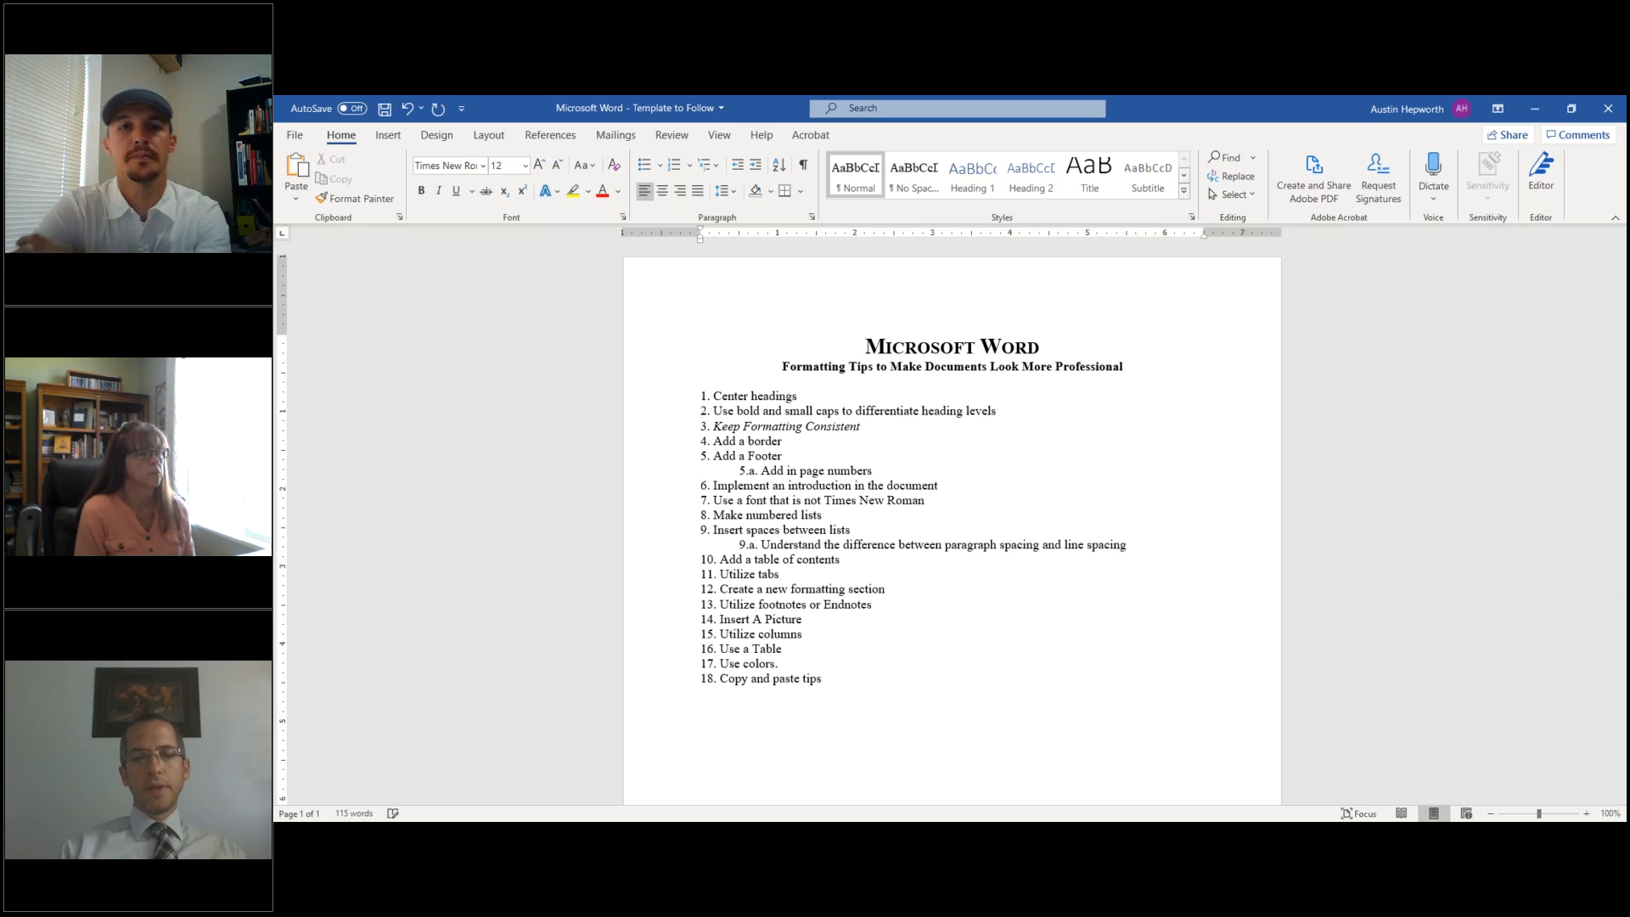
click(778, 663)
key(BackSpace)
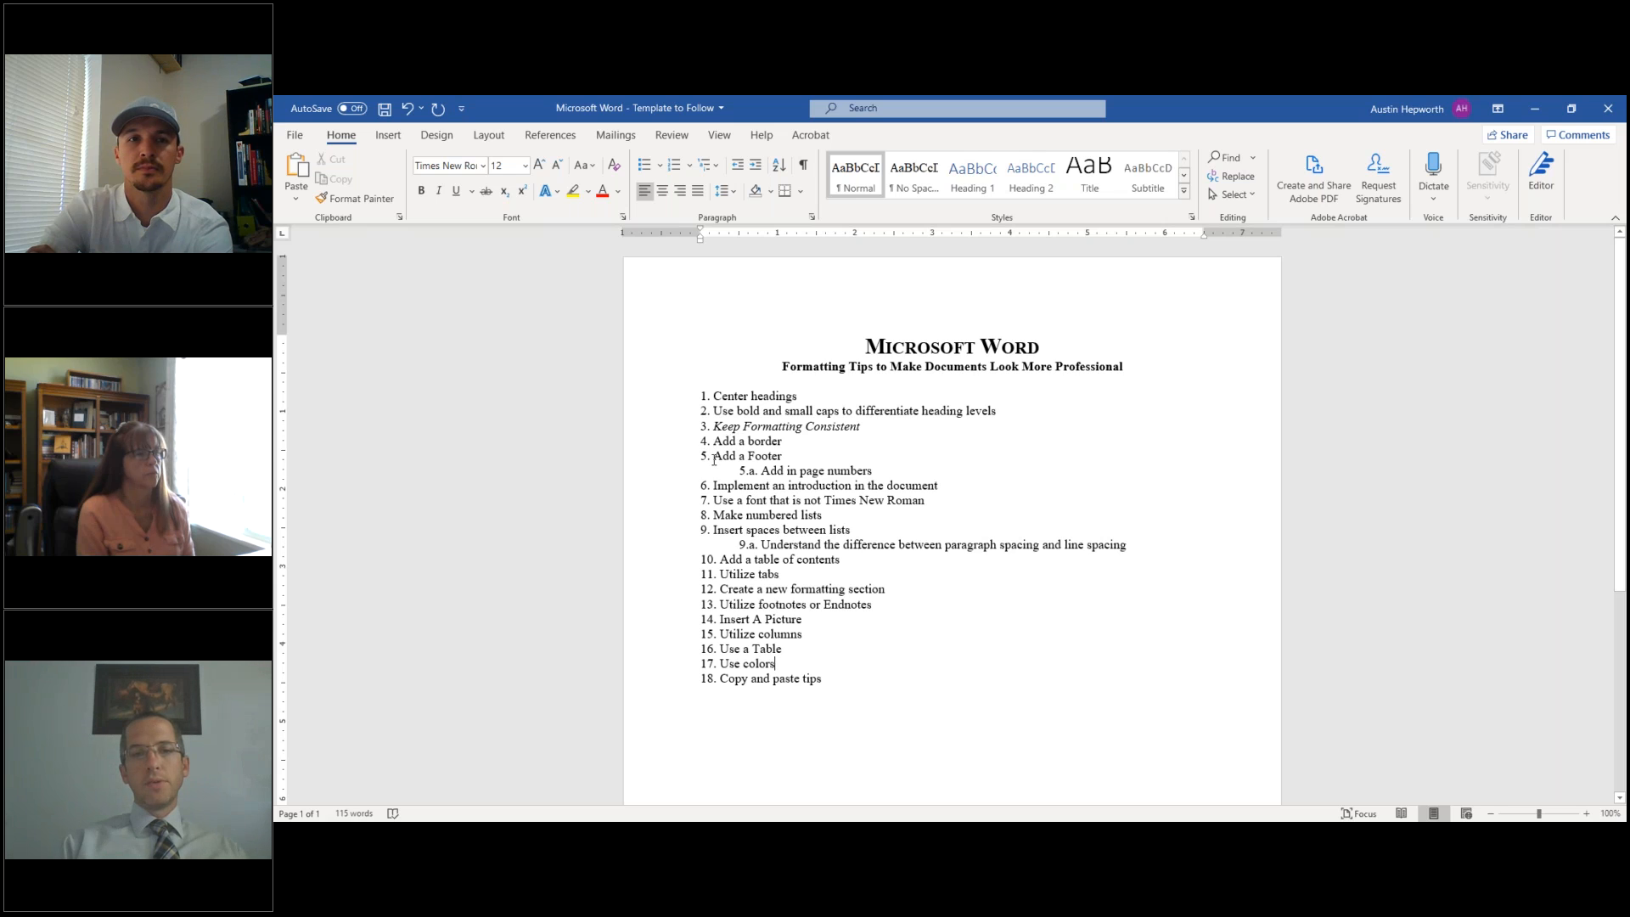
- Select text in items 4, 5 and 14 to inspect their wording
drag(716, 459, 788, 457)
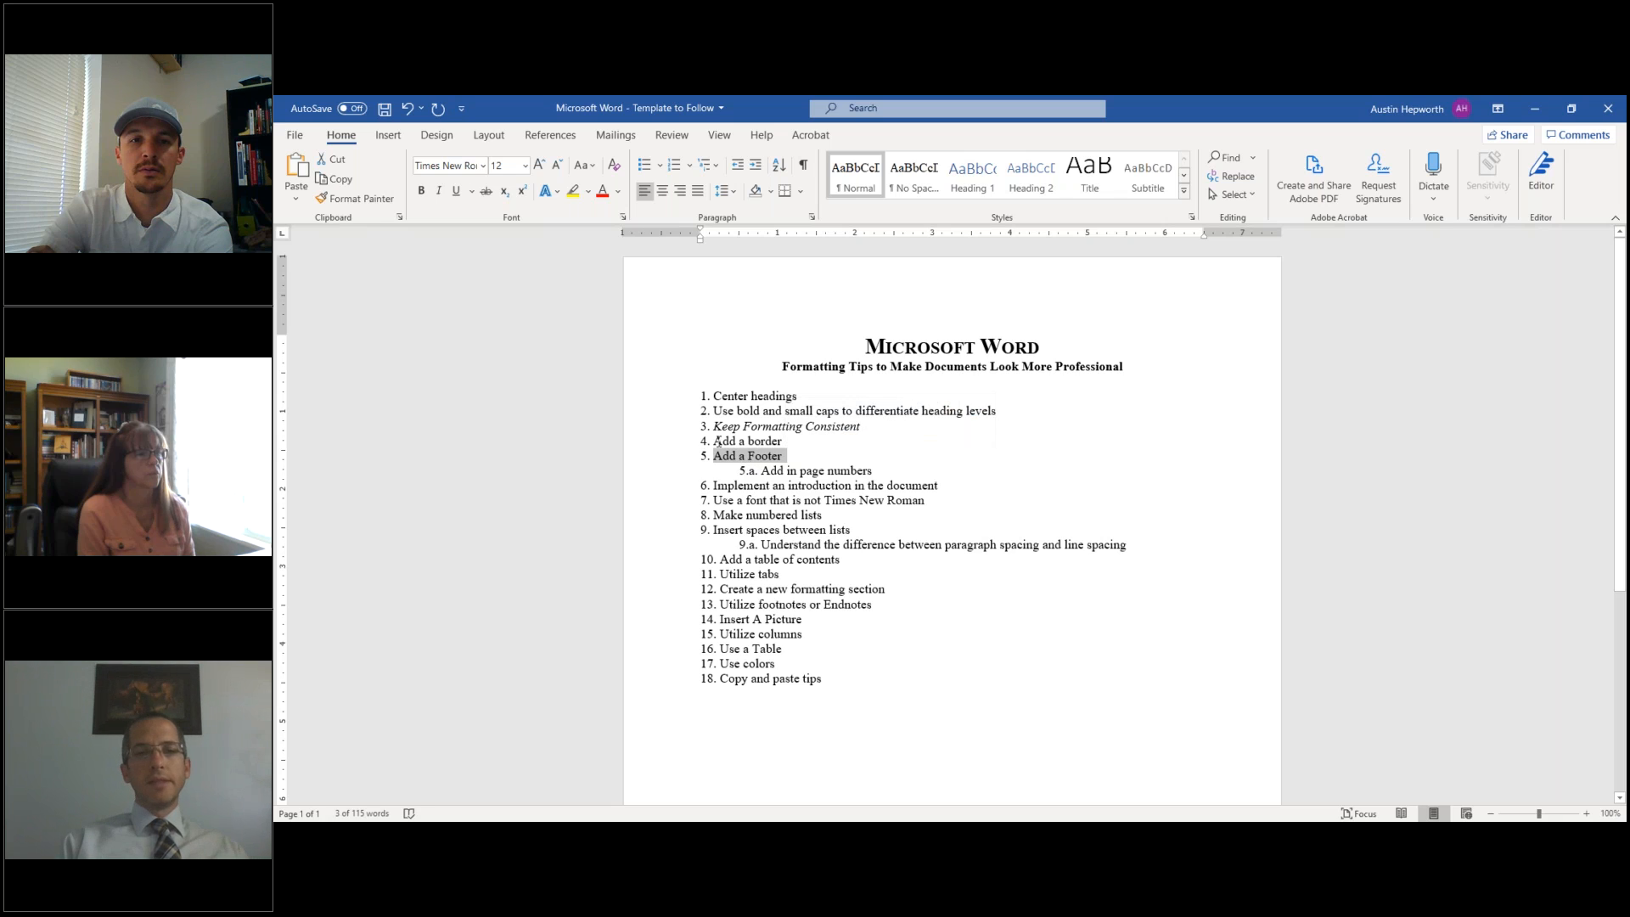
drag(714, 442, 794, 436)
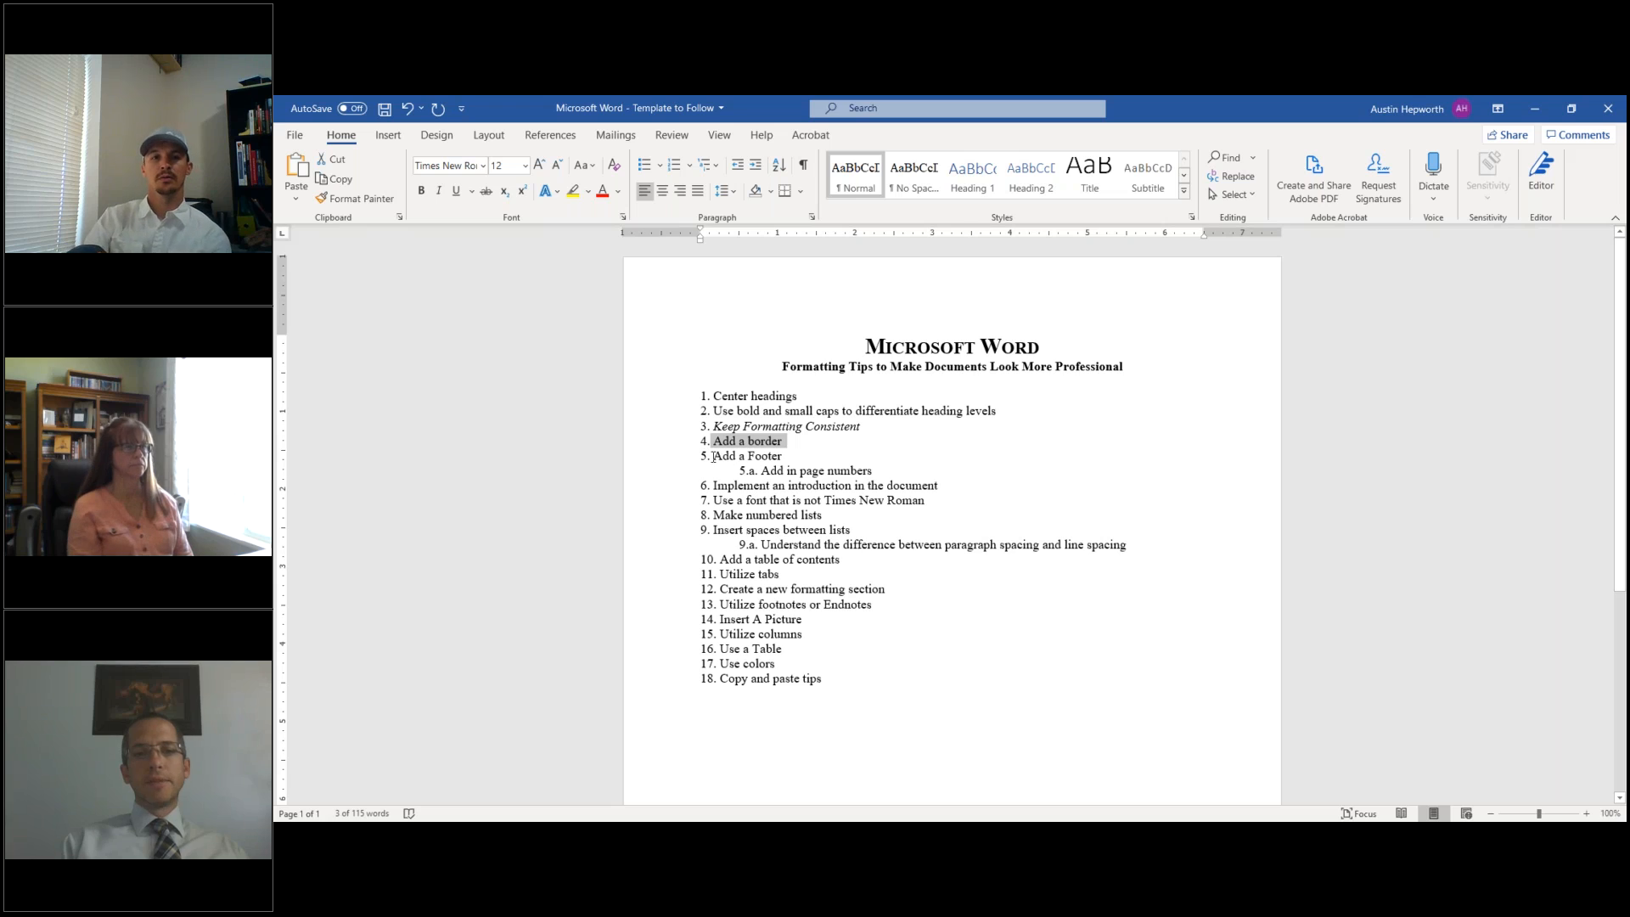
drag(714, 456, 792, 457)
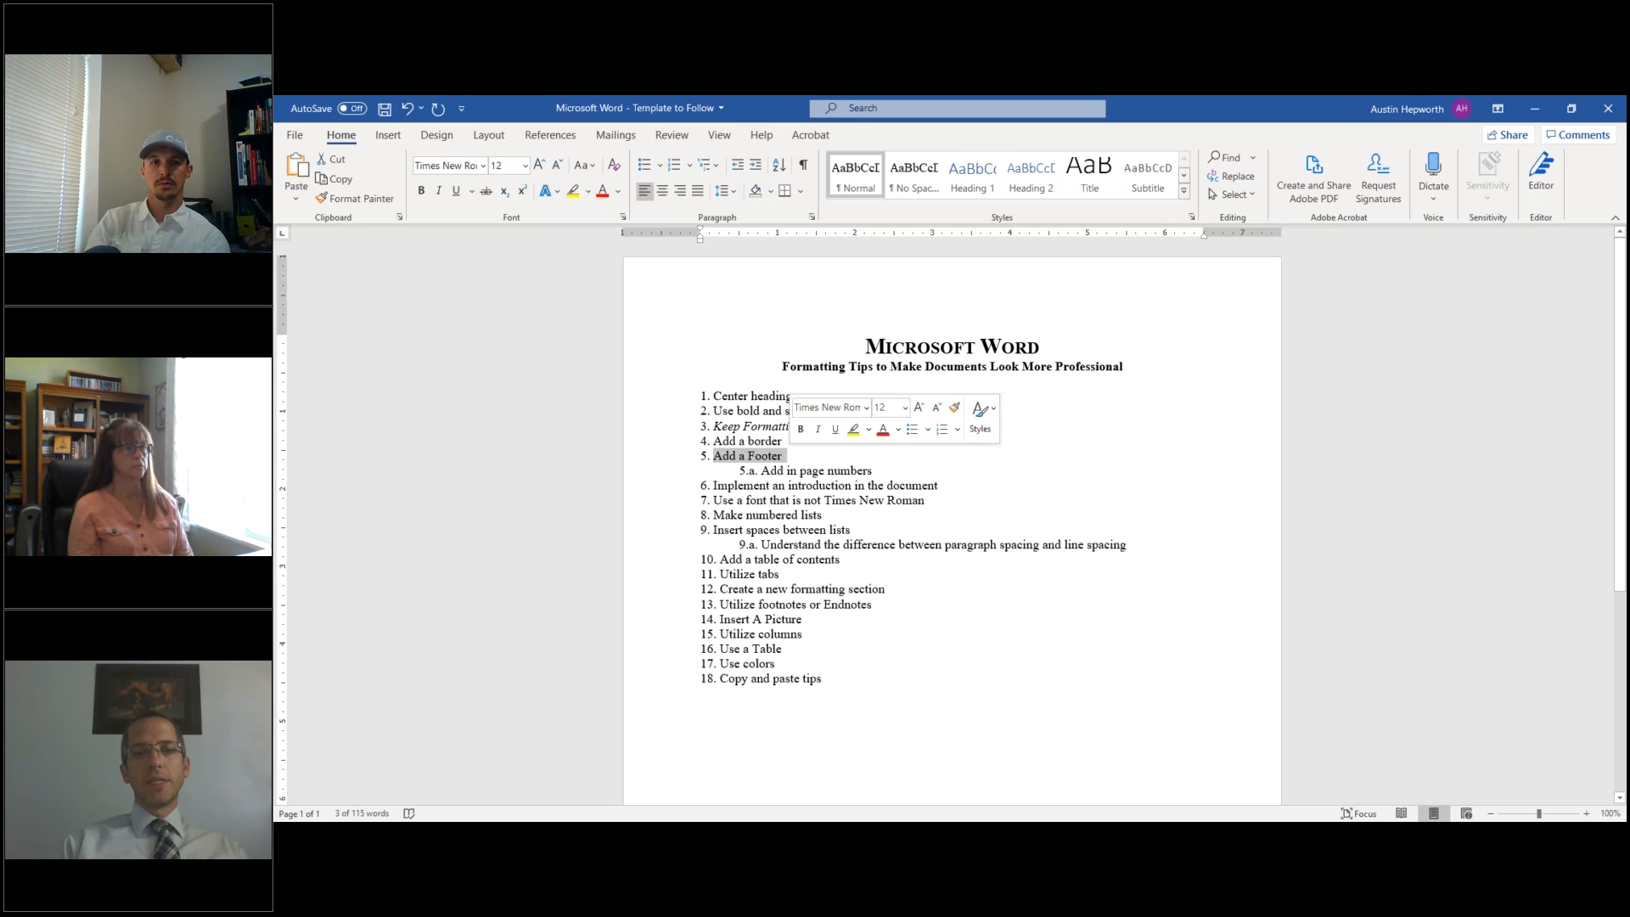
click(745, 459)
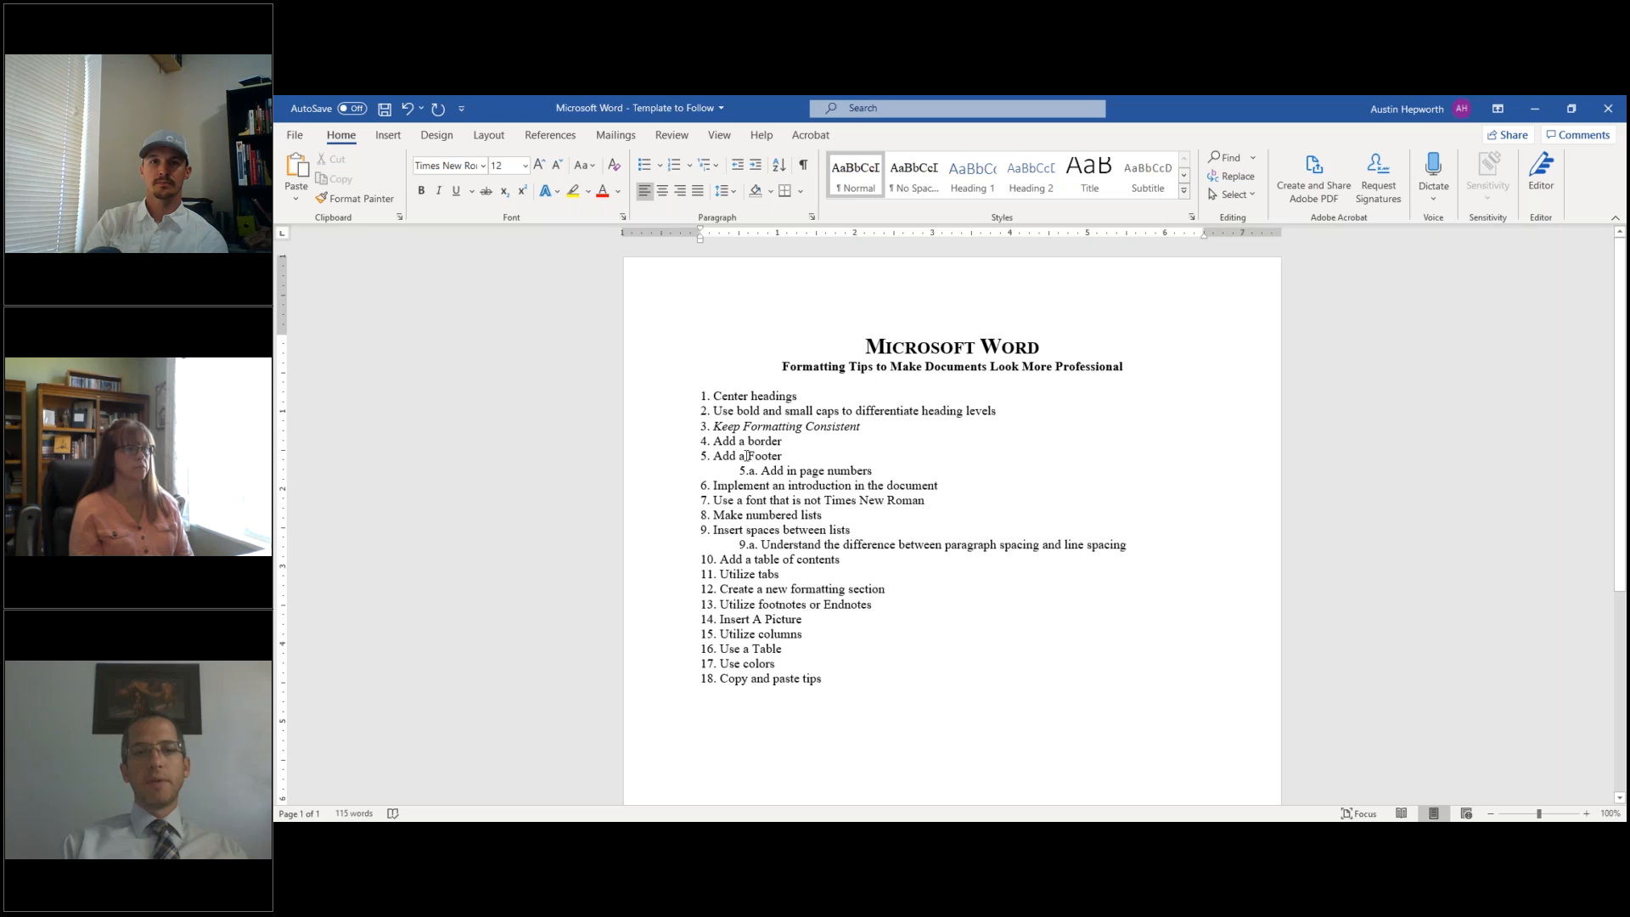
double_click(741, 456)
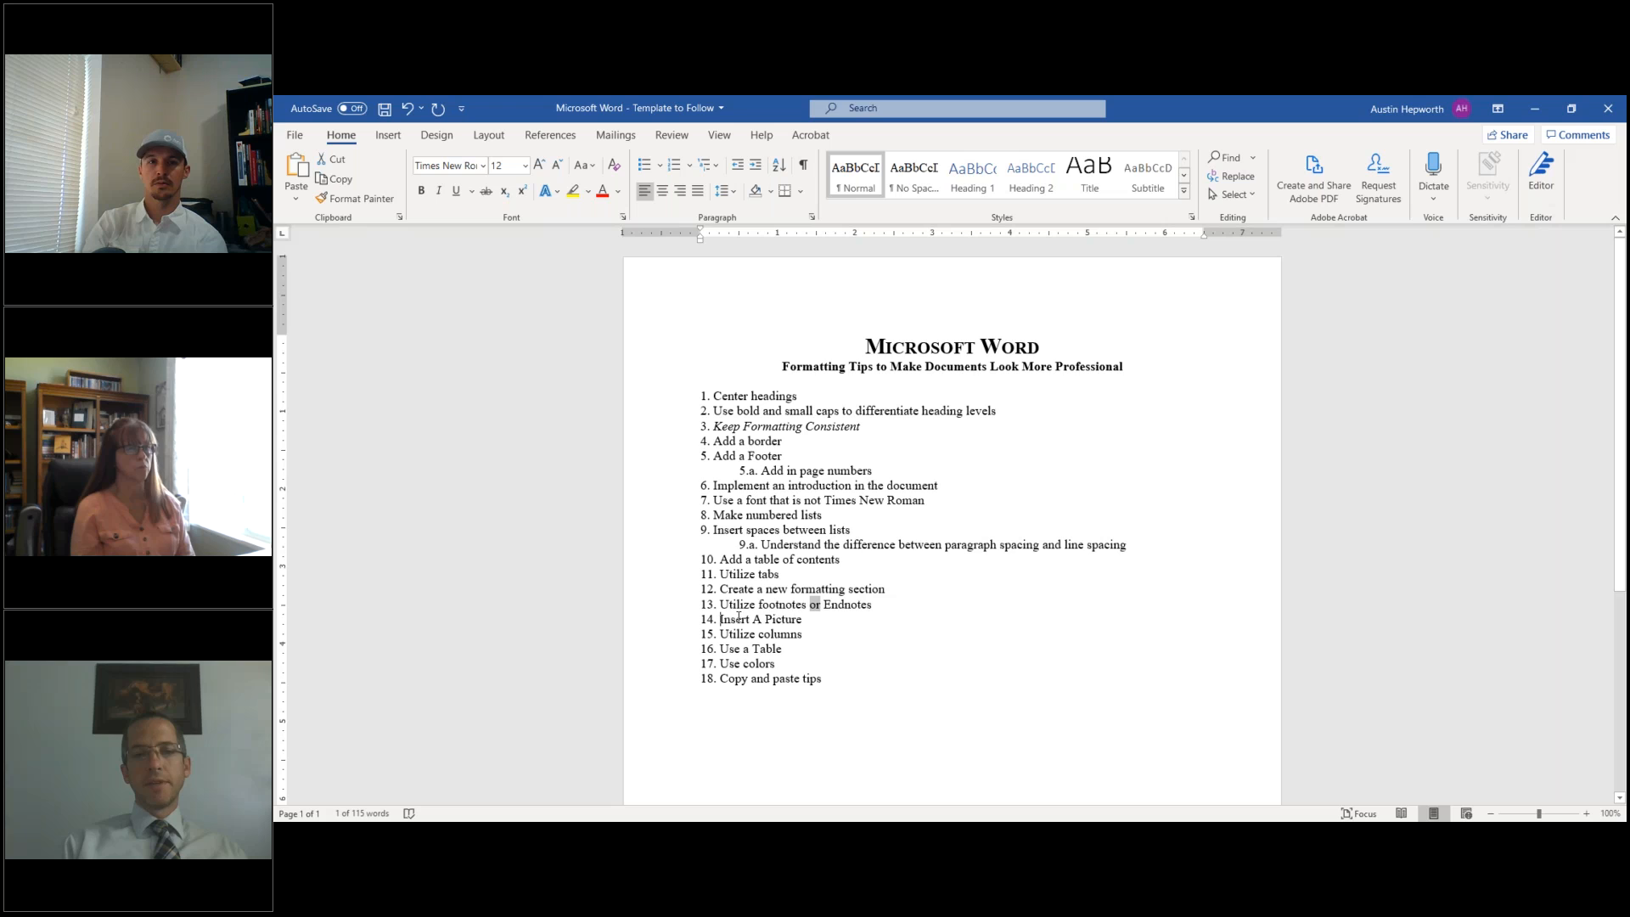
triple_click(738, 618)
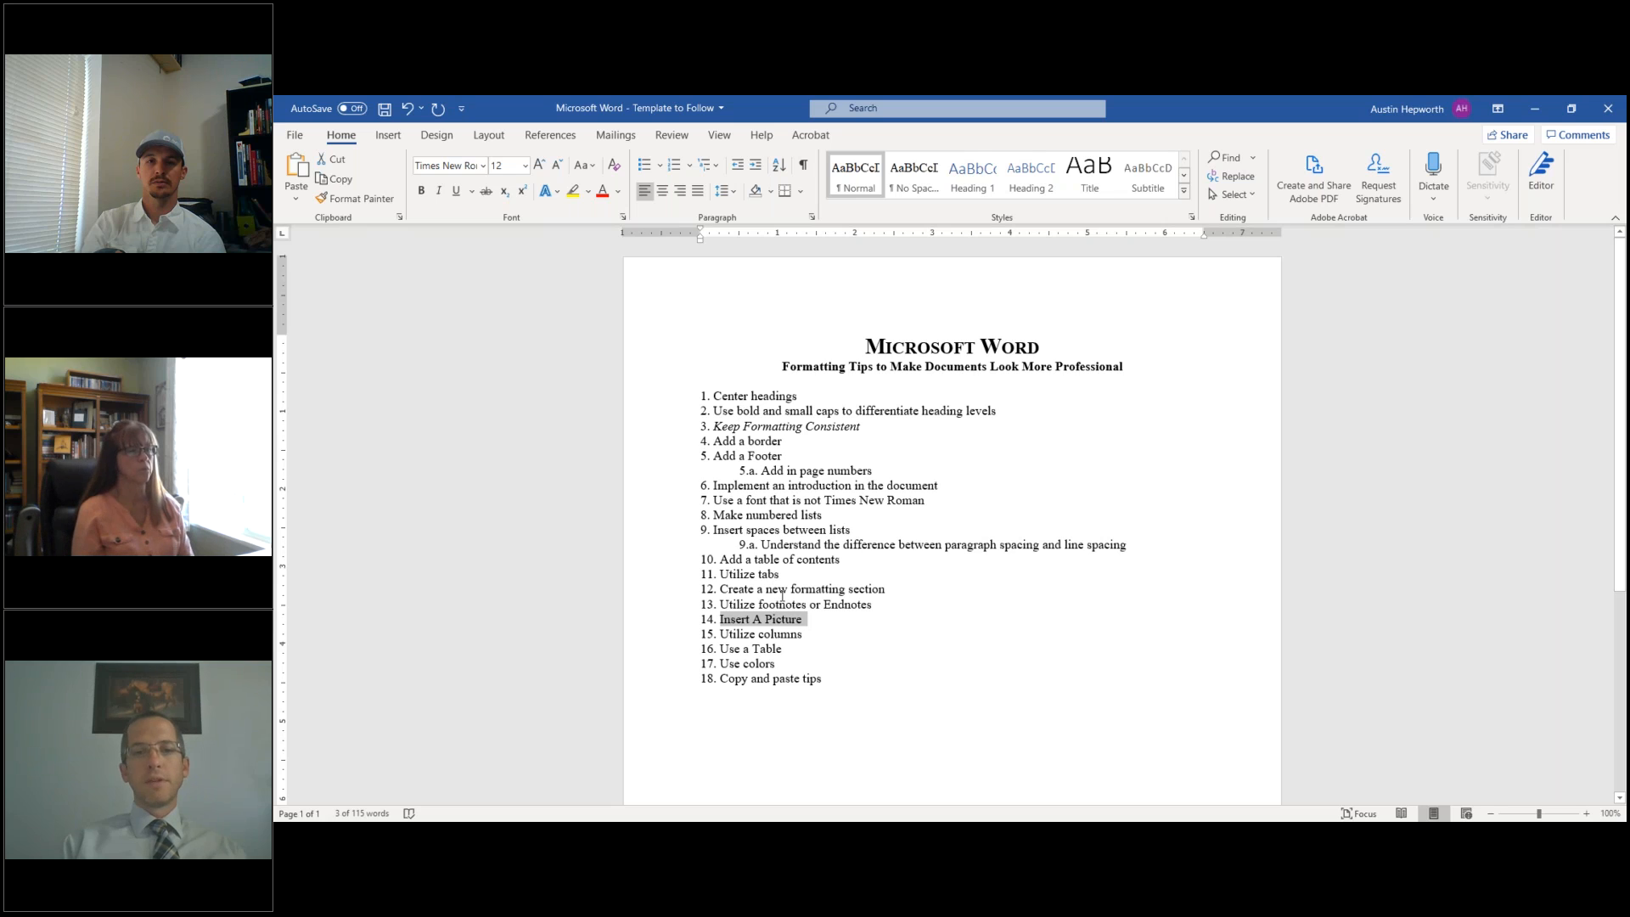
- Lowercase 'Formatting' and 'Consistent' in item 3
click(747, 426)
key(Delete)
text(f)
click(807, 427)
key(BackSpace)
text(c)
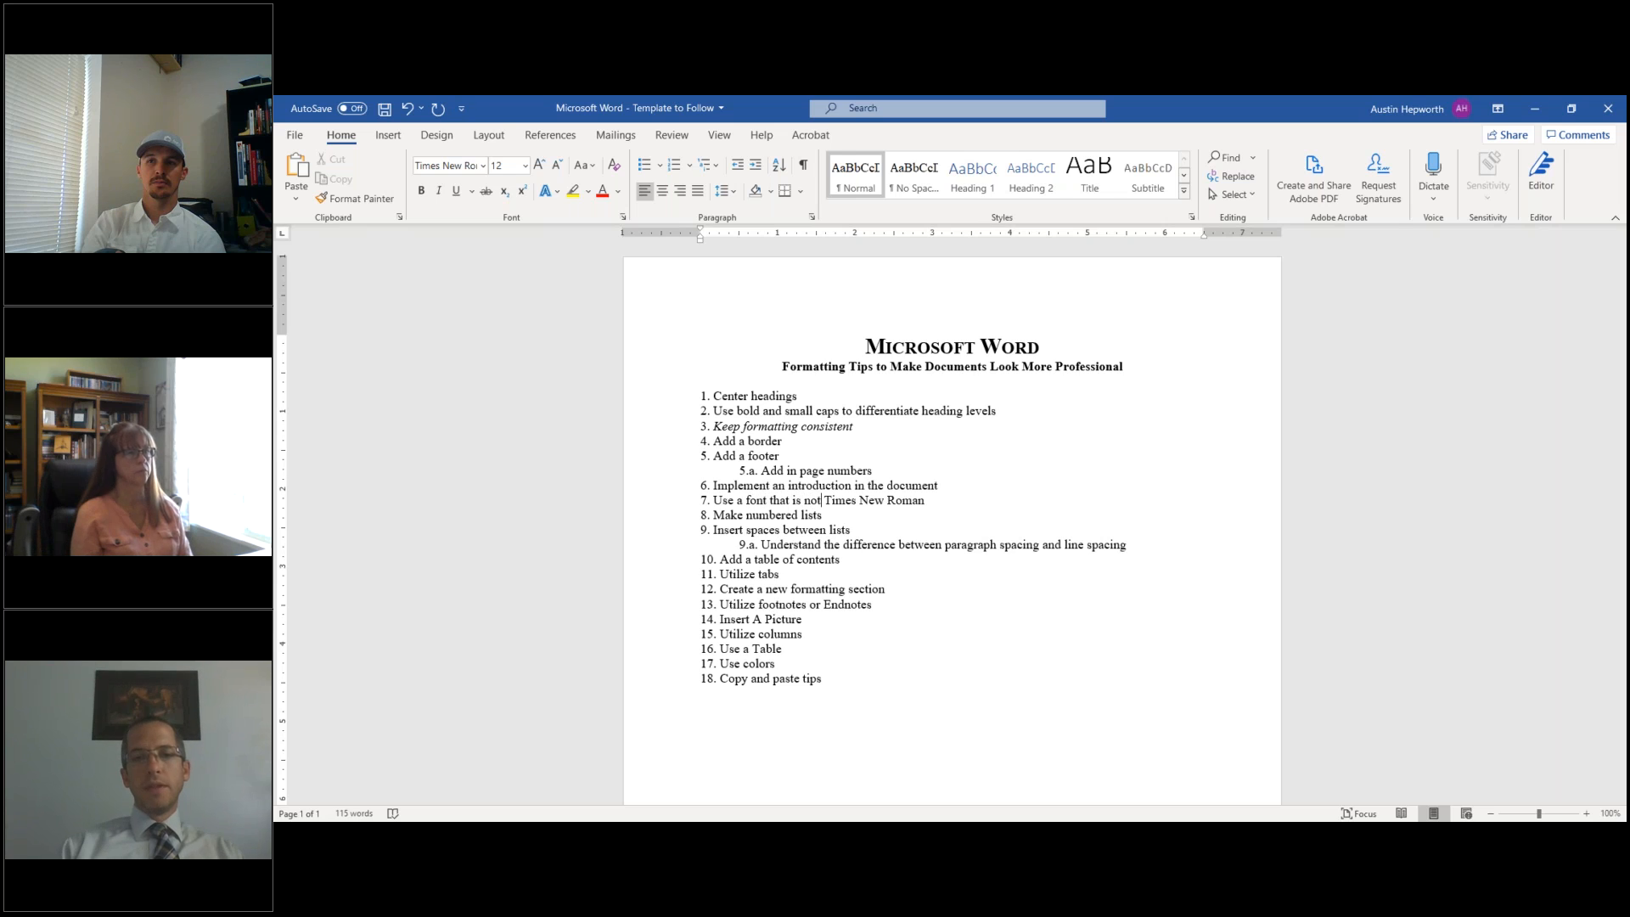
- Lowercase 'Endnotes' in item 13 and remove the capital T of 'Table' in item 16
drag(822, 500, 931, 501)
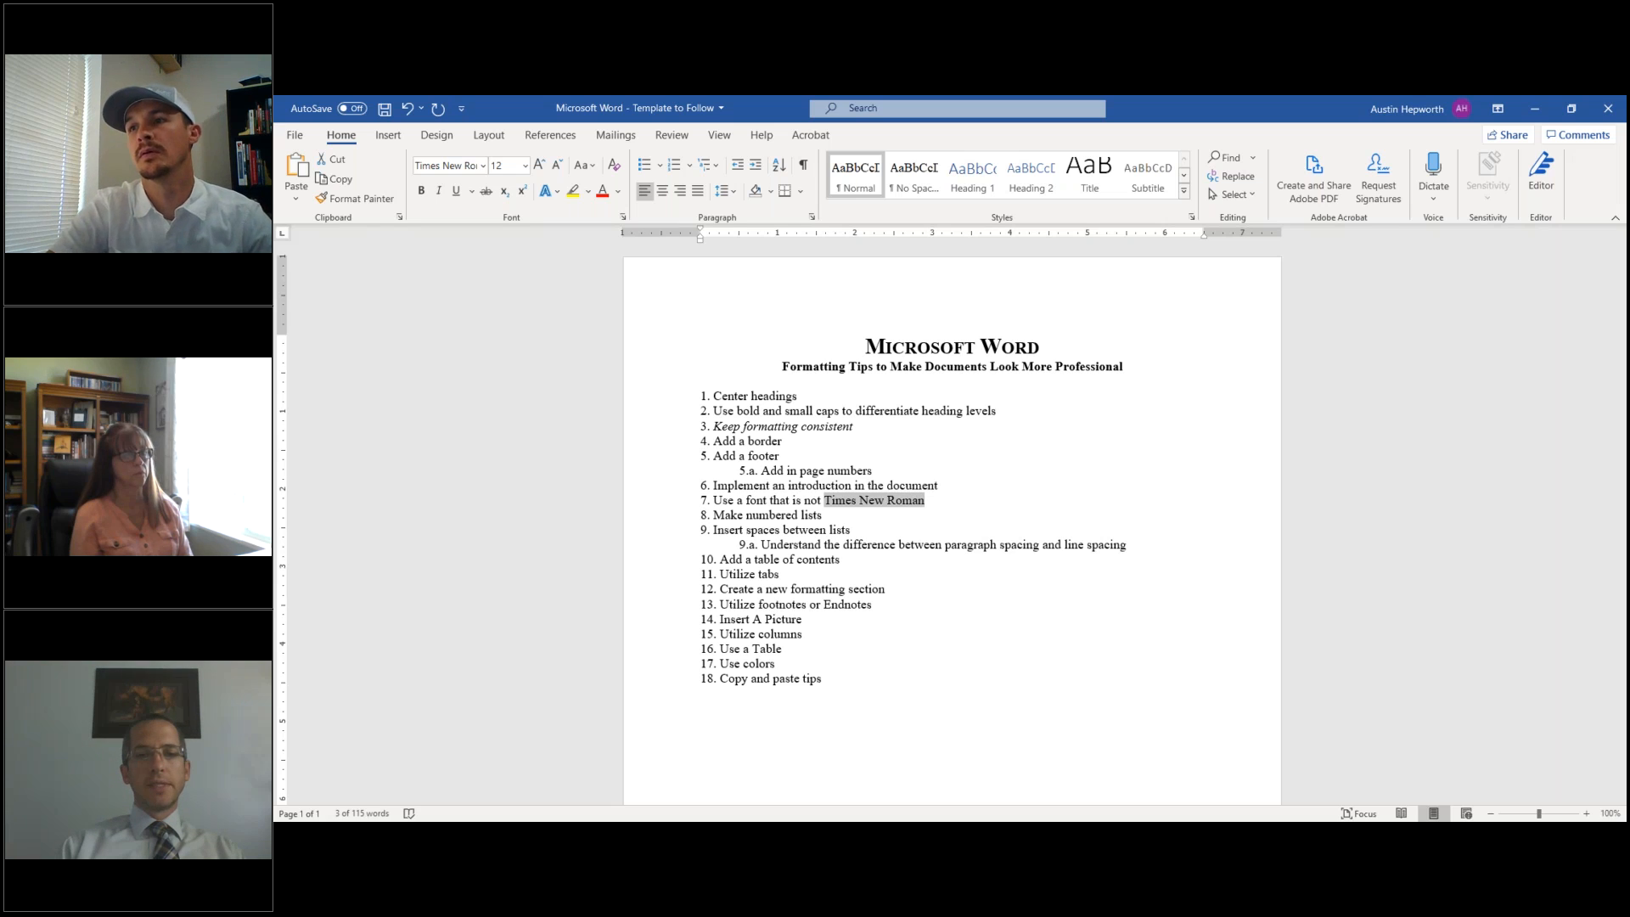
click(845, 528)
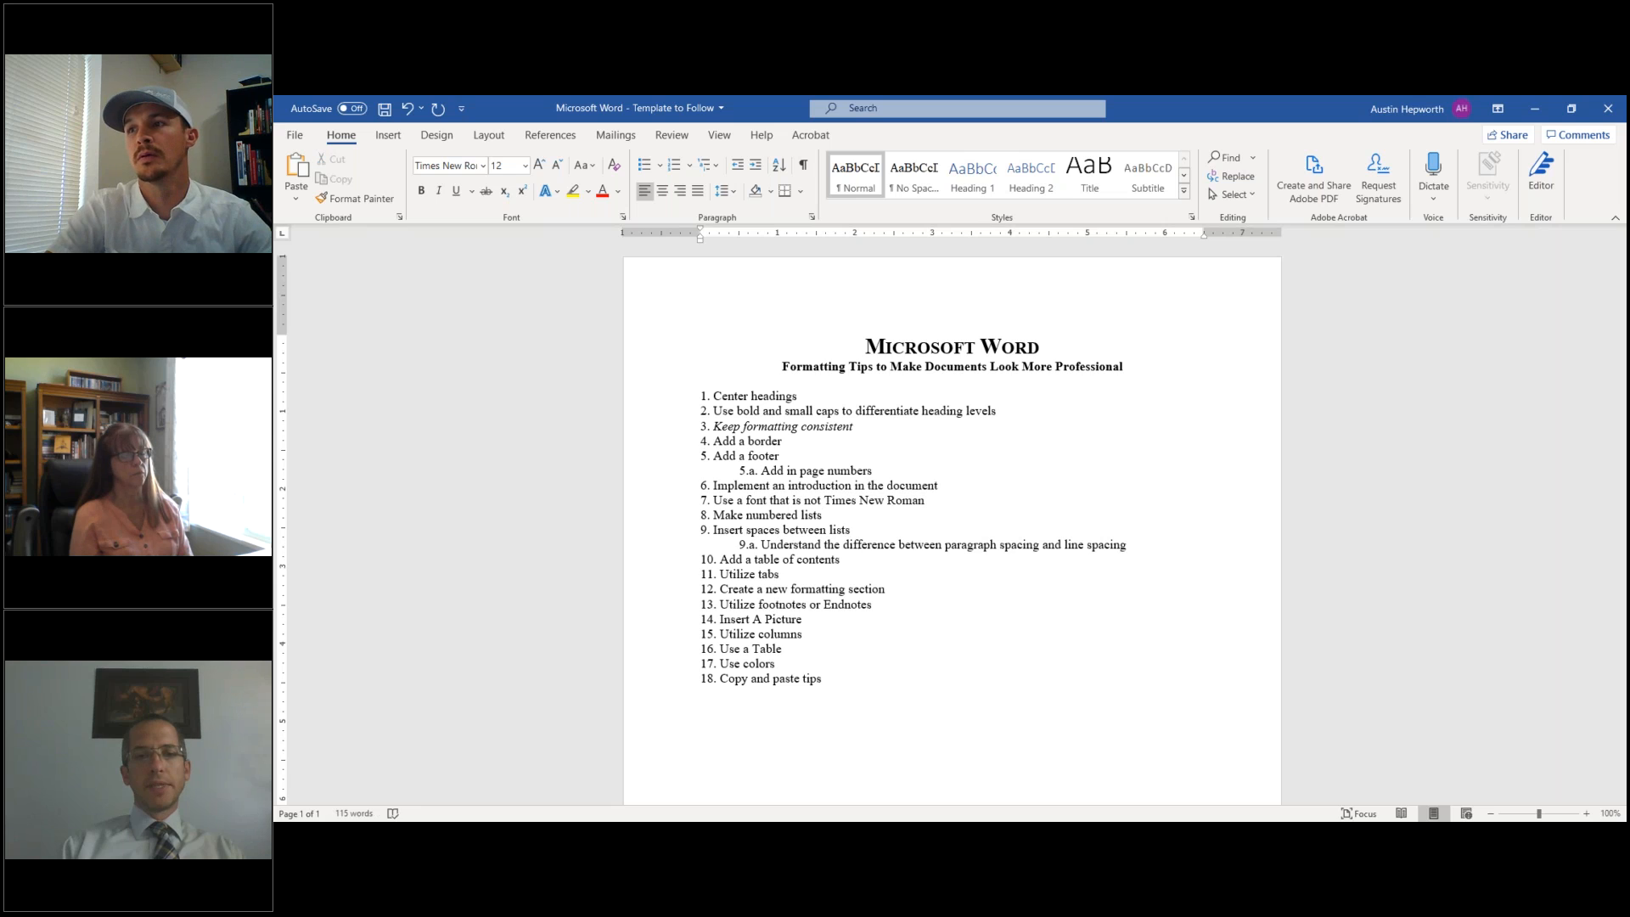
click(781, 575)
click(873, 605)
key(Left)
key(Left)
key(BackSpace)
text(e)
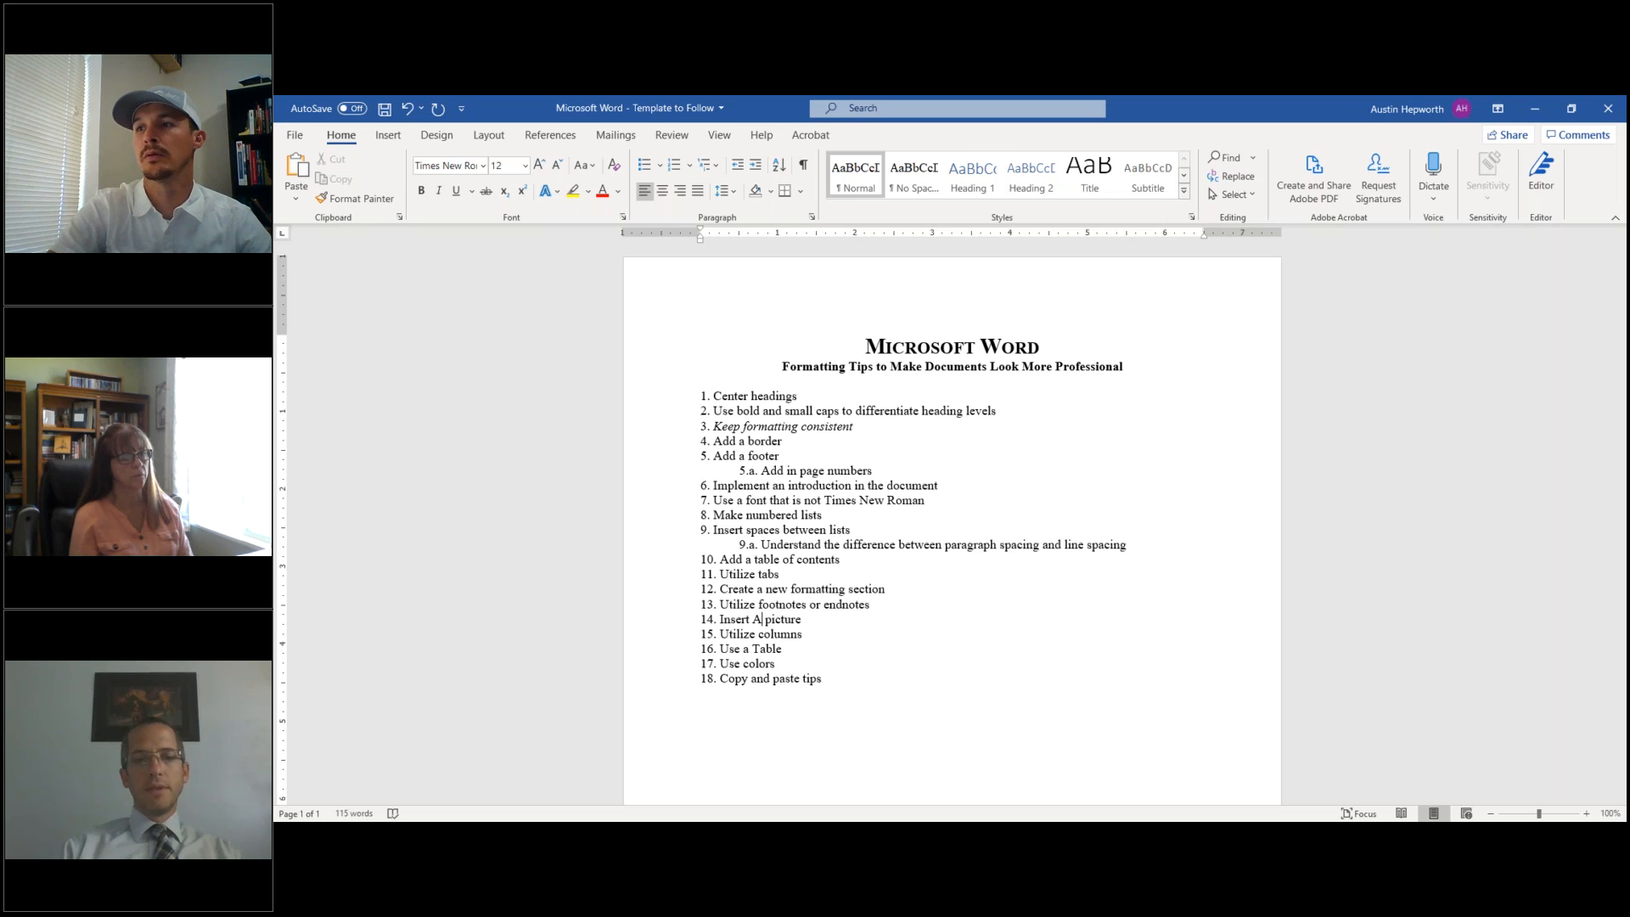
key(BackSpace)
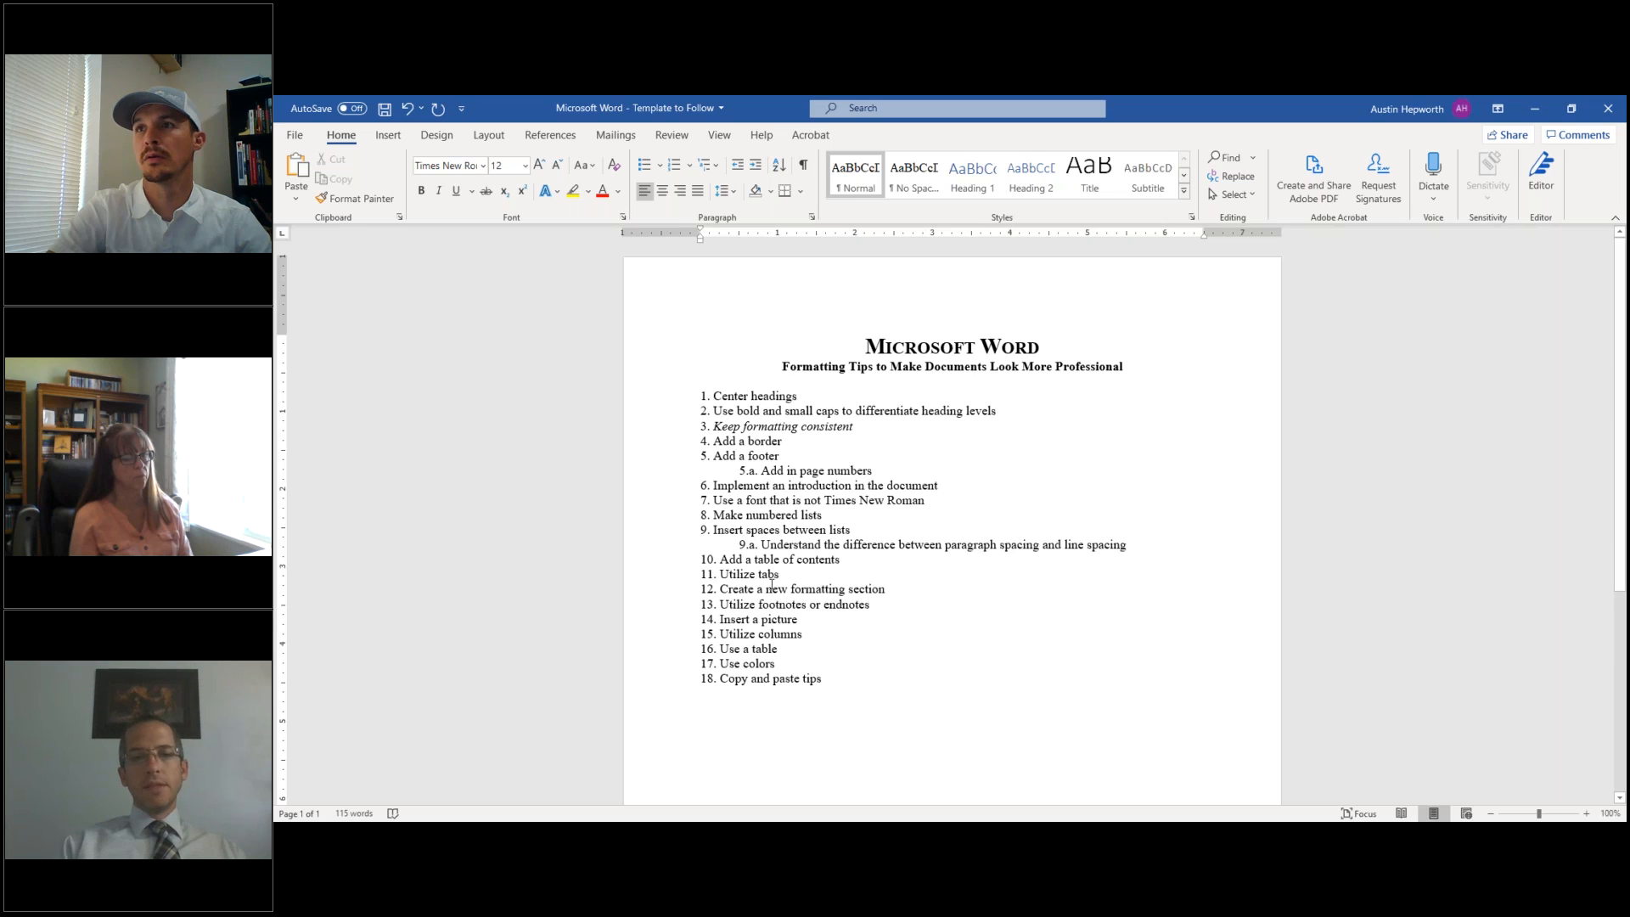
- Turn off italics on item 3, 'Keep formatting consistent'
drag(716, 425, 854, 430)
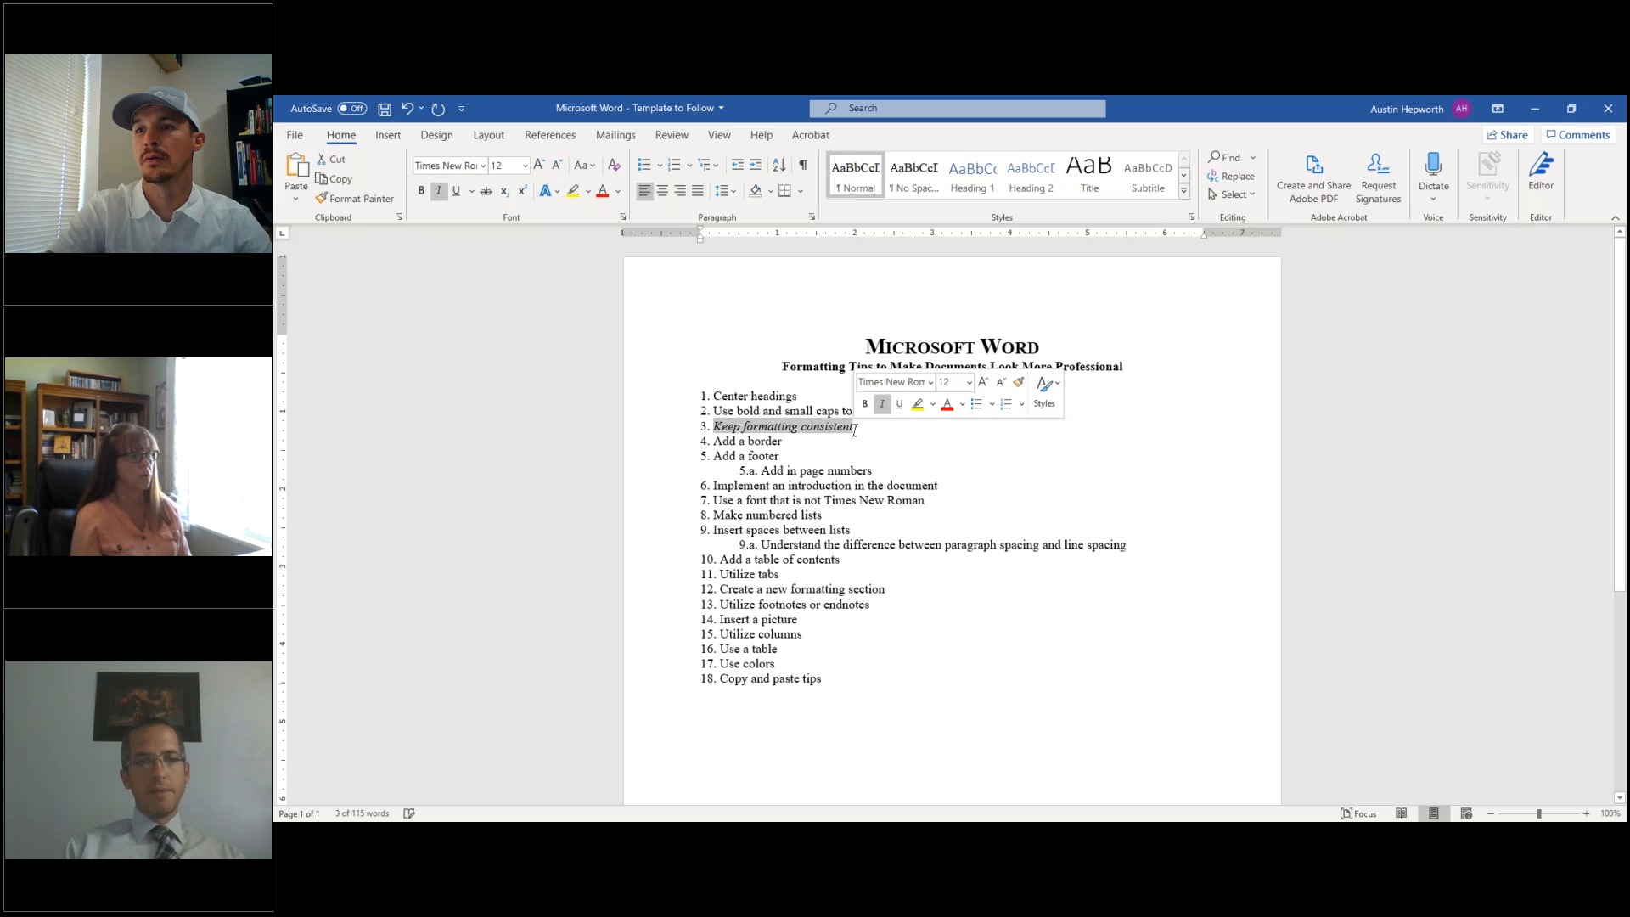
click(436, 192)
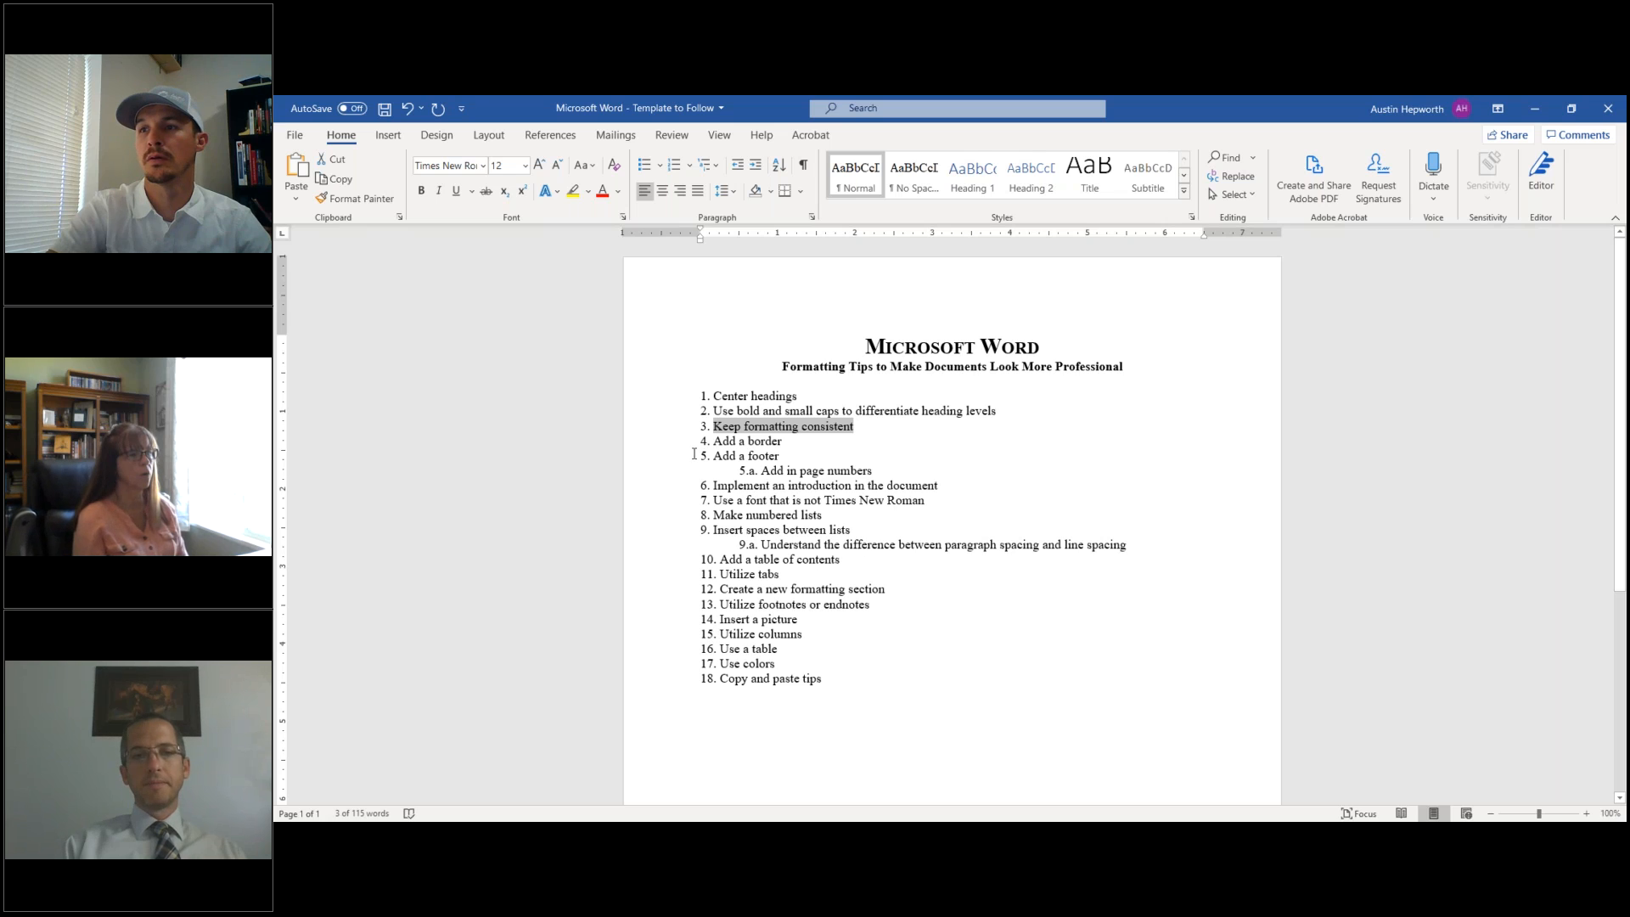
click(756, 443)
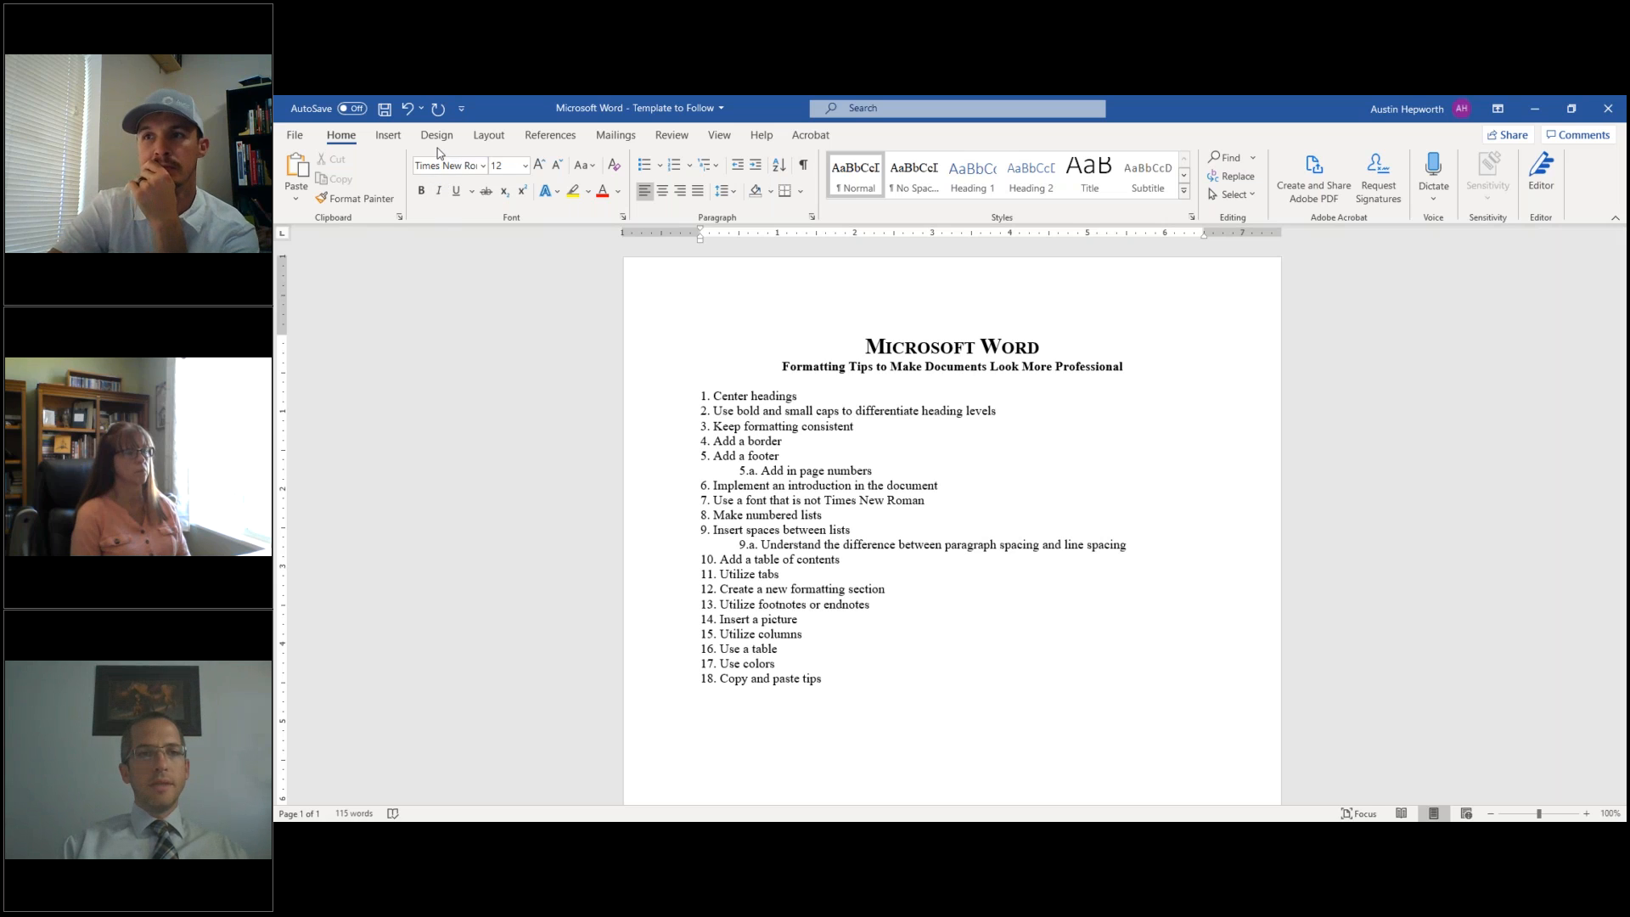
- Review the Paragraph options in Borders and Shading, then cancel without adding a border
click(483, 137)
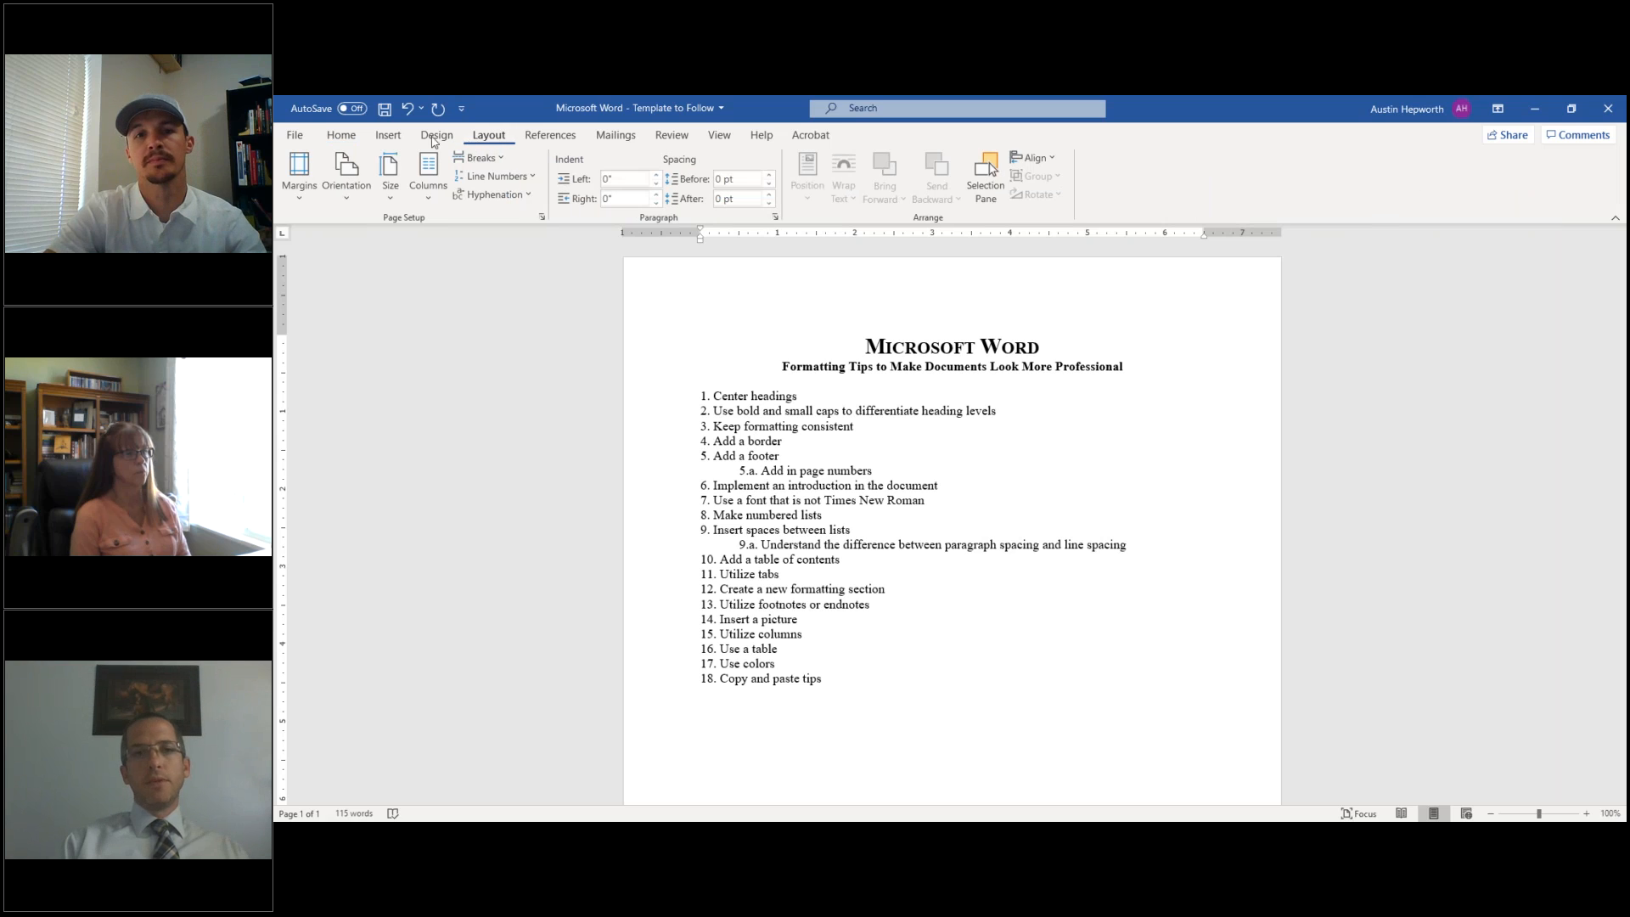
click(389, 137)
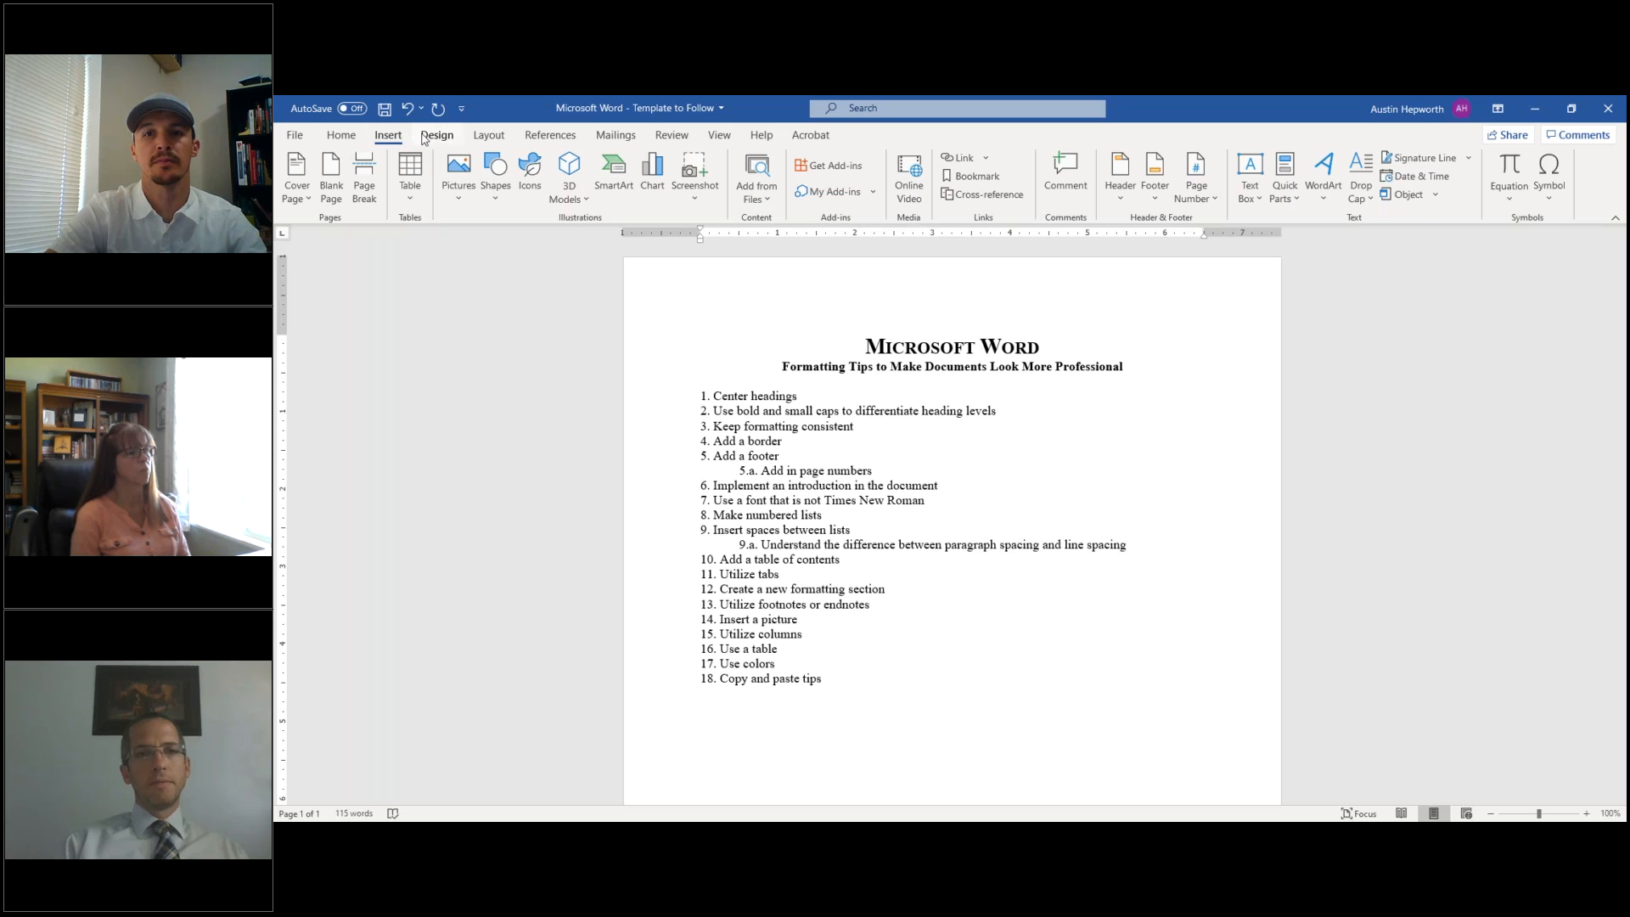
click(426, 139)
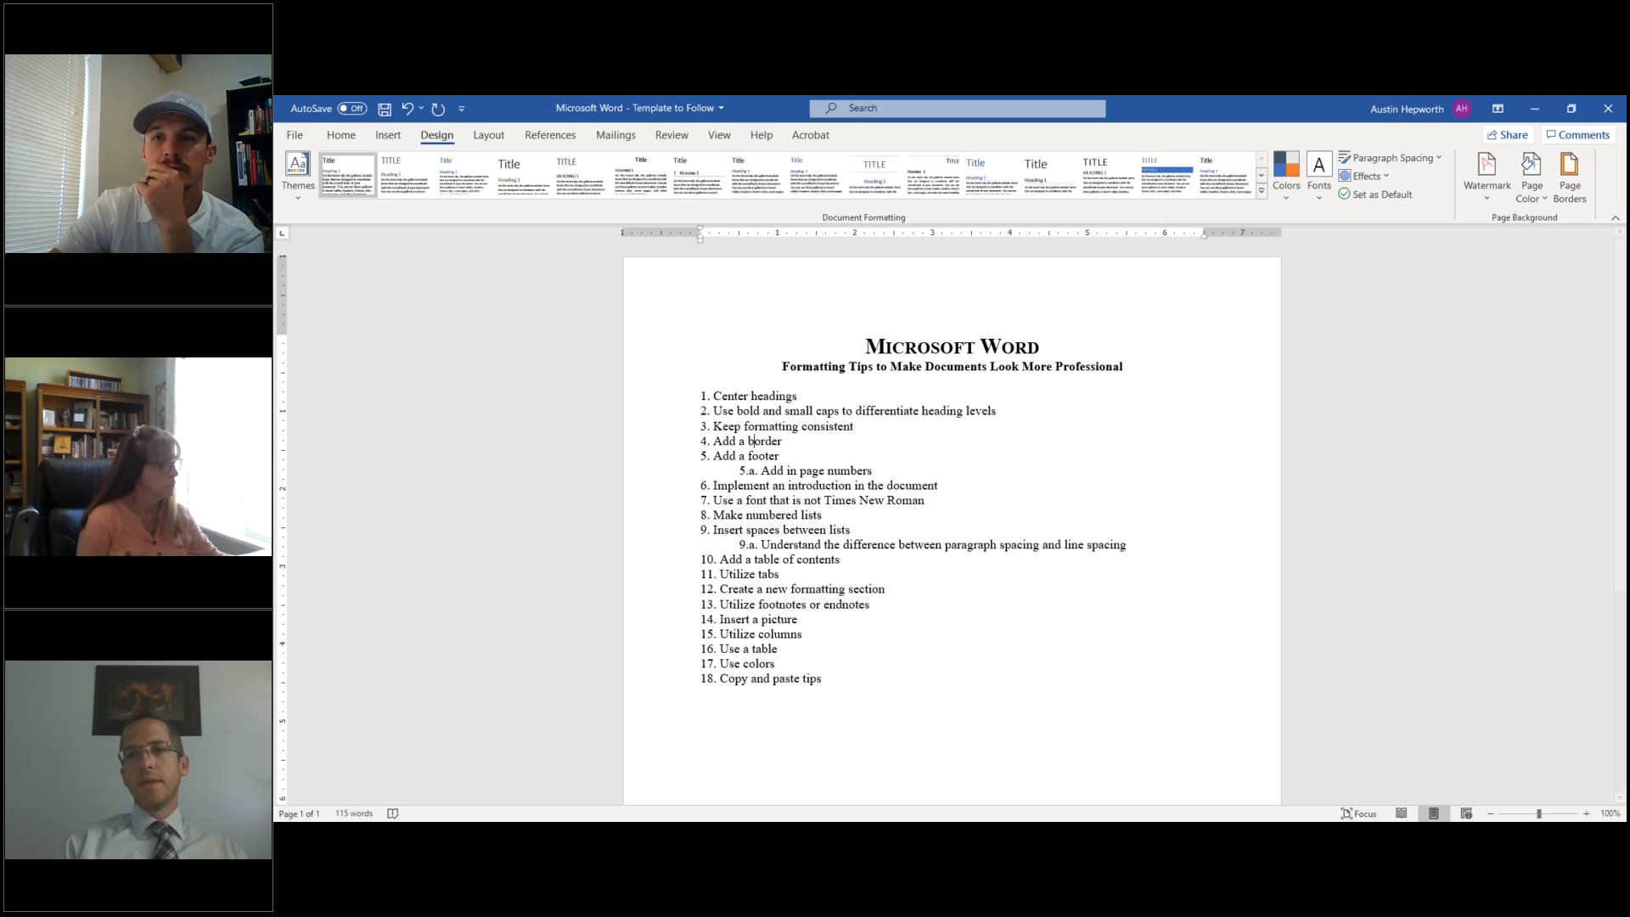
click(1571, 167)
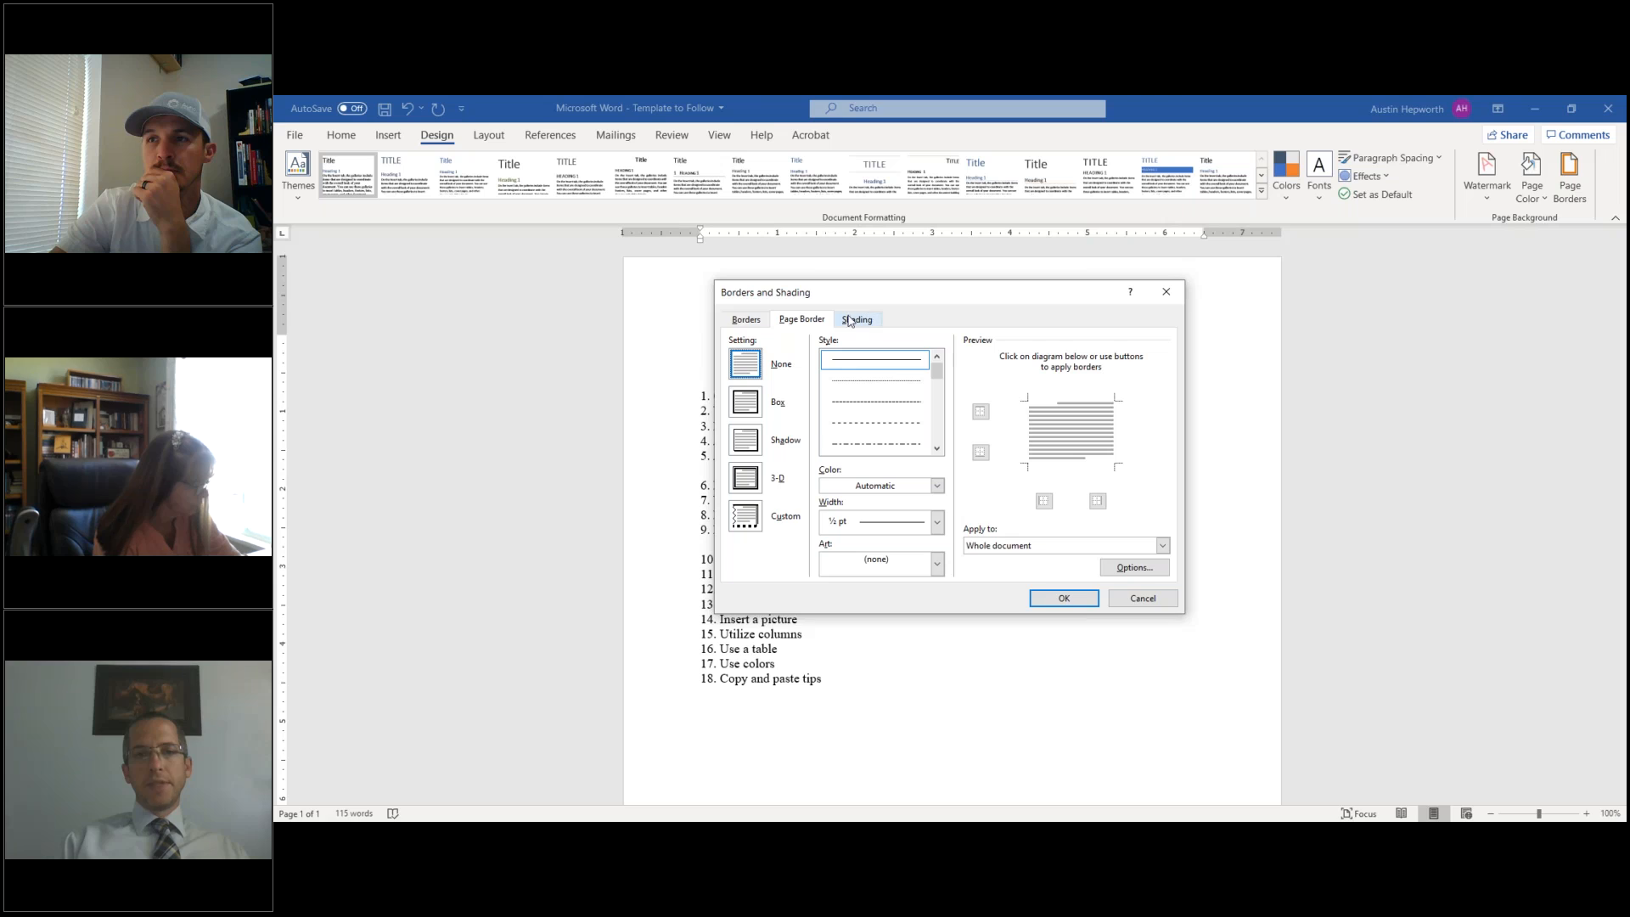
click(751, 319)
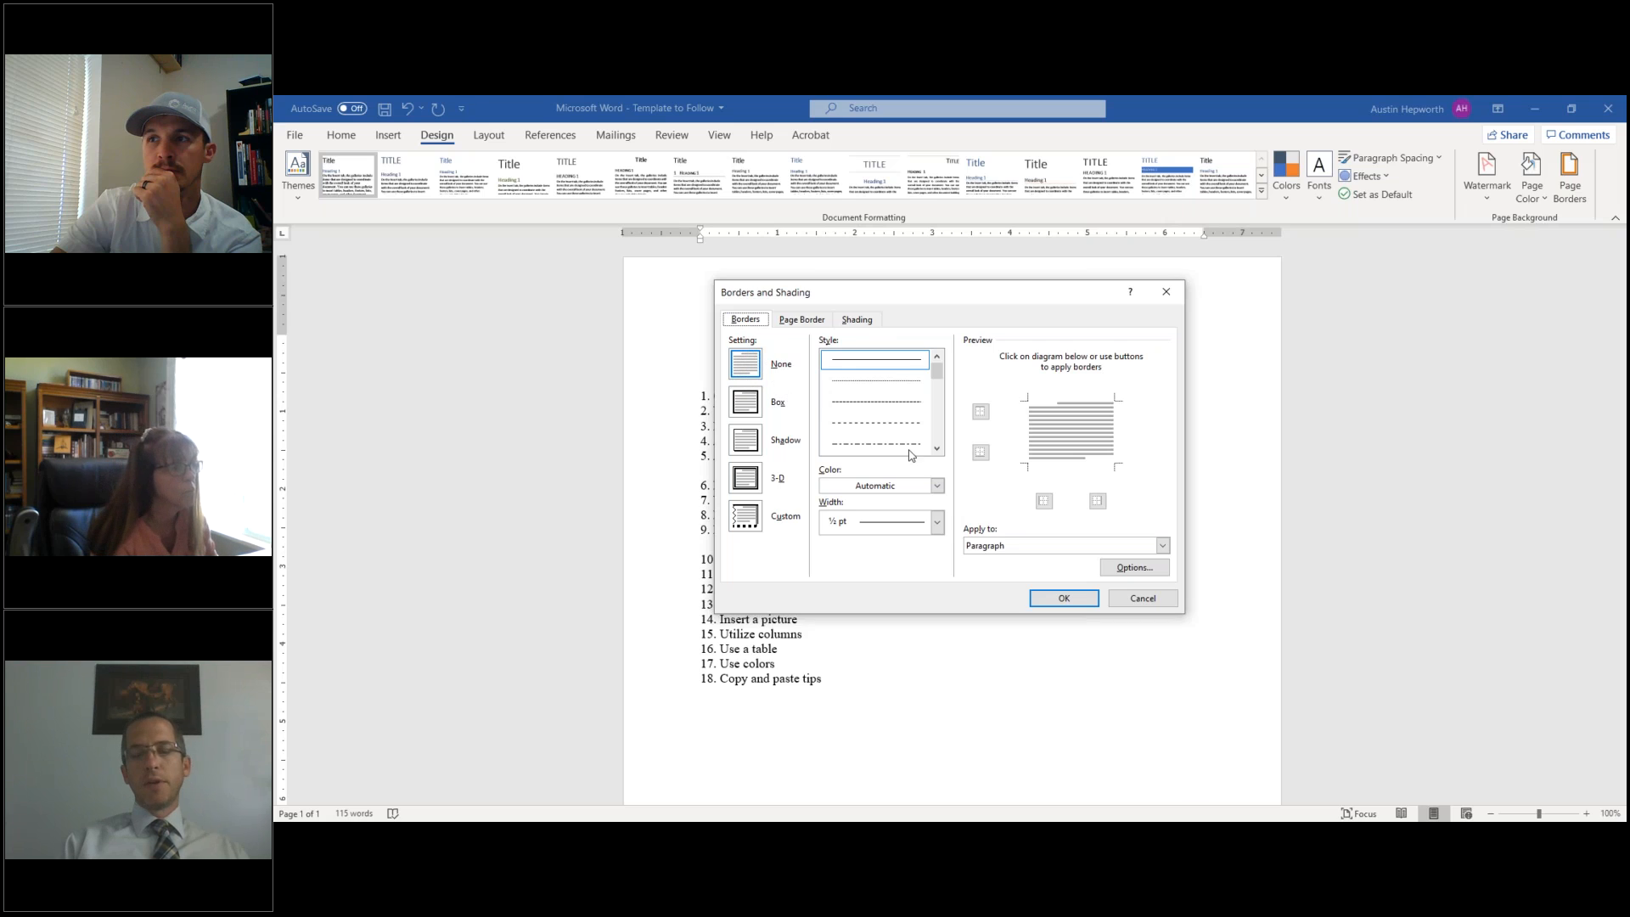
click(1011, 551)
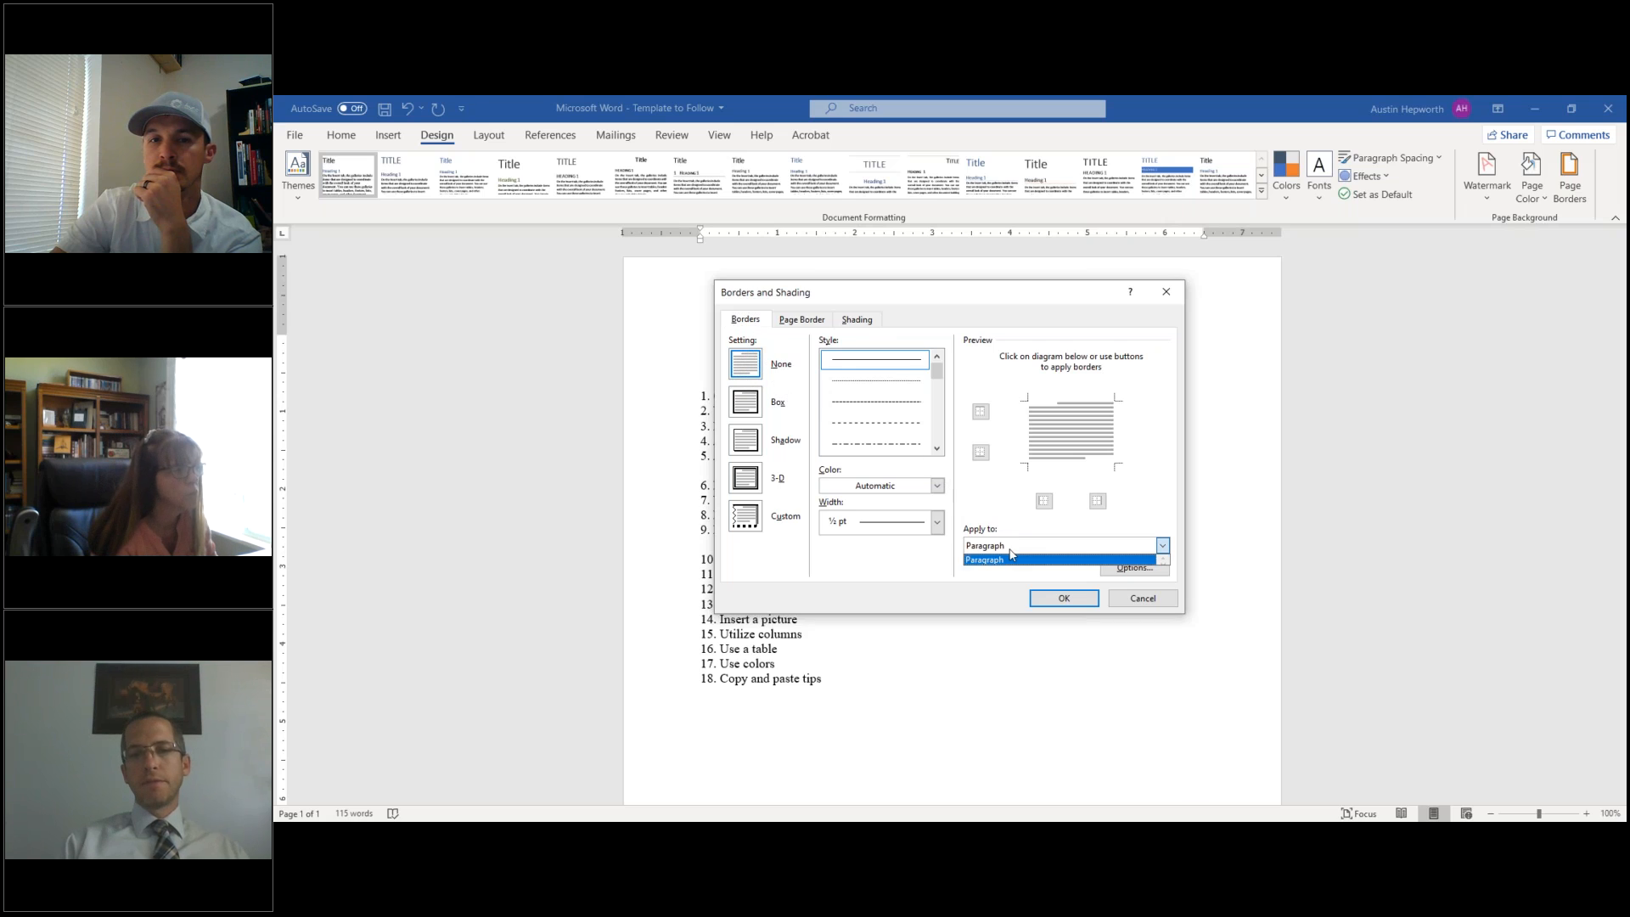
click(1011, 553)
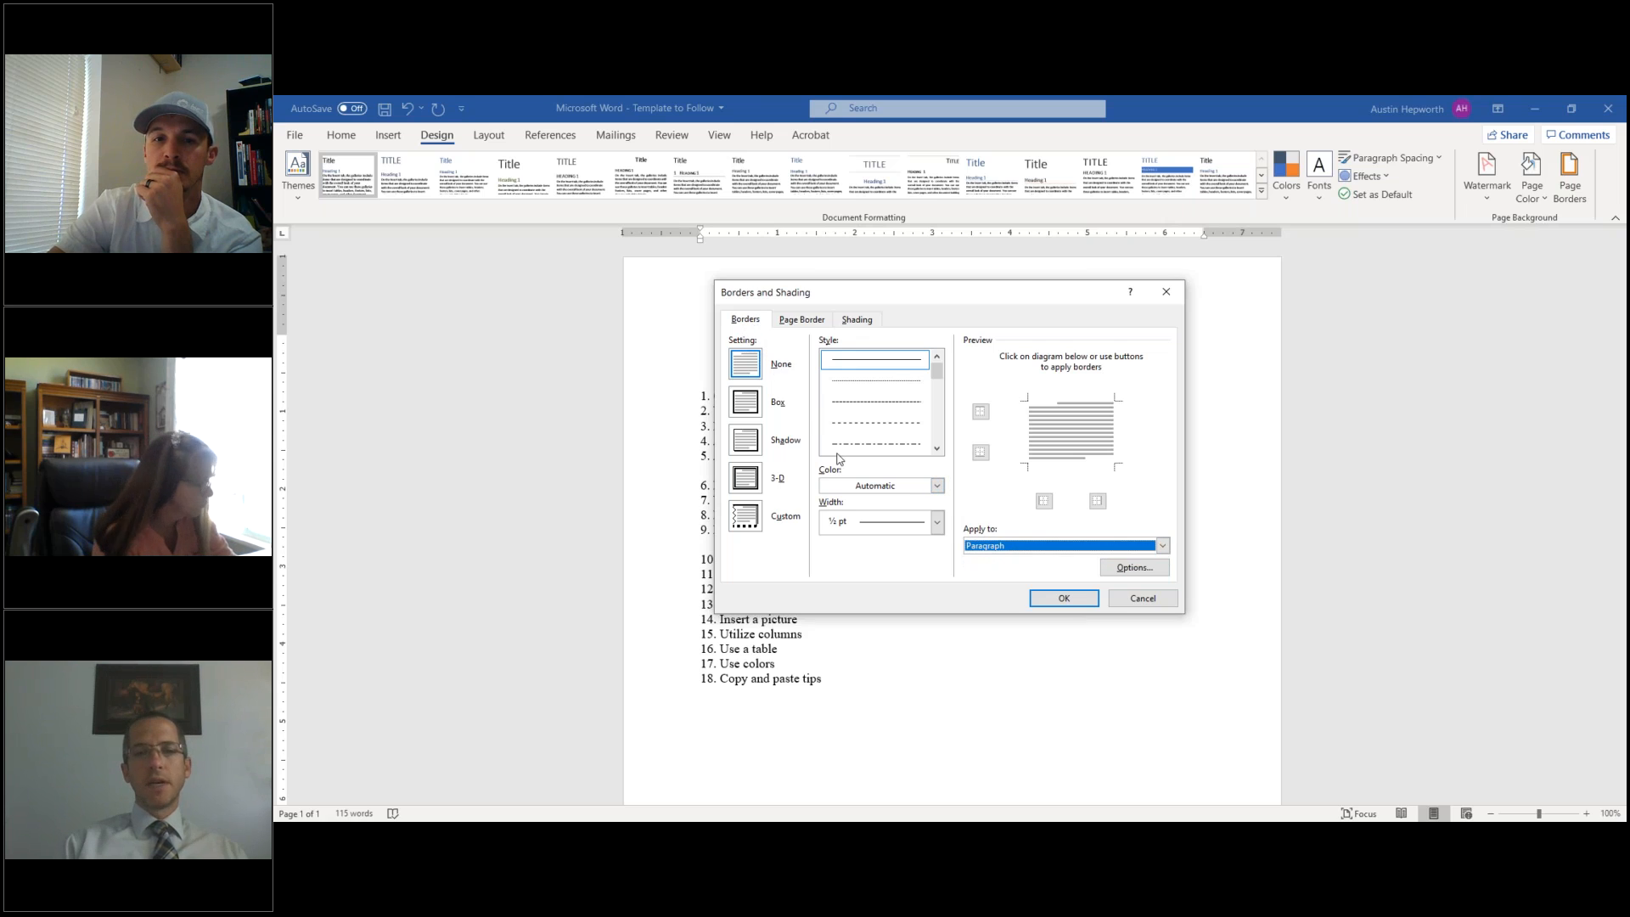
click(1143, 598)
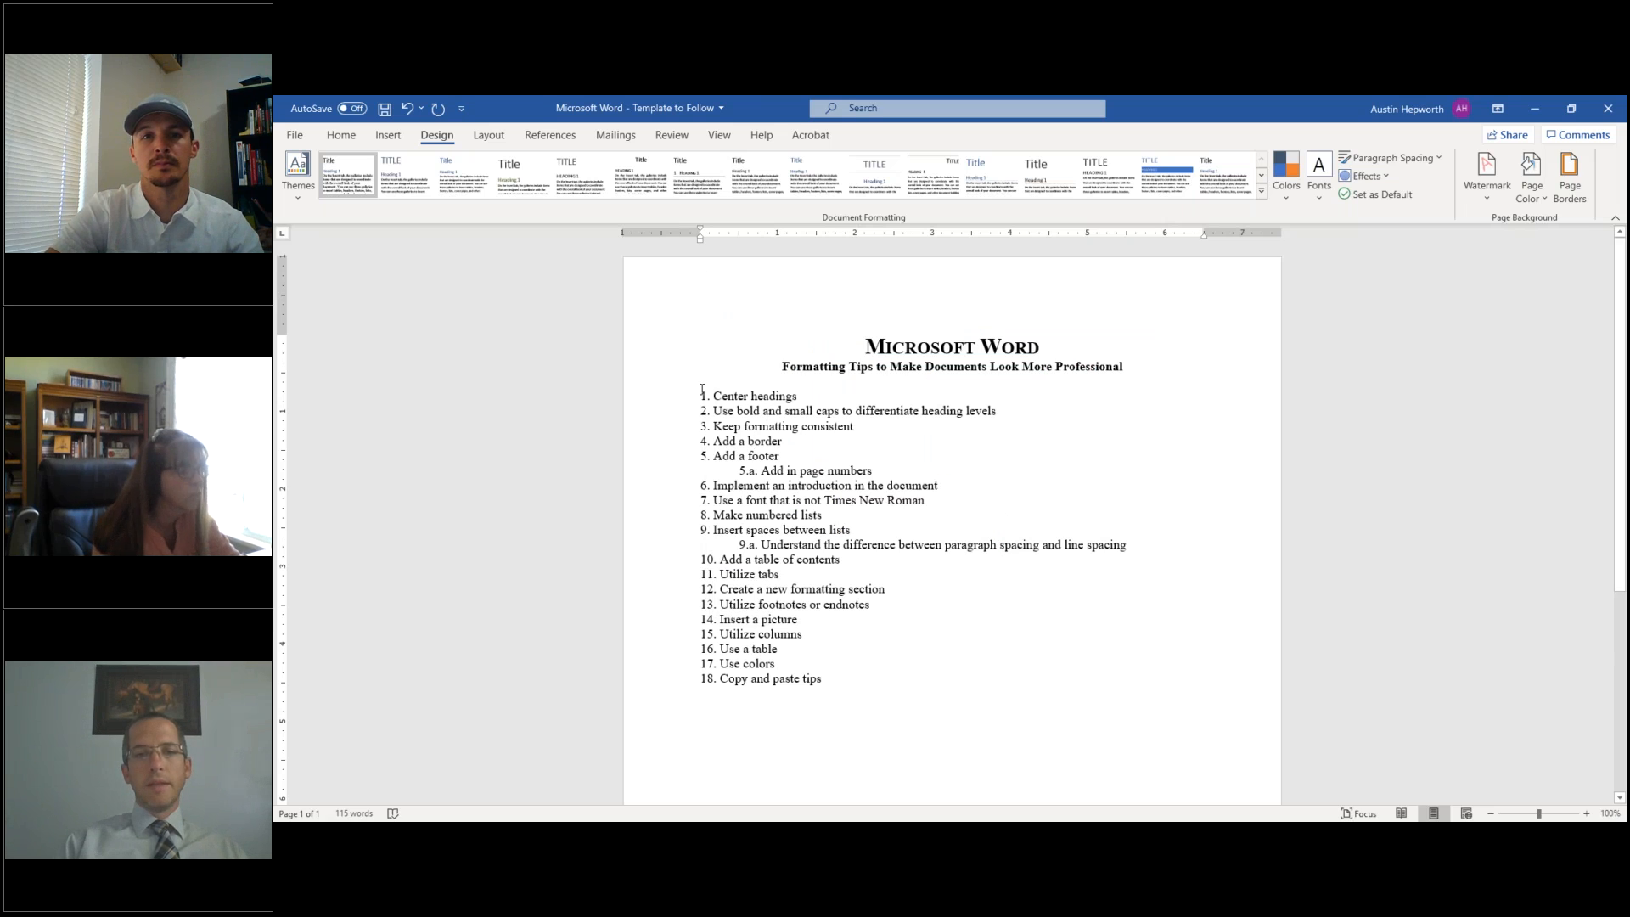
- Surround items 1–4, 'Center headings' to 'Add a border', with a thick 3 pt box paragraph border
drag(707, 376, 752, 445)
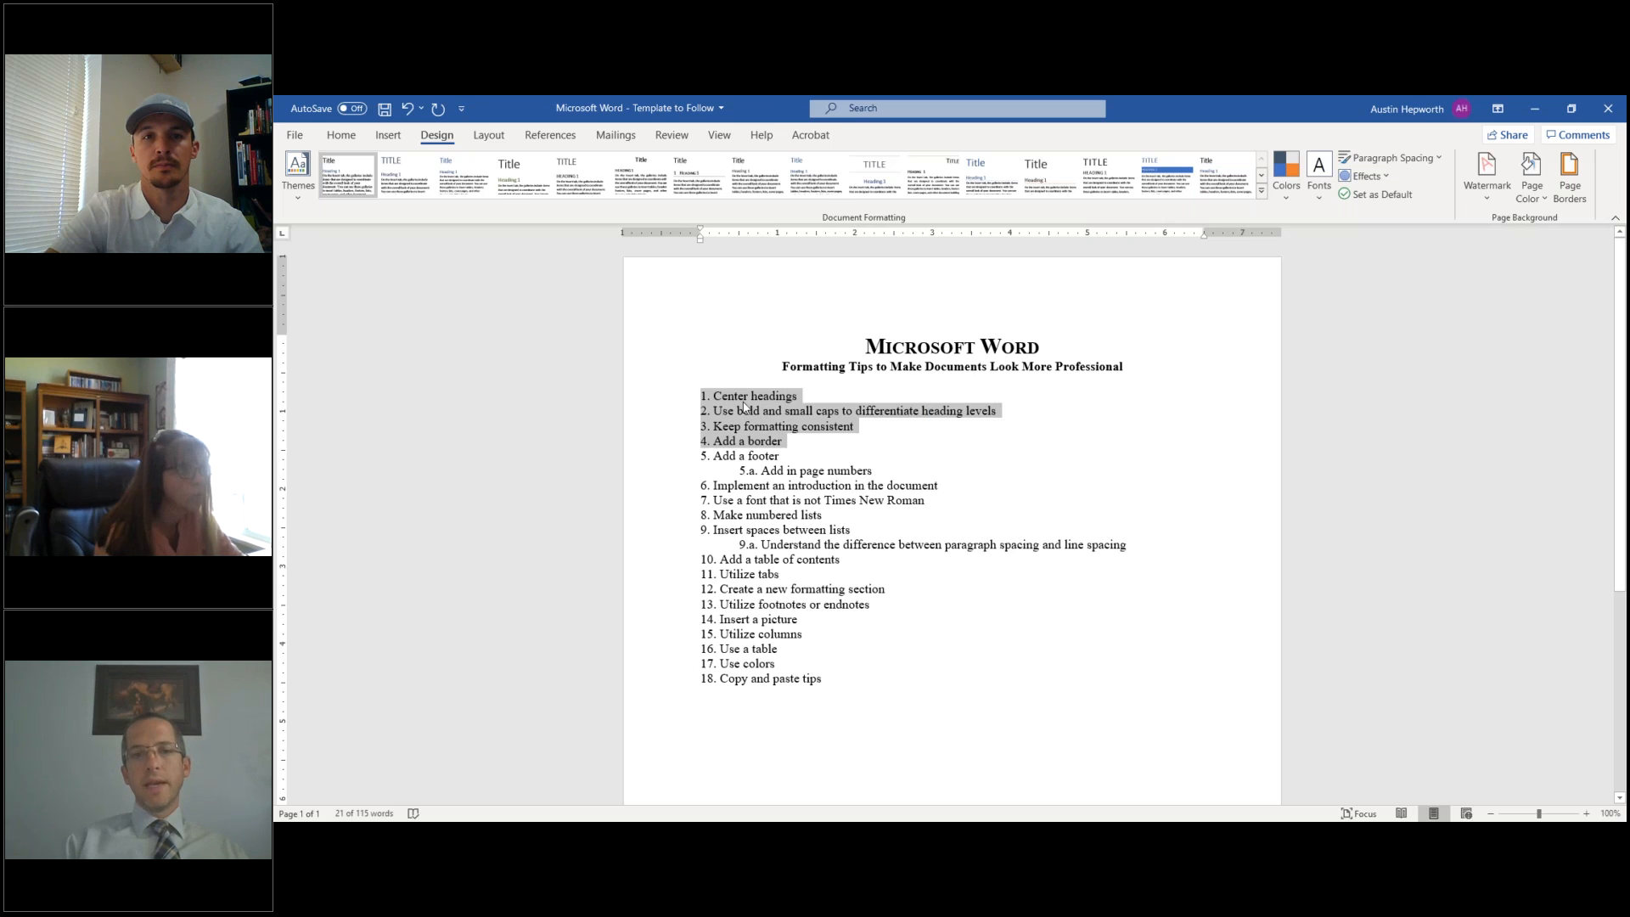
click(1571, 181)
click(745, 320)
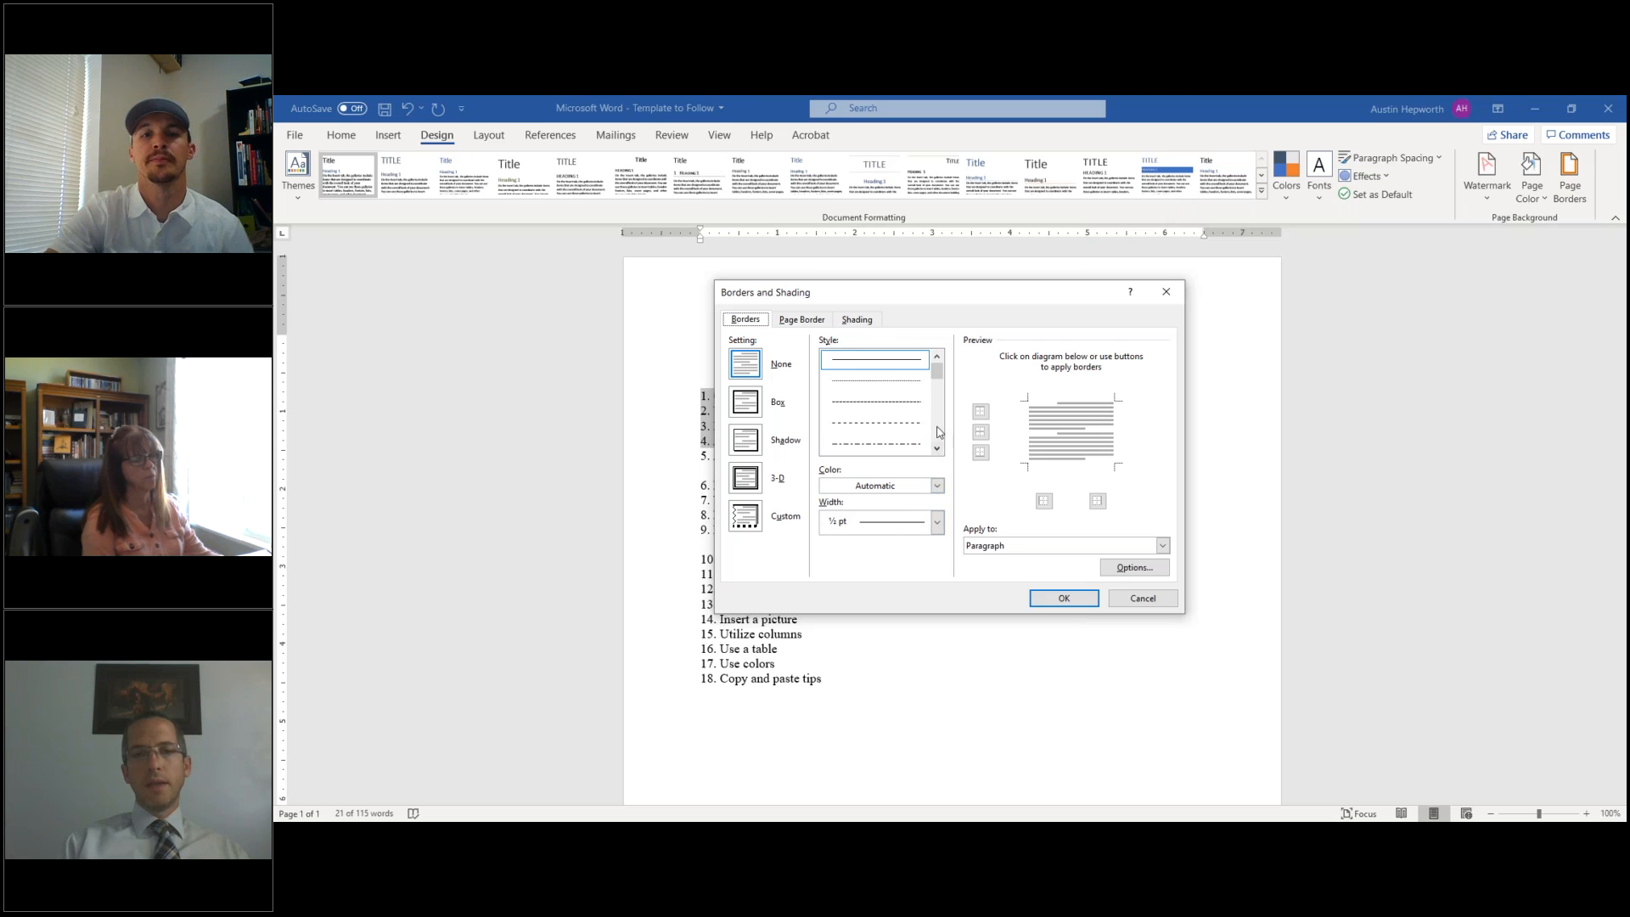
scroll(880, 422, down, 2)
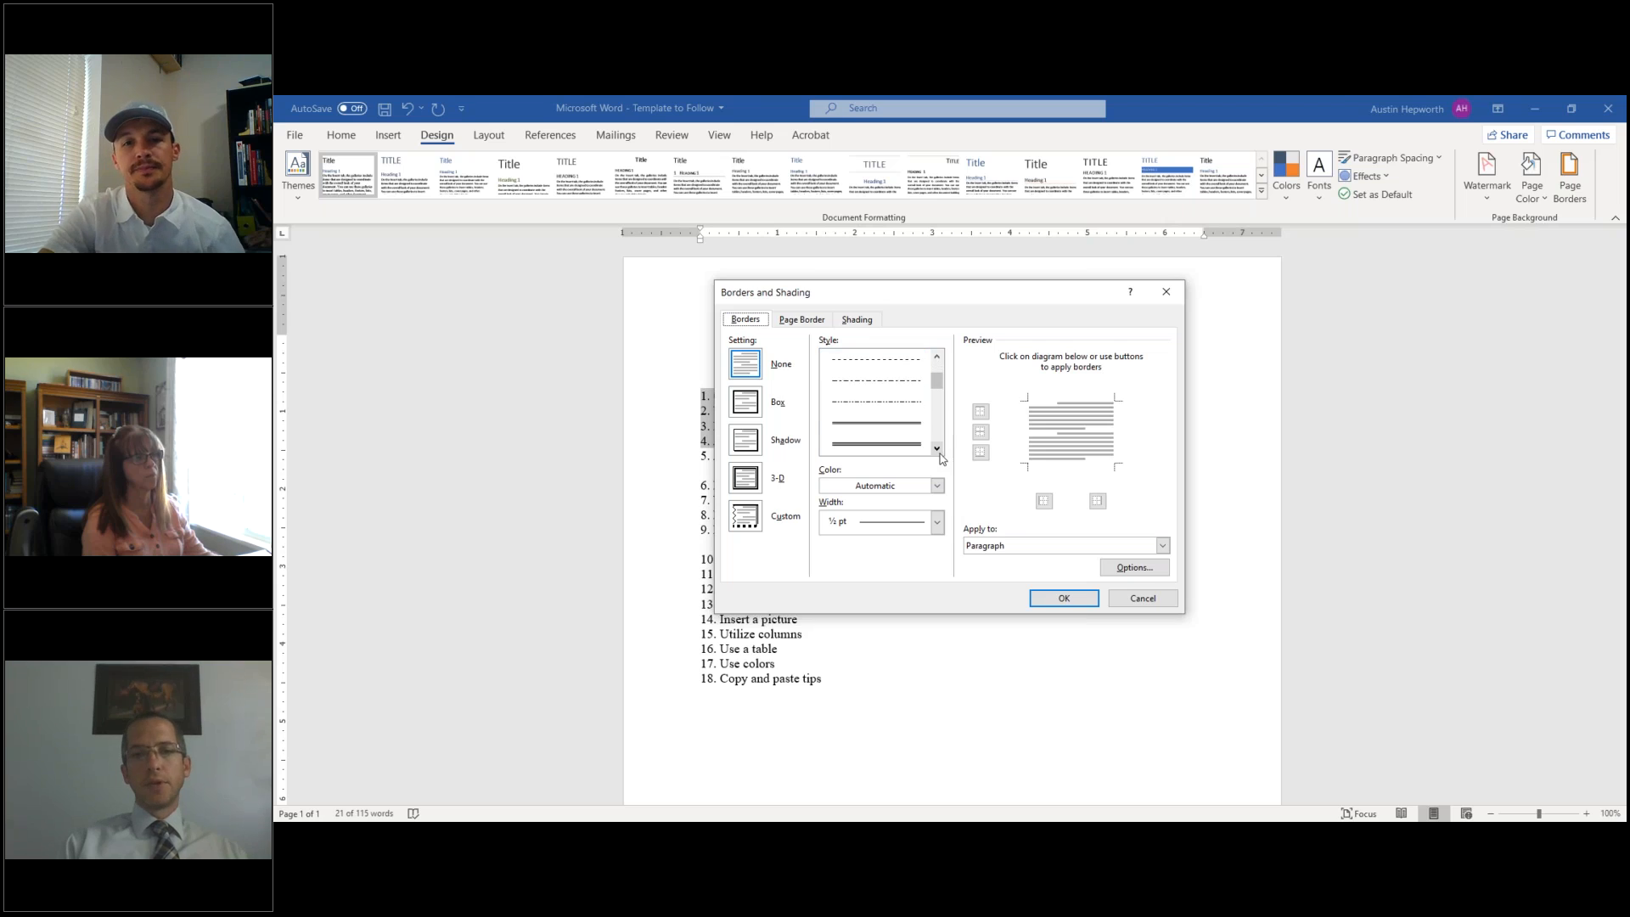
click(905, 449)
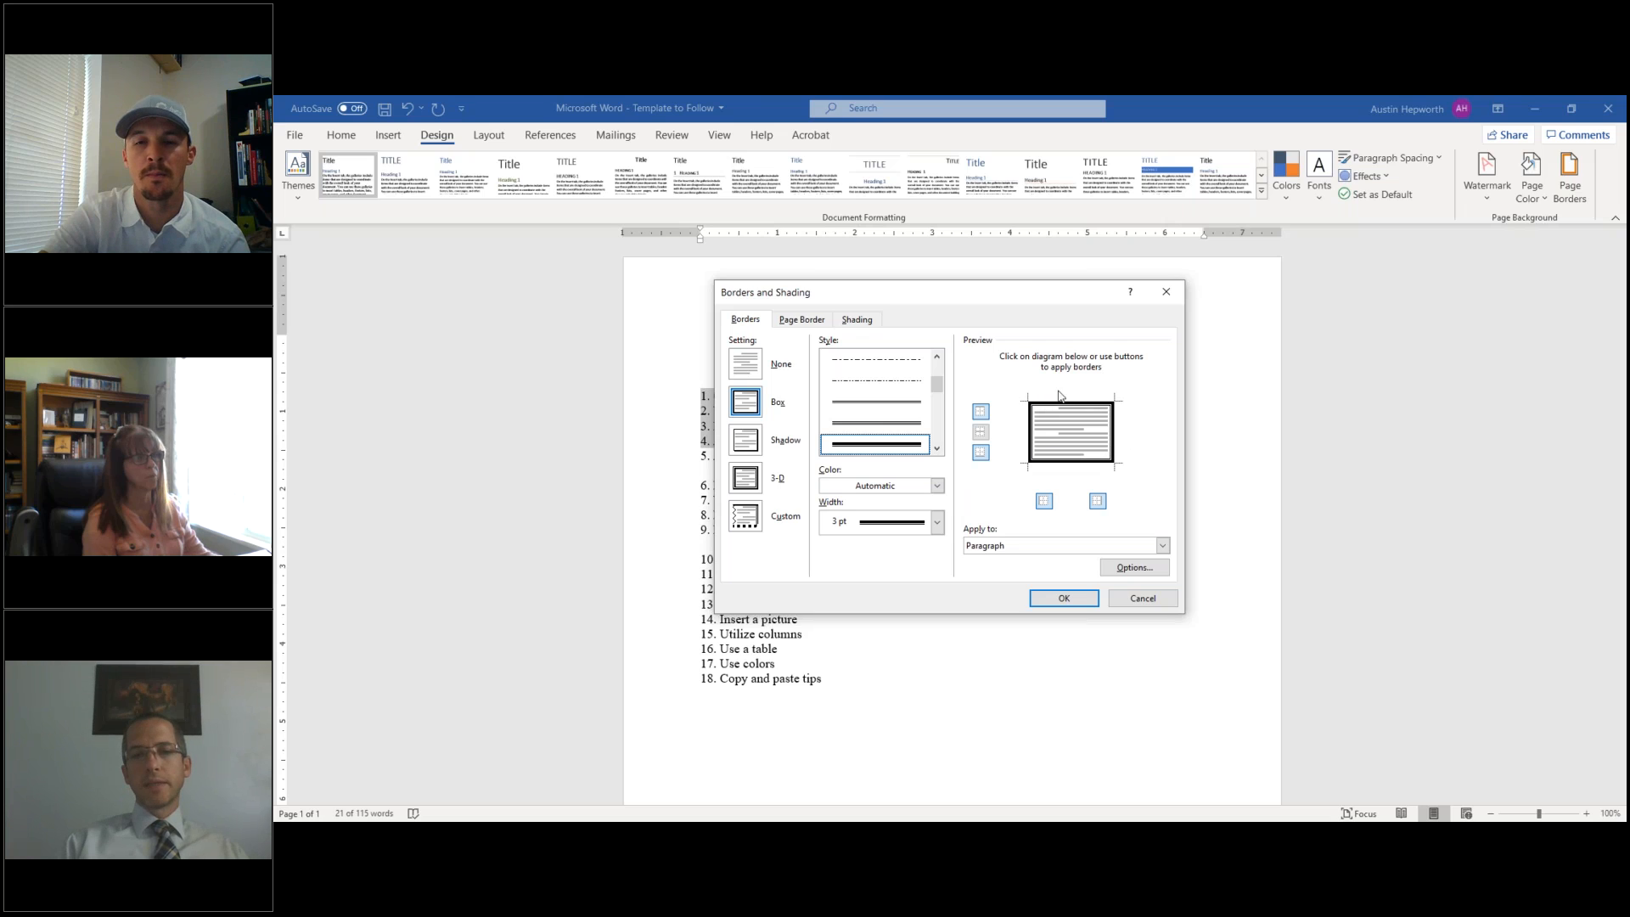
click(985, 415)
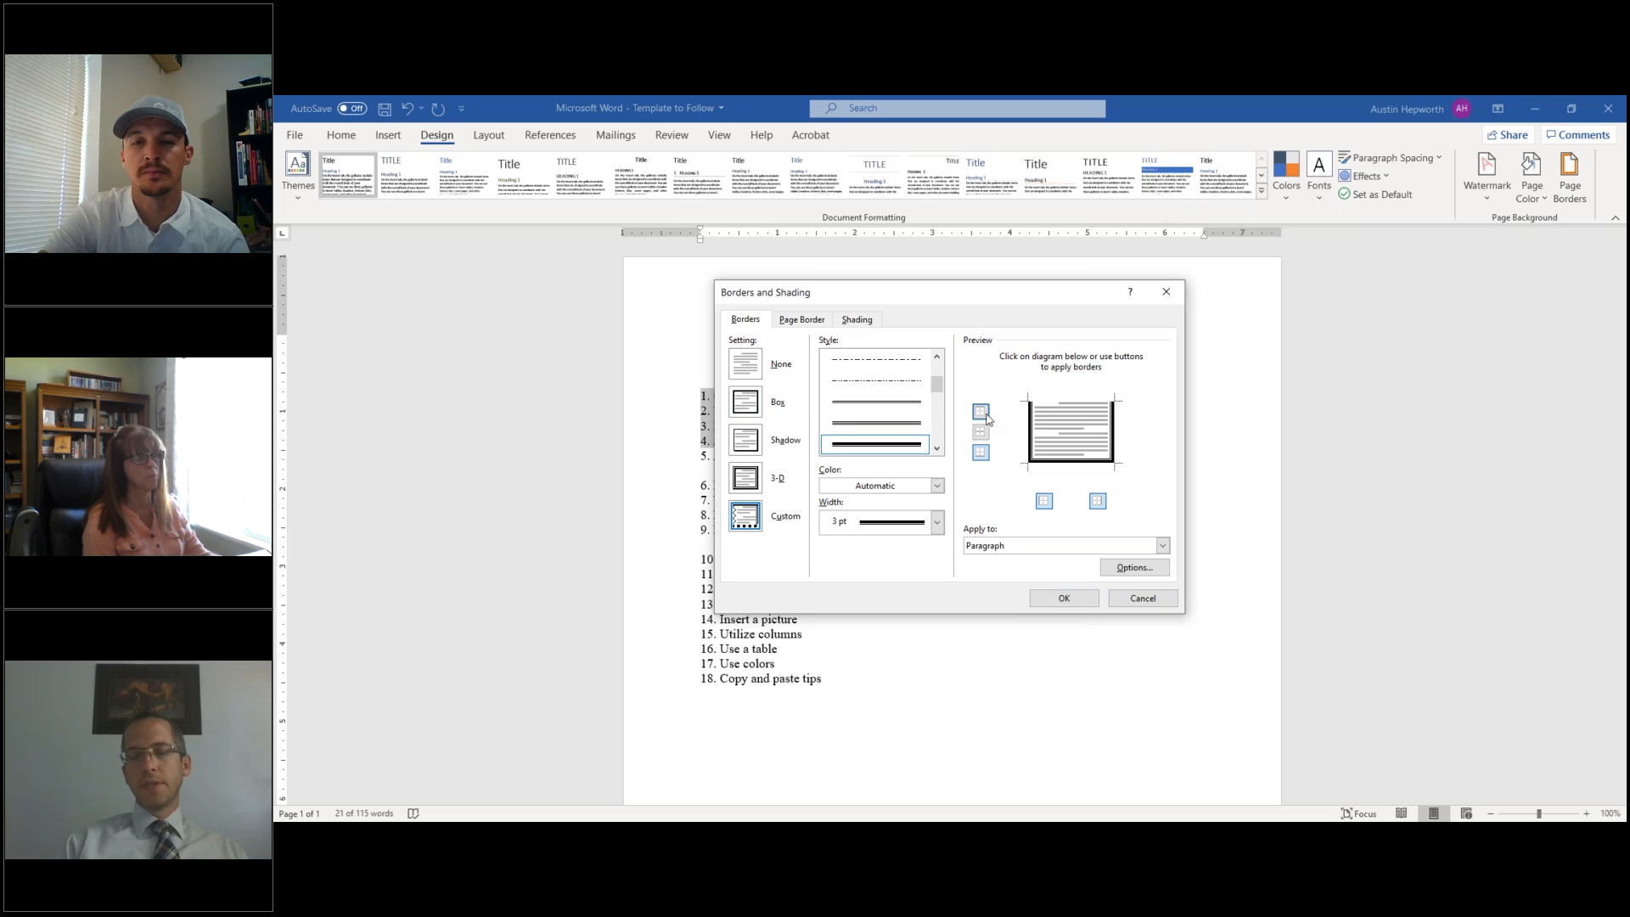
click(985, 416)
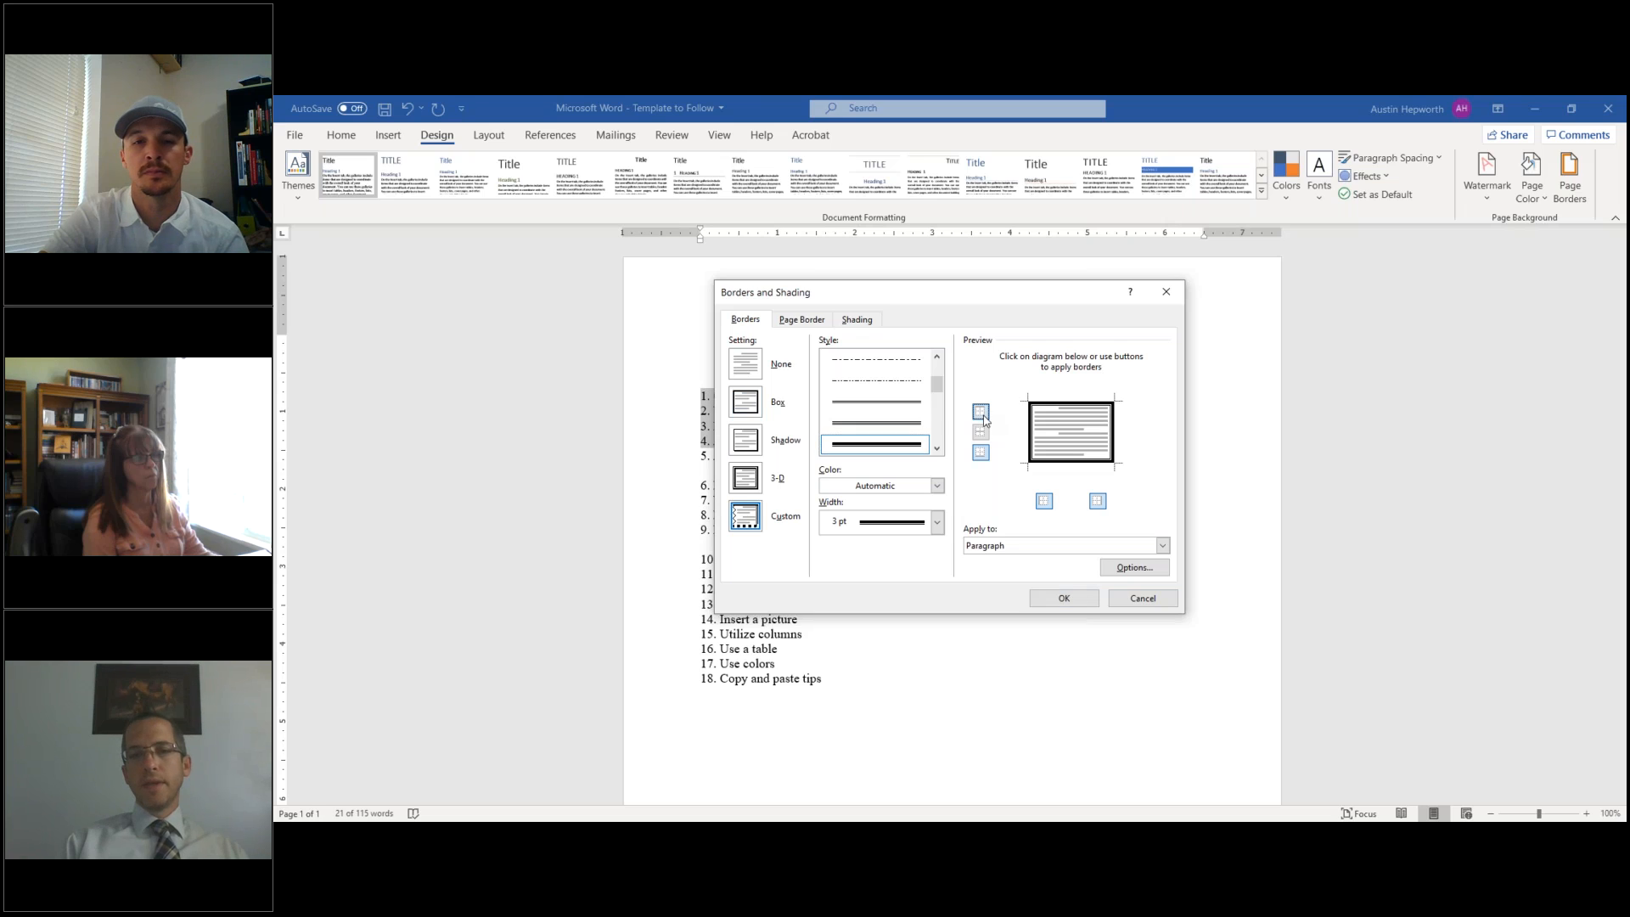
click(1098, 503)
click(1098, 503)
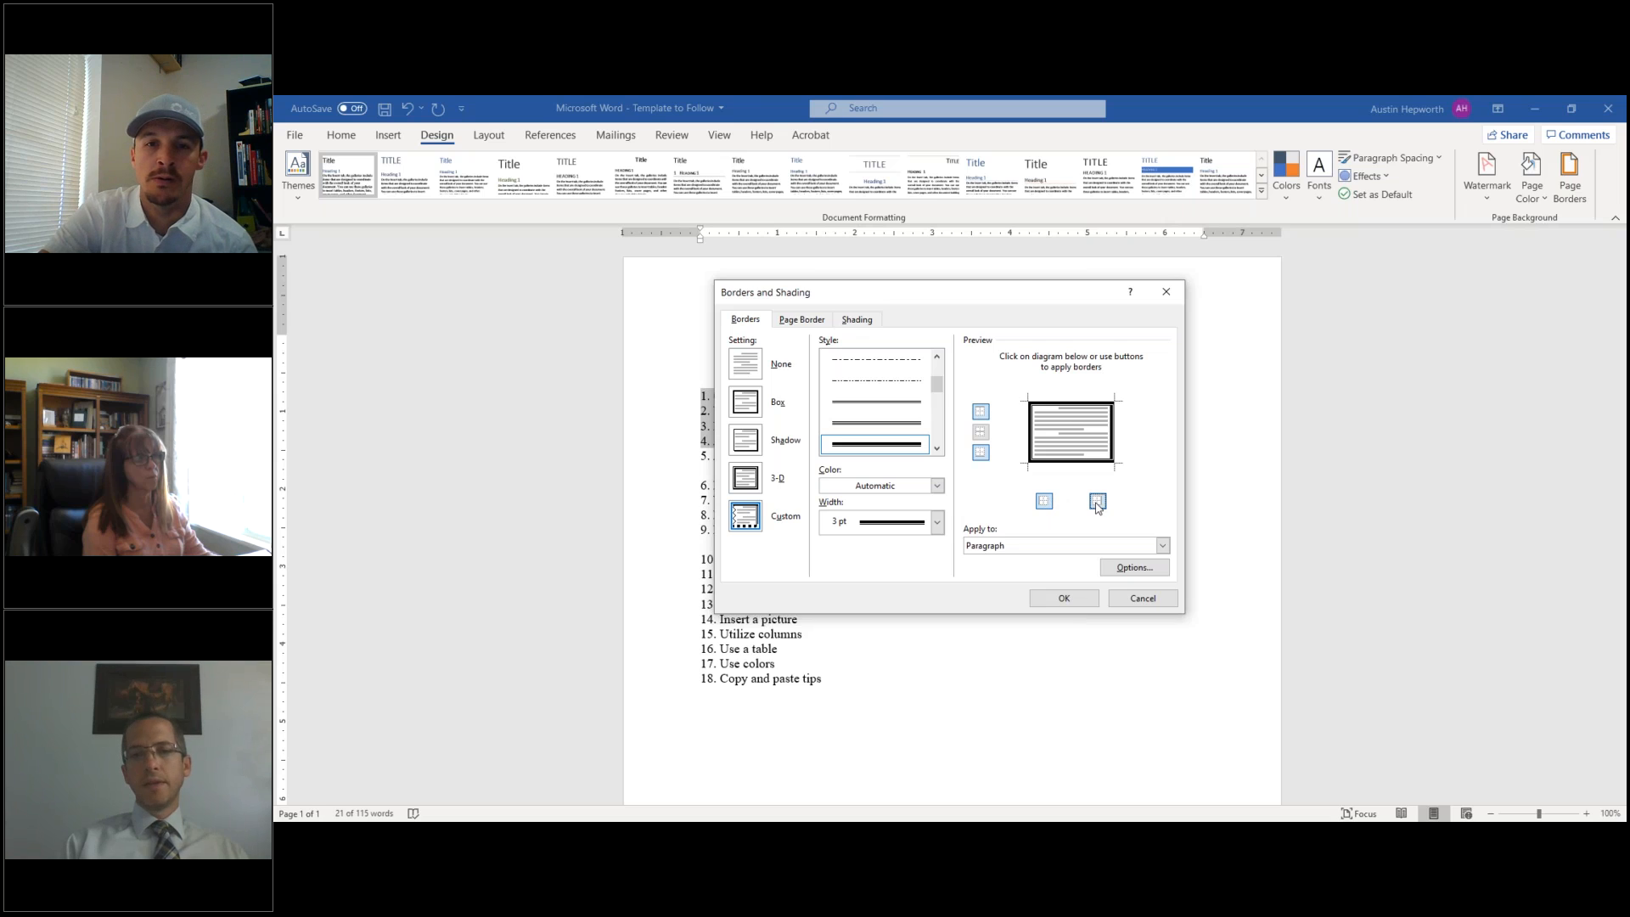
click(1009, 547)
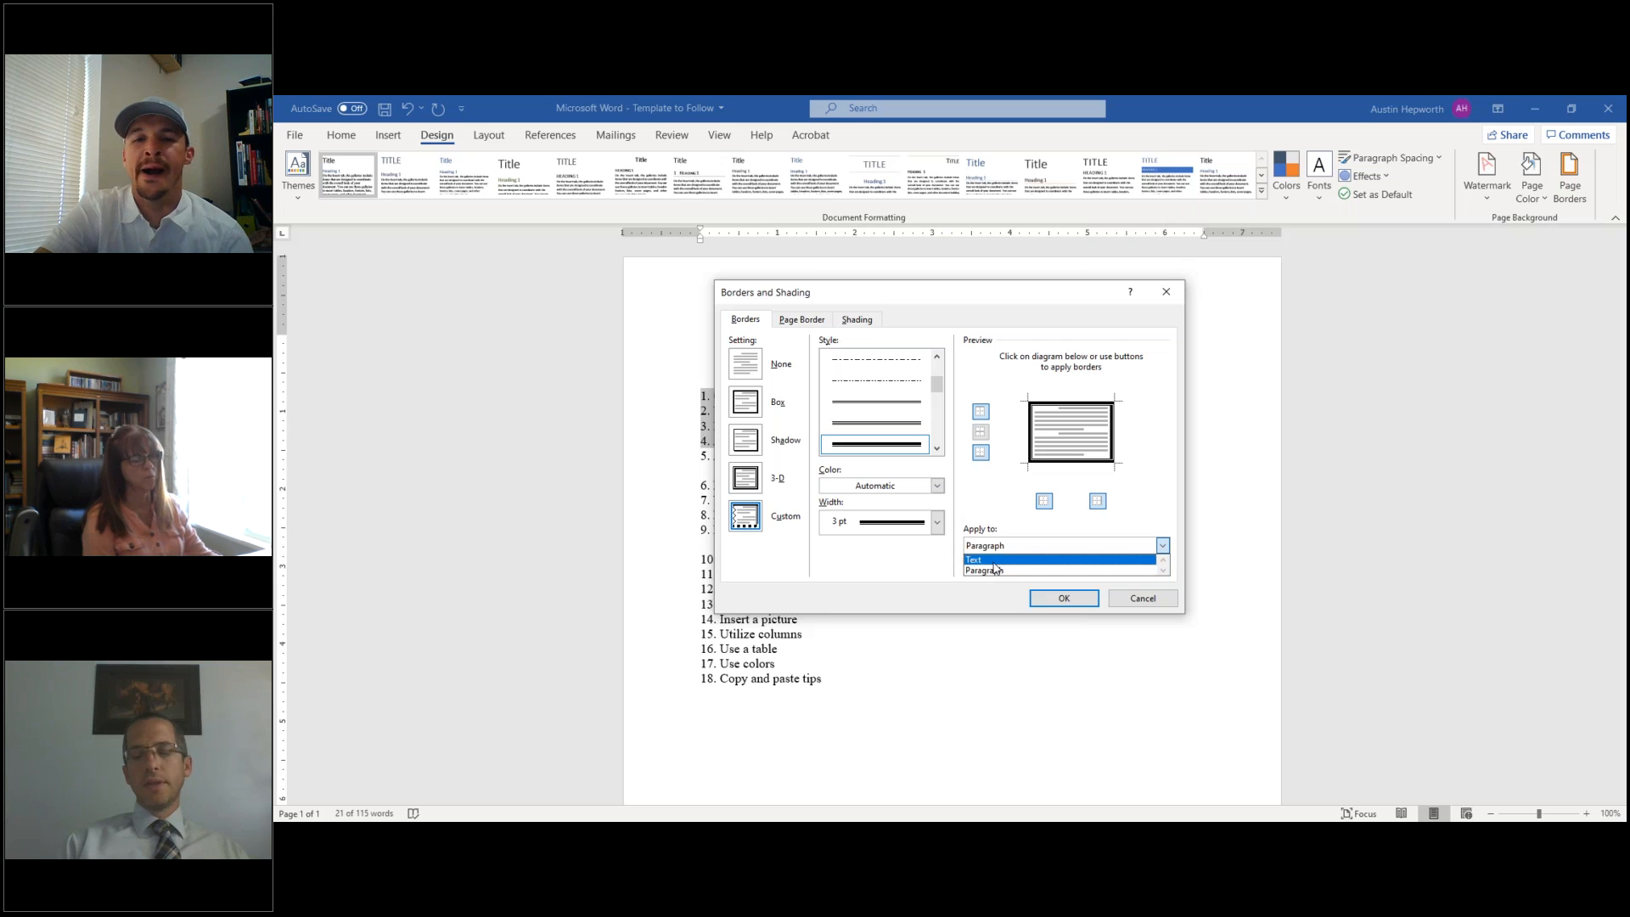
click(1010, 549)
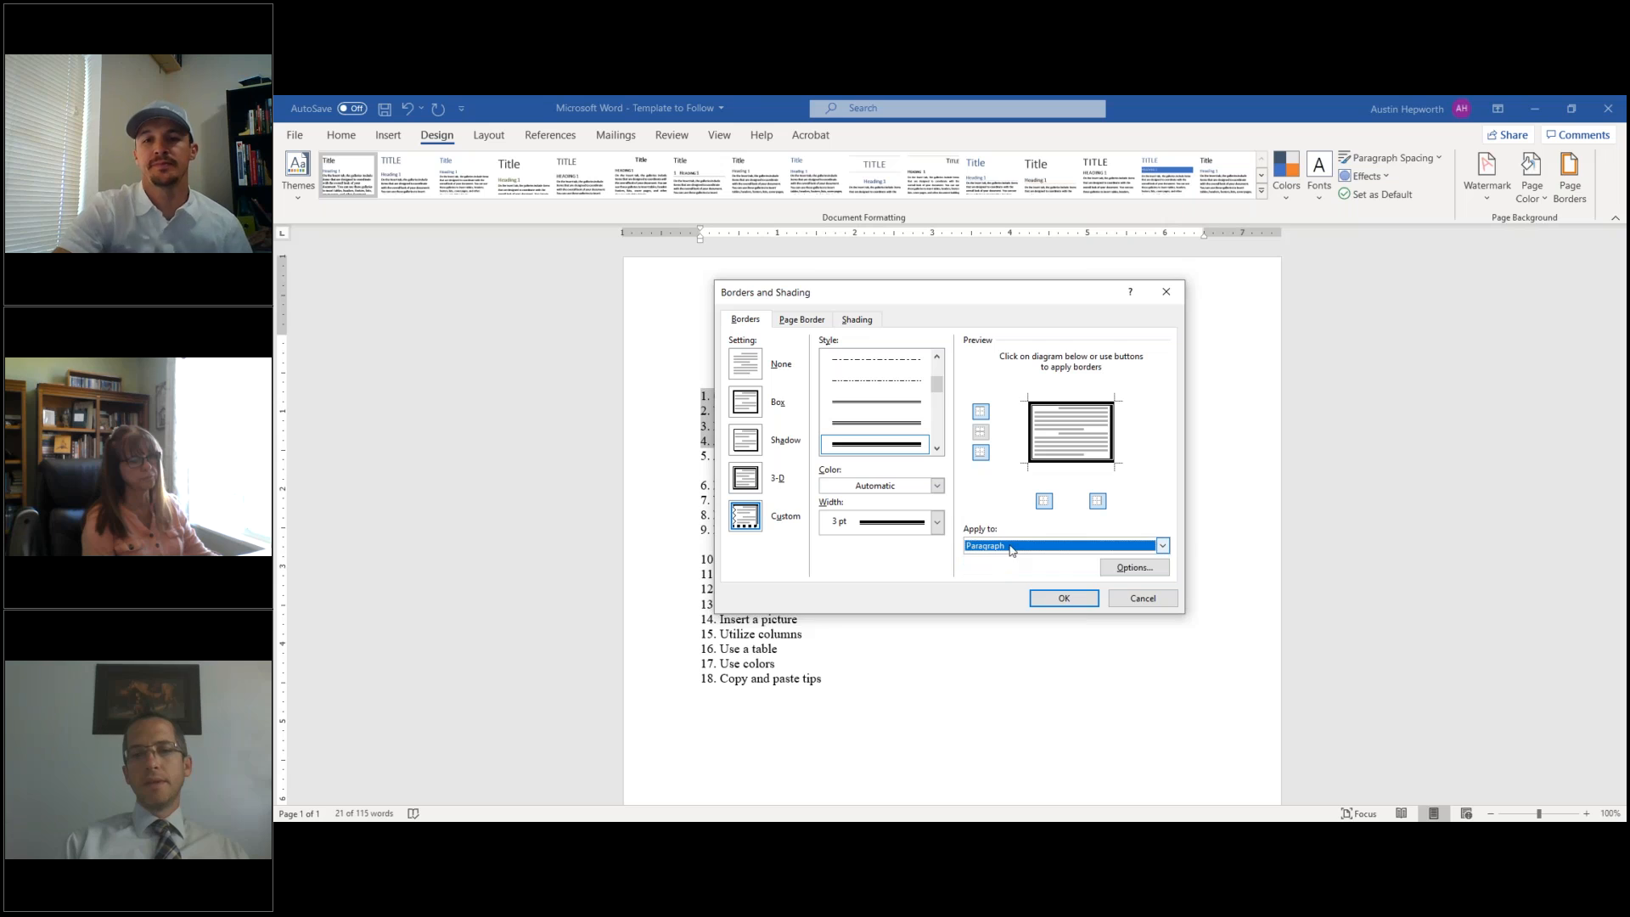
click(1064, 599)
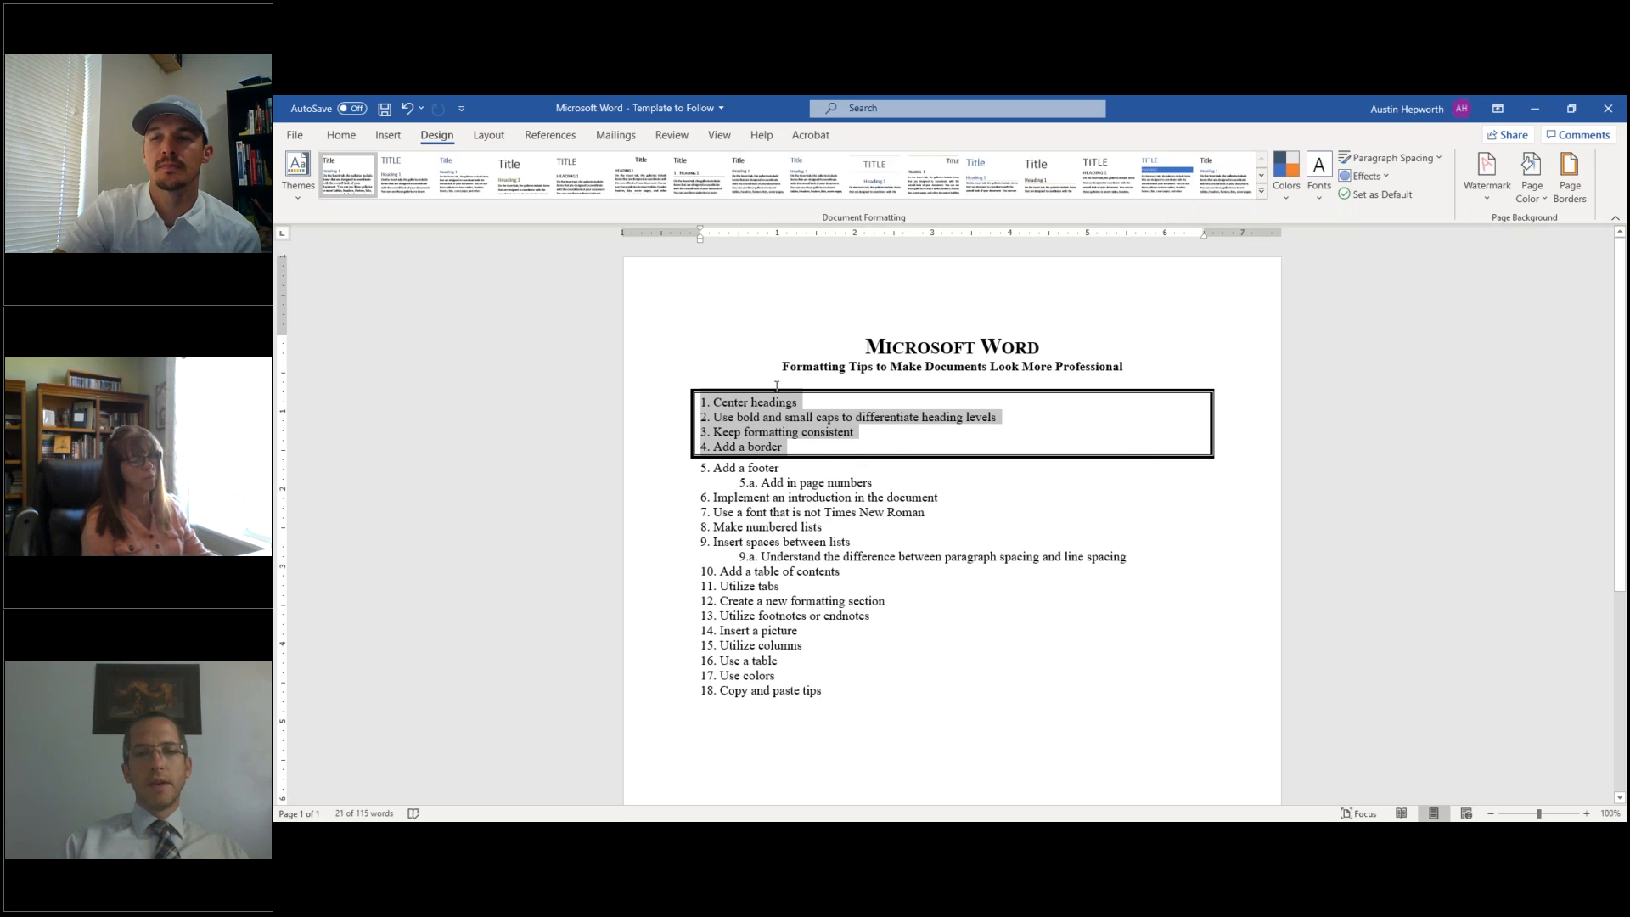
- Undo the box around items 1–4, then set a blue 2¼ pt double-line page border for the whole document
click(406, 109)
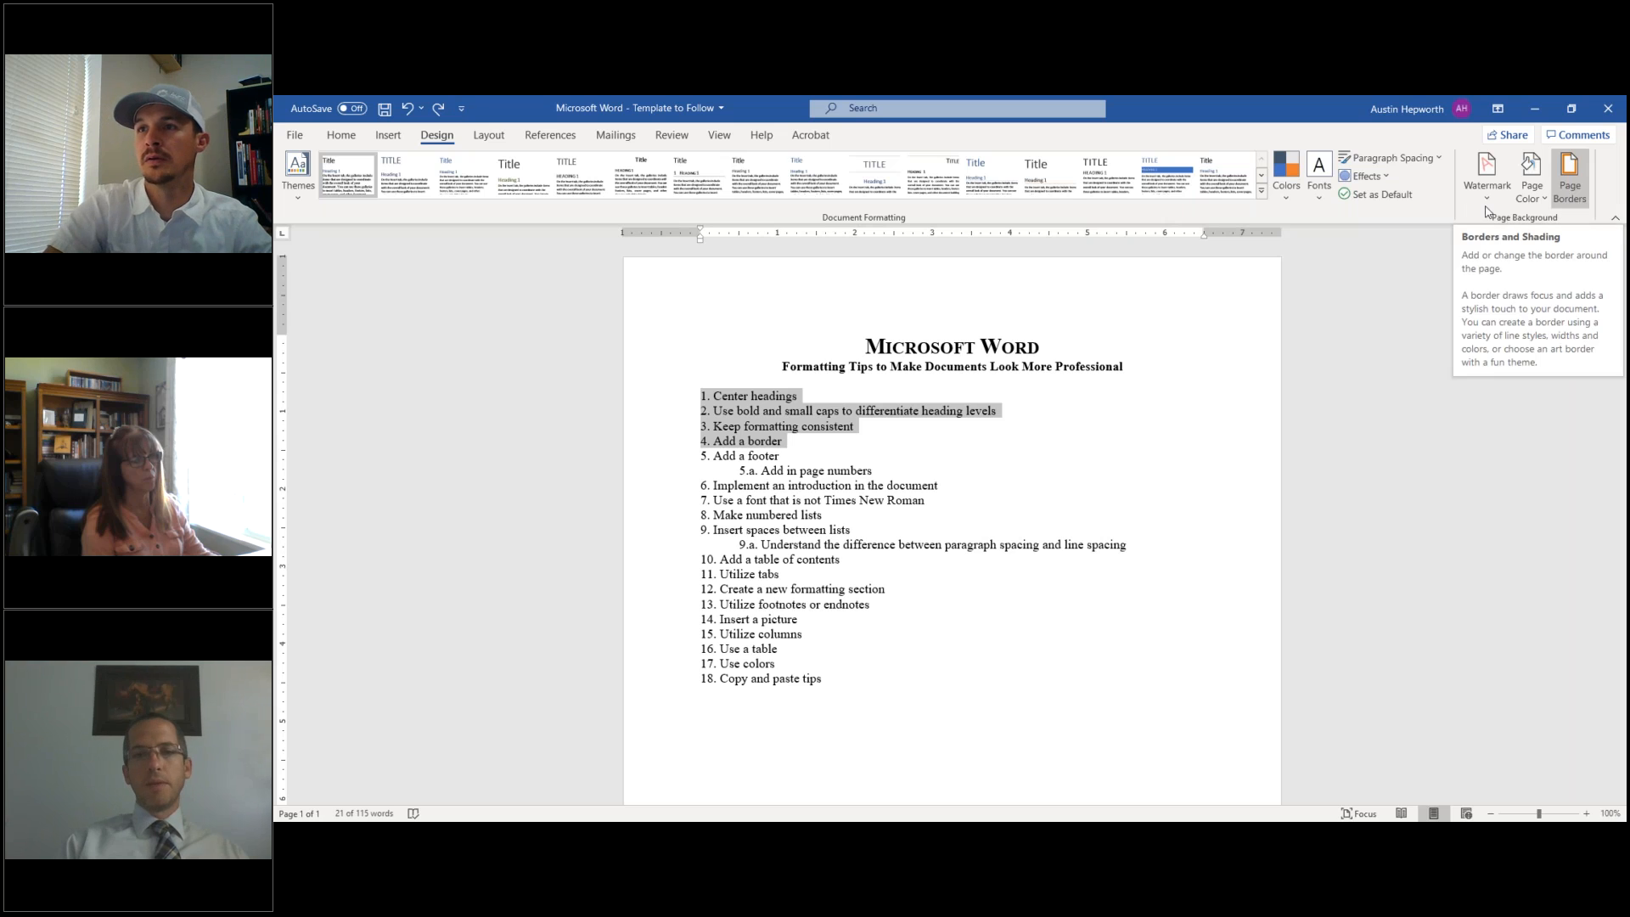
click(925, 466)
click(1570, 180)
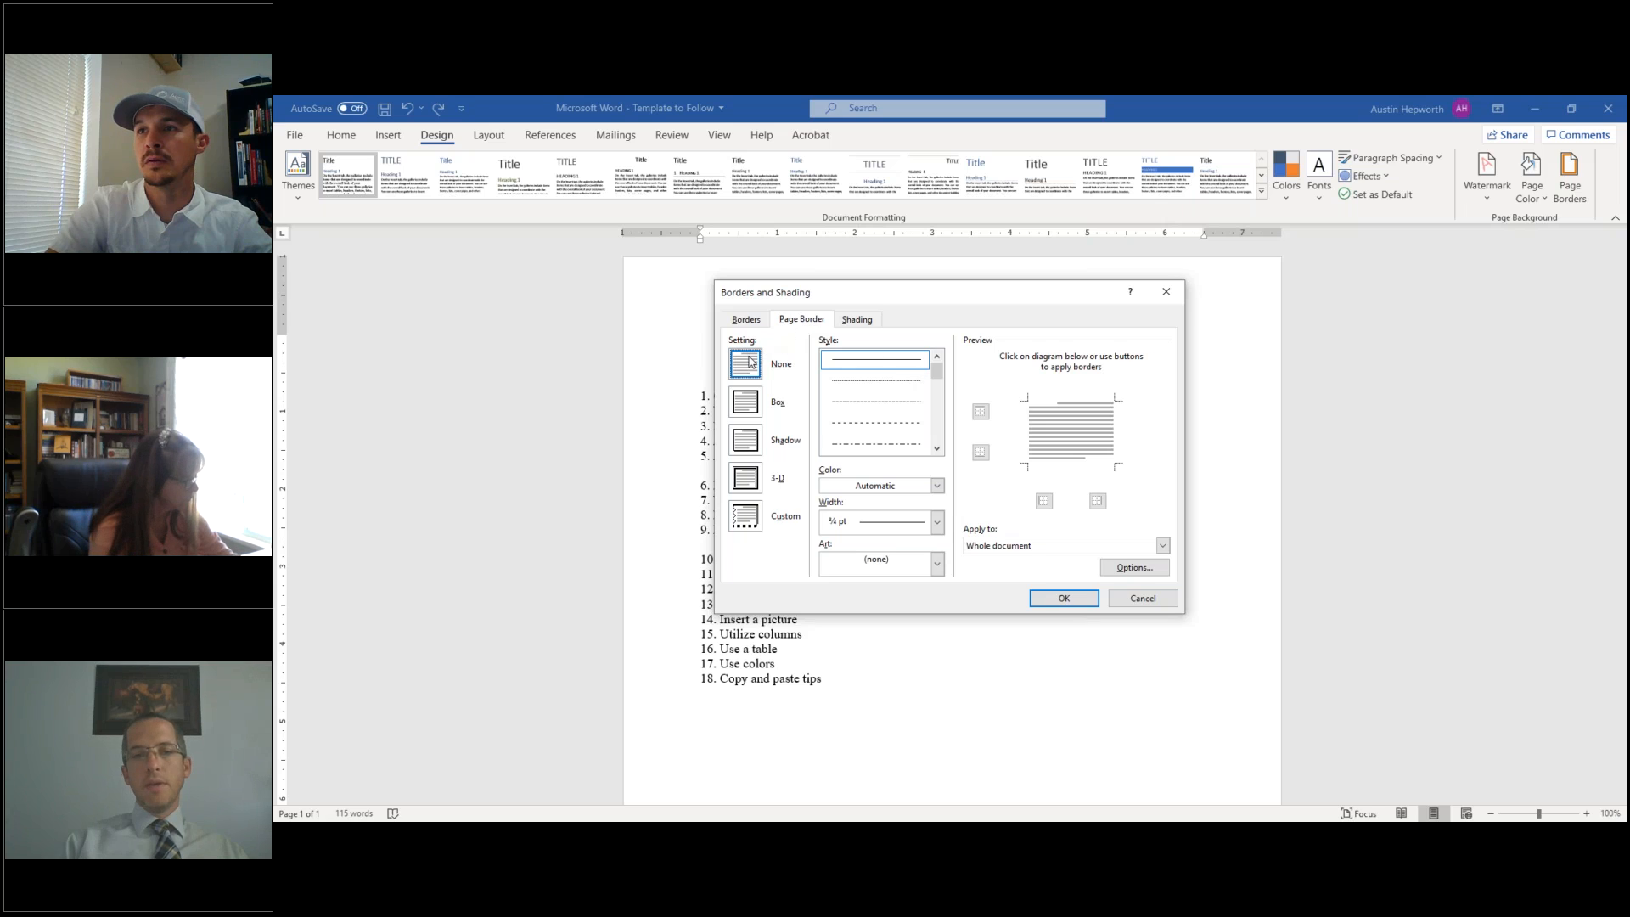
drag(936, 370, 941, 410)
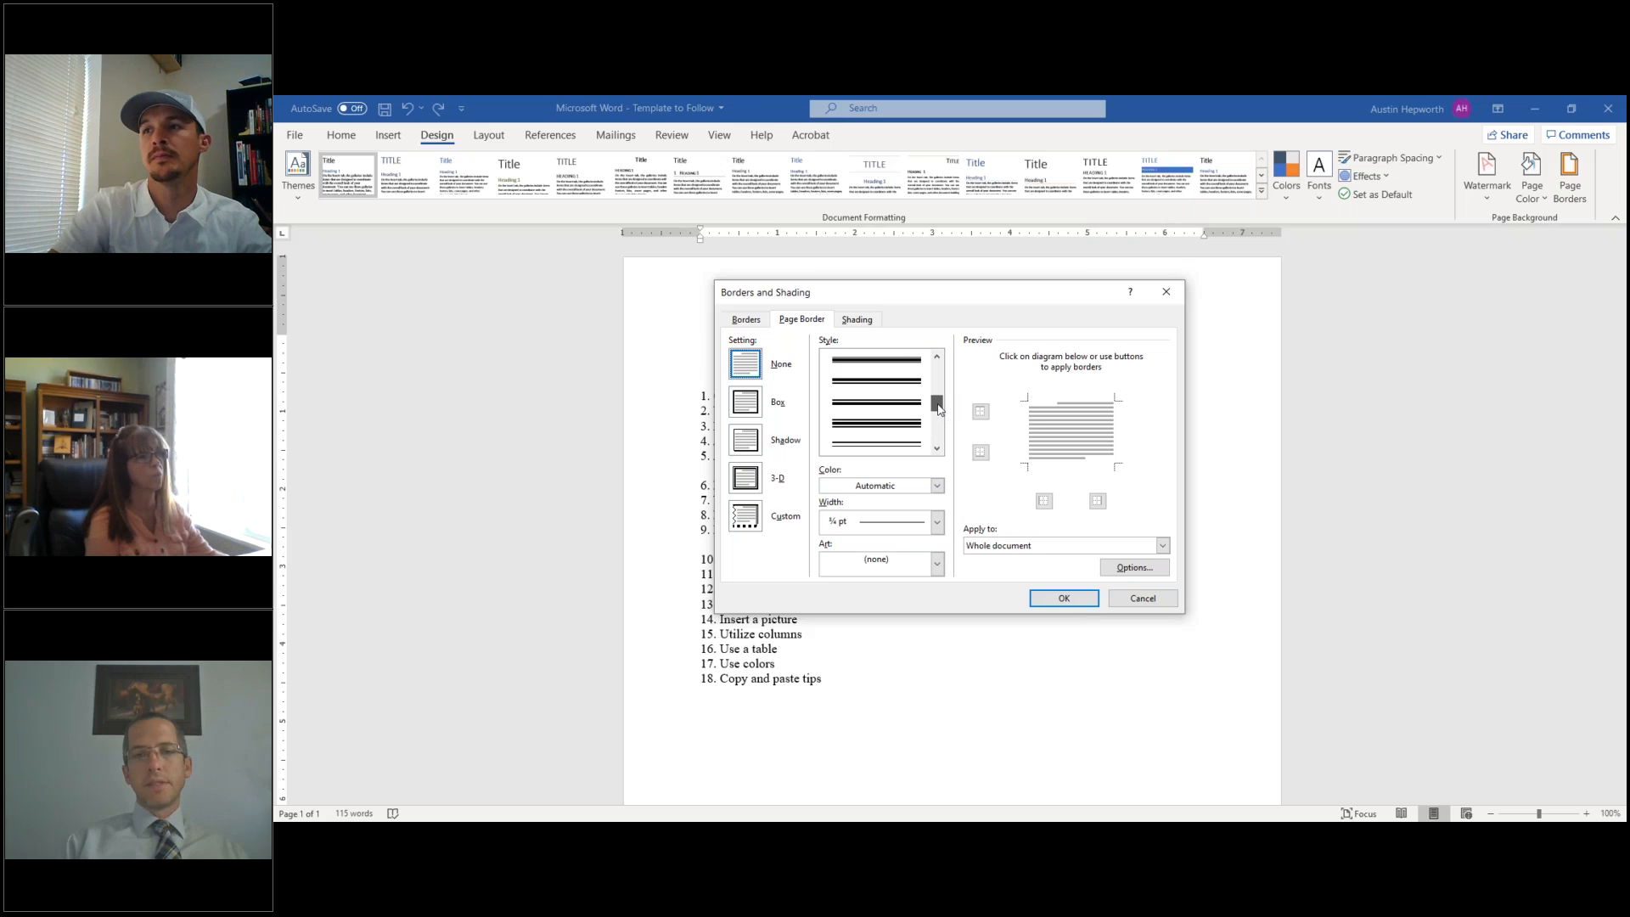
click(907, 442)
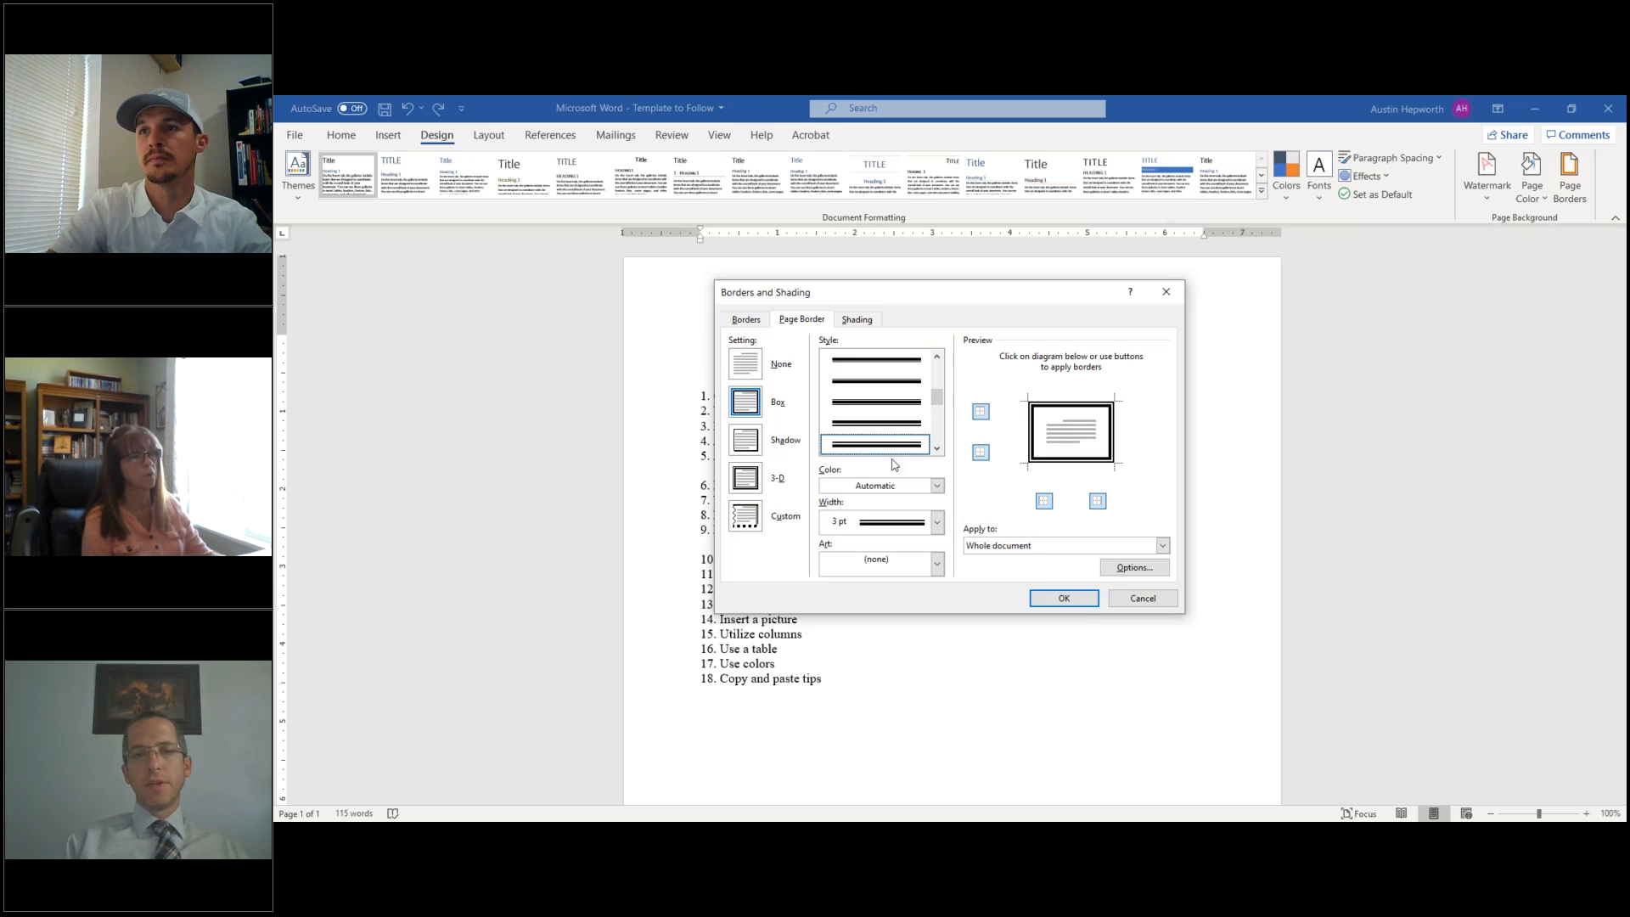
click(938, 522)
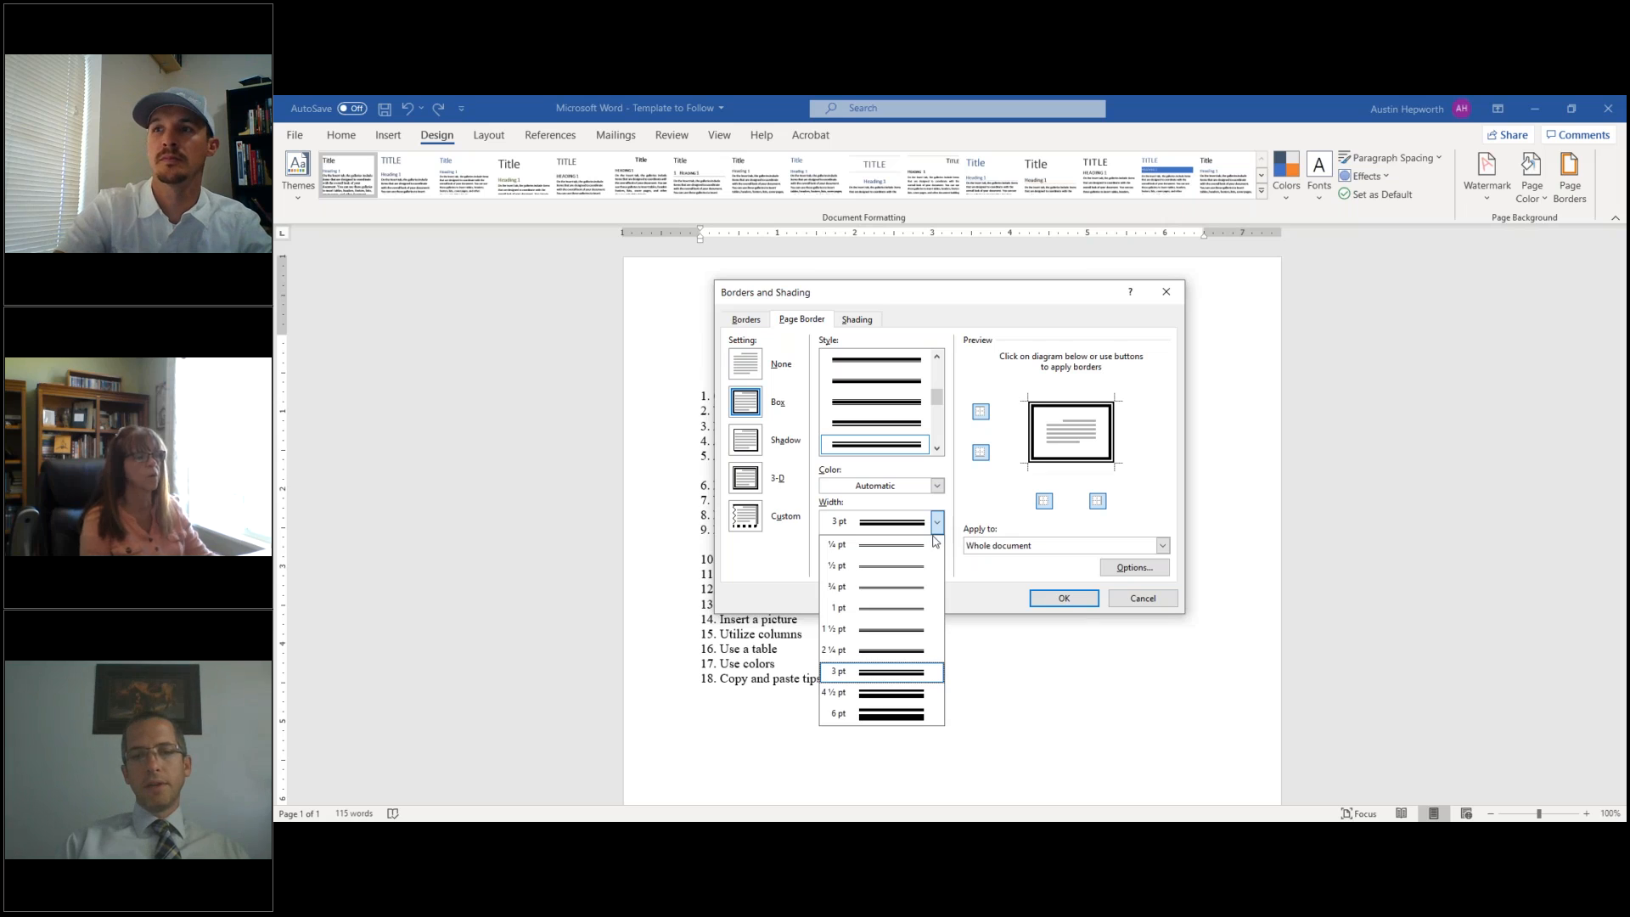
click(892, 651)
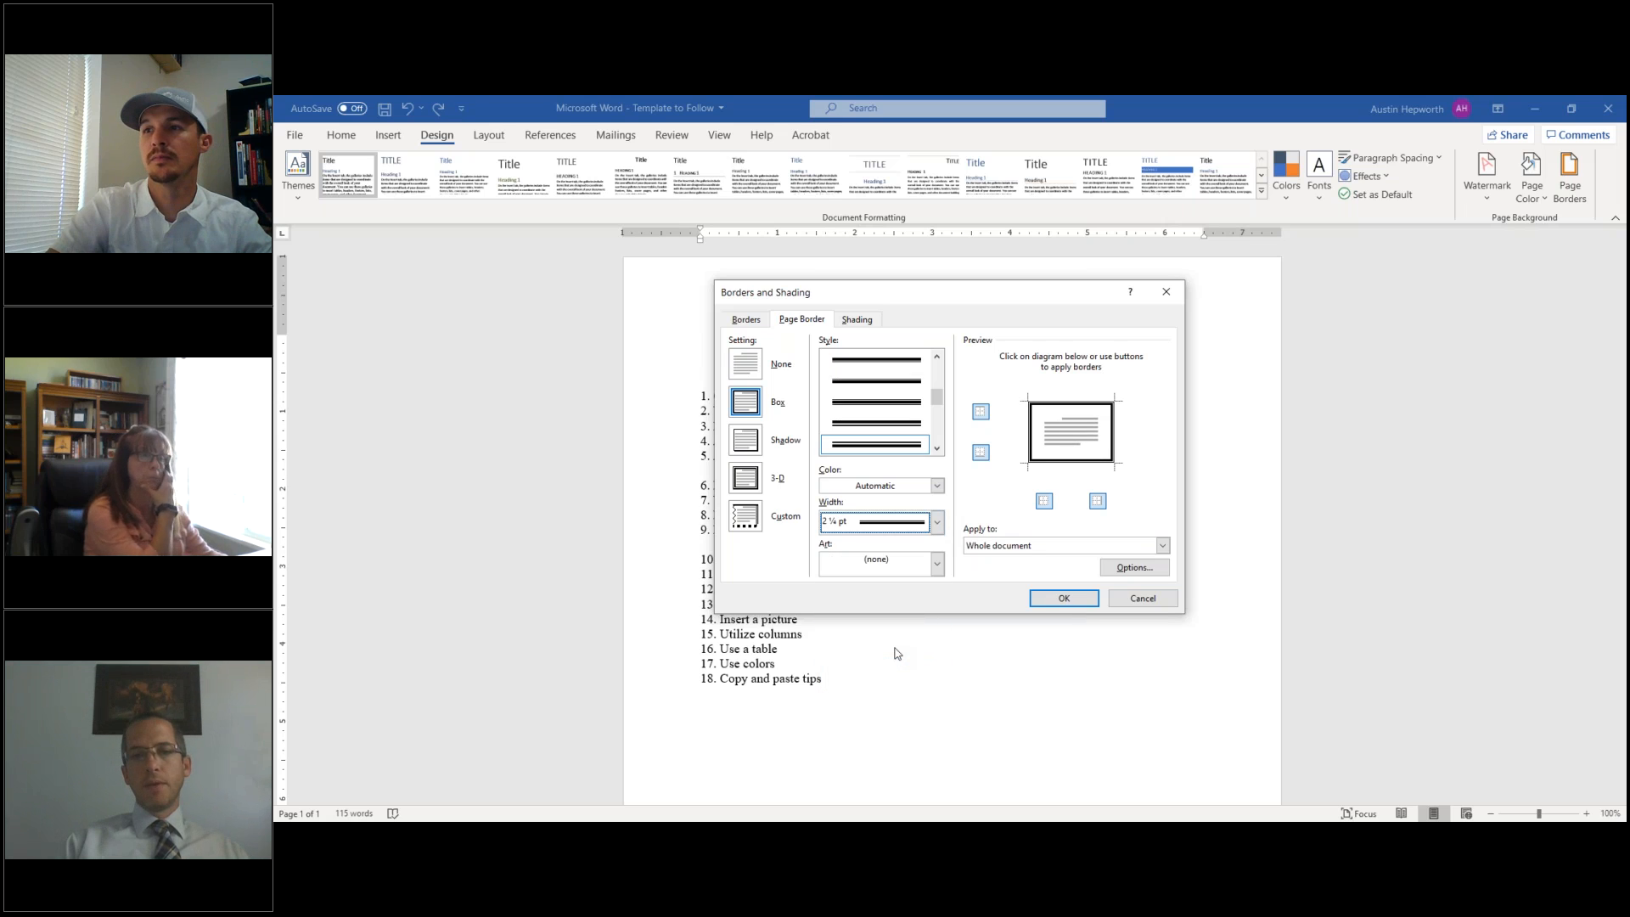
click(937, 487)
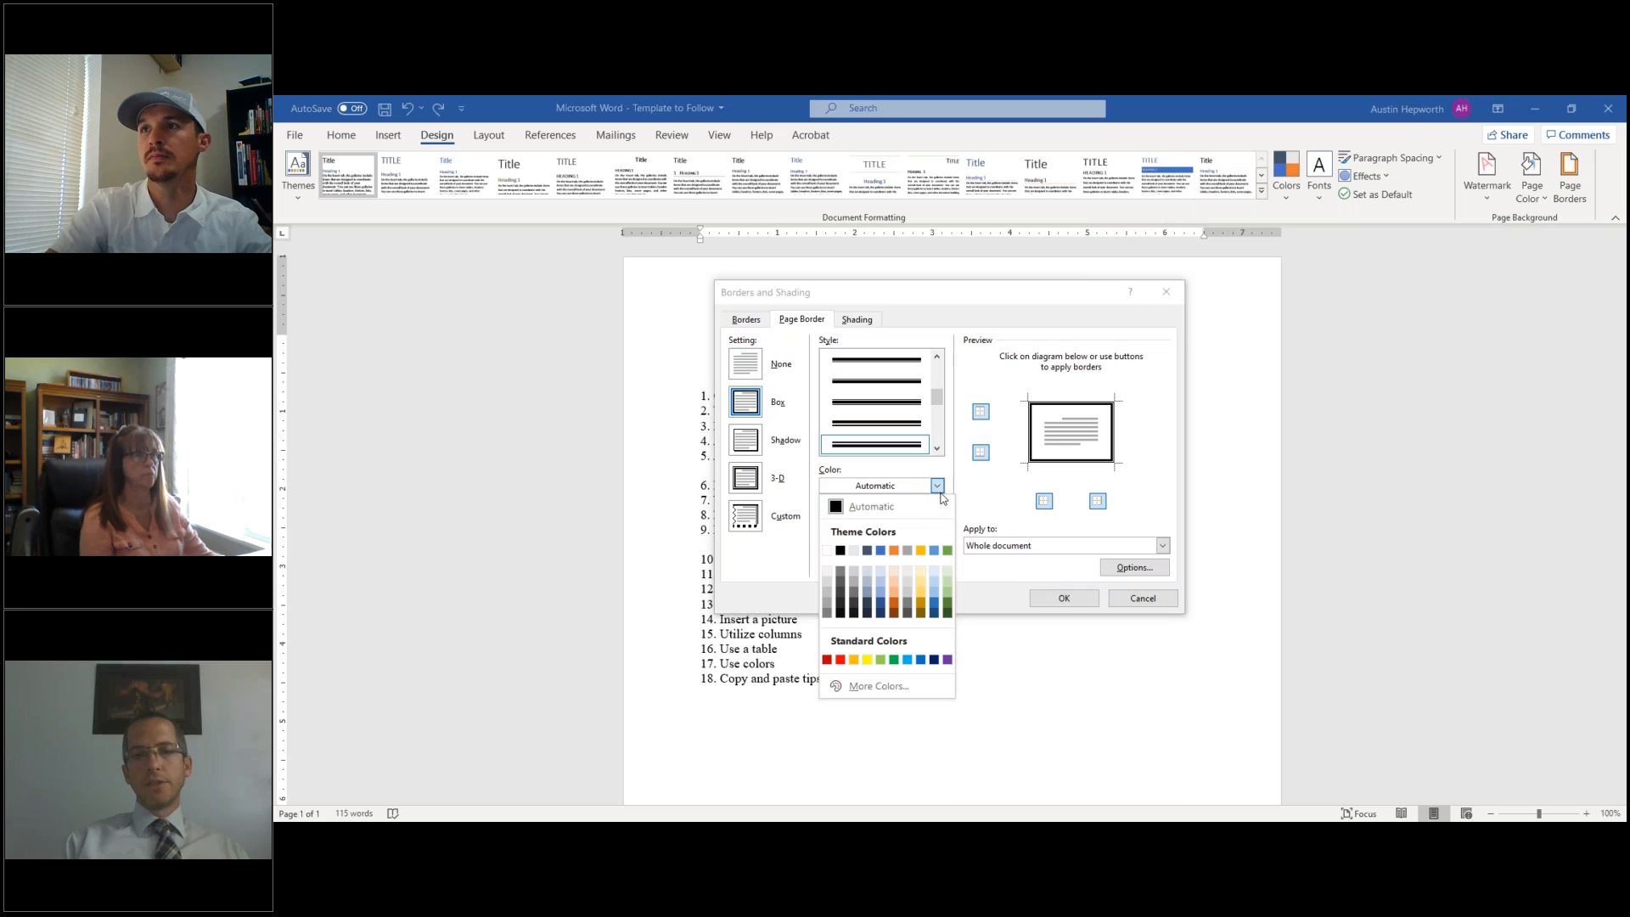
click(881, 550)
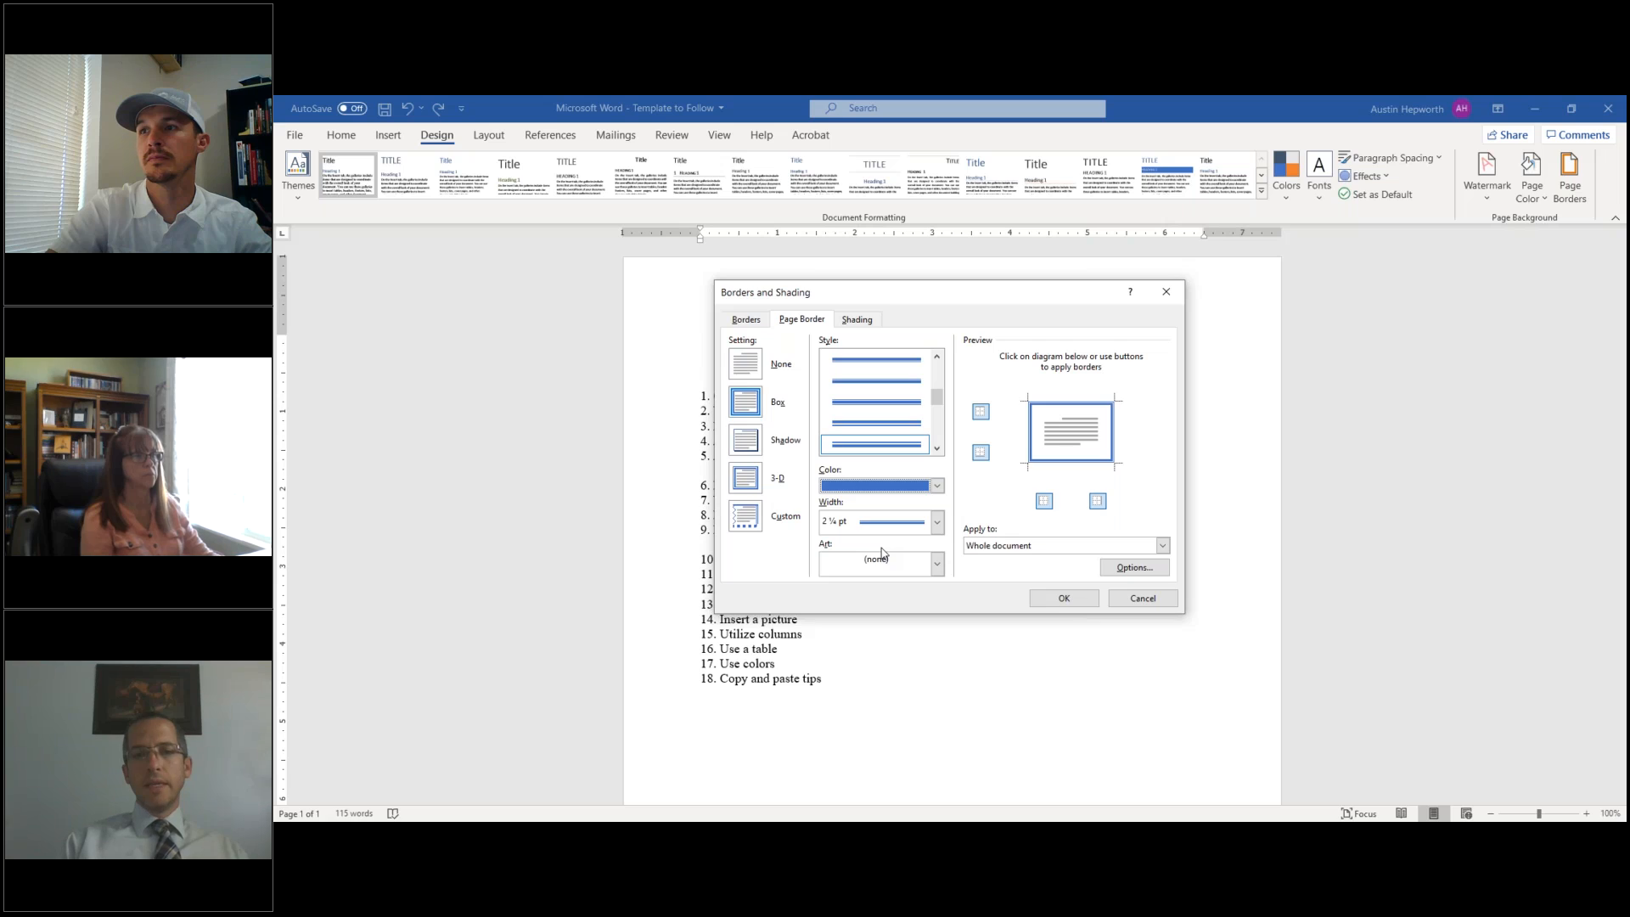
click(1012, 550)
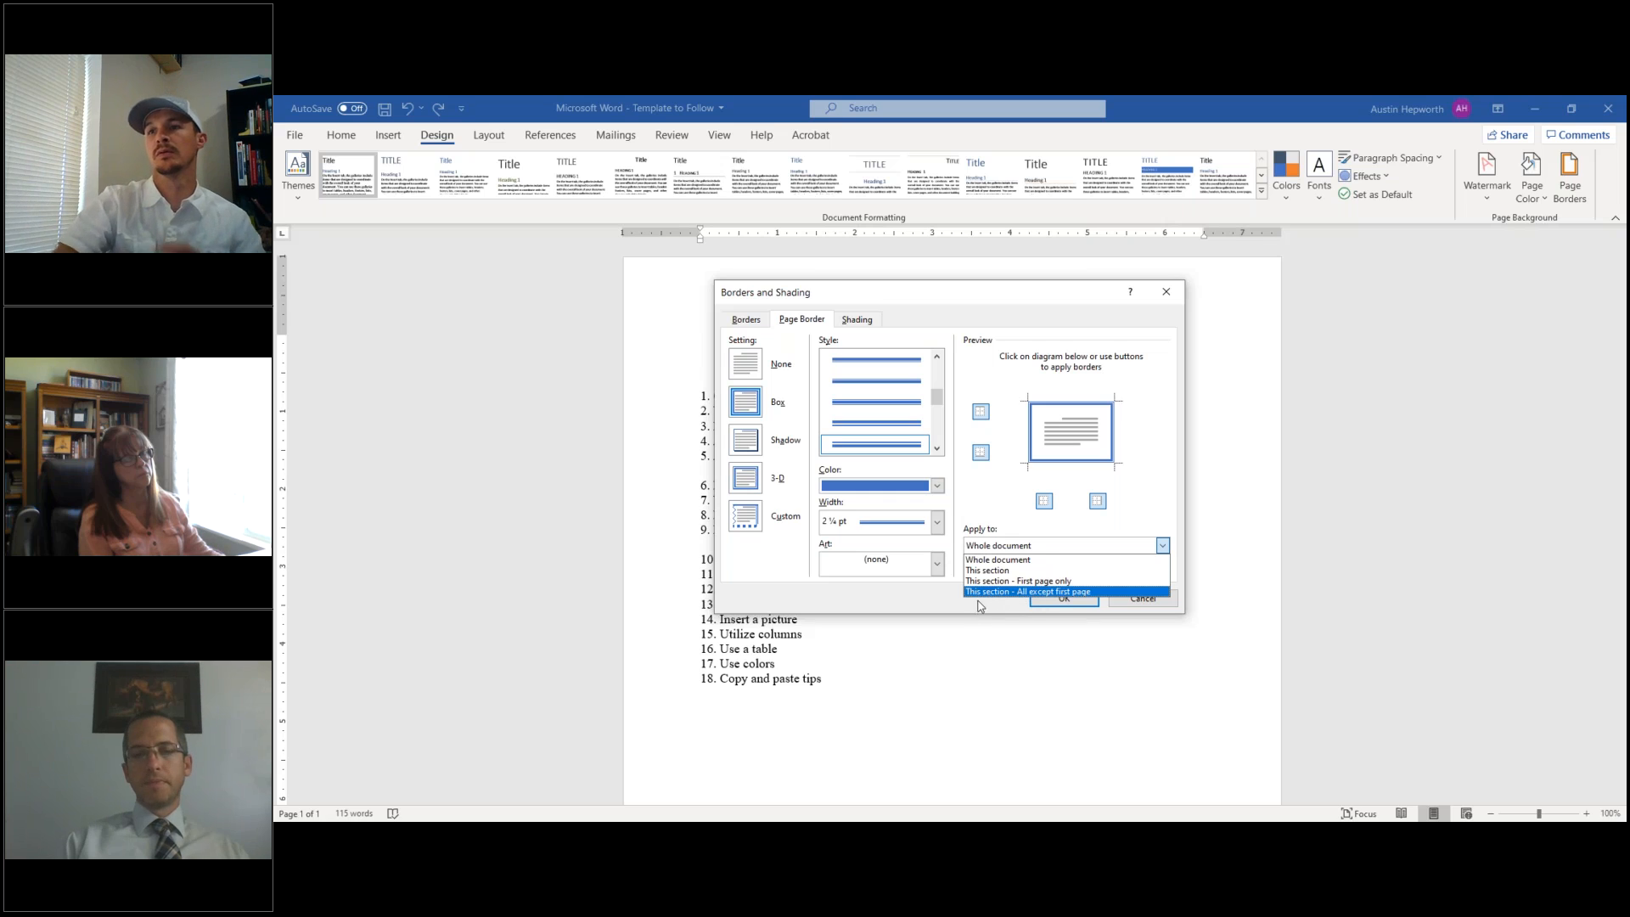
click(951, 609)
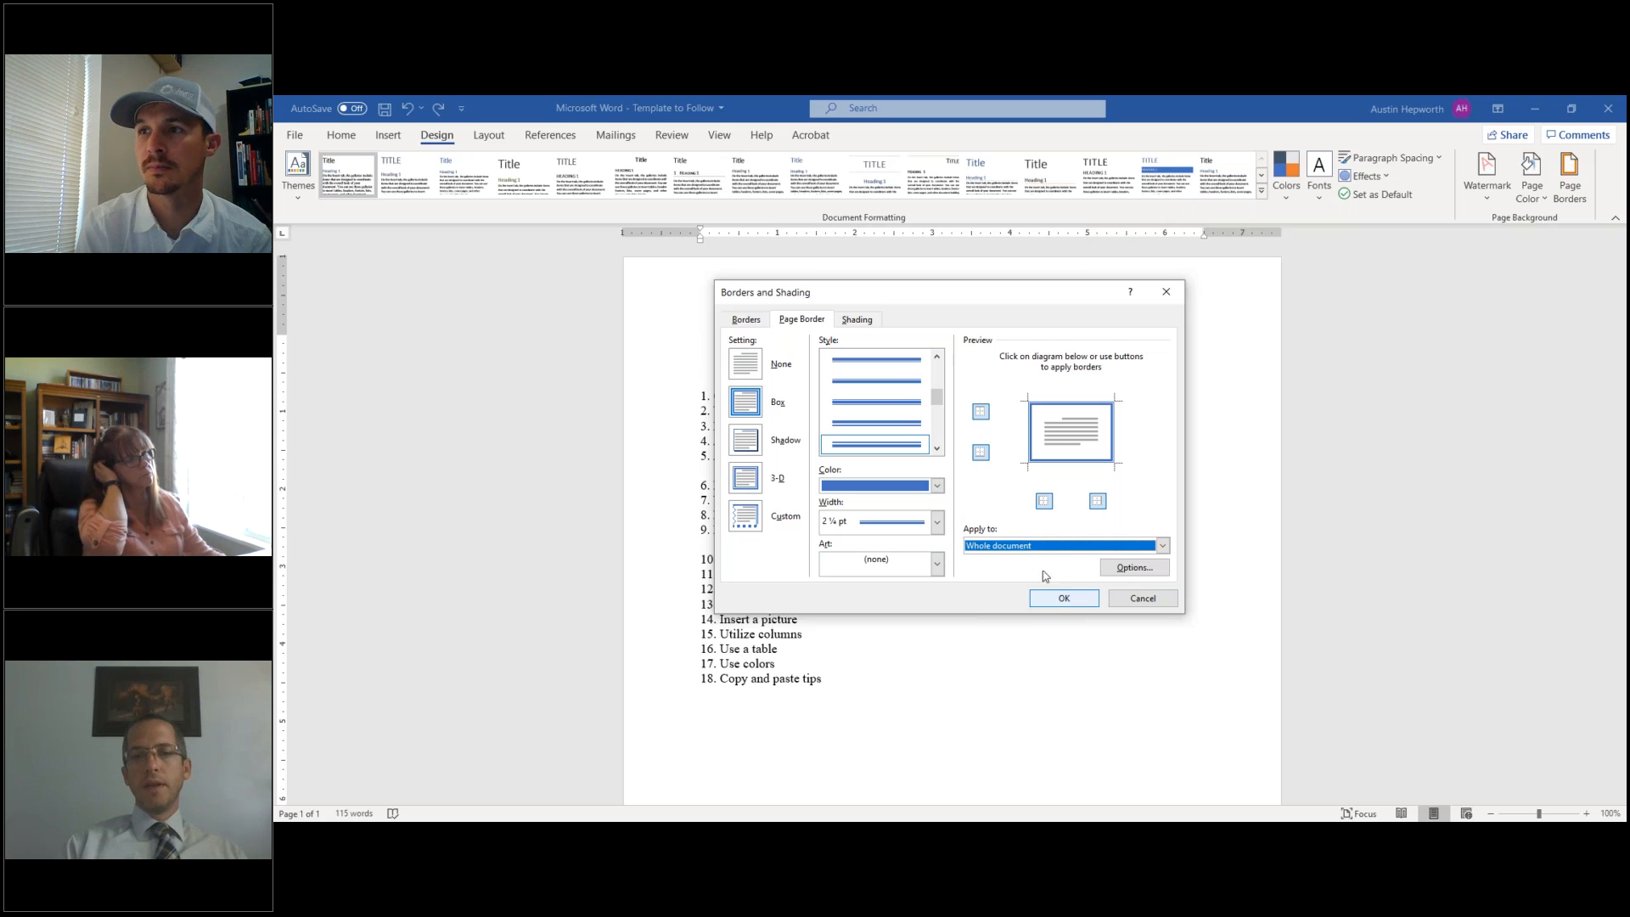
- Apply the blue page border and add an un-numbered empty line under the subtitle
click(1063, 598)
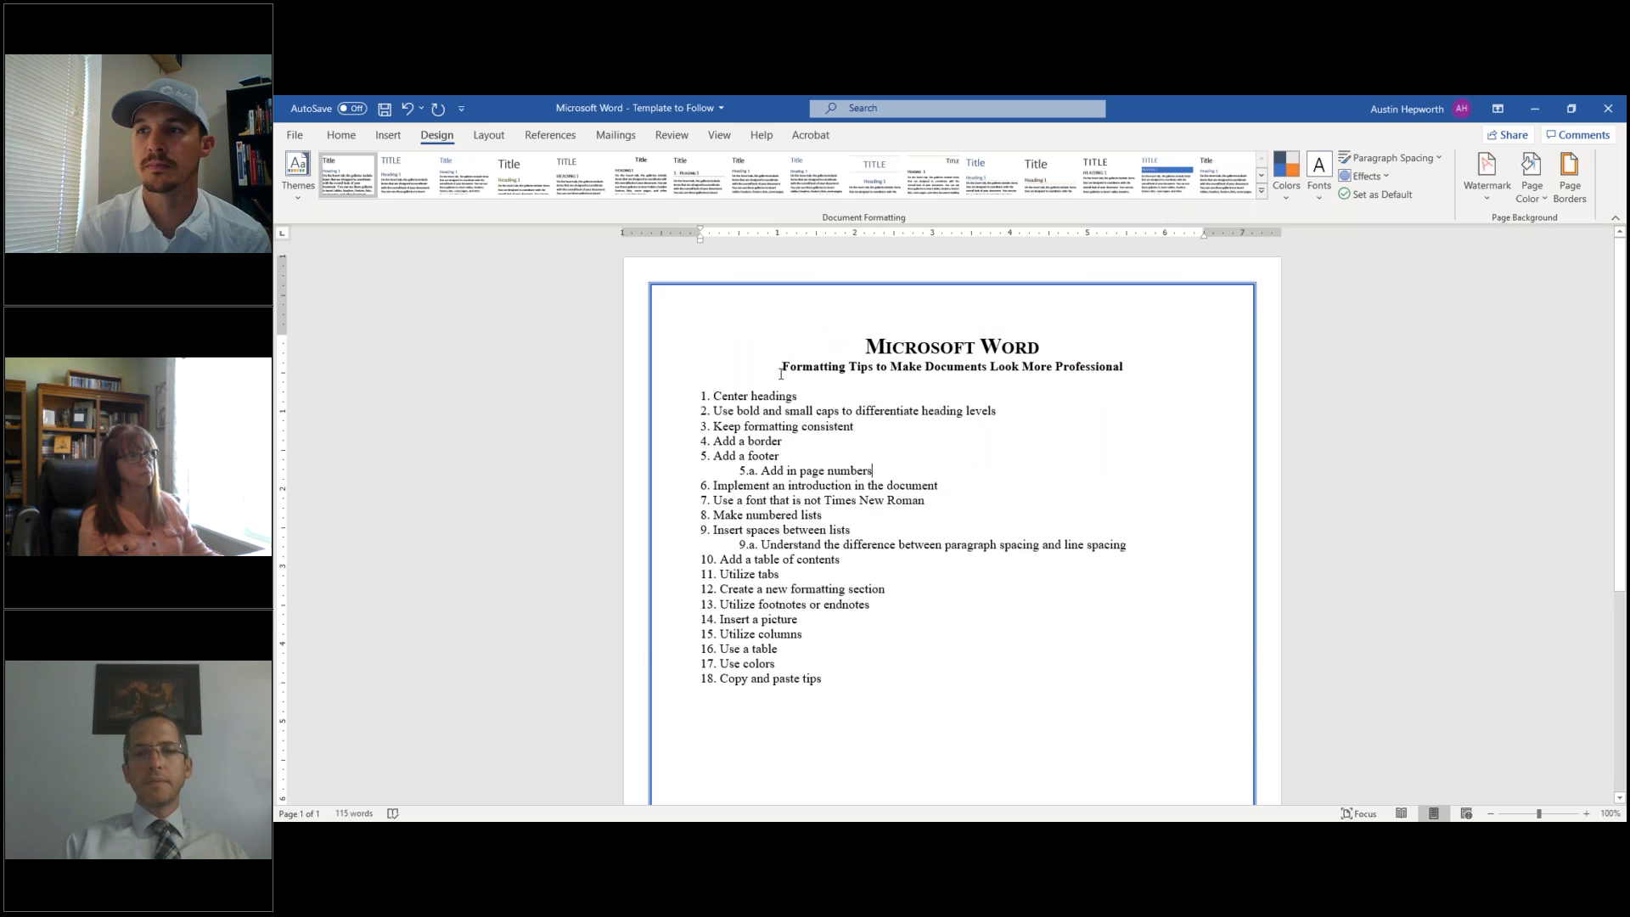
key(Return)
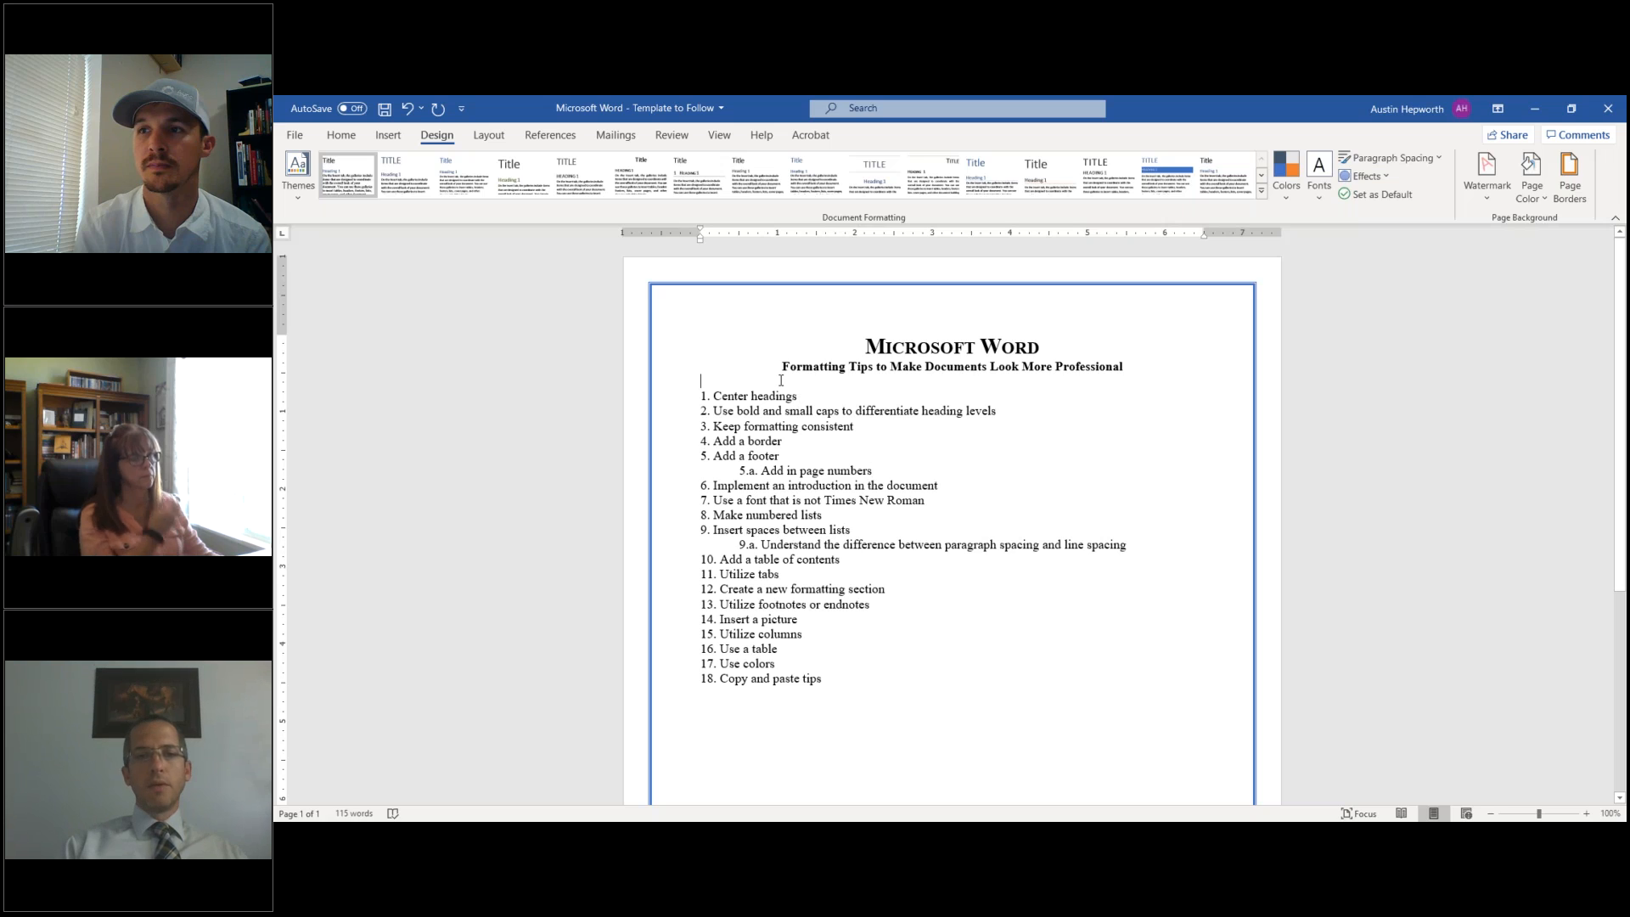
key(BackSpace)
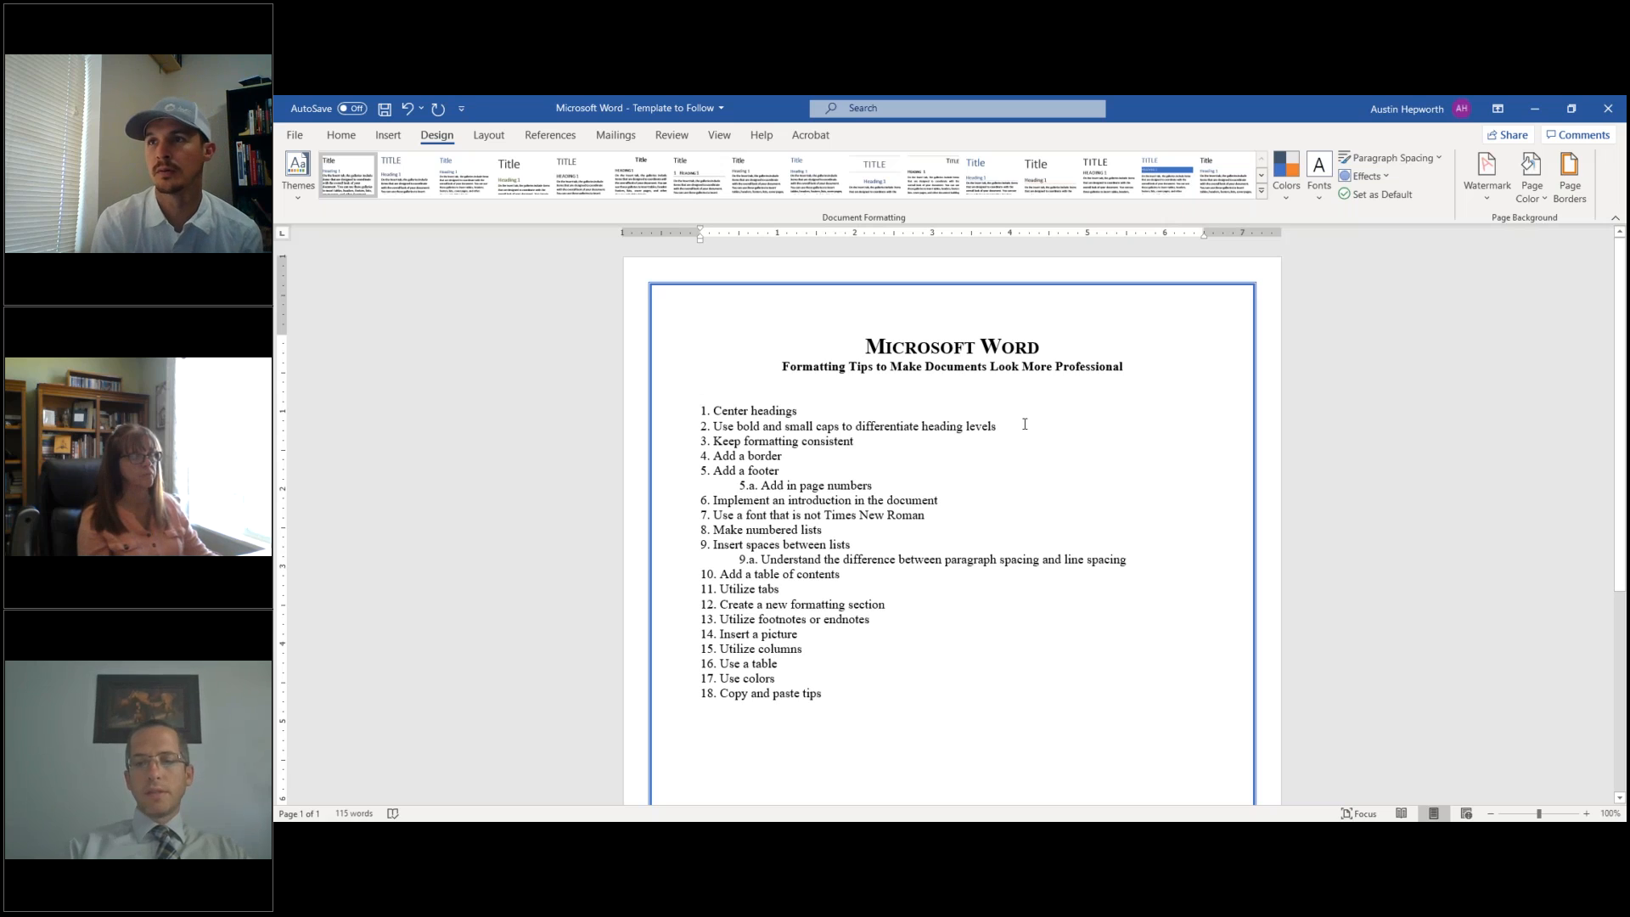
- Try a dashed automatic rule under the subtitle, then undo it and delete the dashes
text(--------)
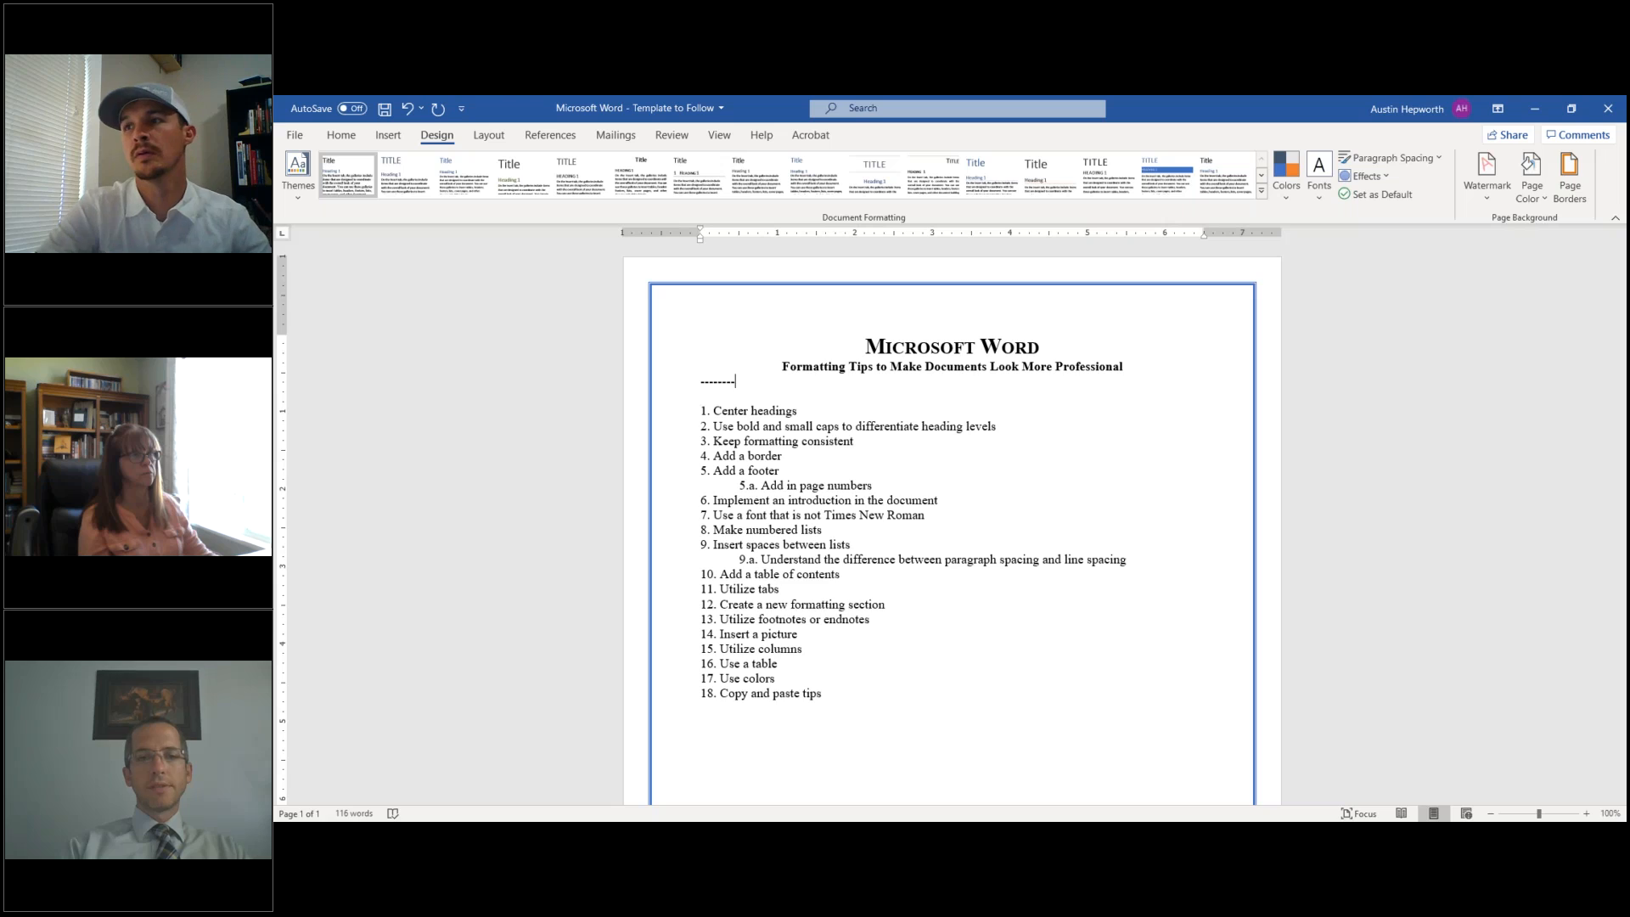
key(Return)
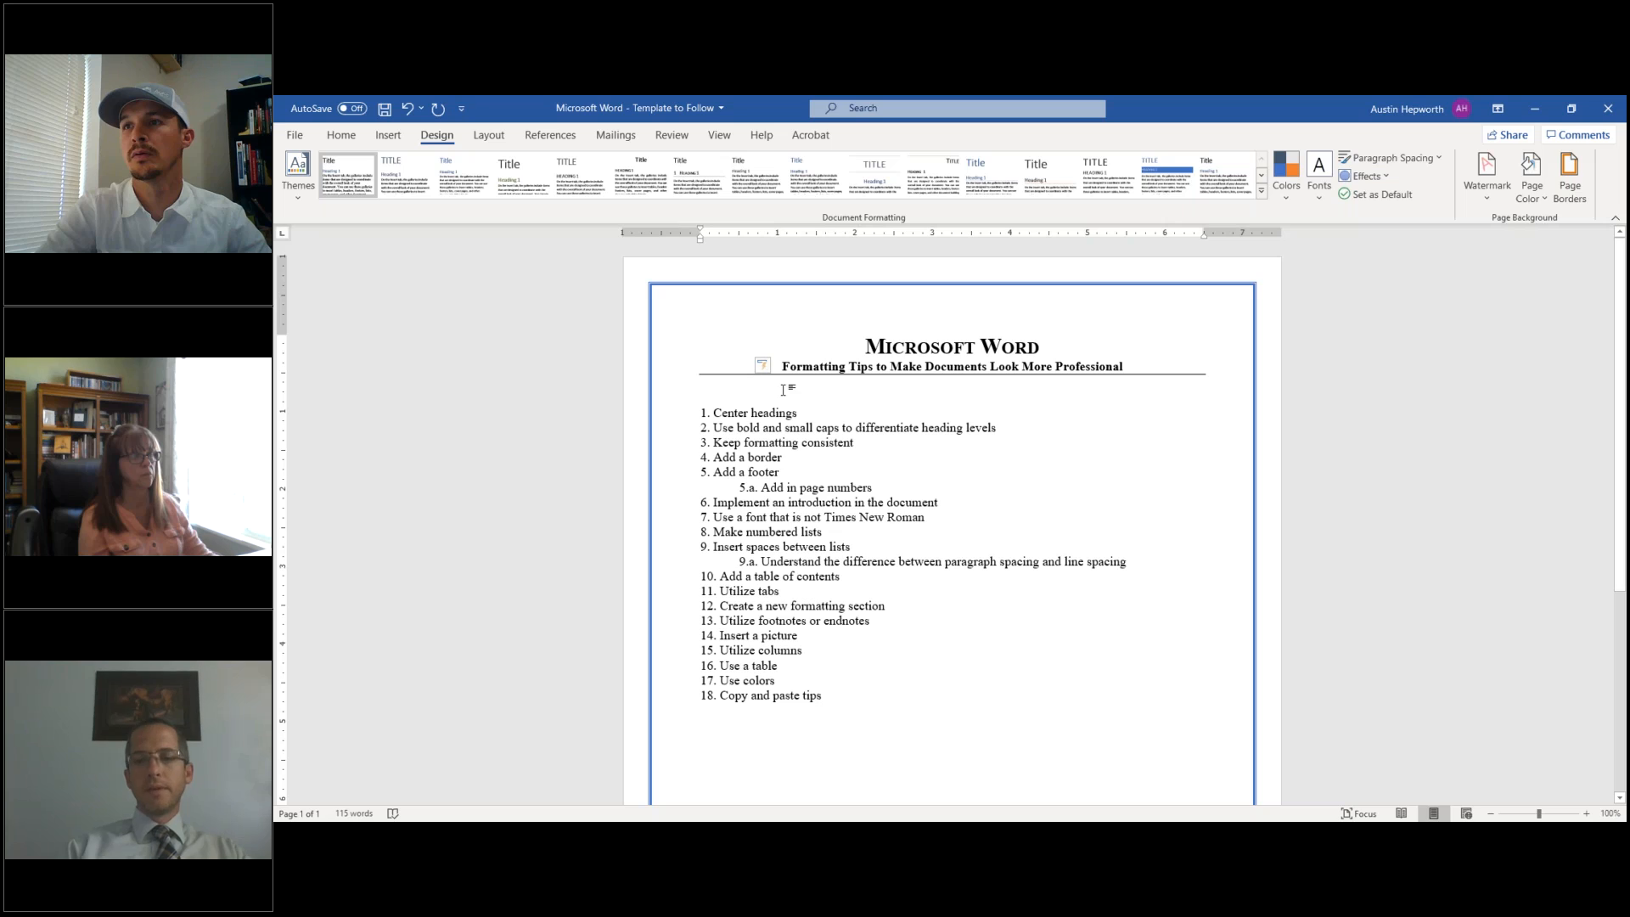
key(ctrl+z)
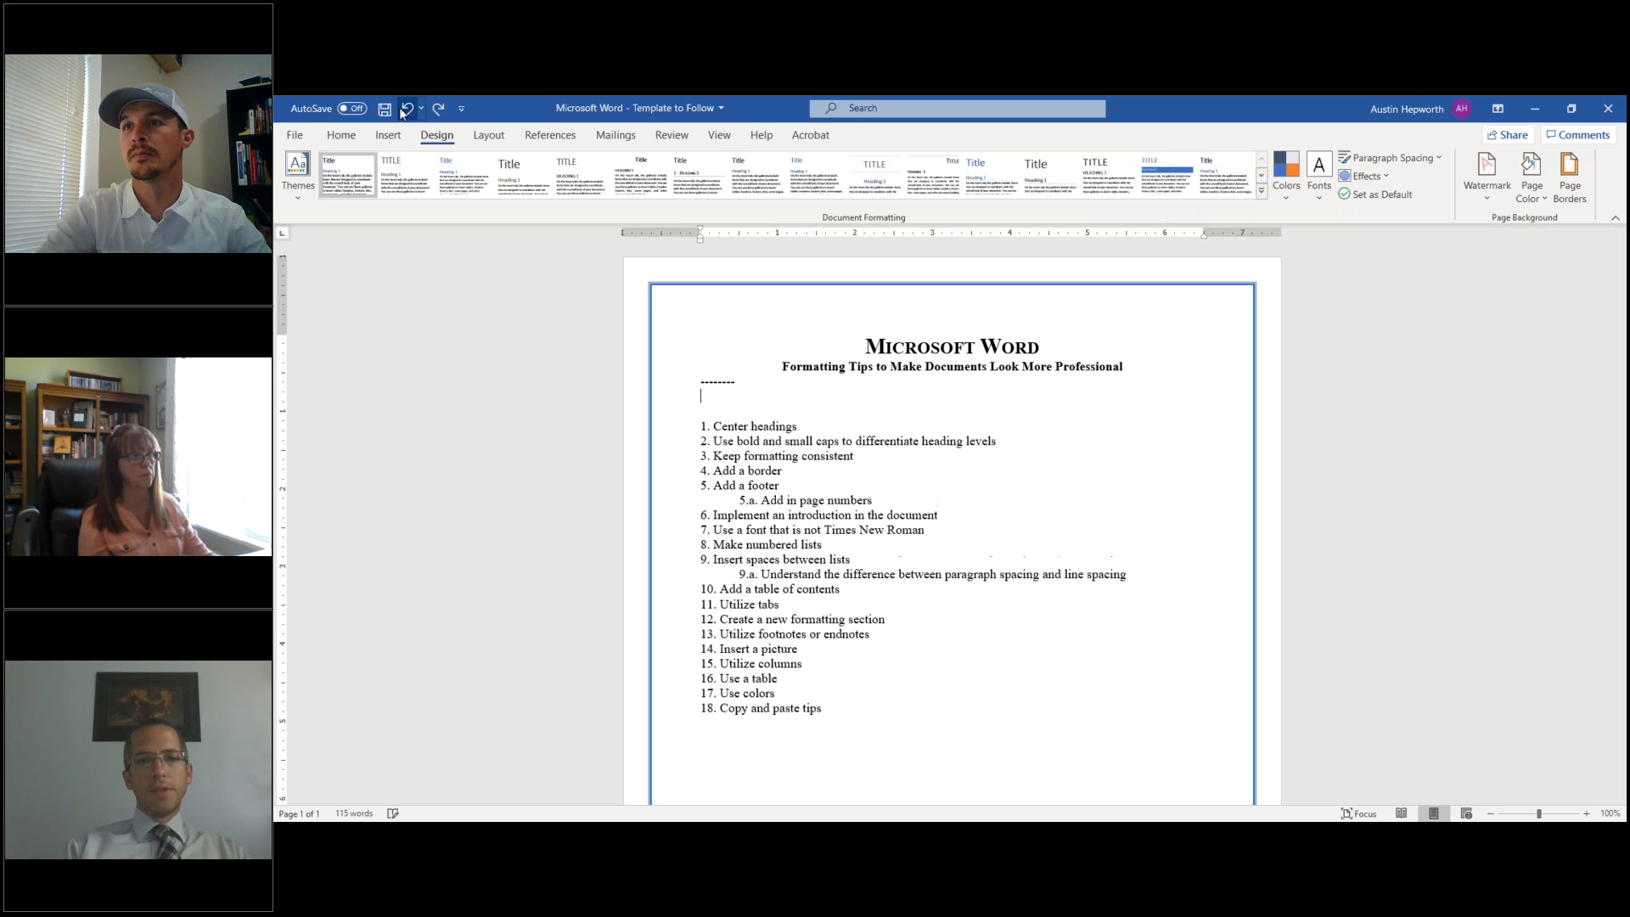
key(BackSpace)
key(BackSpace)
key(BackSpace)
key(BackSpace)
key(BackSpace)
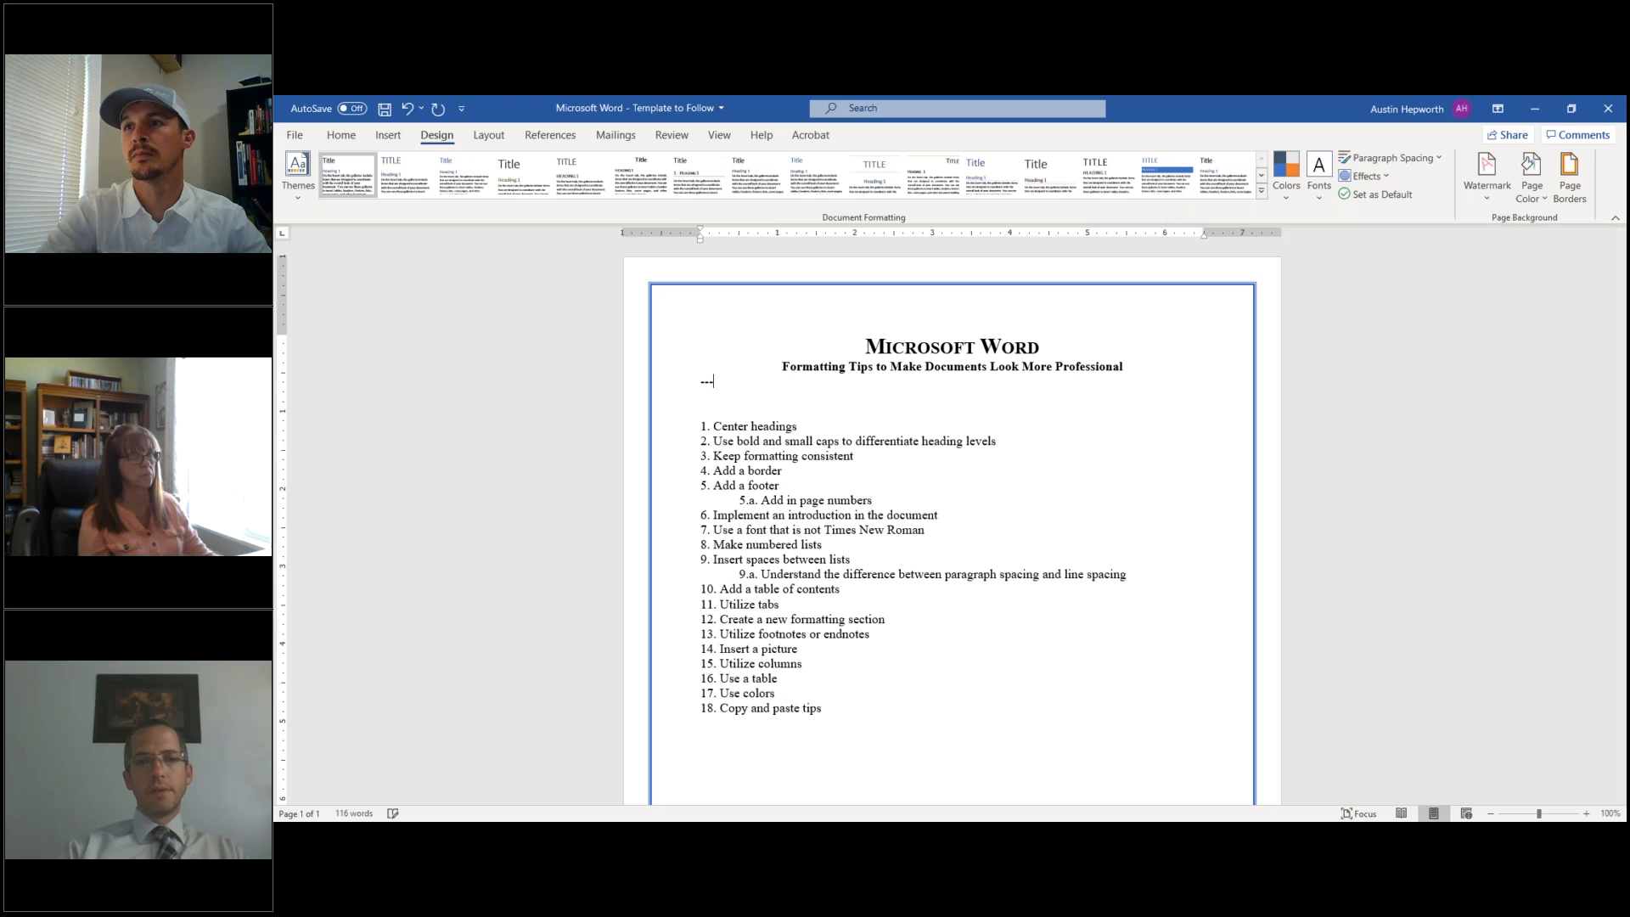
key(BackSpace)
- Type ======= to create a double rule line under the subtitle and keep the AutoFormat
text(=====)
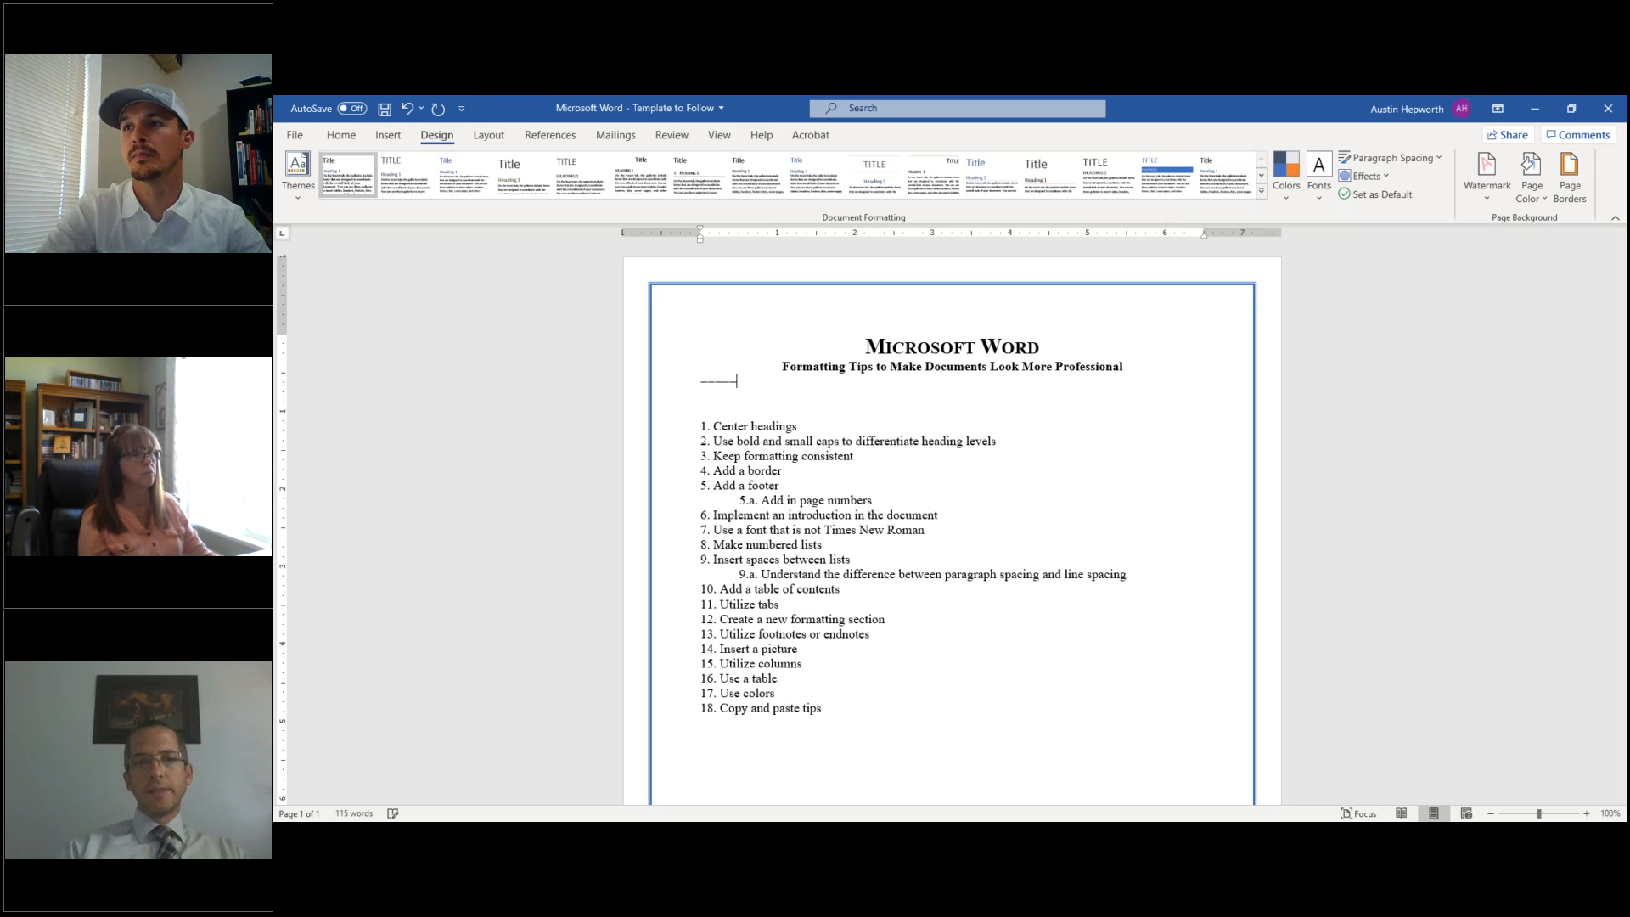
text(==)
key(Return)
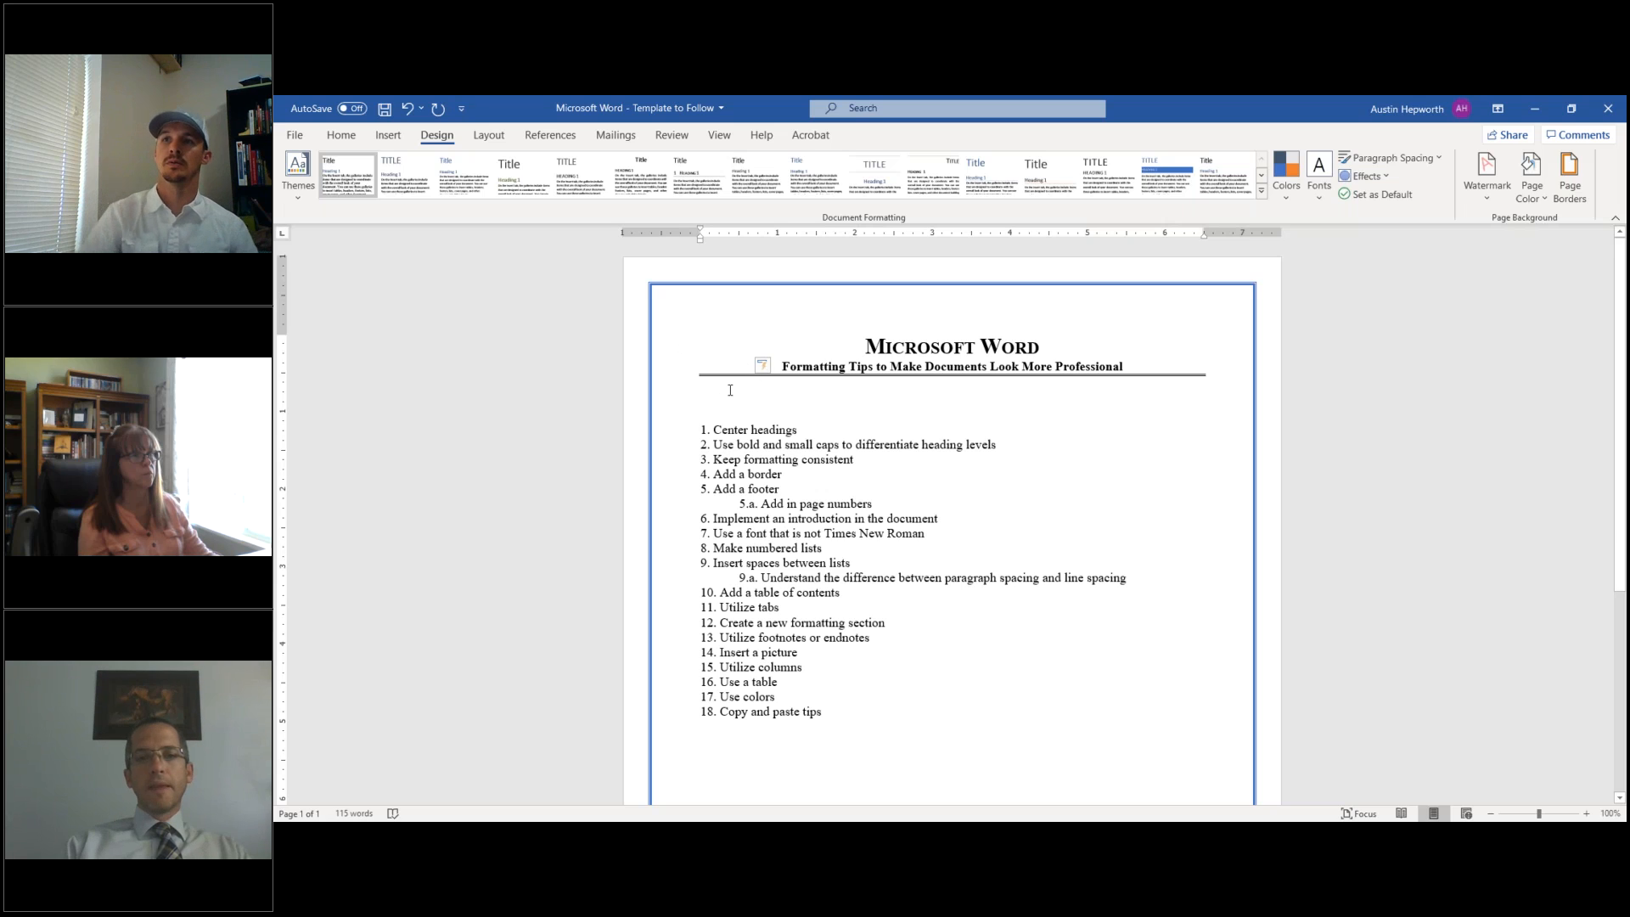
click(777, 368)
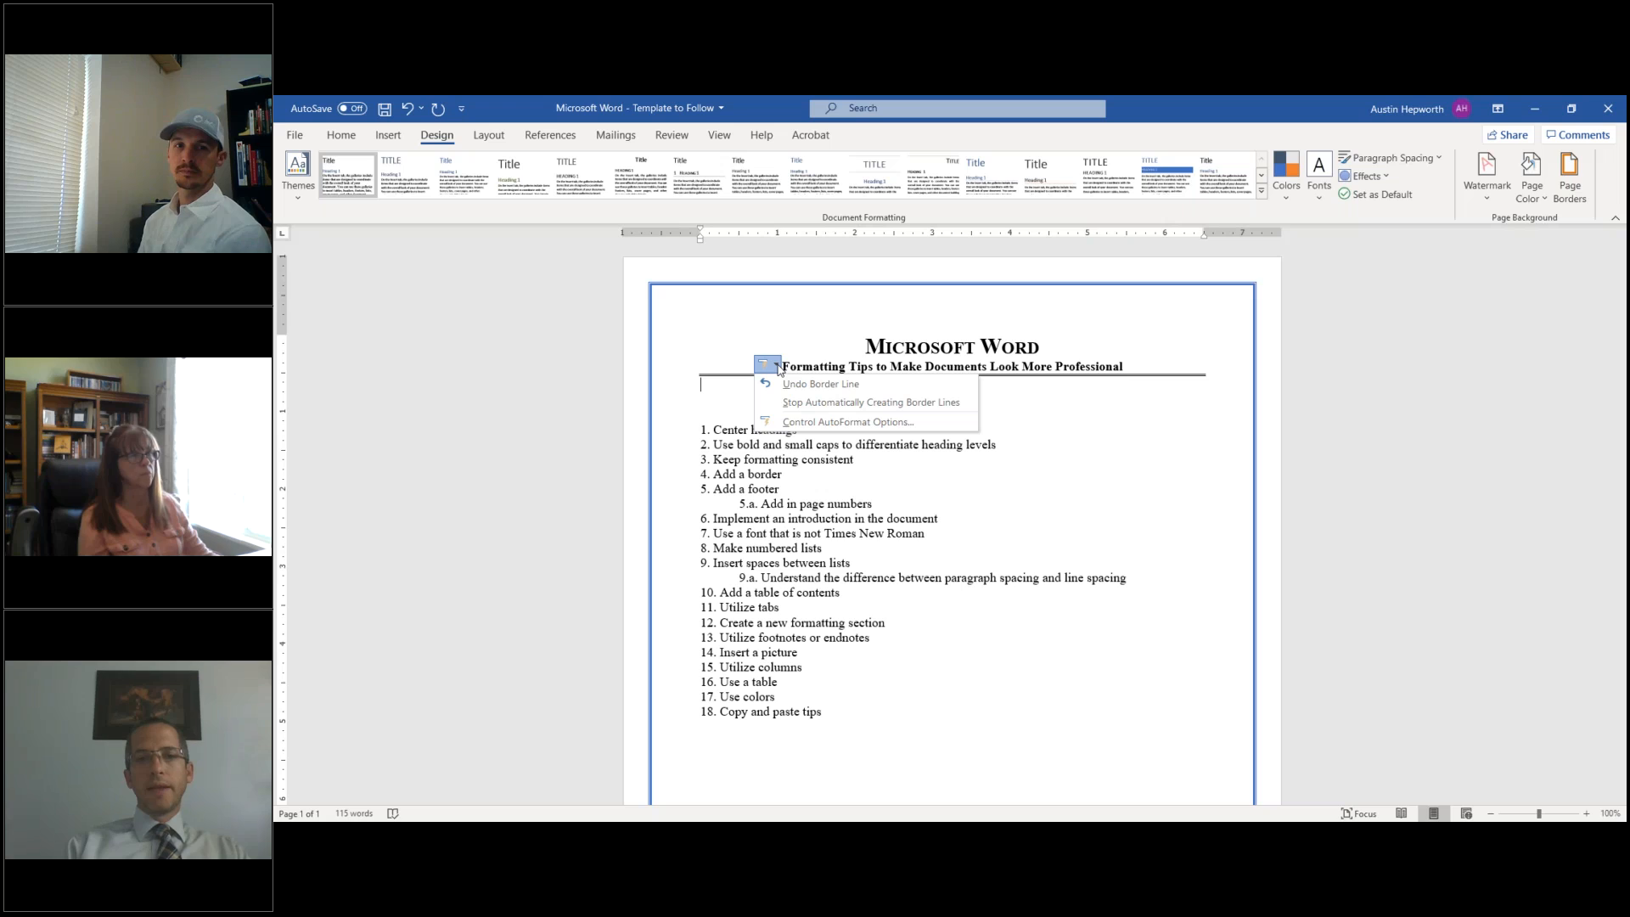
click(728, 378)
click(729, 376)
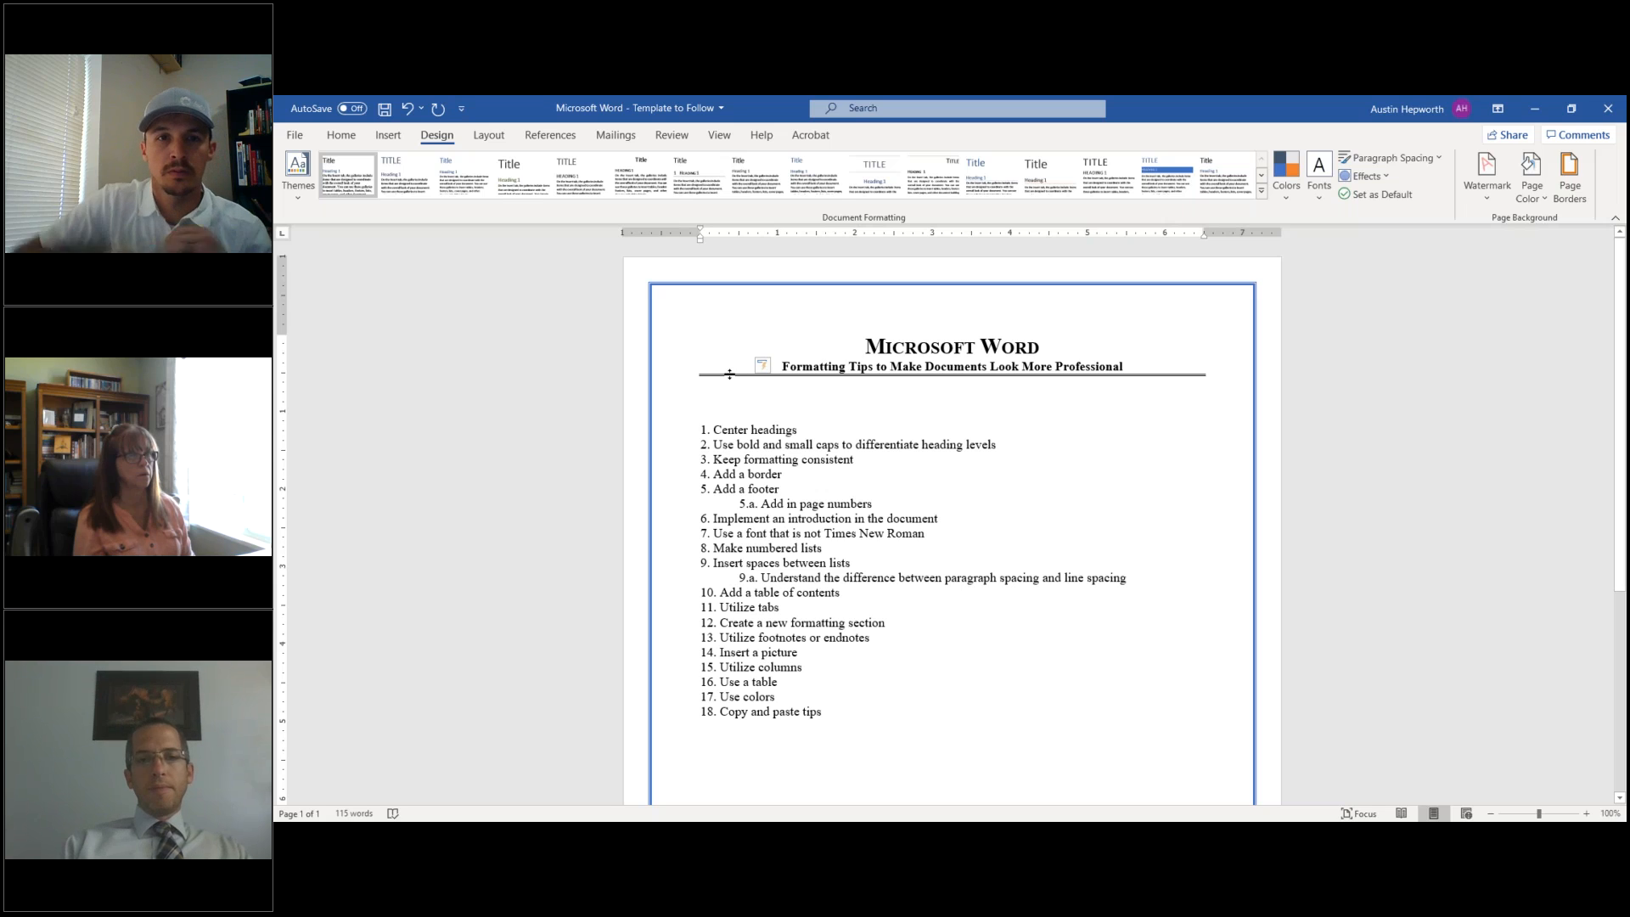
- Check the shortcut menu options near the rule line, dismissing them without changes
right_click(730, 374)
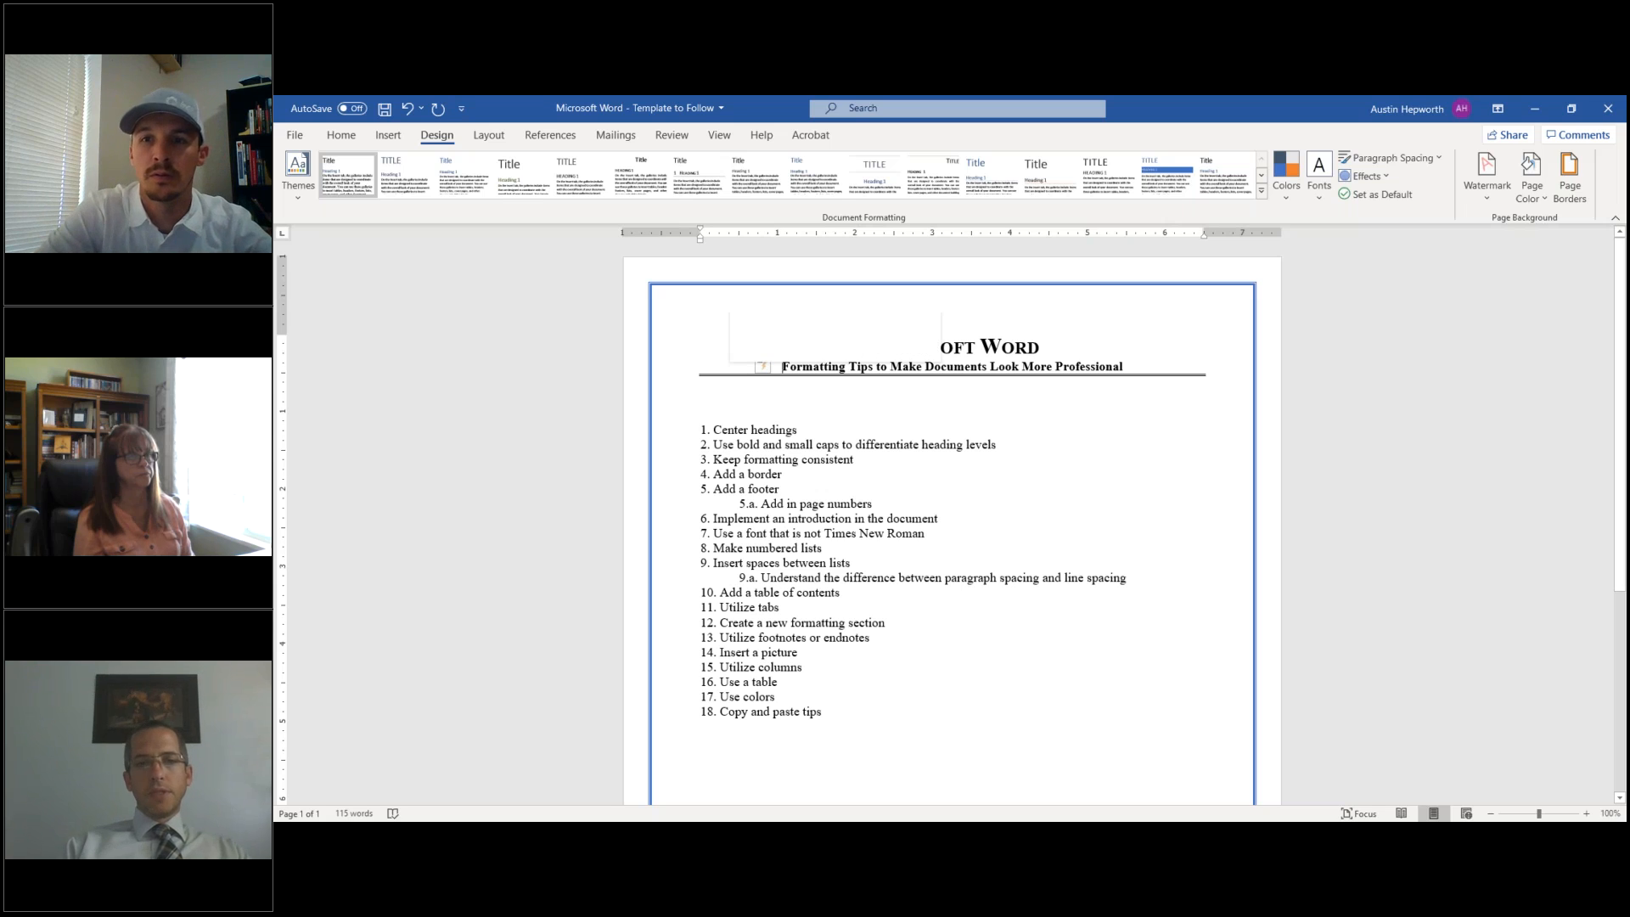
key(Escape)
right_click(710, 373)
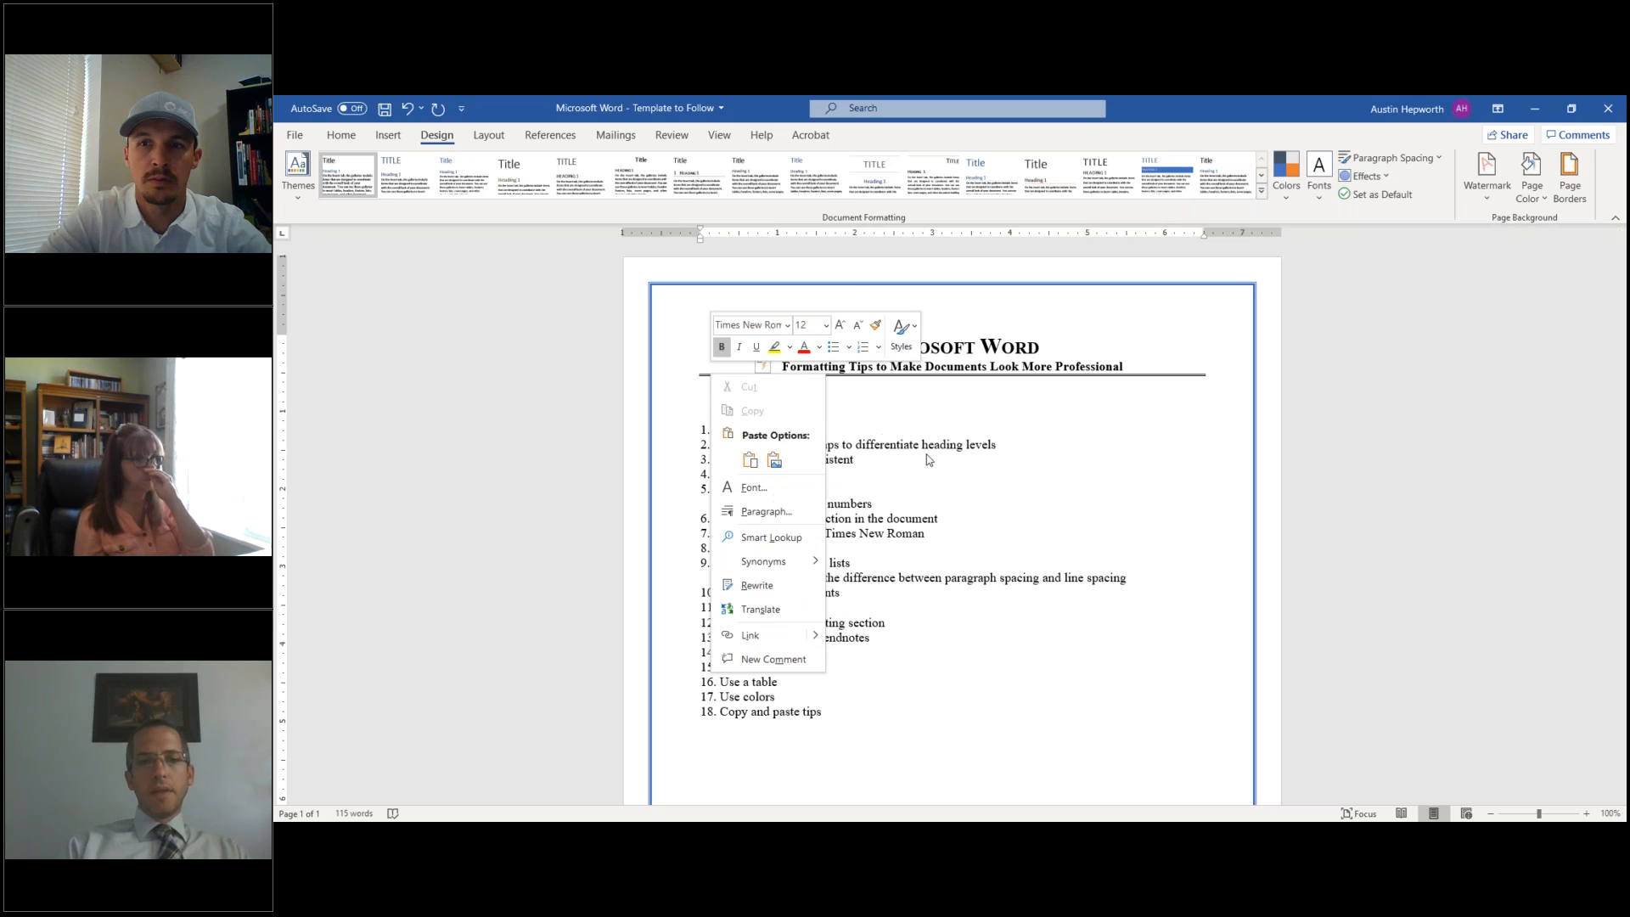
click(928, 459)
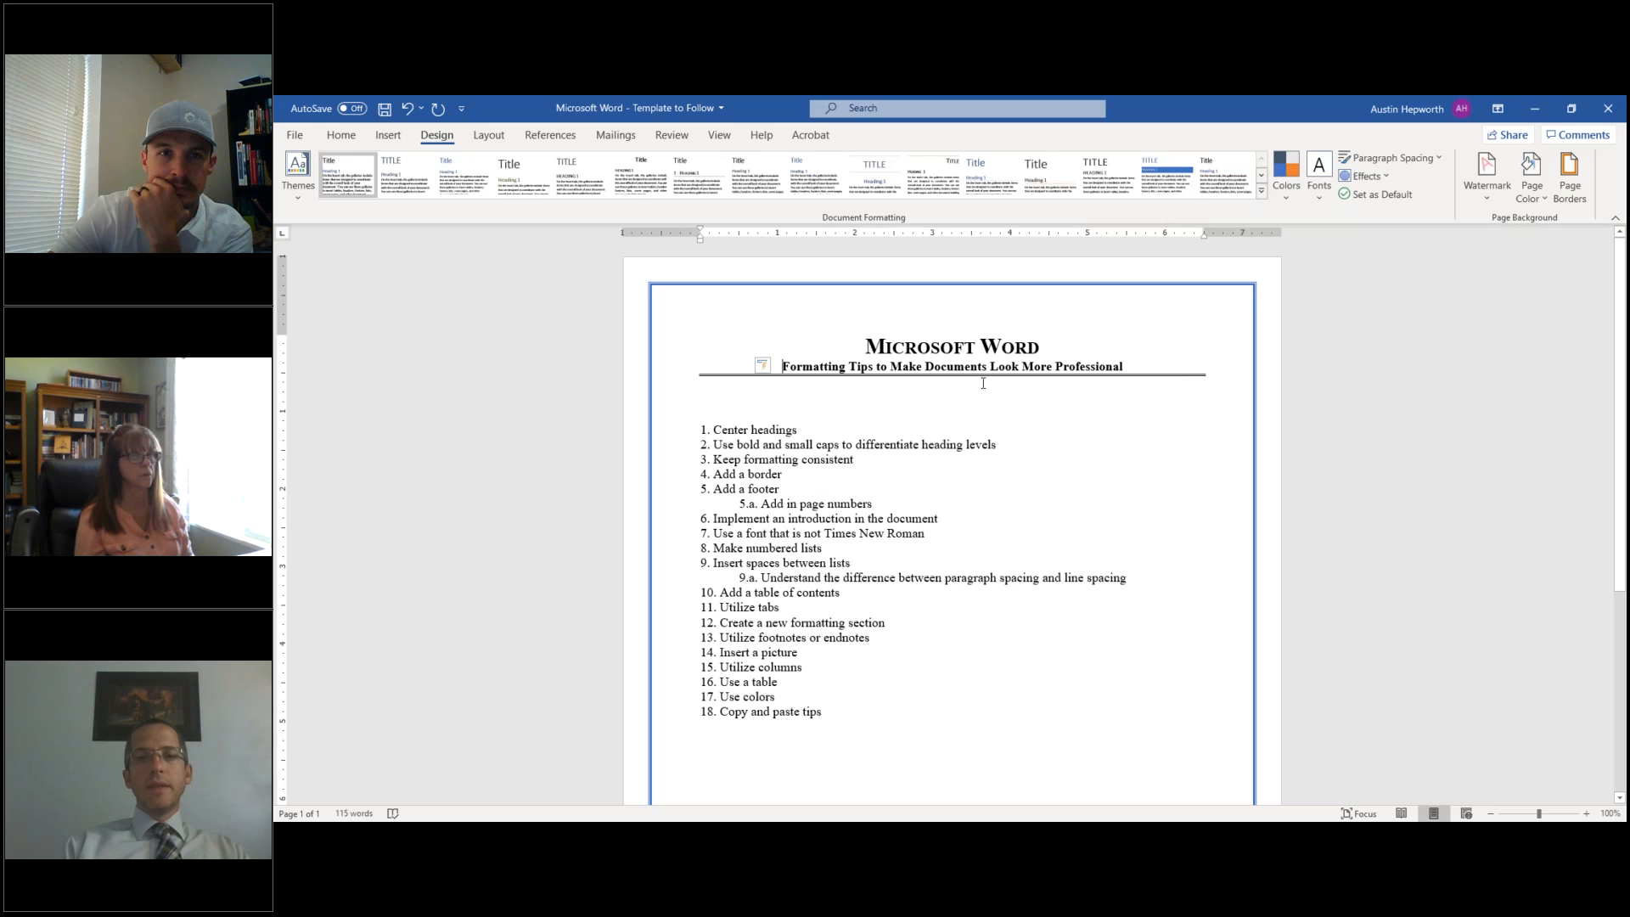
- Delete the empty lines so the numbered list starts directly beneath the rule
click(1154, 367)
key(Return)
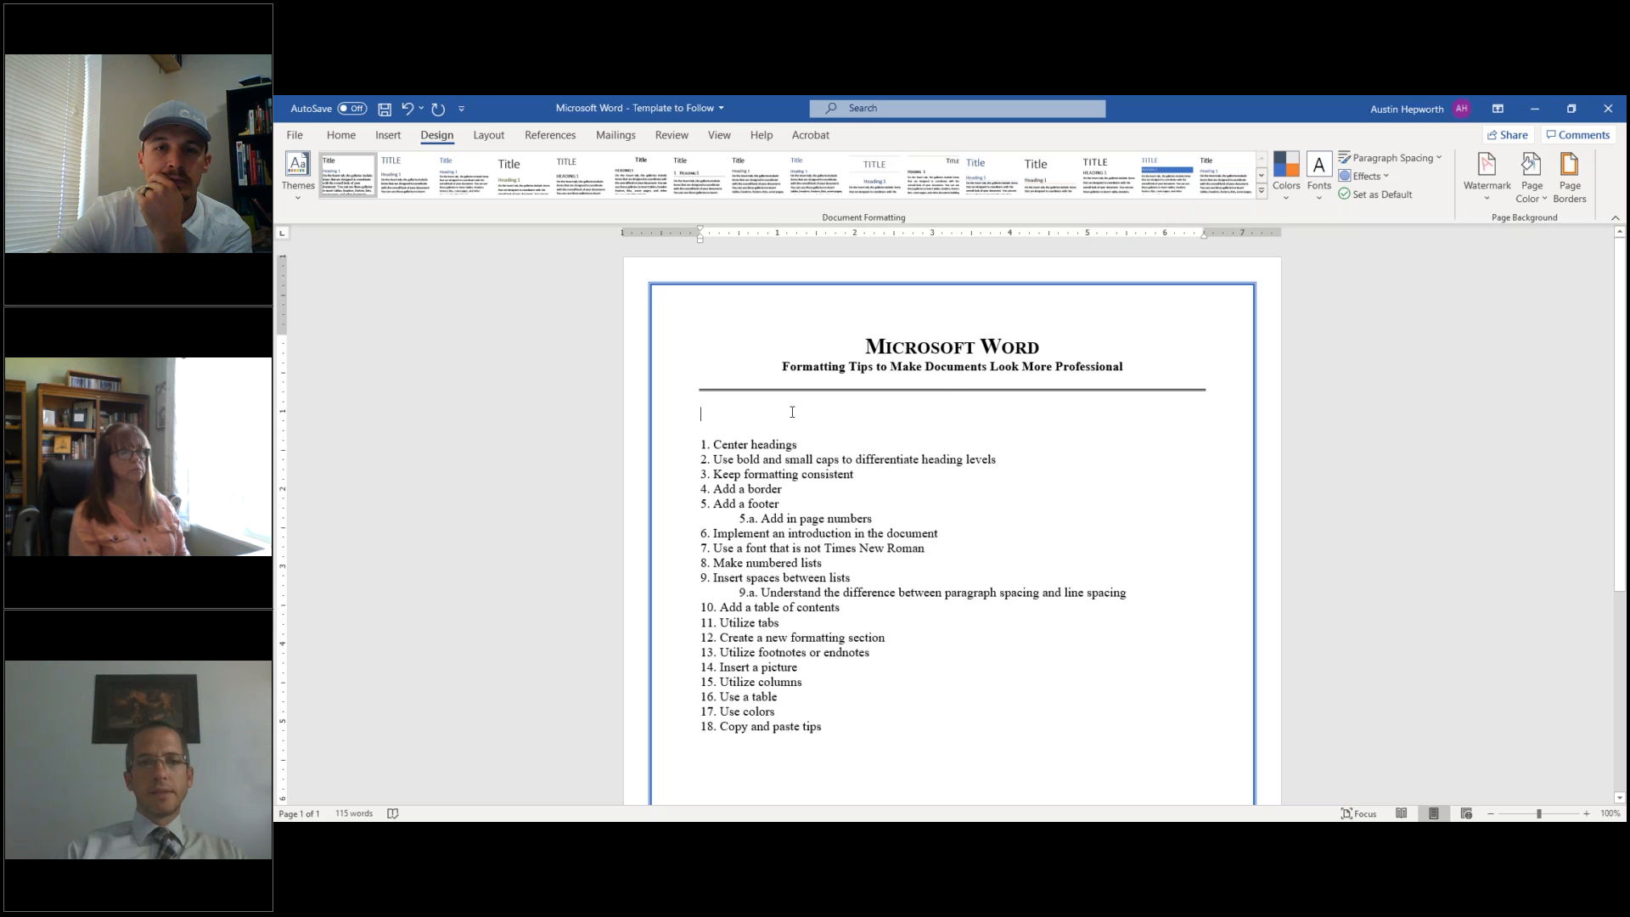
key(Delete)
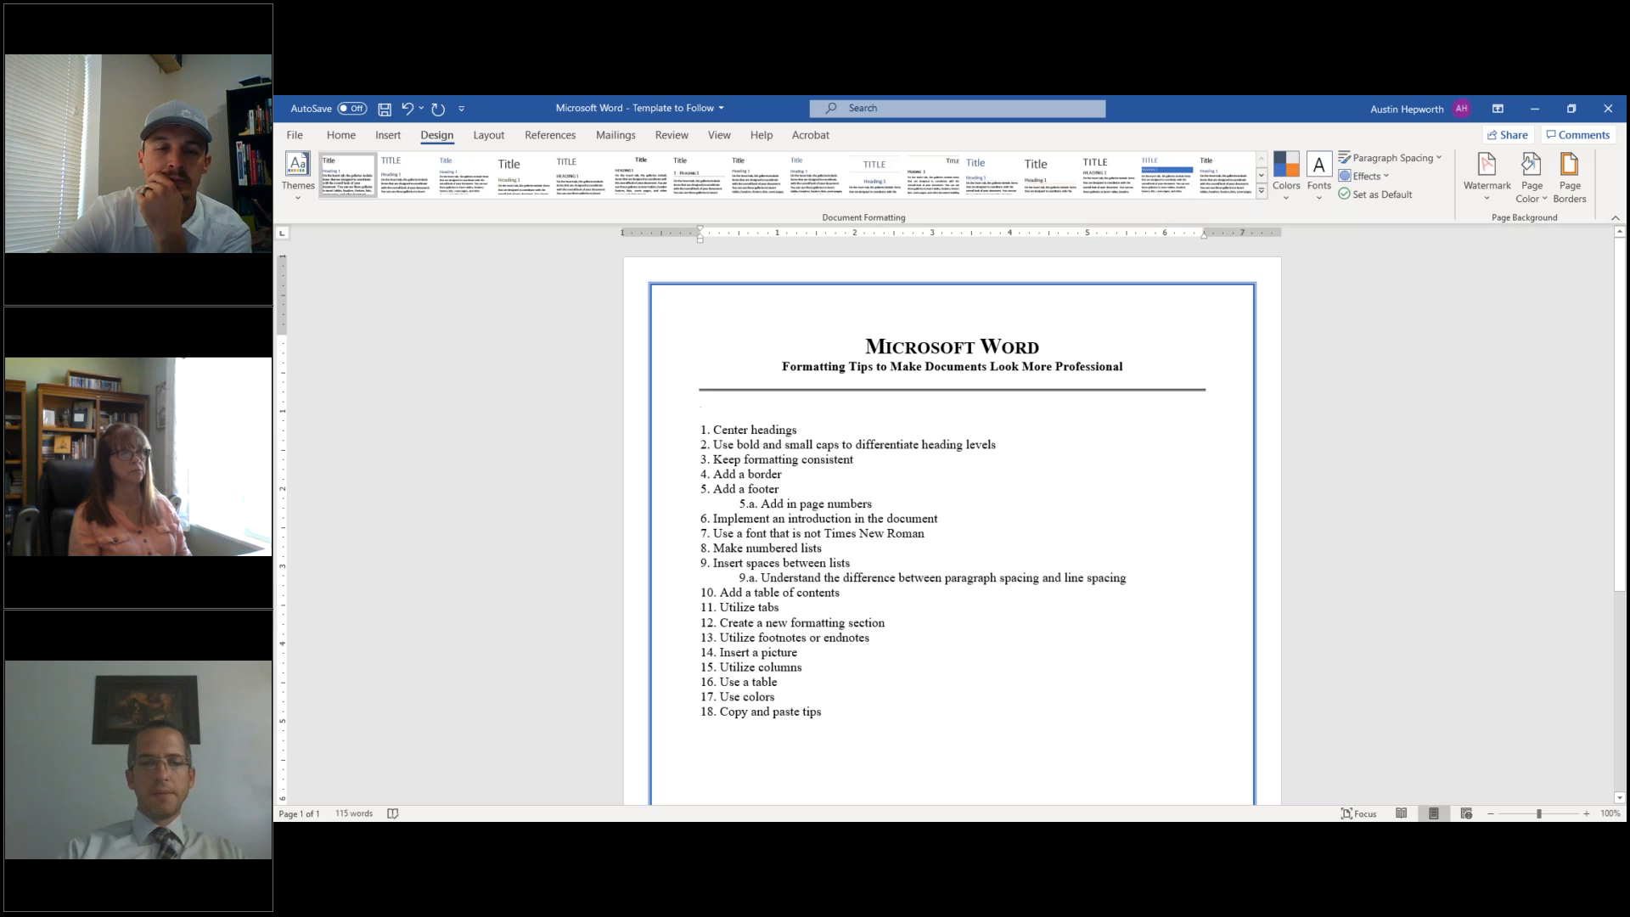
key(Delete)
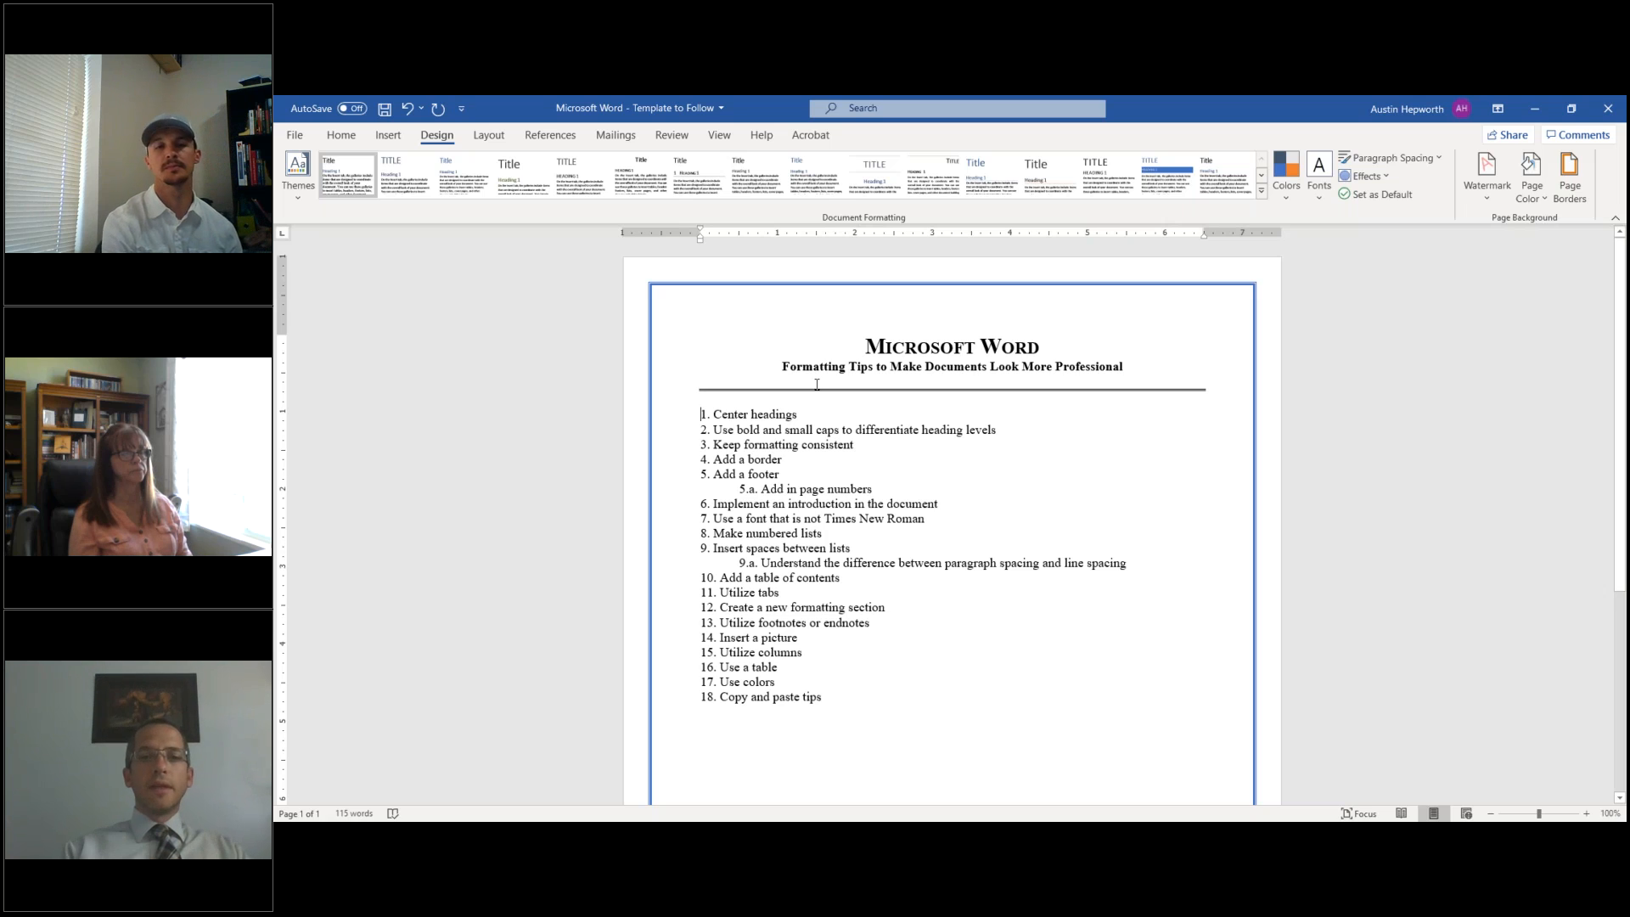
scroll(646, 591, down, 4)
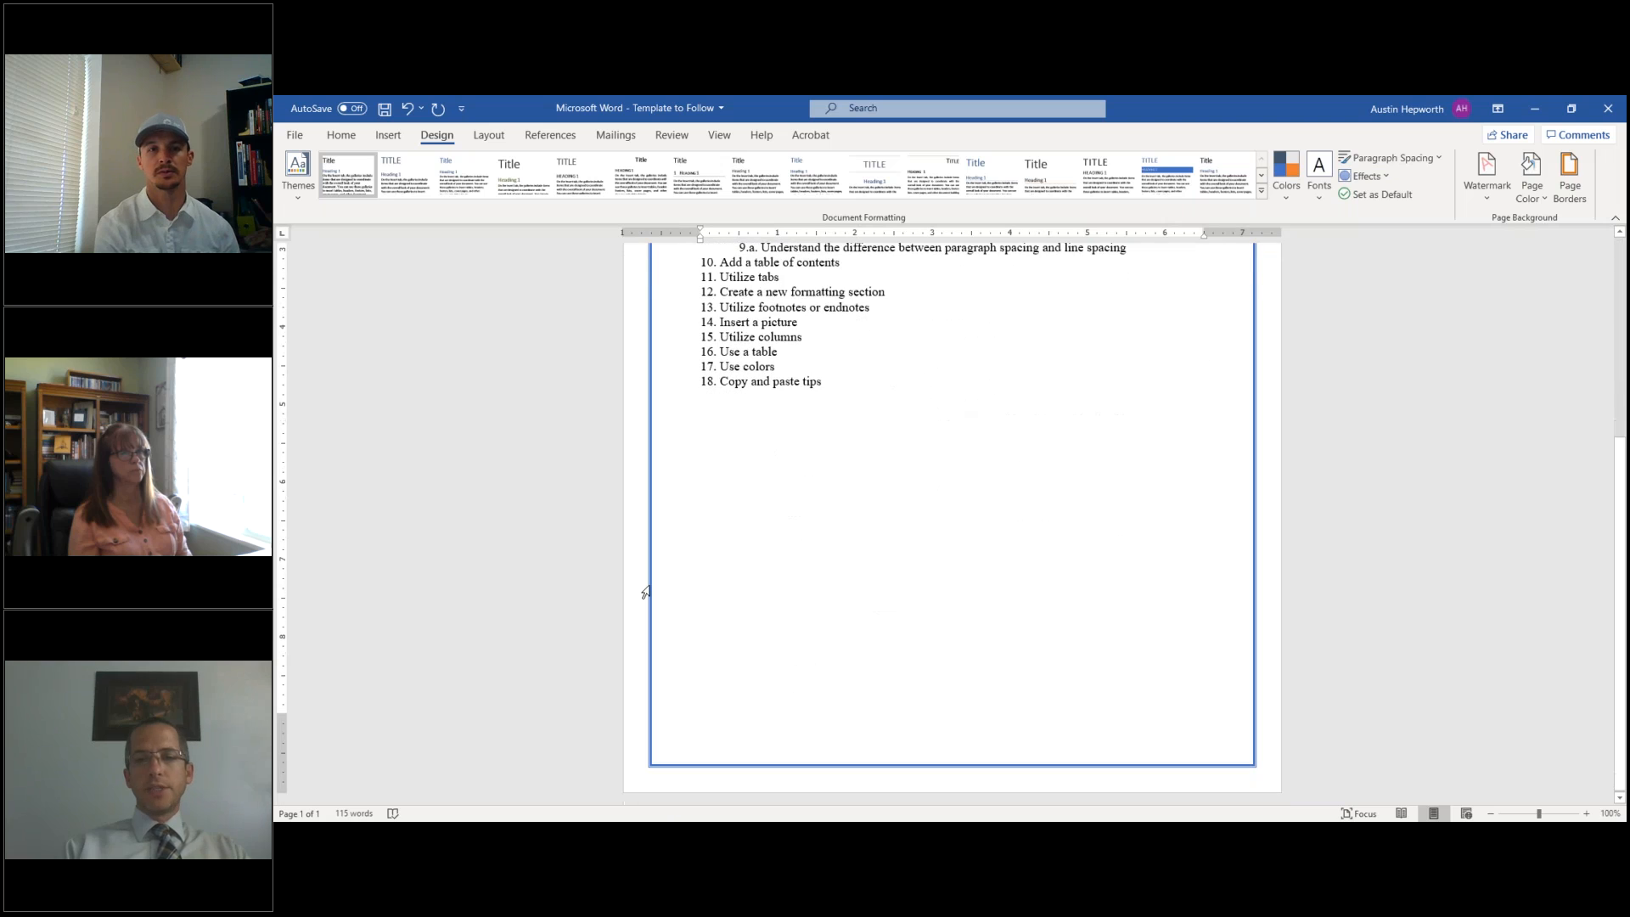
scroll(645, 592, up, 3)
scroll(645, 592, up, 1)
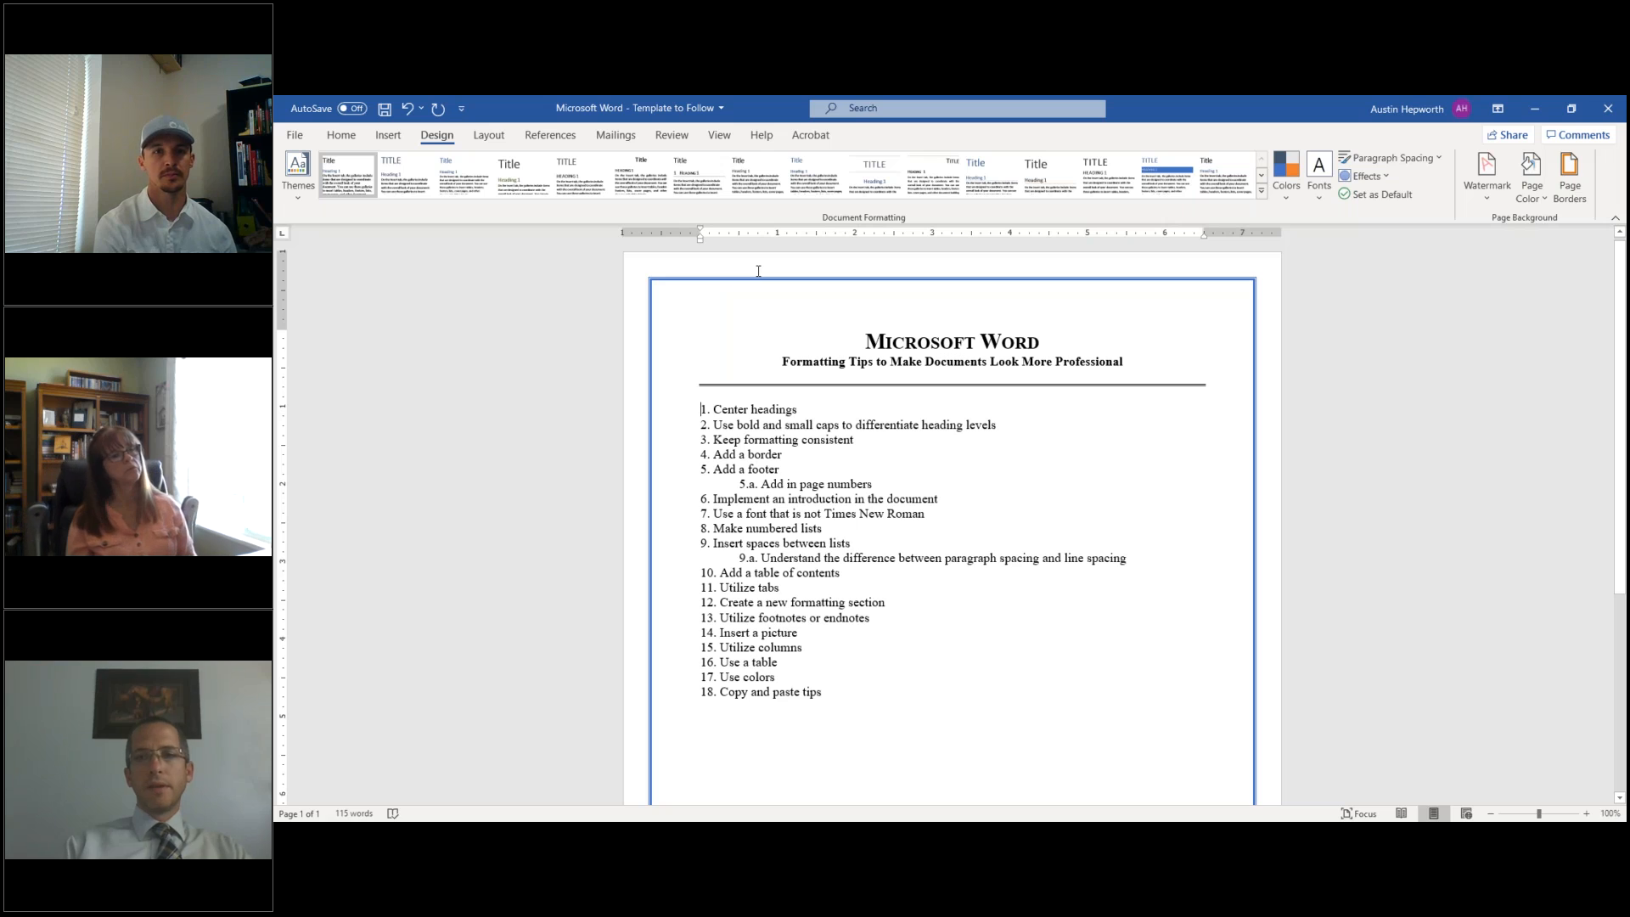
- Widen the blue double-line page border from 2¼ pt to 6 pt
click(1570, 182)
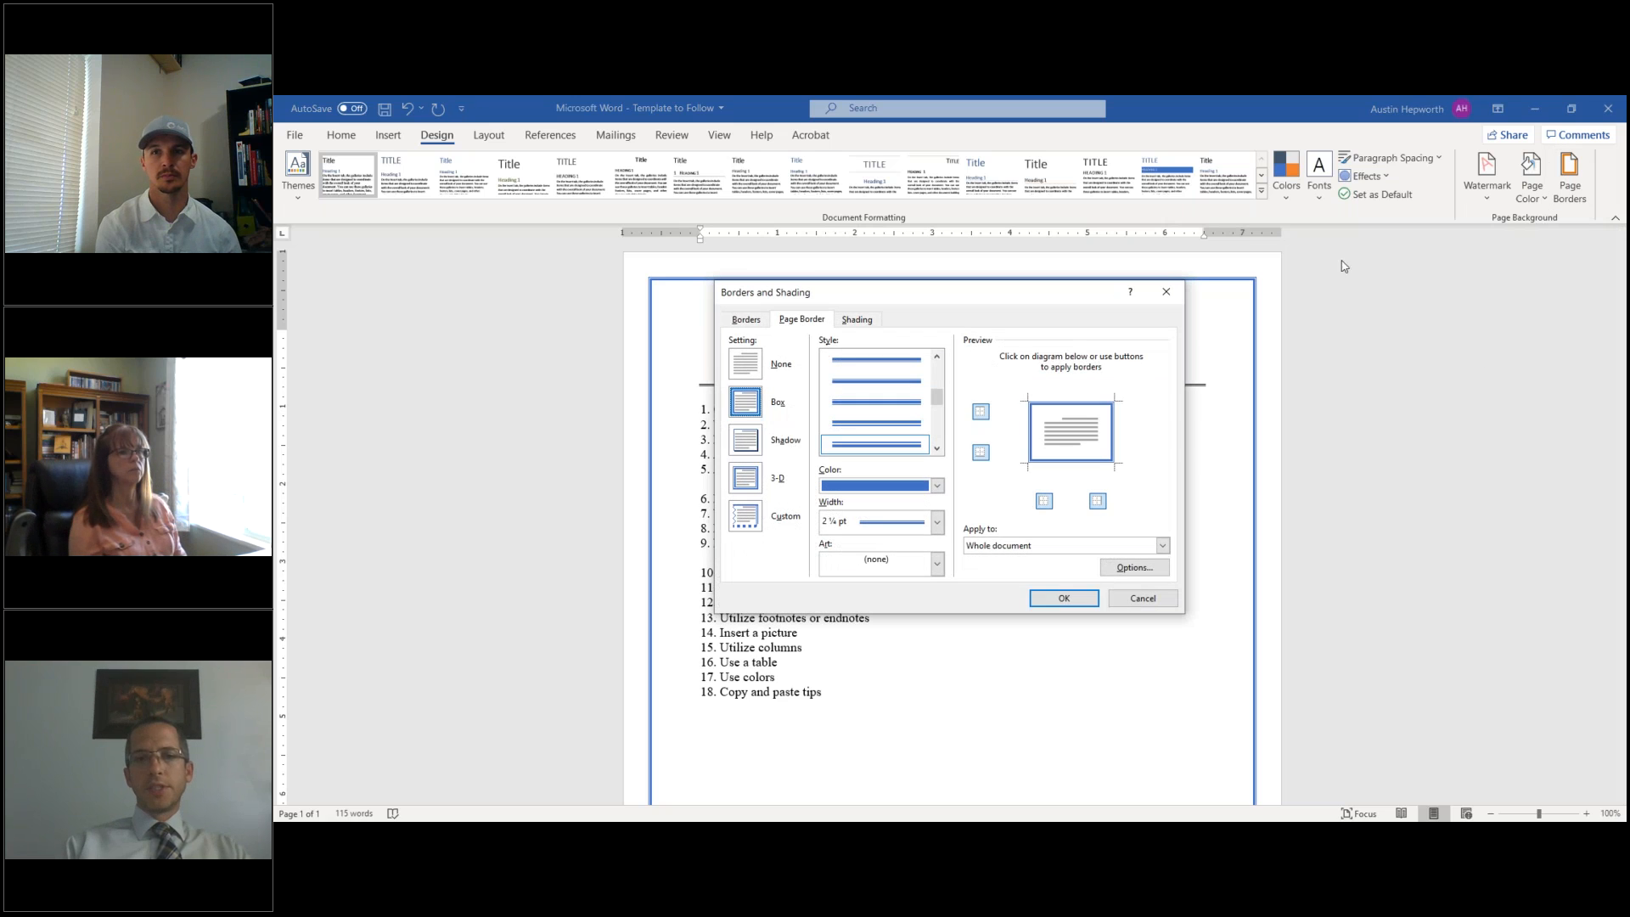
click(939, 523)
click(889, 716)
click(1063, 598)
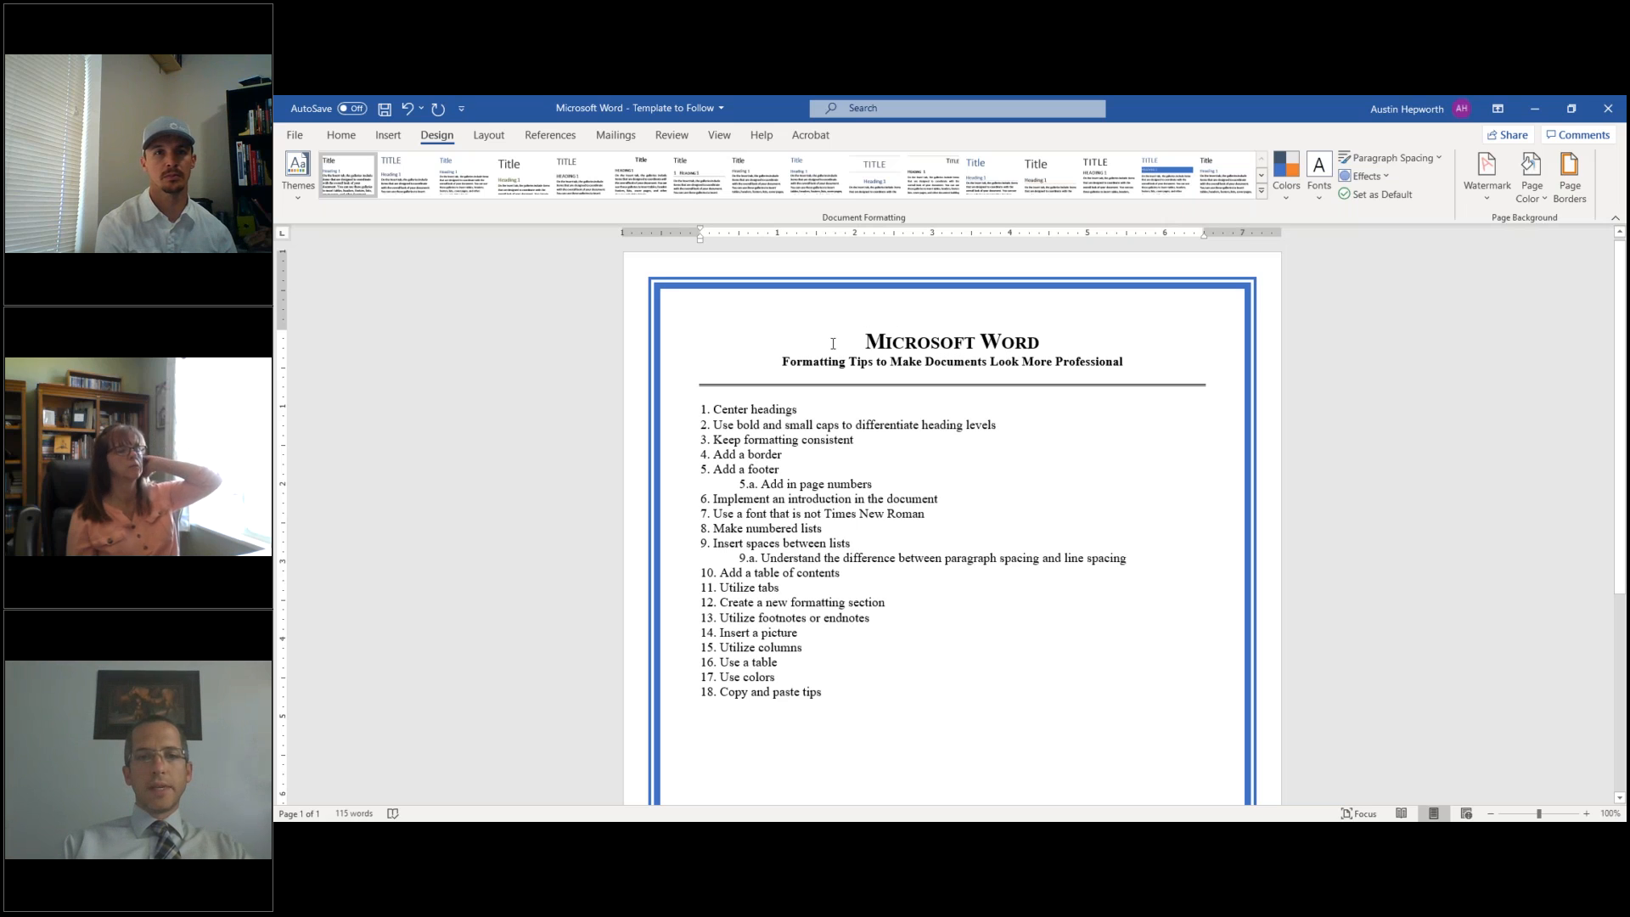
scroll(861, 417, down, 1)
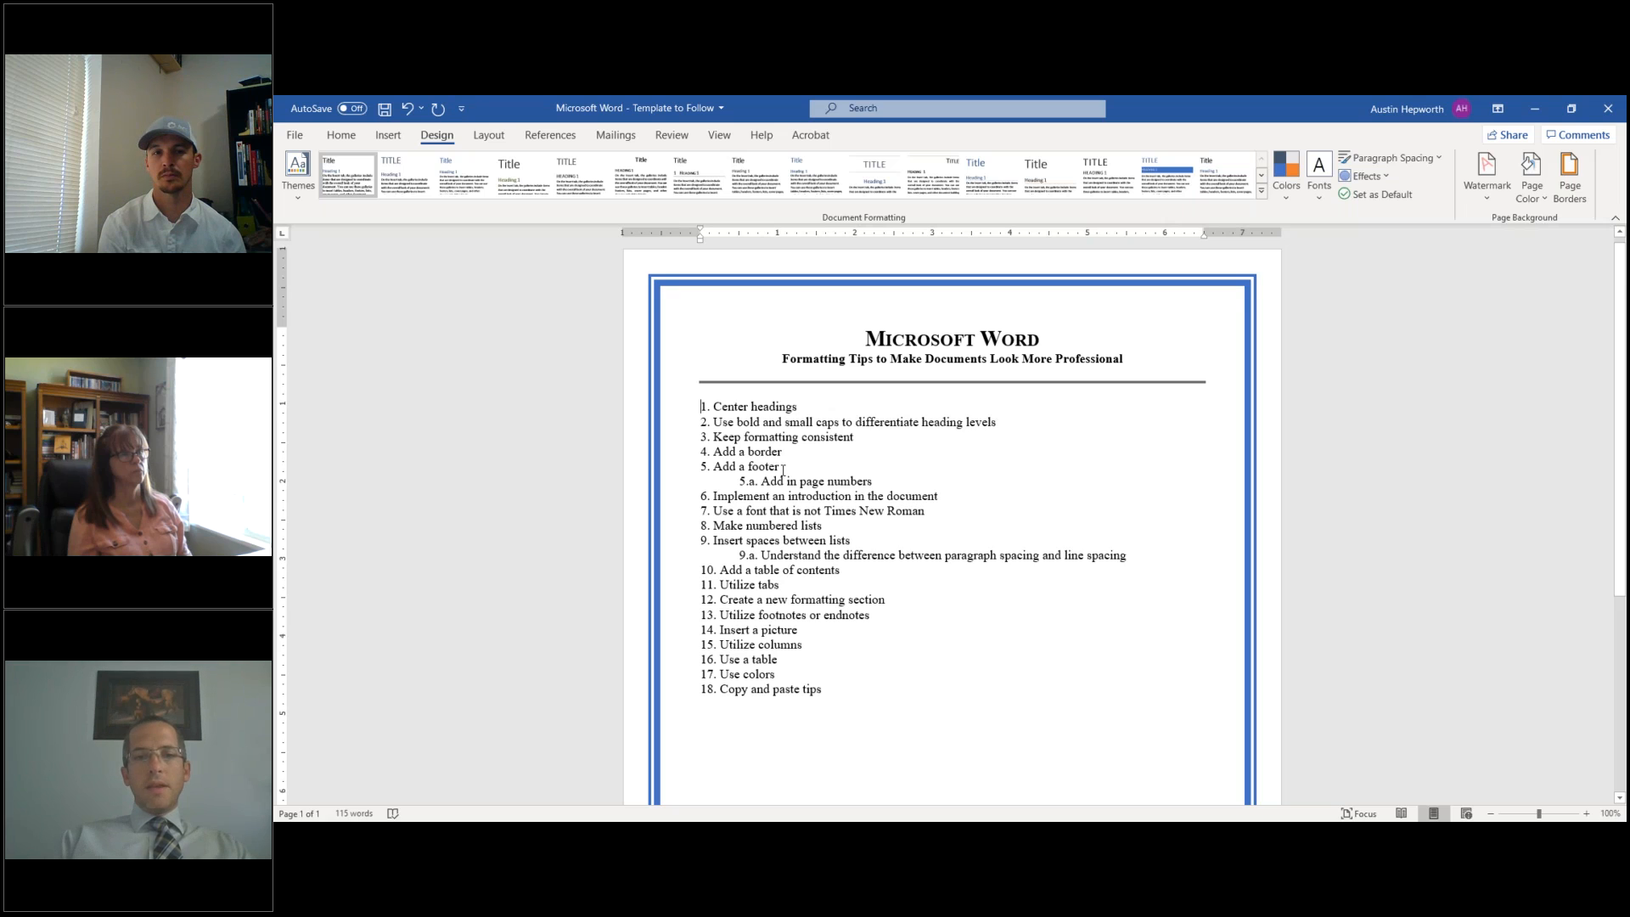
scroll(783, 470, down, 7)
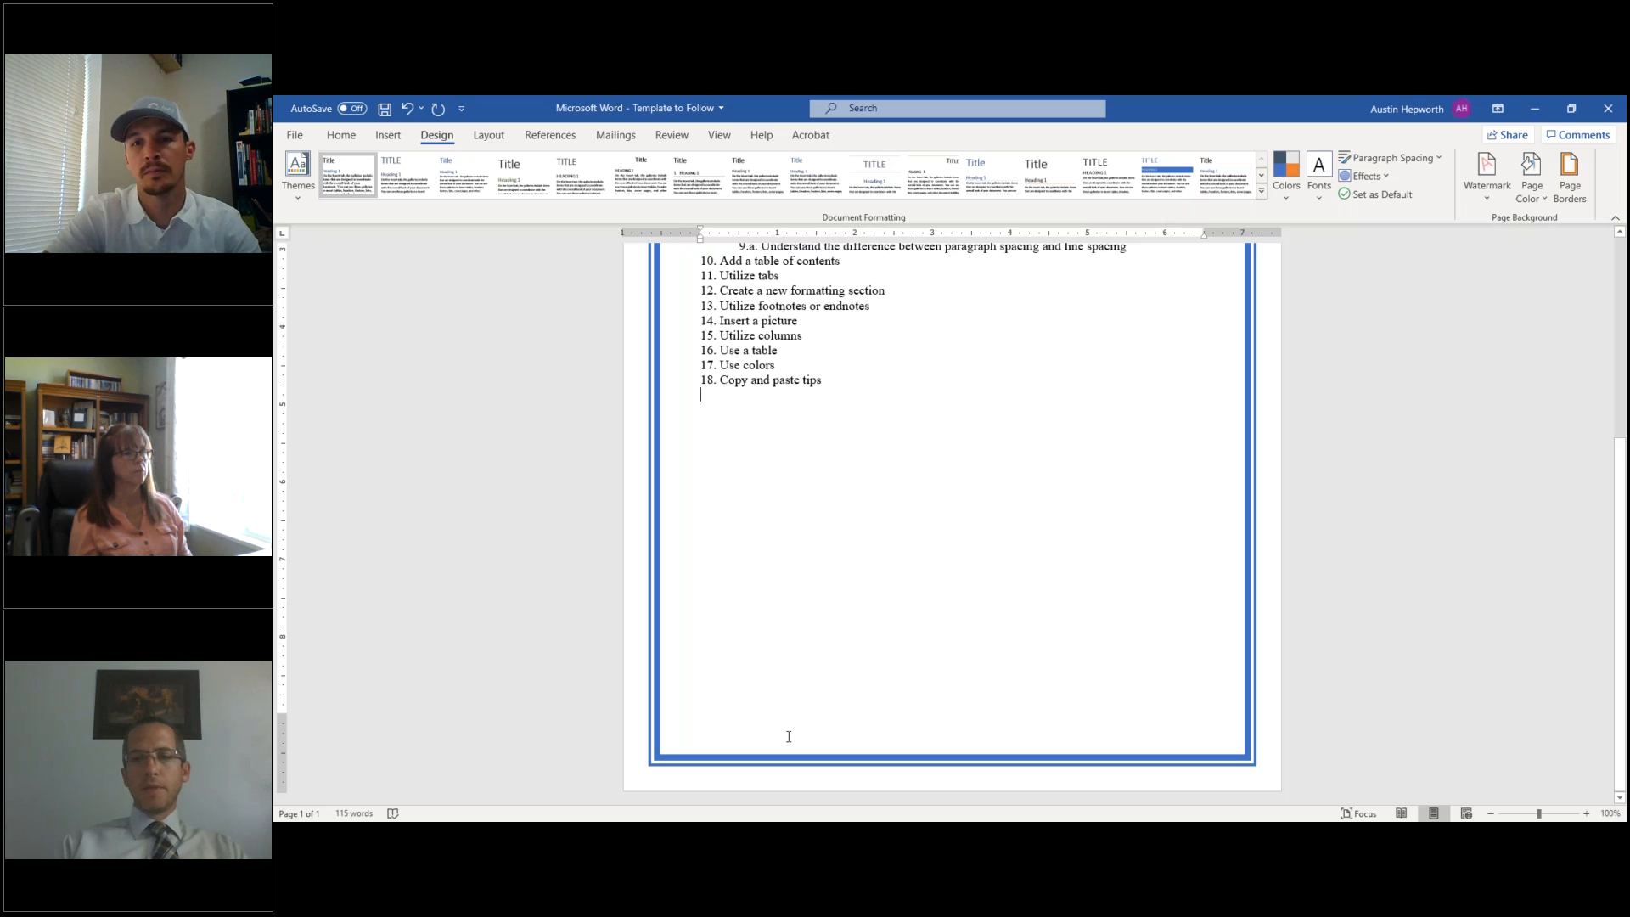
double_click(789, 736)
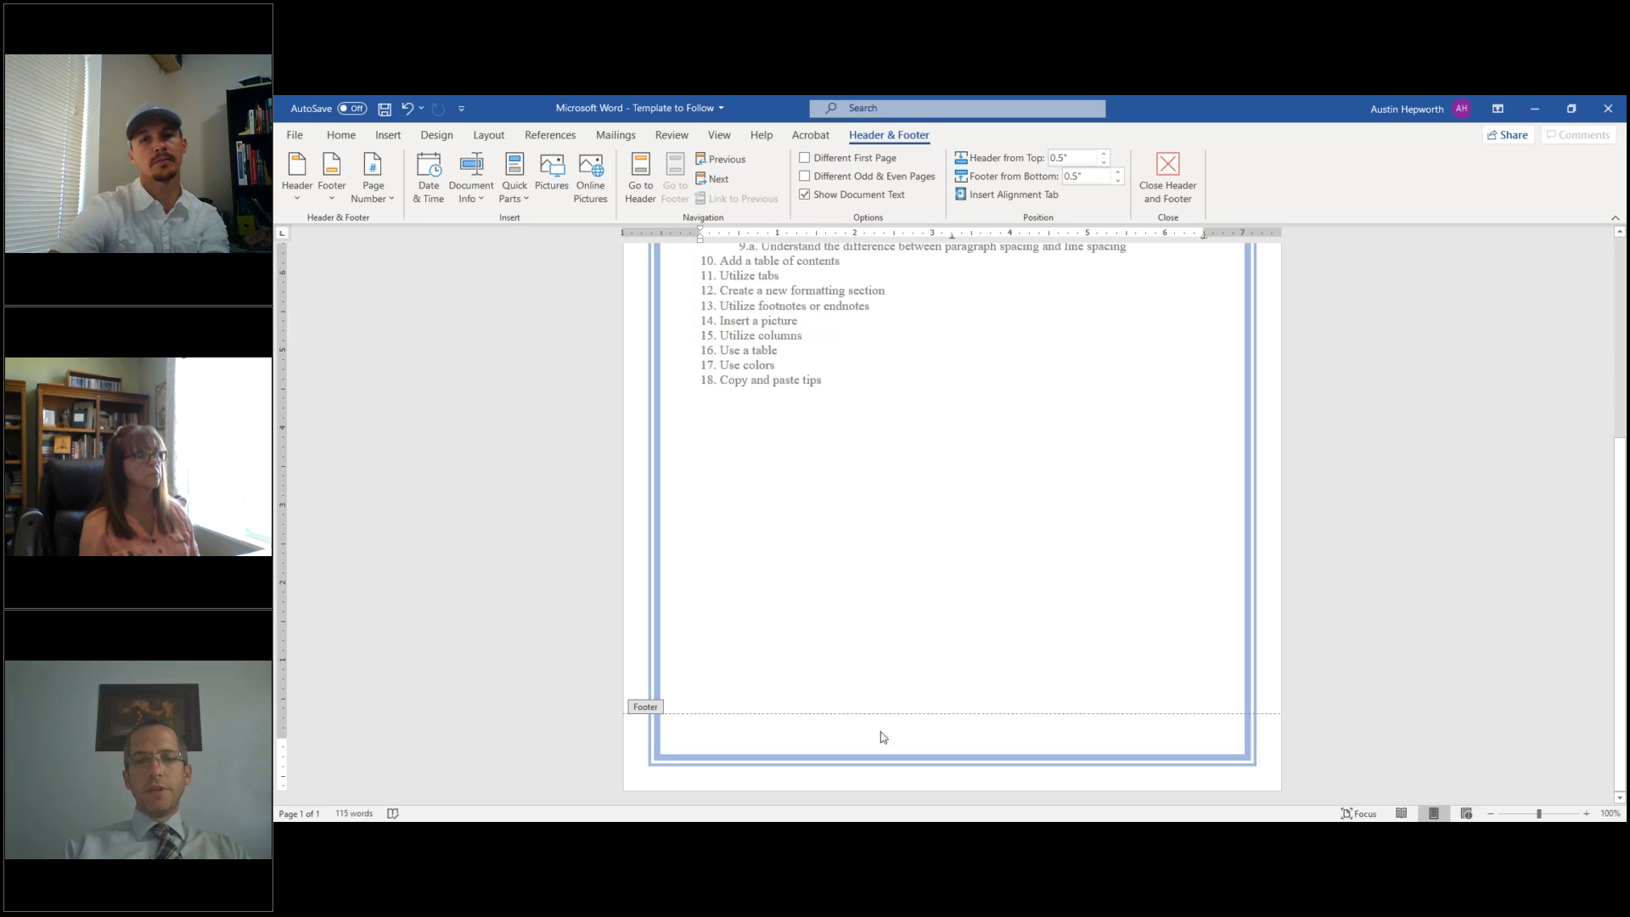
key(ctrl+e)
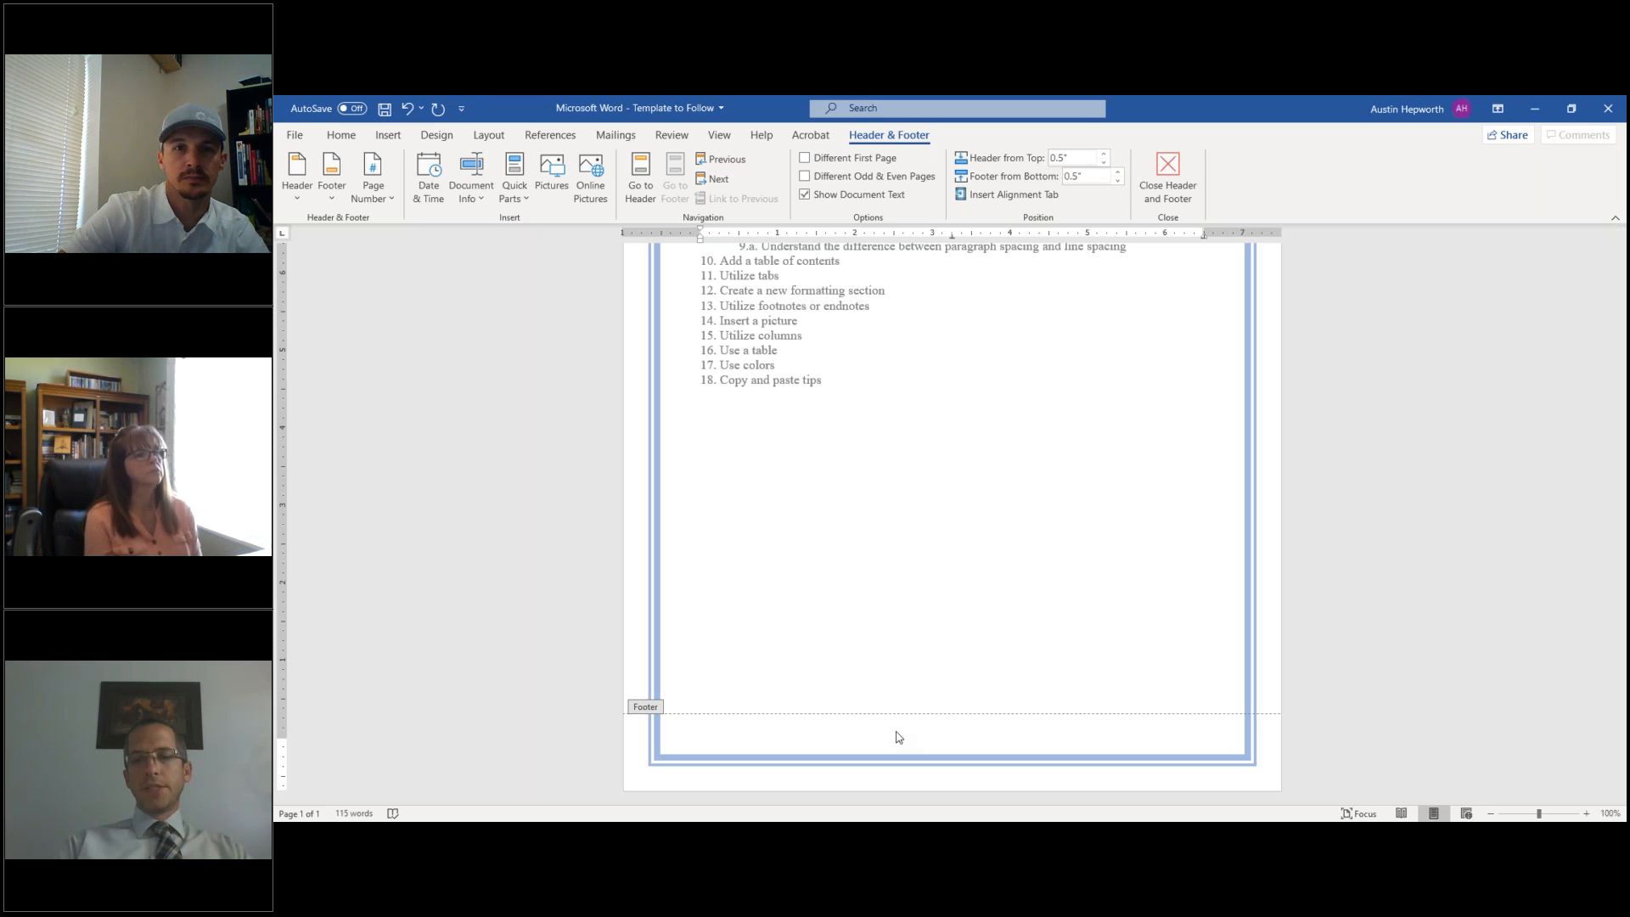
text(www.Believei)
key(BackSpace)
text(IS.com)
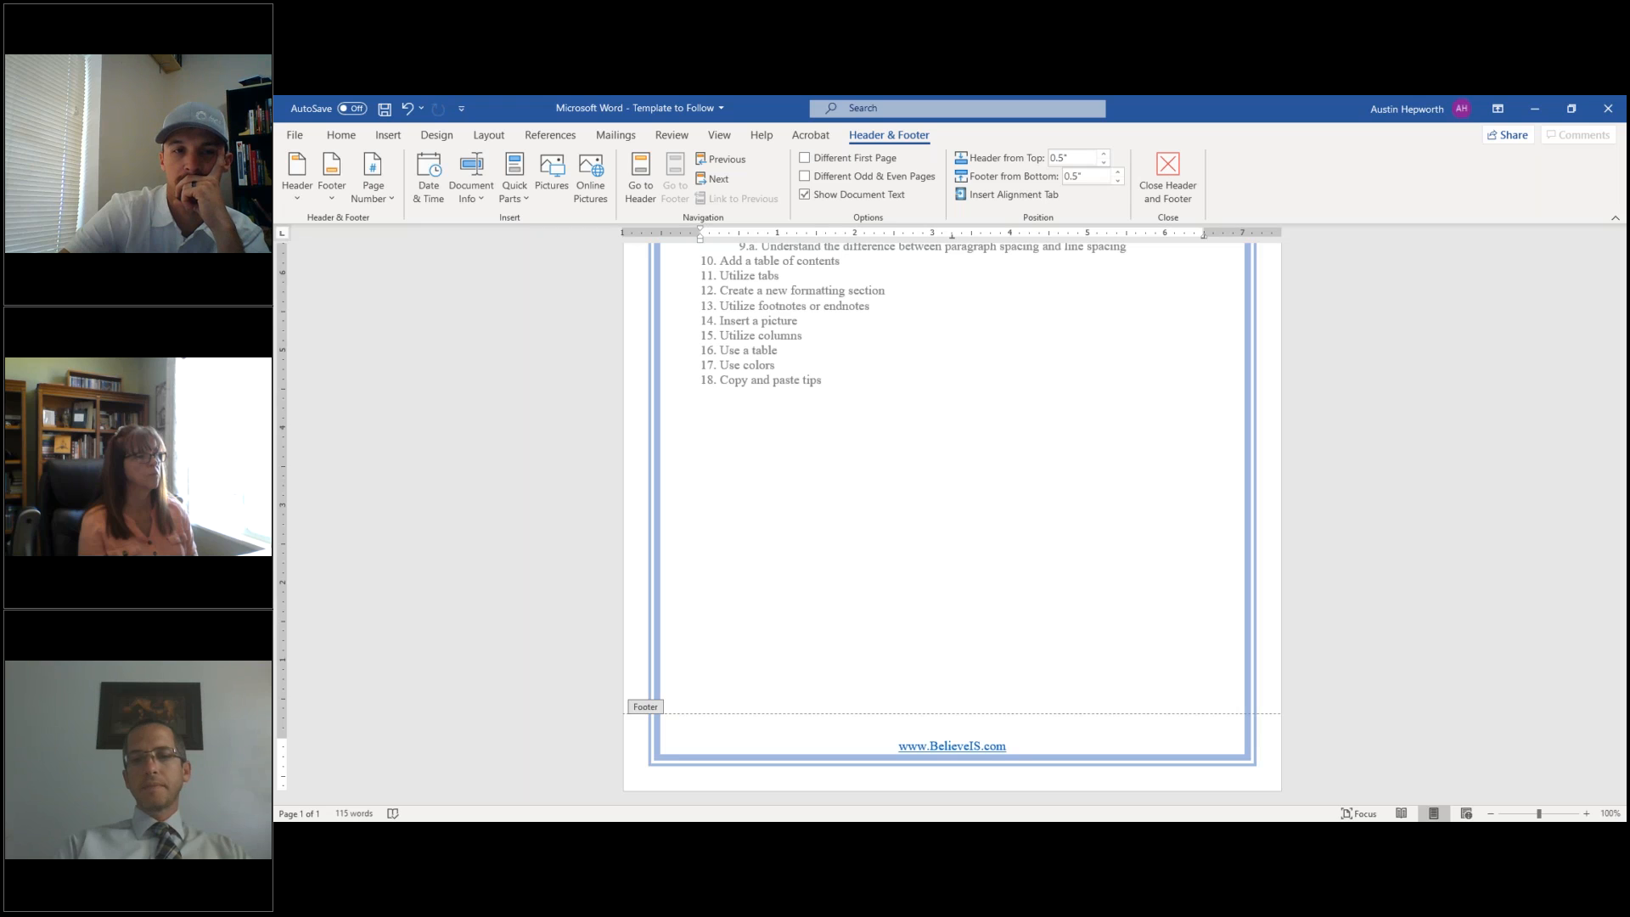
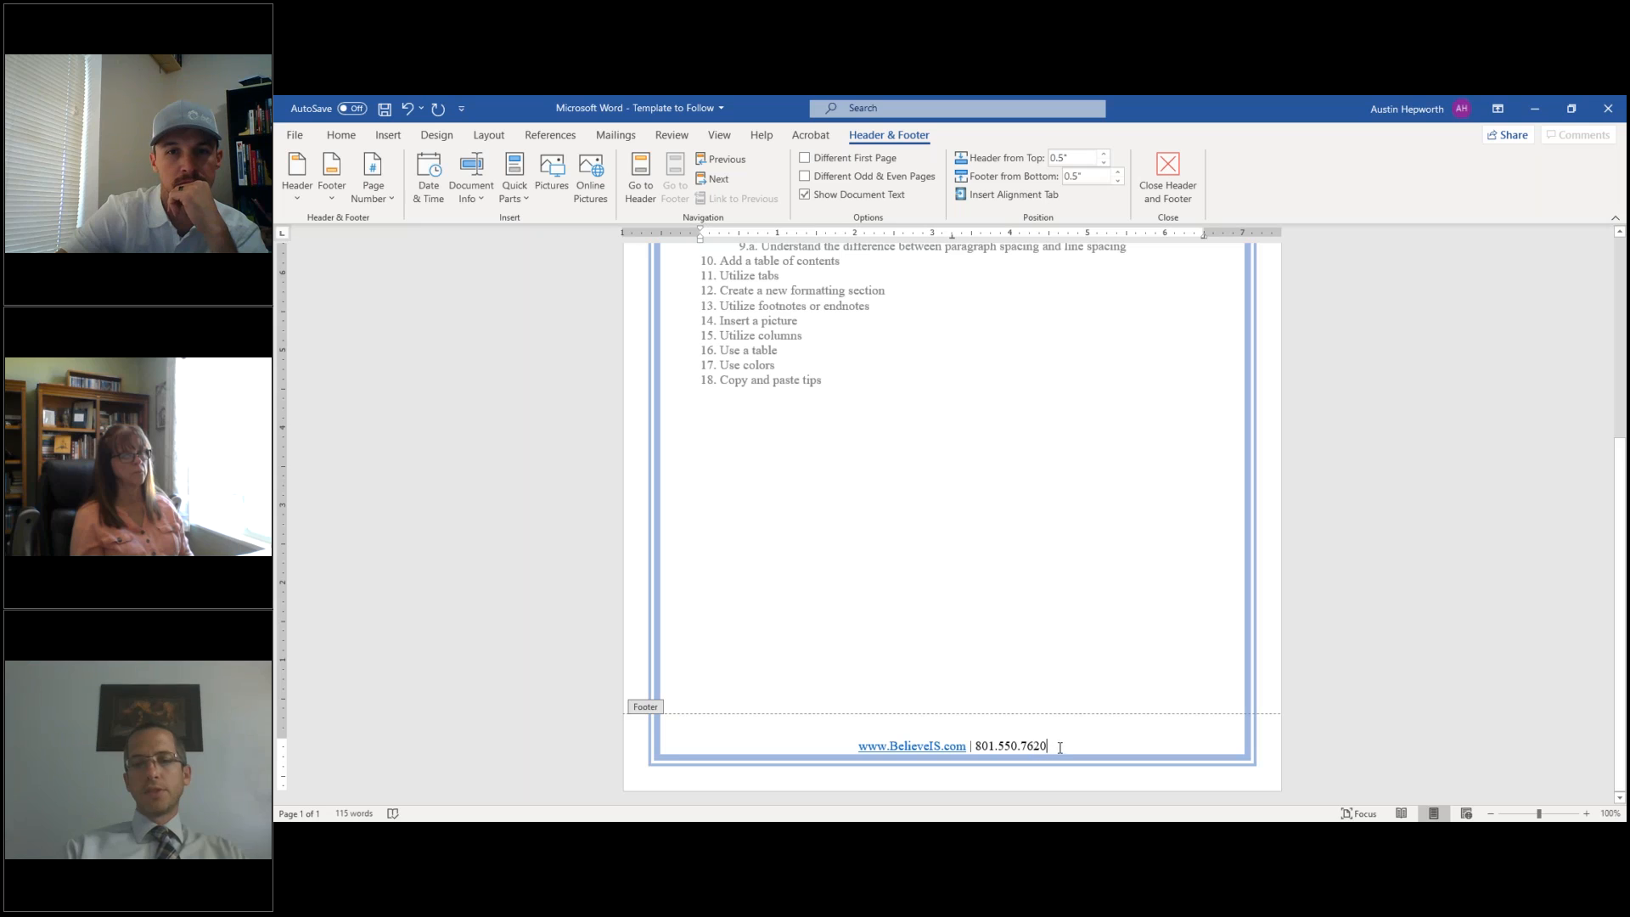
key(Return)
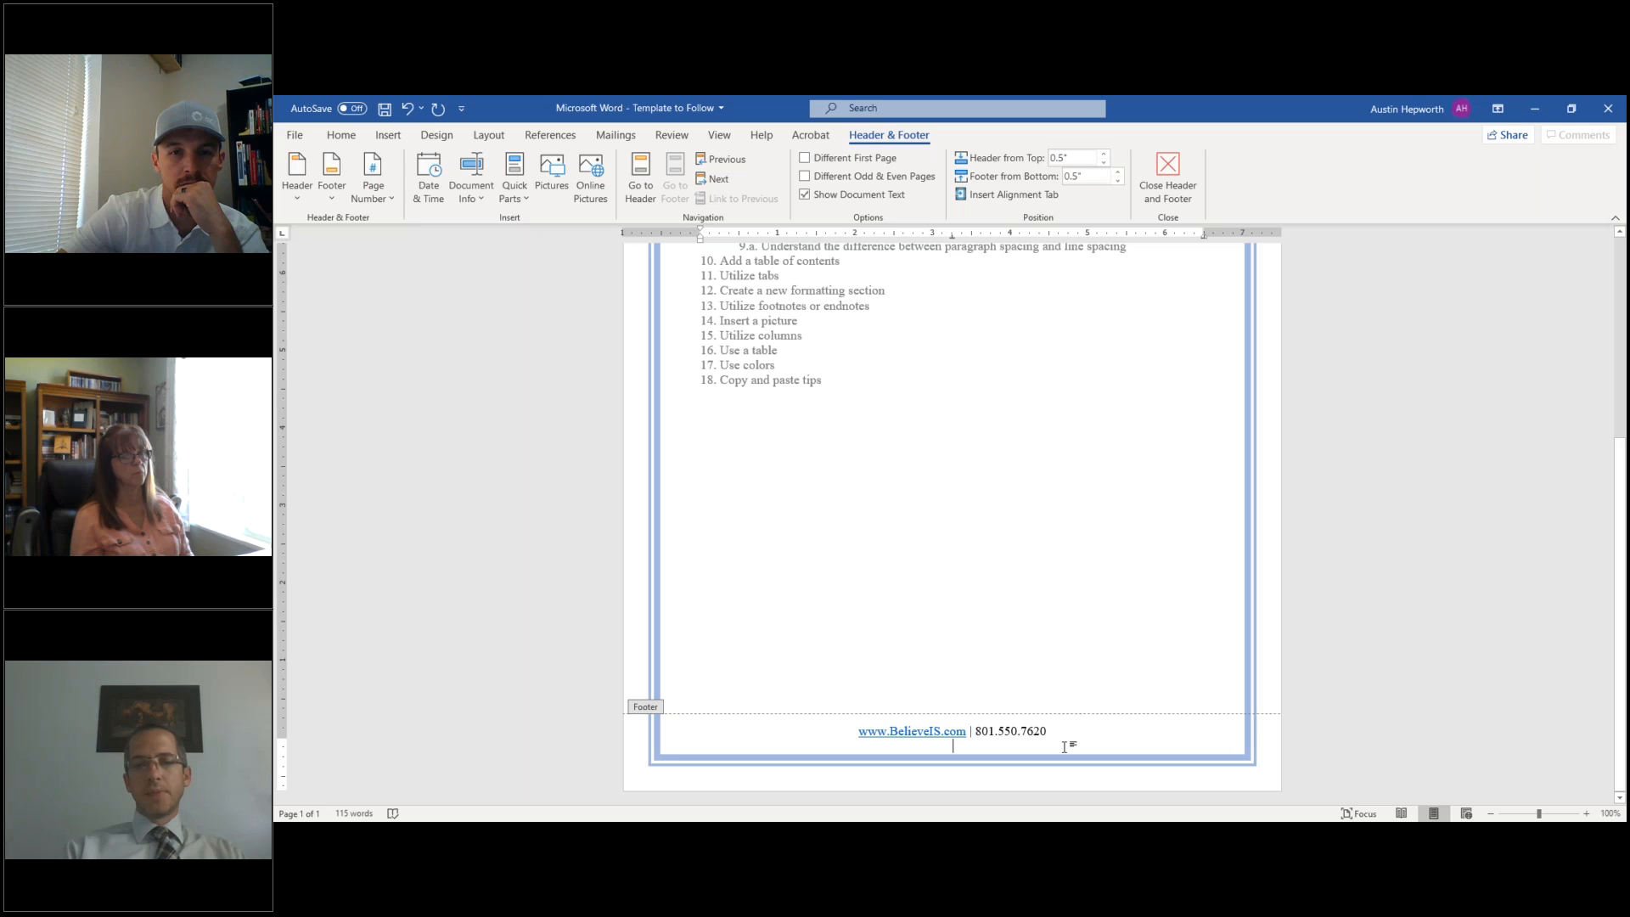
- Insert an underscore rule line above the footer's website and phone text
click(857, 727)
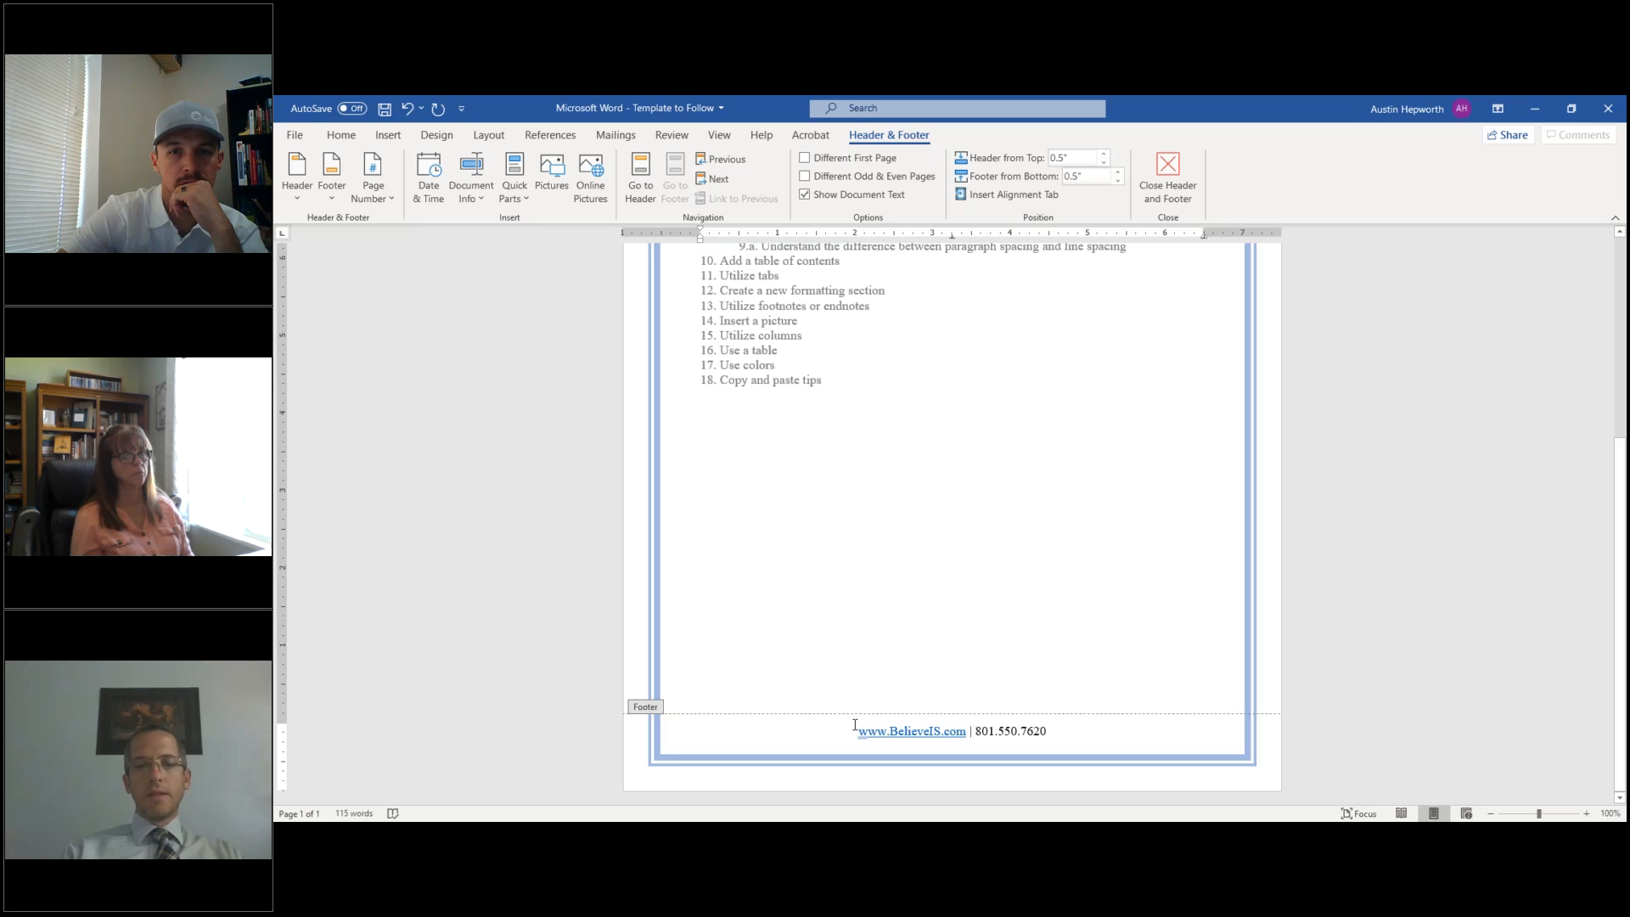
key(Return)
key(Up)
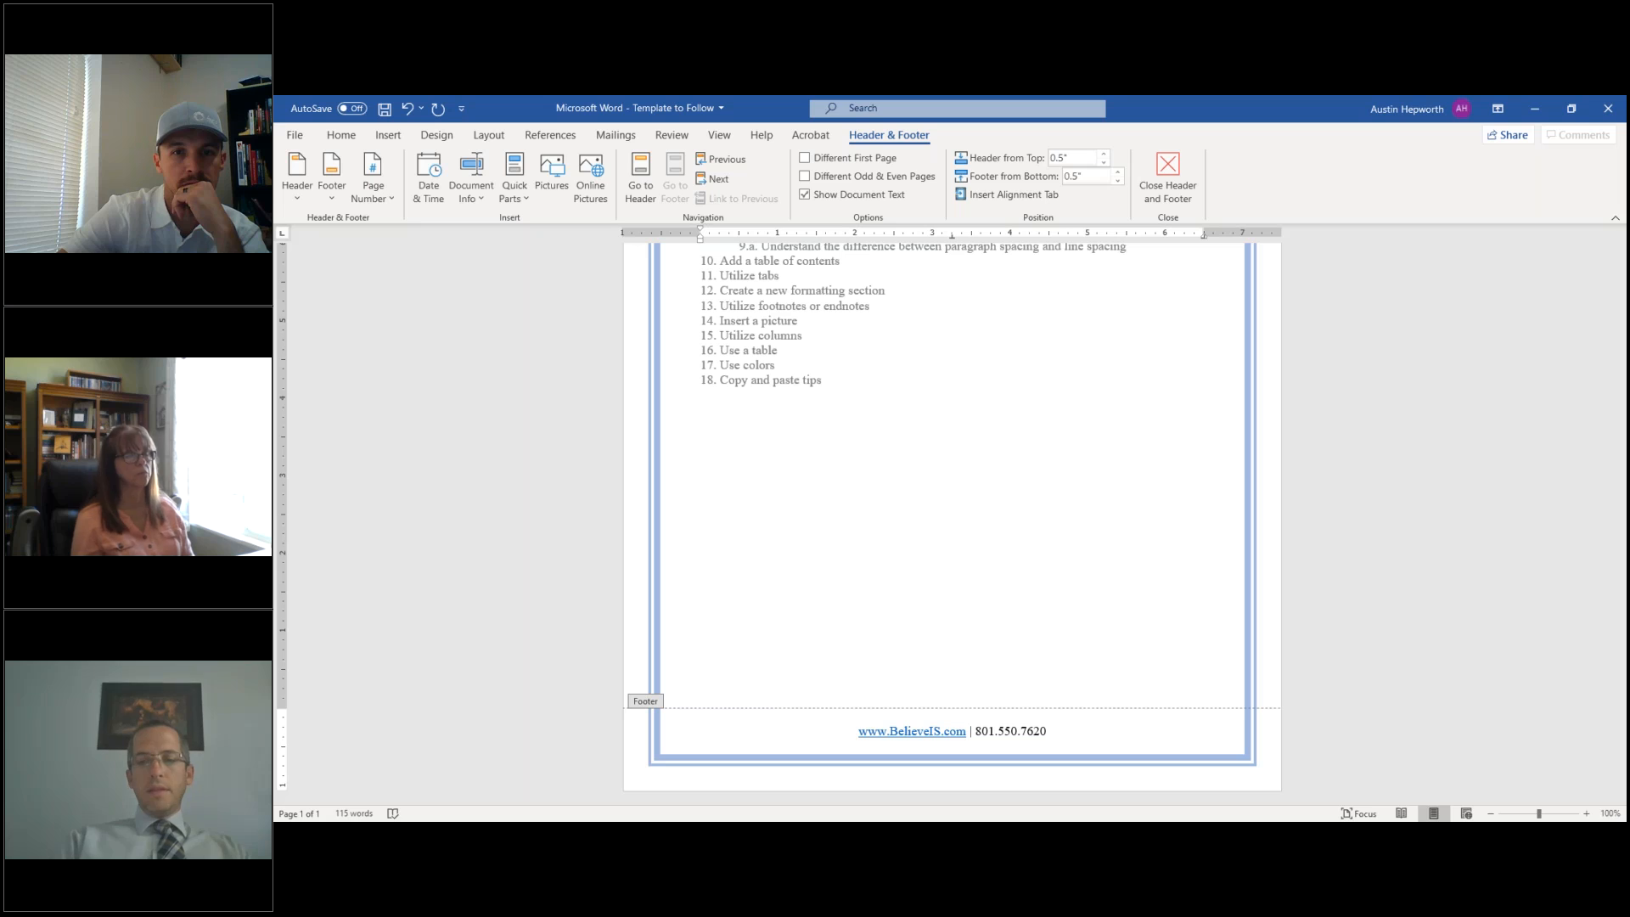
text(___________)
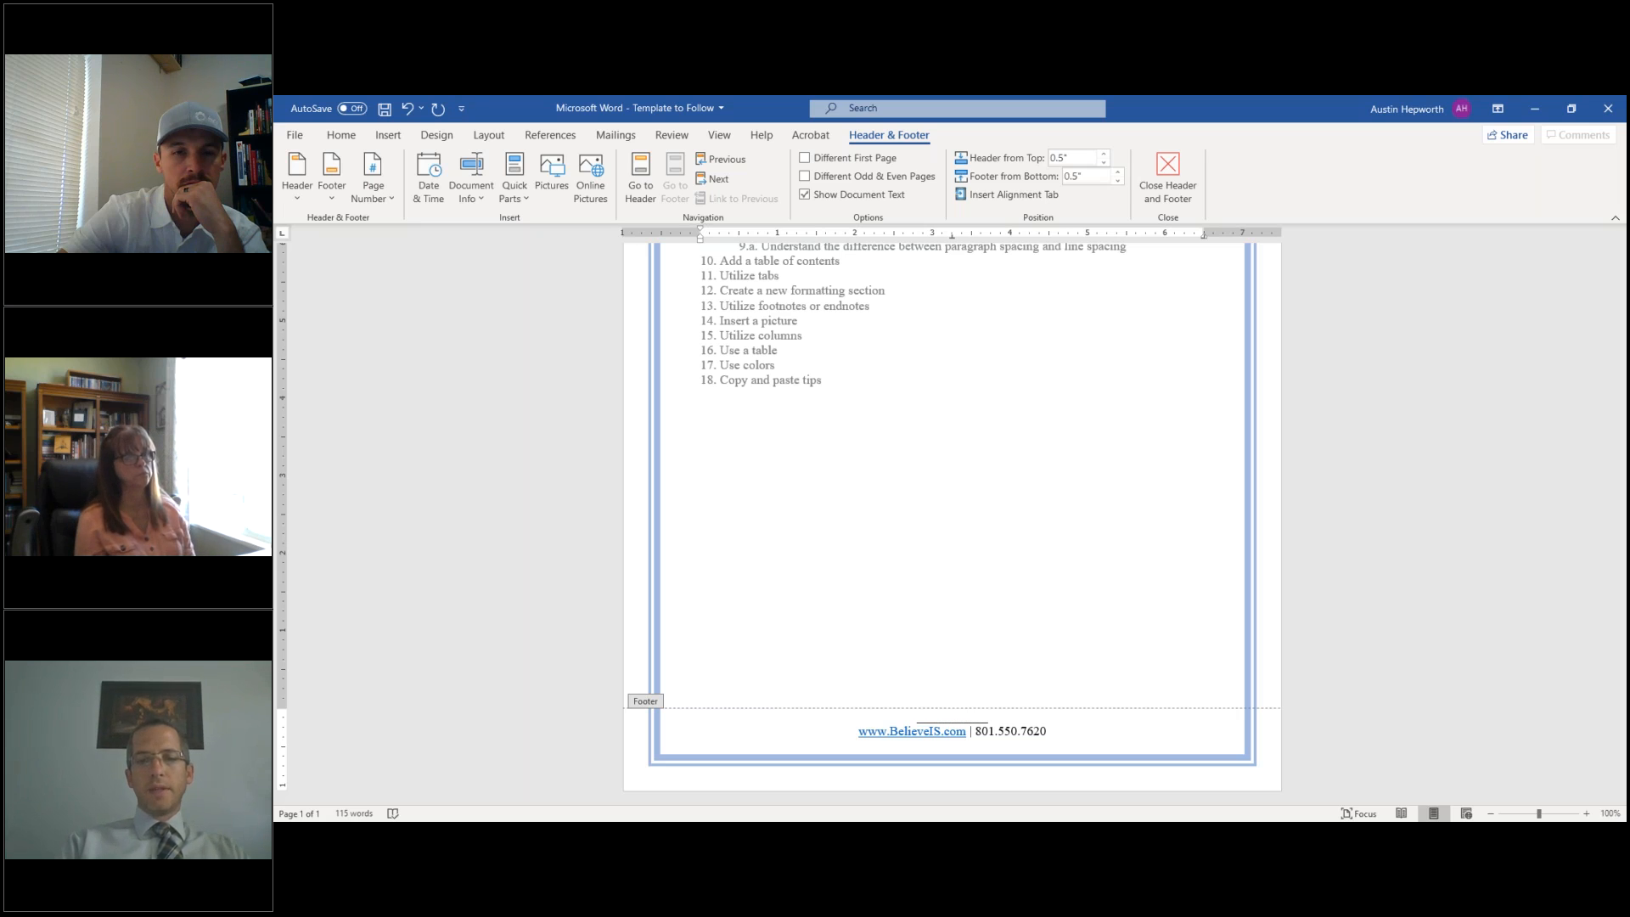
key(Return)
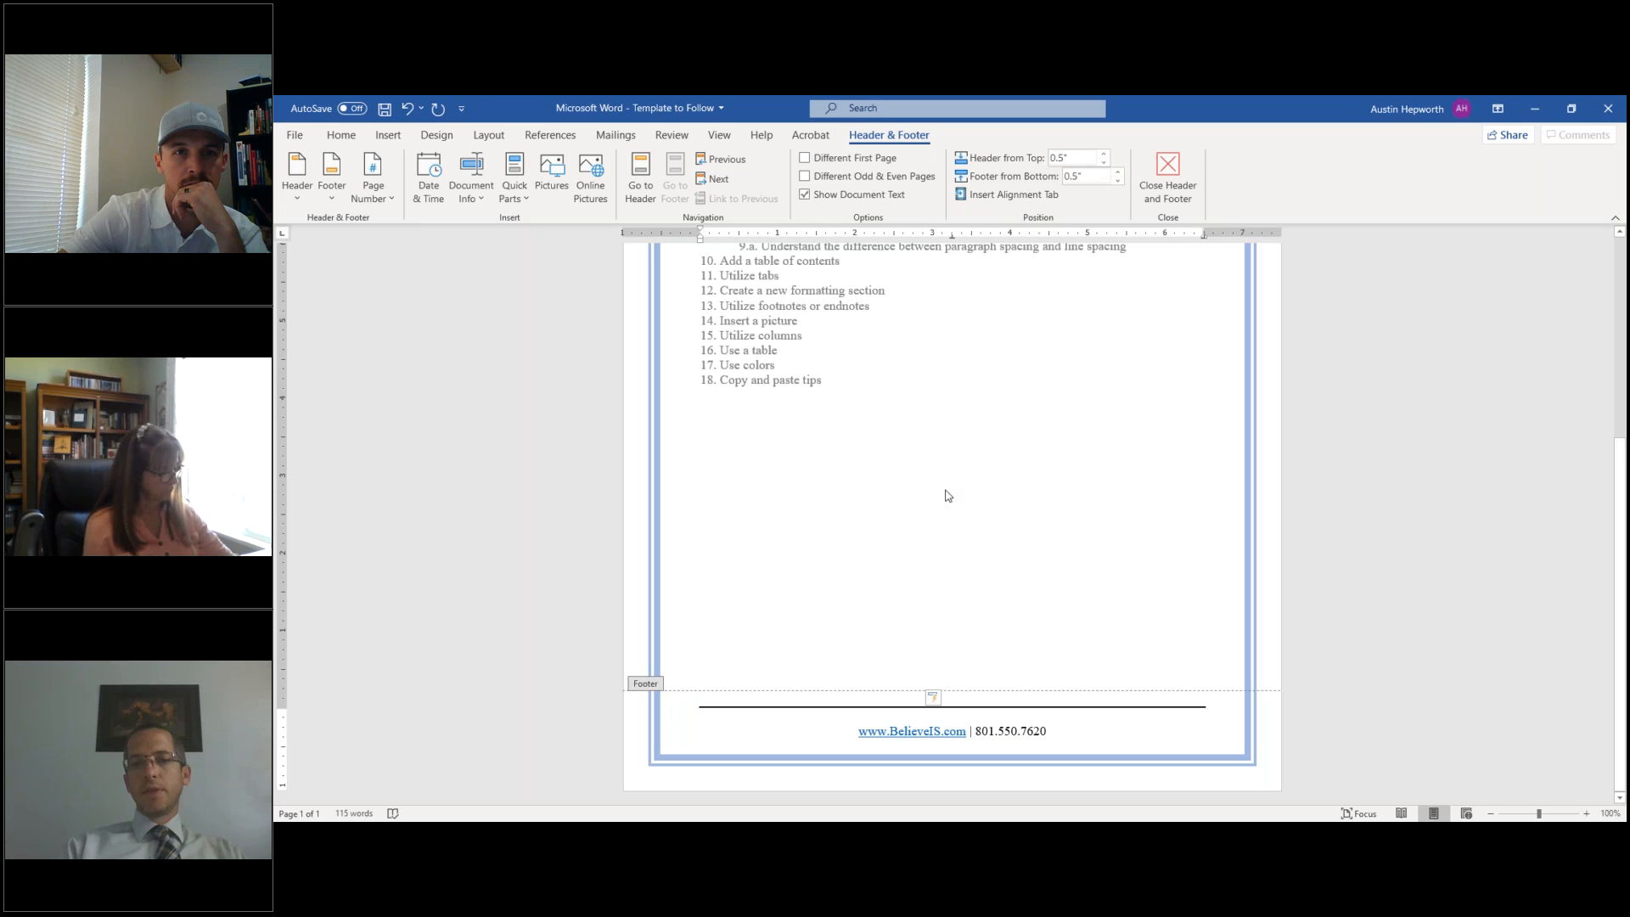
- Close footer editing and return to the document body
click(1177, 180)
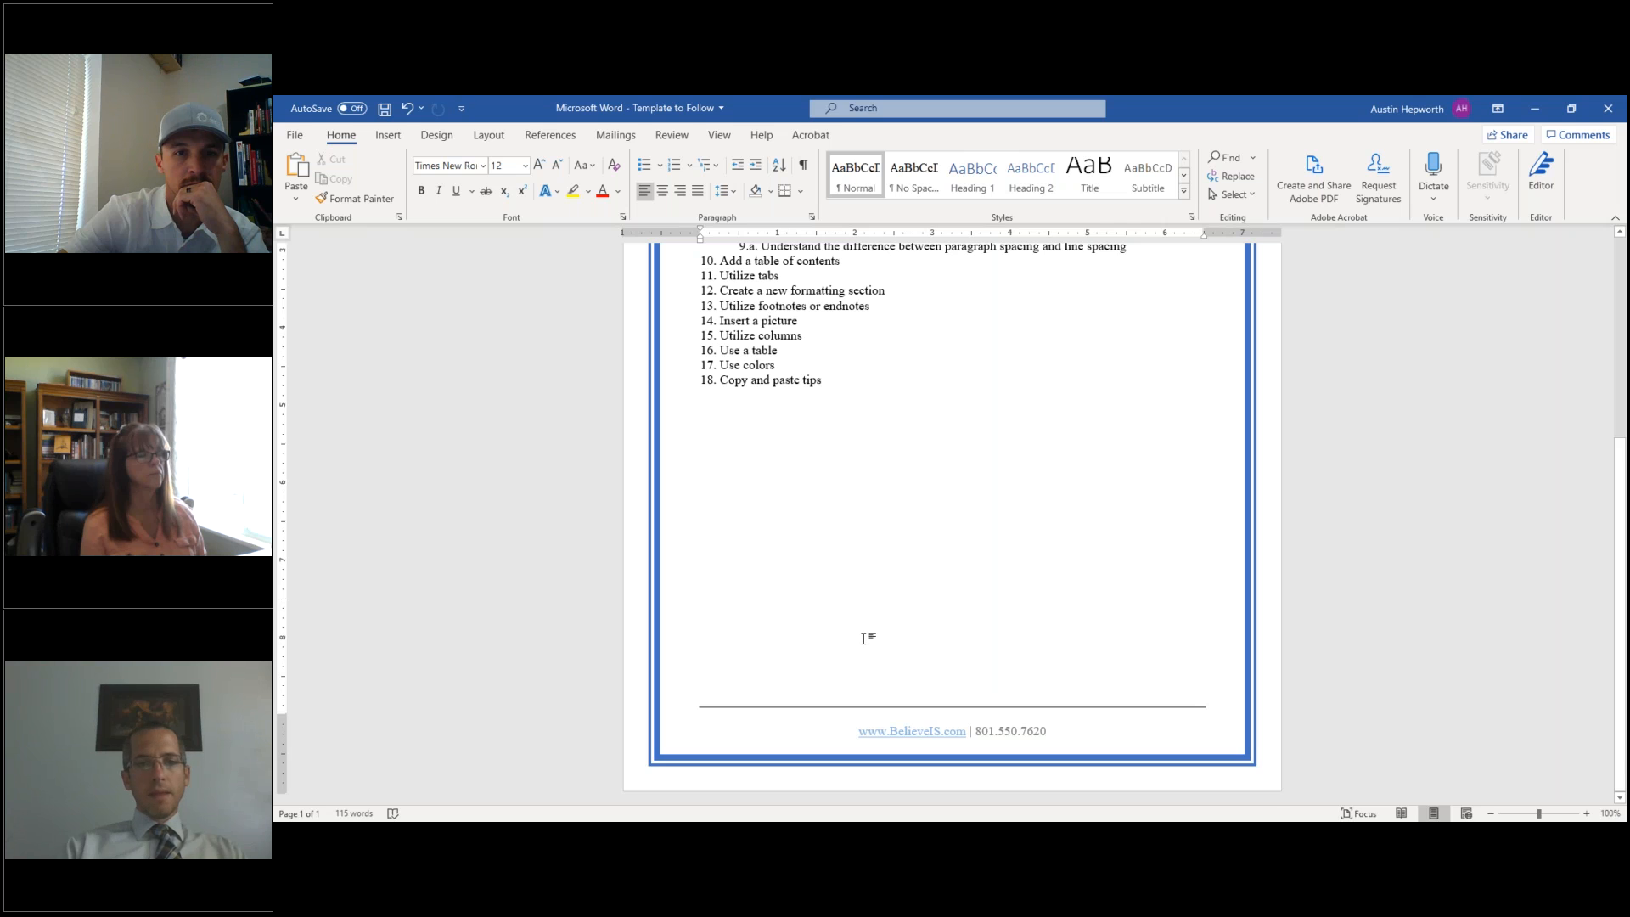
scroll(864, 639, up, 7)
scroll(864, 639, down, 2)
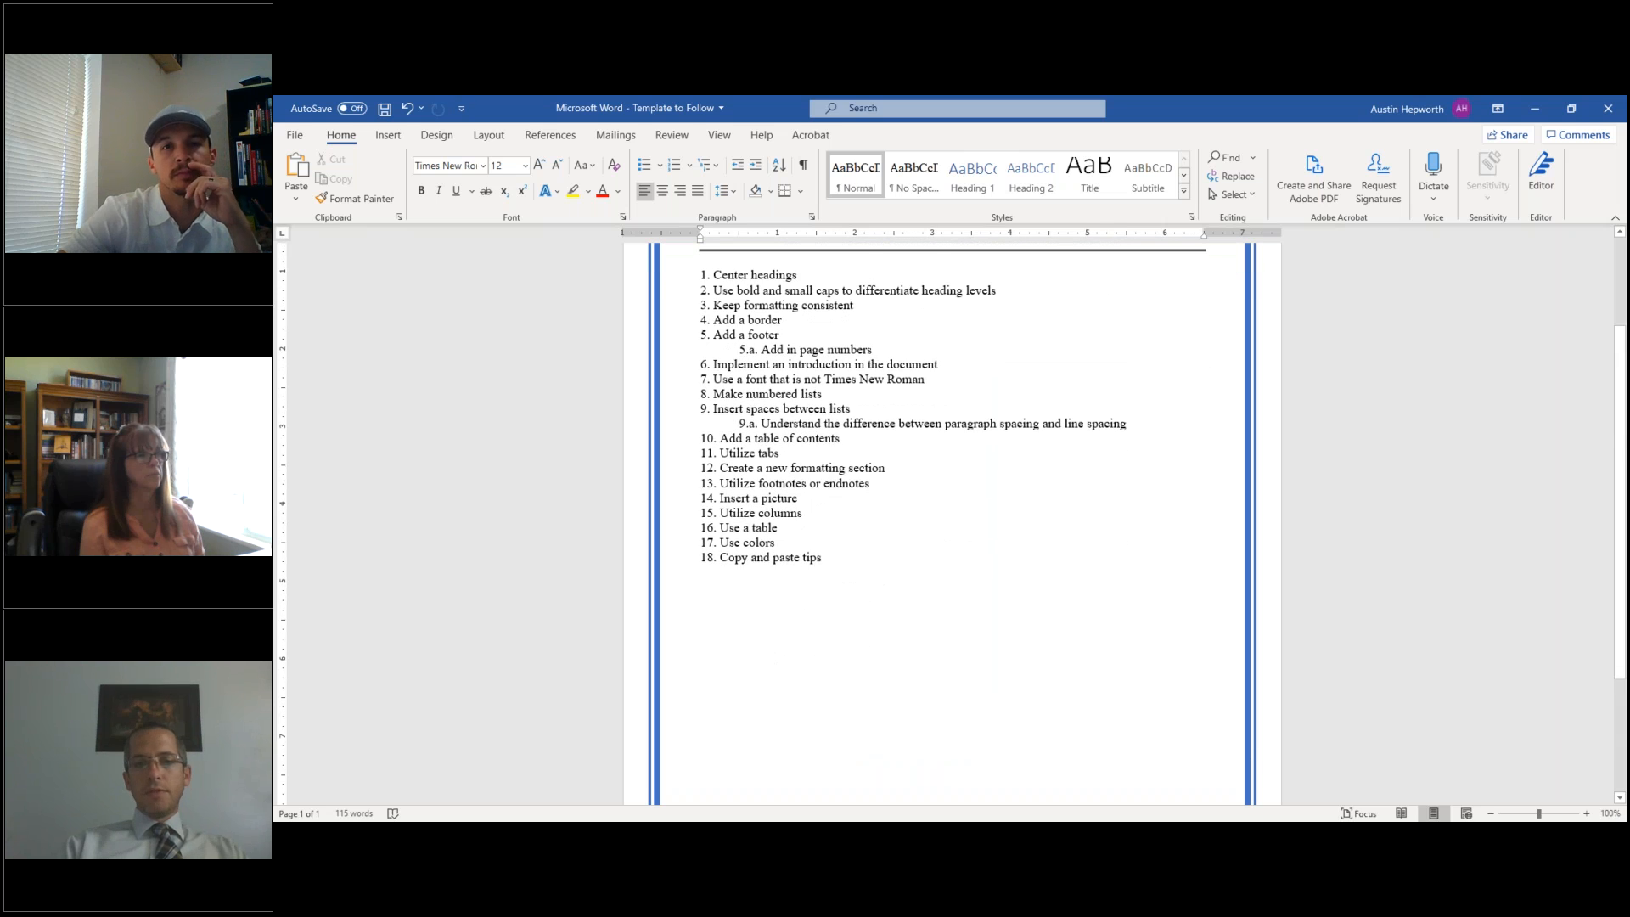
scroll(863, 638, down, 5)
scroll(864, 639, up, 4)
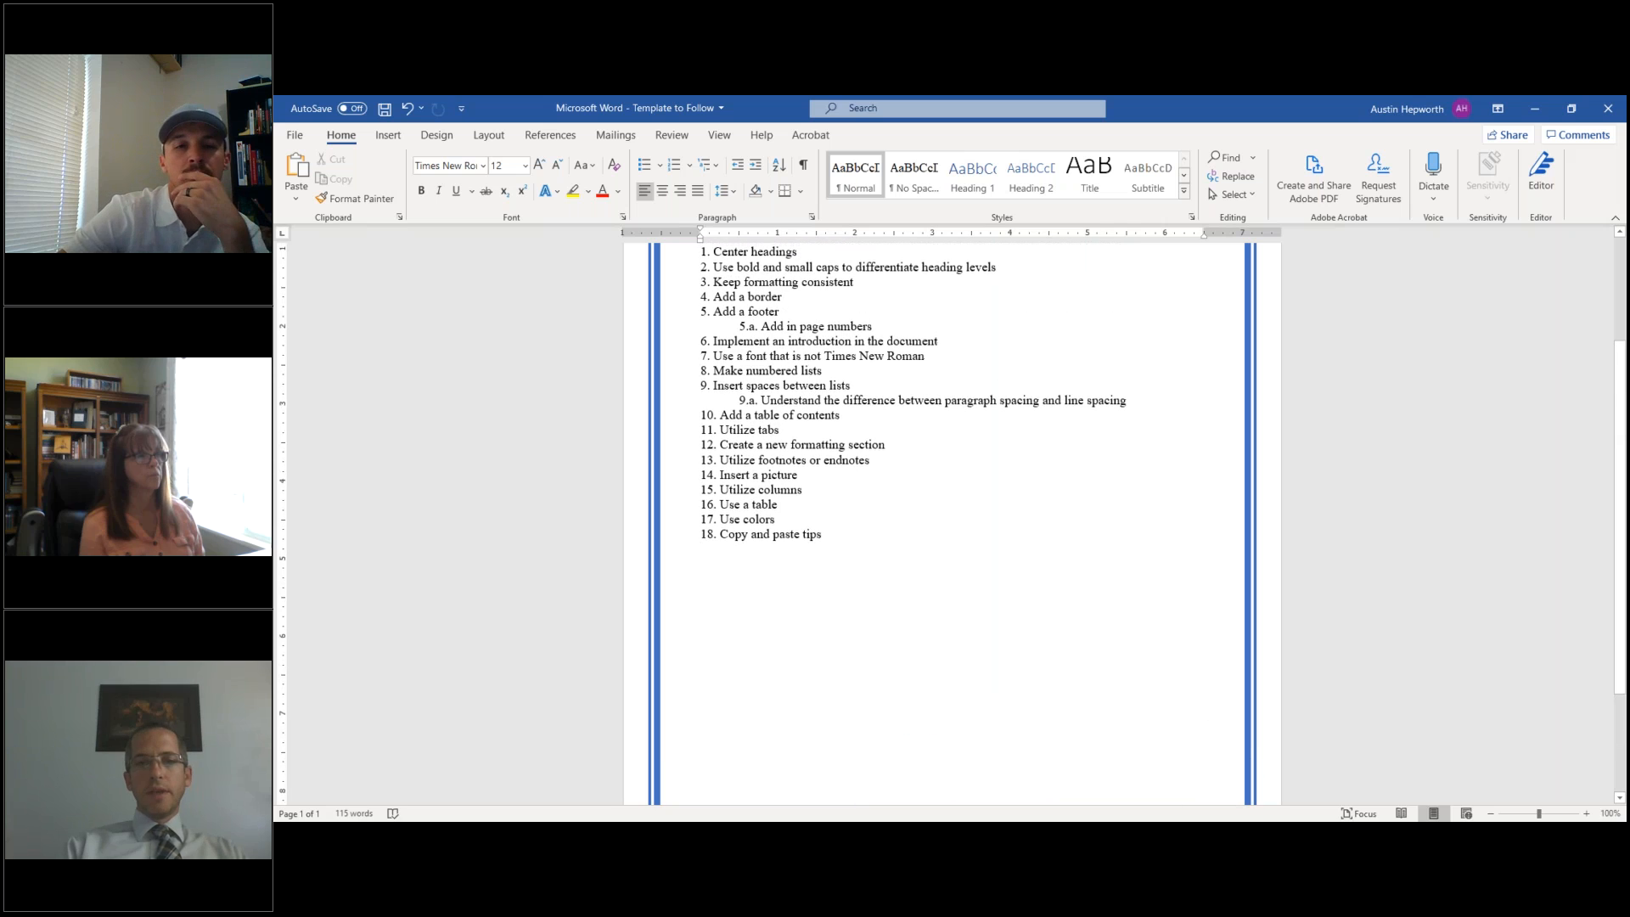
- Scroll to the top and select the small-caps title and bold subtitle lines
scroll(864, 639, up, 2)
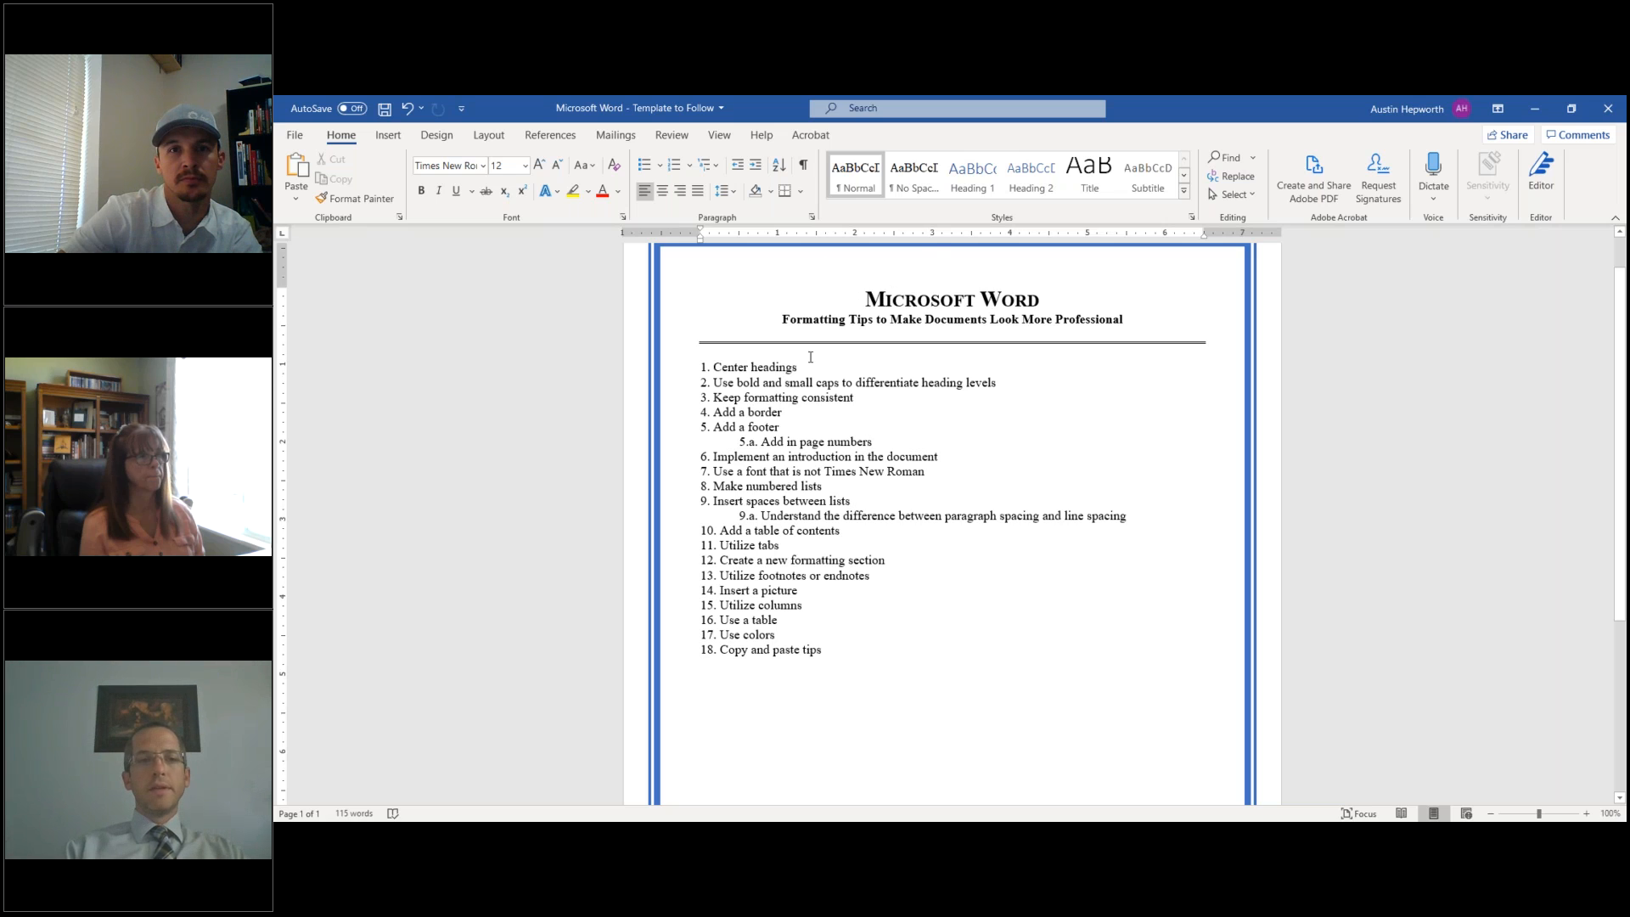
scroll(752, 357, up, 1)
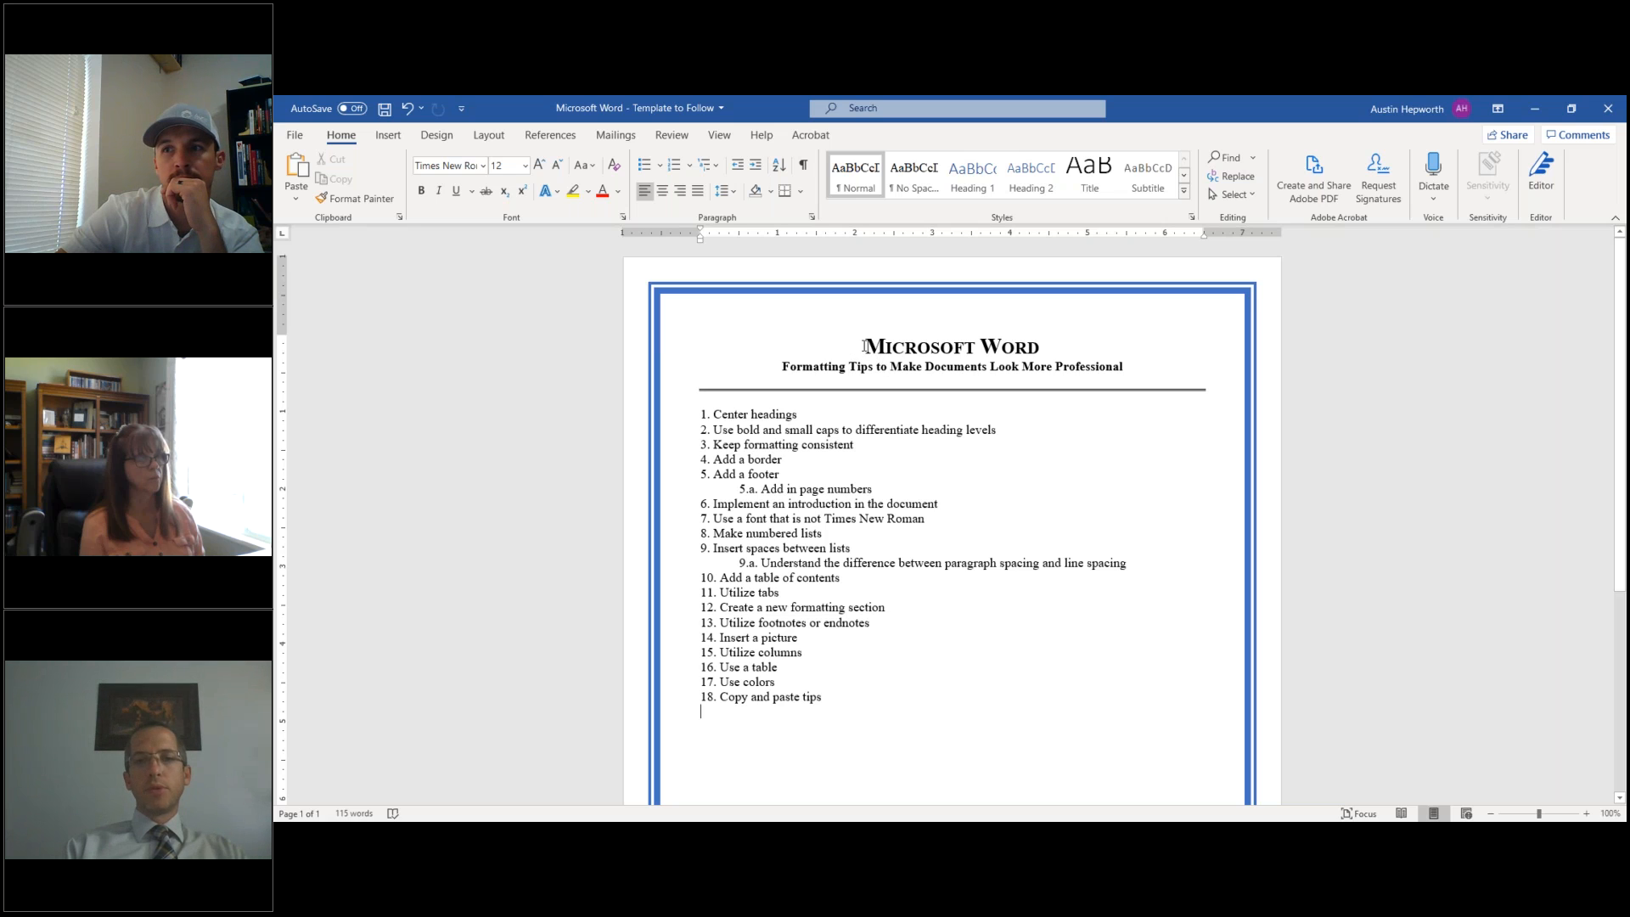
drag(865, 346, 1209, 399)
key(ctrl+c)
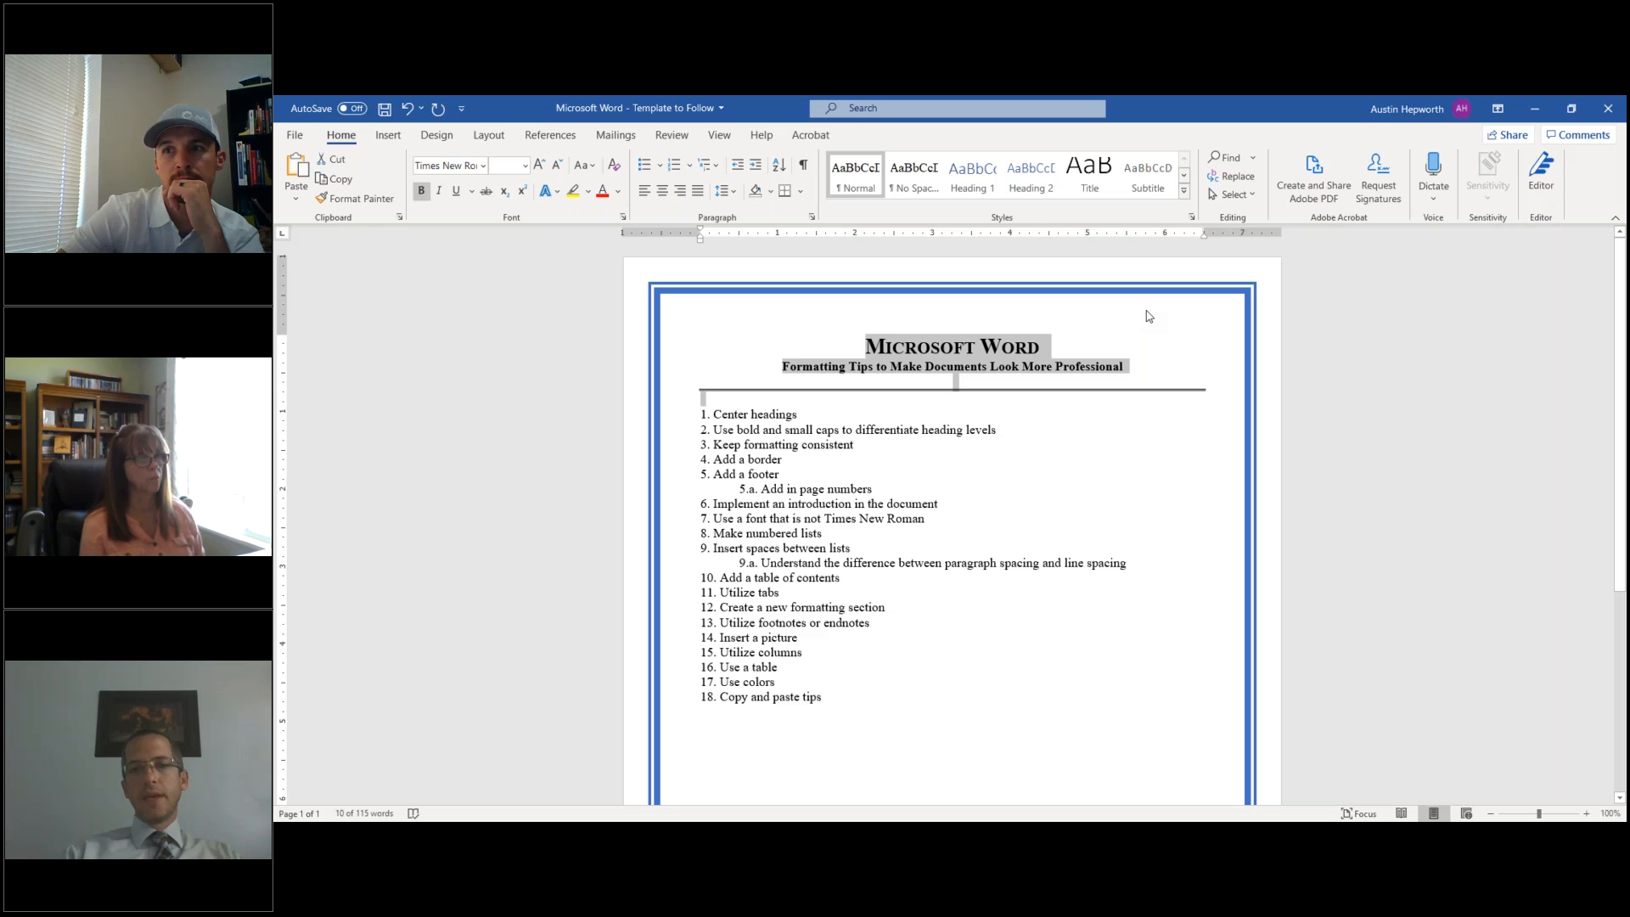
- Paste the title into the header, undo it, and bring up the Home tab's Paste options
double_click(776, 312)
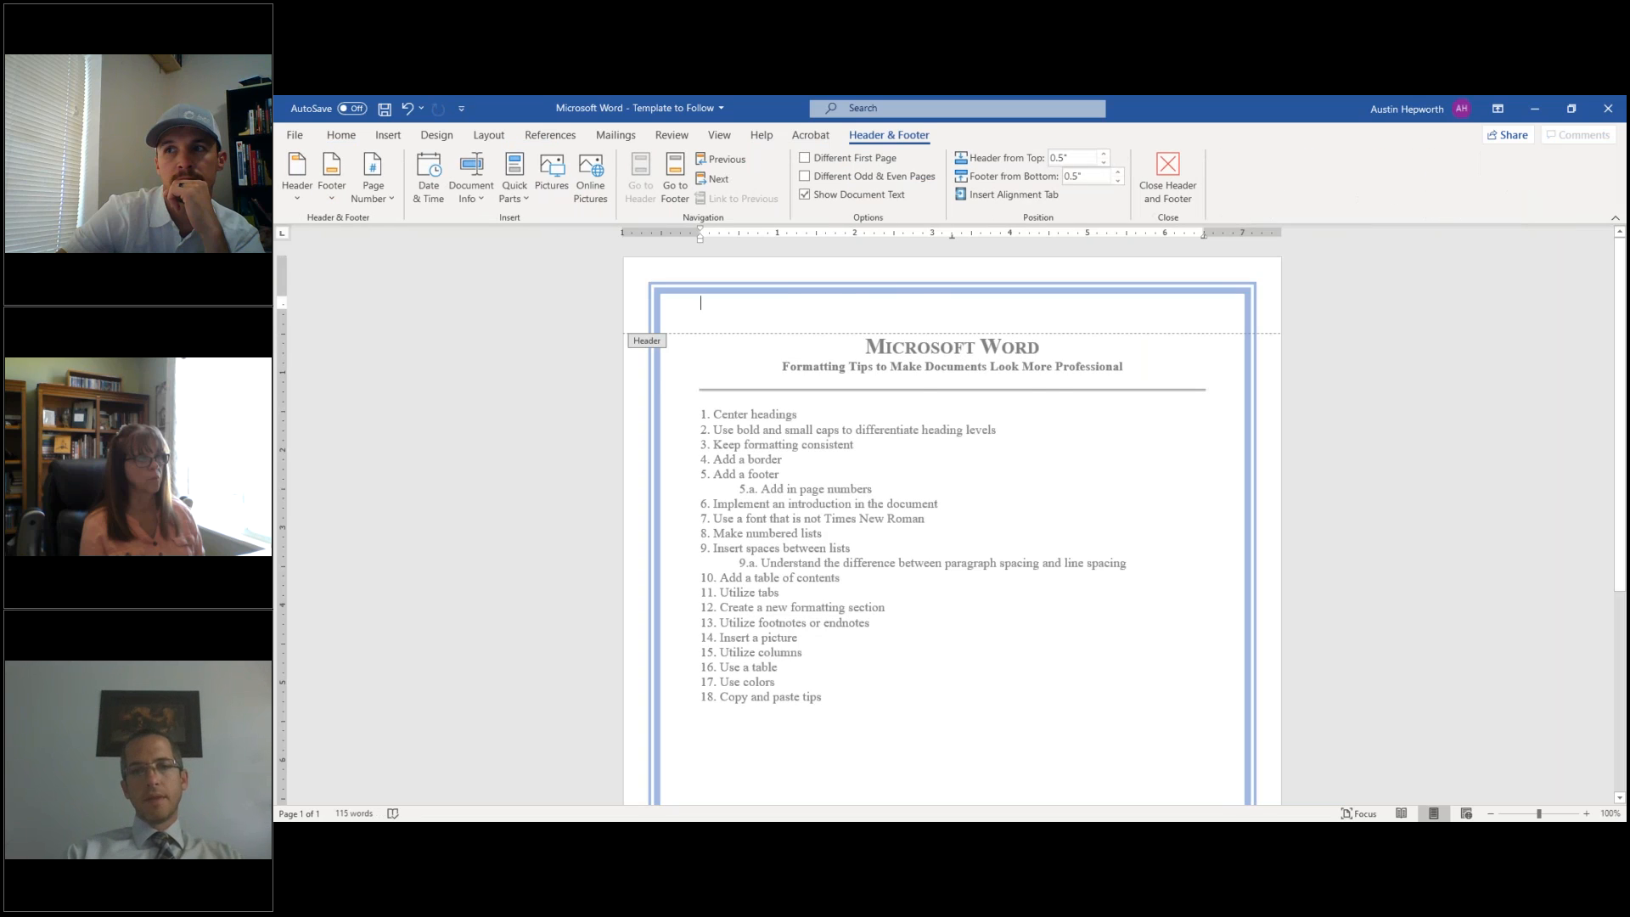
key(ctrl+v)
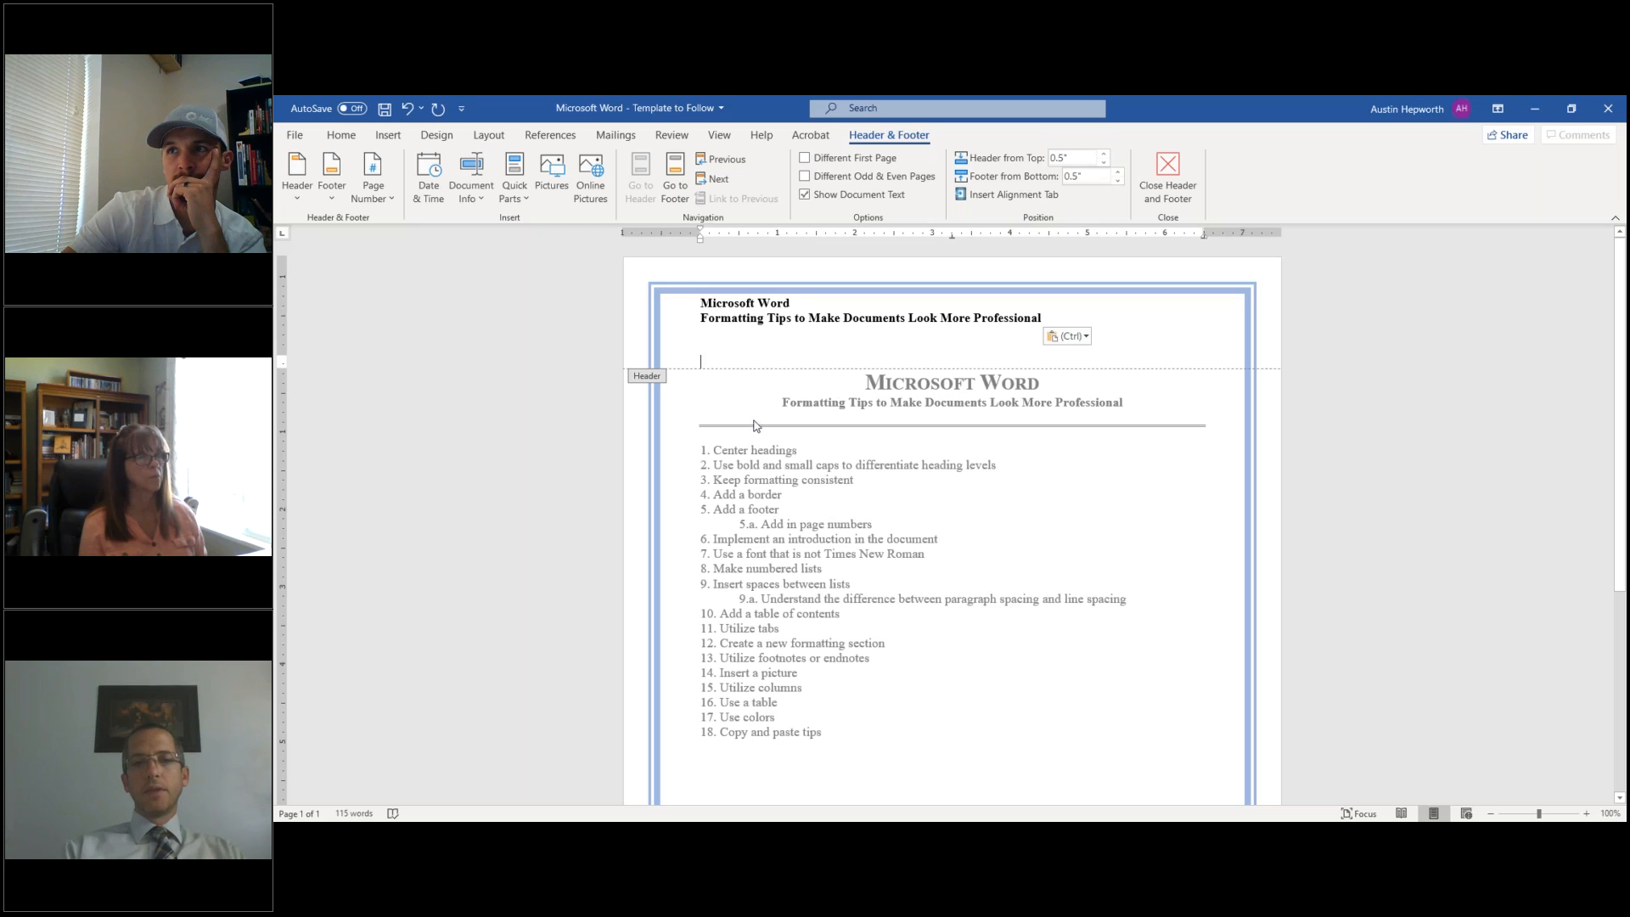
key(BackSpace)
key(BackSpace)
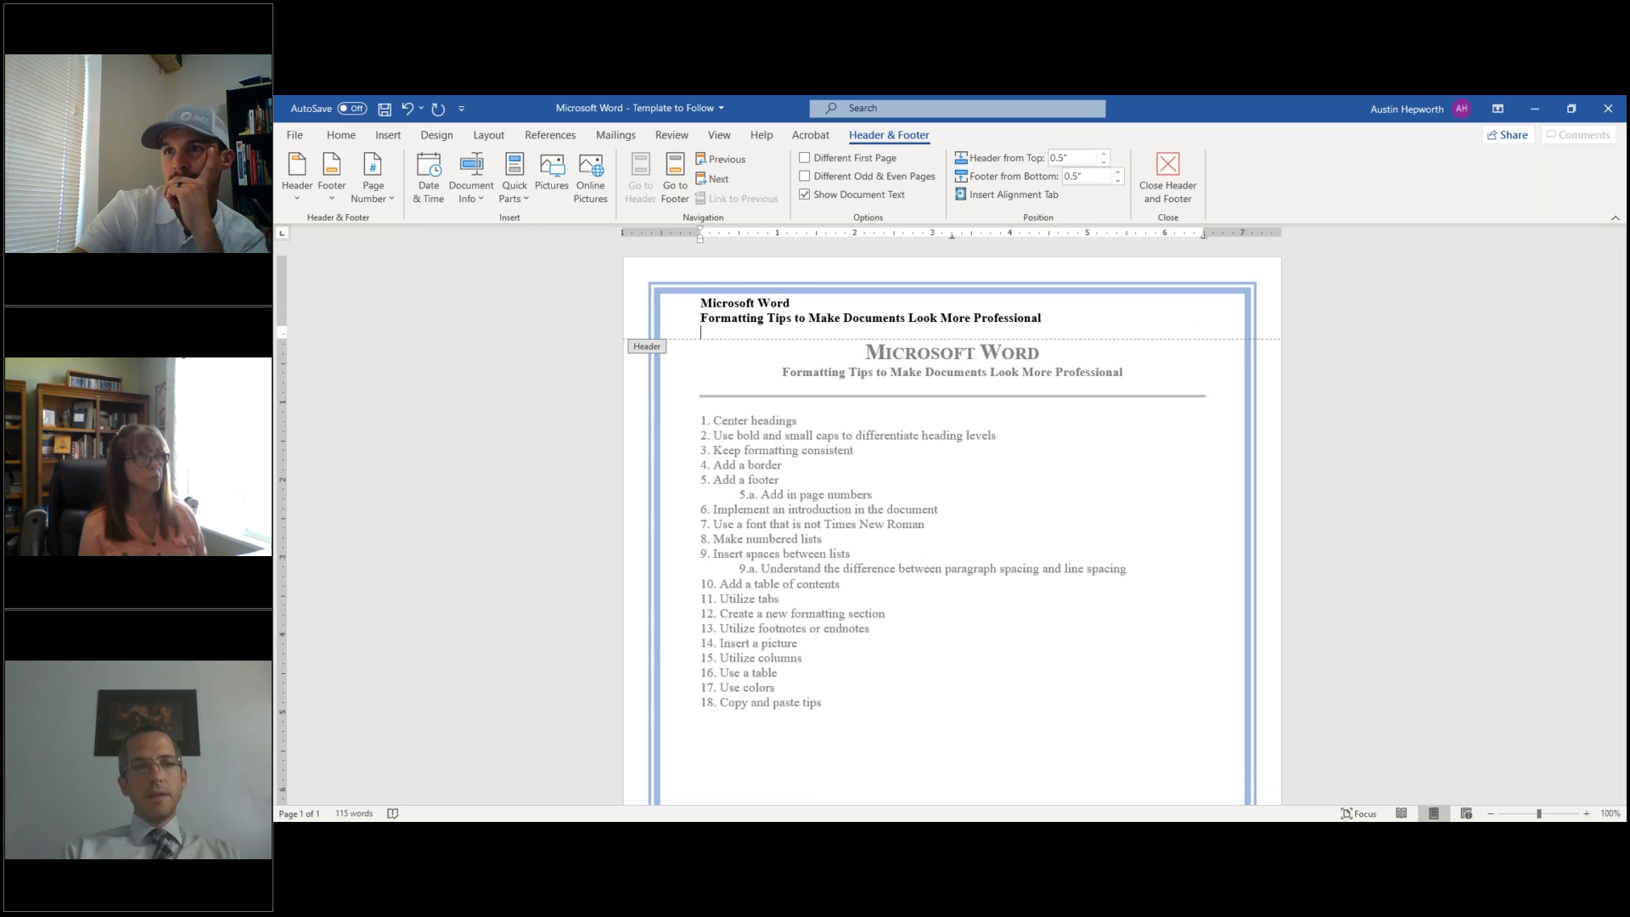
click(407, 110)
click(407, 110)
click(407, 111)
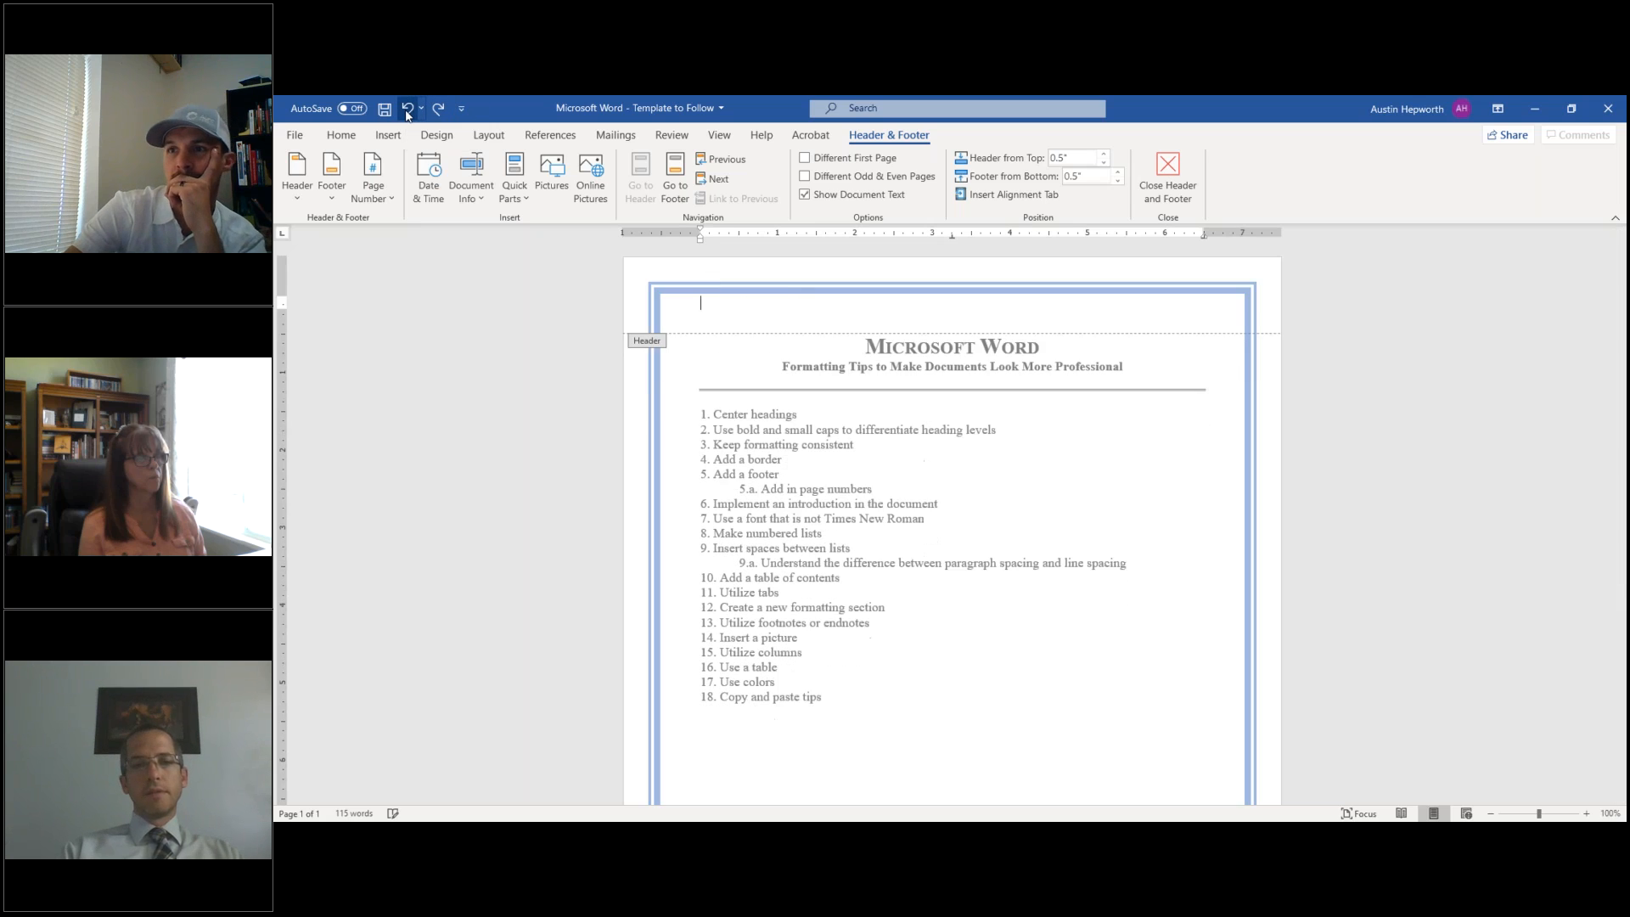
click(342, 140)
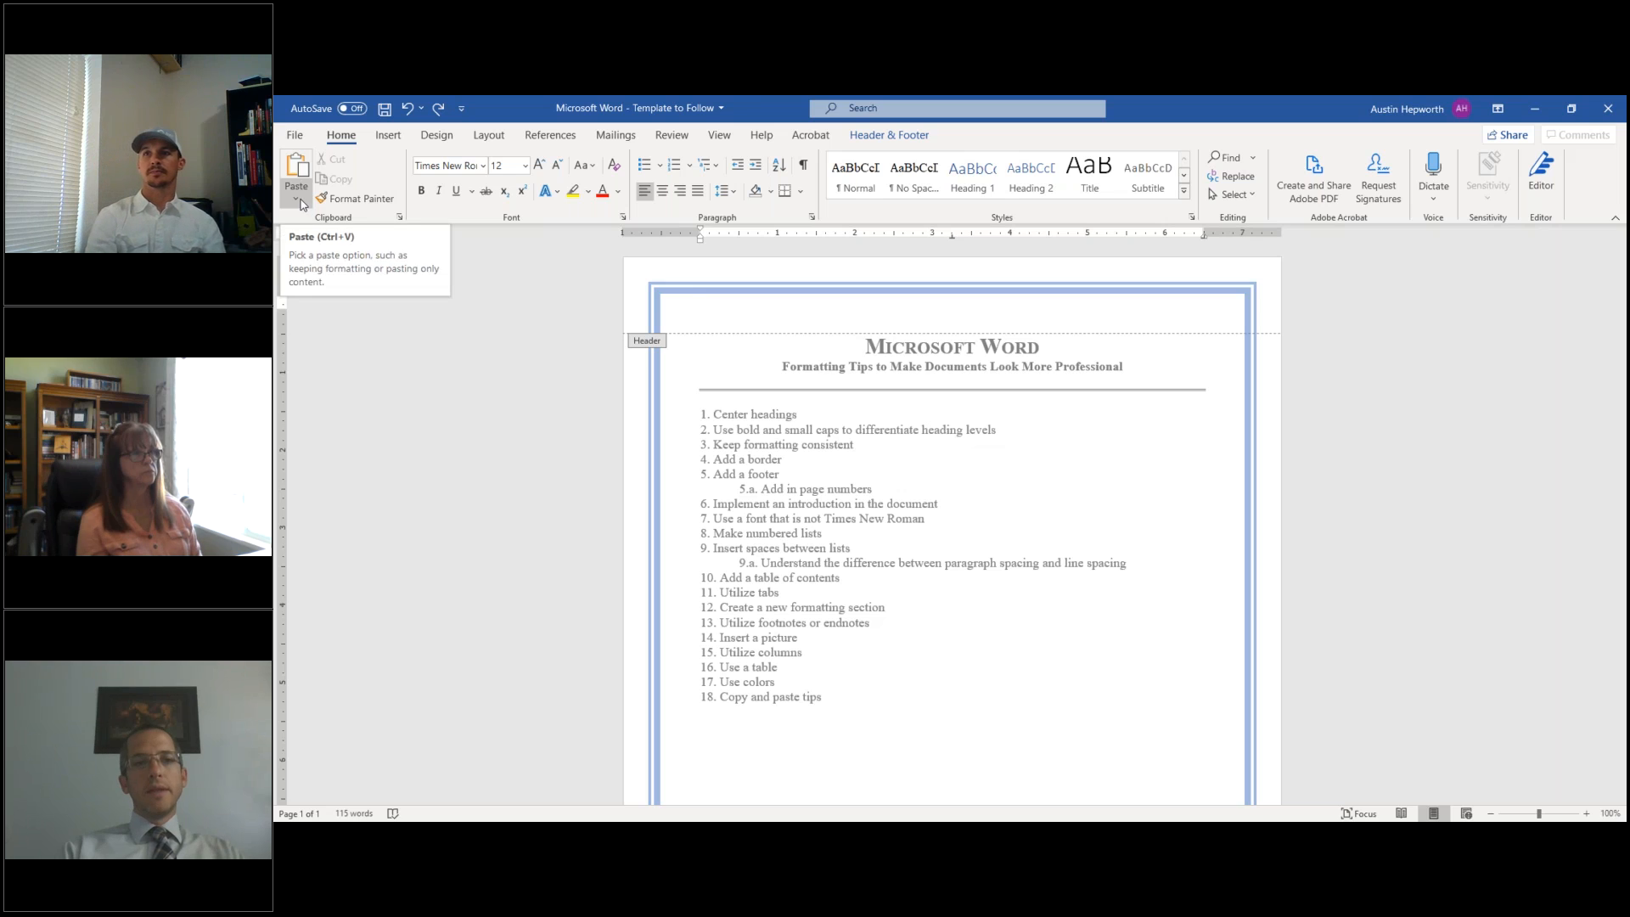
click(295, 204)
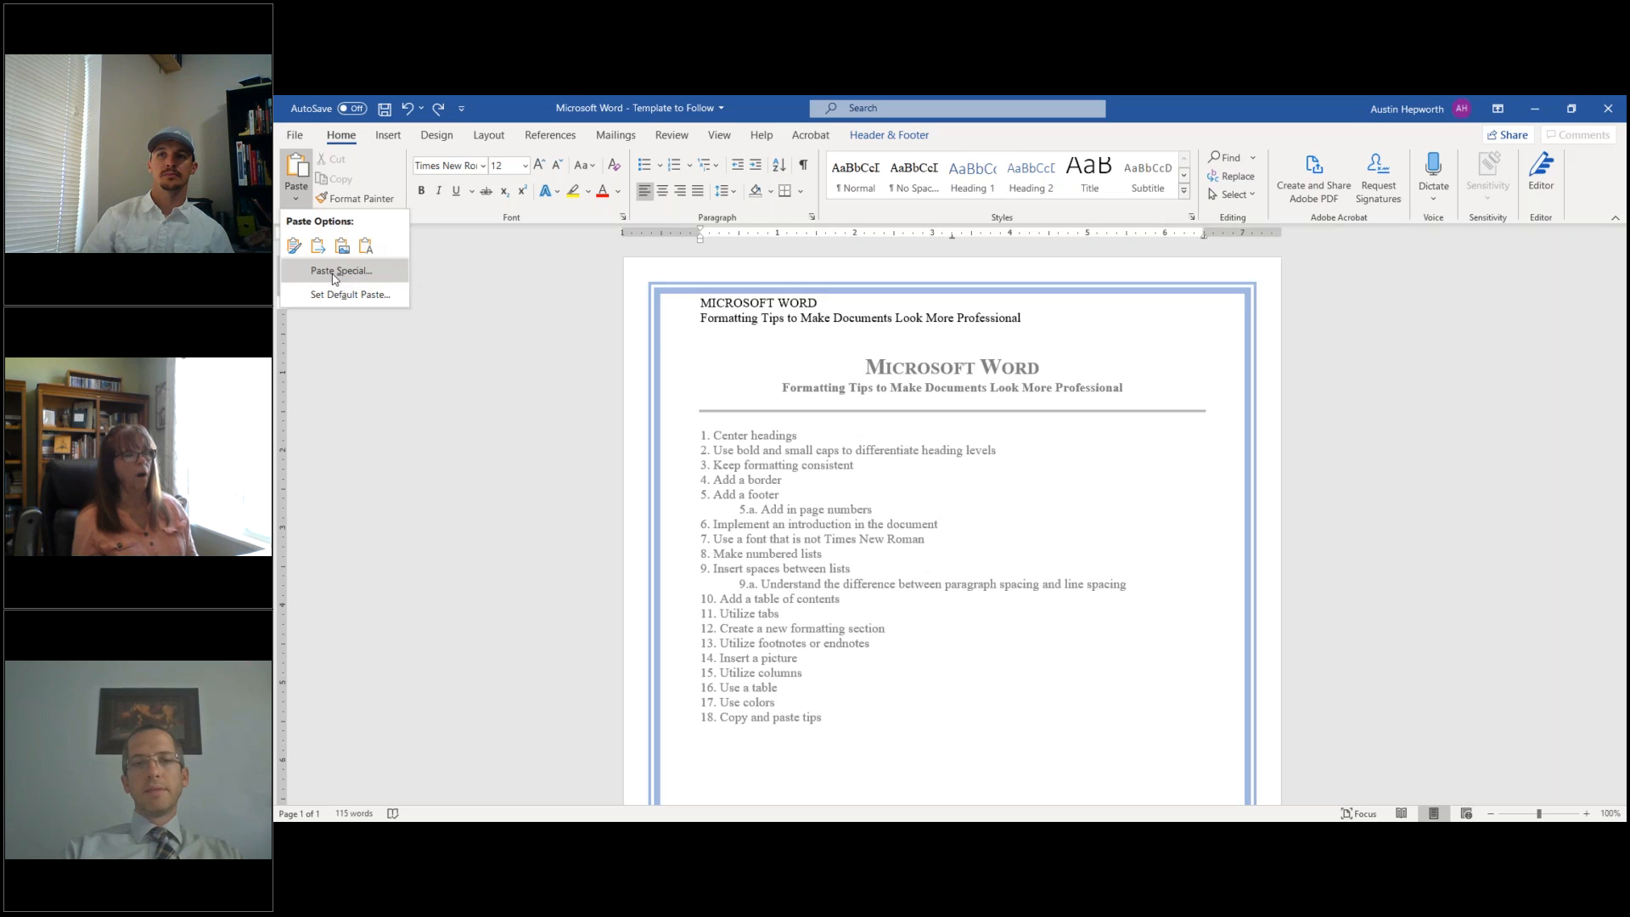
click(334, 273)
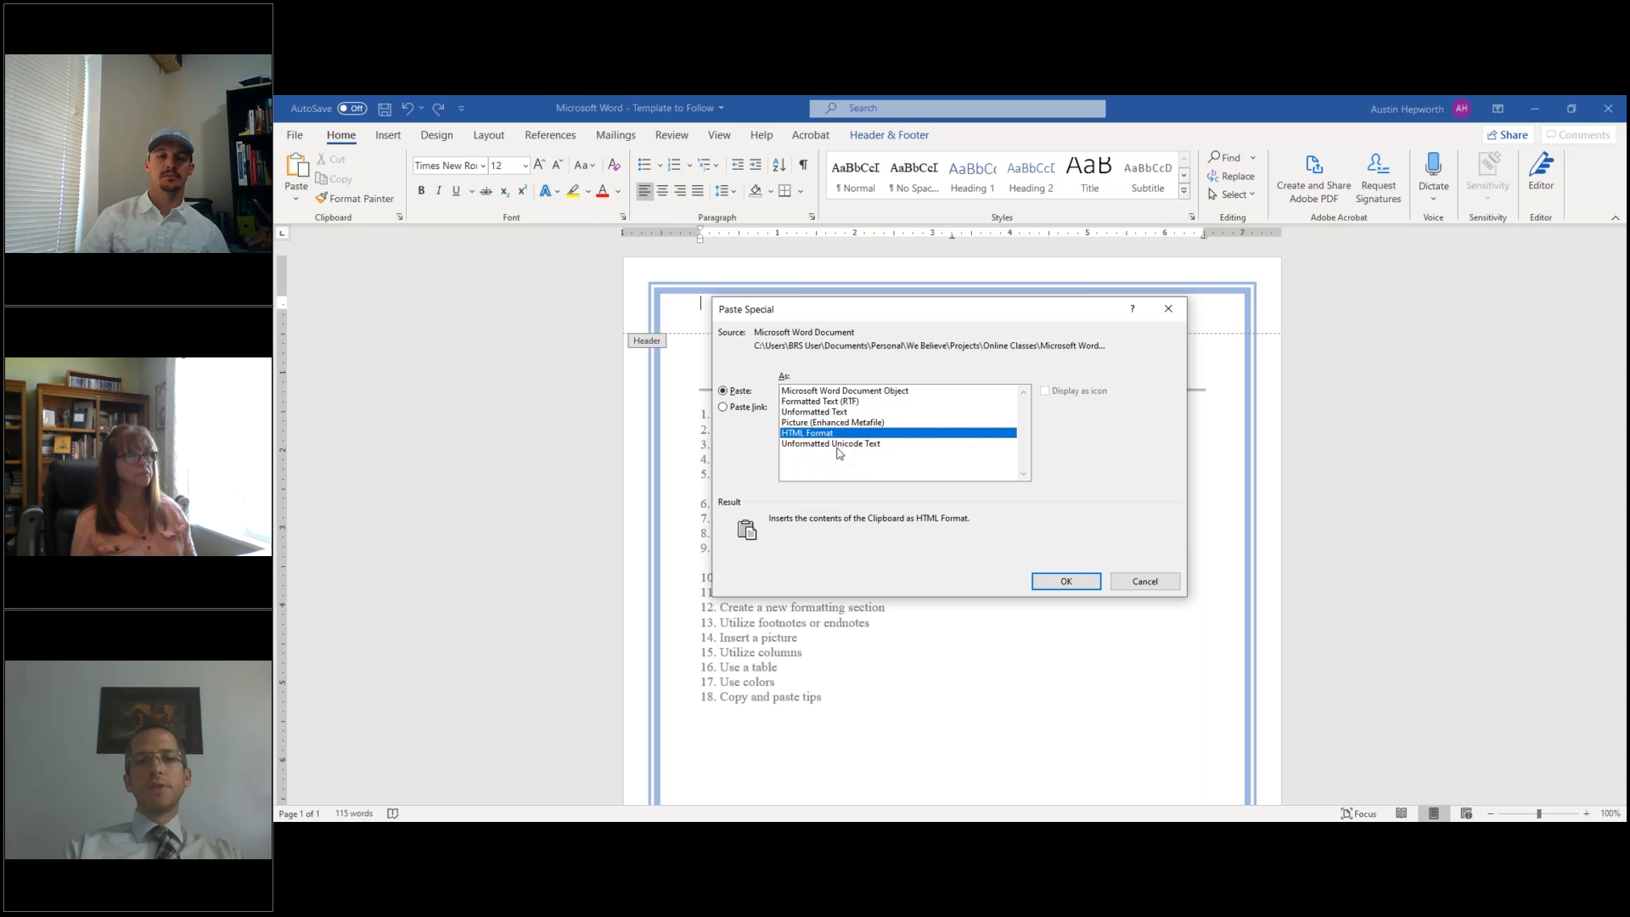
click(838, 415)
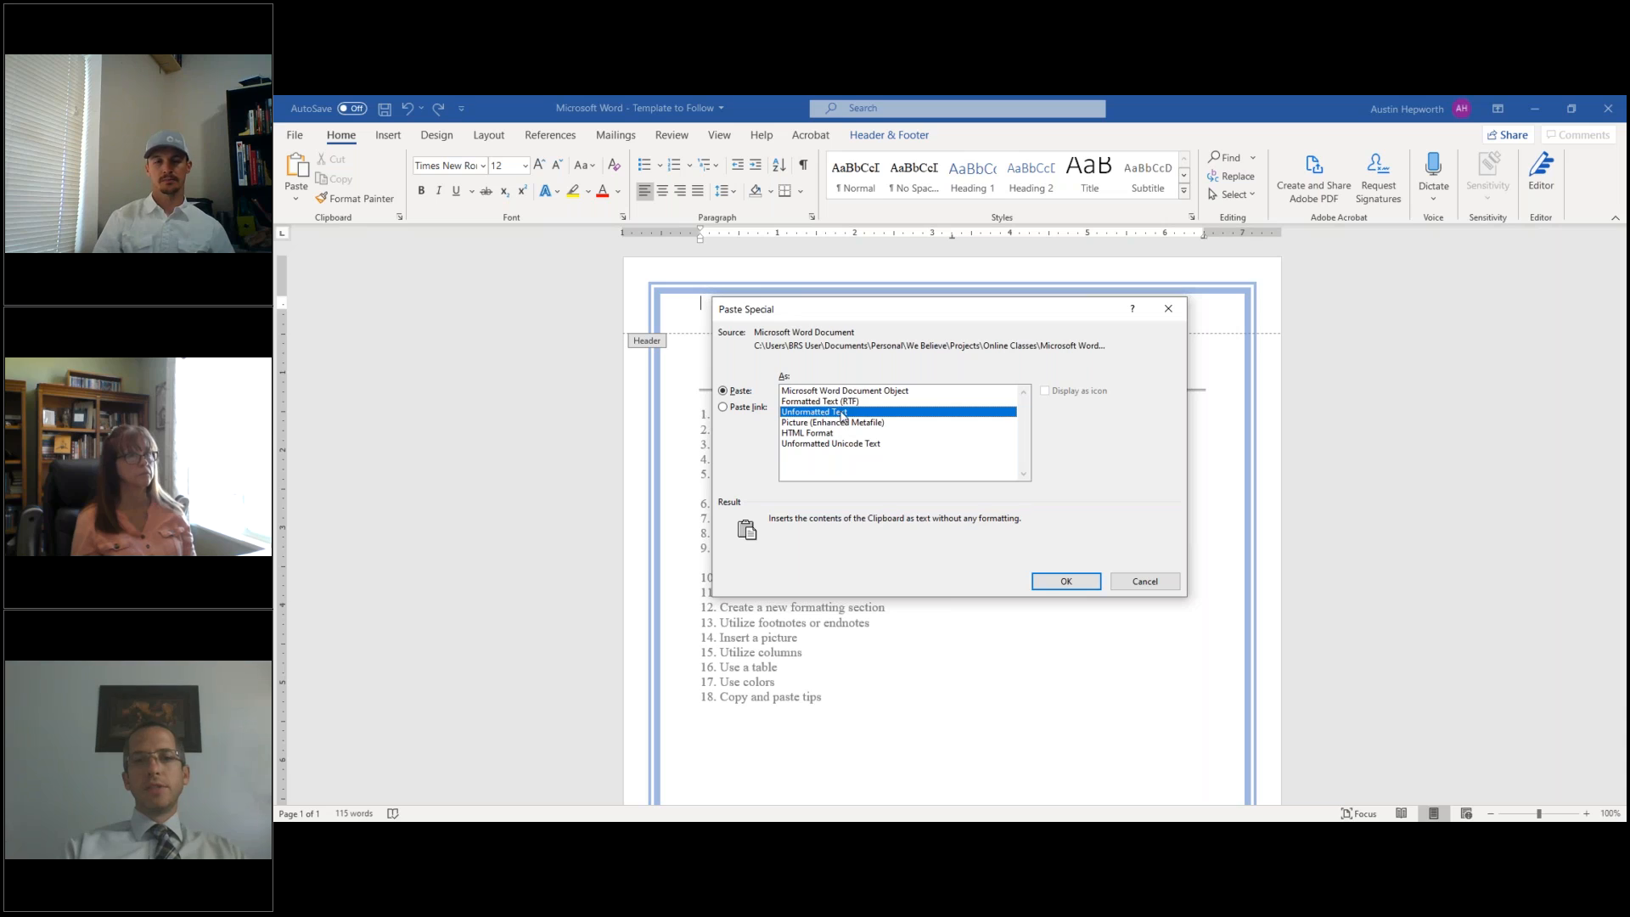
click(1136, 583)
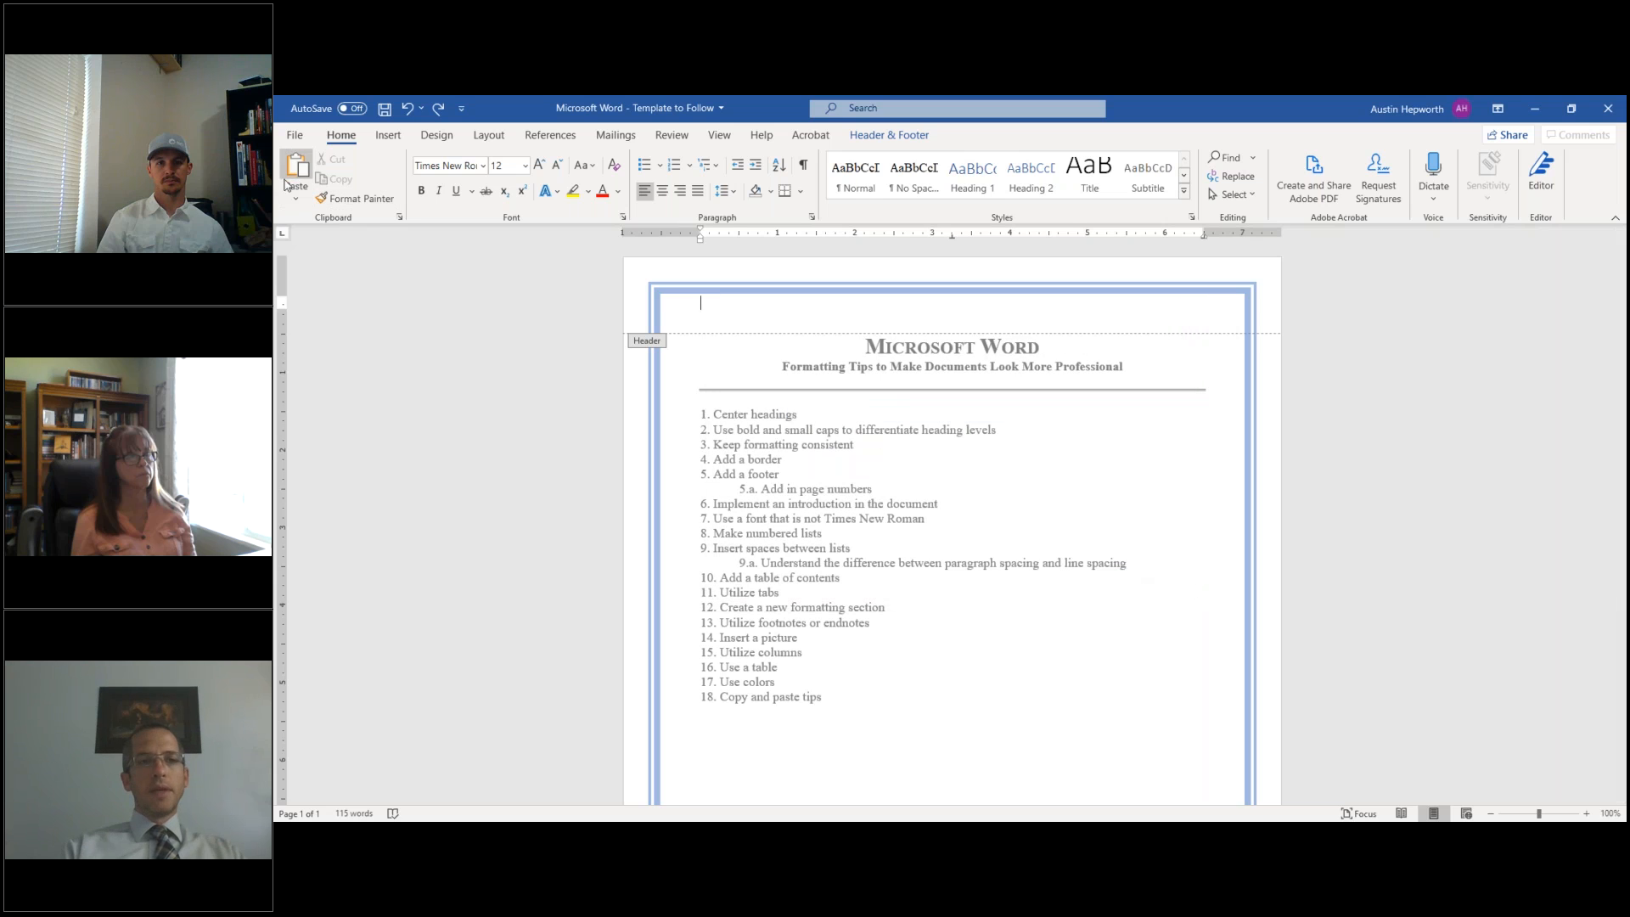
- Paste the title into the header with source formatting, delete the body headings, and add a blank line
click(295, 198)
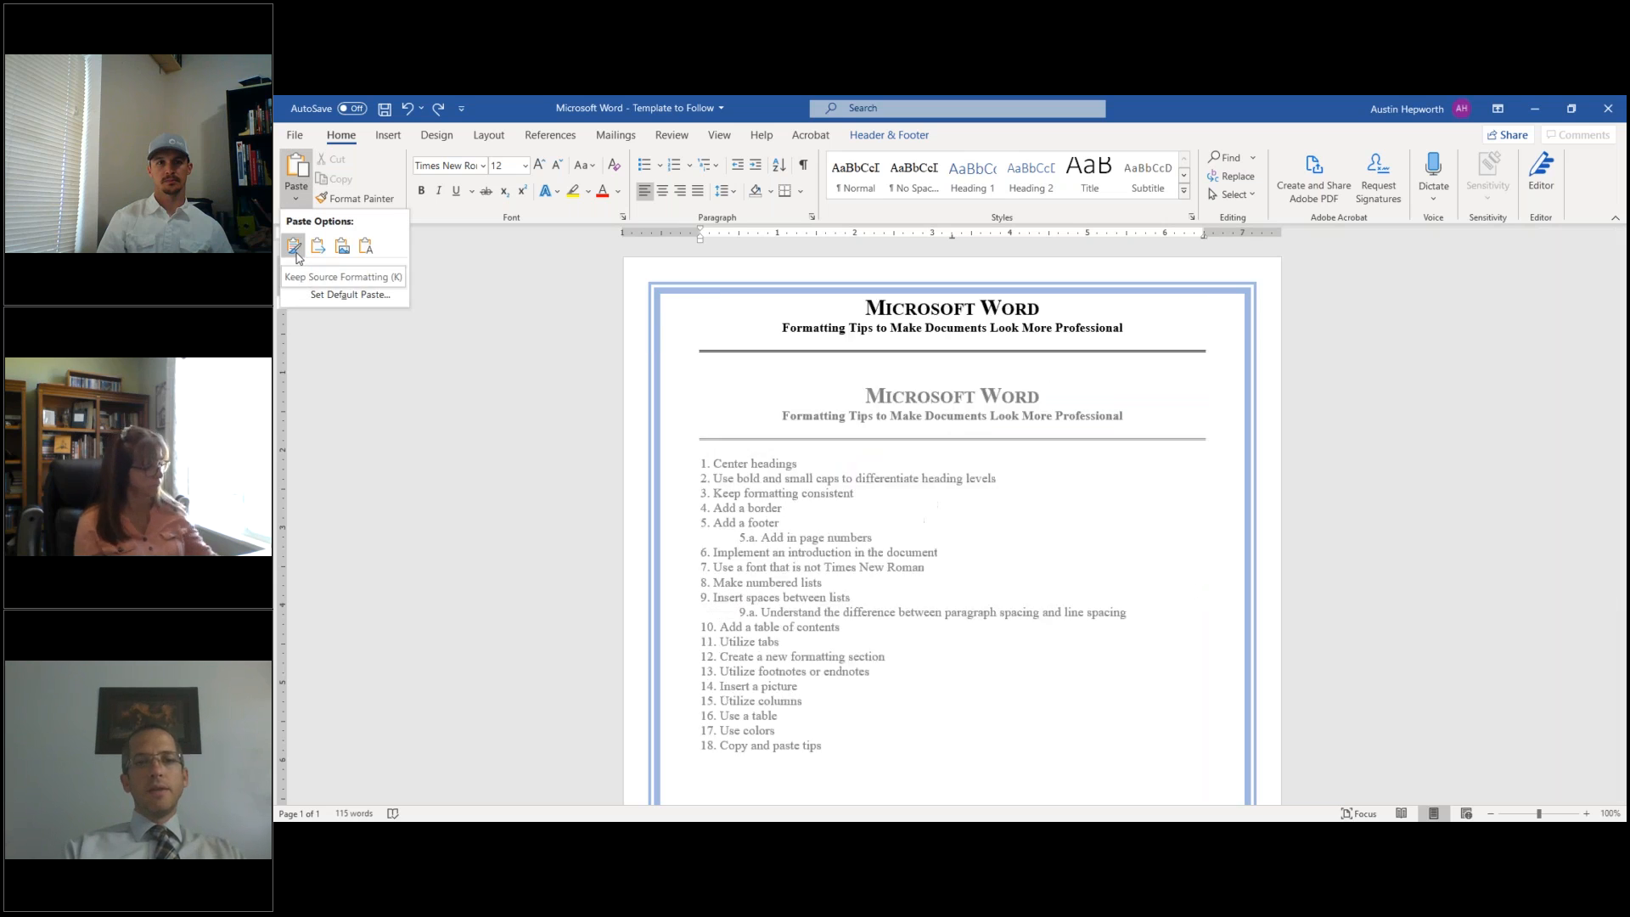
click(294, 248)
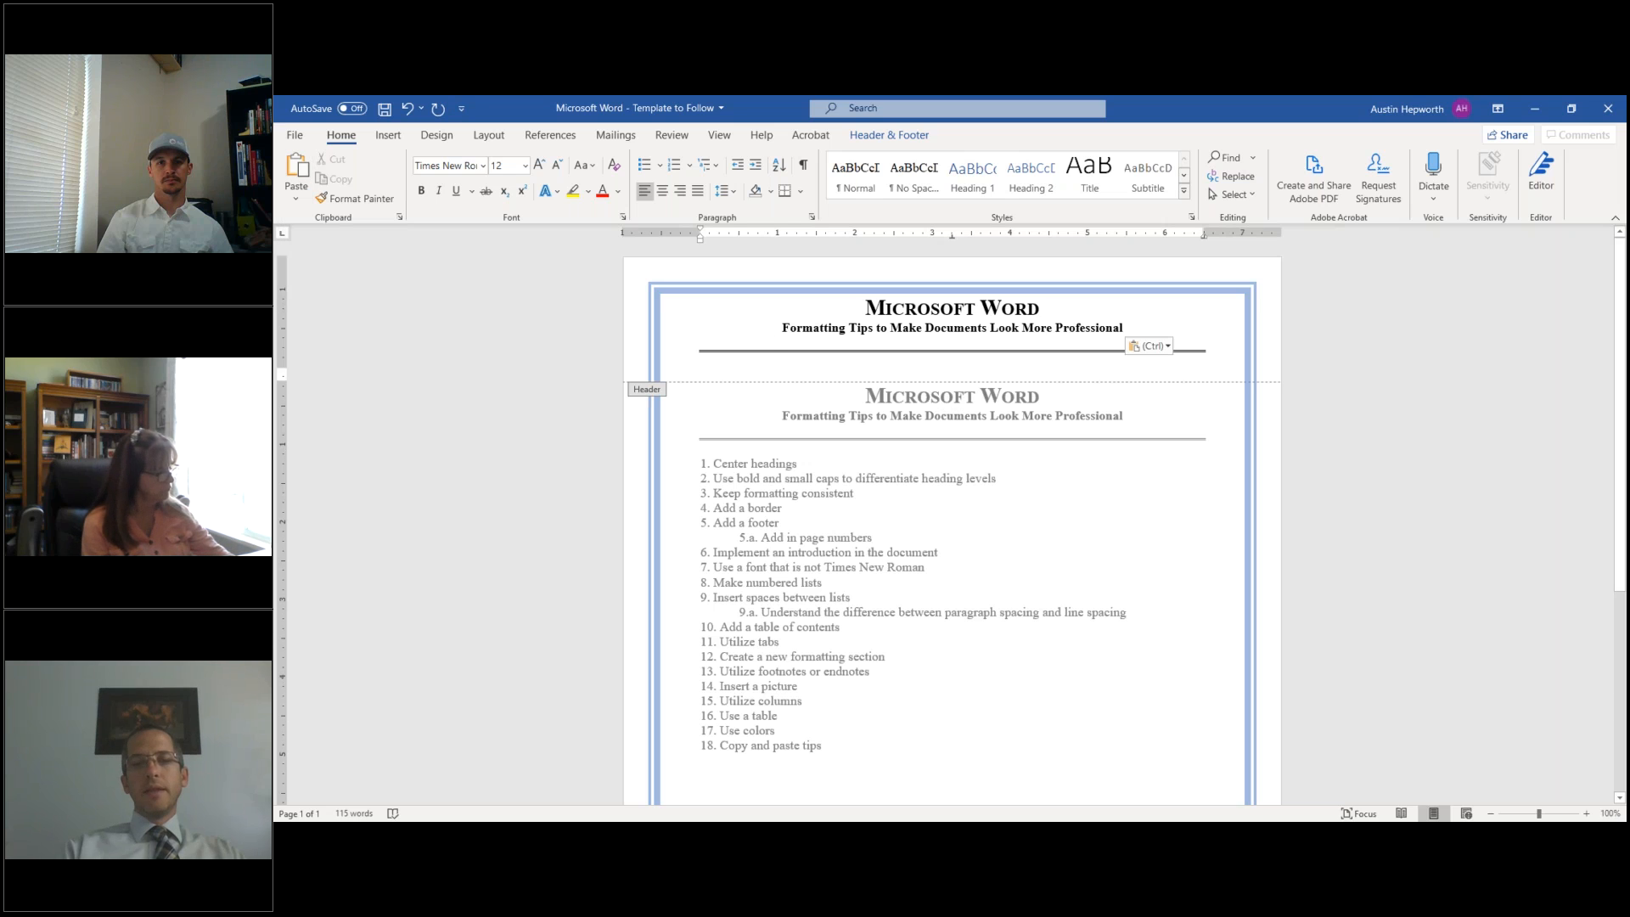
double_click(826, 406)
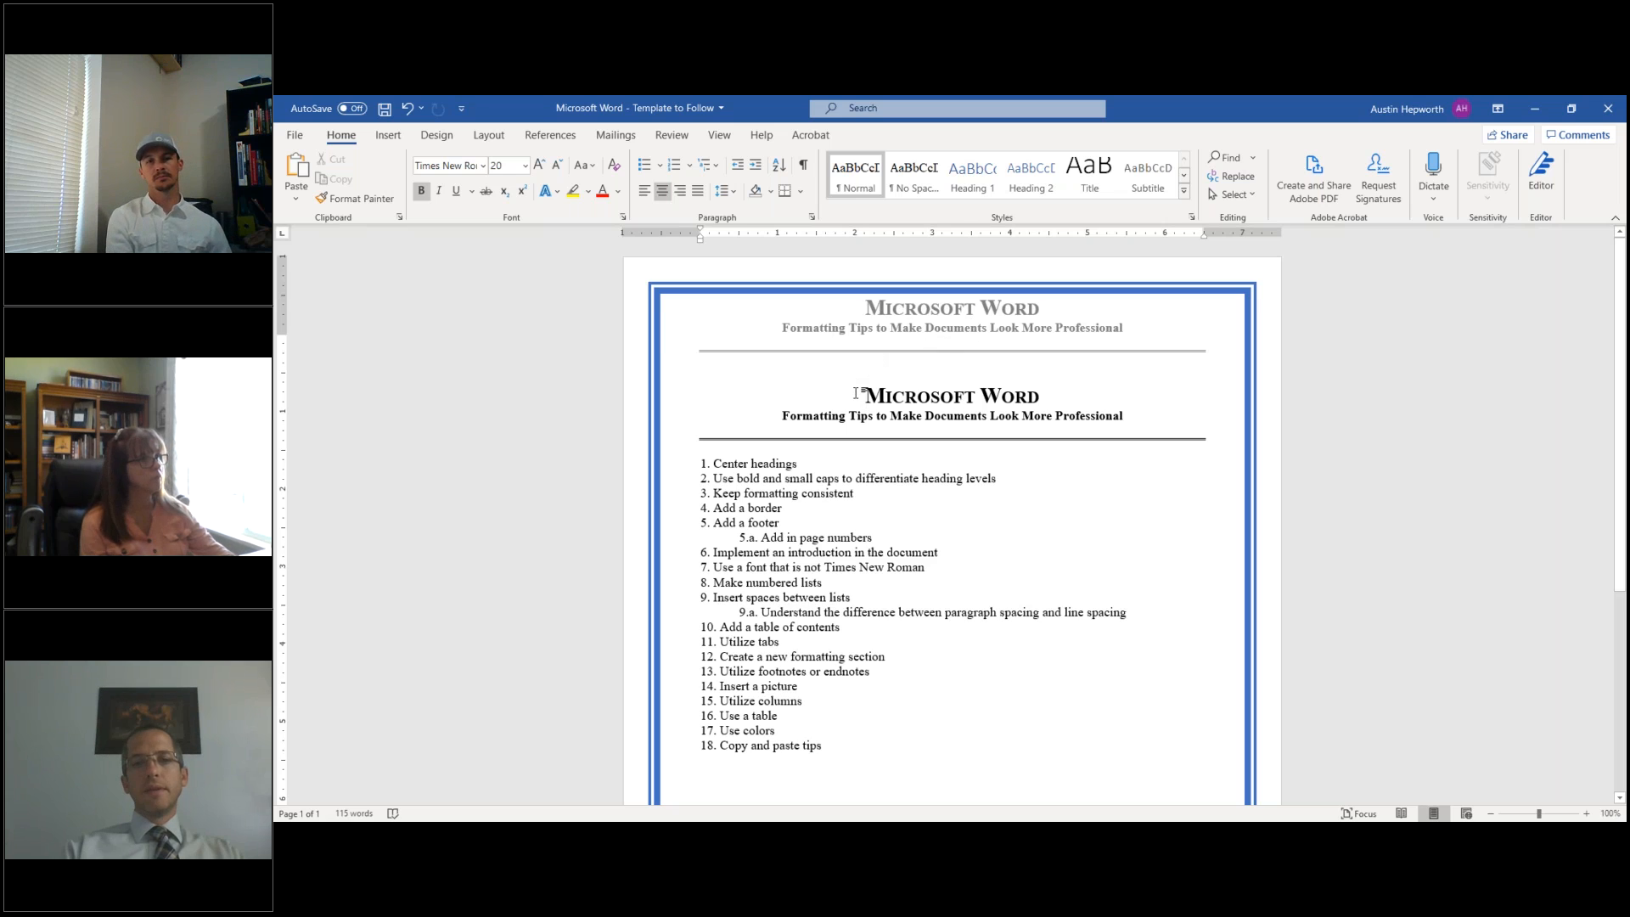
drag(857, 395, 1205, 440)
key(Delete)
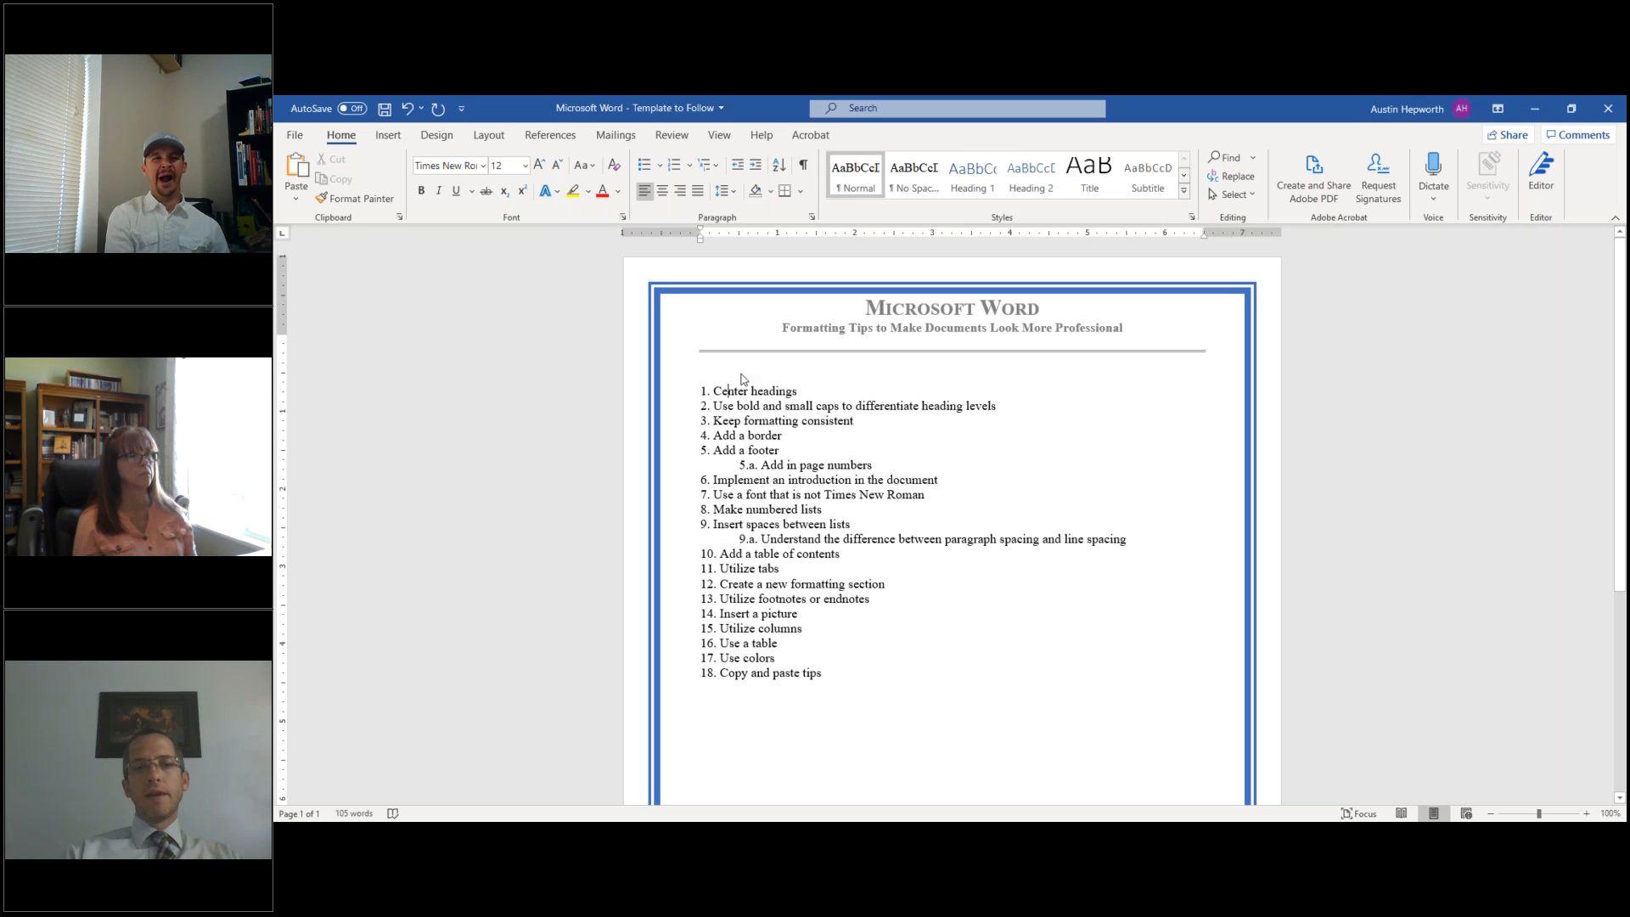
key(Return)
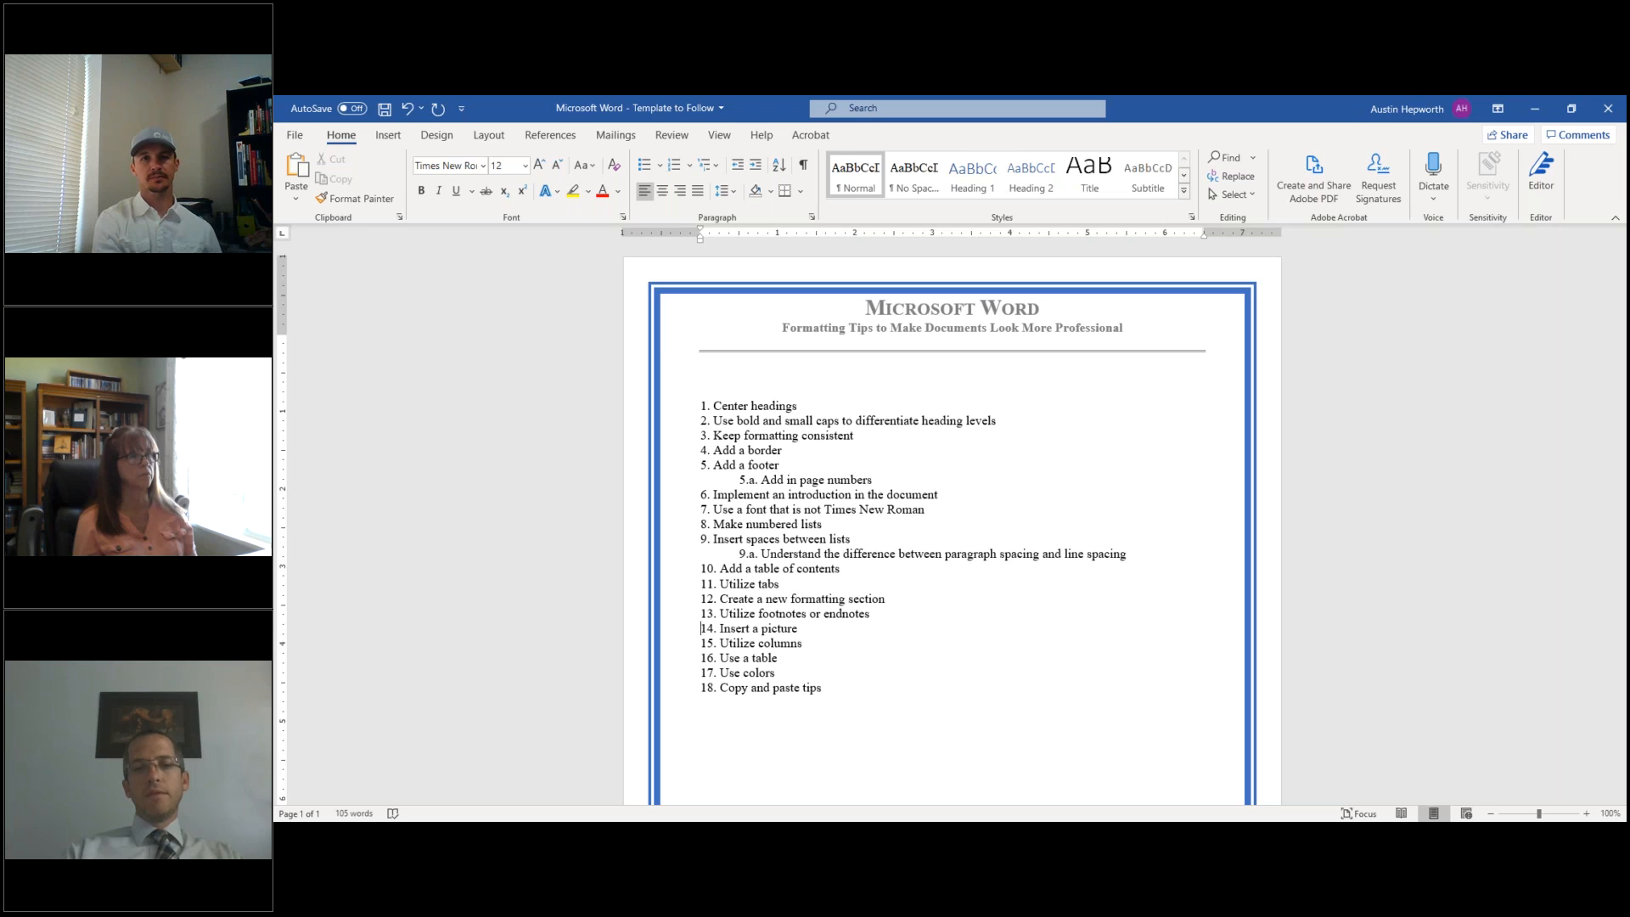
- Try a page break before item 14, then undo it to keep all 18 items on one page
key(Return)
key(ctrl+Return)
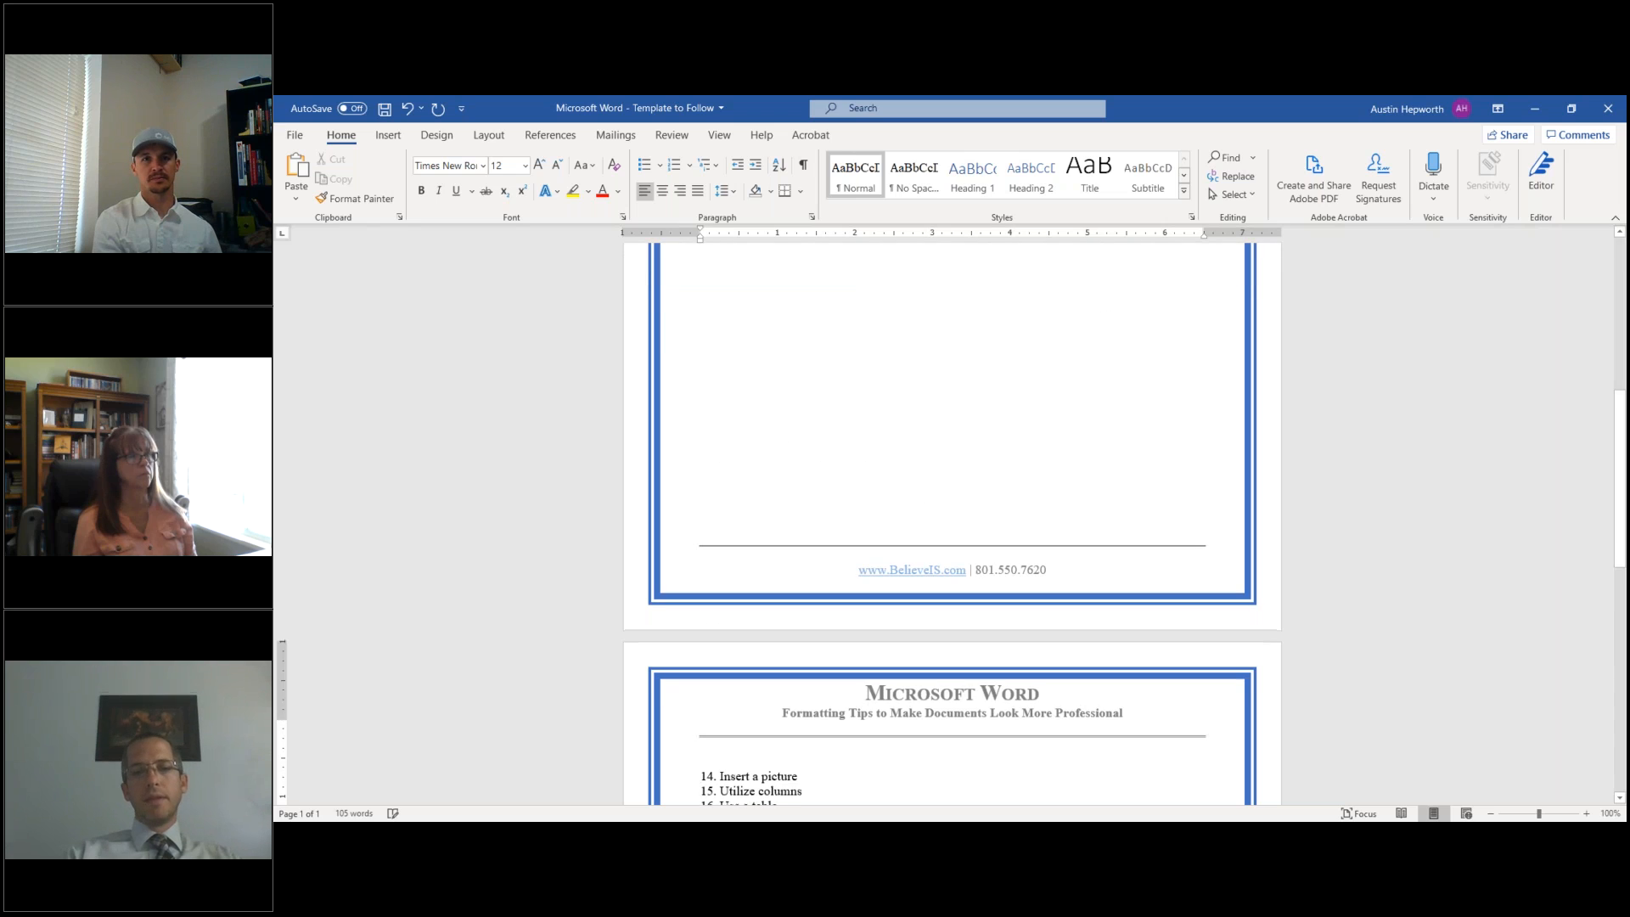
scroll(943, 556, down, 3)
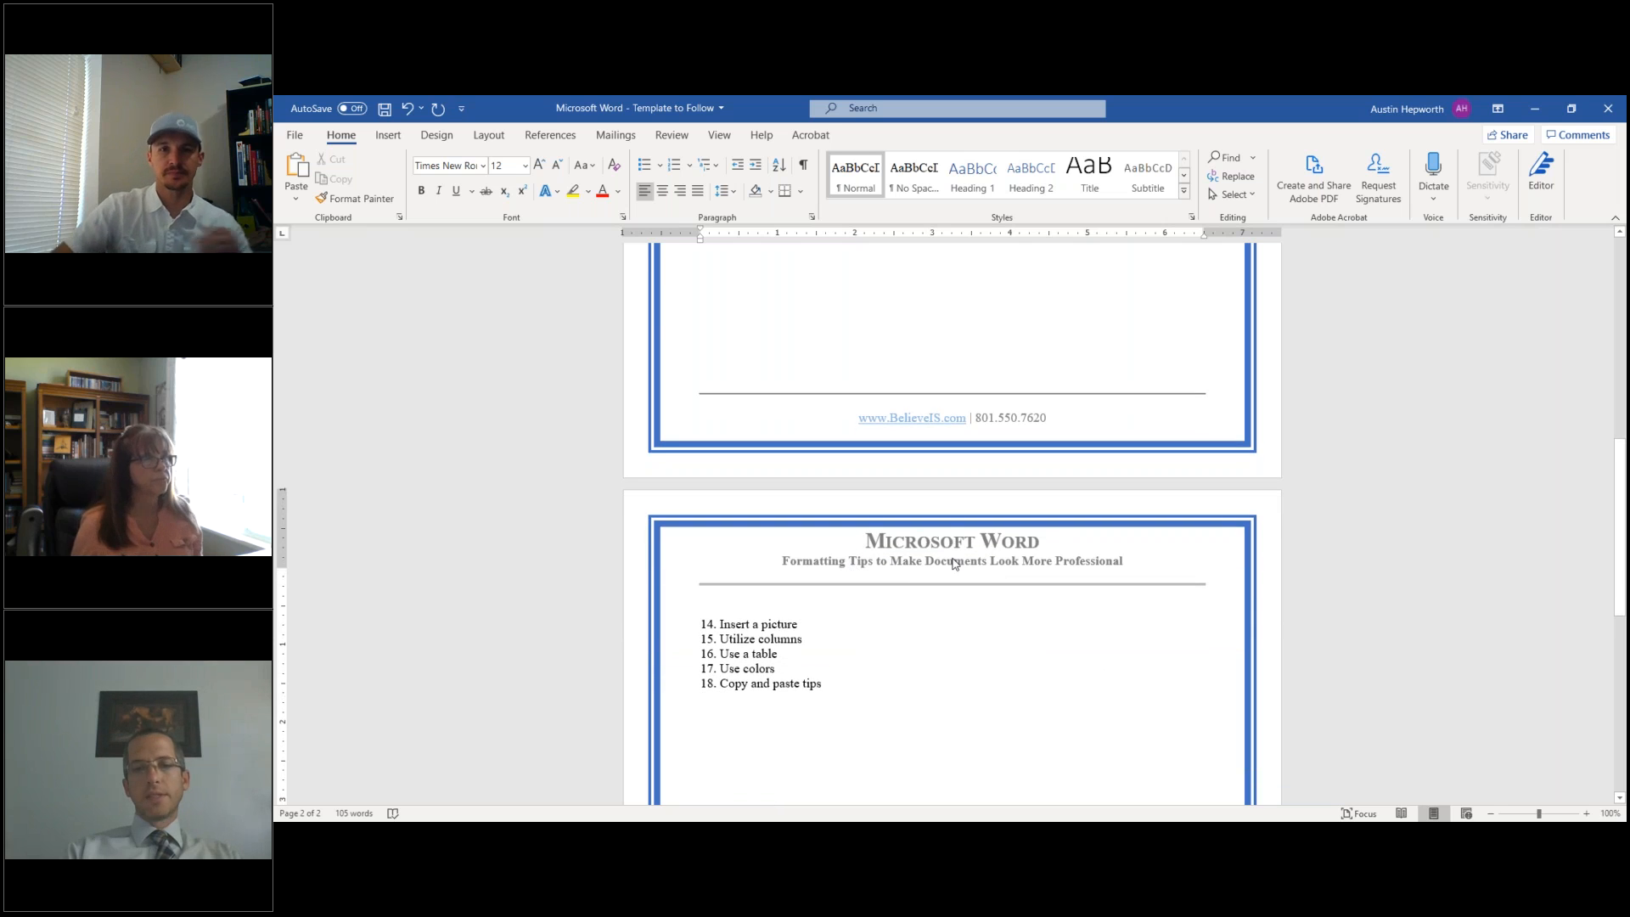
scroll(943, 557, up, 6)
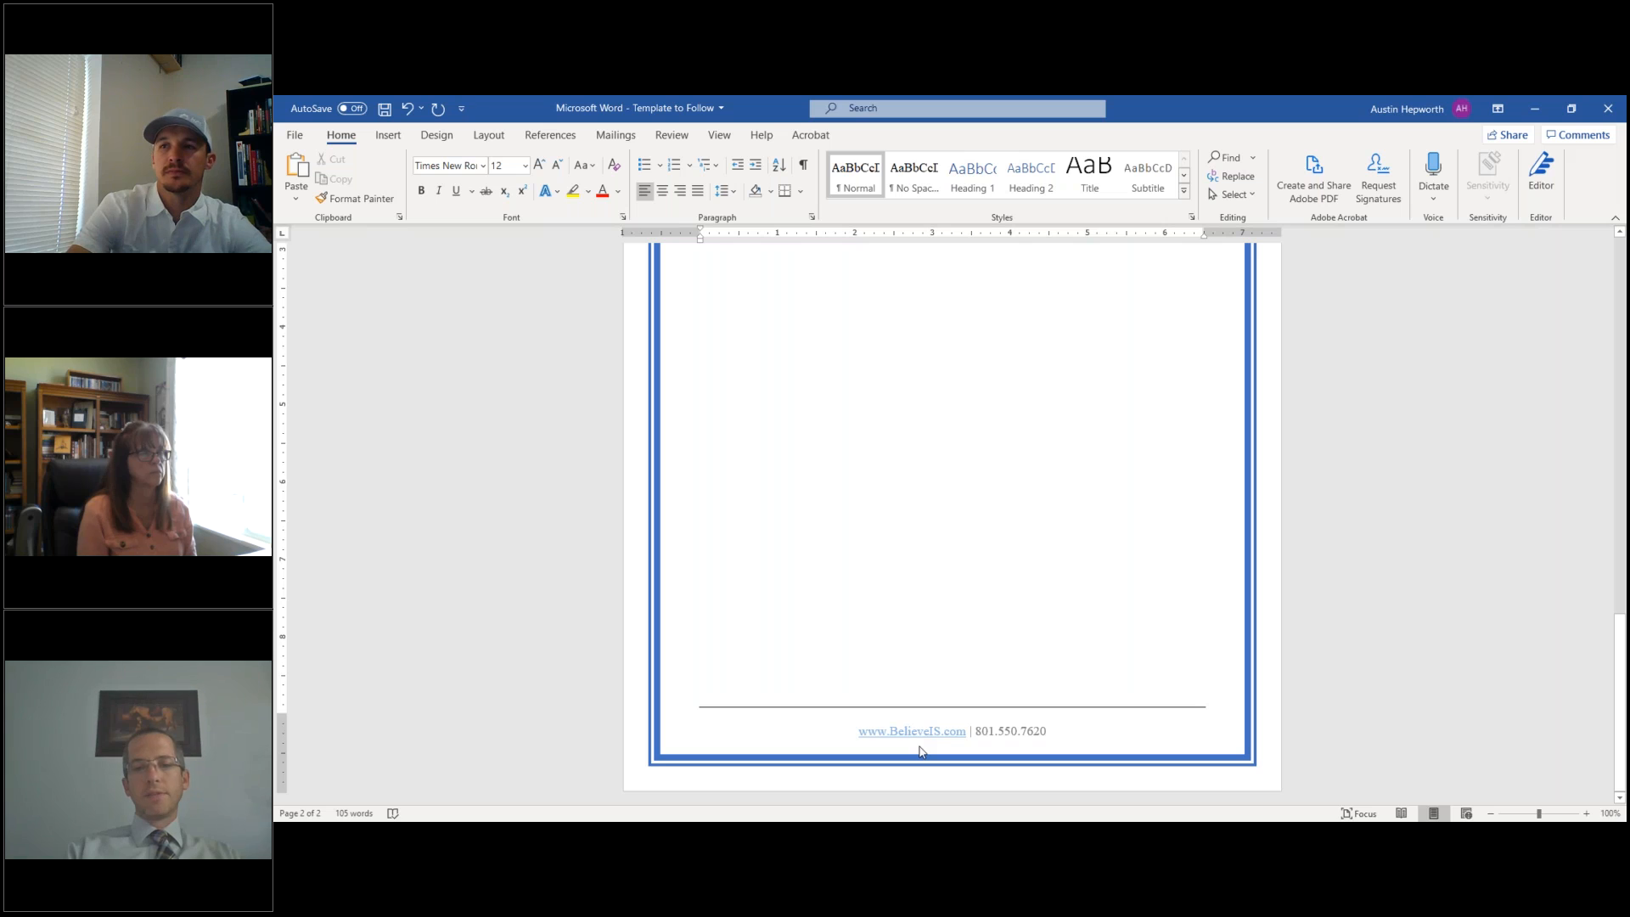
scroll(952, 518, down, 8)
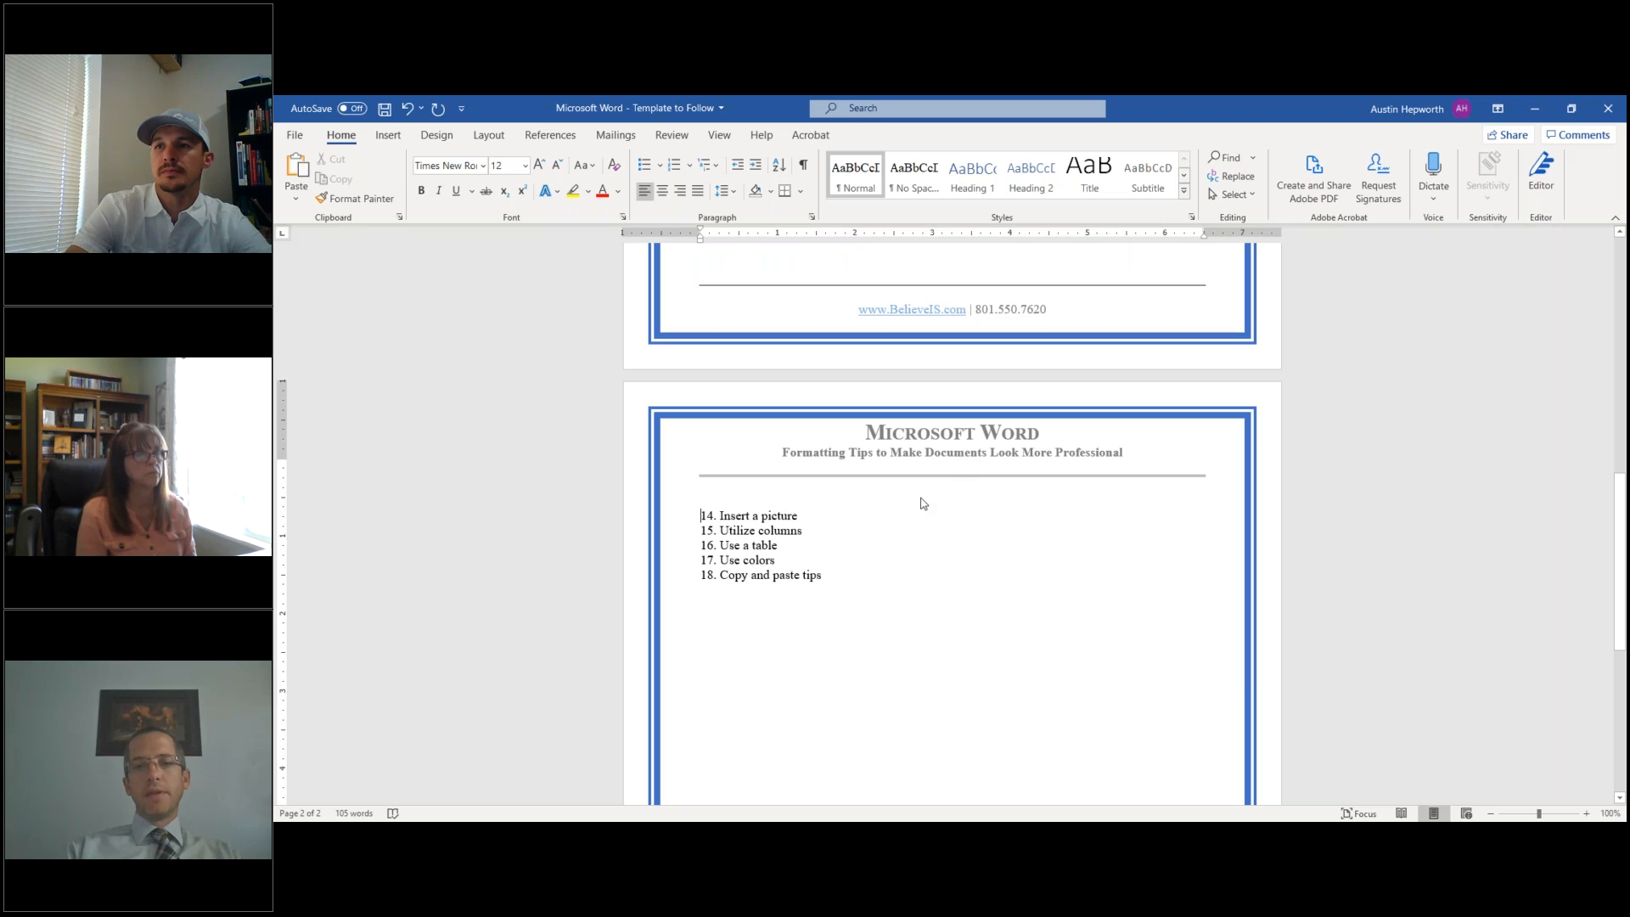
scroll(924, 504, up, 15)
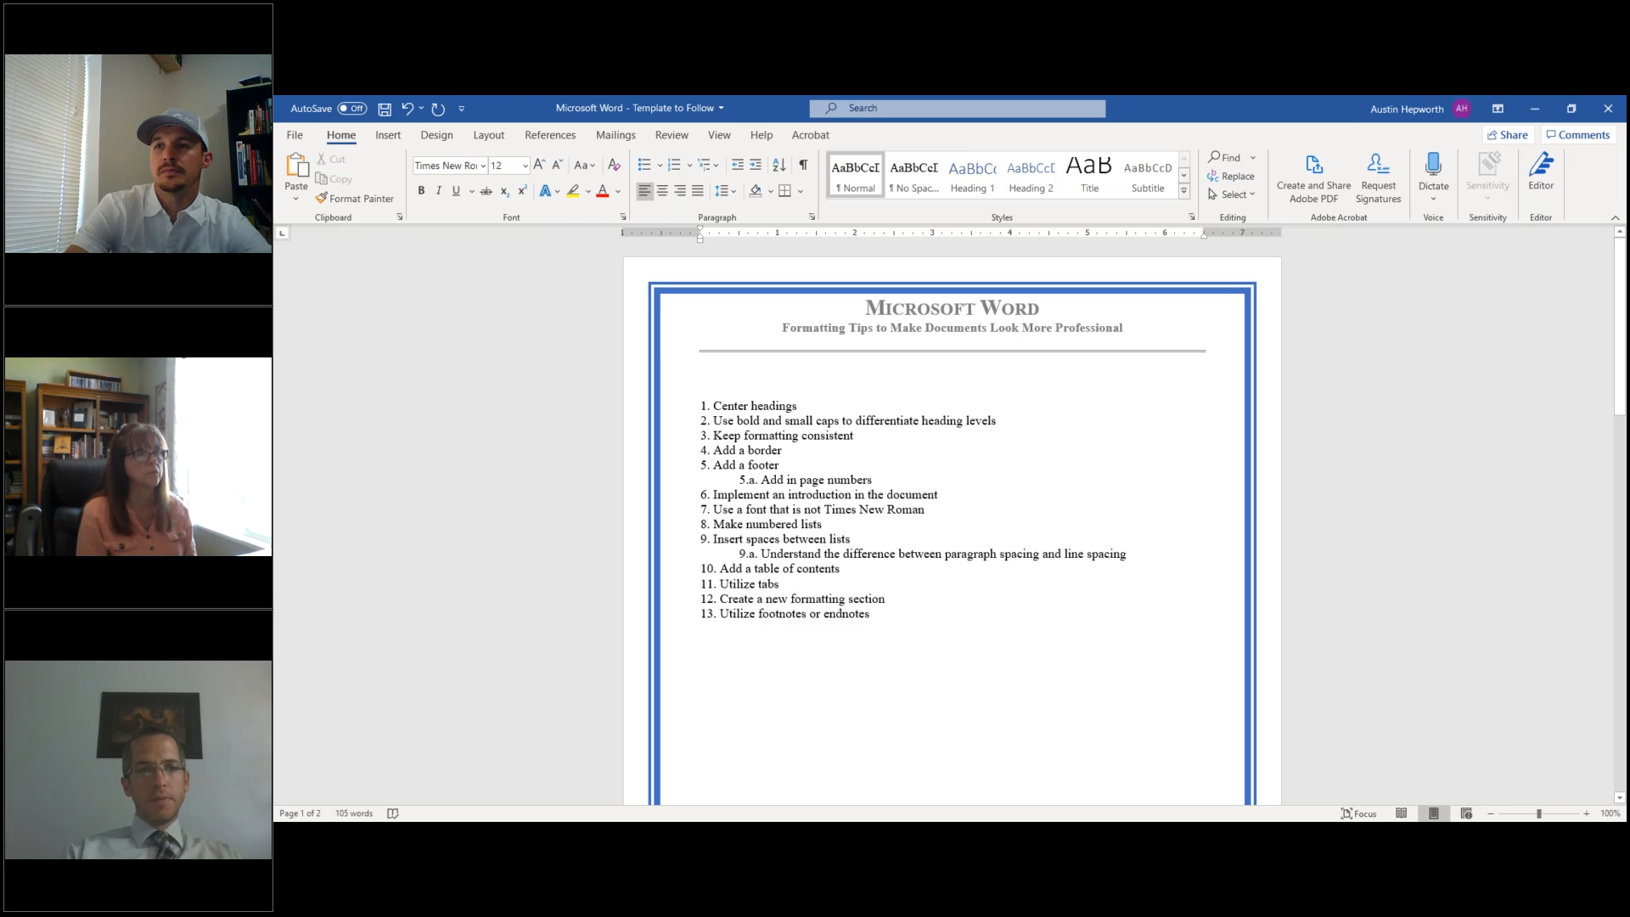
key(ctrl+z)
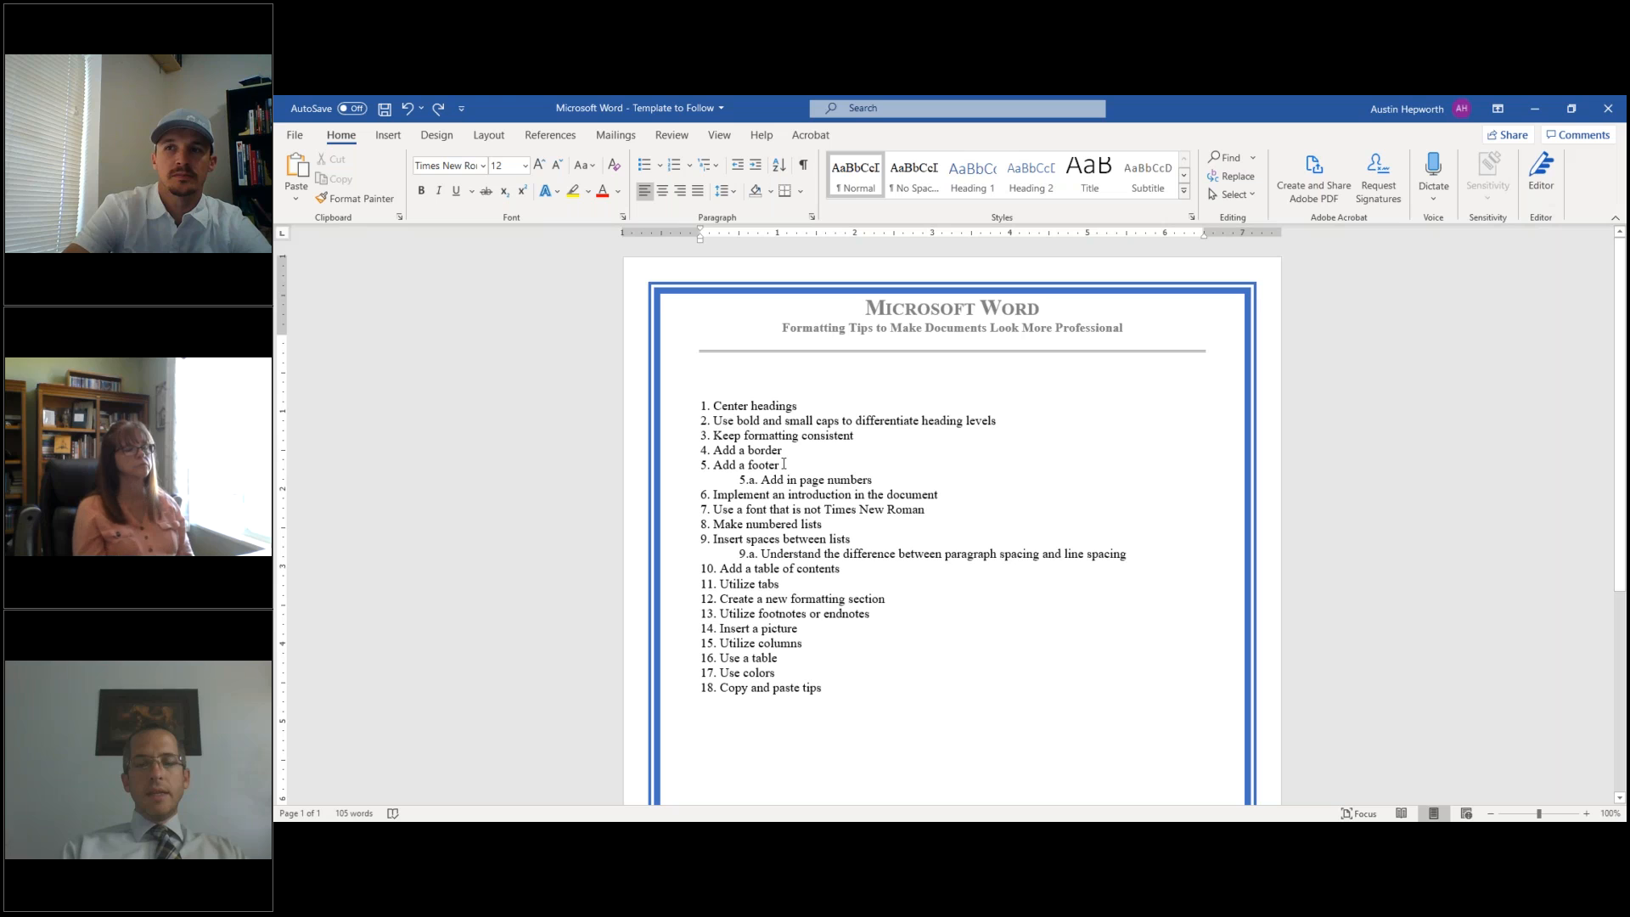
scroll(783, 463, down, 5)
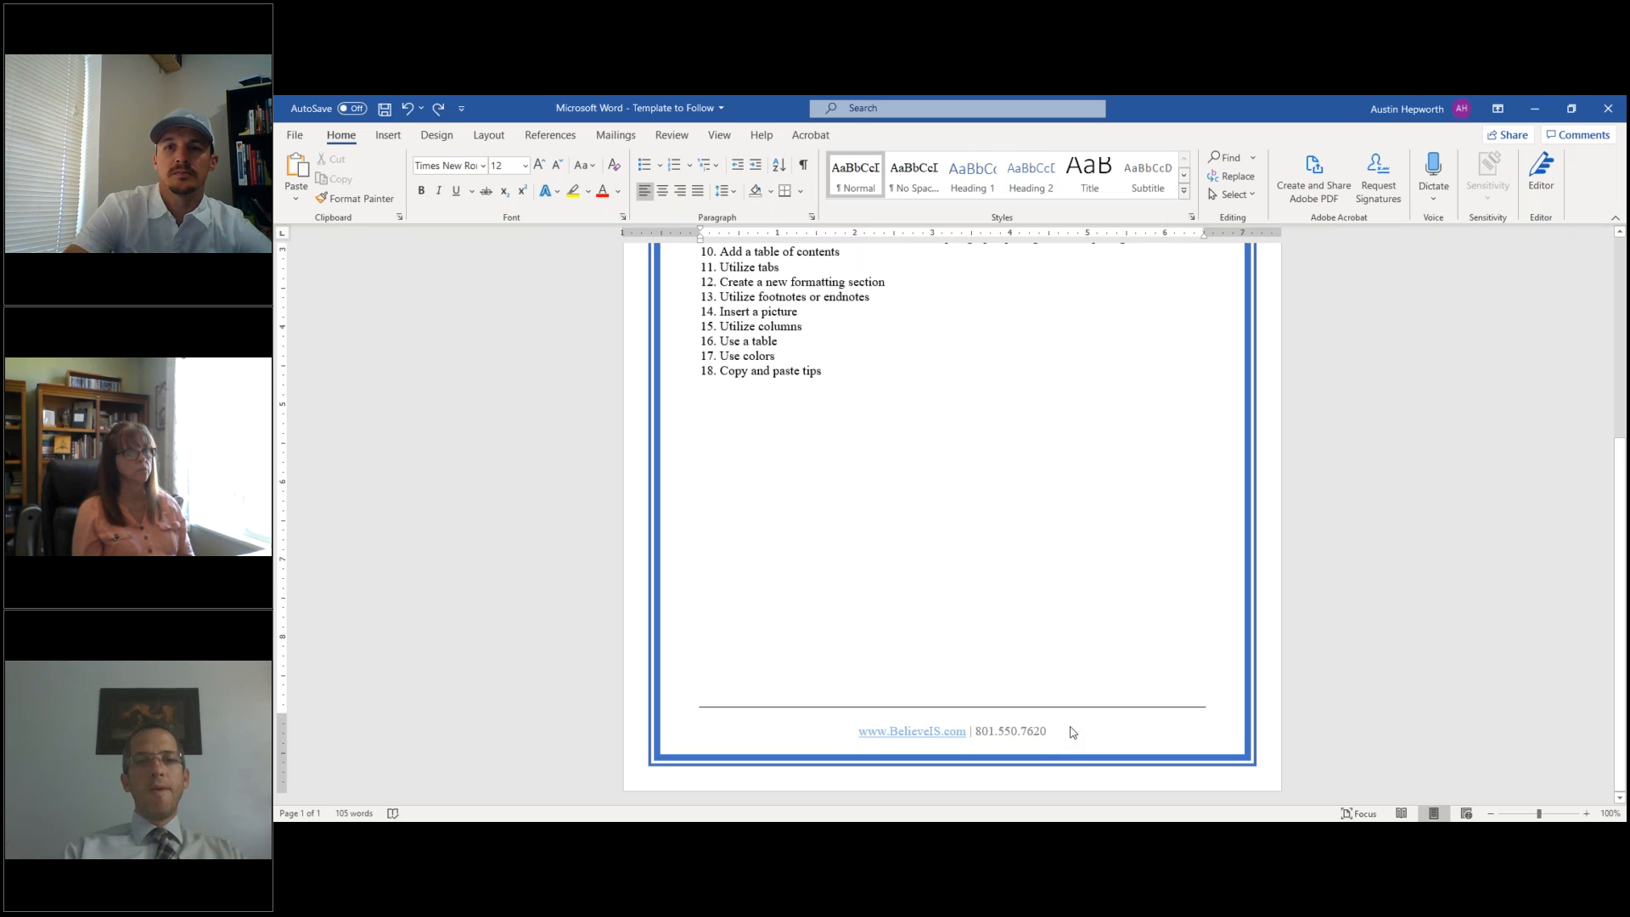
- Insert an Accent Bar 2 "1 | Page" page number at the bottom of the page
click(387, 137)
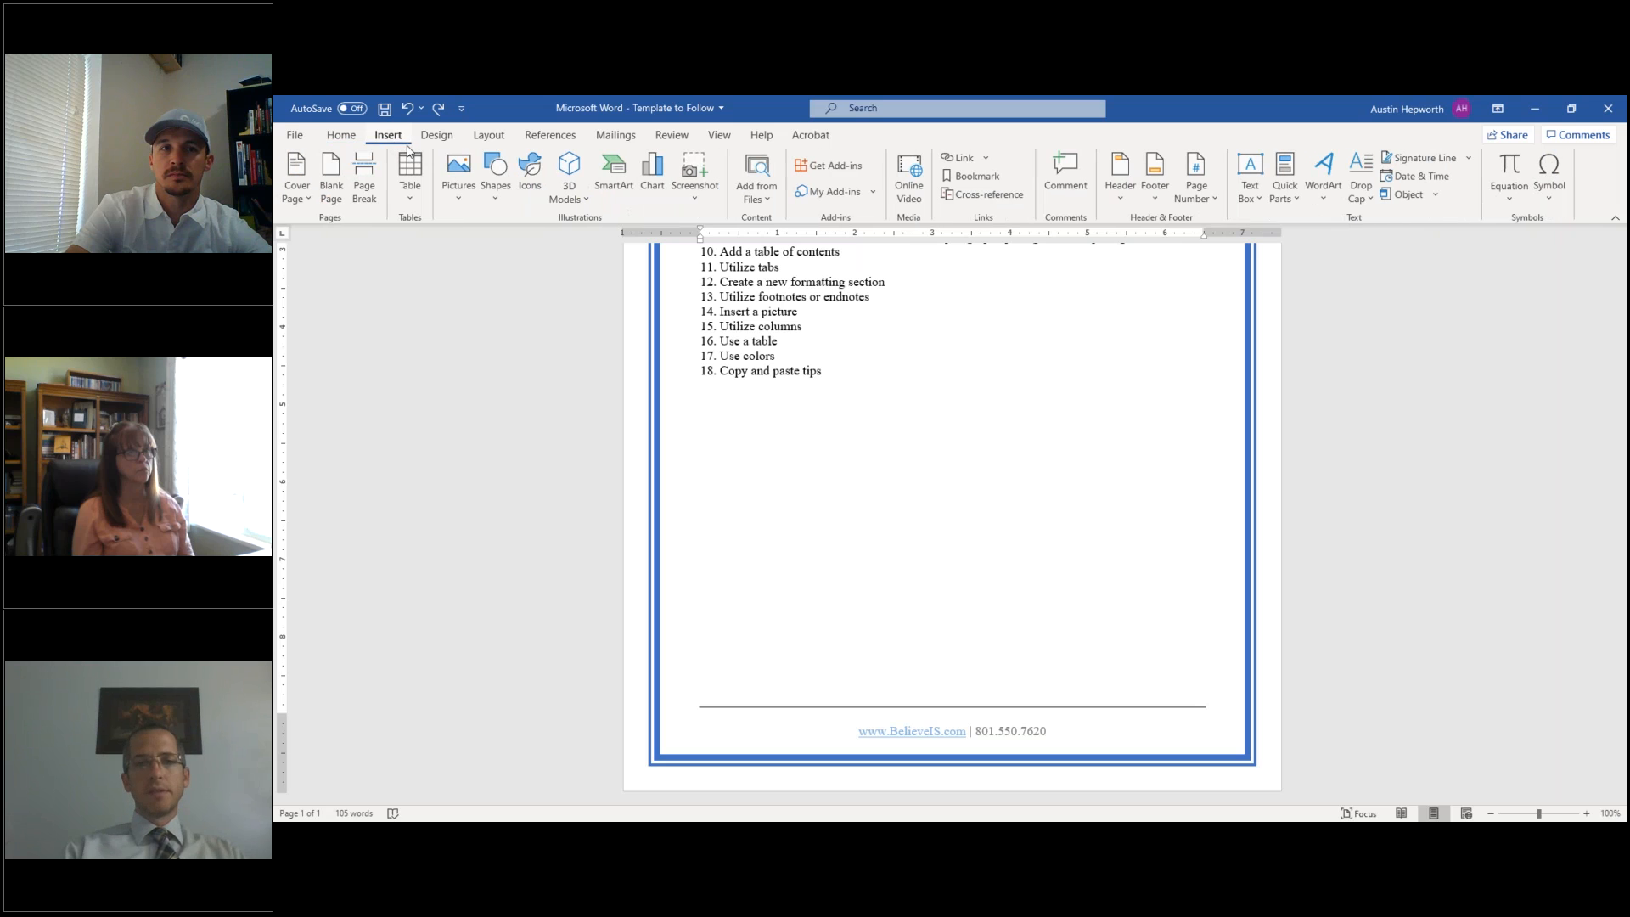
click(1205, 192)
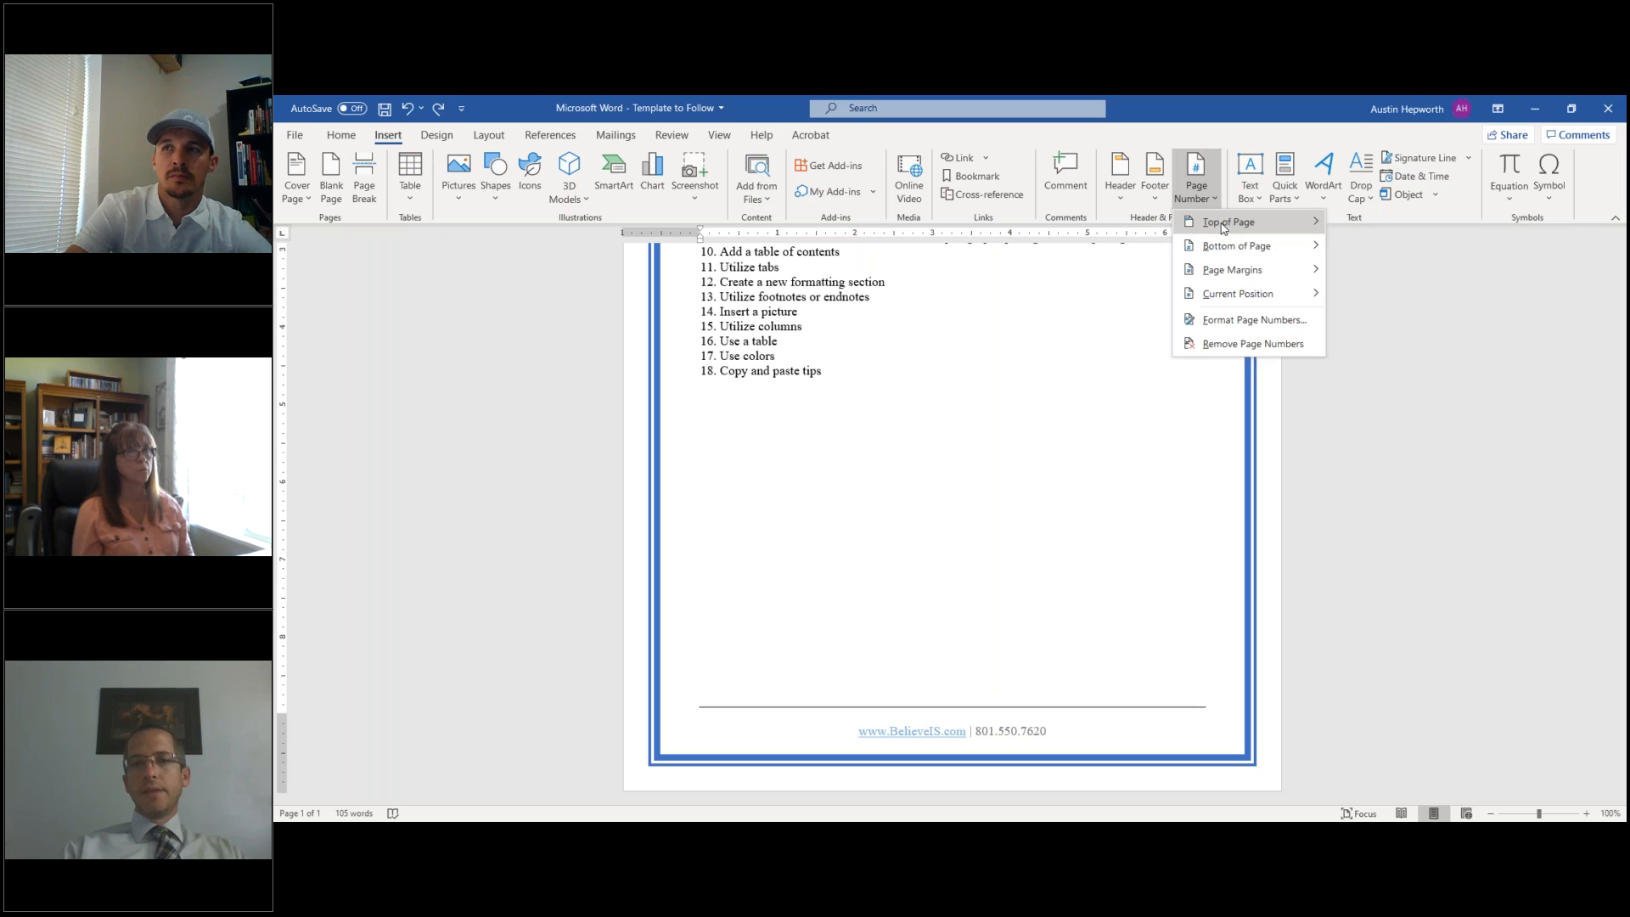
mouse_move(1223, 228)
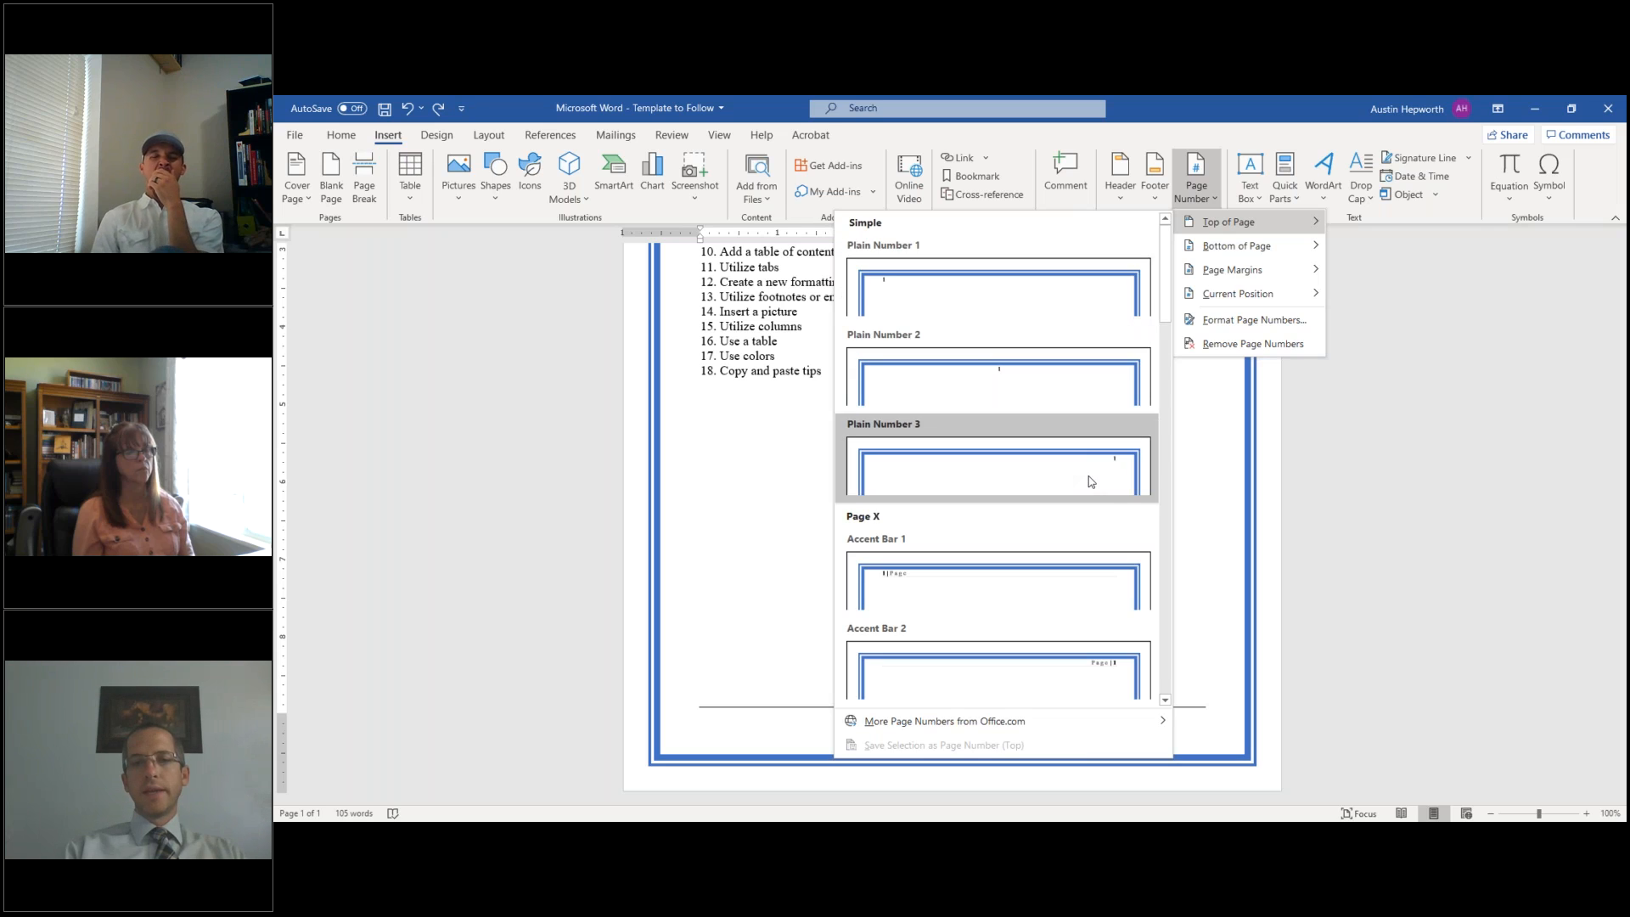
scroll(1091, 481, down, 5)
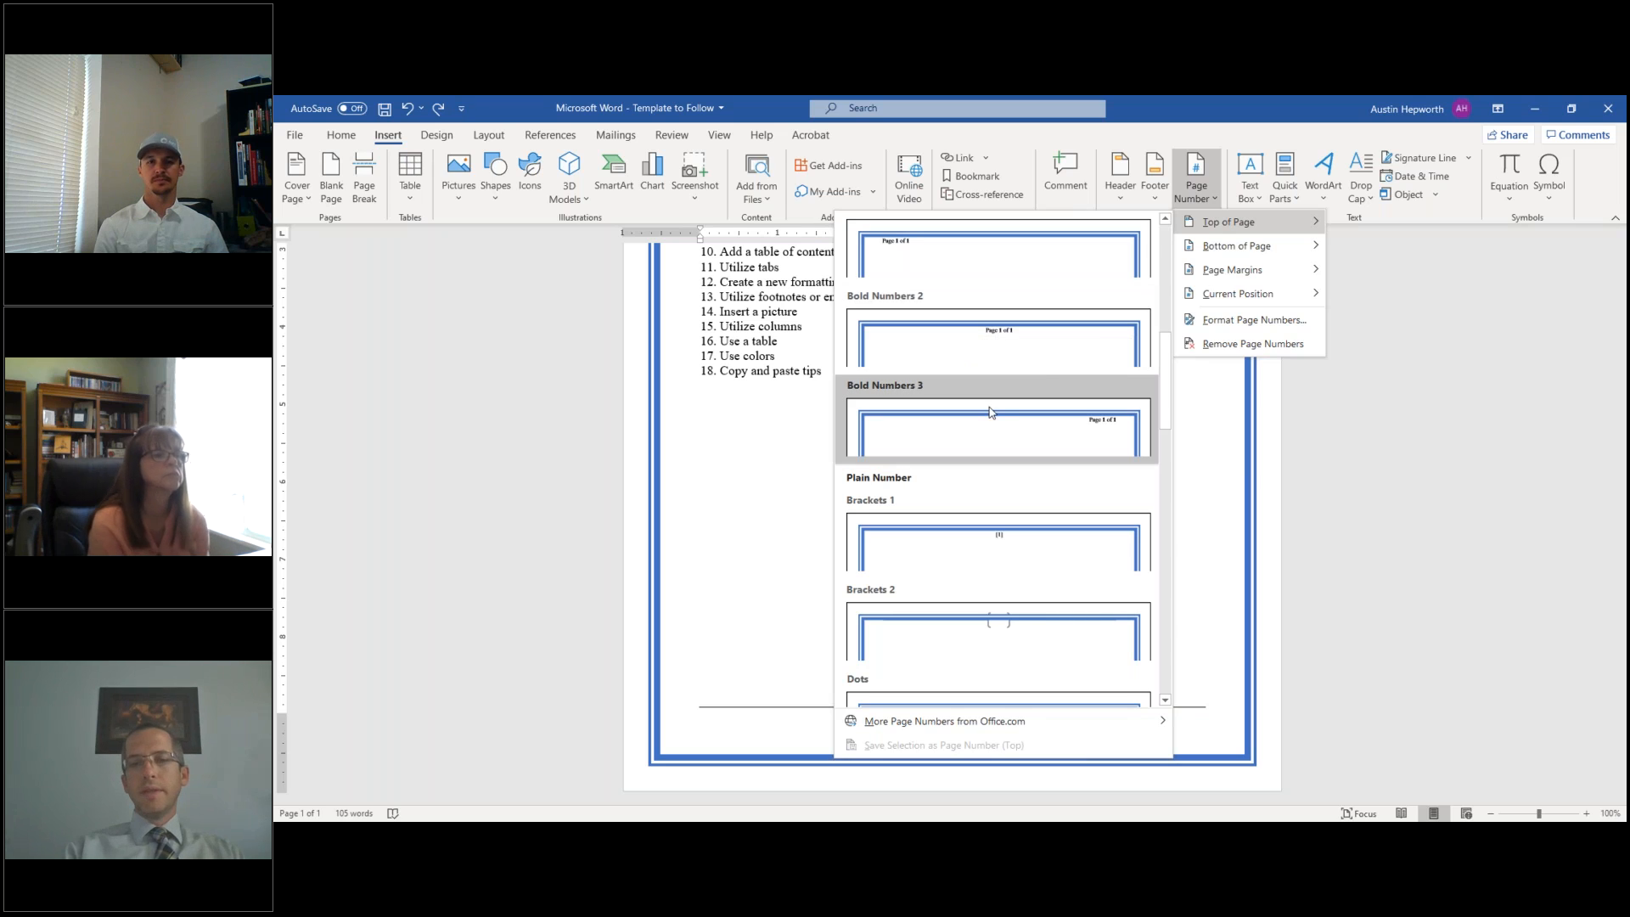
scroll(990, 407, down, 3)
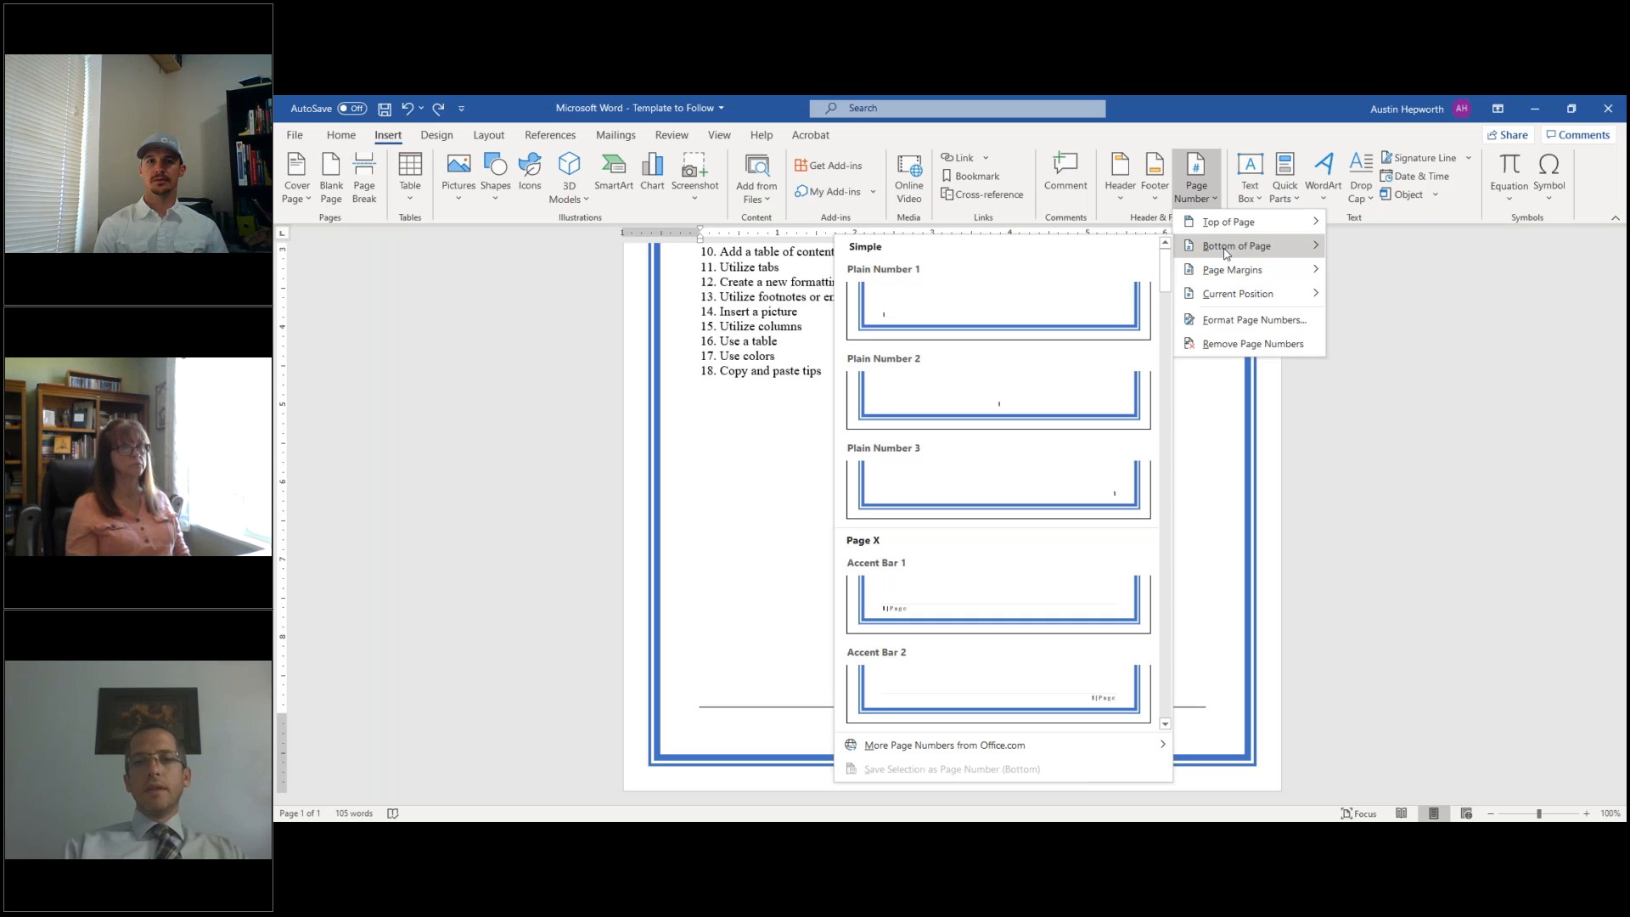
mouse_move(1241, 297)
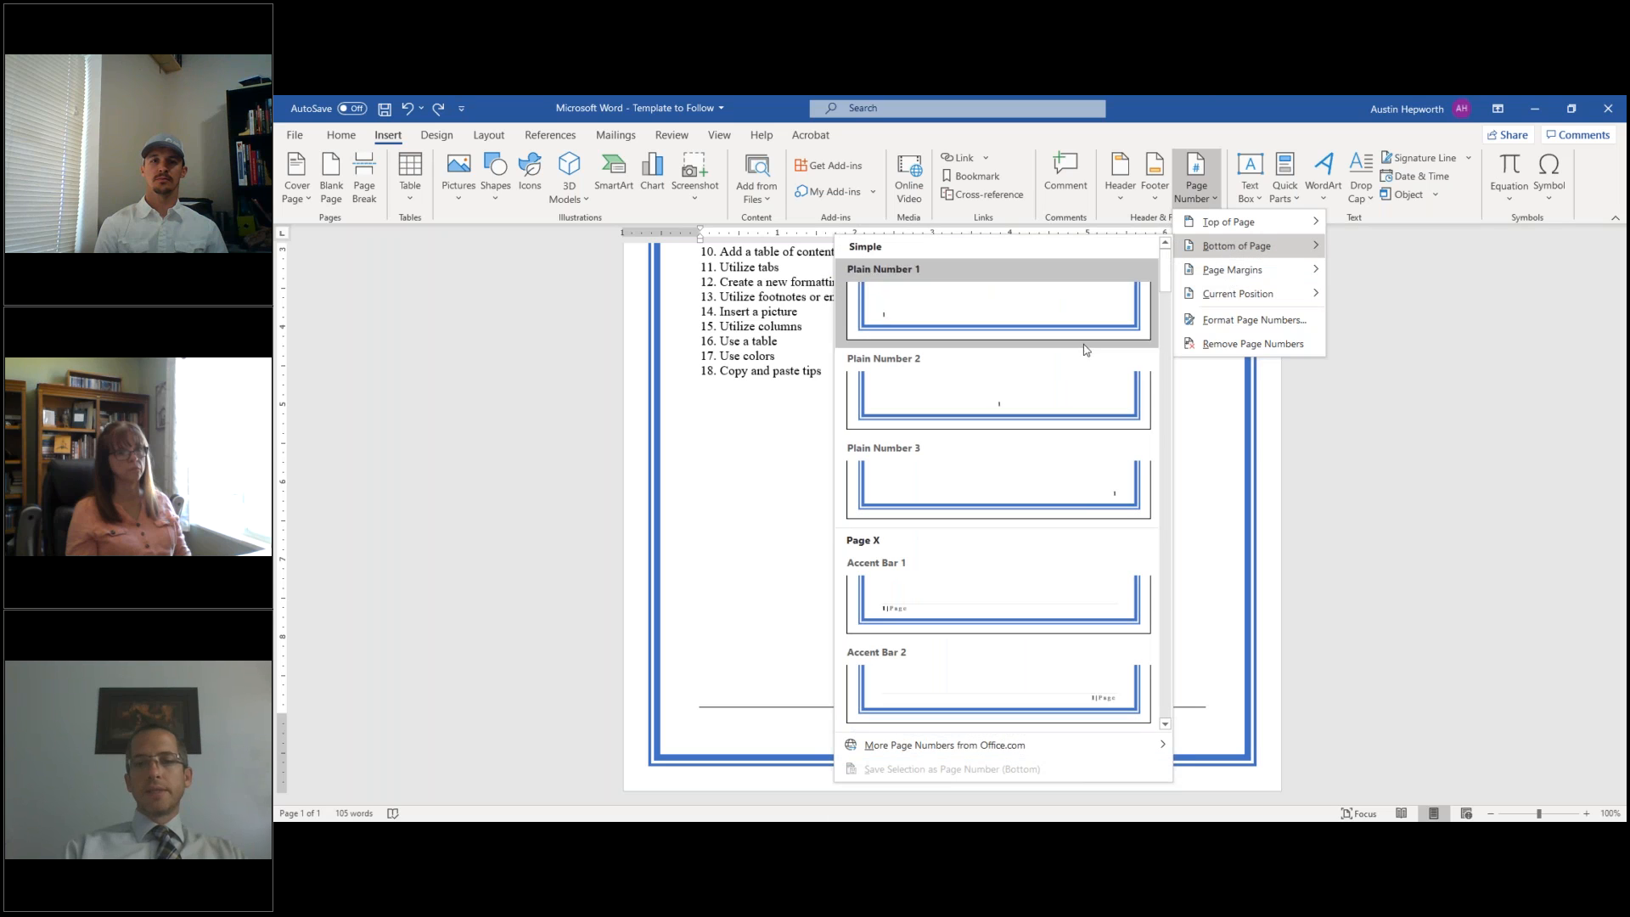
scroll(1077, 354, down, 3)
scroll(1072, 357, down, 3)
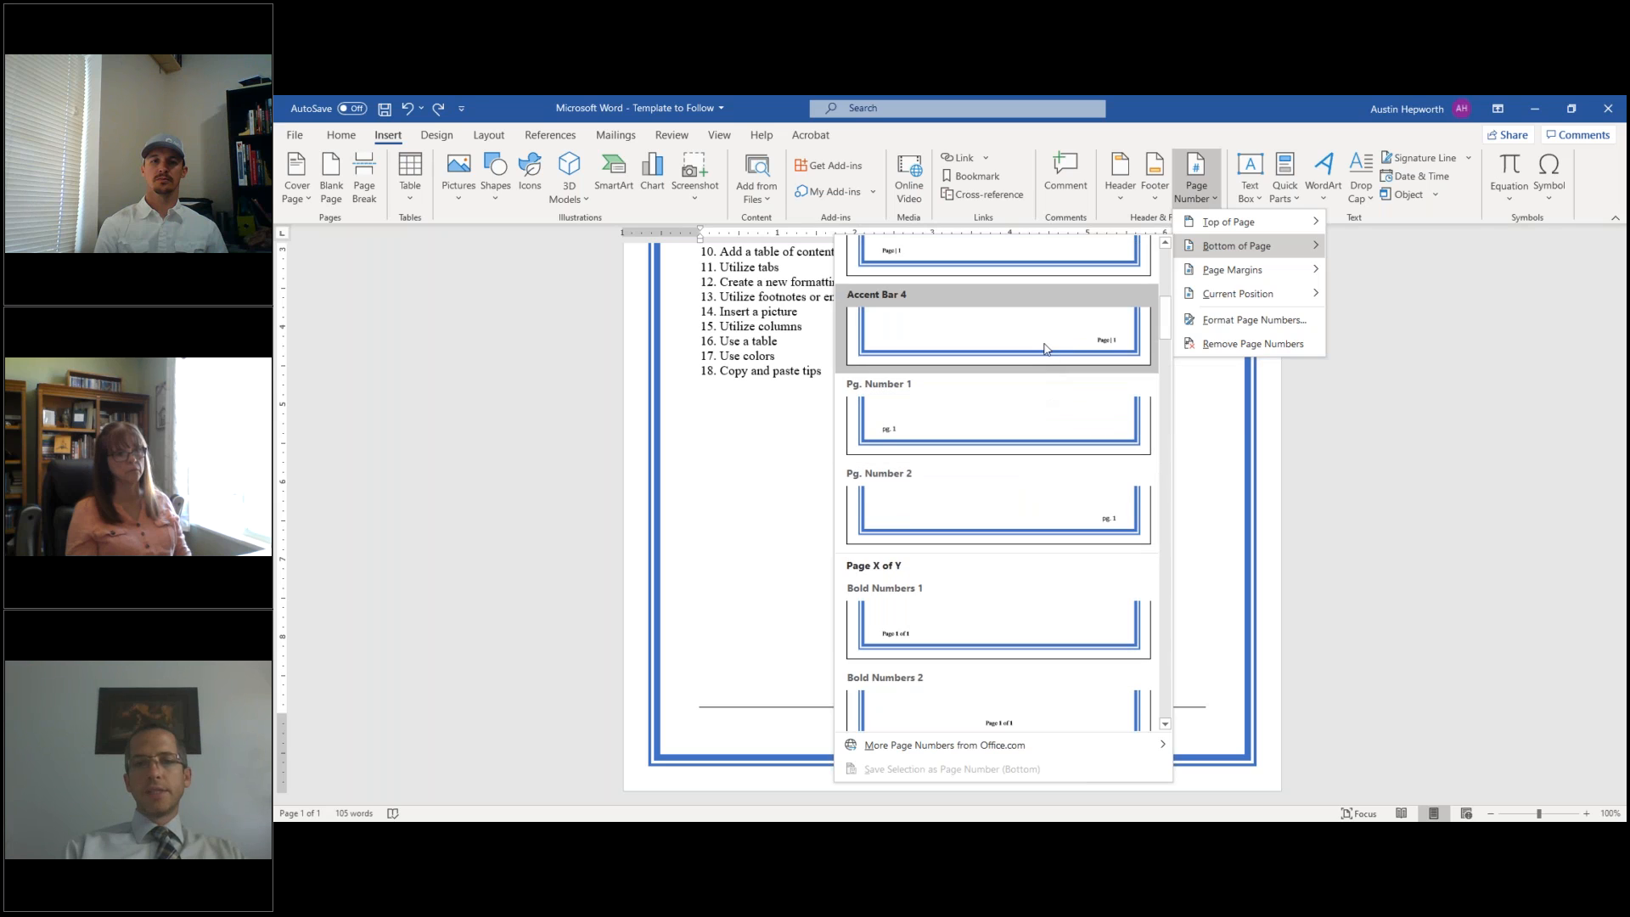
scroll(1046, 348, up, 6)
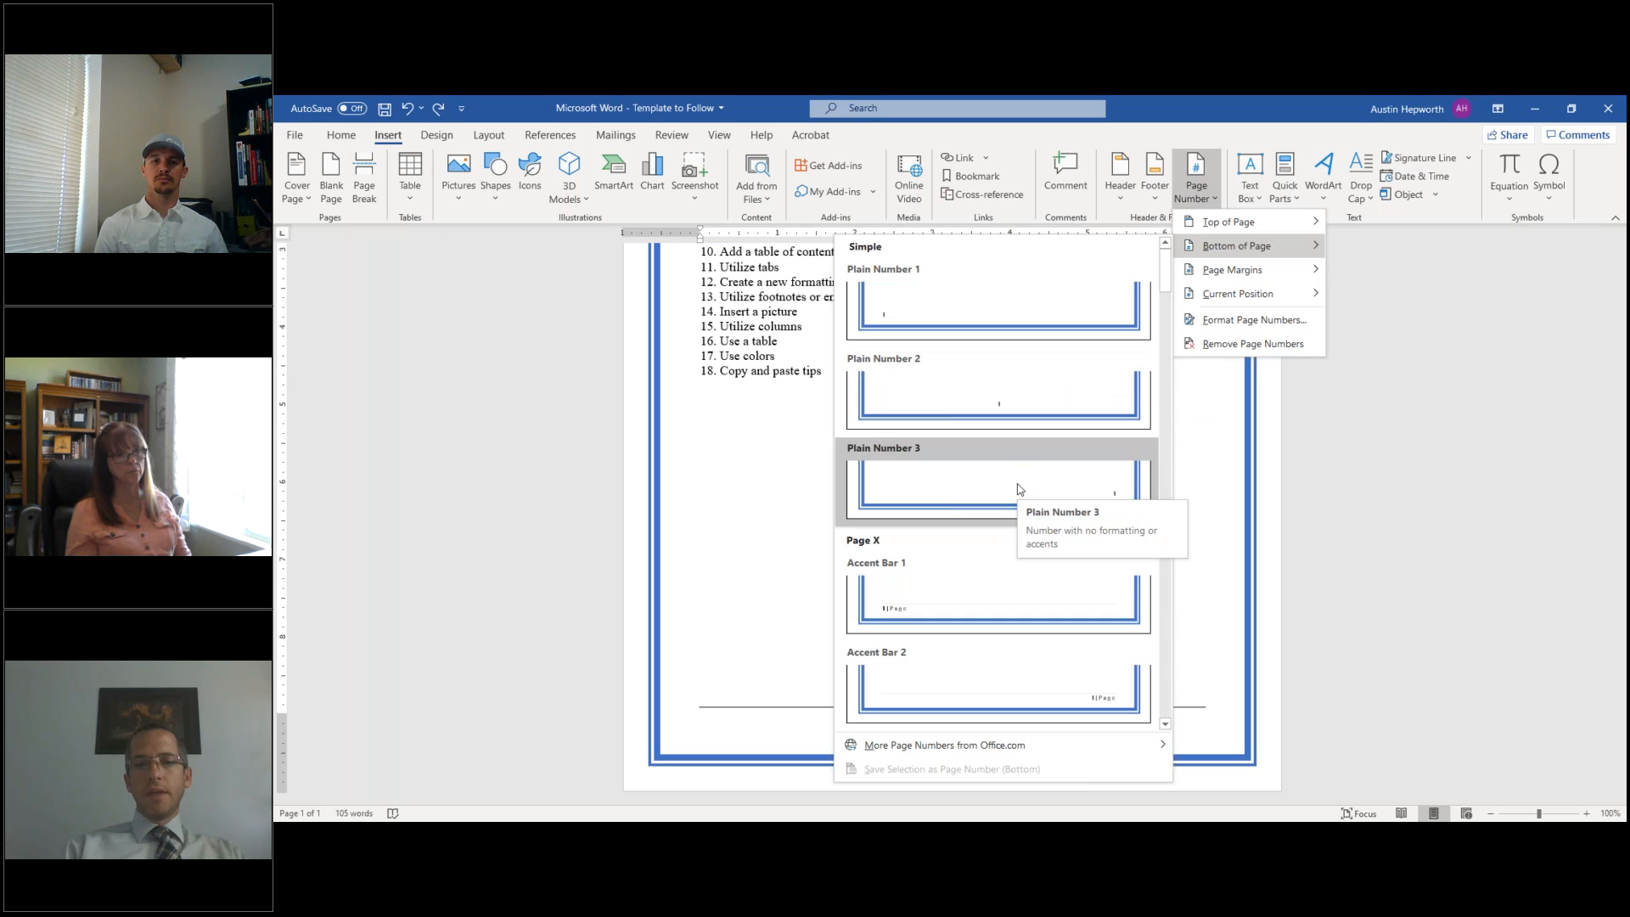
click(979, 672)
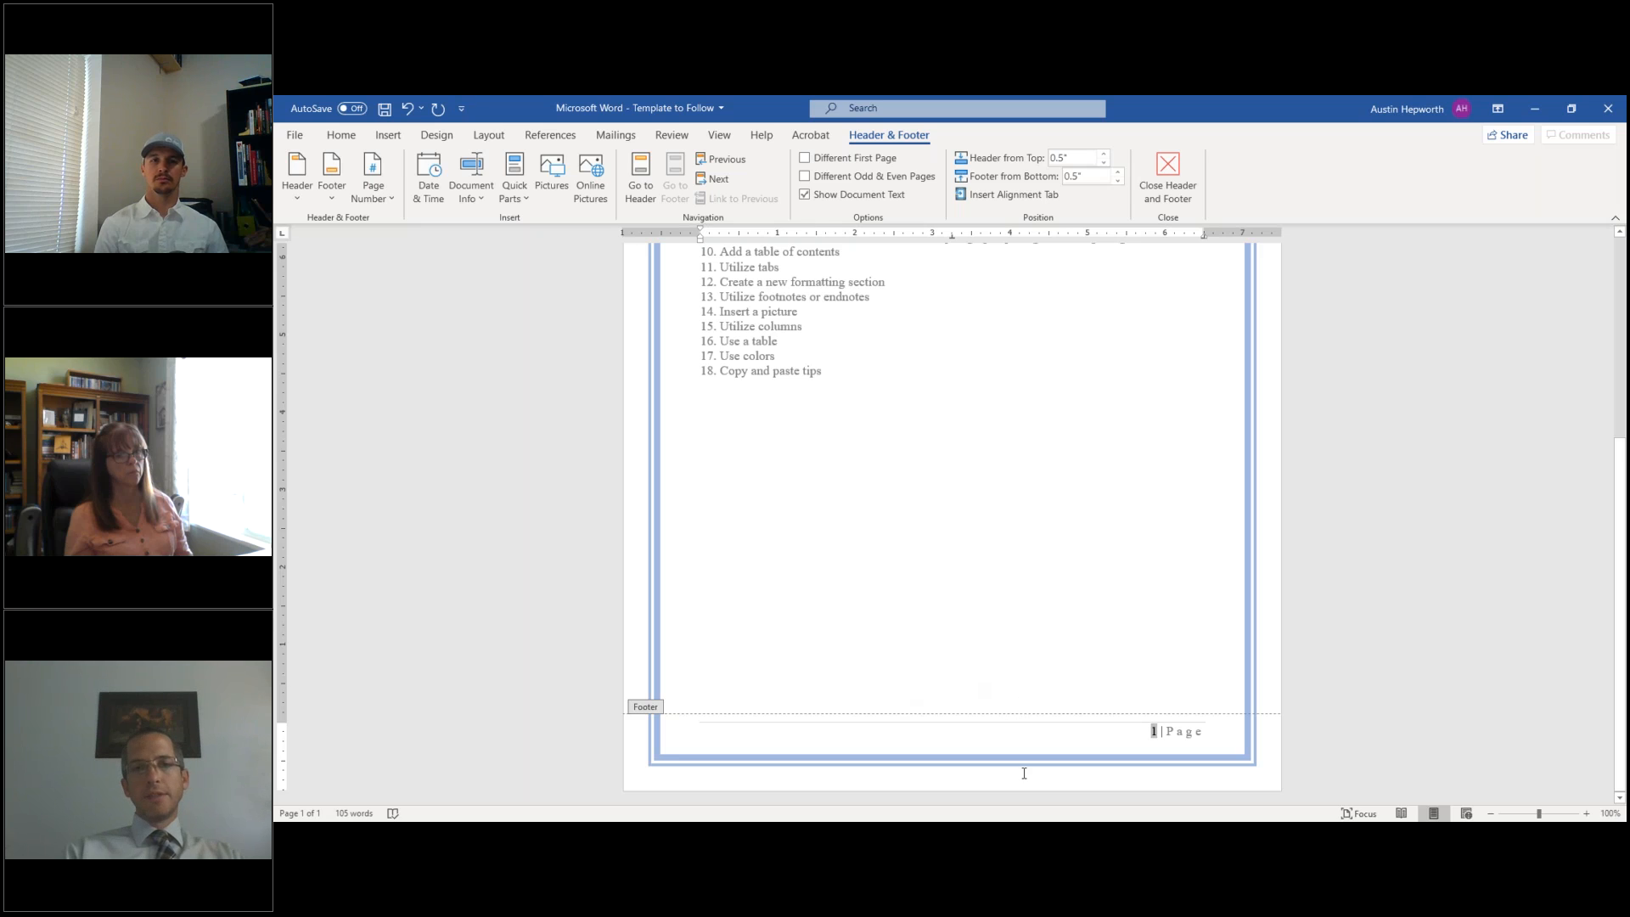
- Undo the page number and copy the footer's website-and-phone line
click(407, 108)
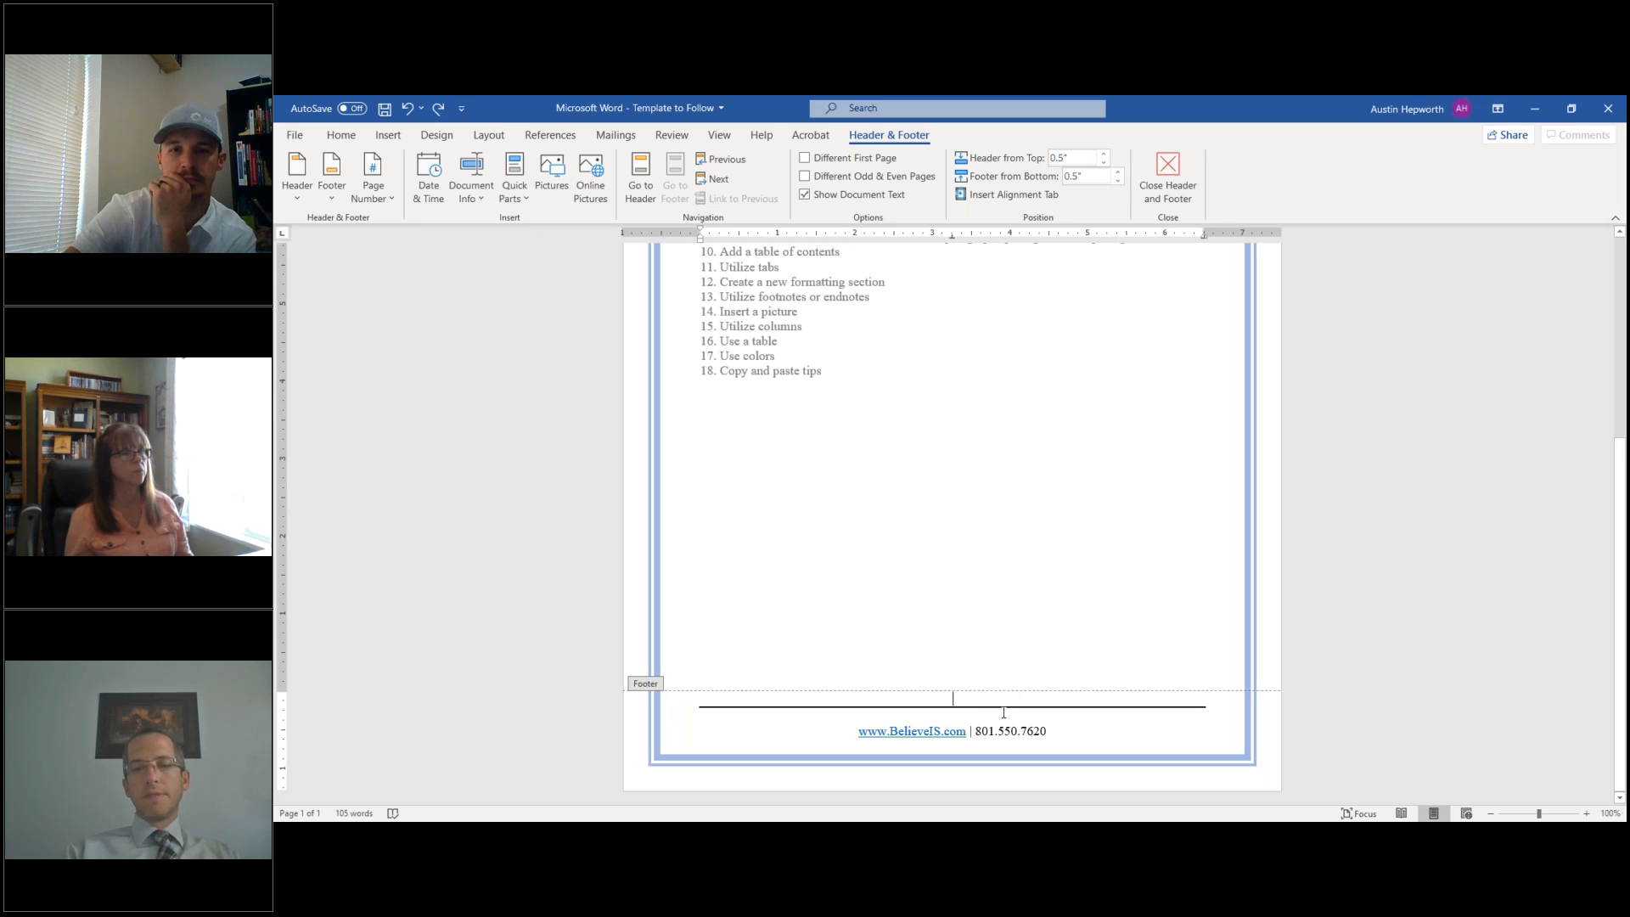
triple_click(956, 722)
key(ctrl+c)
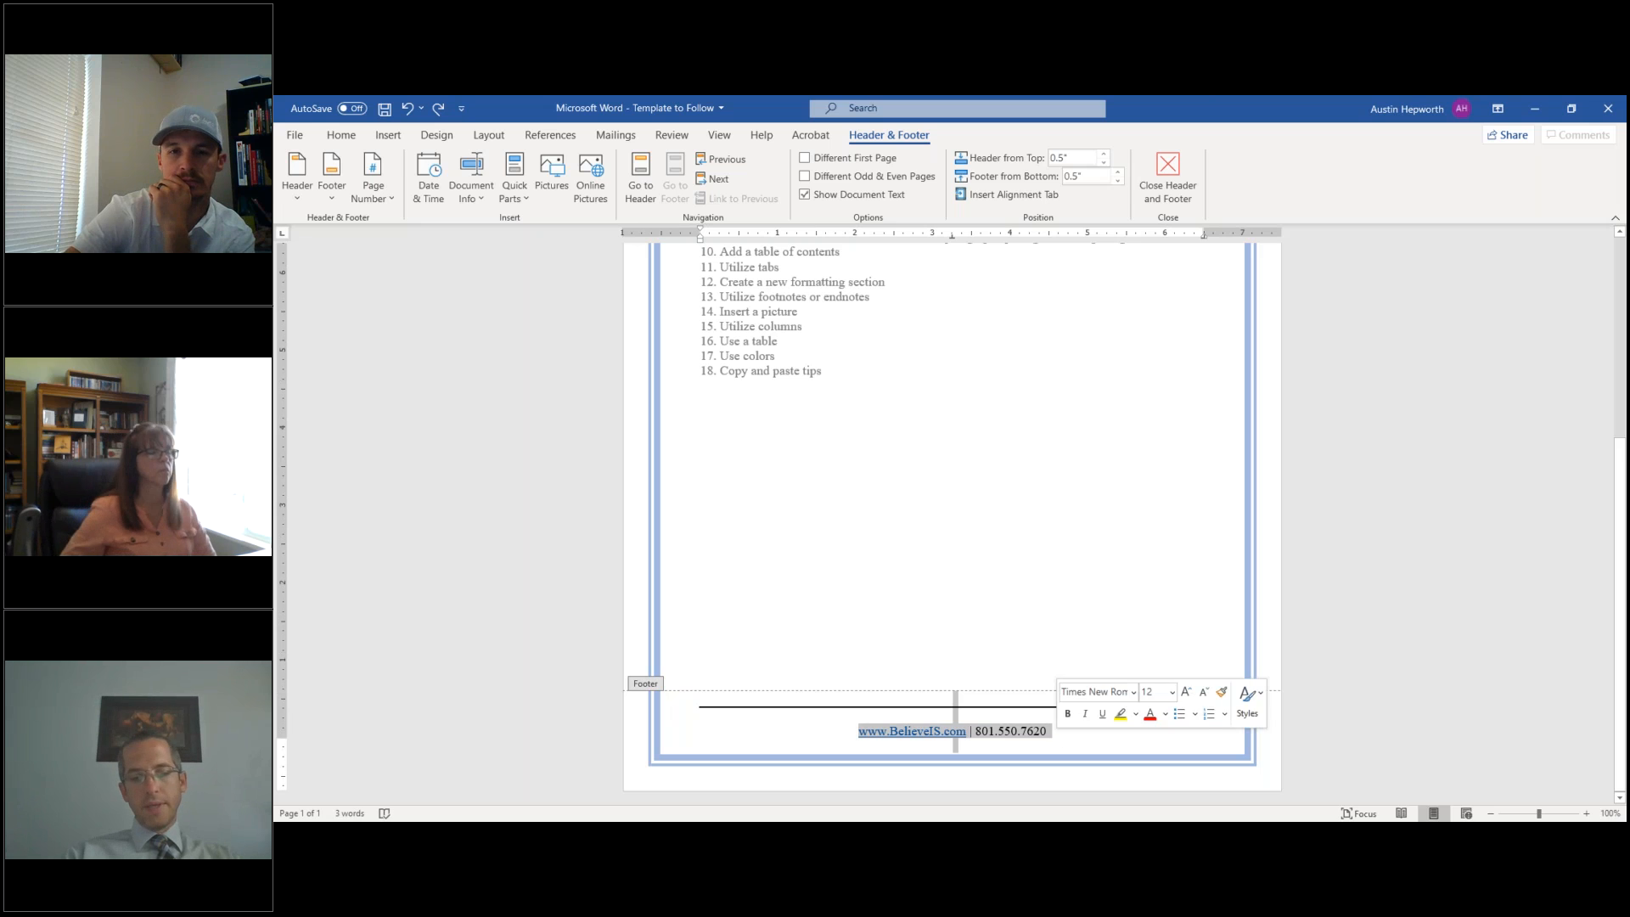
click(1068, 723)
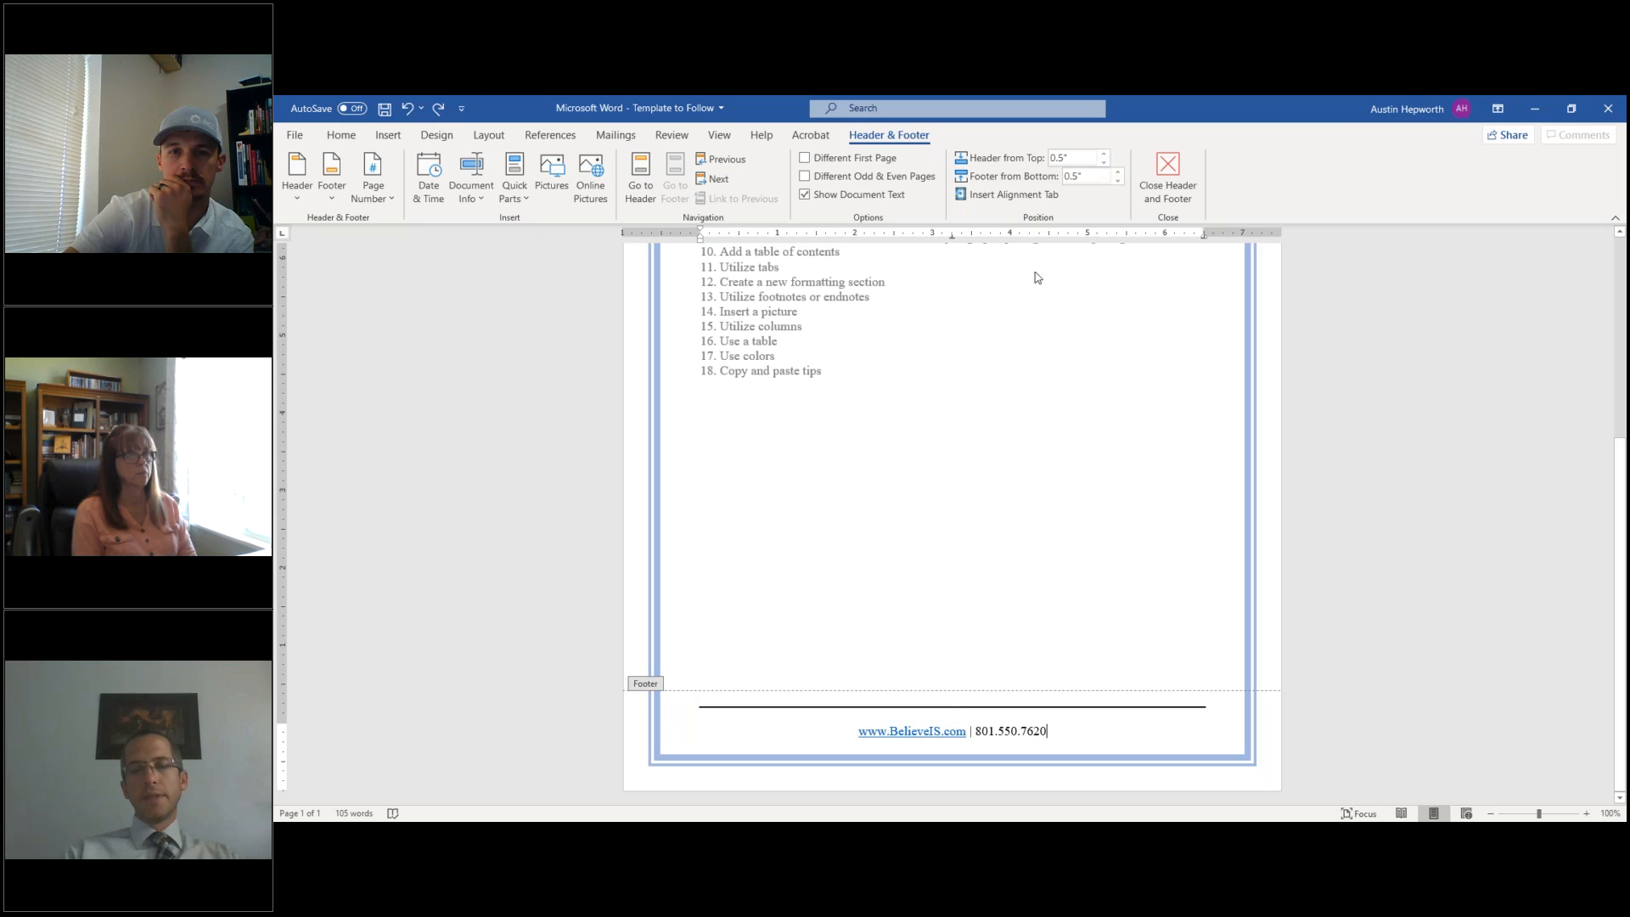
- Re-insert the Accent Bar 2 page number with the contact line pasted on the line below
click(388, 136)
click(1199, 207)
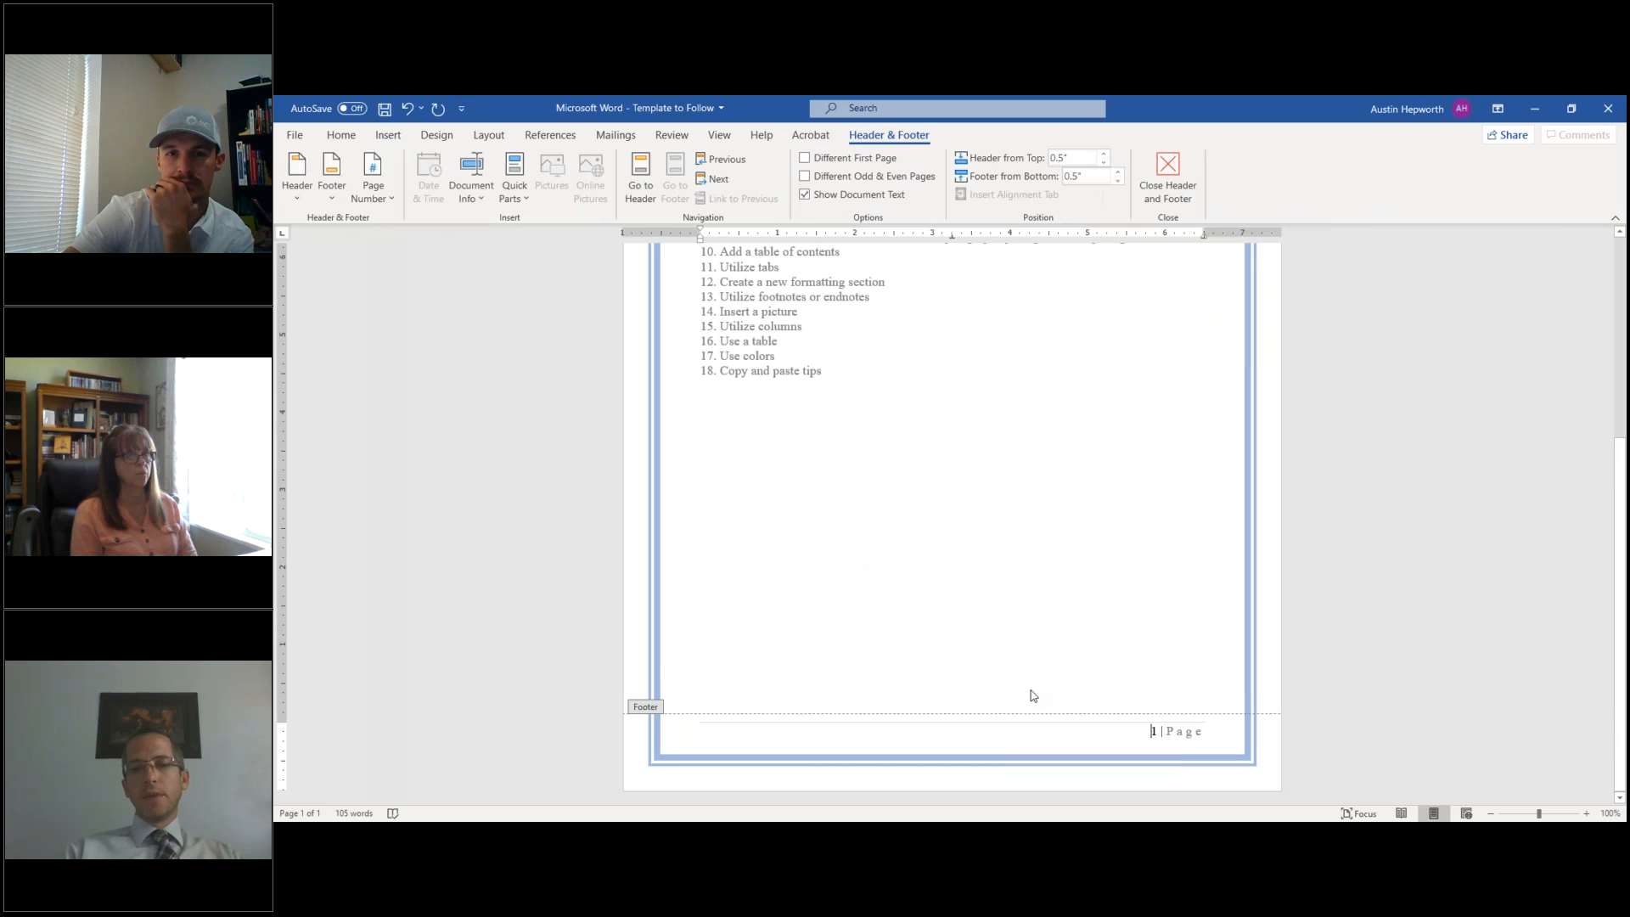
key(ctrl+v)
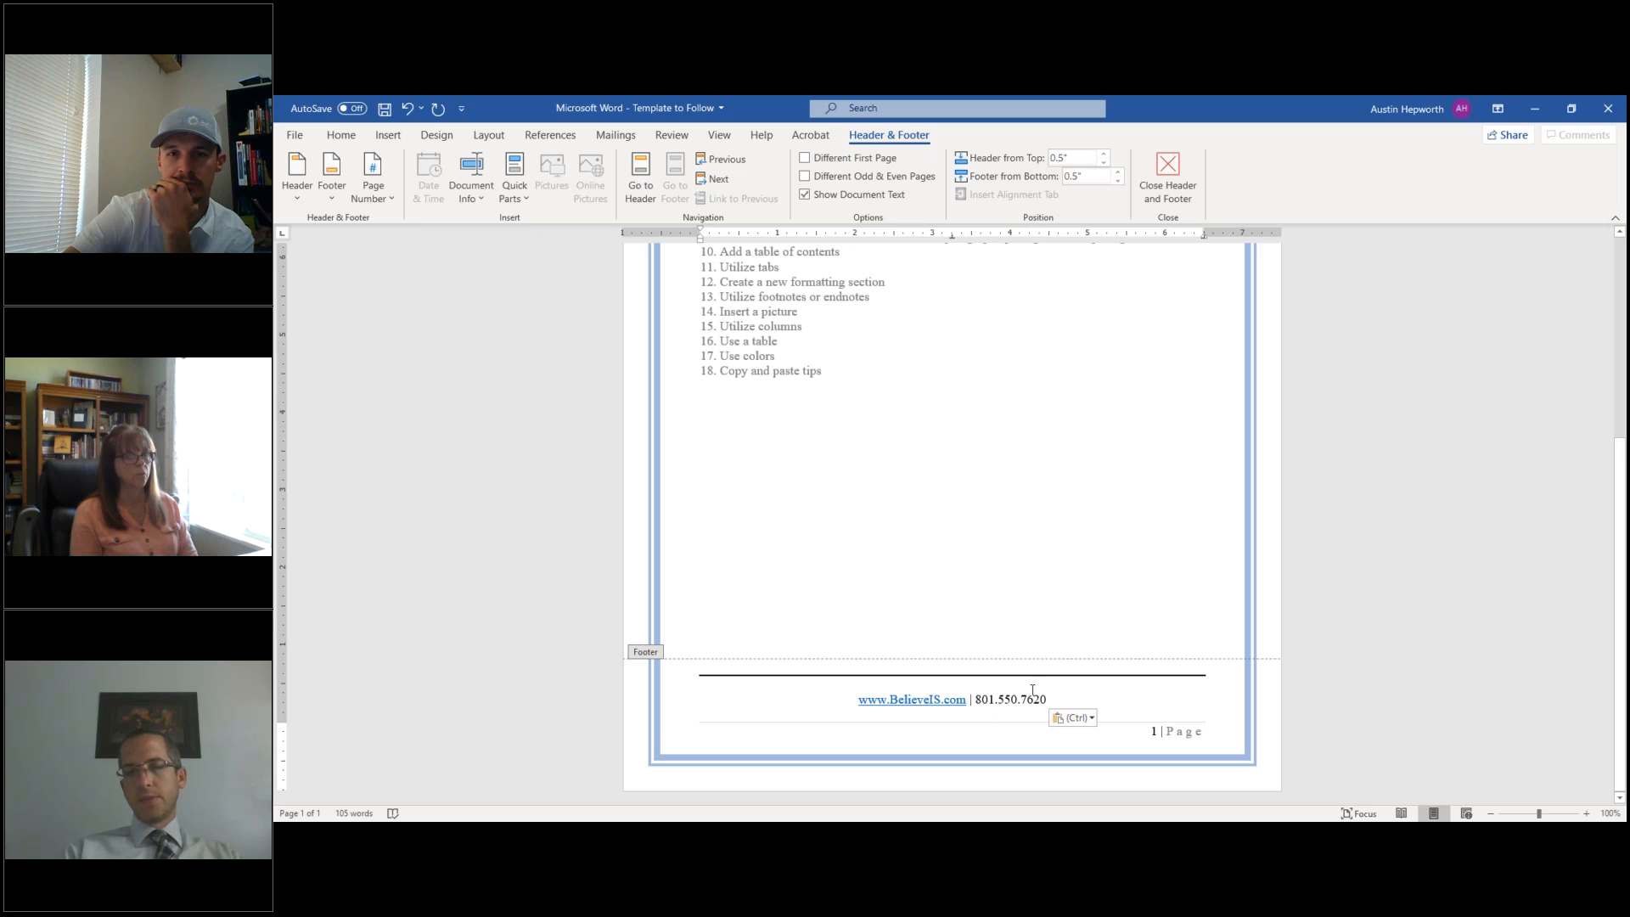
click(1203, 730)
key(Return)
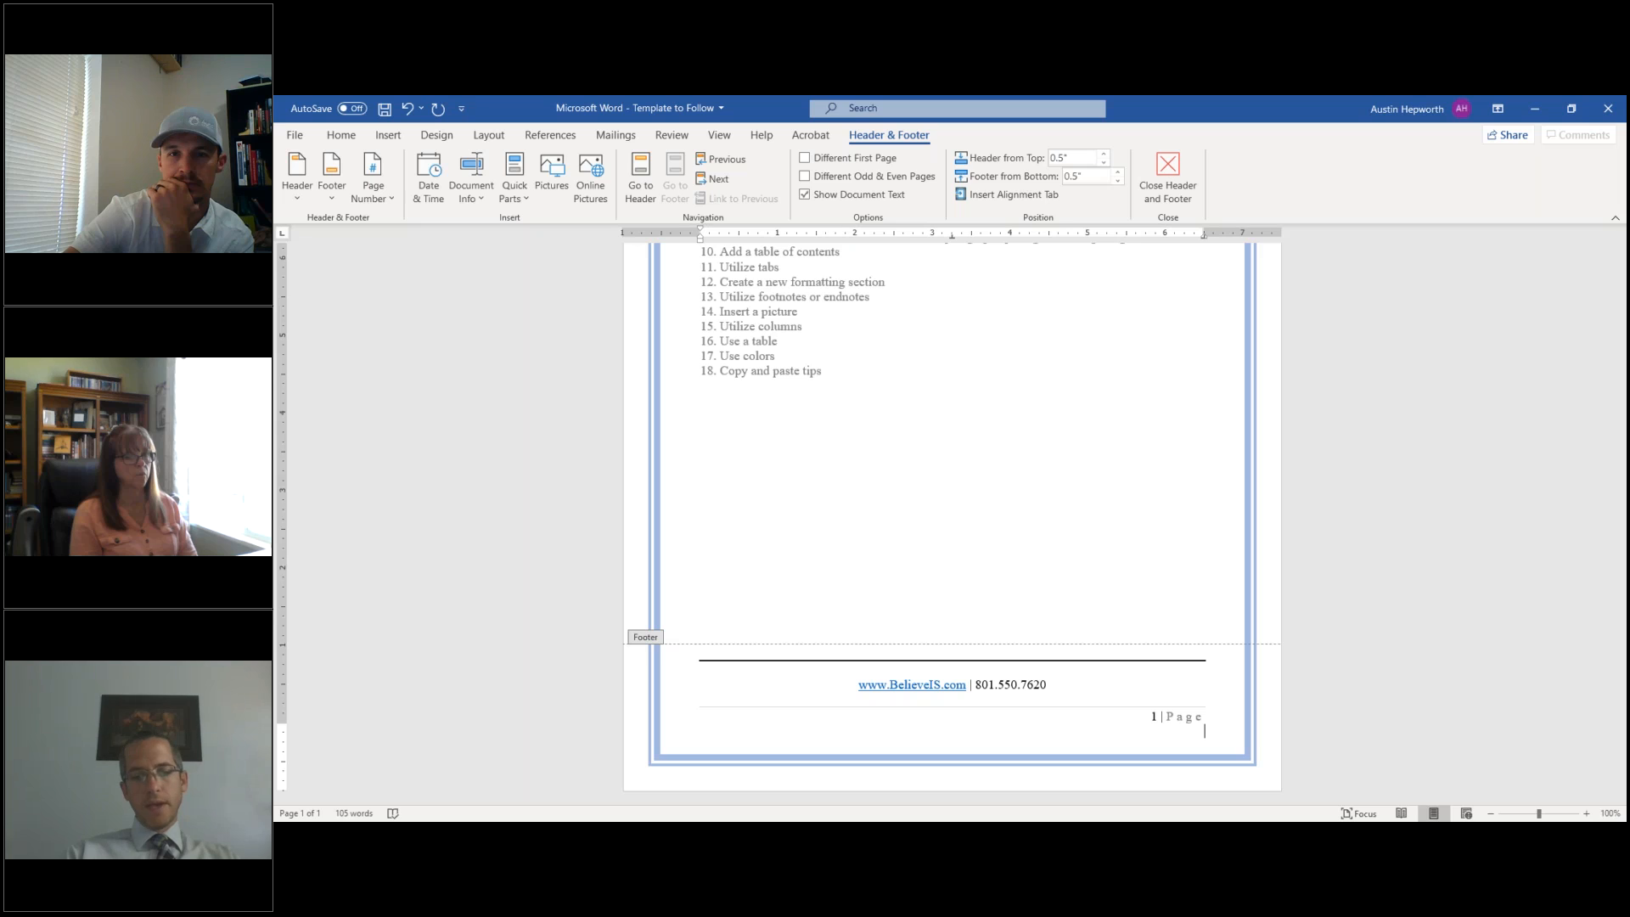
key(ctrl+v)
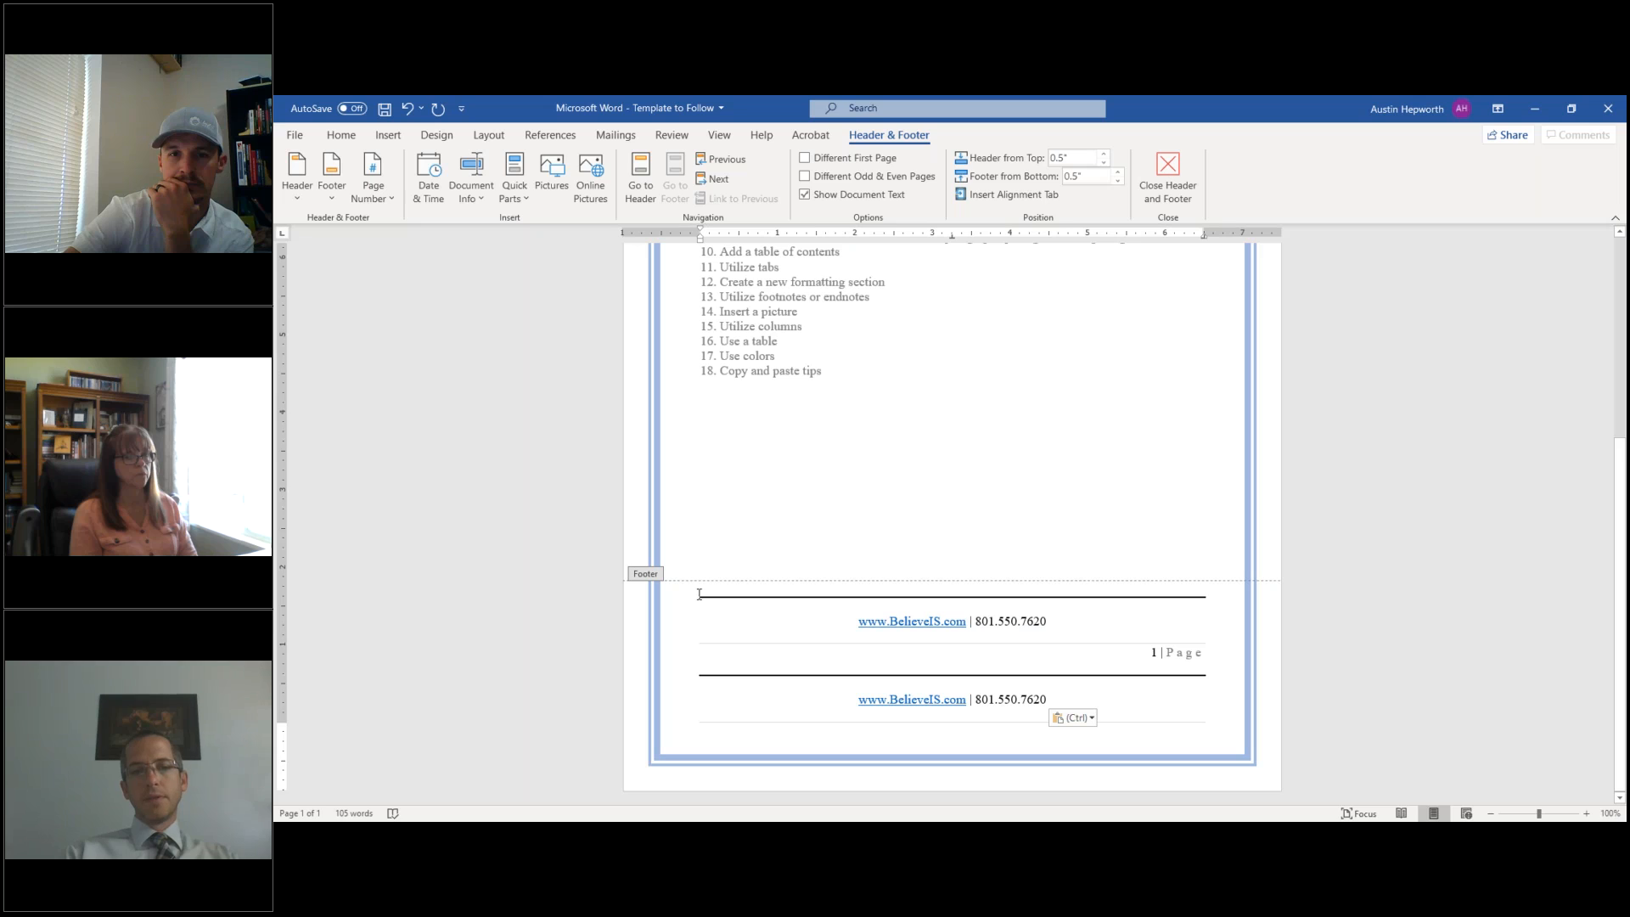
triple_click(1092, 626)
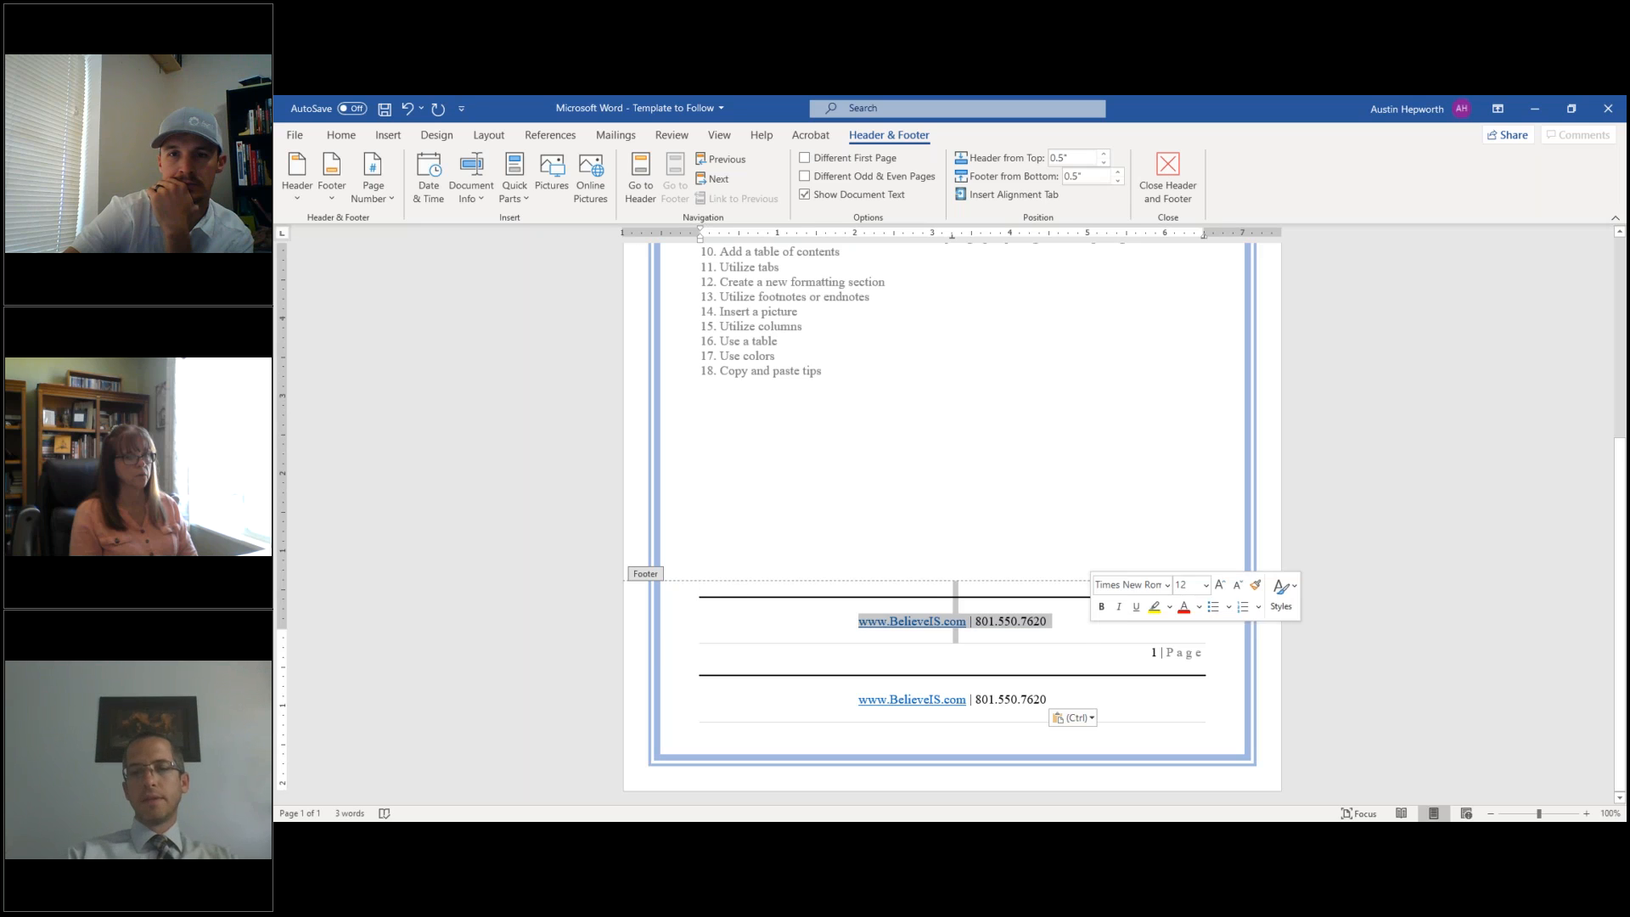
key(Delete)
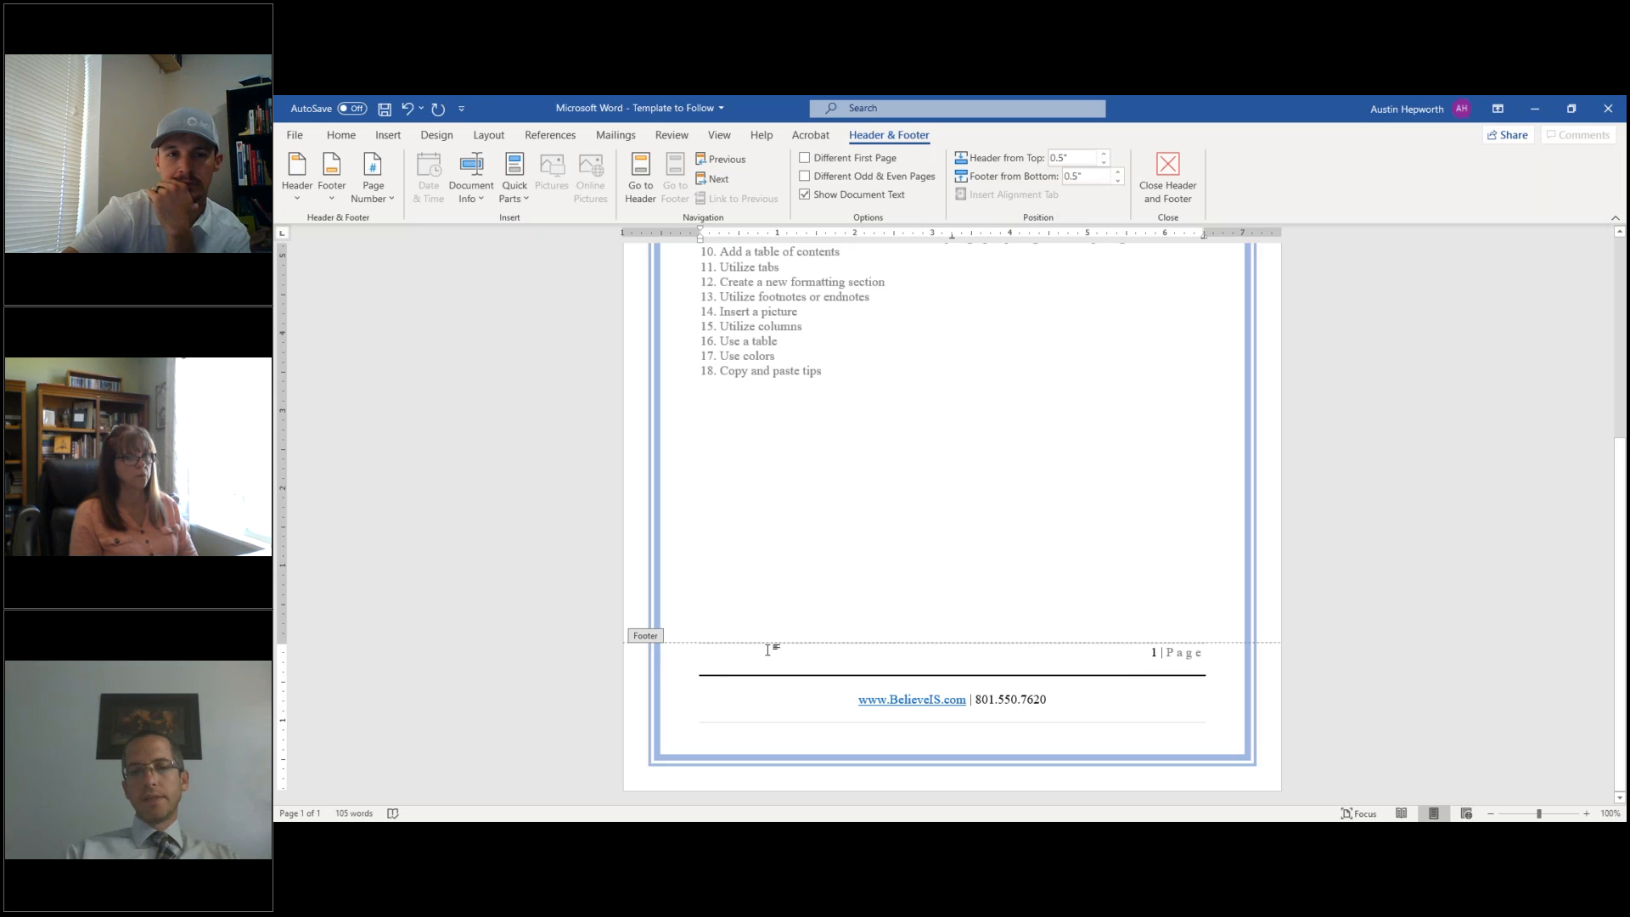
- Remove the footer rule and the empty line, then close footer editing
drag(705, 670, 1183, 681)
key(Delete)
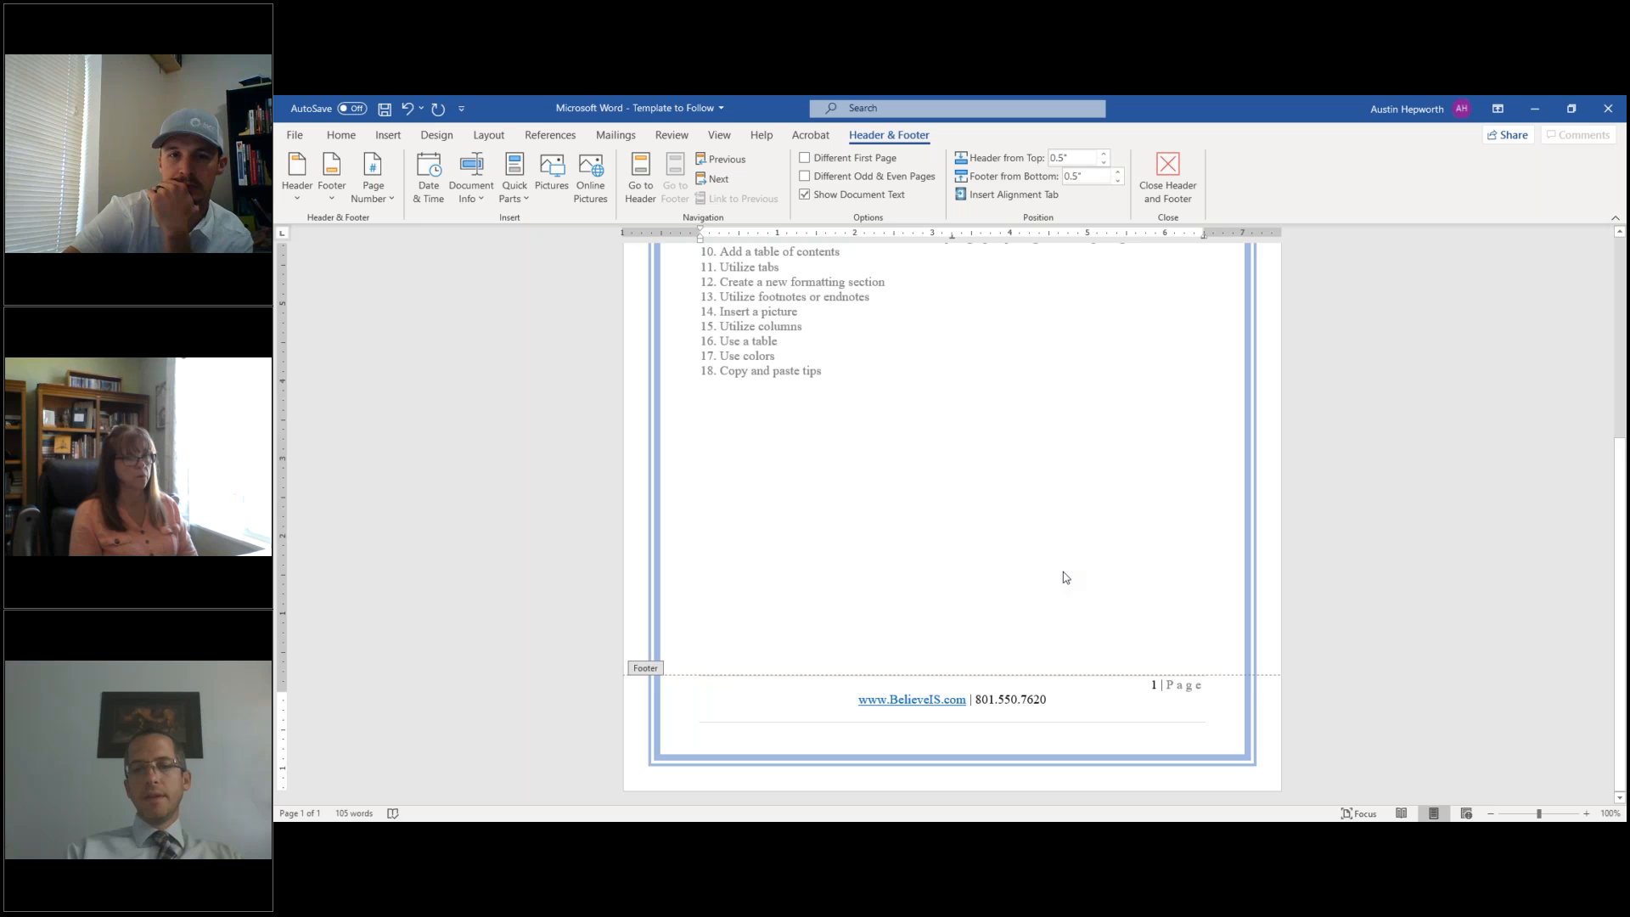
click(1168, 175)
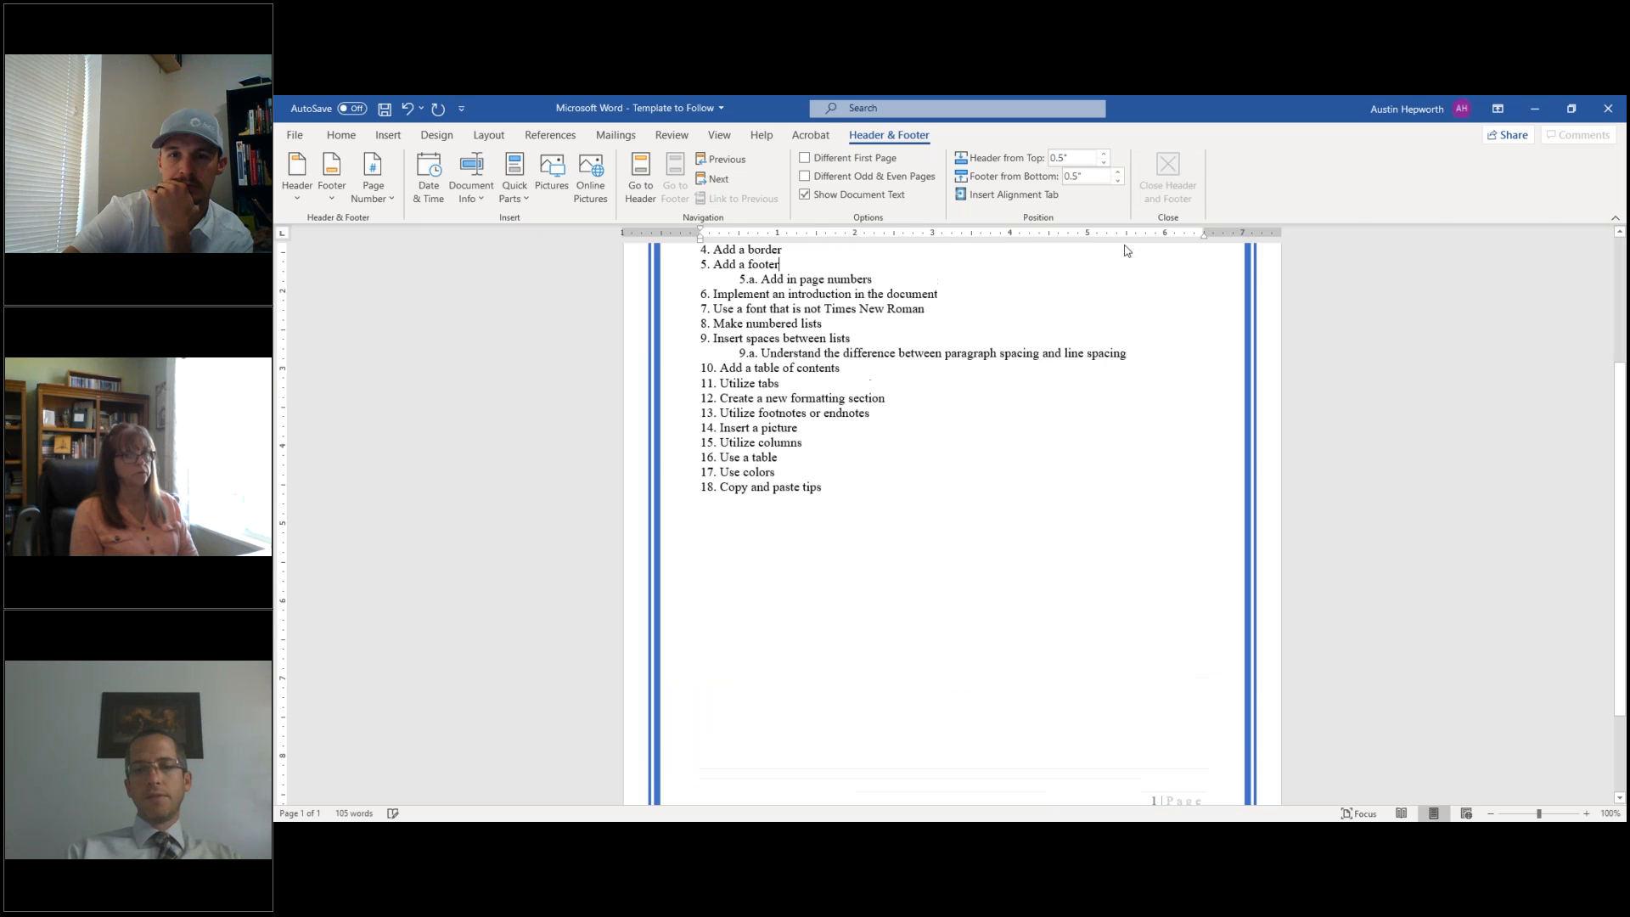
scroll(1061, 544, down, 3)
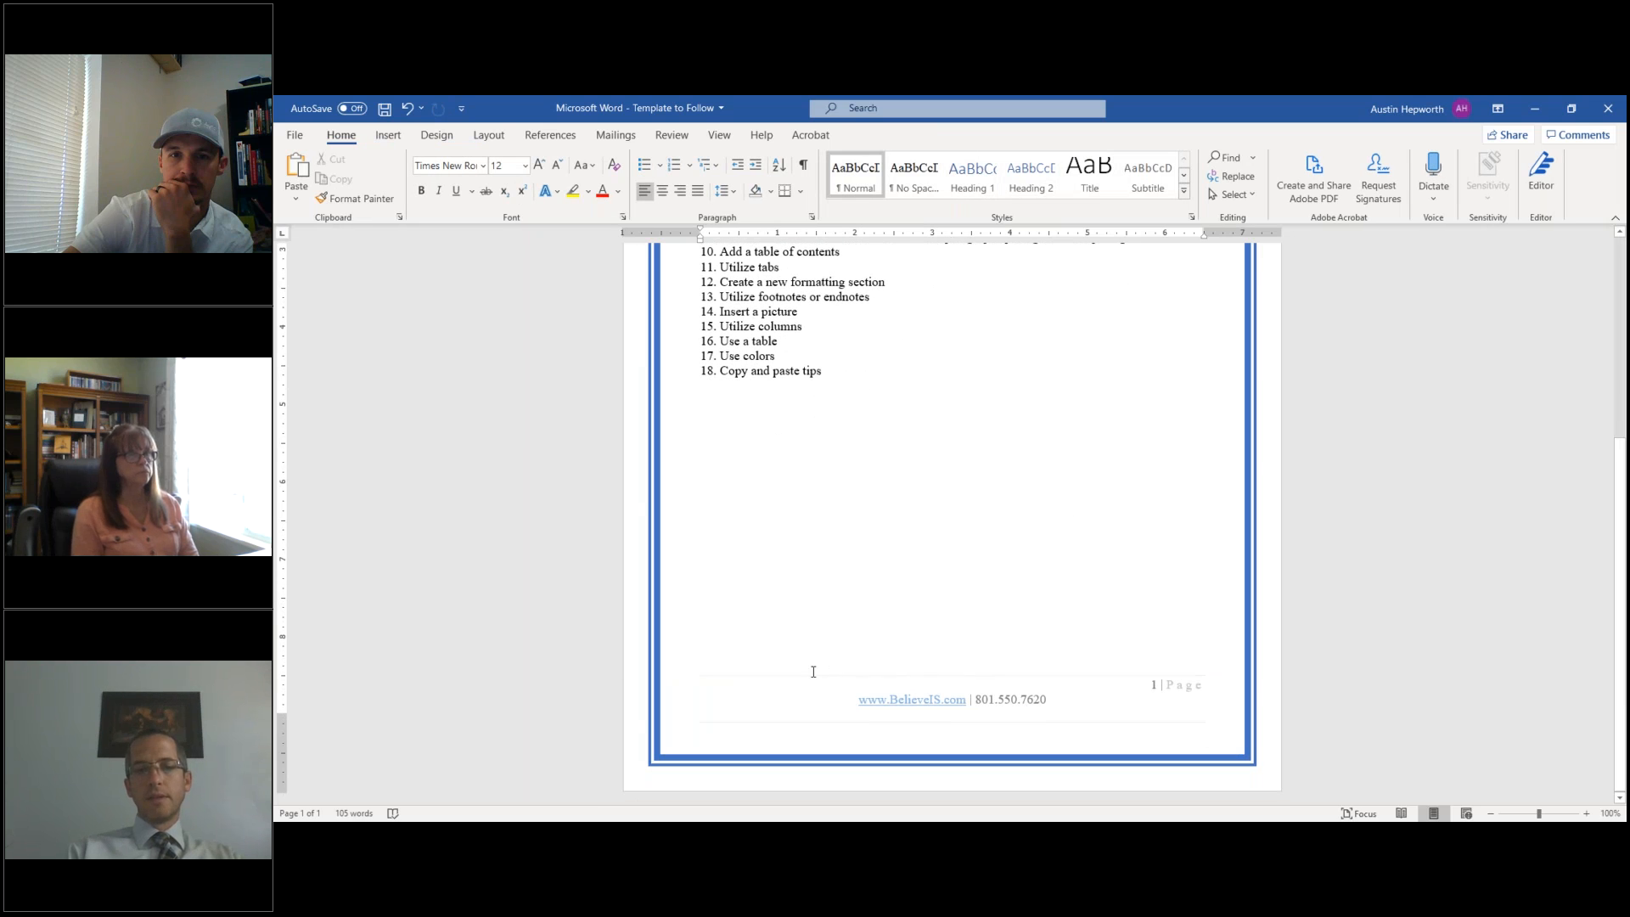
double_click(1065, 725)
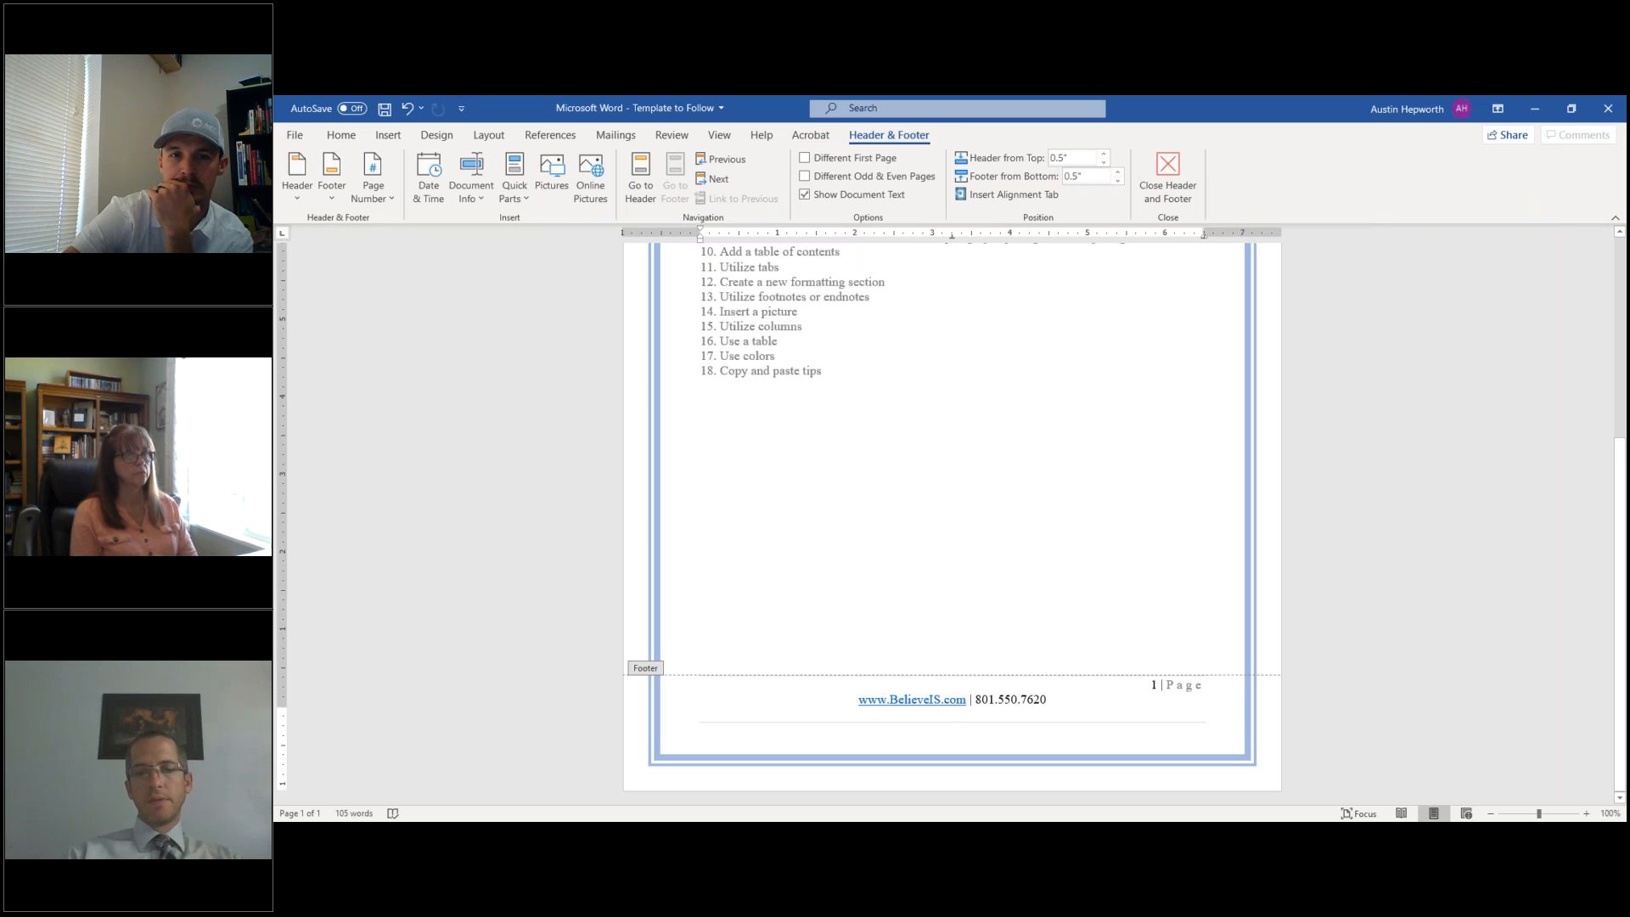
key(ctrl+z)
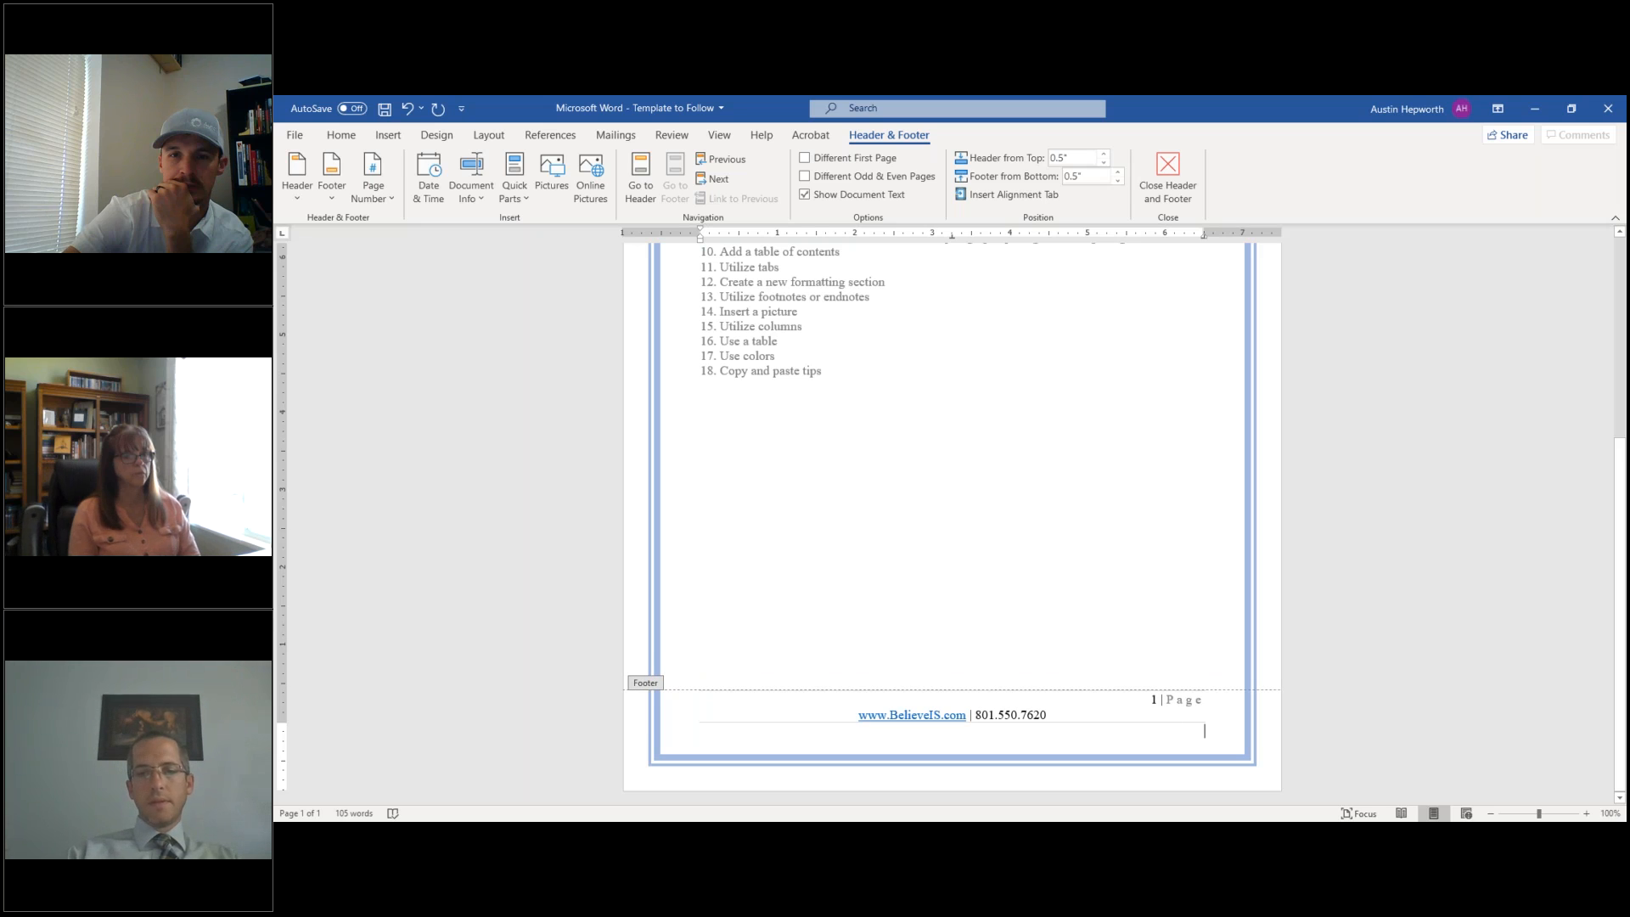
key(BackSpace)
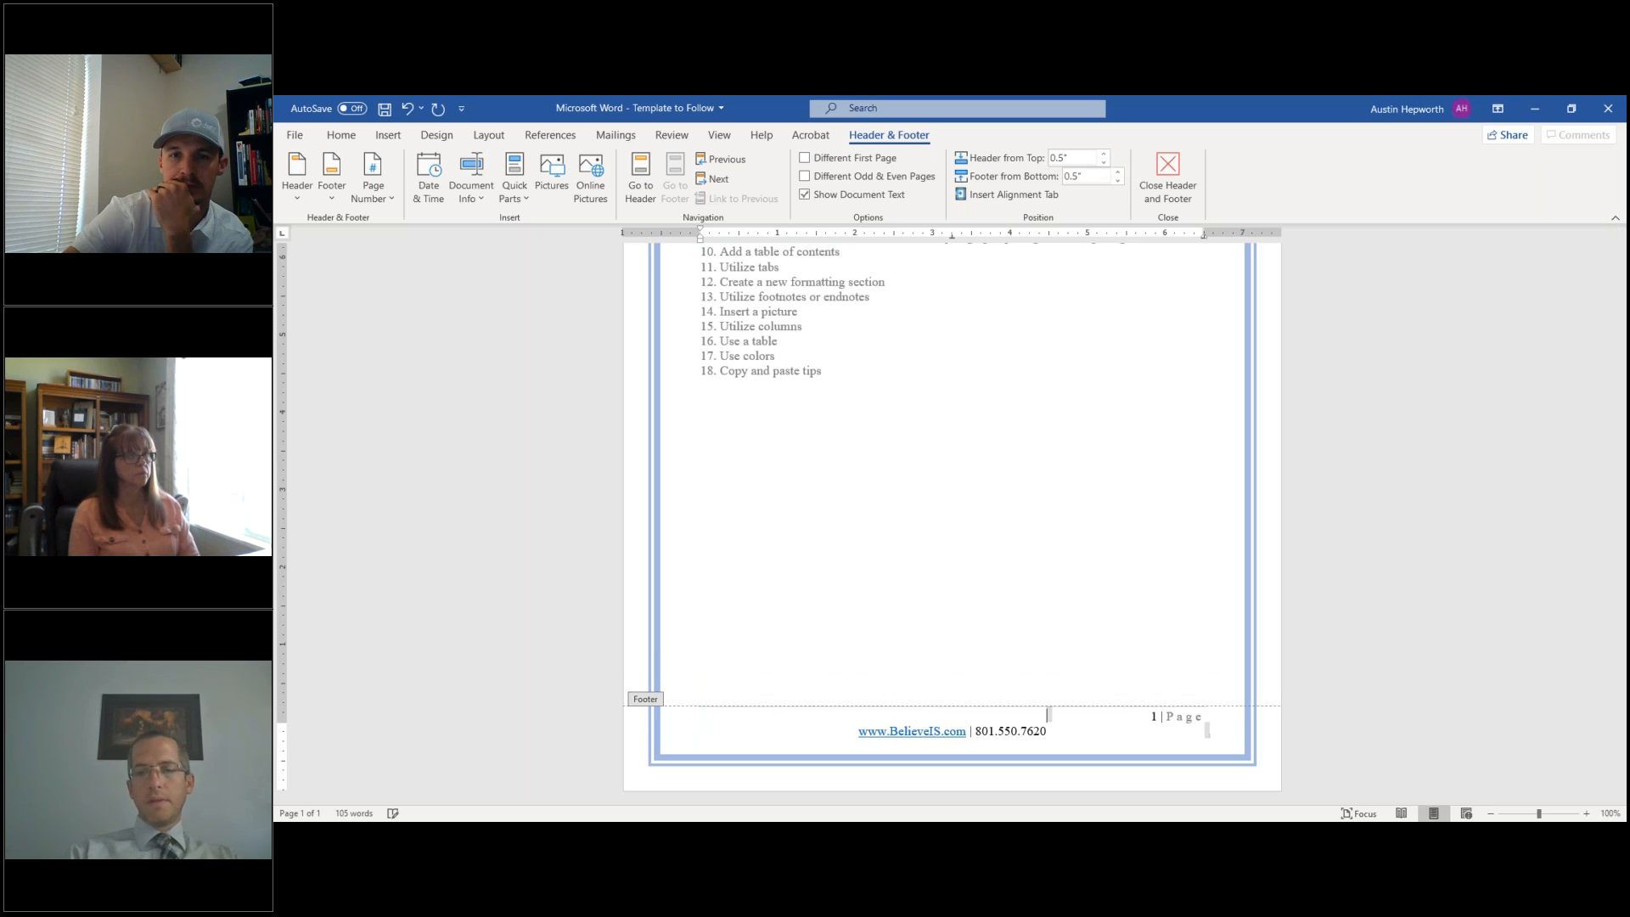
key(Escape)
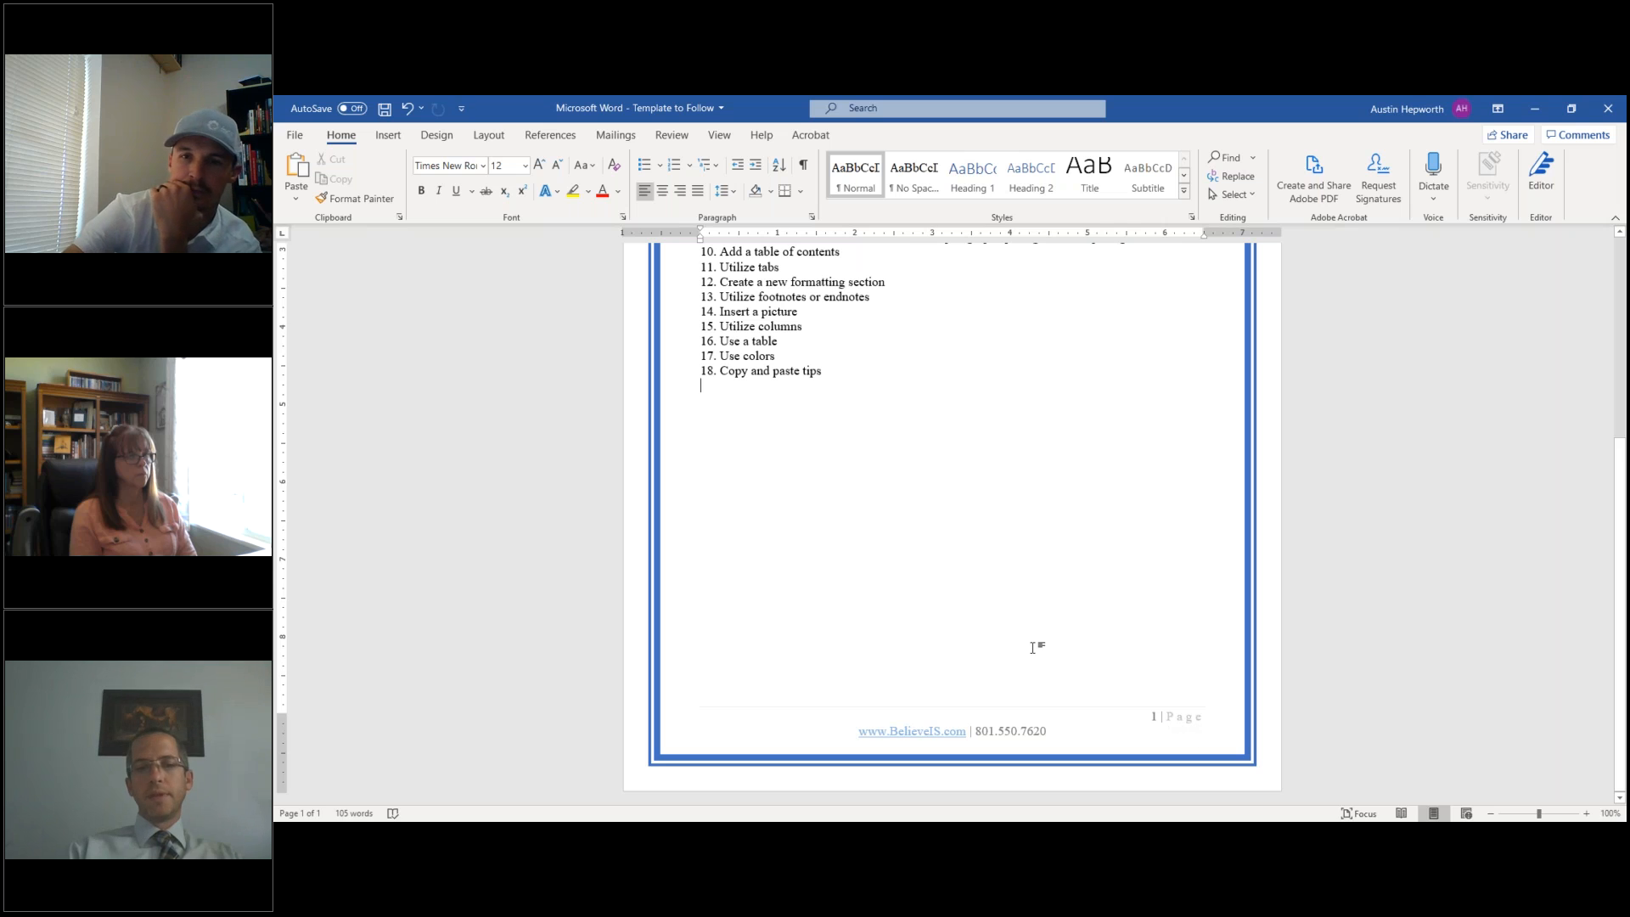
- Above item 1, add the intro line "The following are points we discussed. If you have any questions,"
scroll(1033, 648, up, 2)
scroll(1033, 648, up, 3)
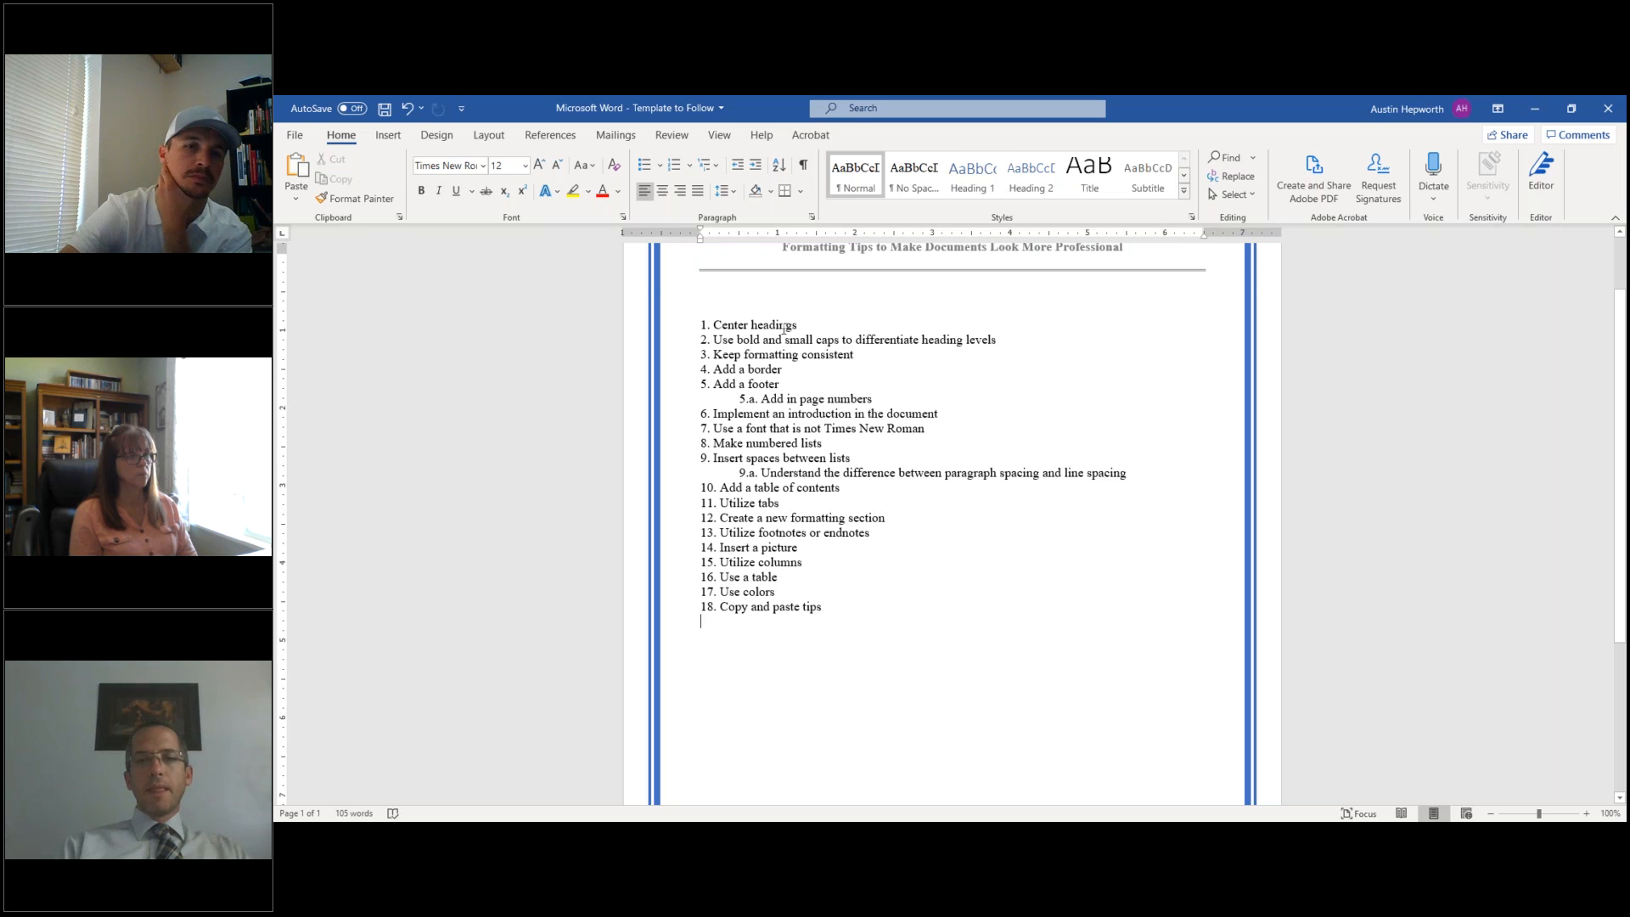
scroll(773, 356, up, 2)
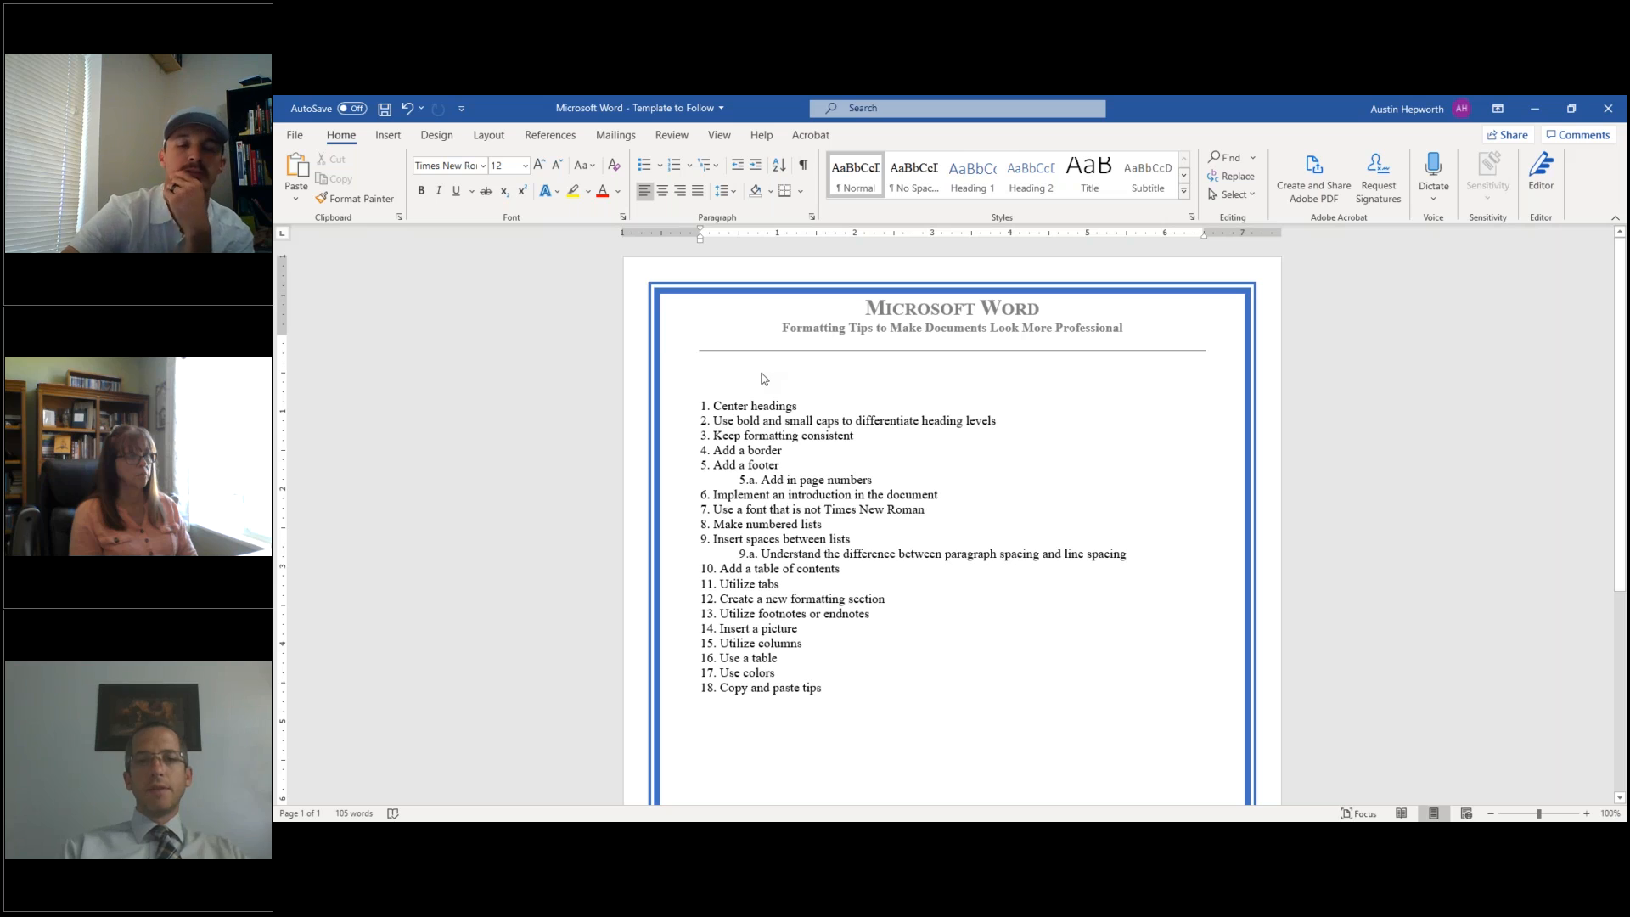
click(760, 385)
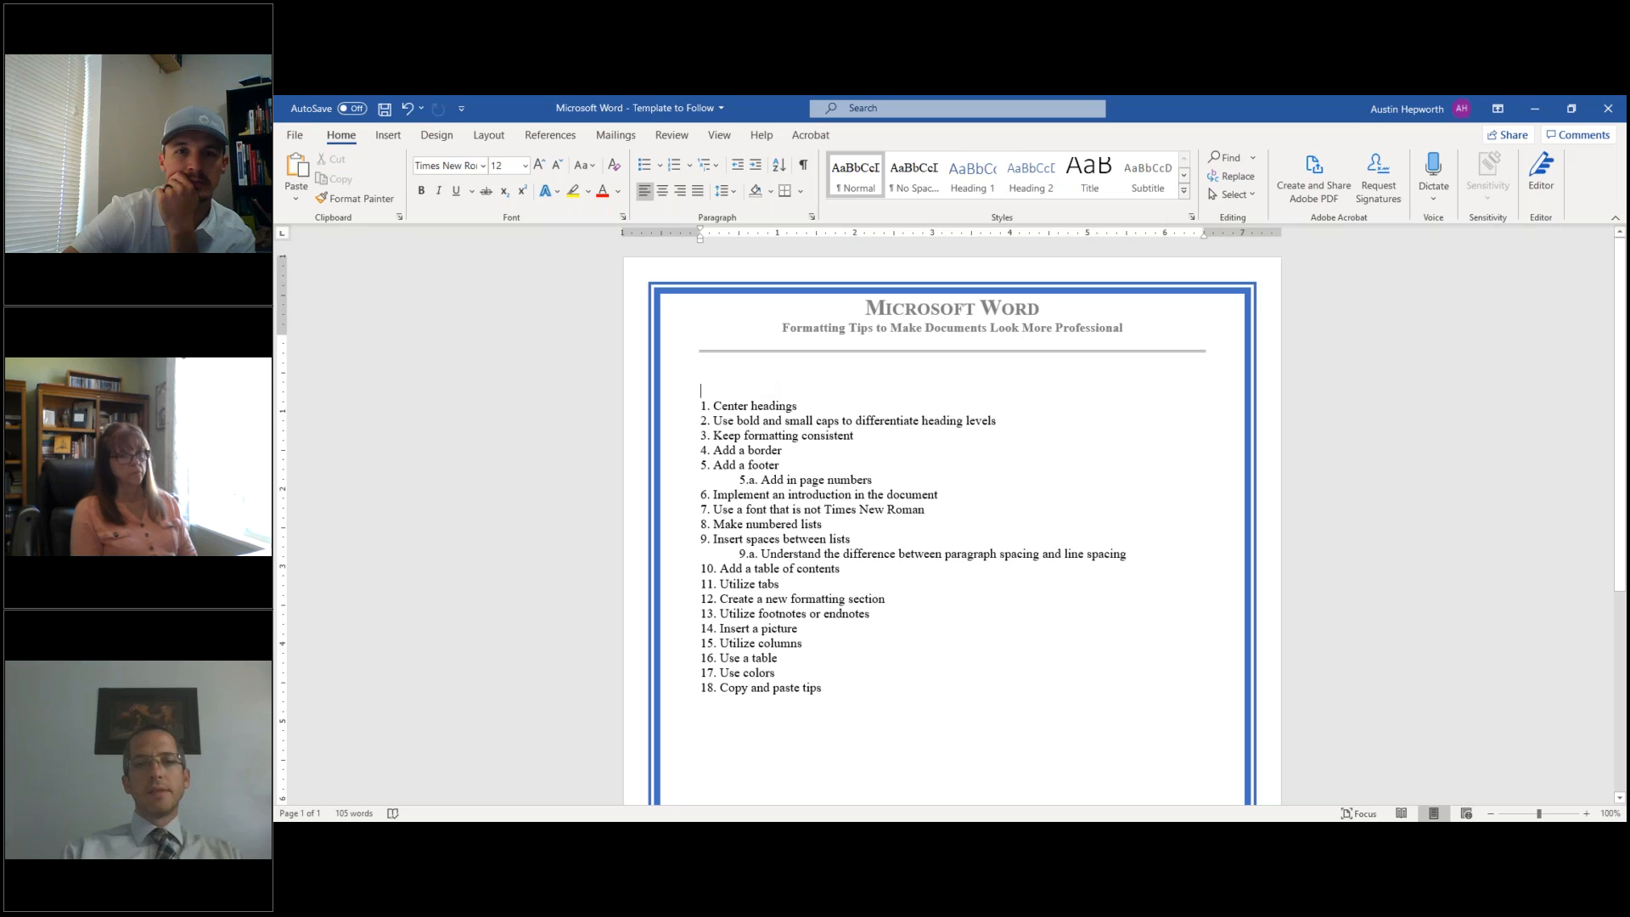
key(Return)
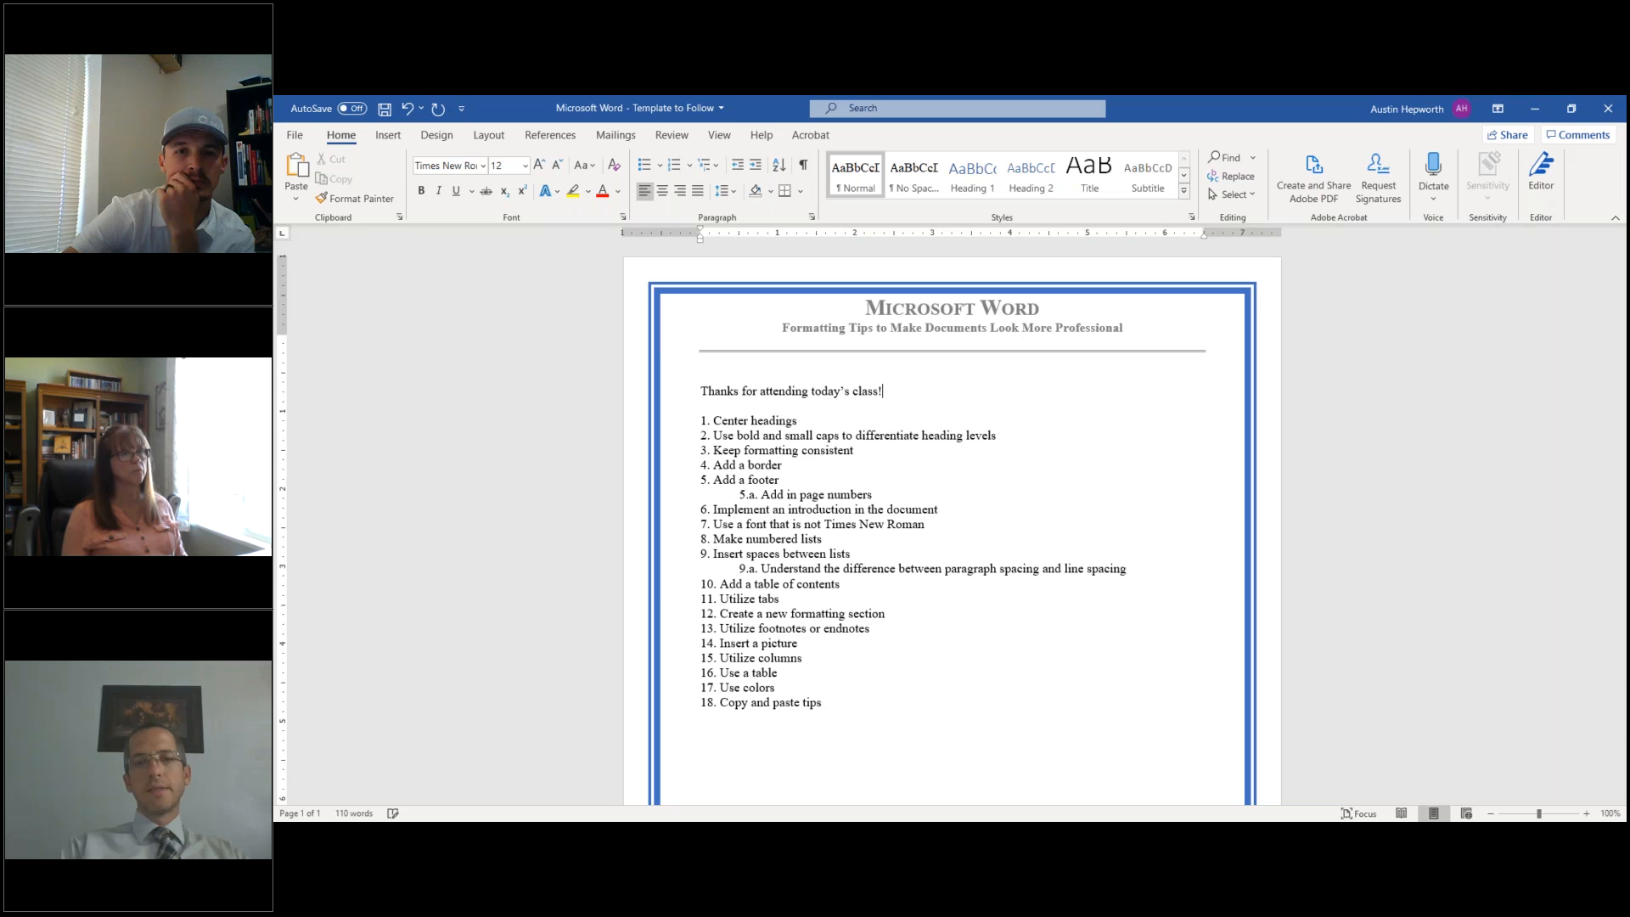
text(The following are points we discussed)
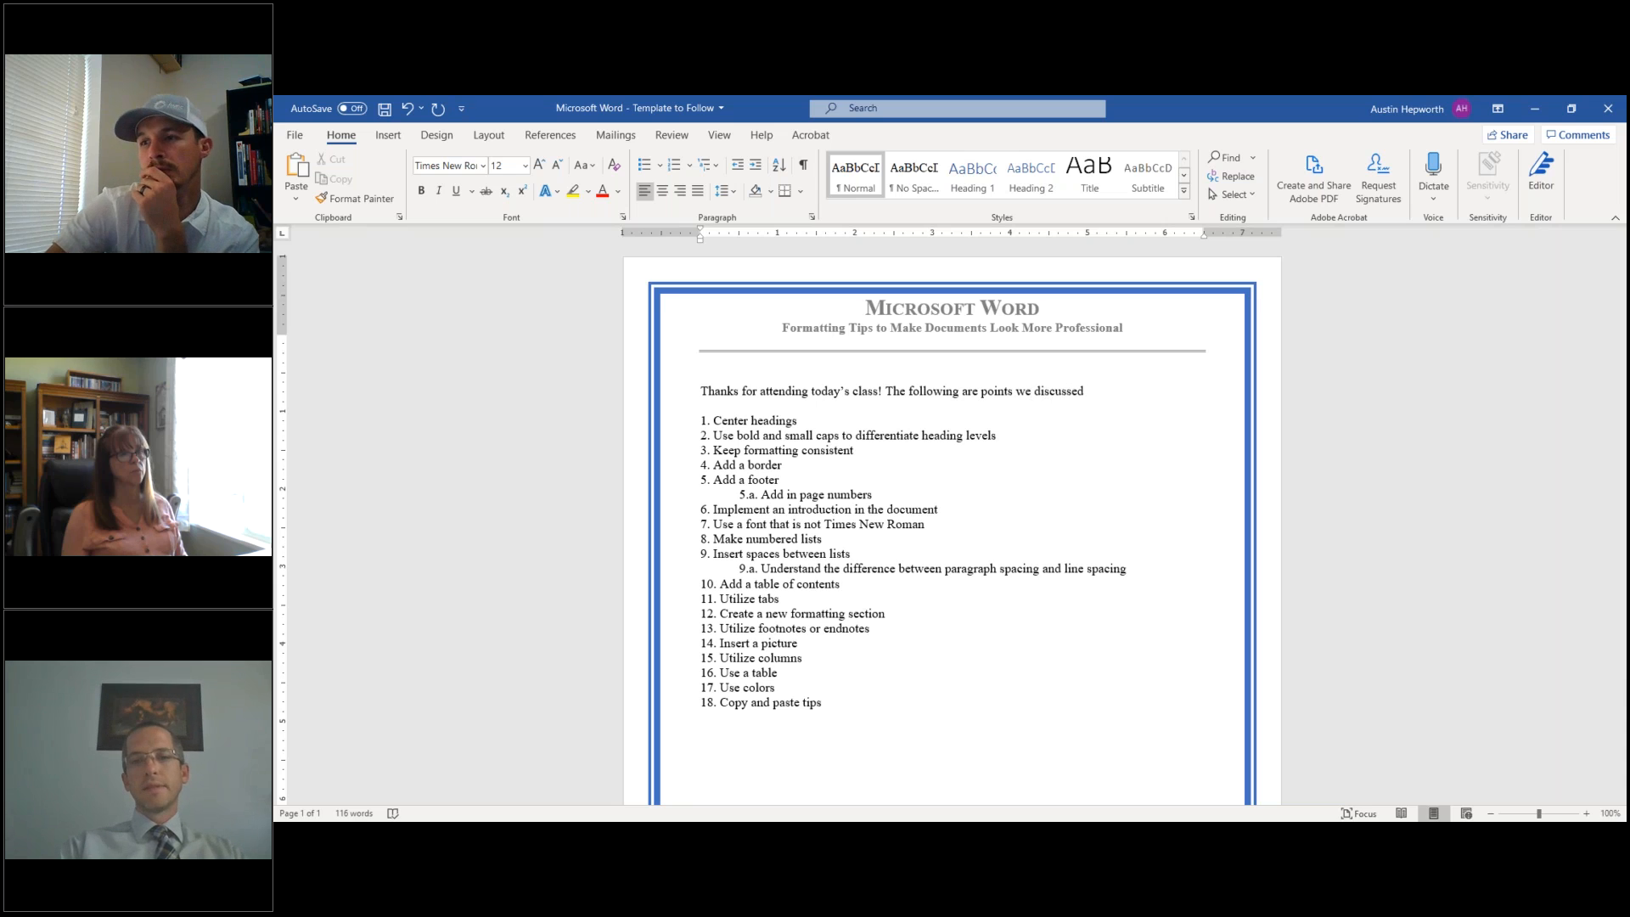
text(. If you have any questions, please reach out at the information below.)
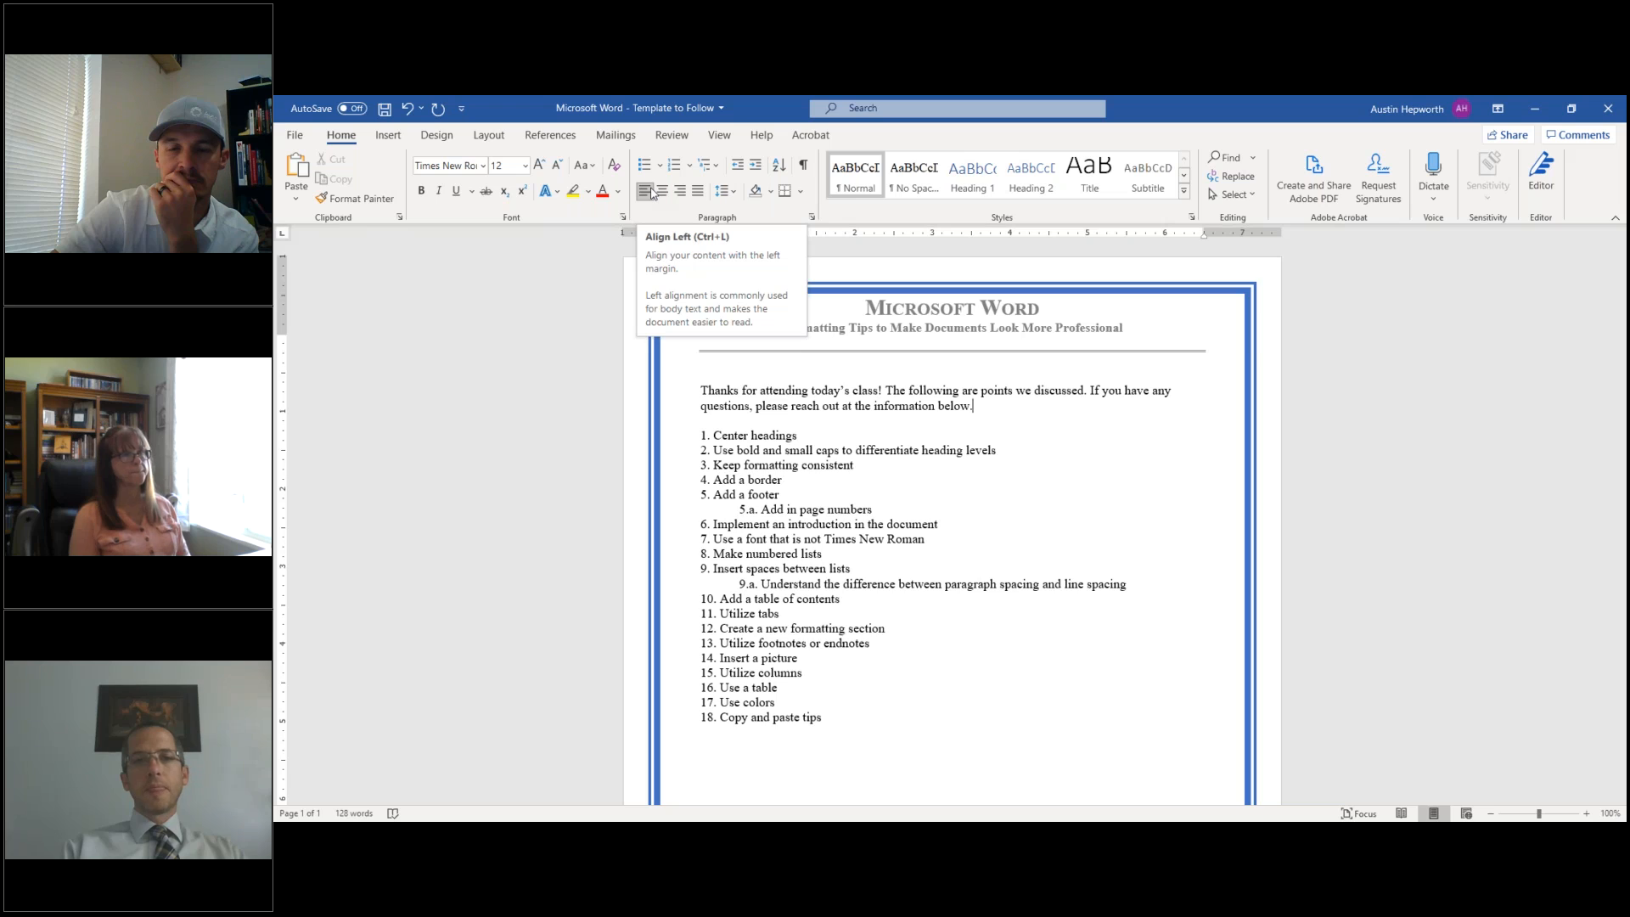
click(697, 191)
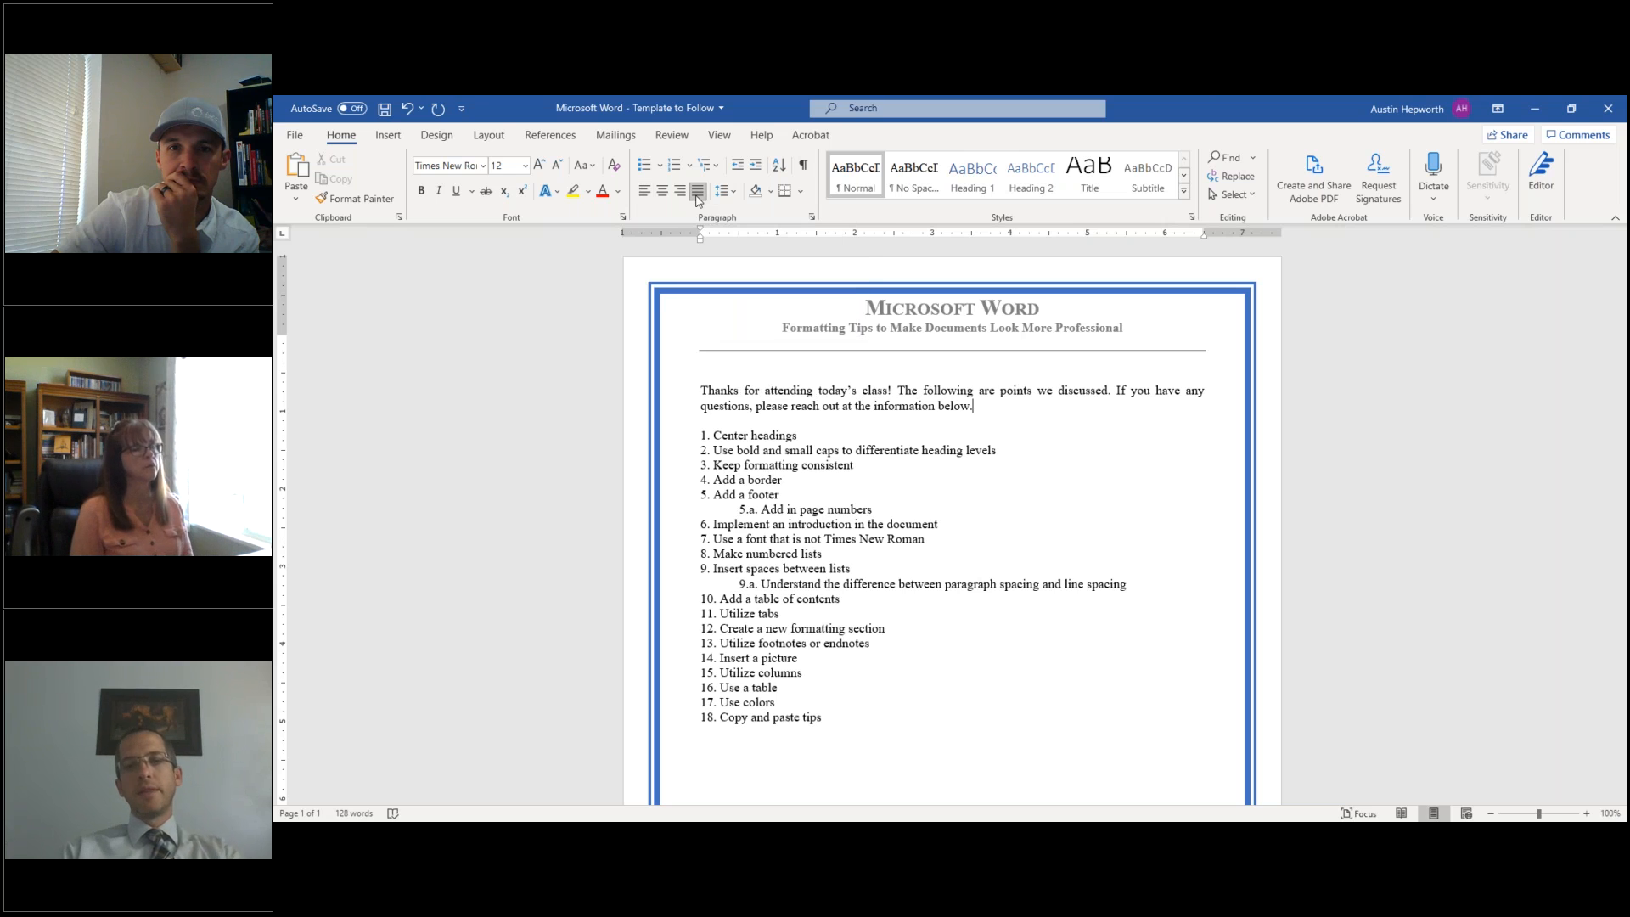
drag(707, 387, 1209, 384)
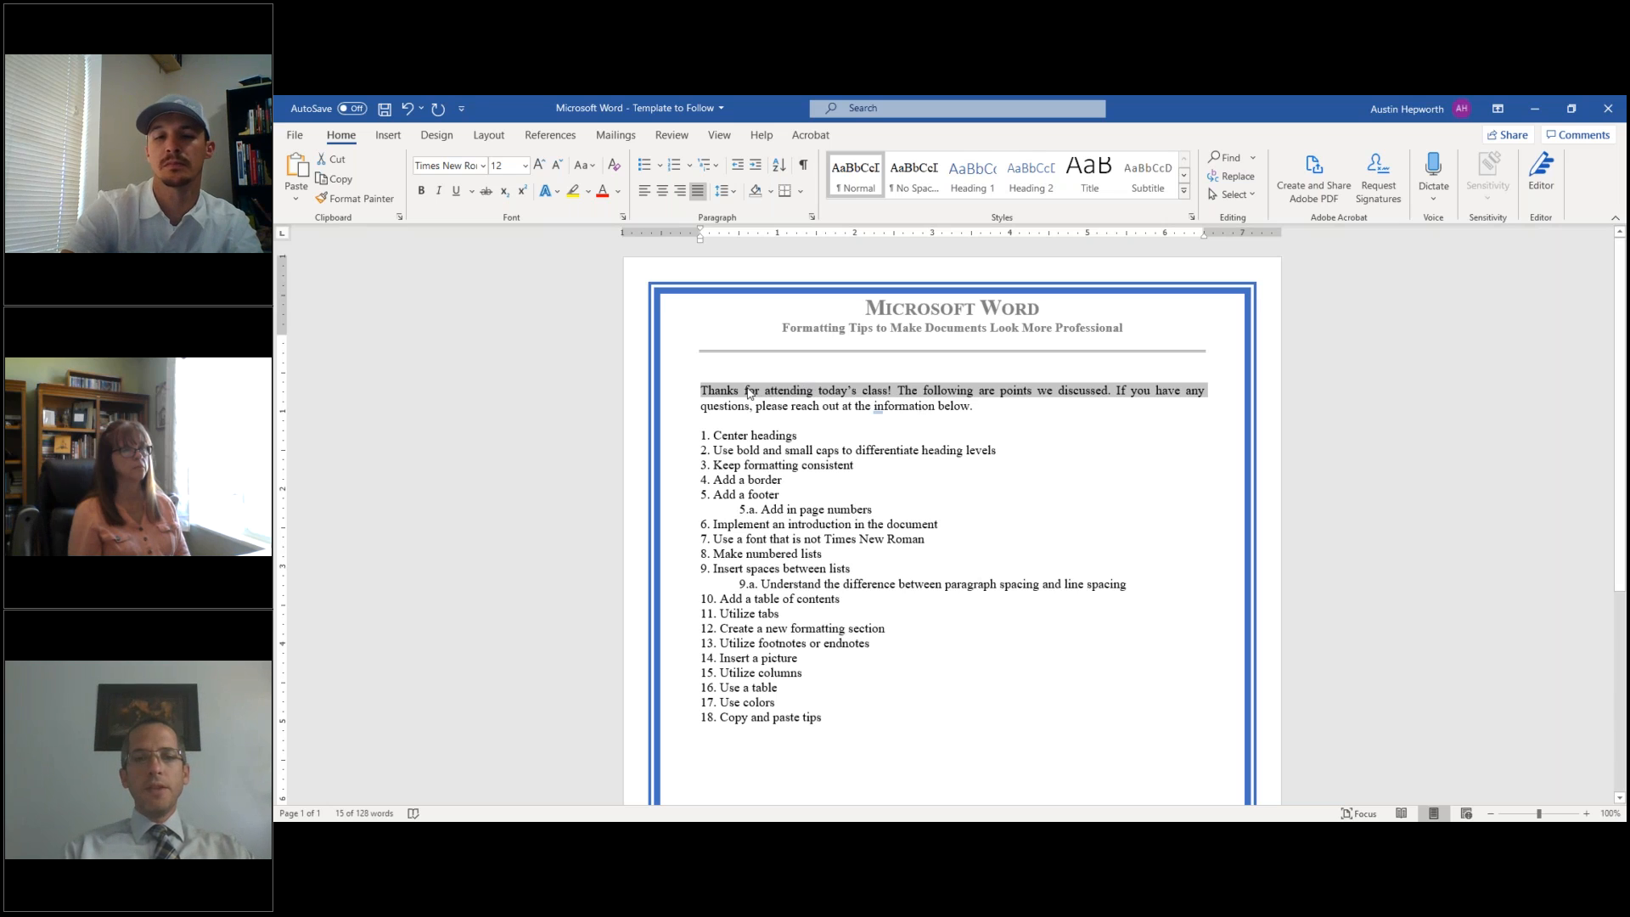
click(708, 388)
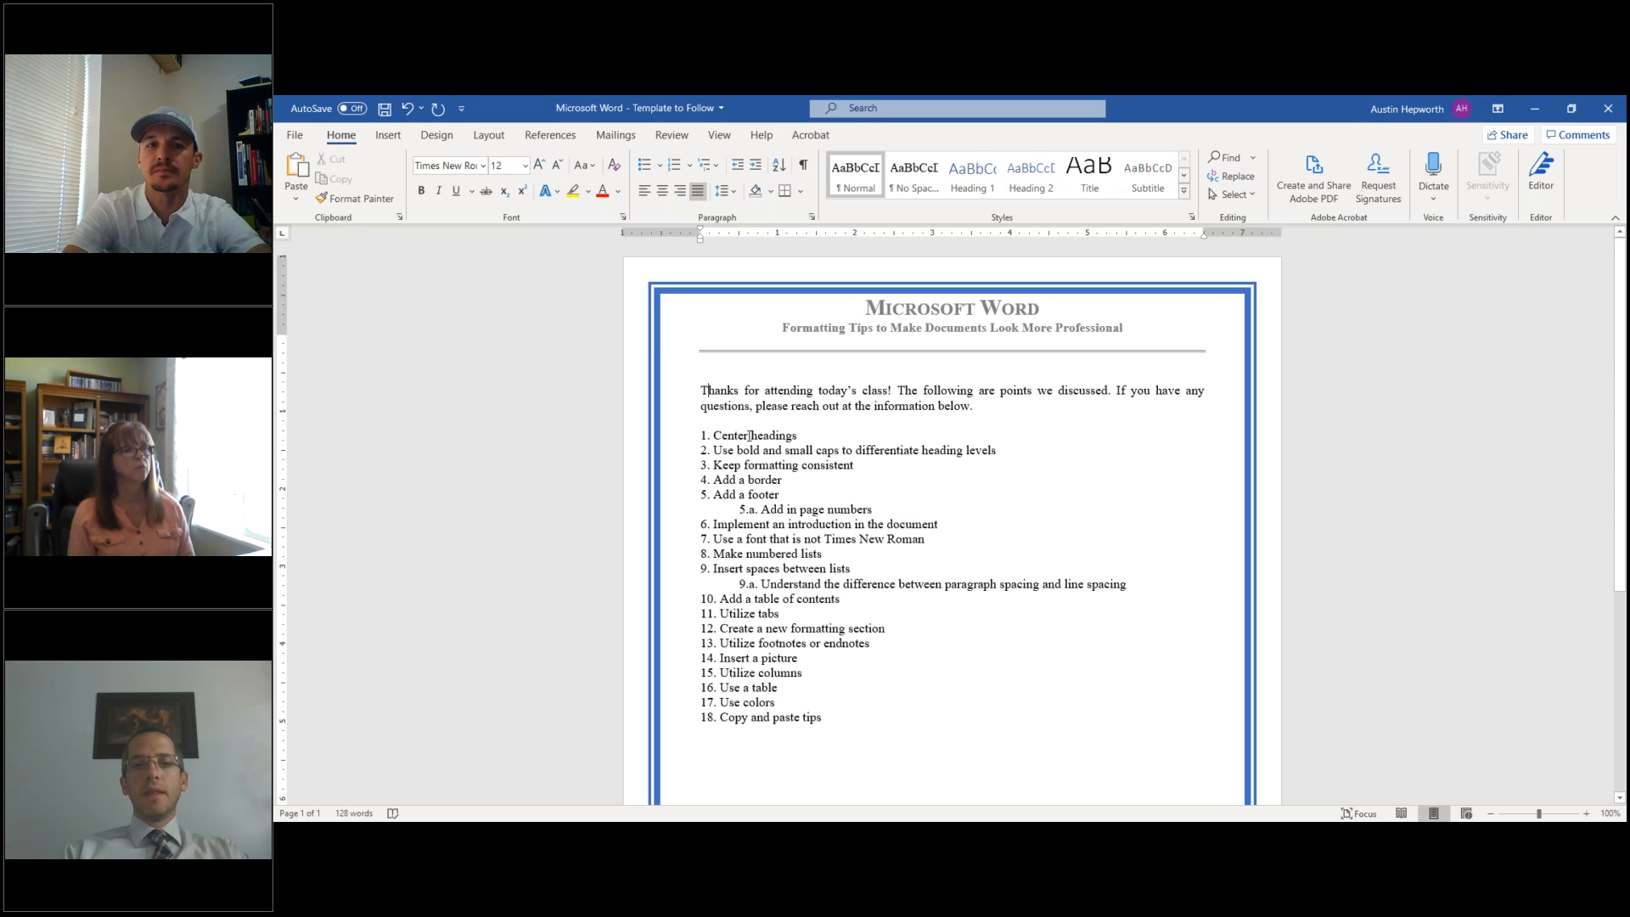
drag(763, 495, 843, 720)
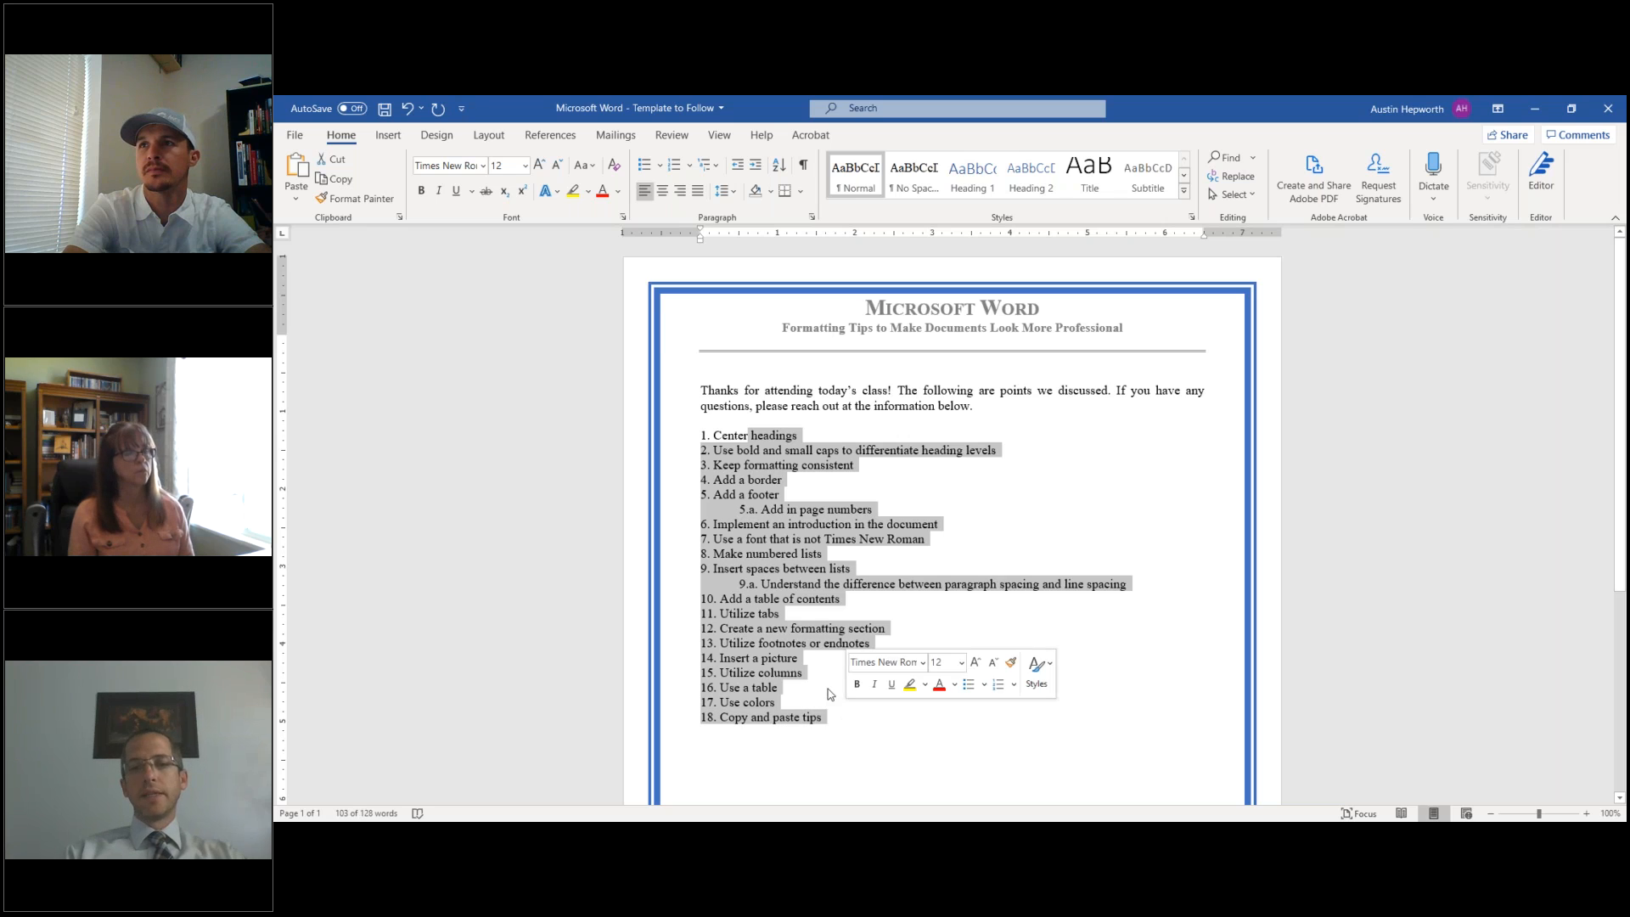
click(697, 192)
click(698, 198)
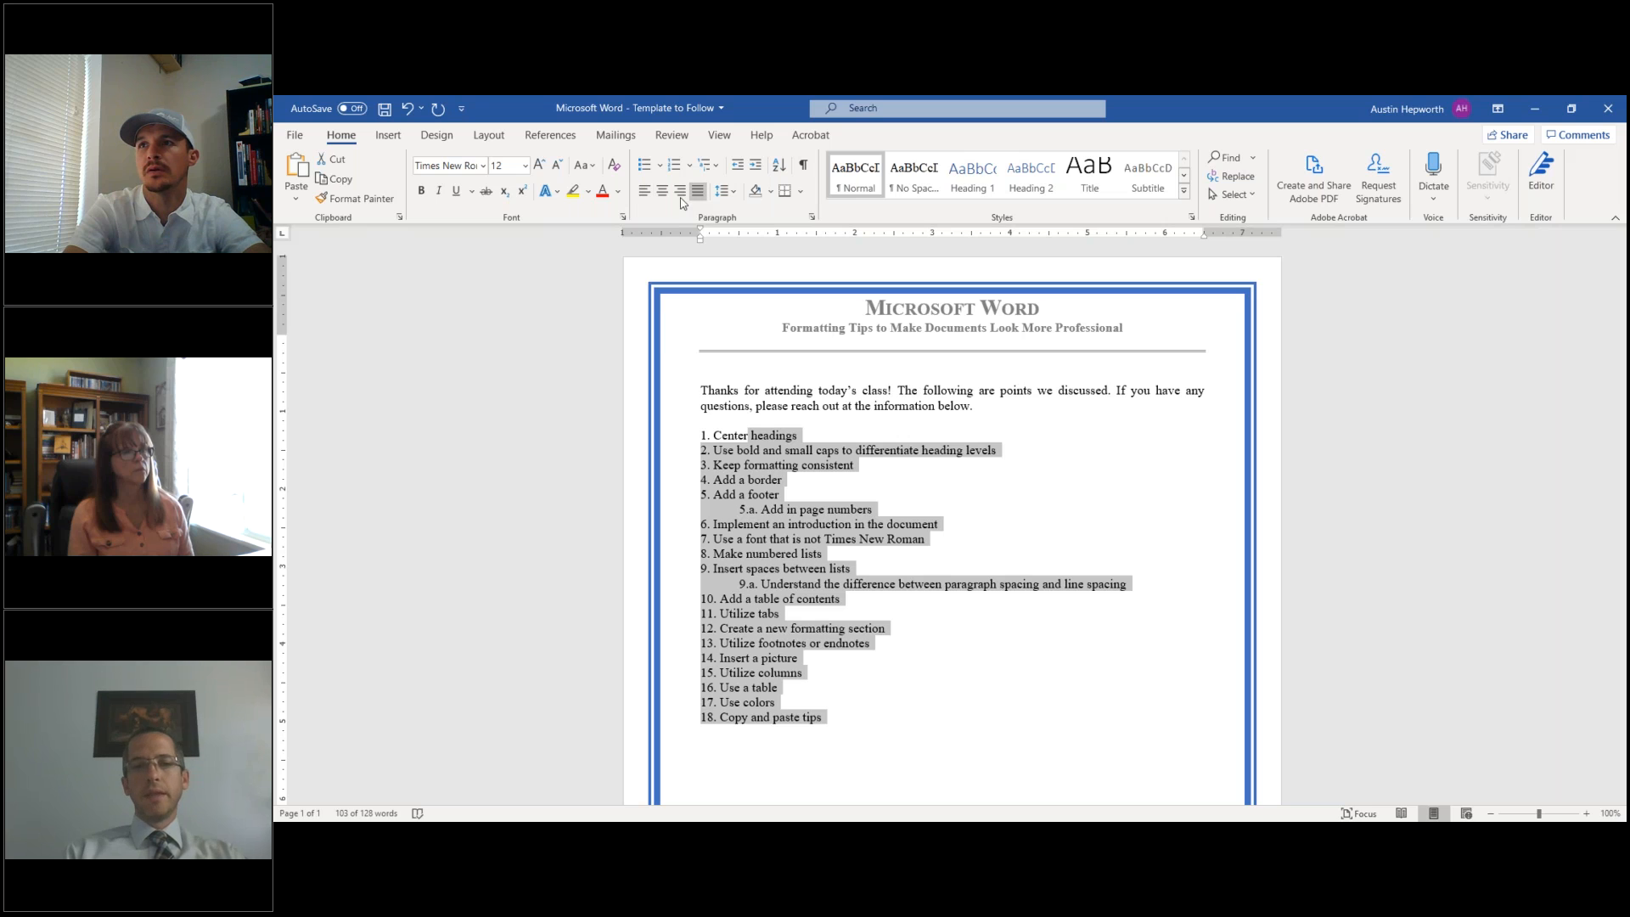
click(826, 433)
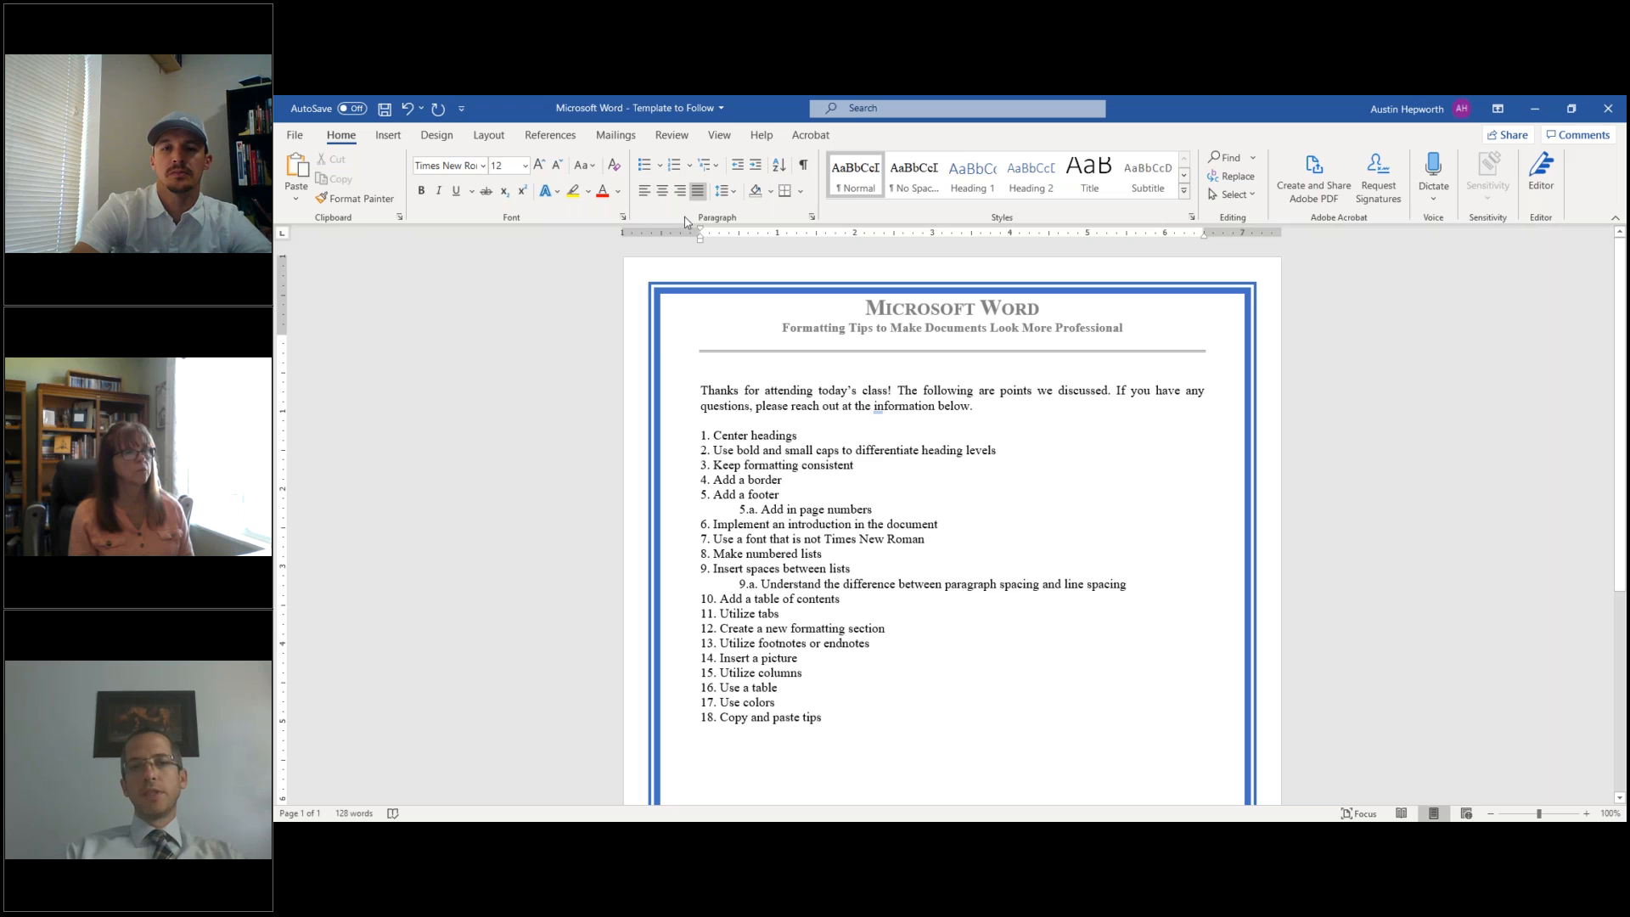
click(647, 190)
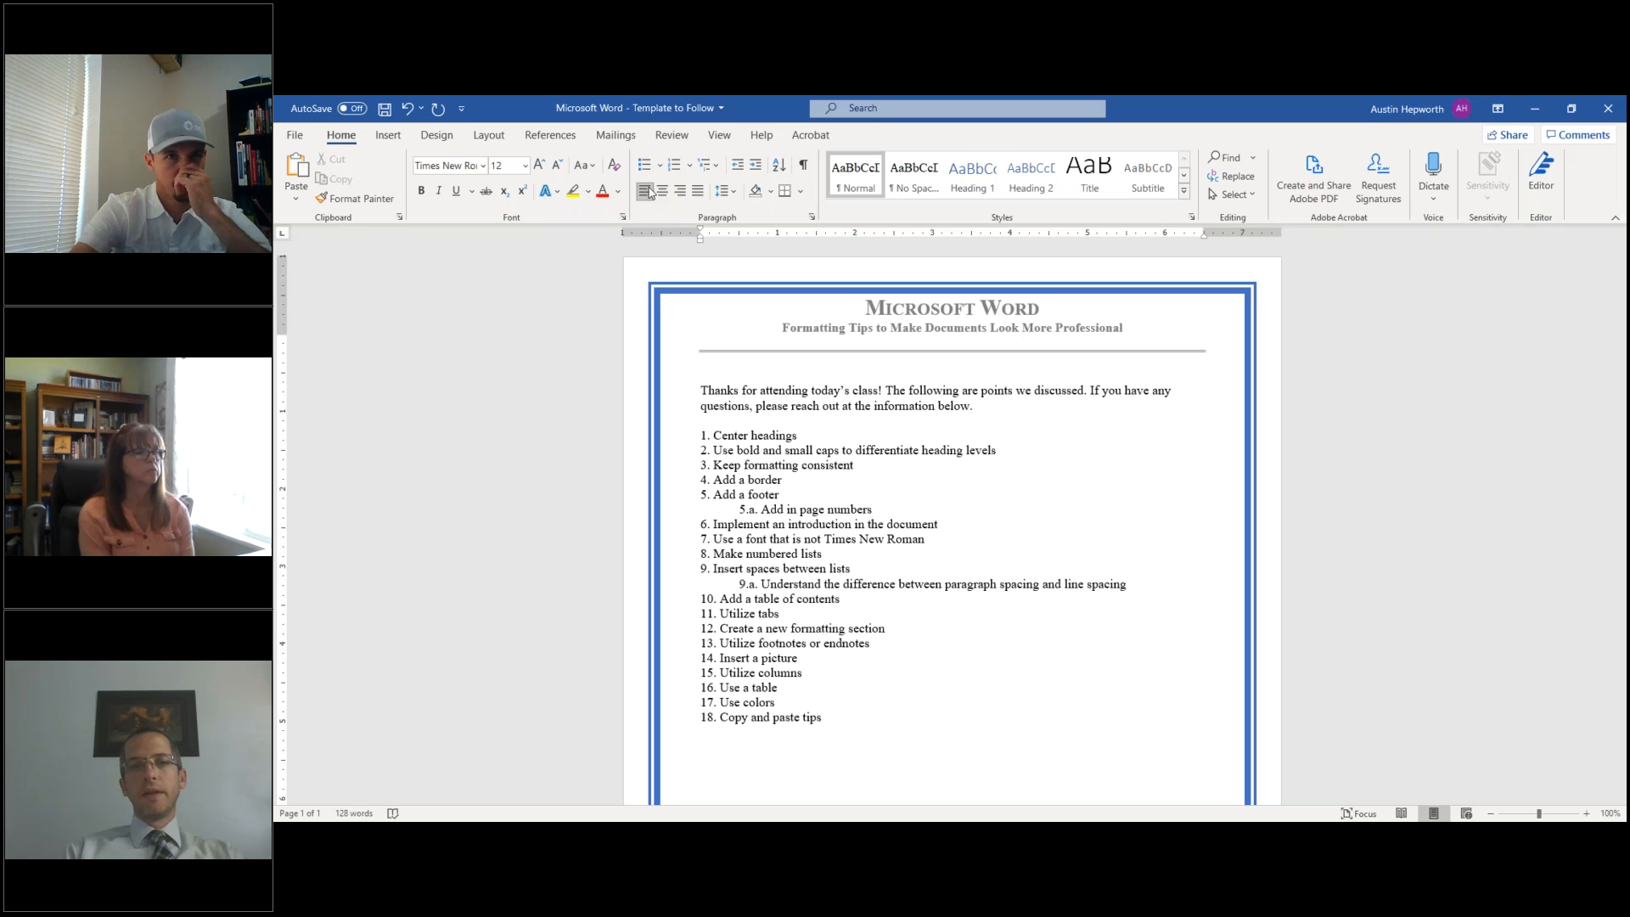
click(698, 191)
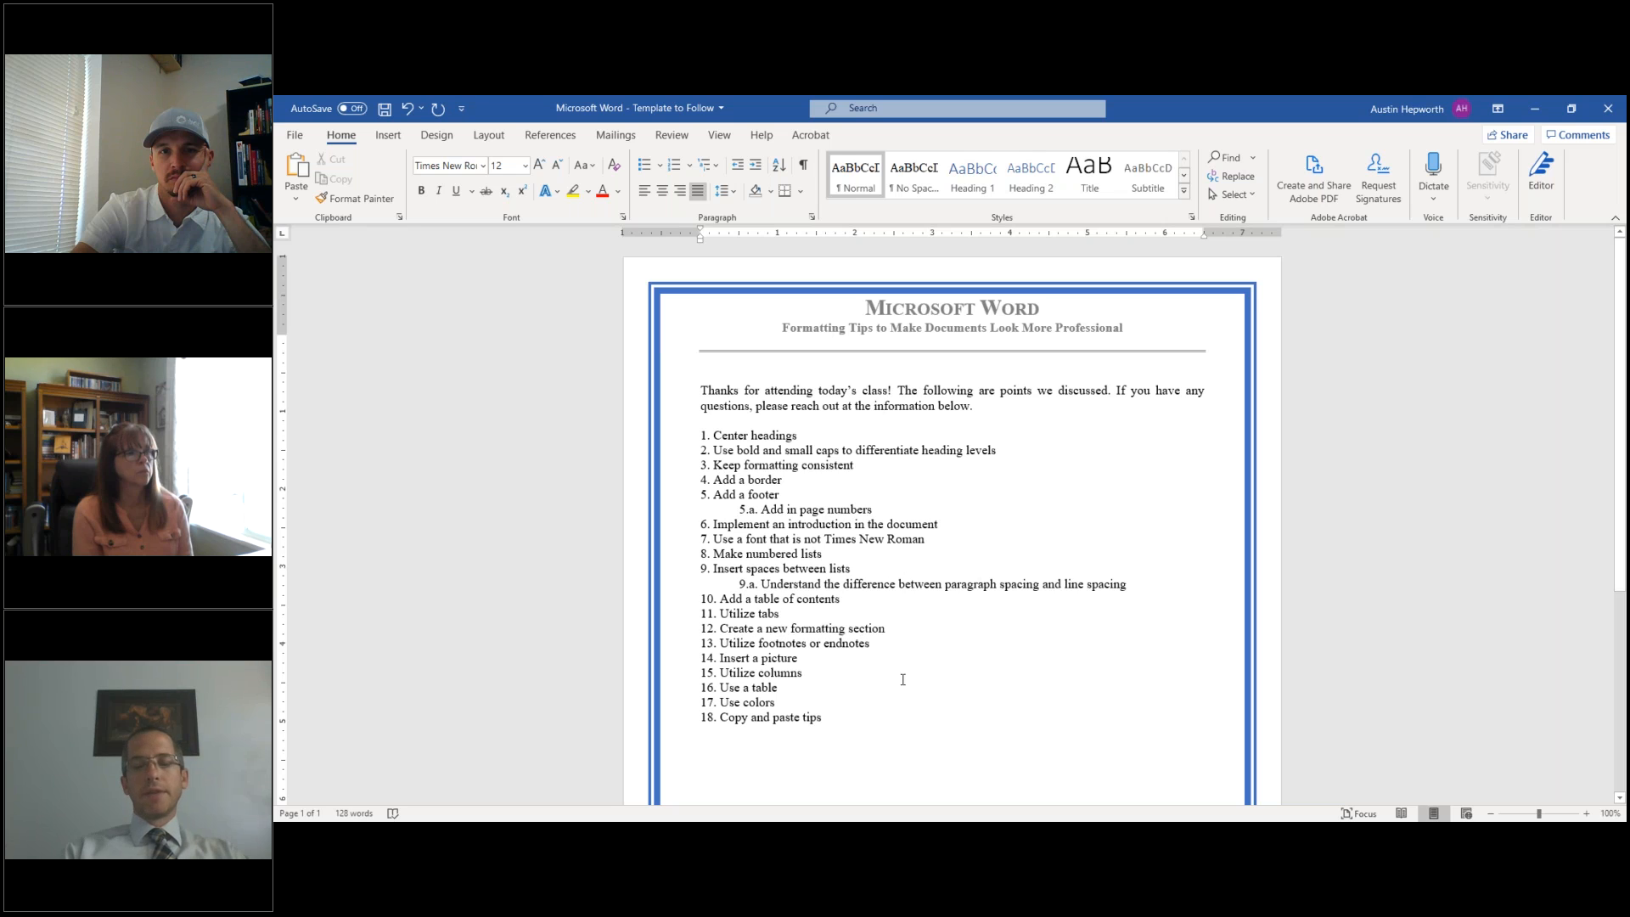
scroll(895, 716, down, 1)
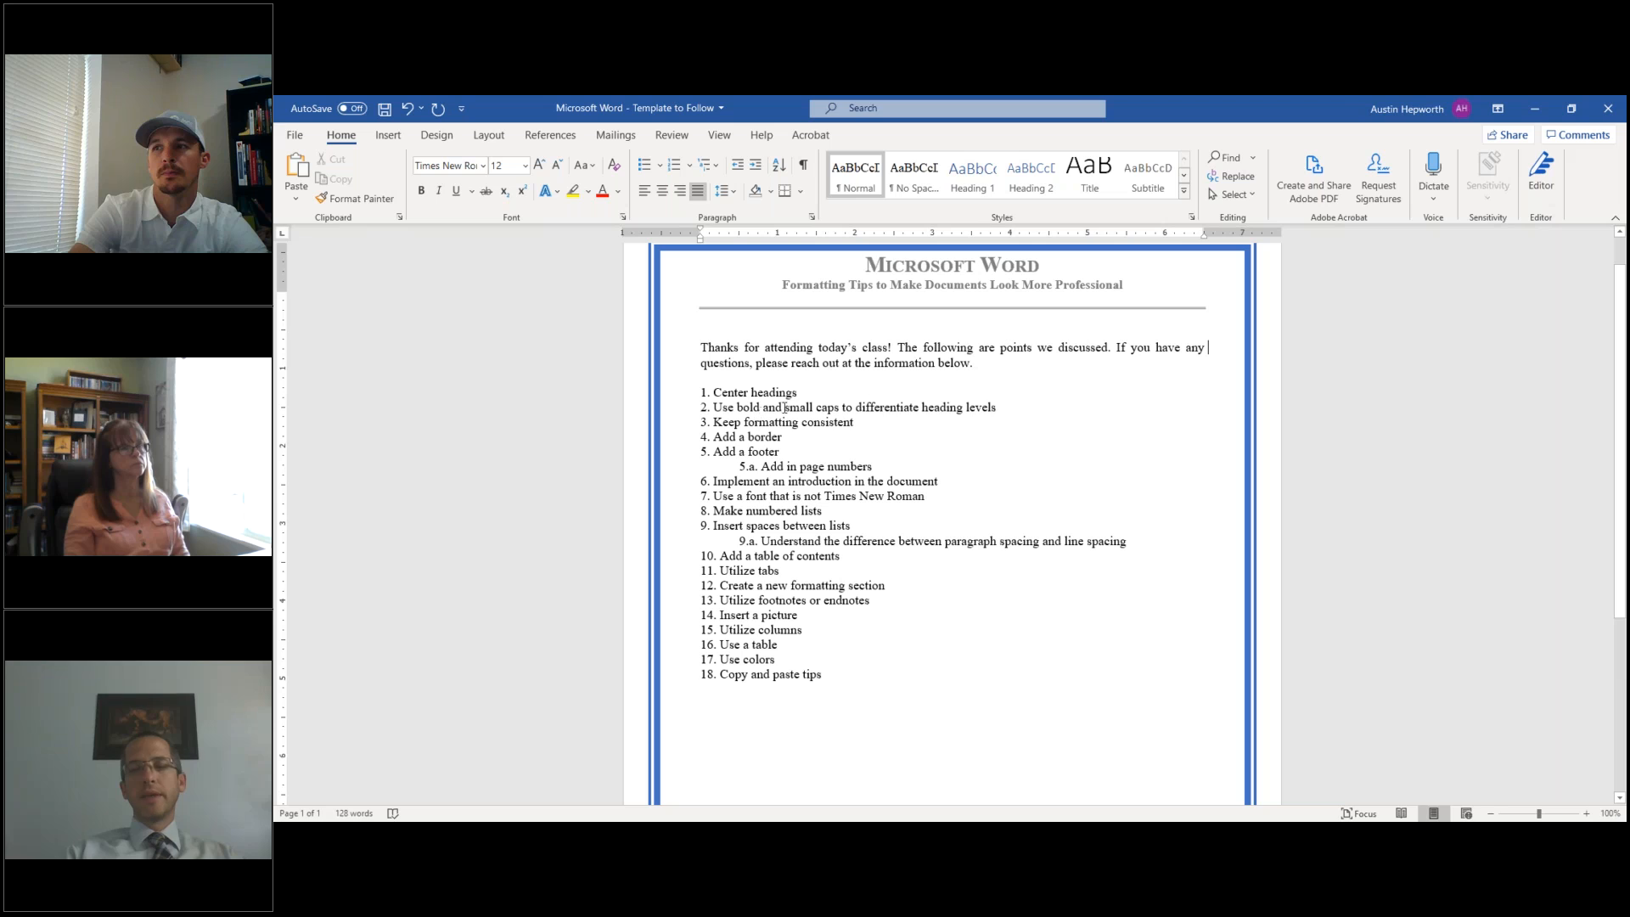
click(1202, 353)
key(BackSpace)
key(BackSpace)
key(BackSpace)
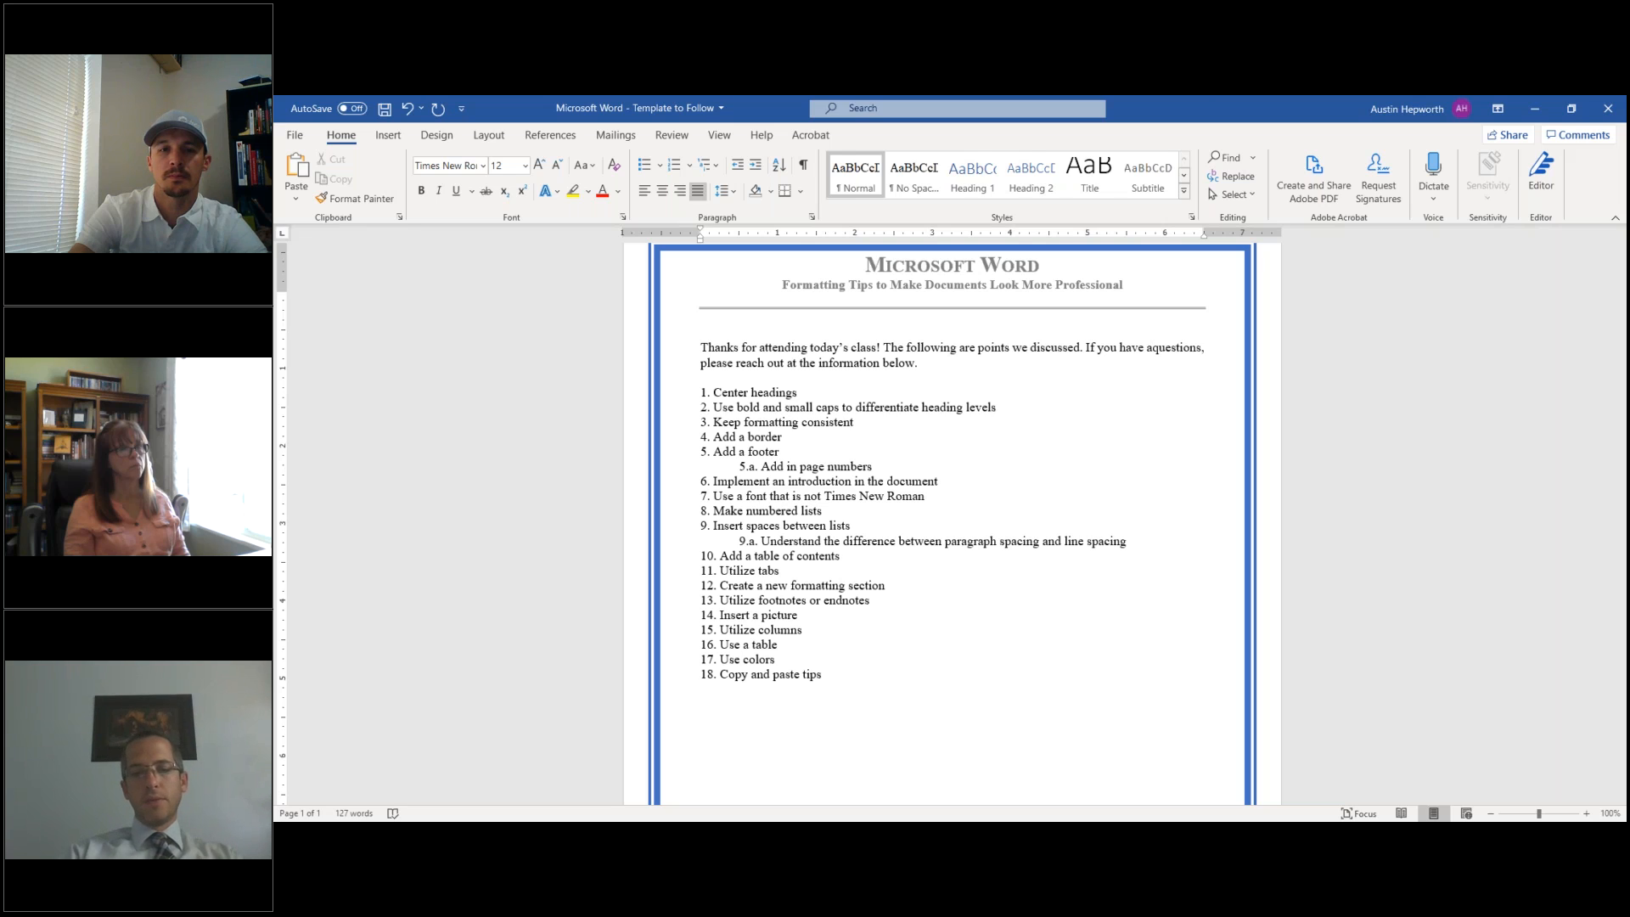
text(ny)
key(Up)
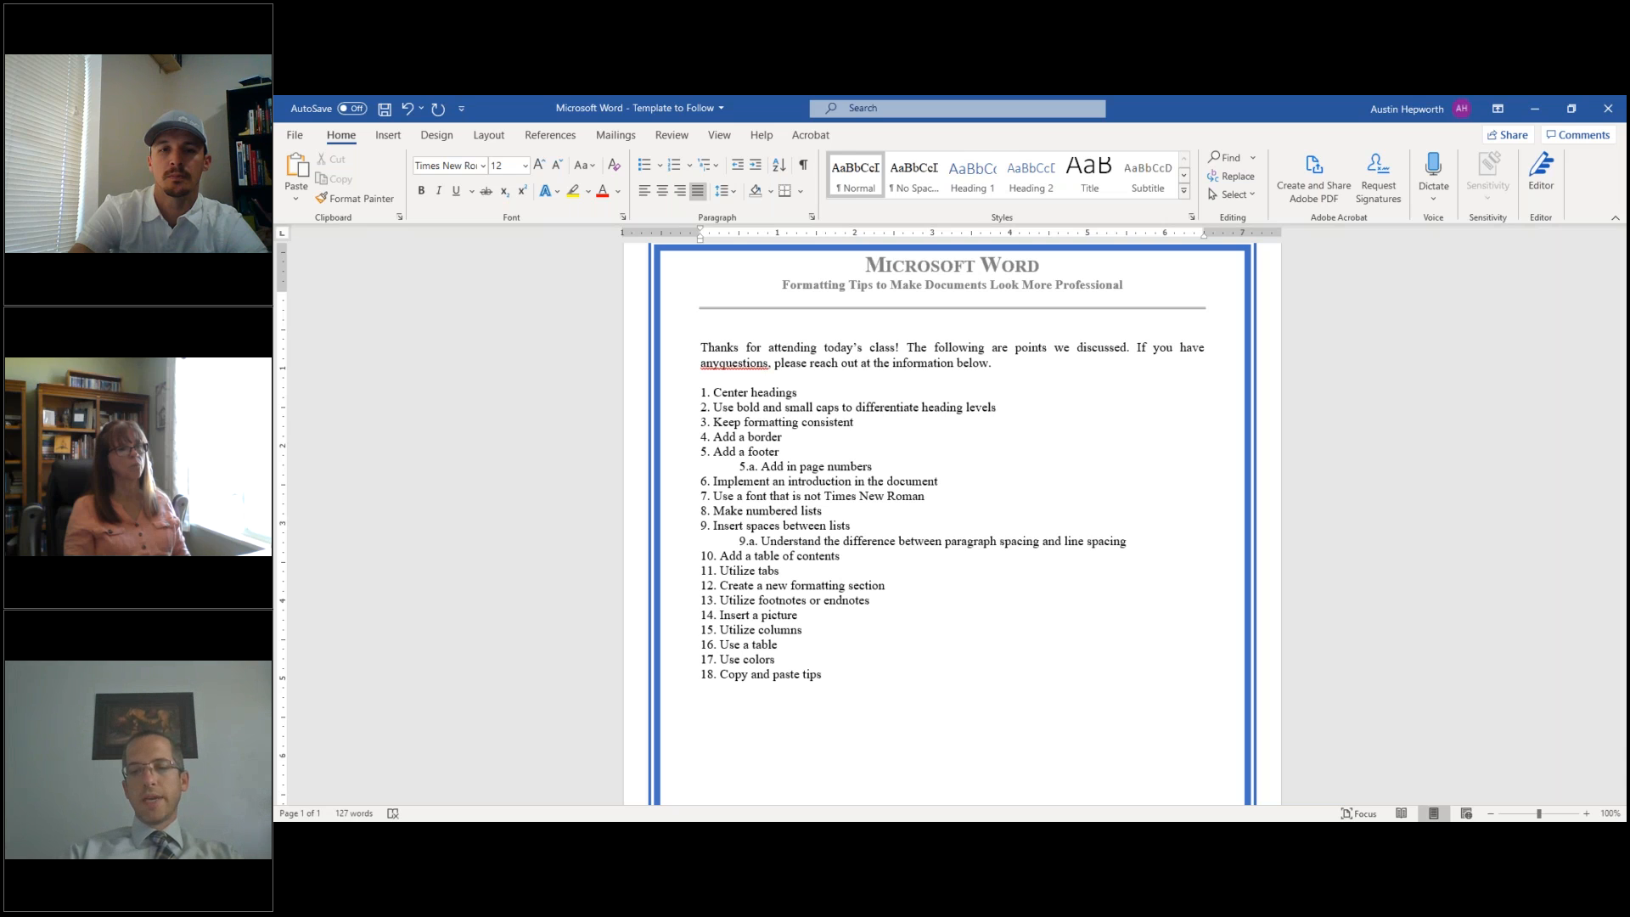
text(-)
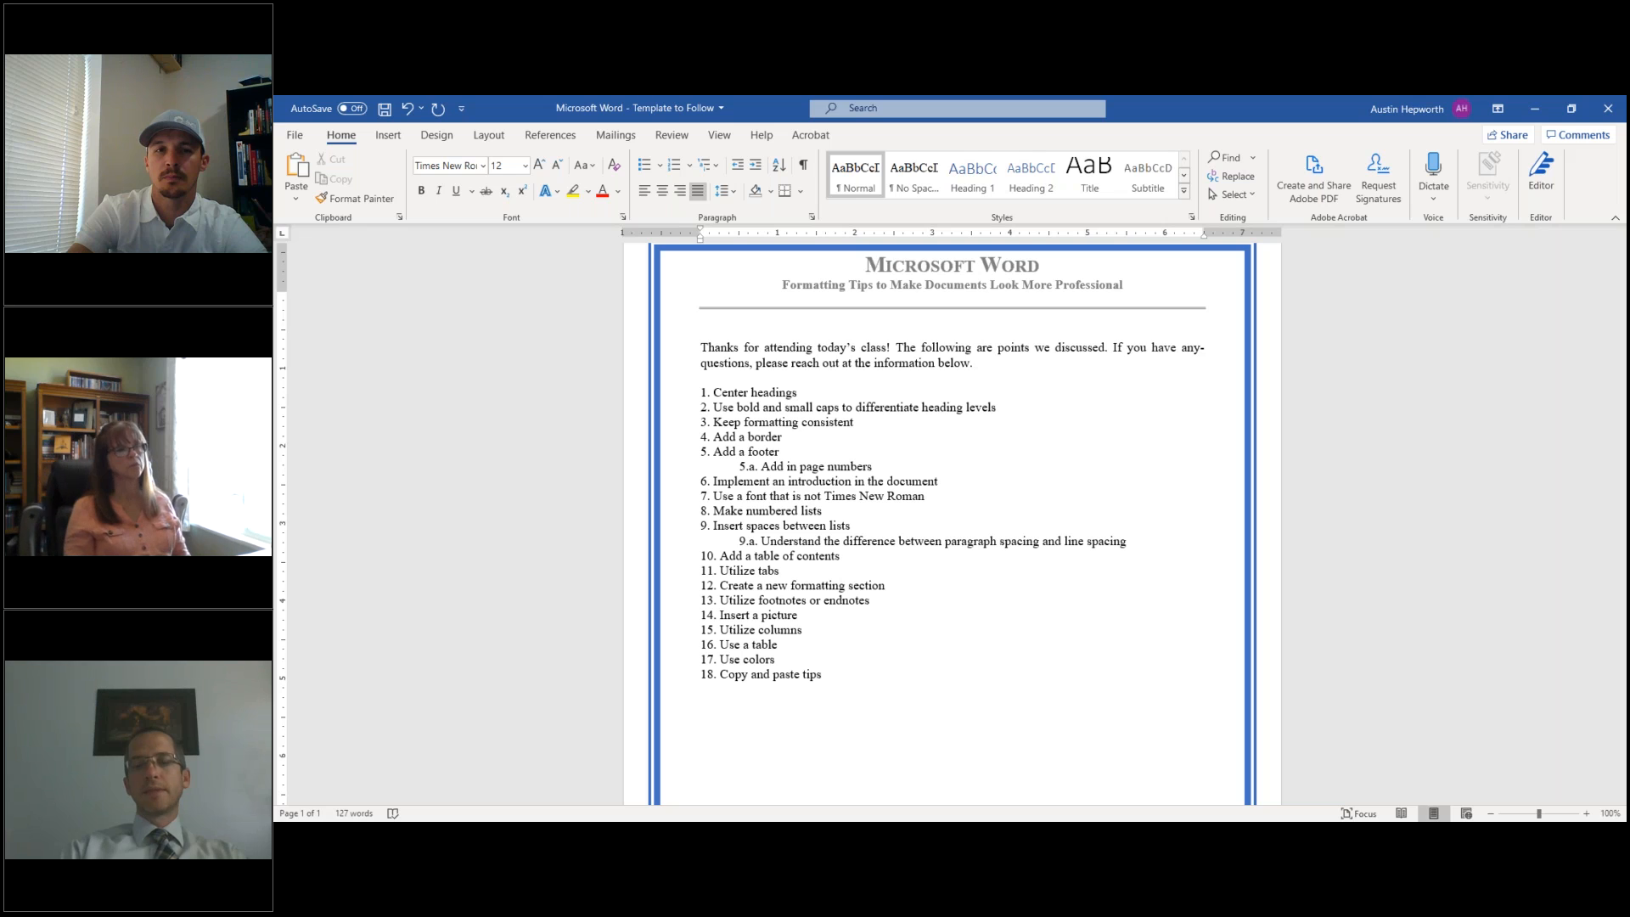
key(BackSpace)
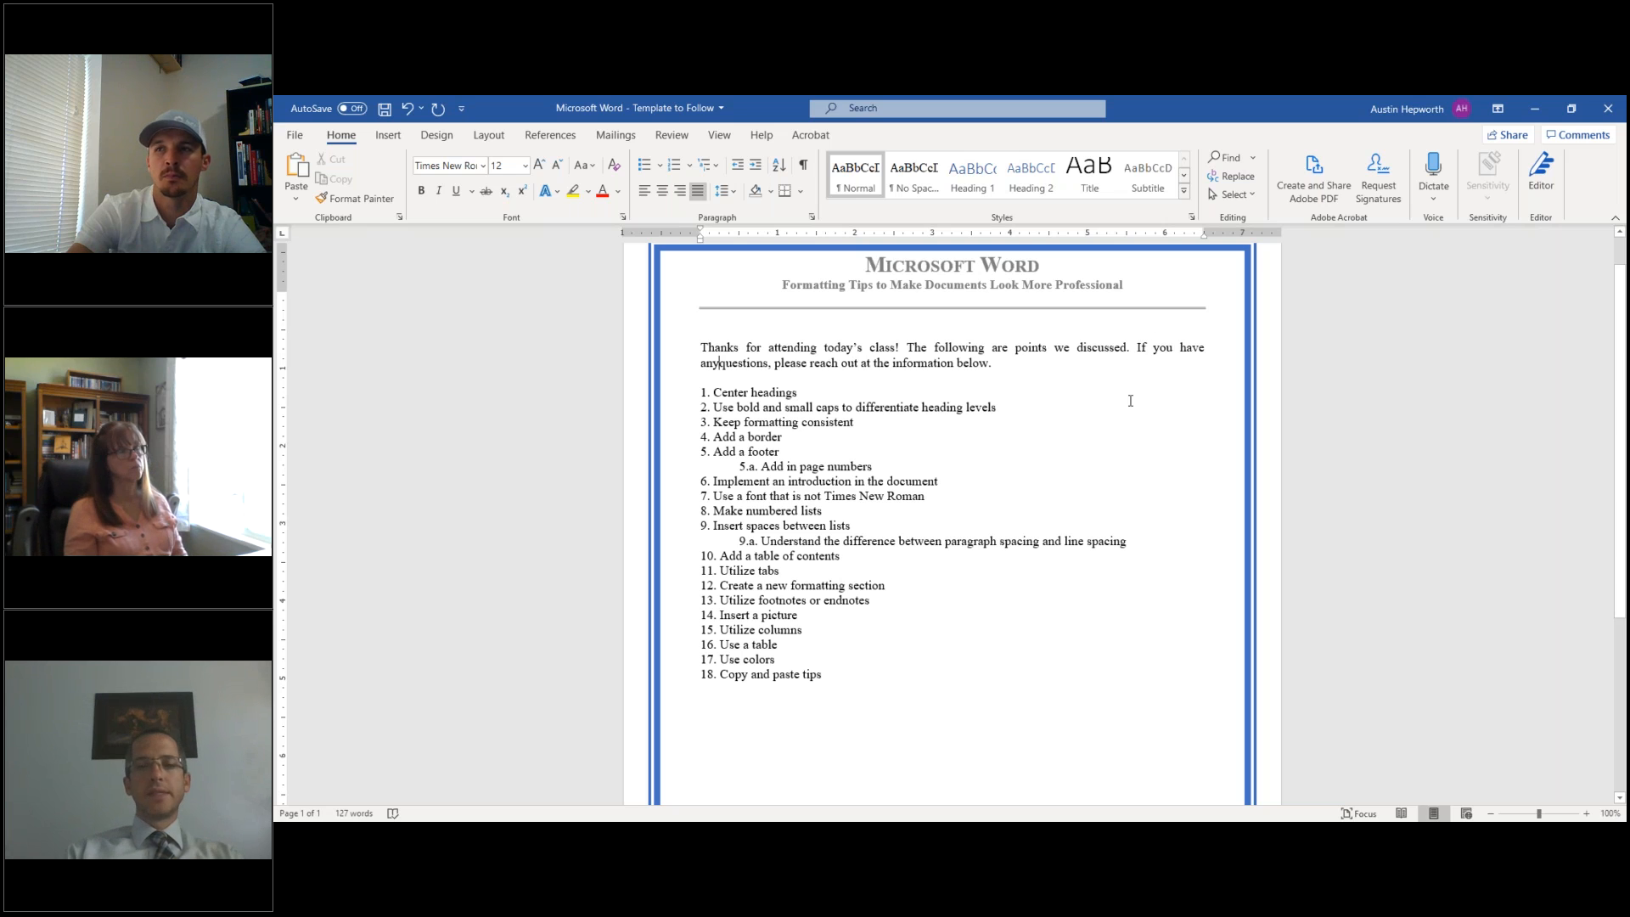
key(Left)
key(Left)
key(Left)
double_click(1194, 347)
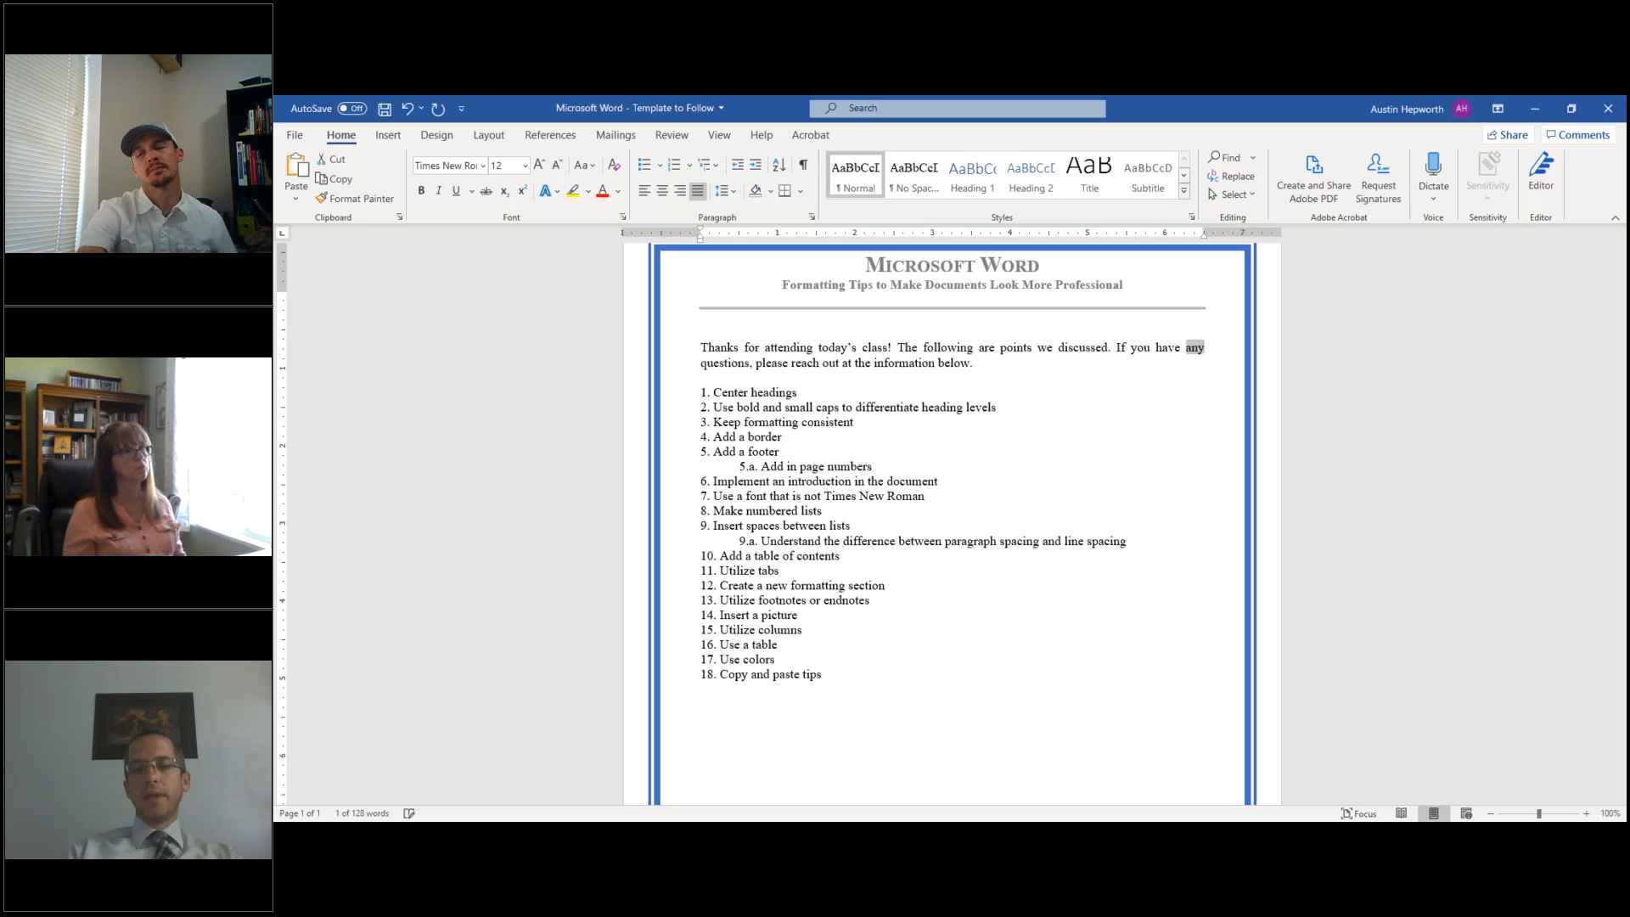
text(ww)
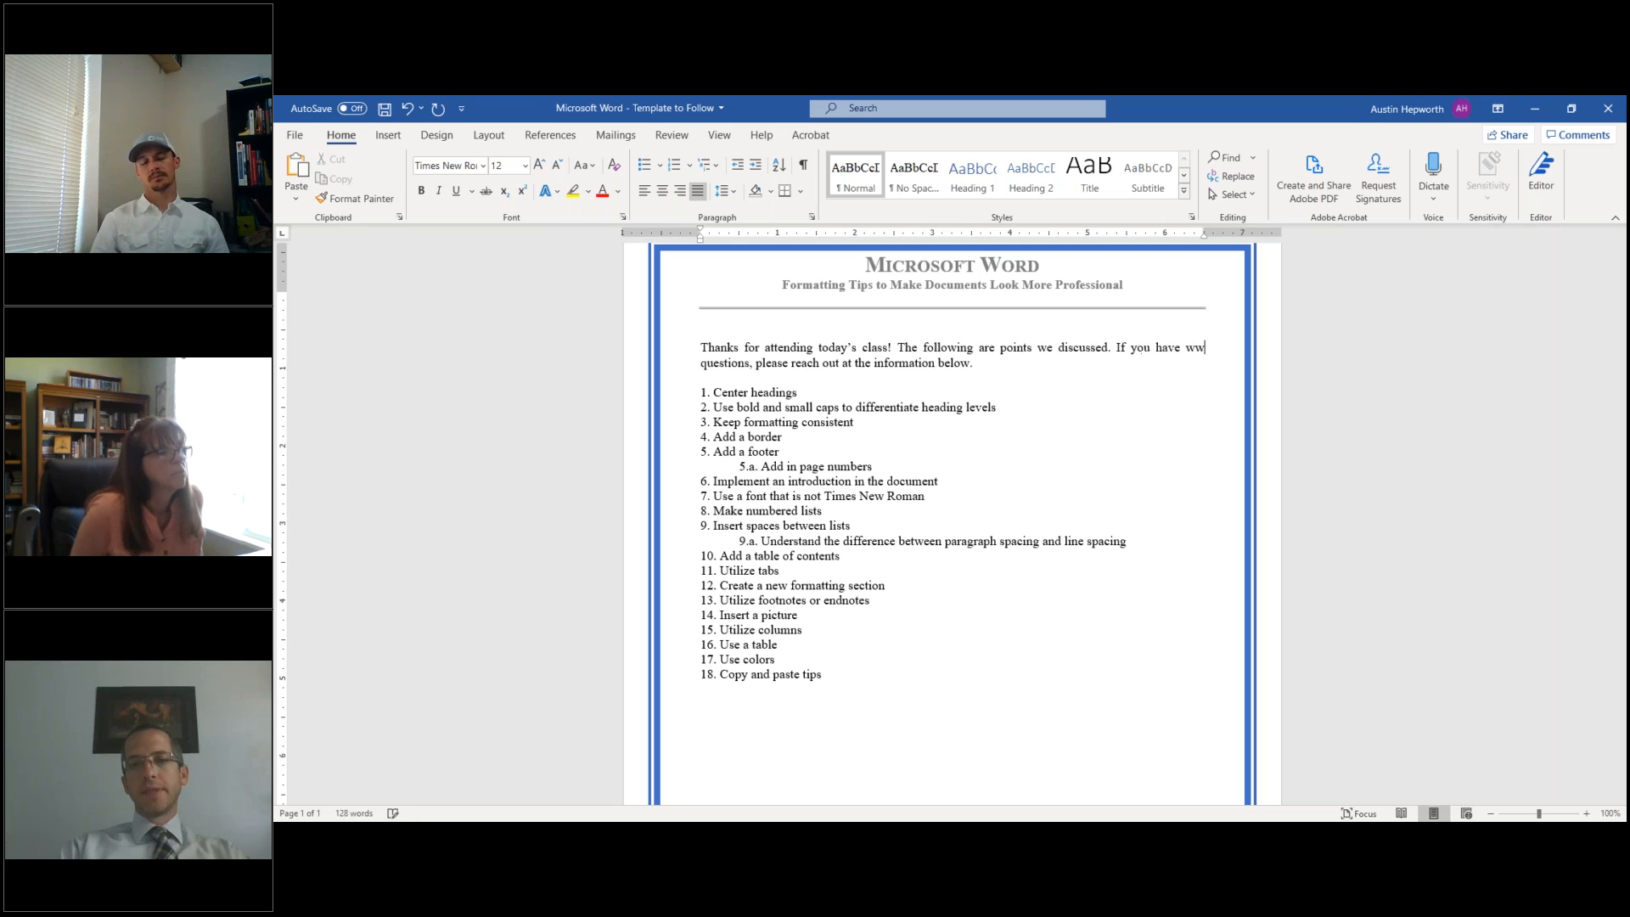
text(w.believeis.com questions, please reach out at the information below.)
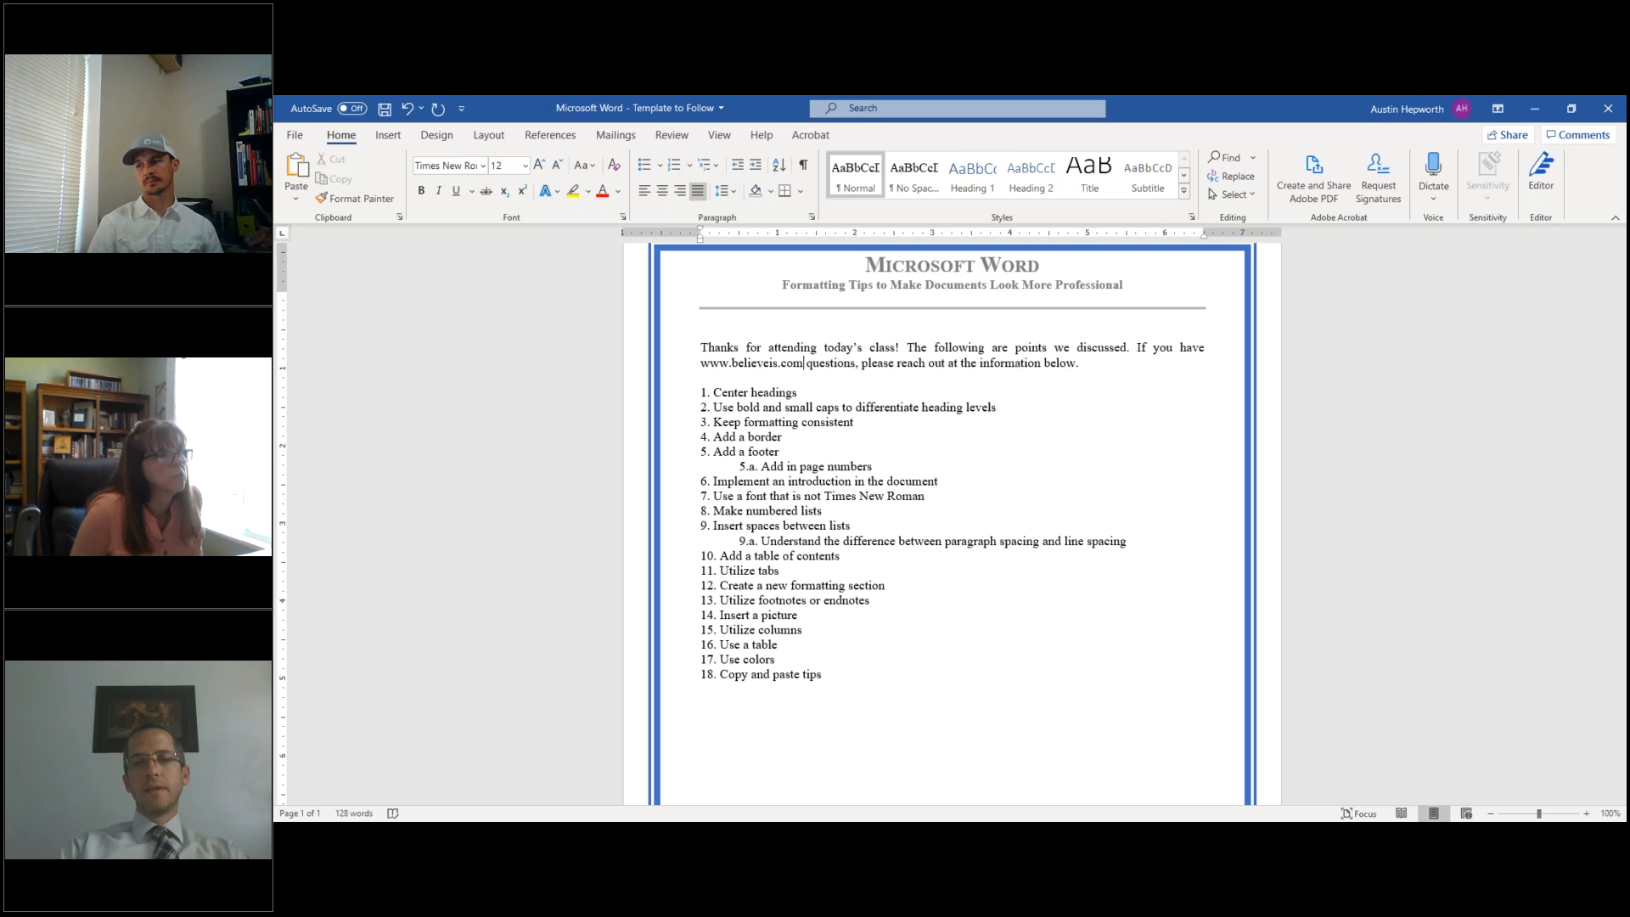
double_click(1187, 347)
key(Delete)
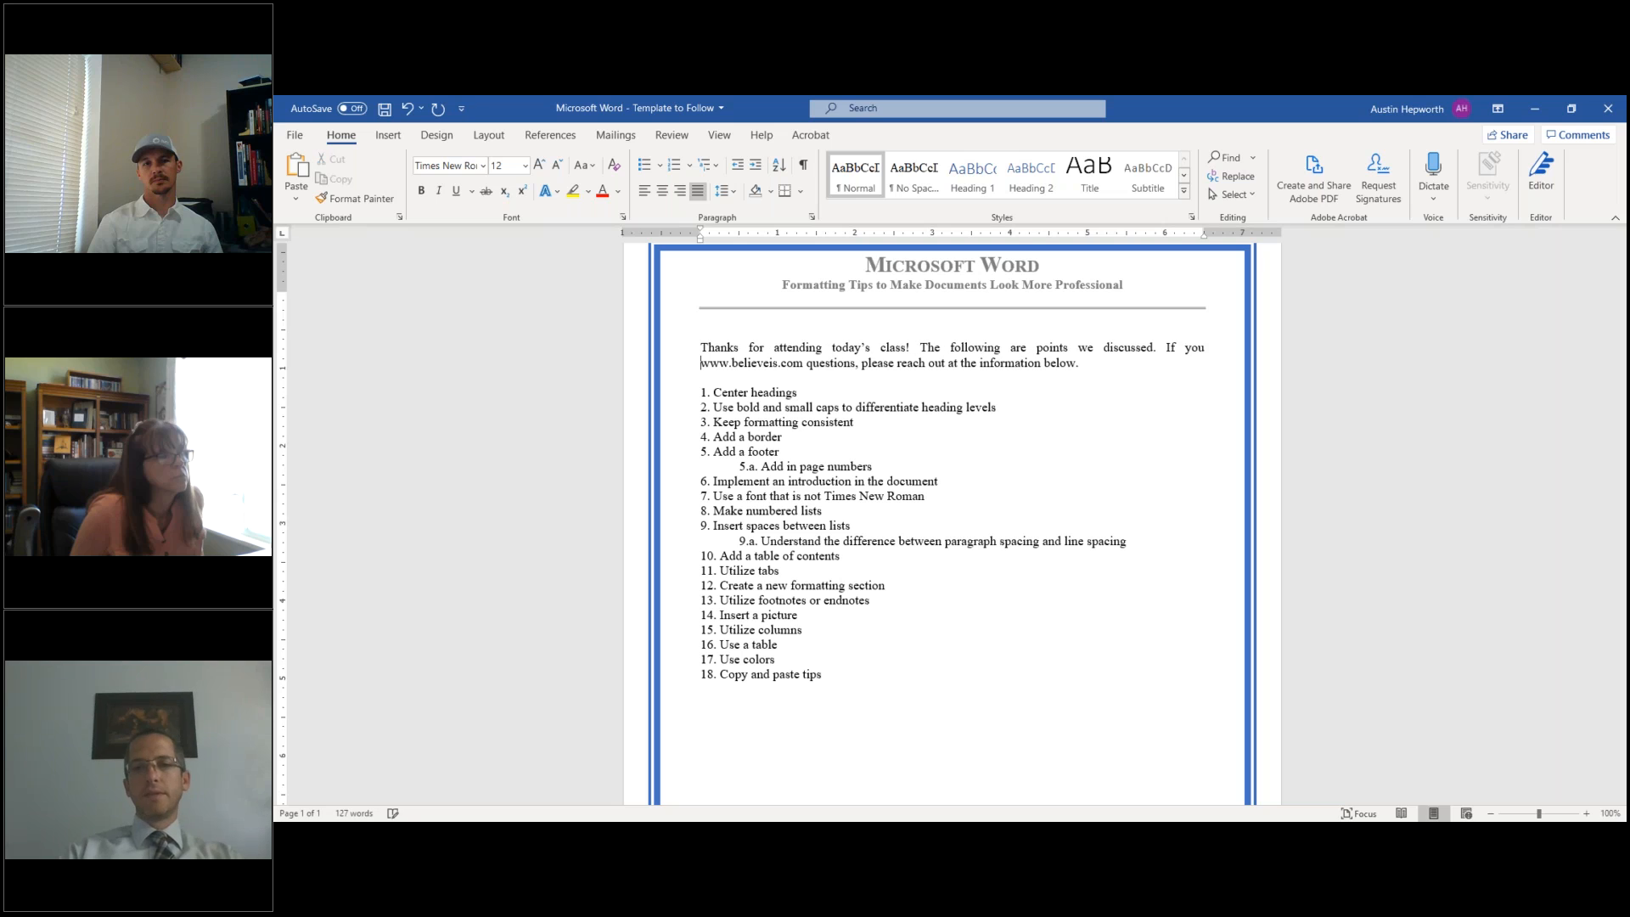
key(Up)
key(Right)
key(Right)
key(Right)
key(Right)
key(Right)
key(Right)
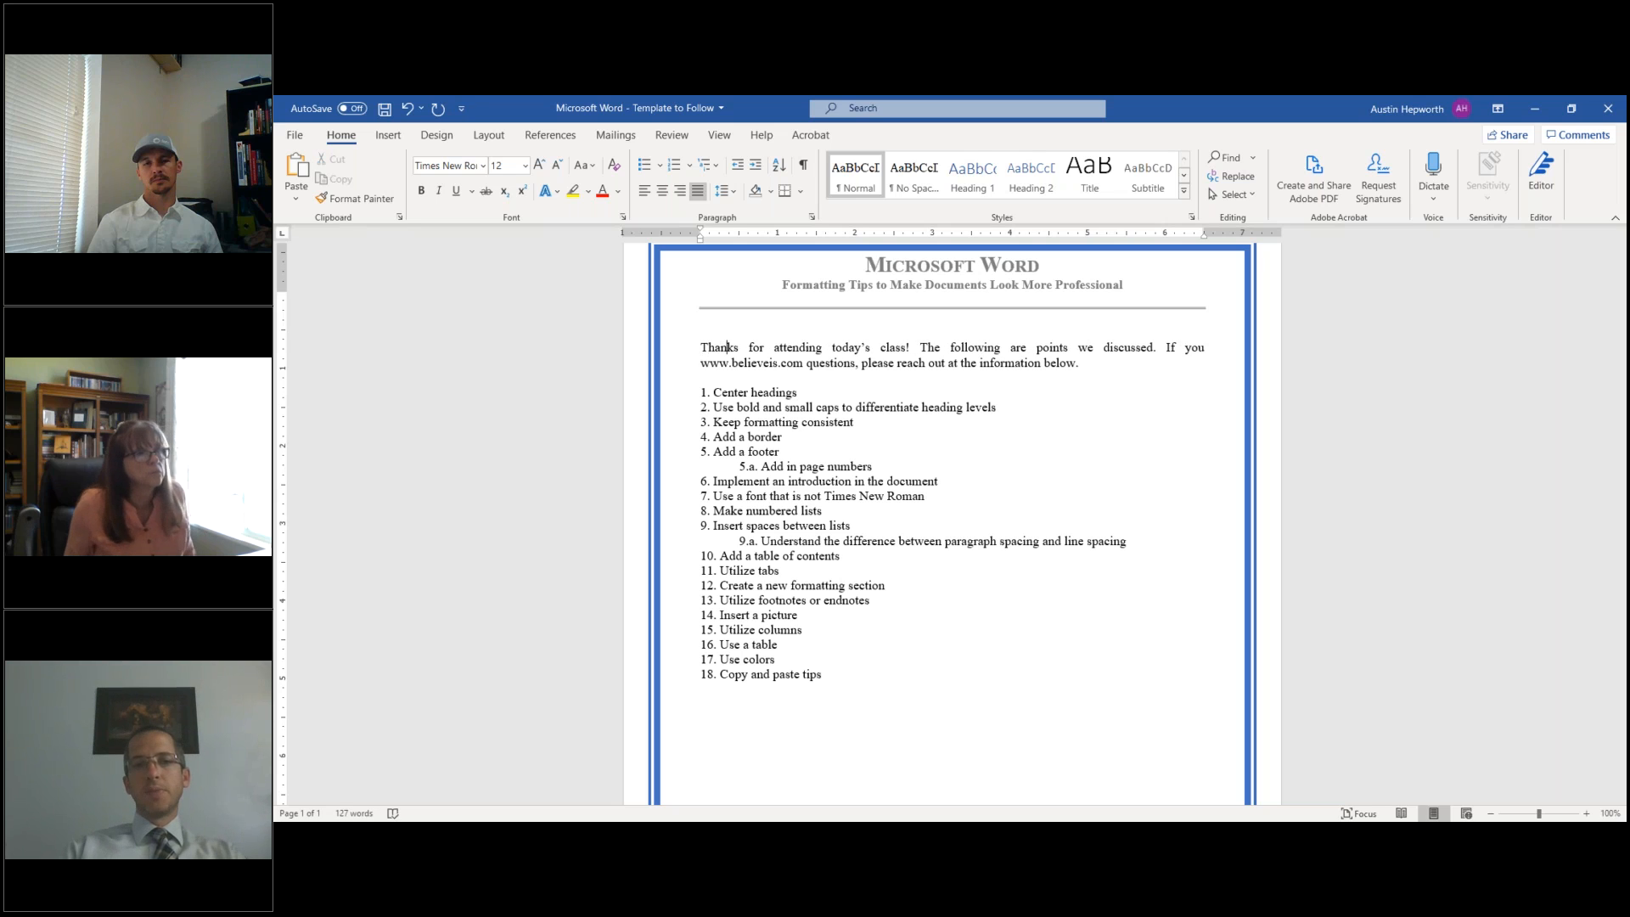
key(Right)
key(Down)
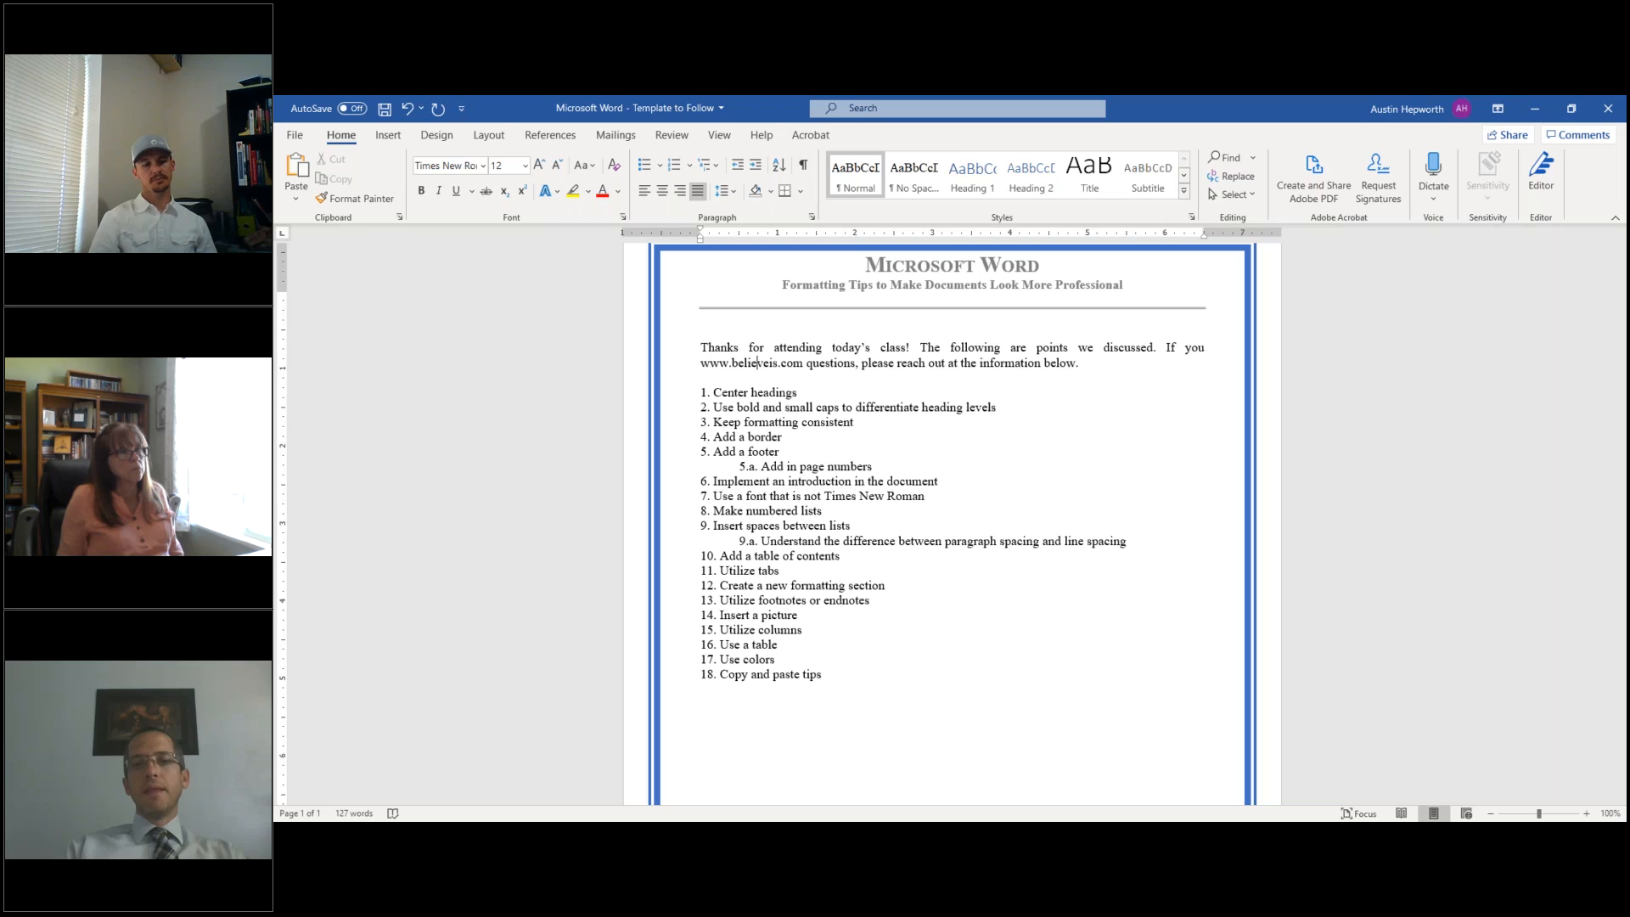
key(Right)
key(Right)
key(Right)
key(Right)
key(Right)
key(Right)
key(Right)
key(Right)
key(Right)
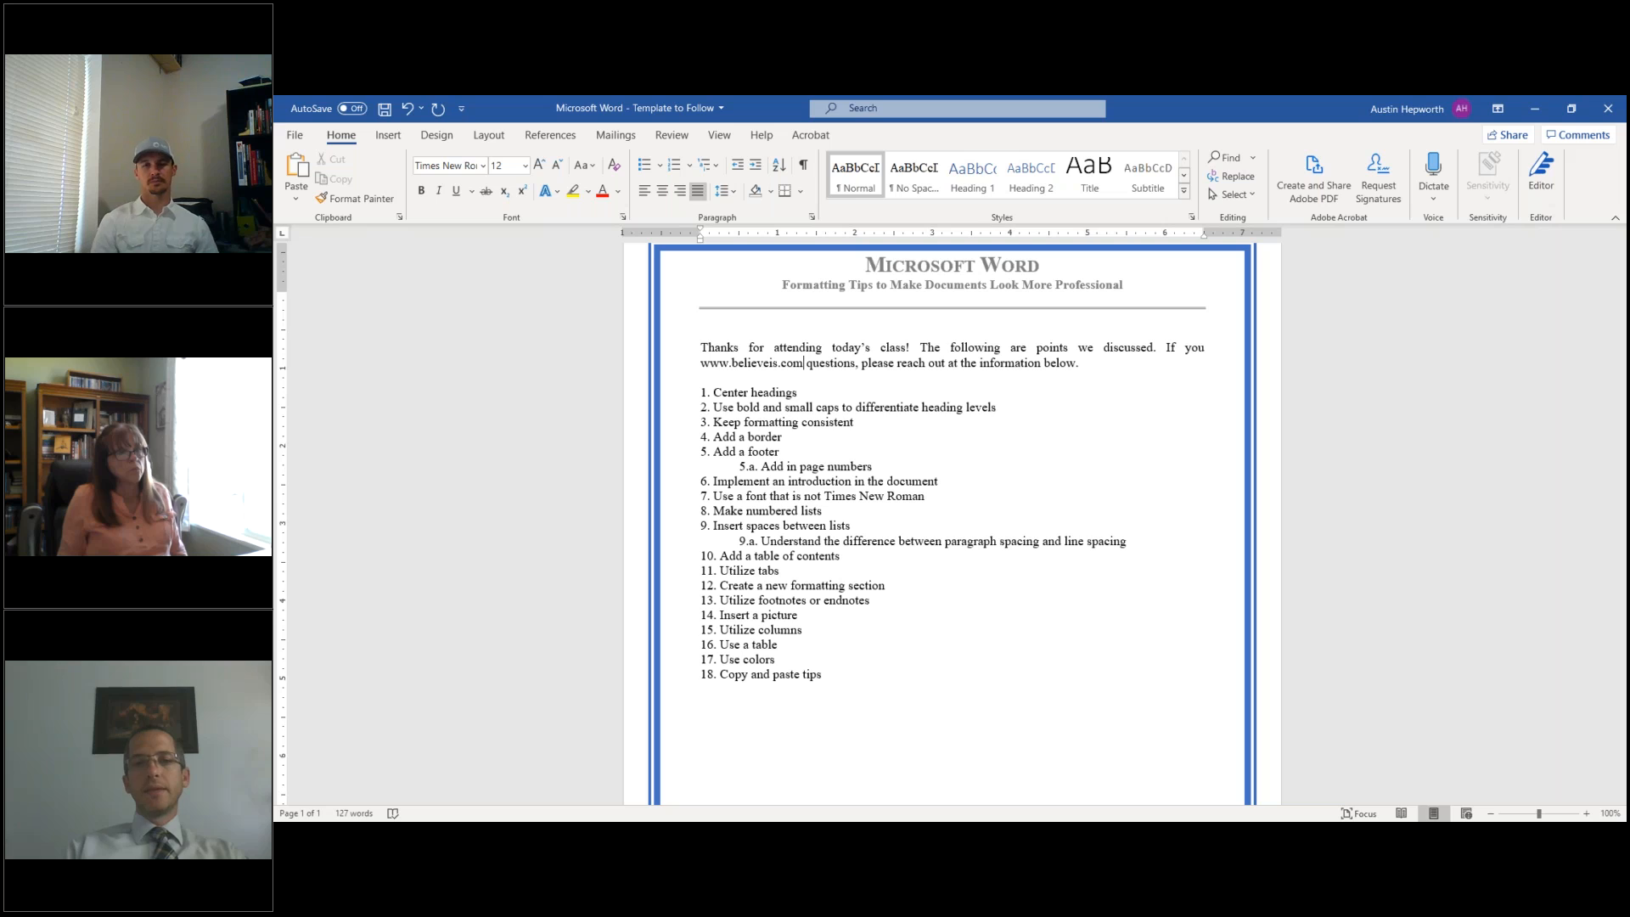
key(Left)
key(Left)
key(Left)
key(Left)
key(Left)
key(Left)
key(Left)
key(Left)
key(Left)
key(Left)
key(Left)
key(Left)
key(Left)
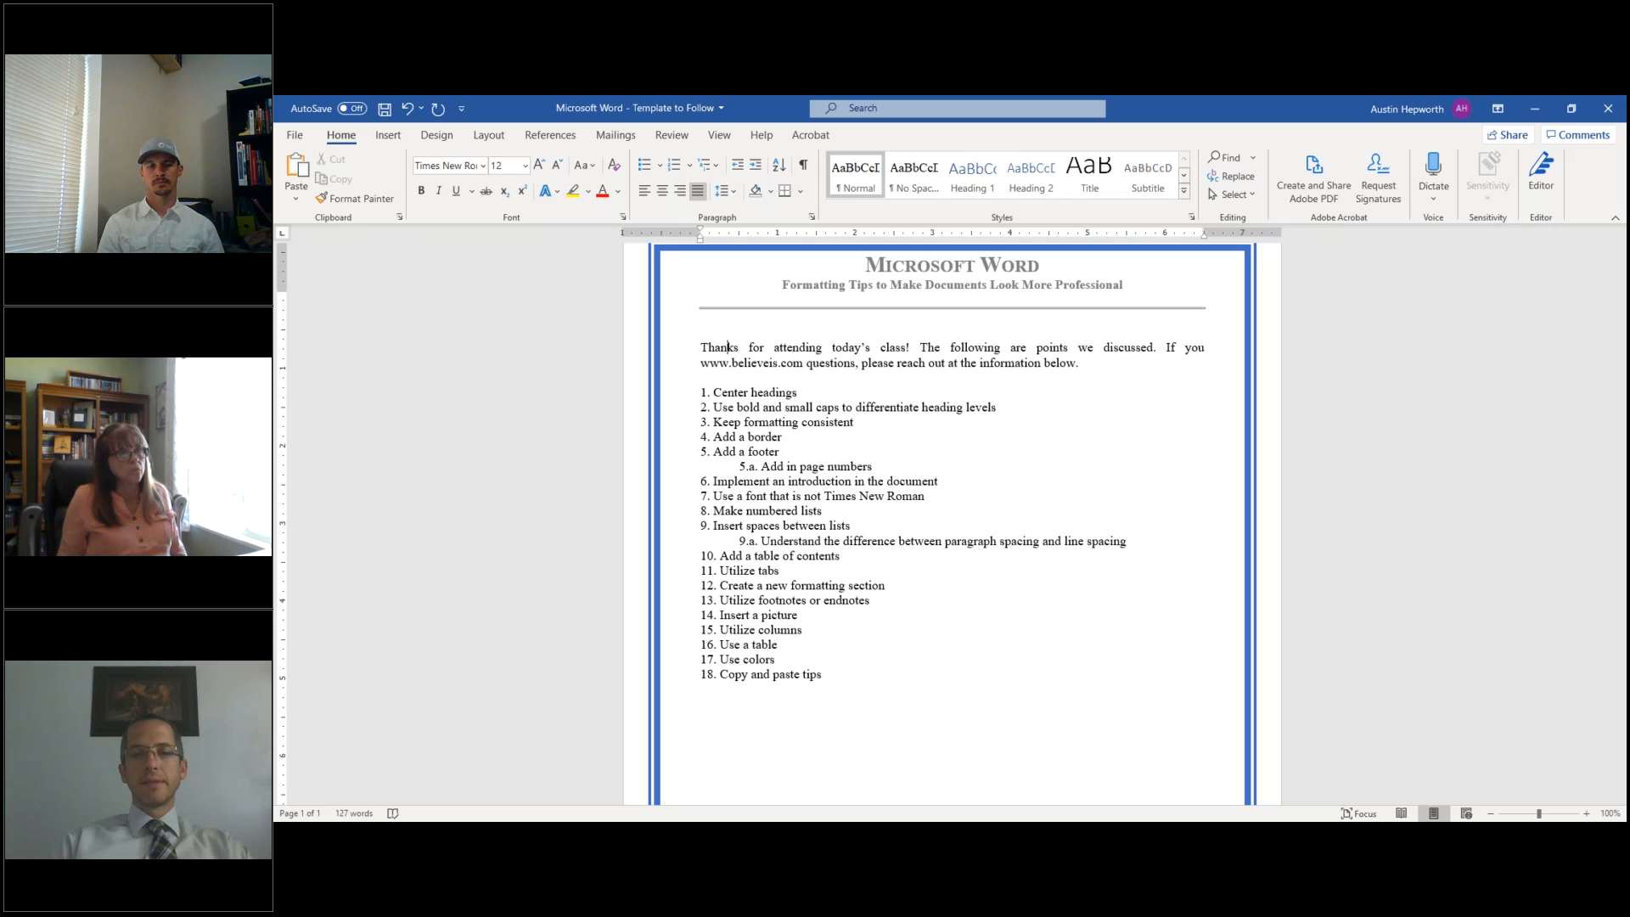
drag(701, 363, 803, 363)
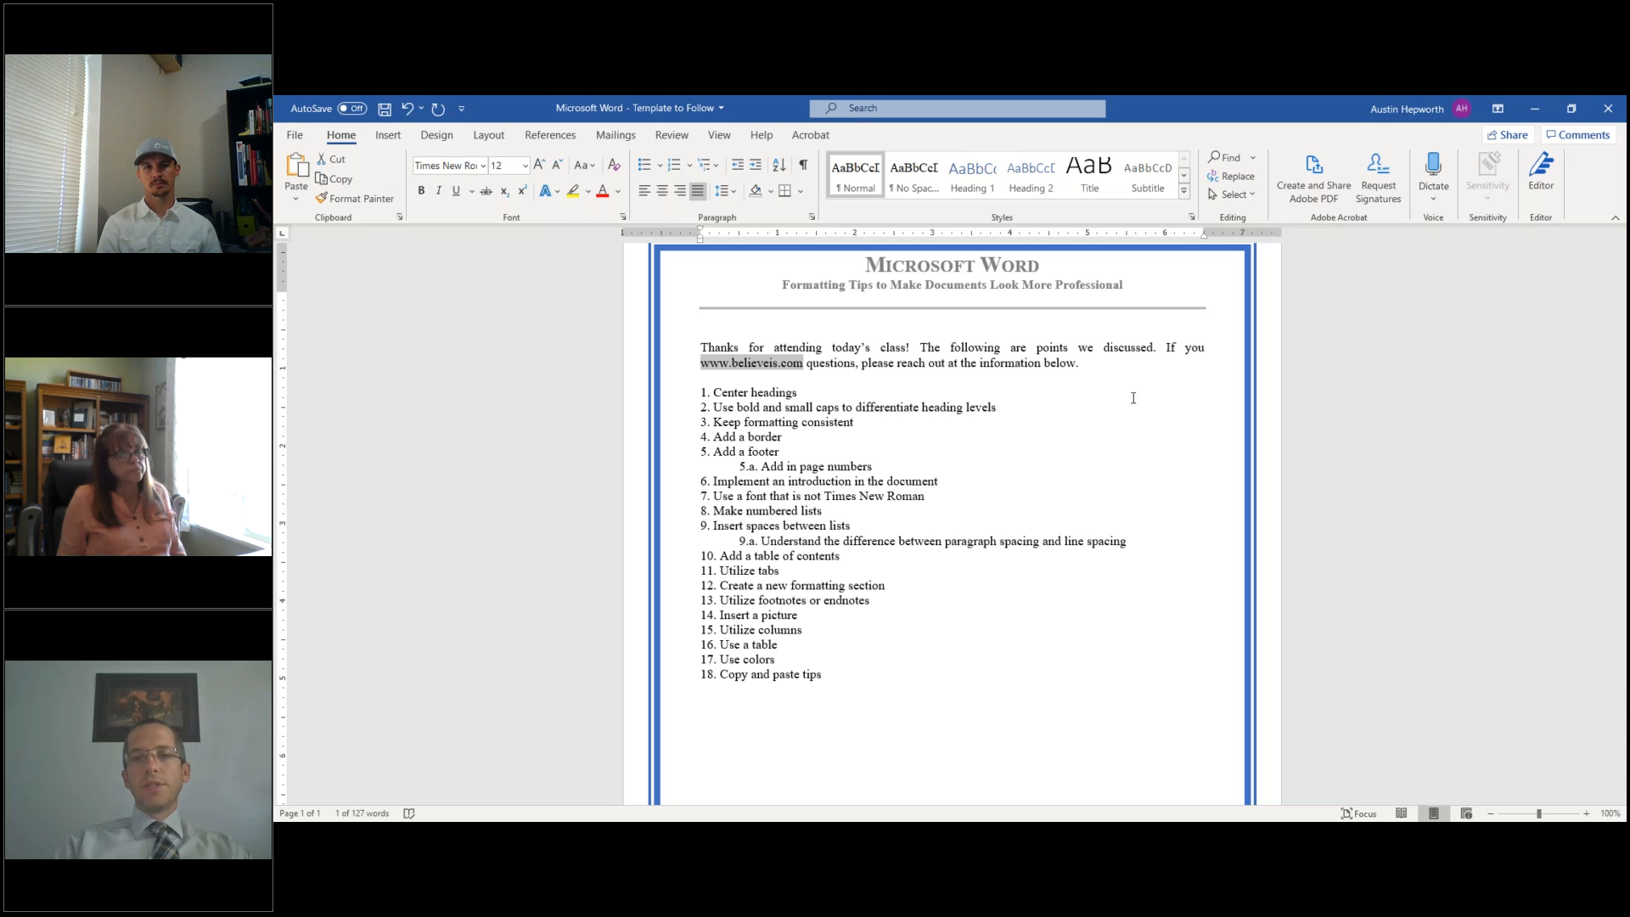
click(1206, 346)
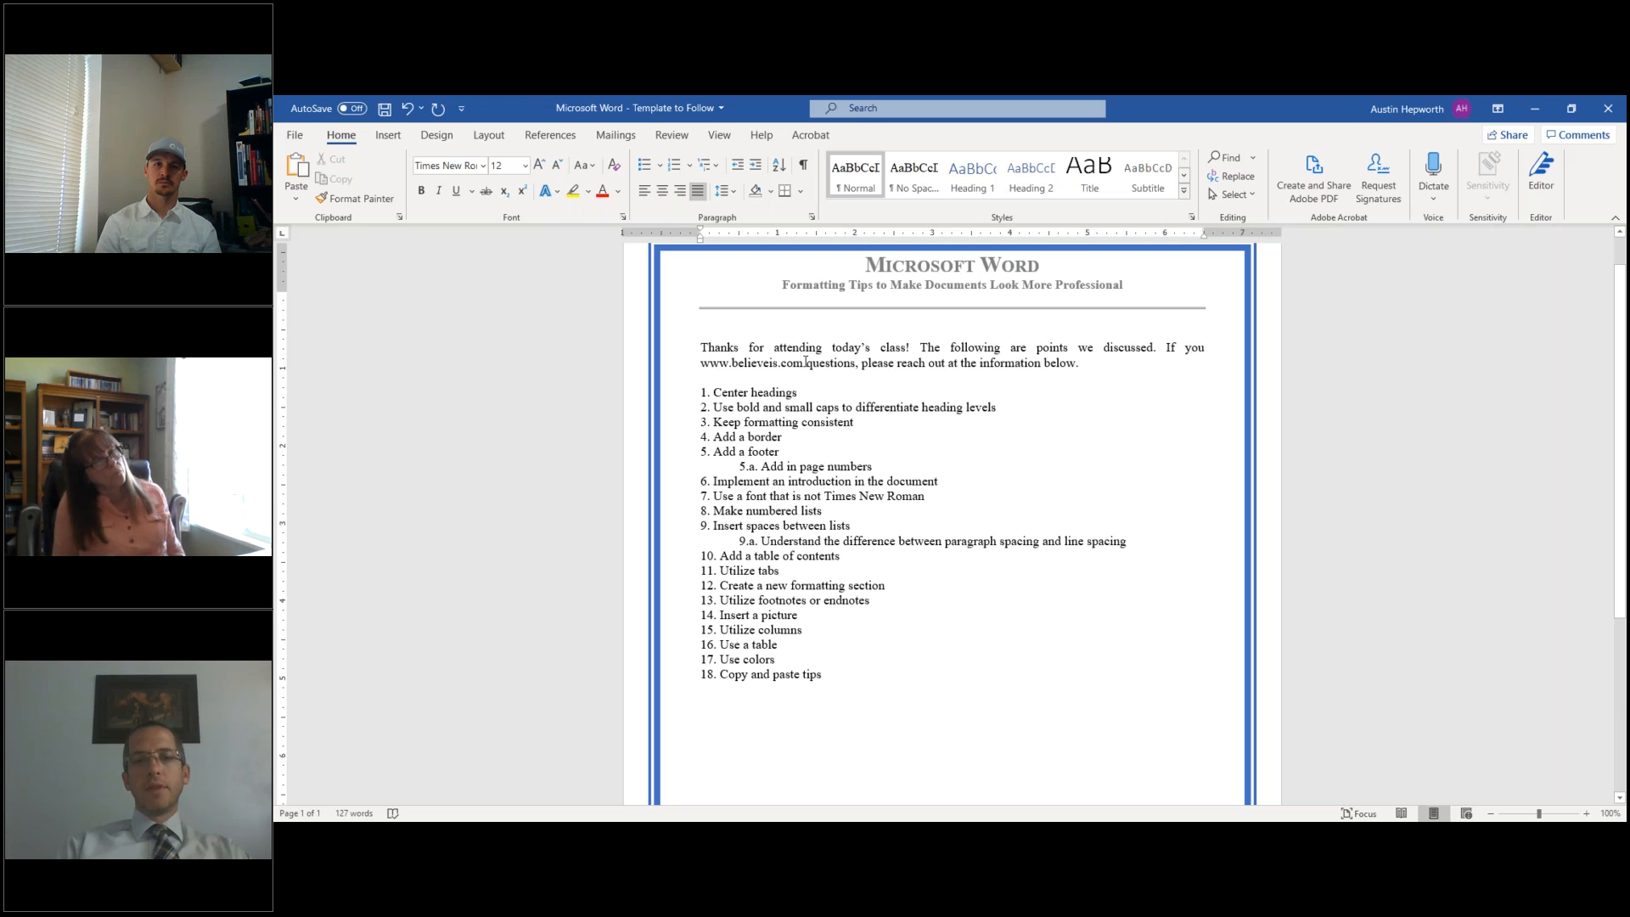
drag(782, 361, 703, 363)
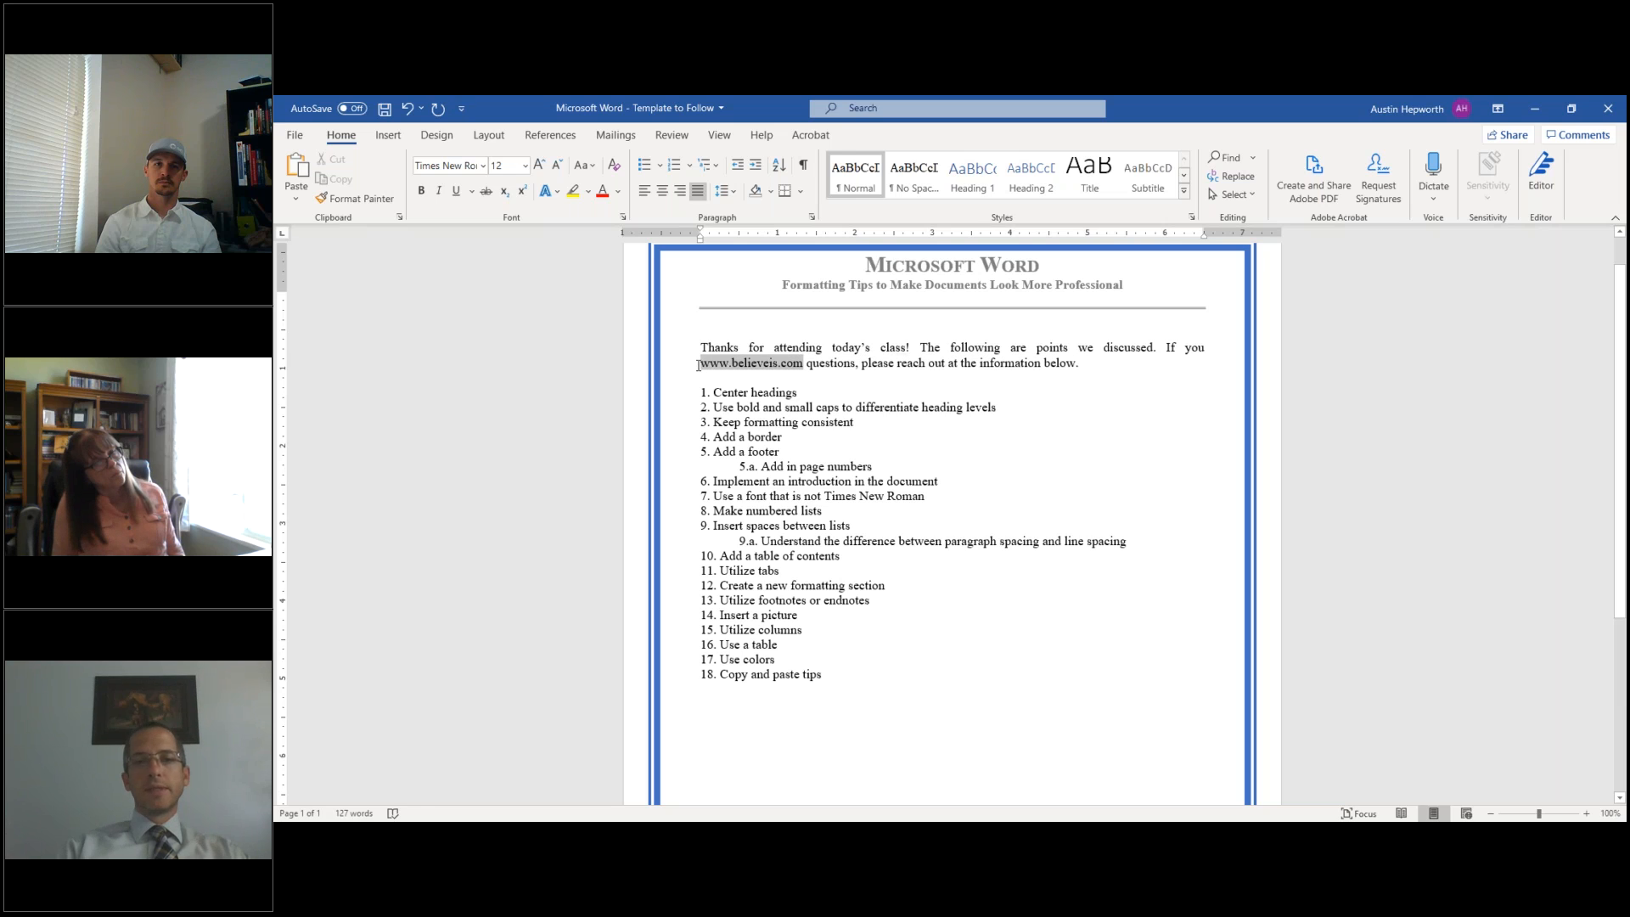
text(have any)
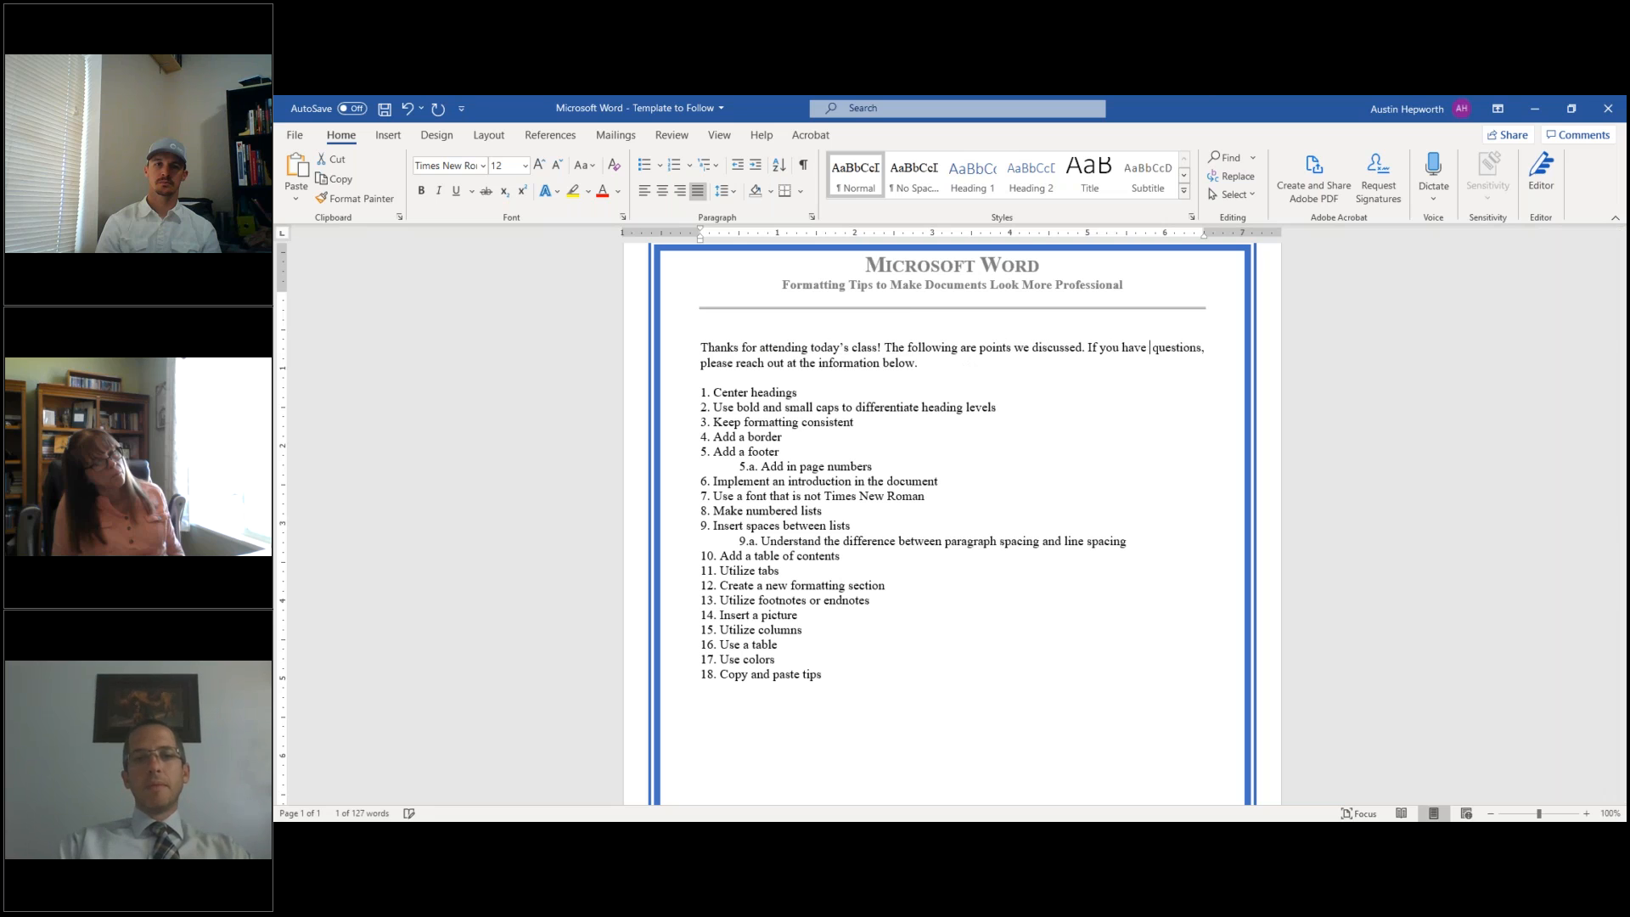
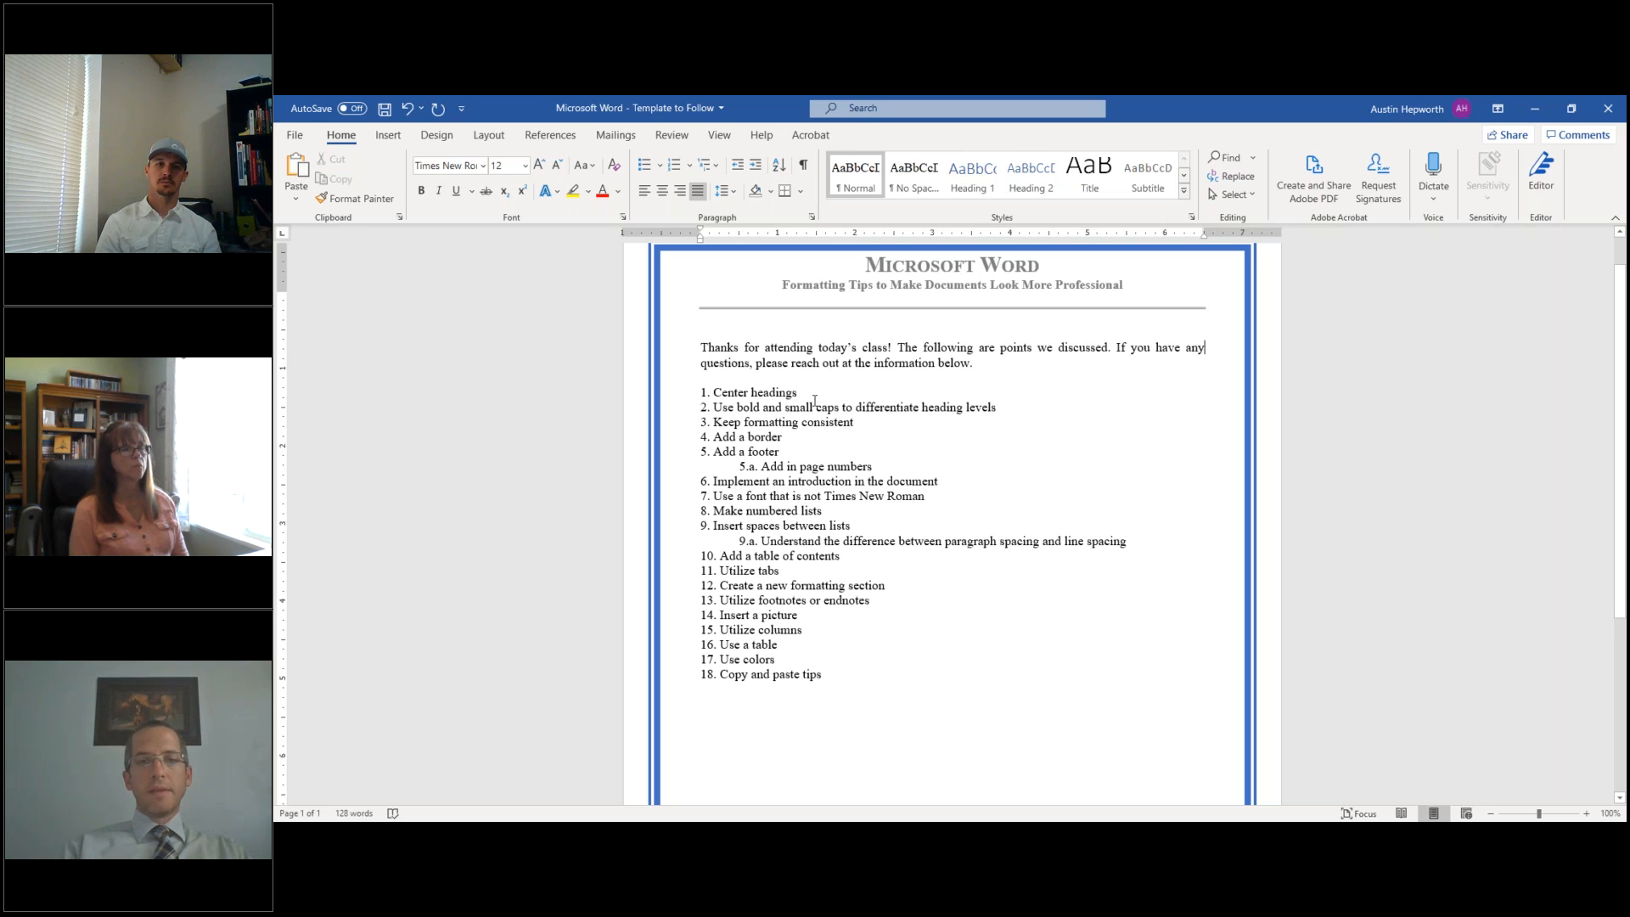
- Change the intro paragraph and tips items 1–18 from Times New Roman to Garamond
scroll(814, 397, up, 1)
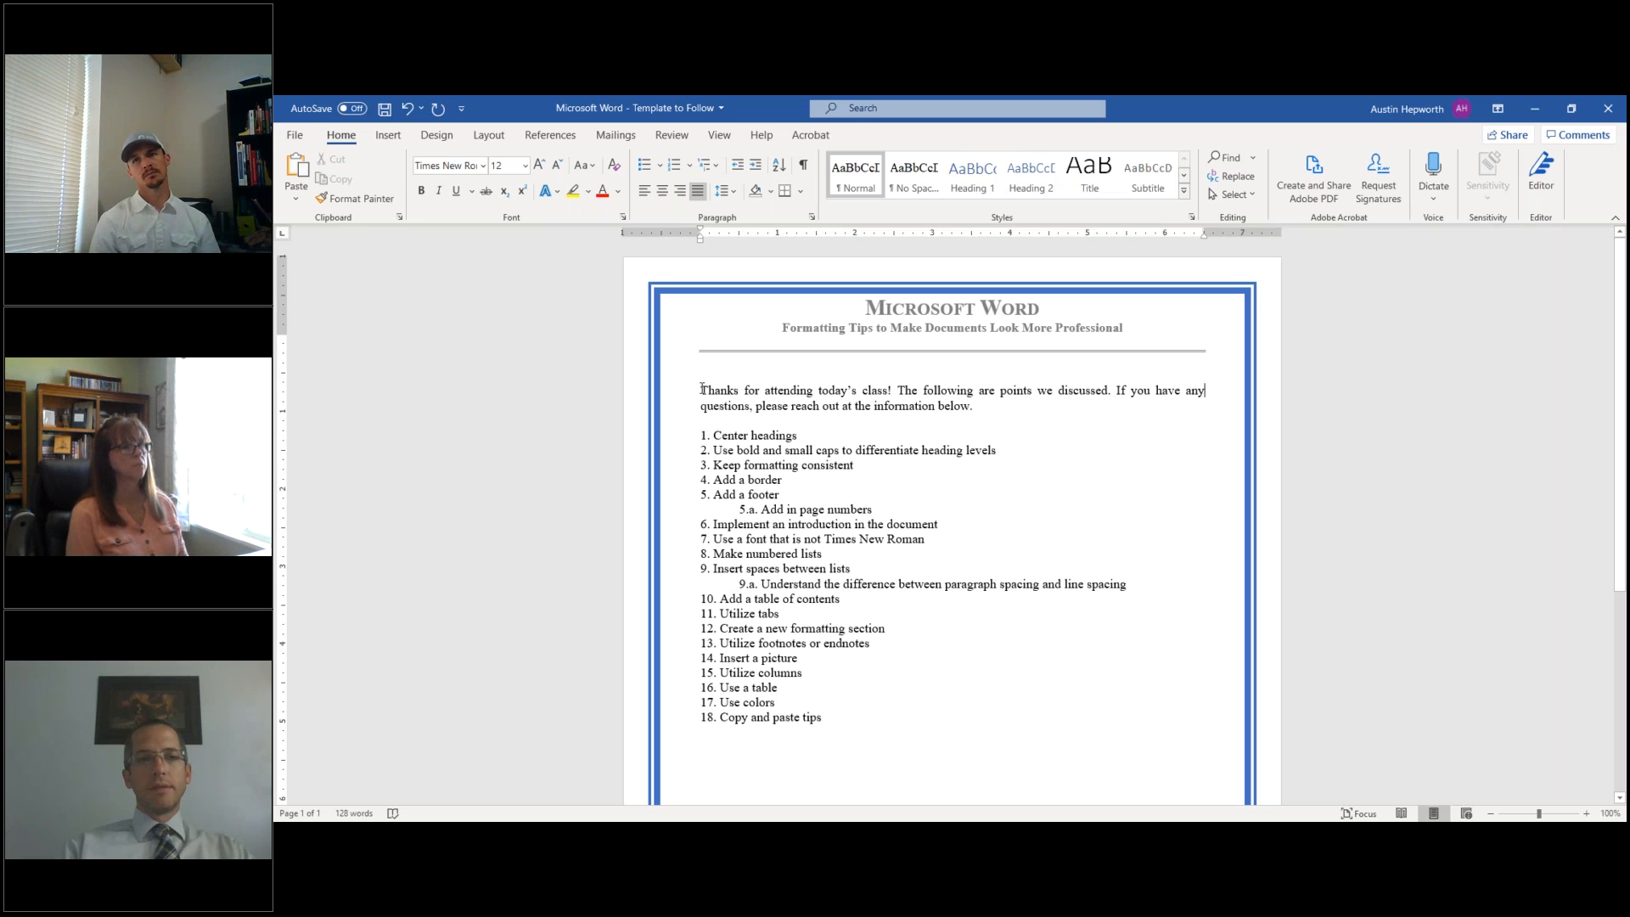
drag(703, 391, 841, 716)
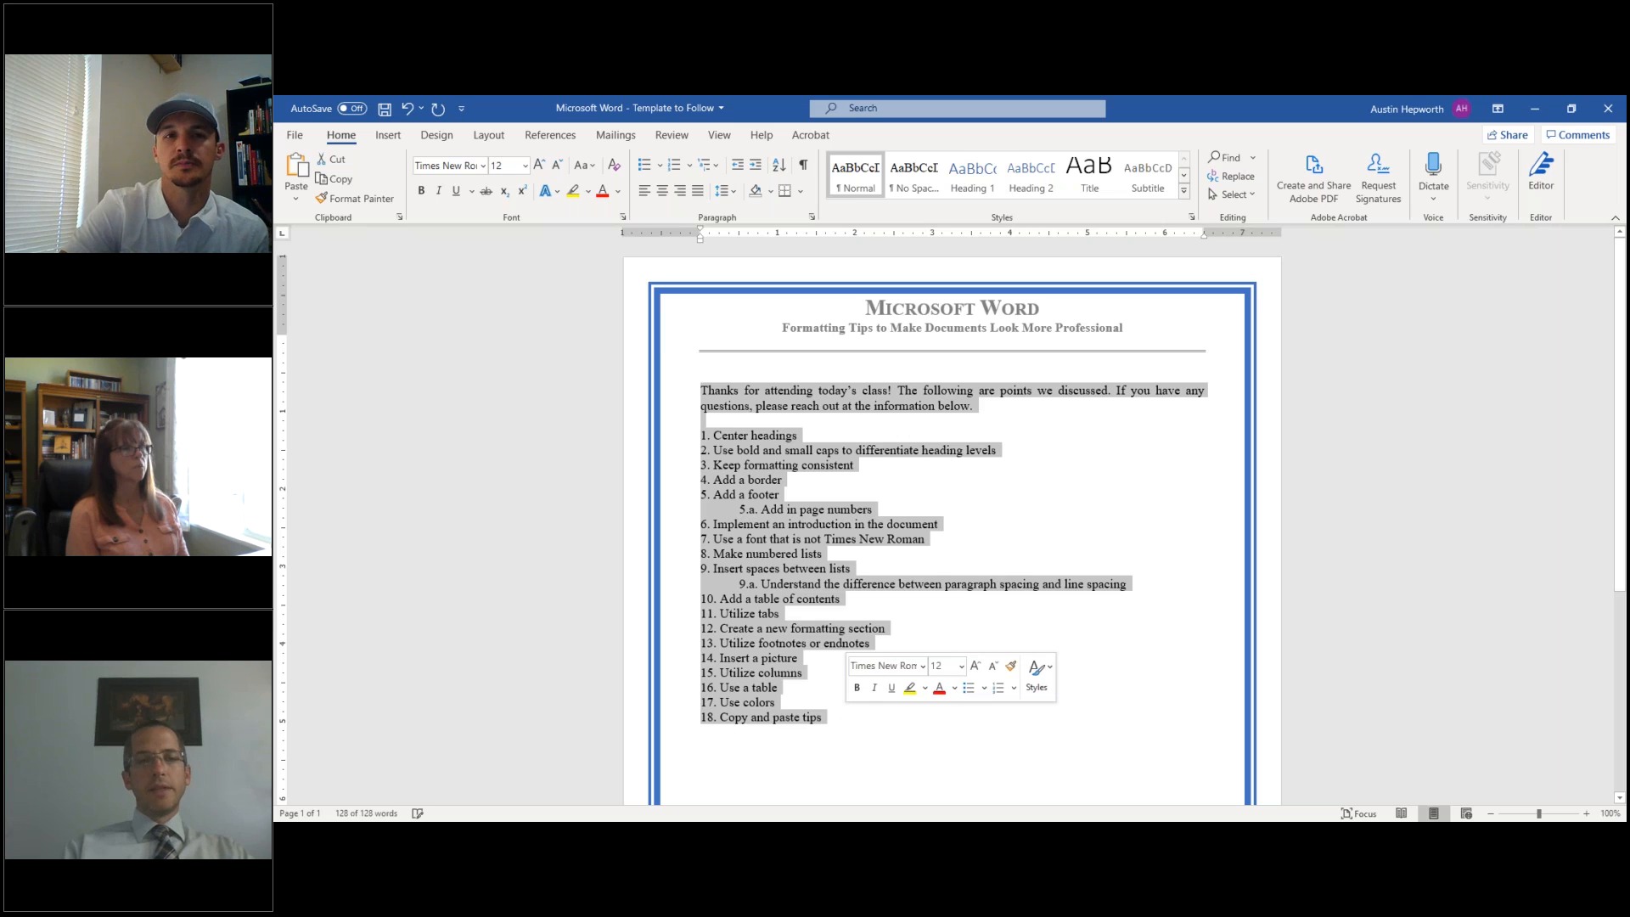
click(484, 166)
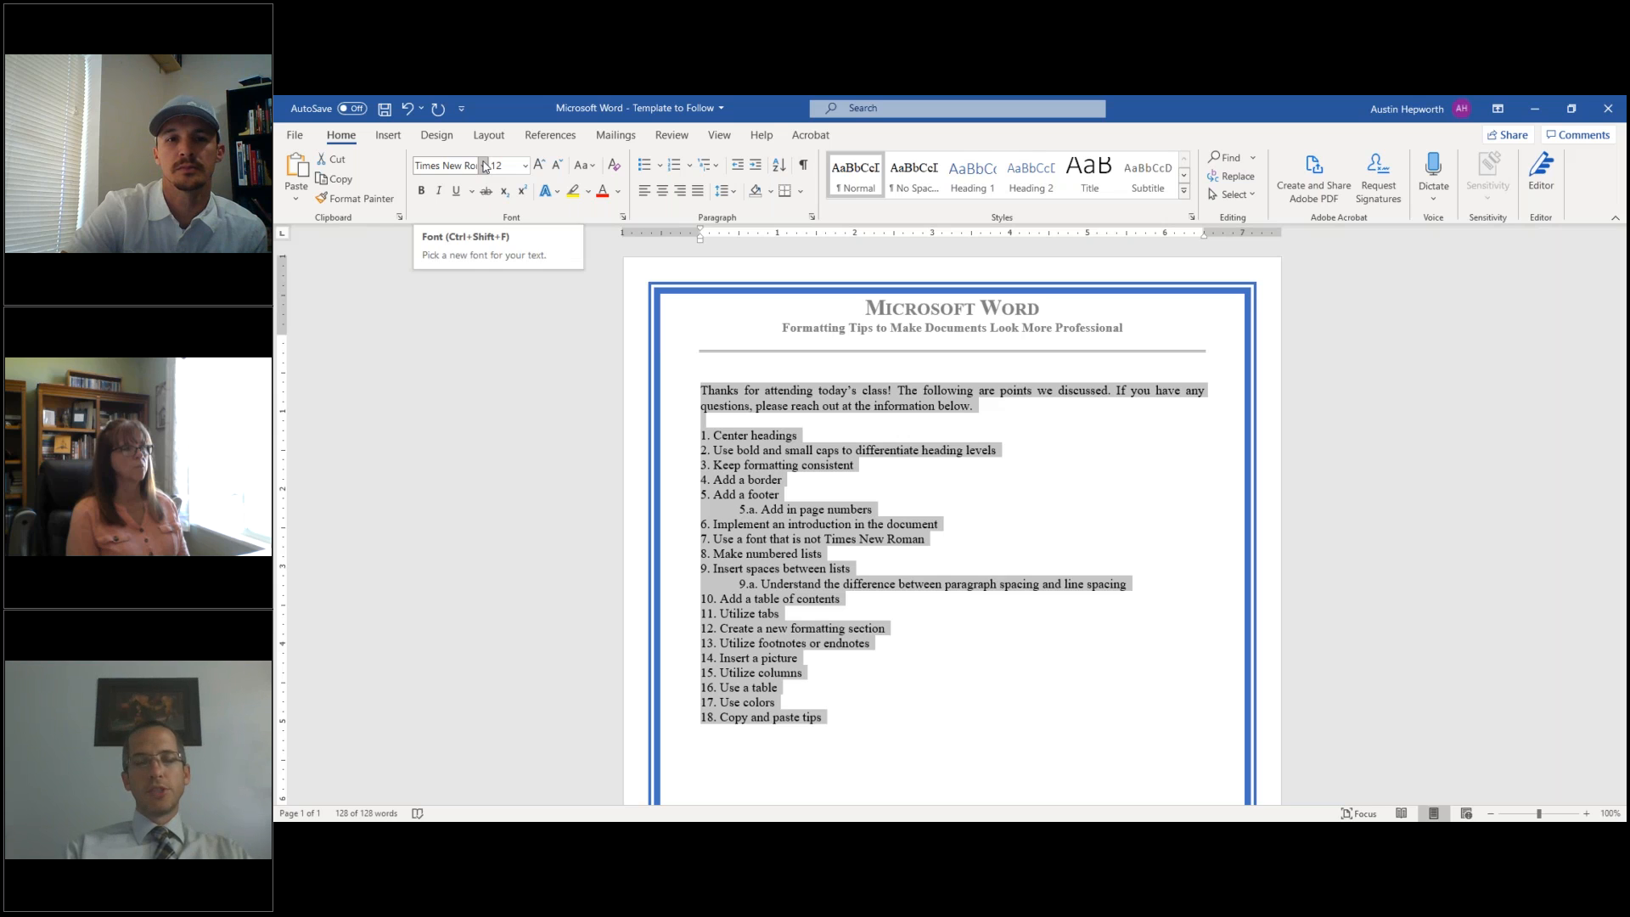
click(484, 166)
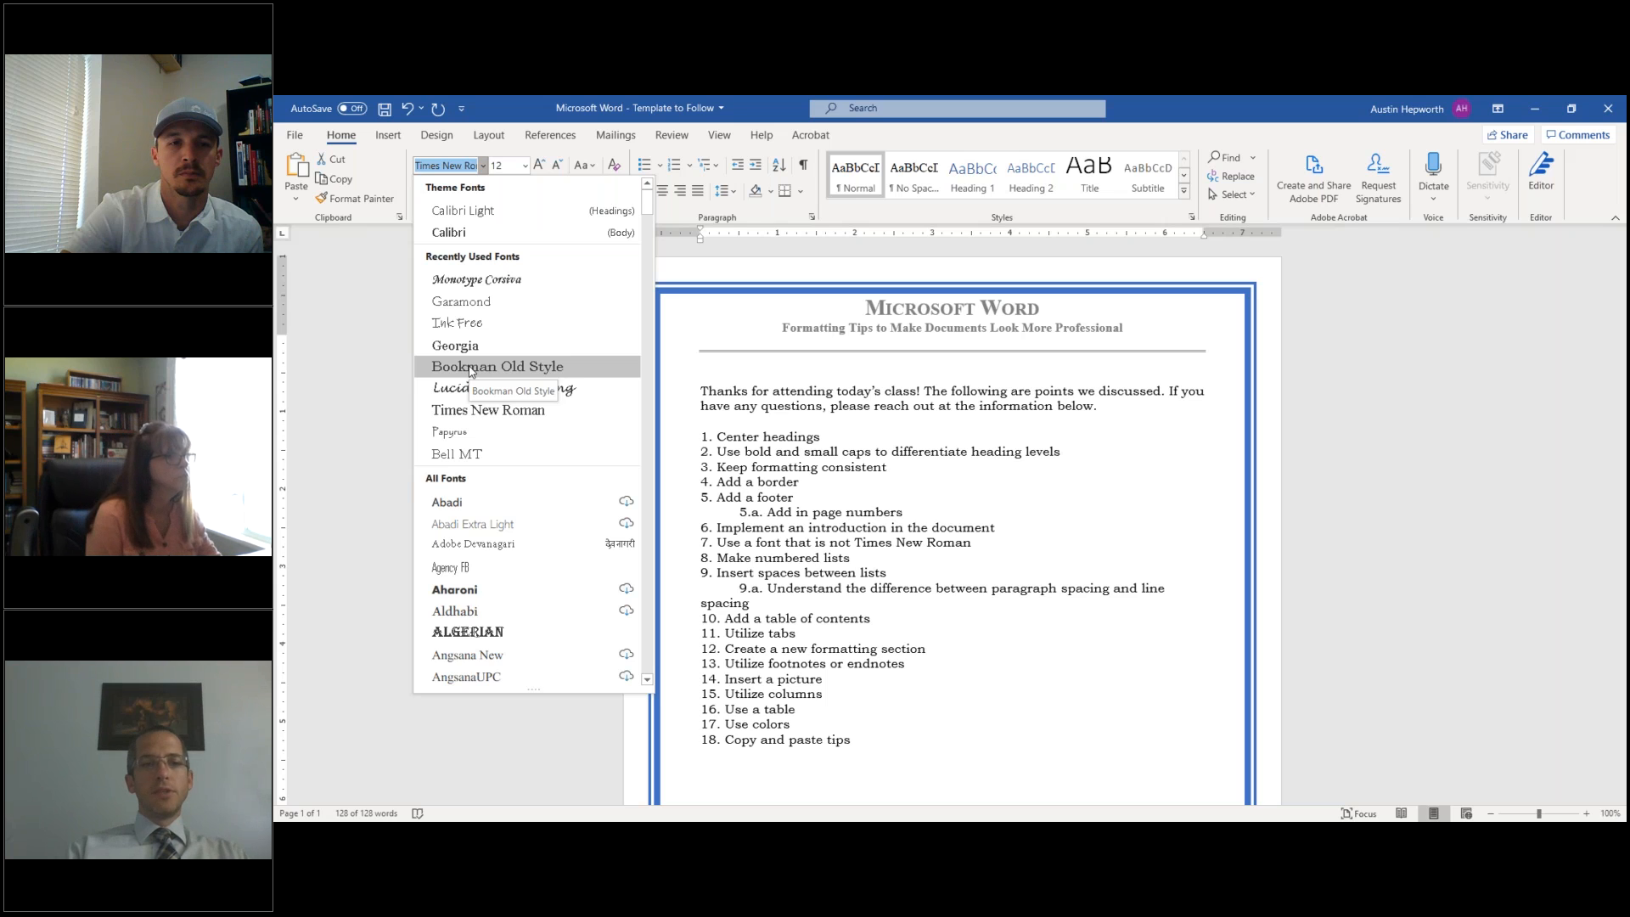
scroll(470, 371, down, 10)
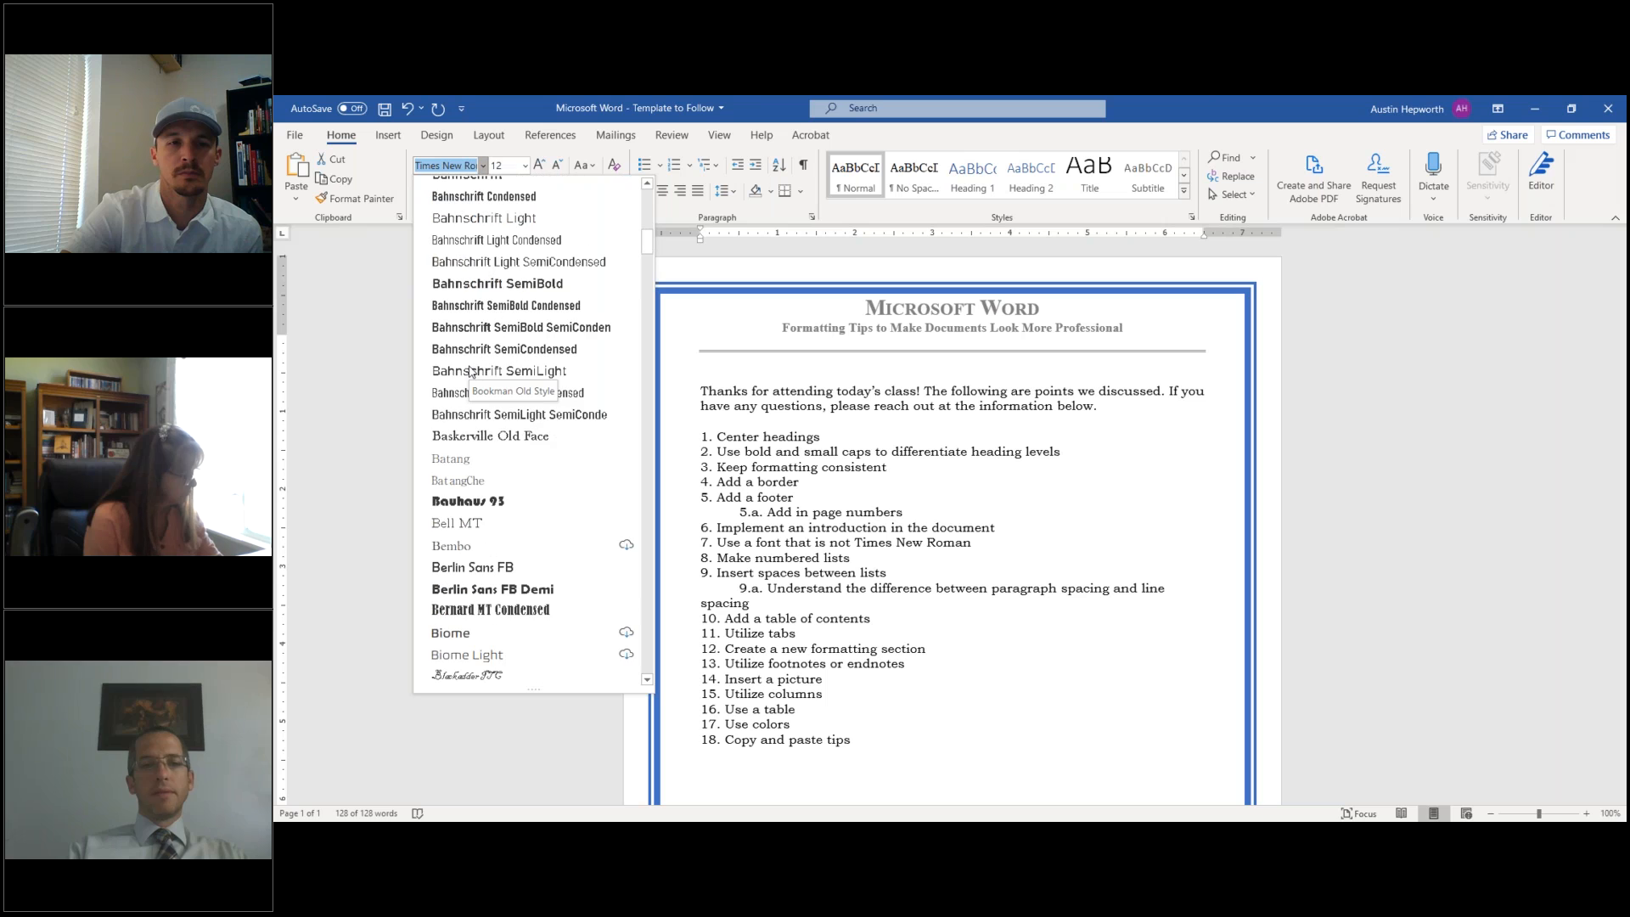
scroll(477, 425, down, 7)
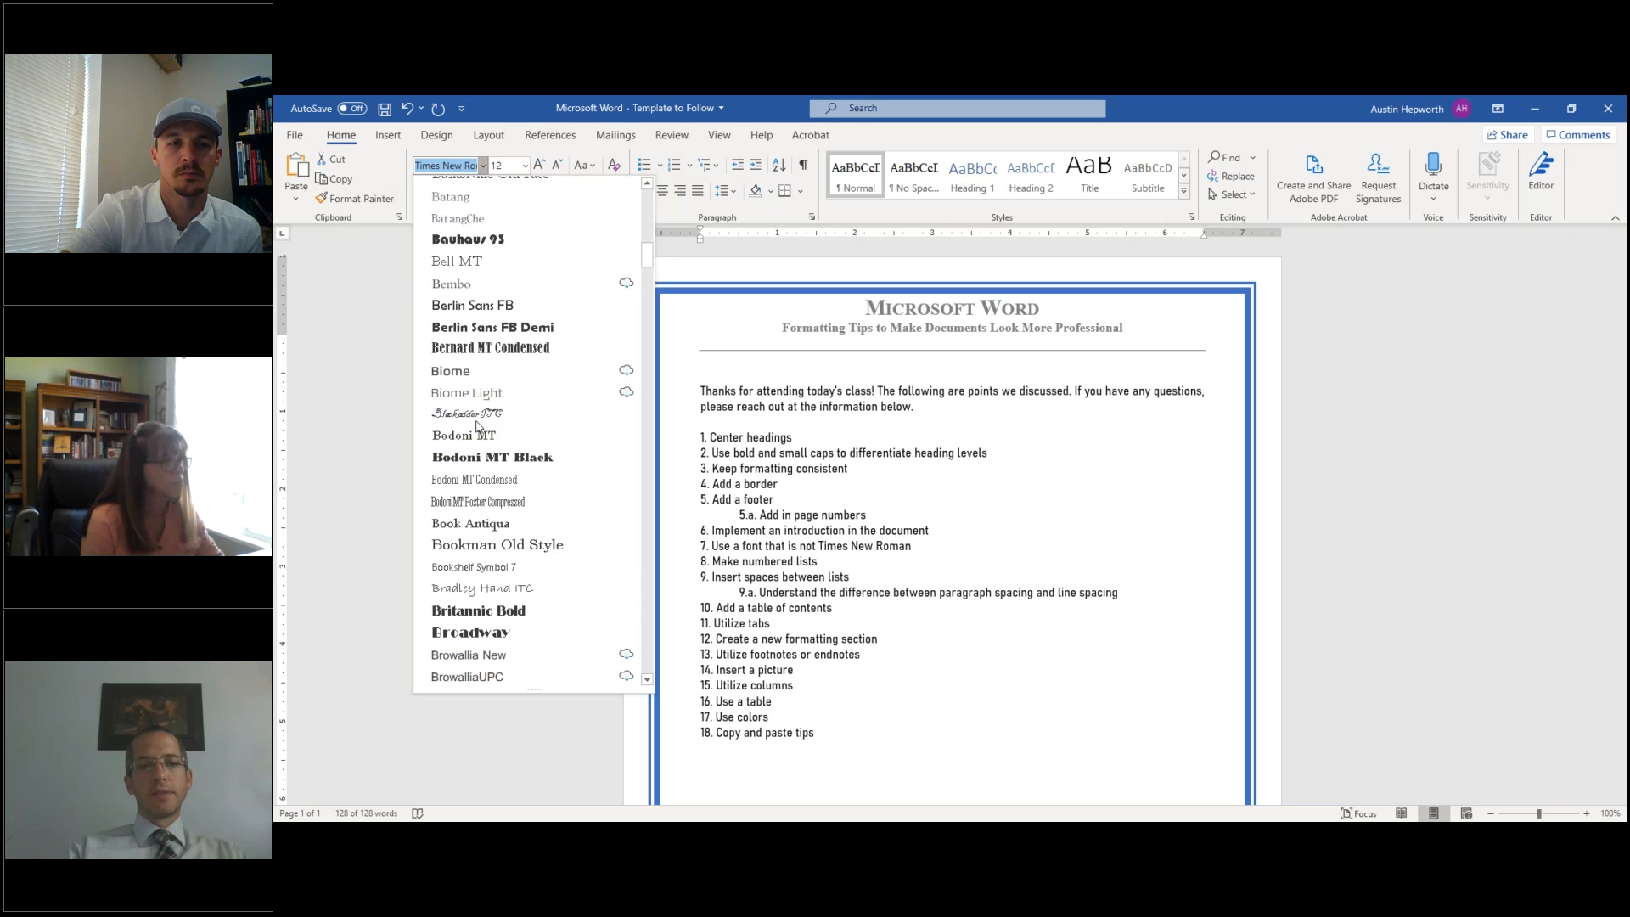
scroll(478, 425, down, 15)
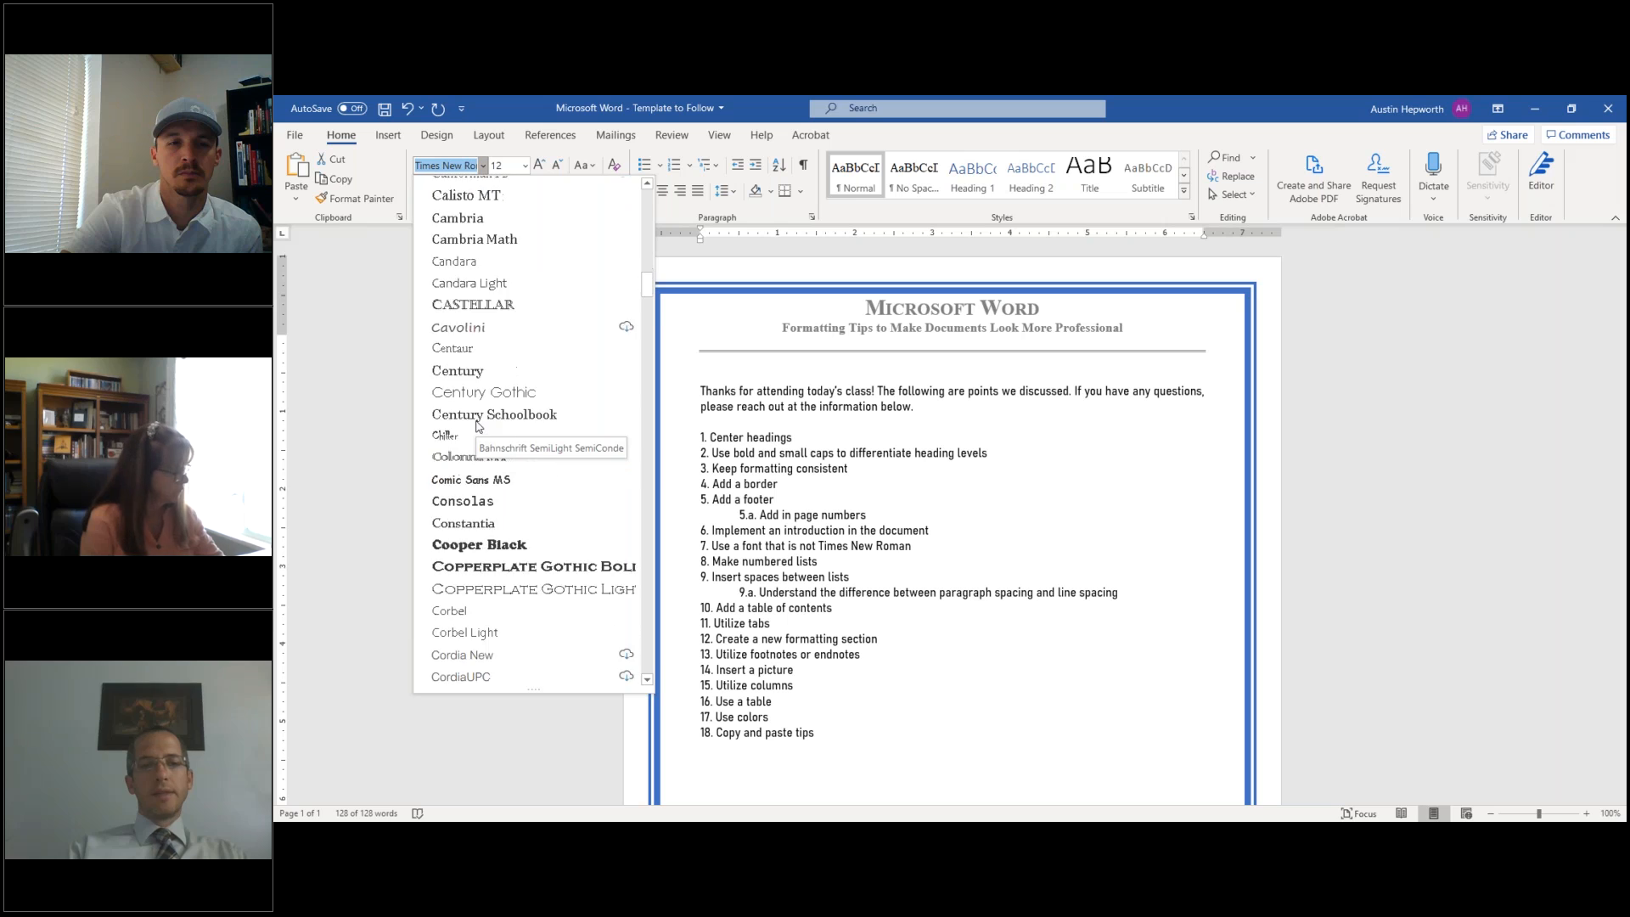
scroll(477, 424, down, 5)
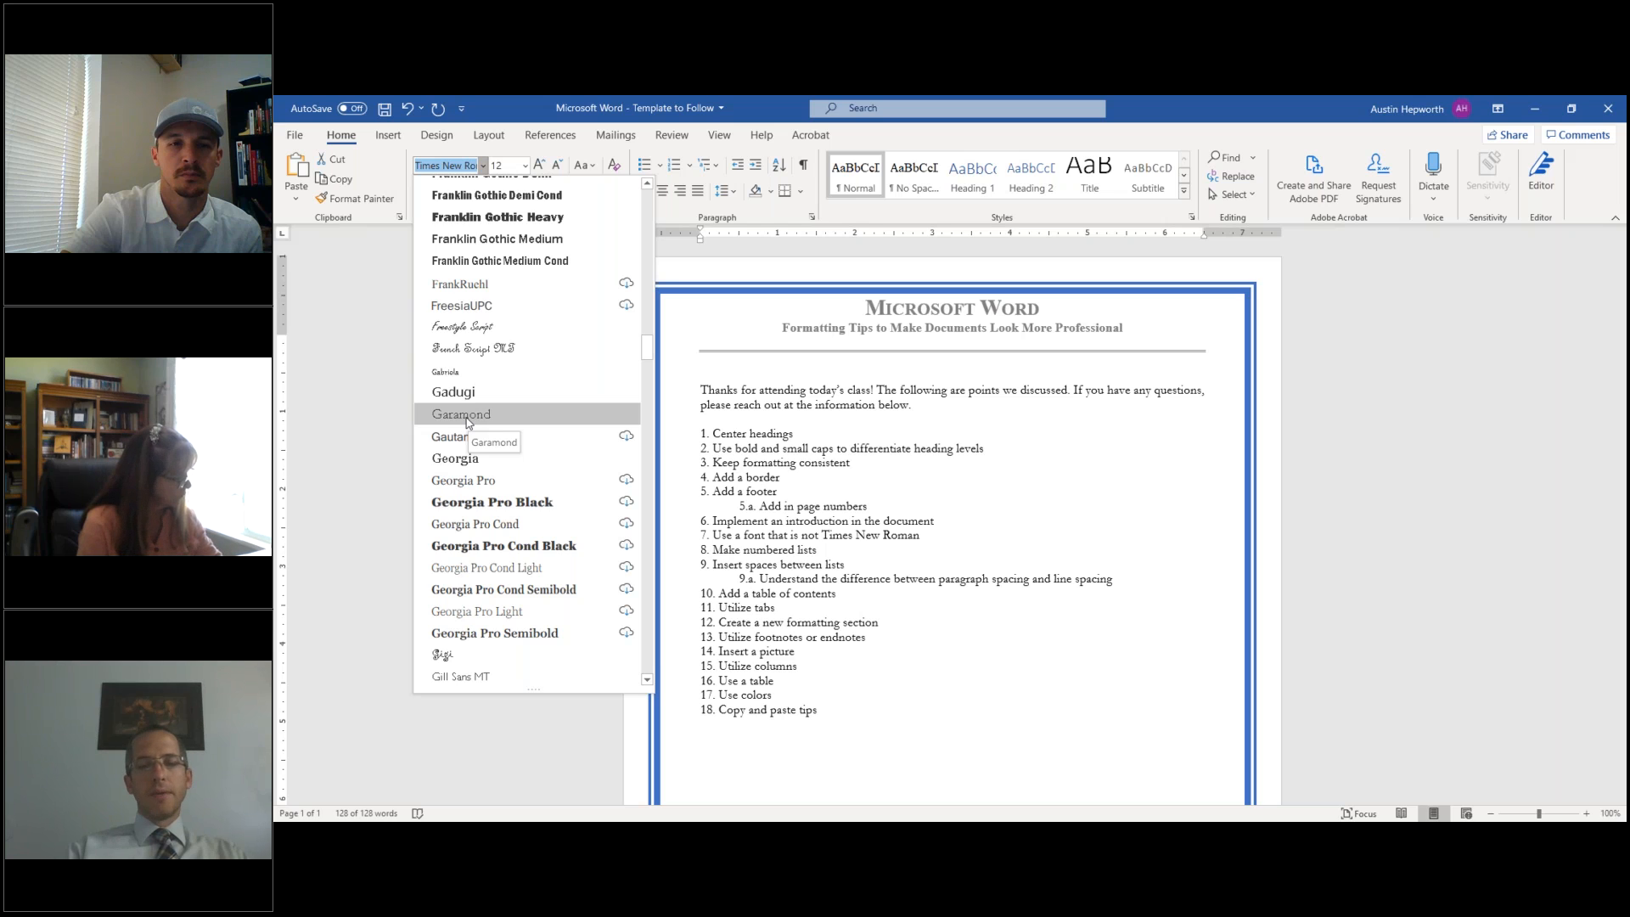
click(467, 416)
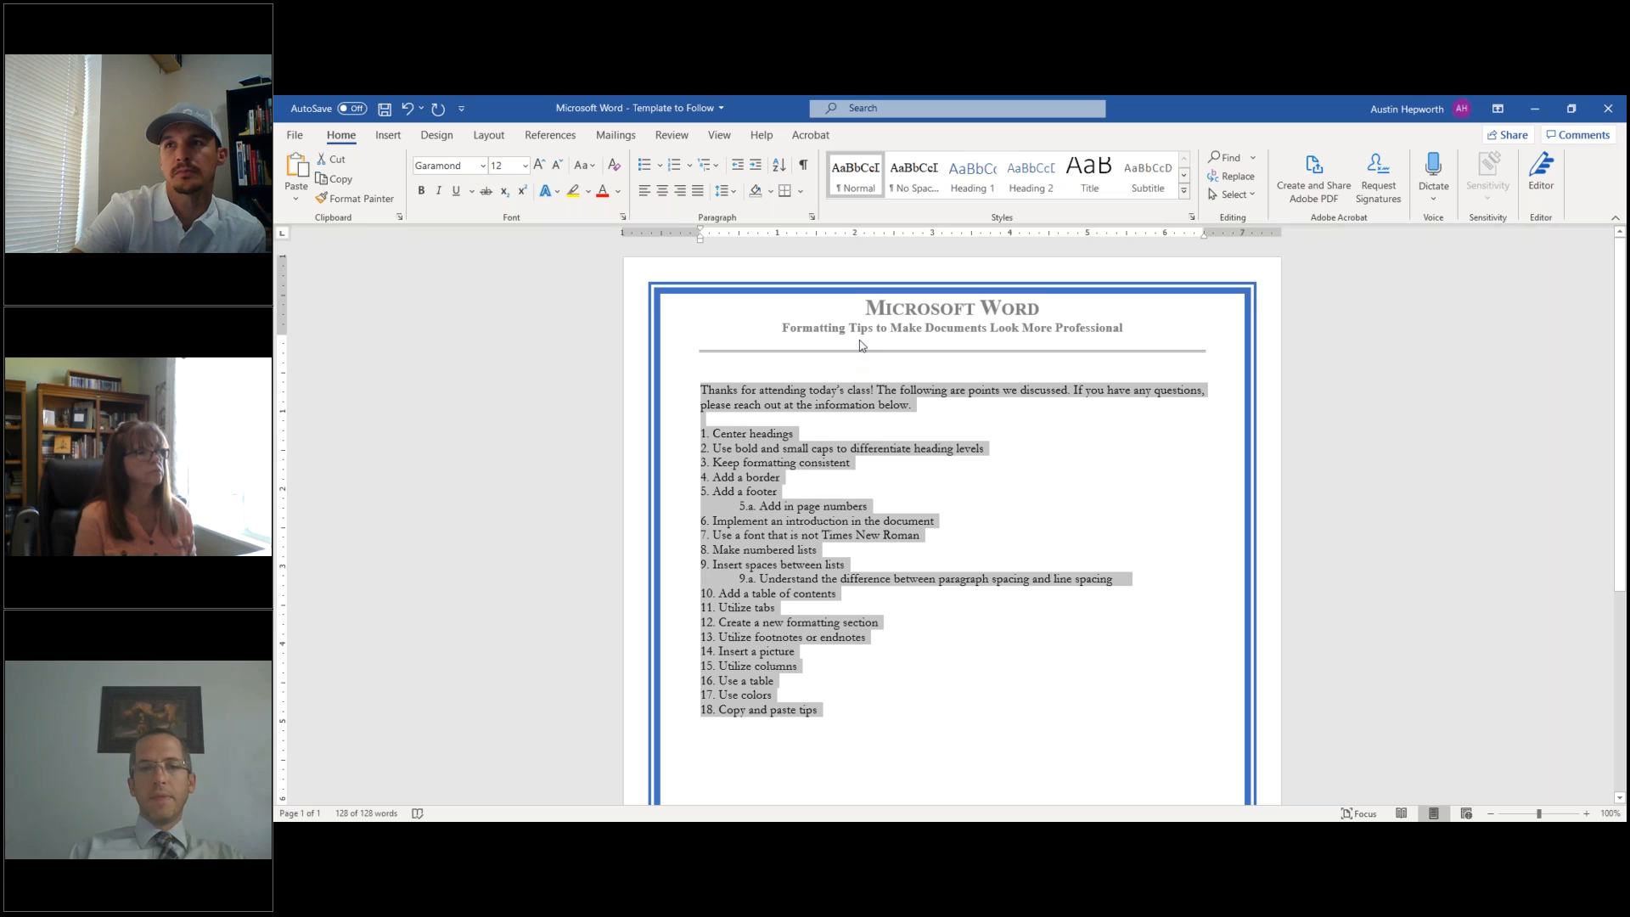
- Set the header's Microsoft Word title in Lucida Handwriting
double_click(871, 307)
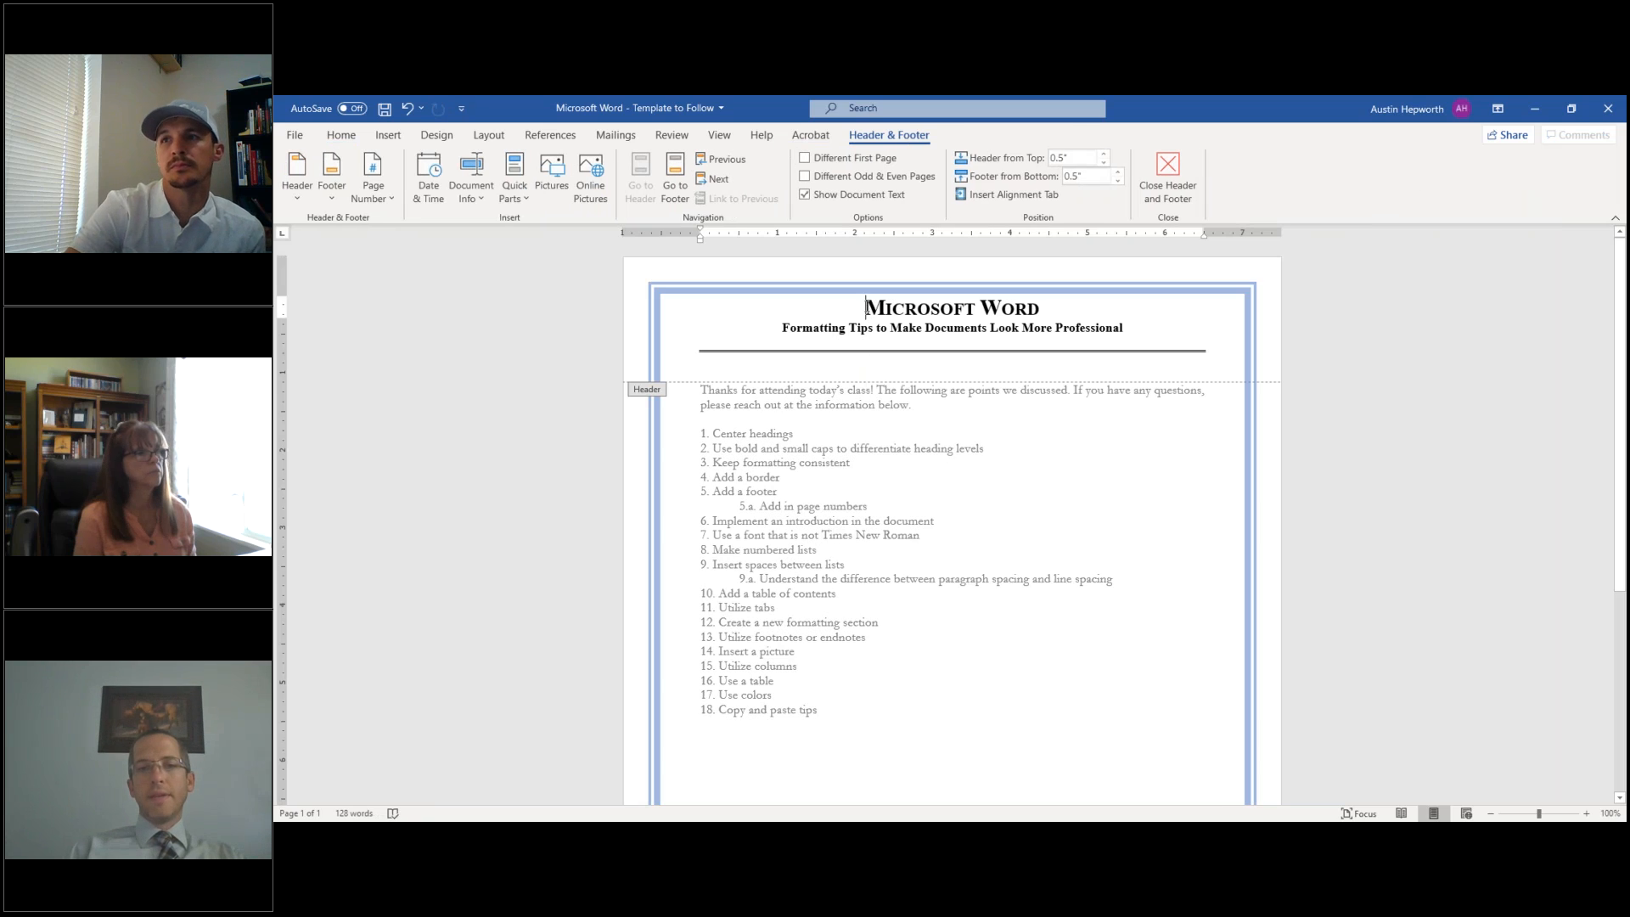
drag(868, 307, 1051, 309)
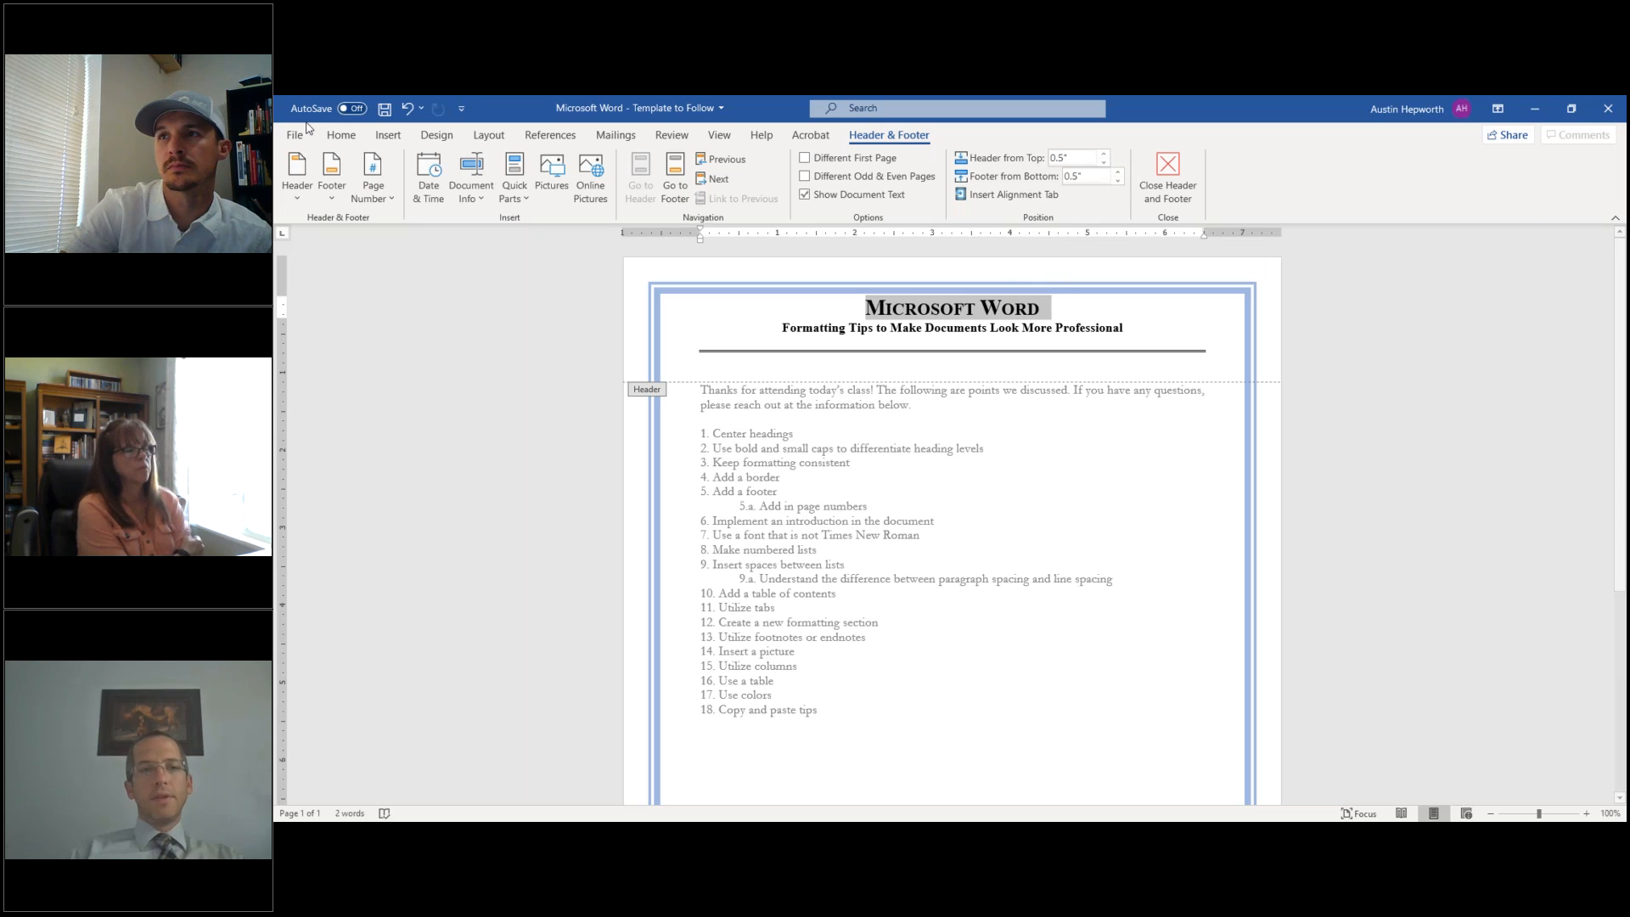
click(340, 135)
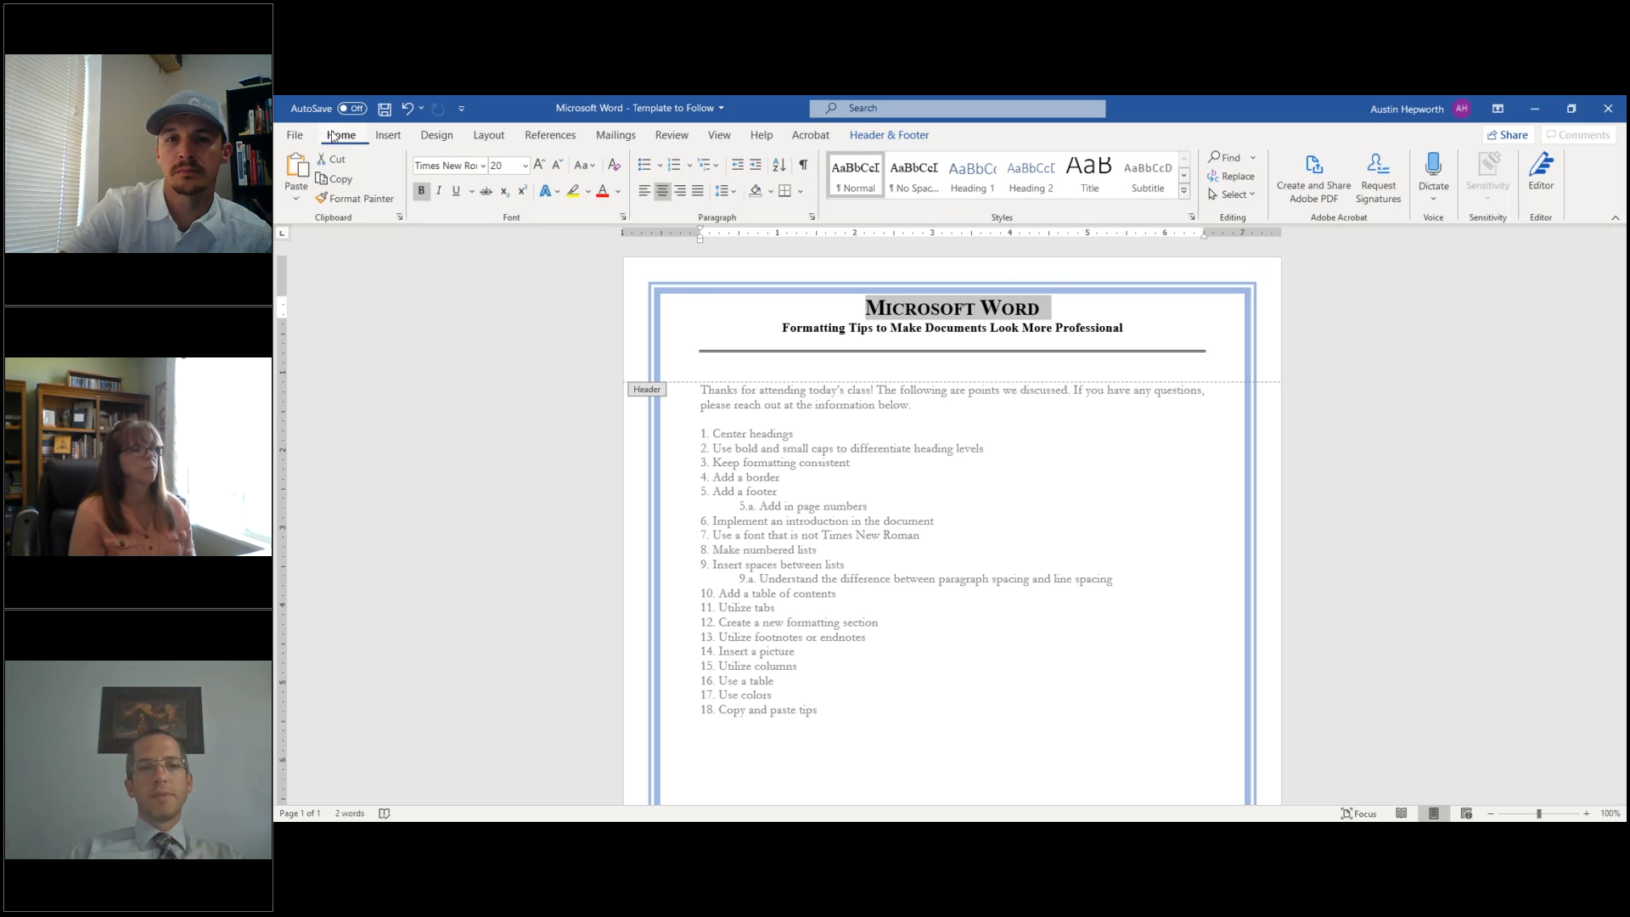
click(483, 166)
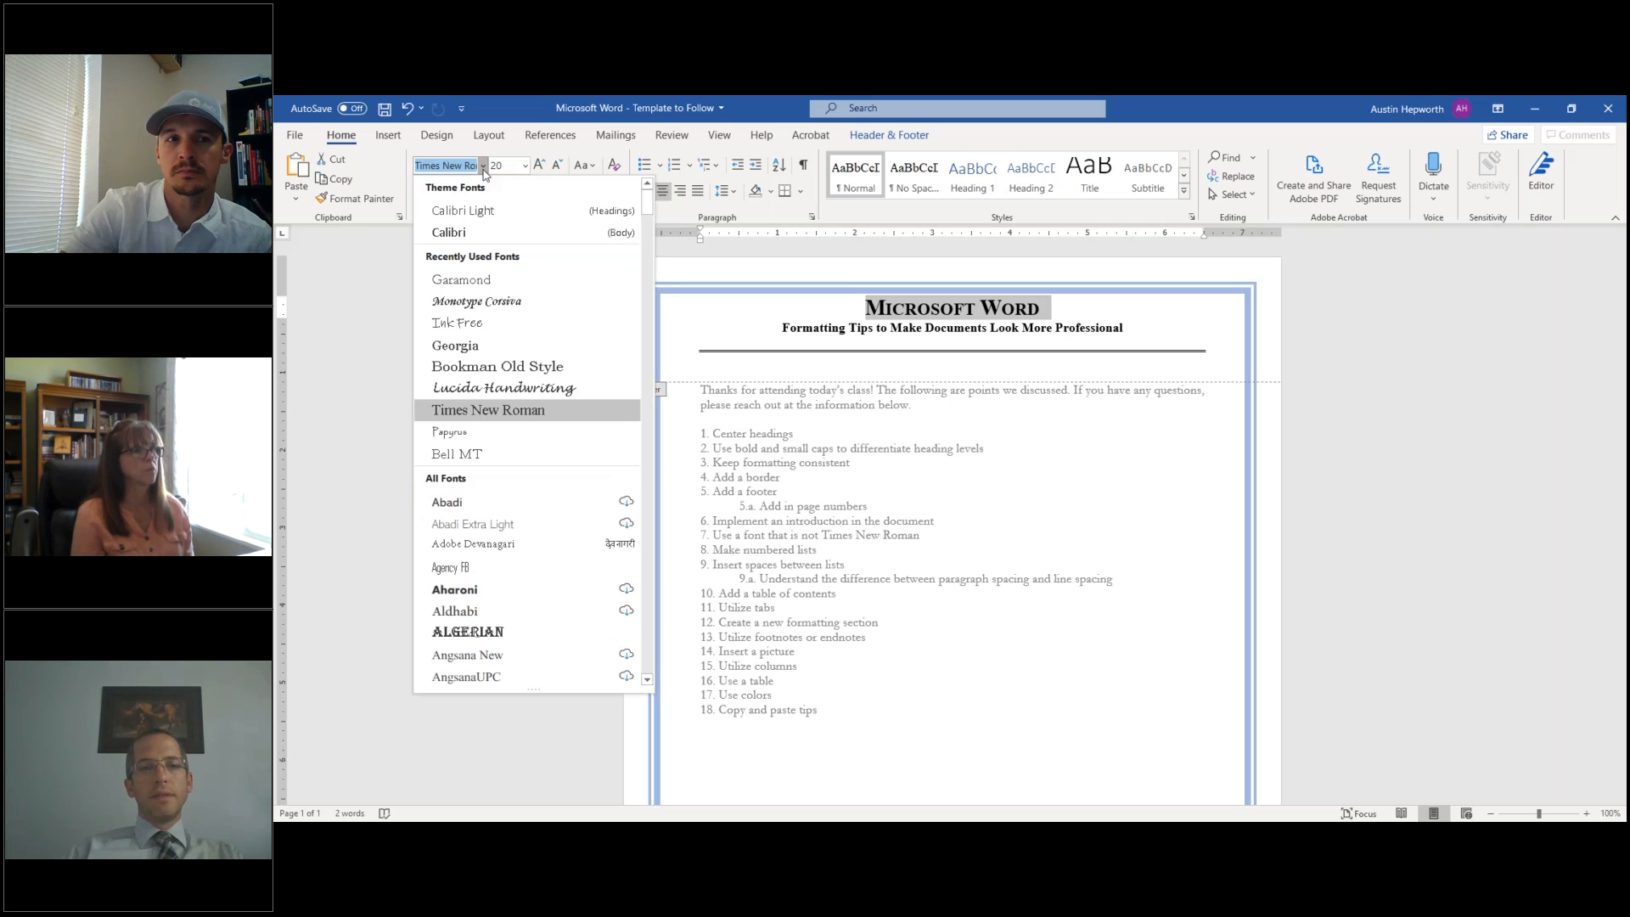
click(497, 389)
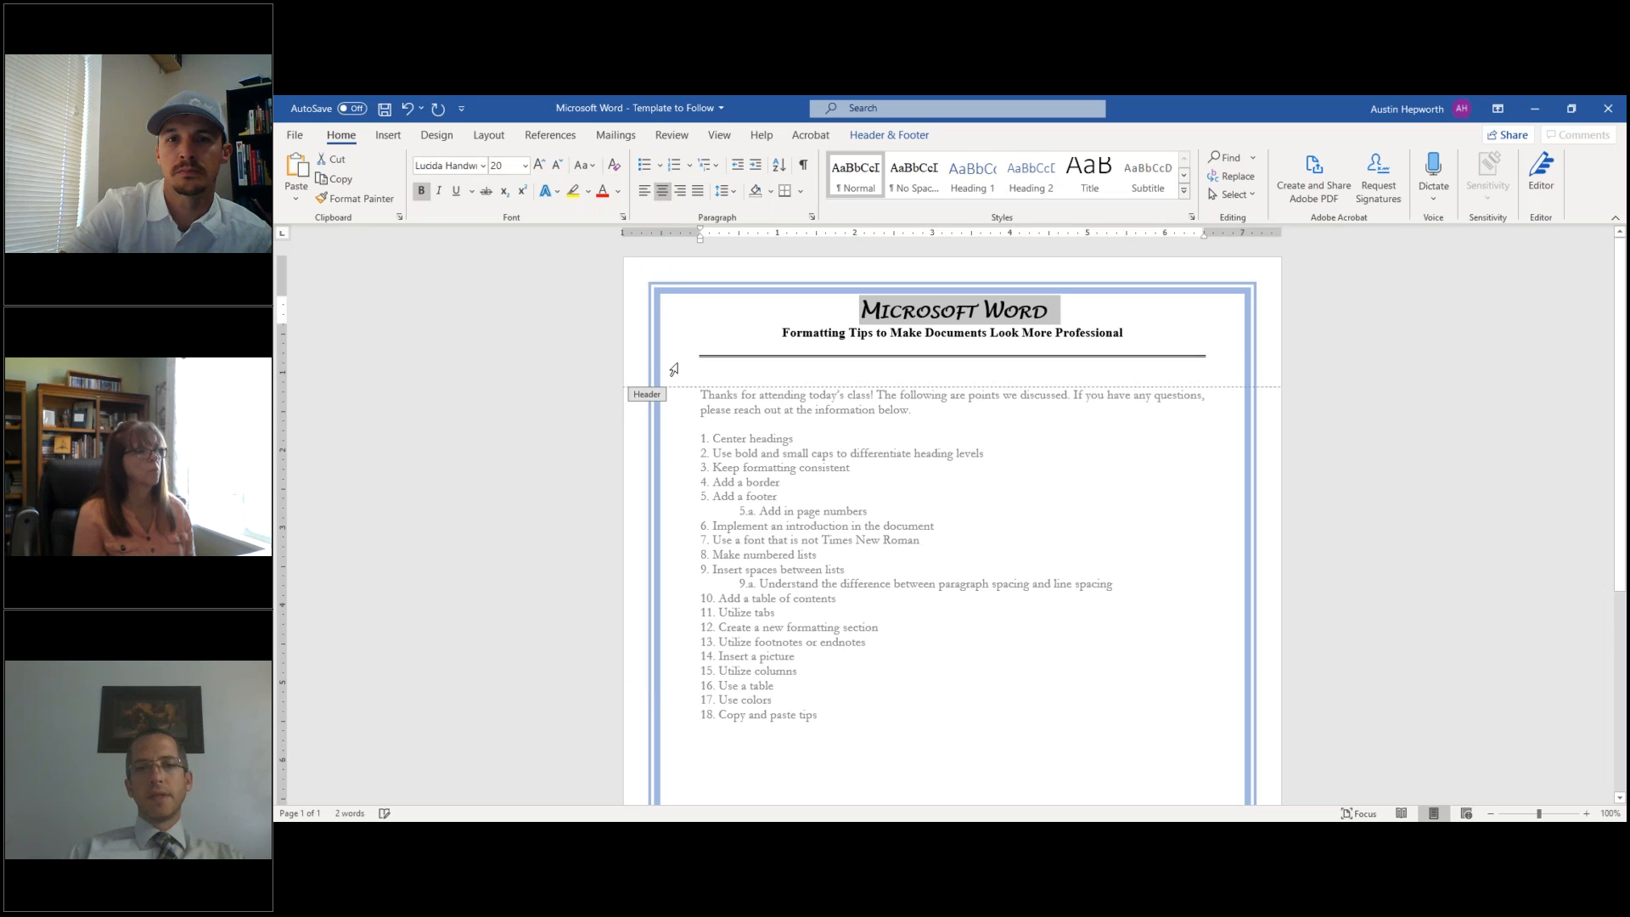
double_click(1054, 312)
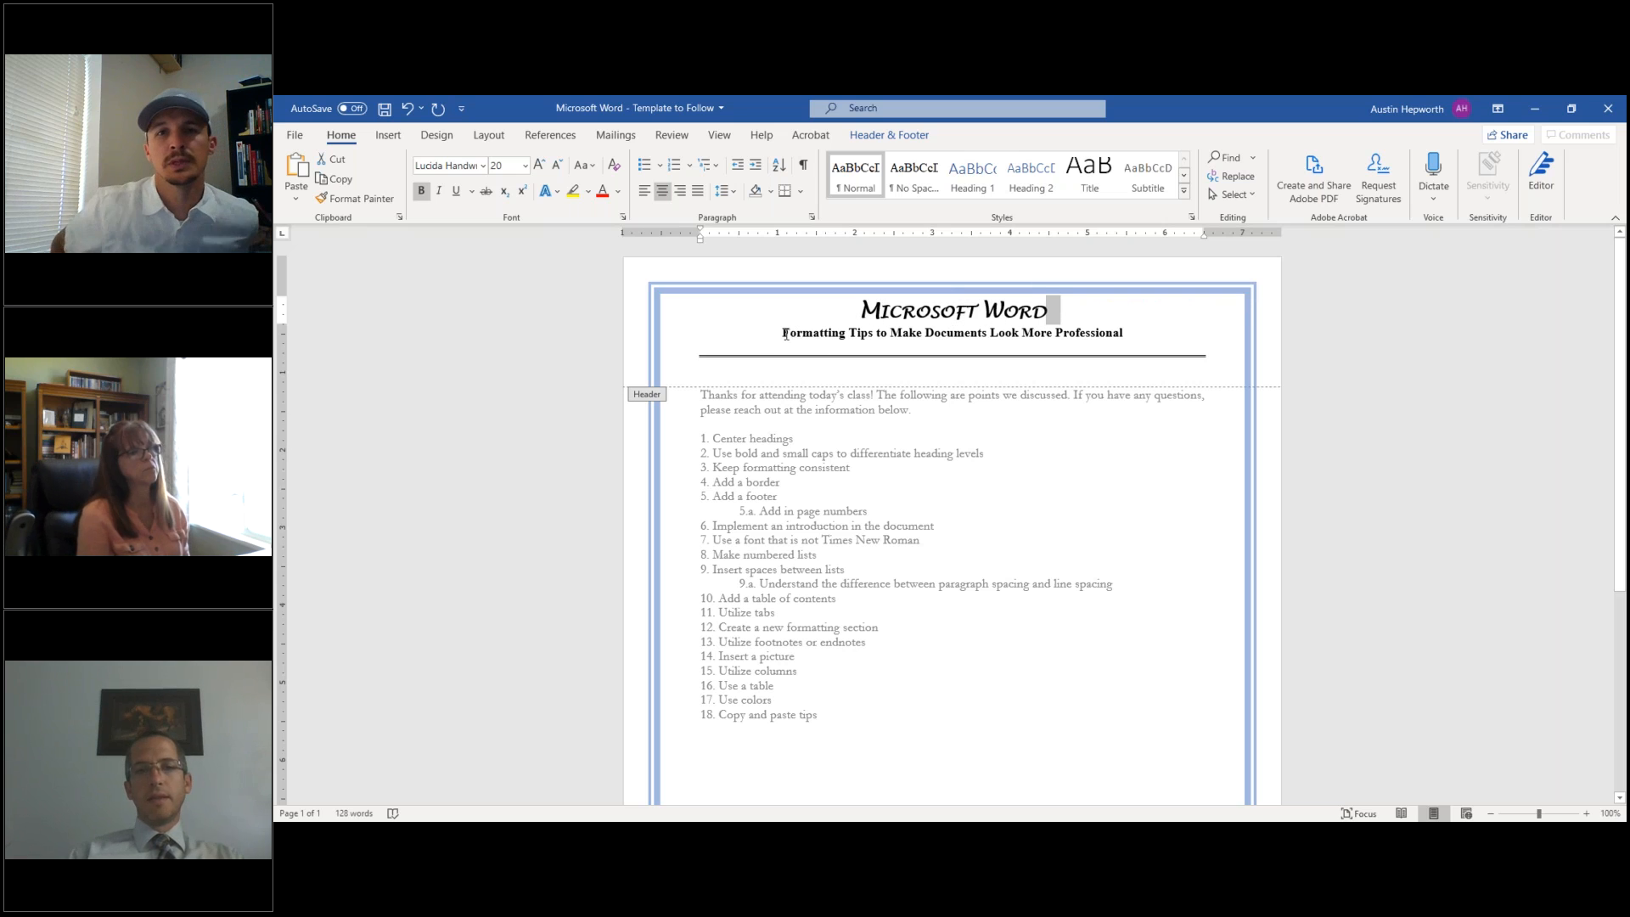
- Set the subtitle 'Formatting Tips to Make Documents Look More Professional' in Lucida Handwriting
drag(773, 333, 1131, 337)
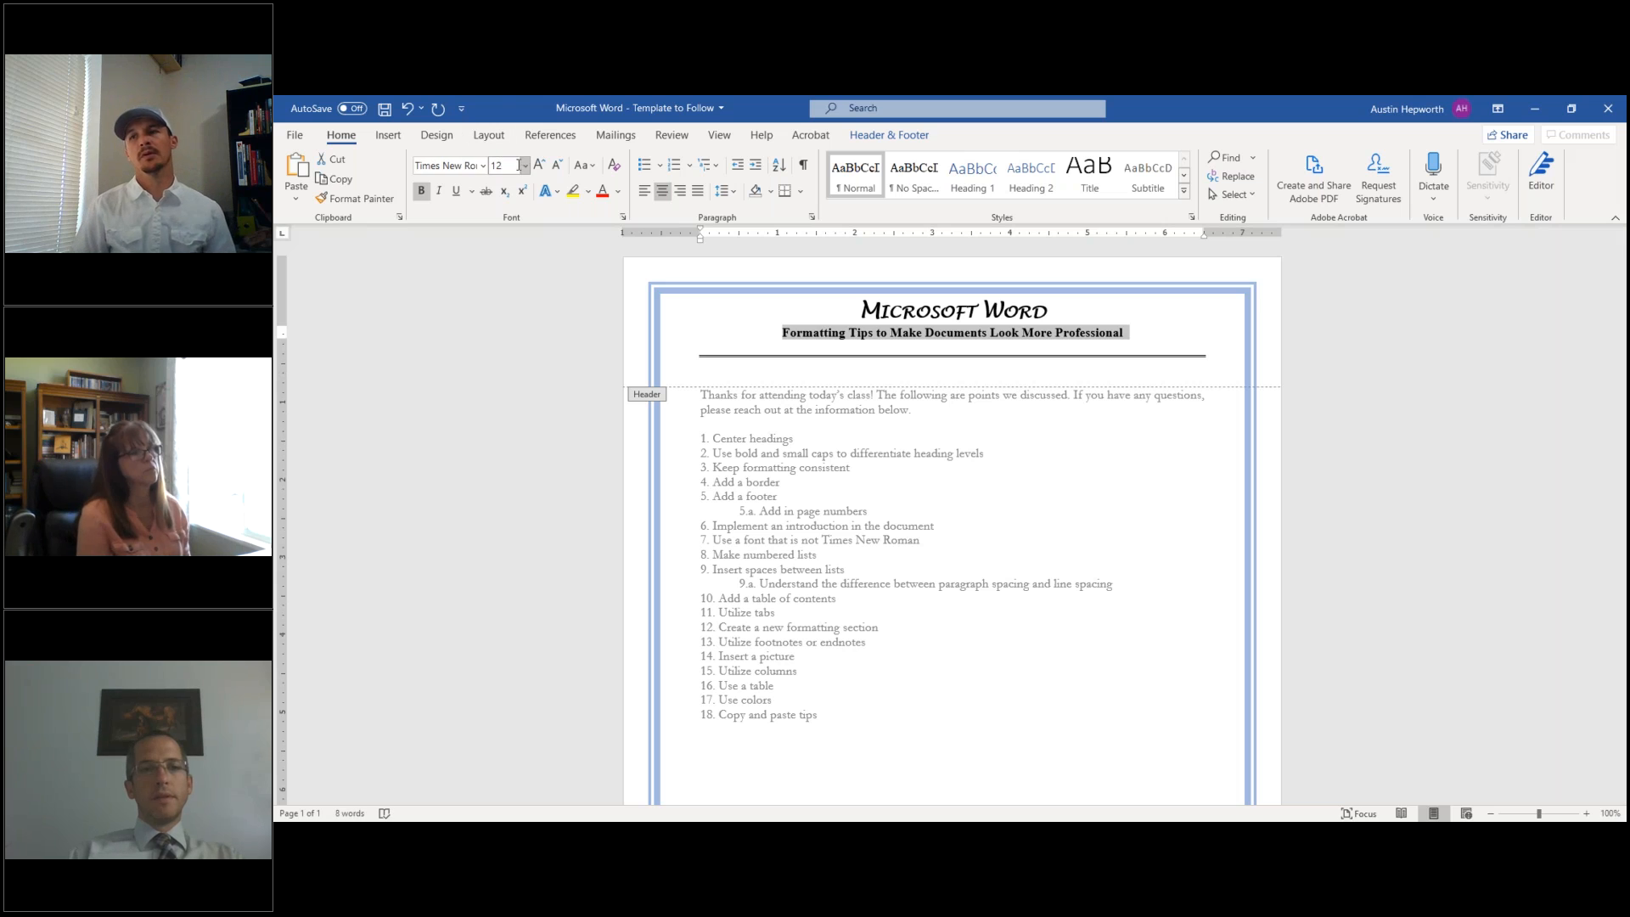
click(482, 168)
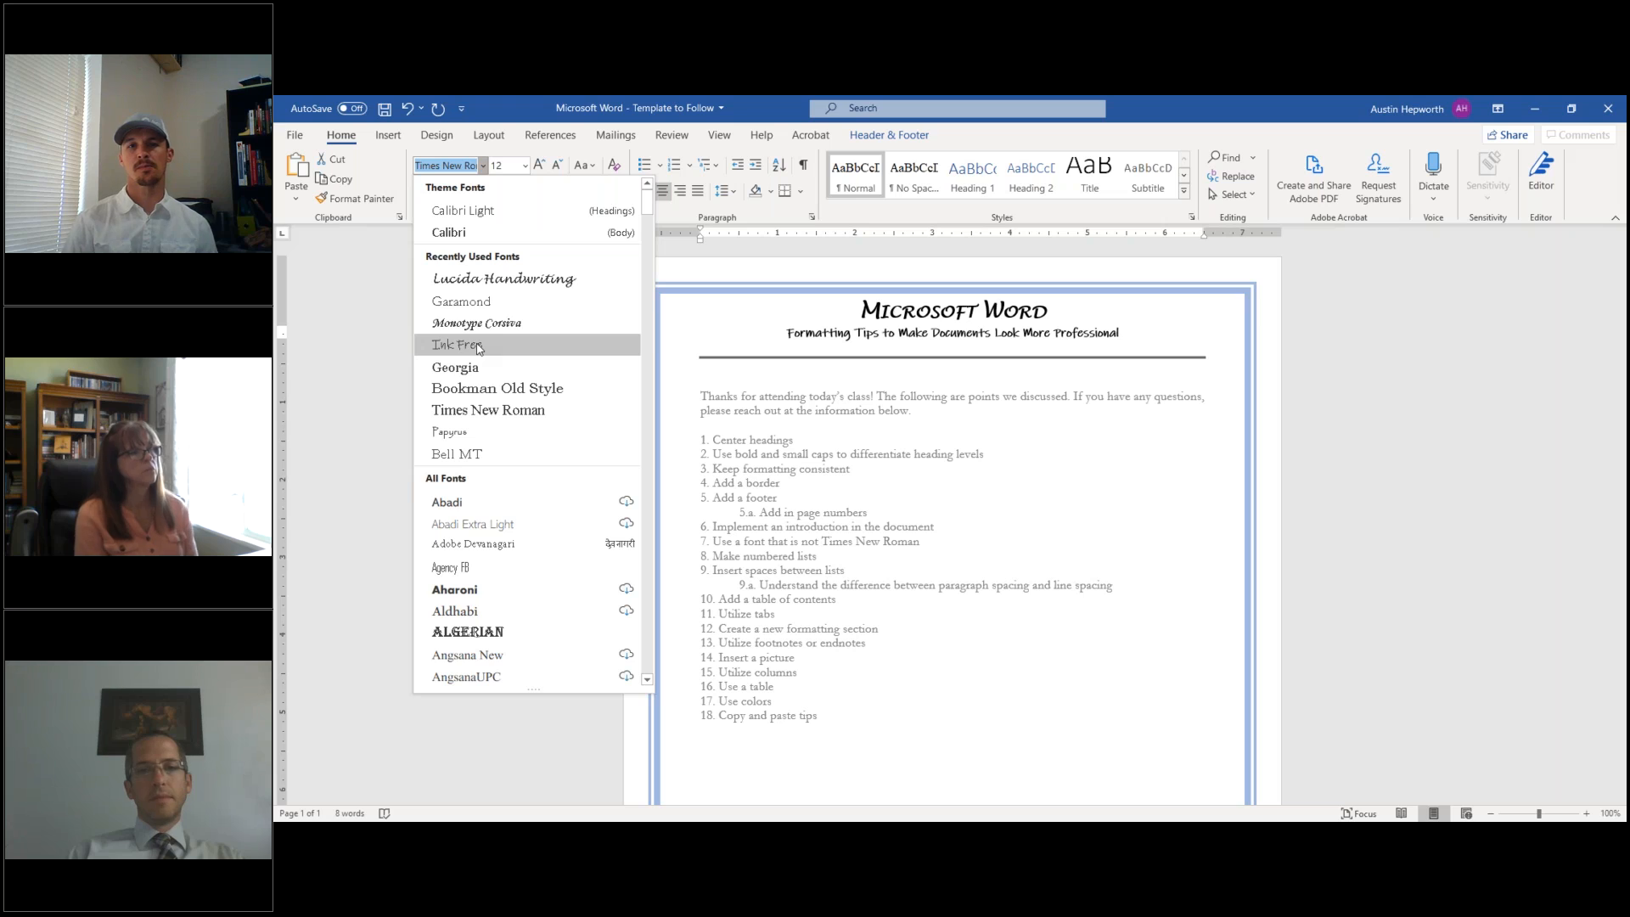
click(482, 280)
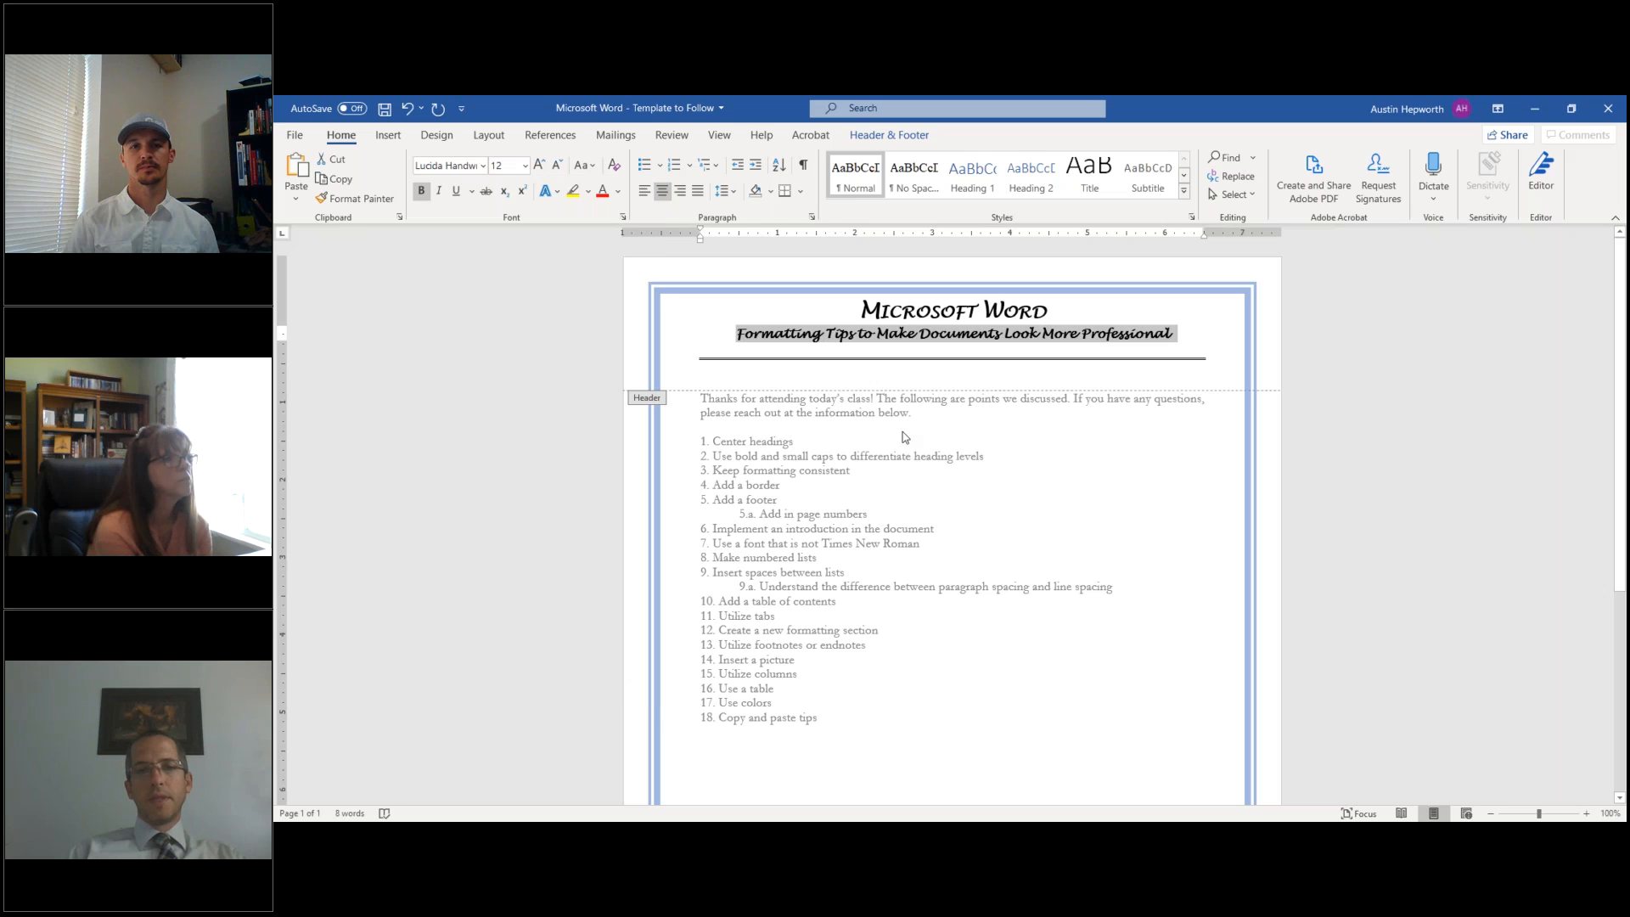
double_click(905, 435)
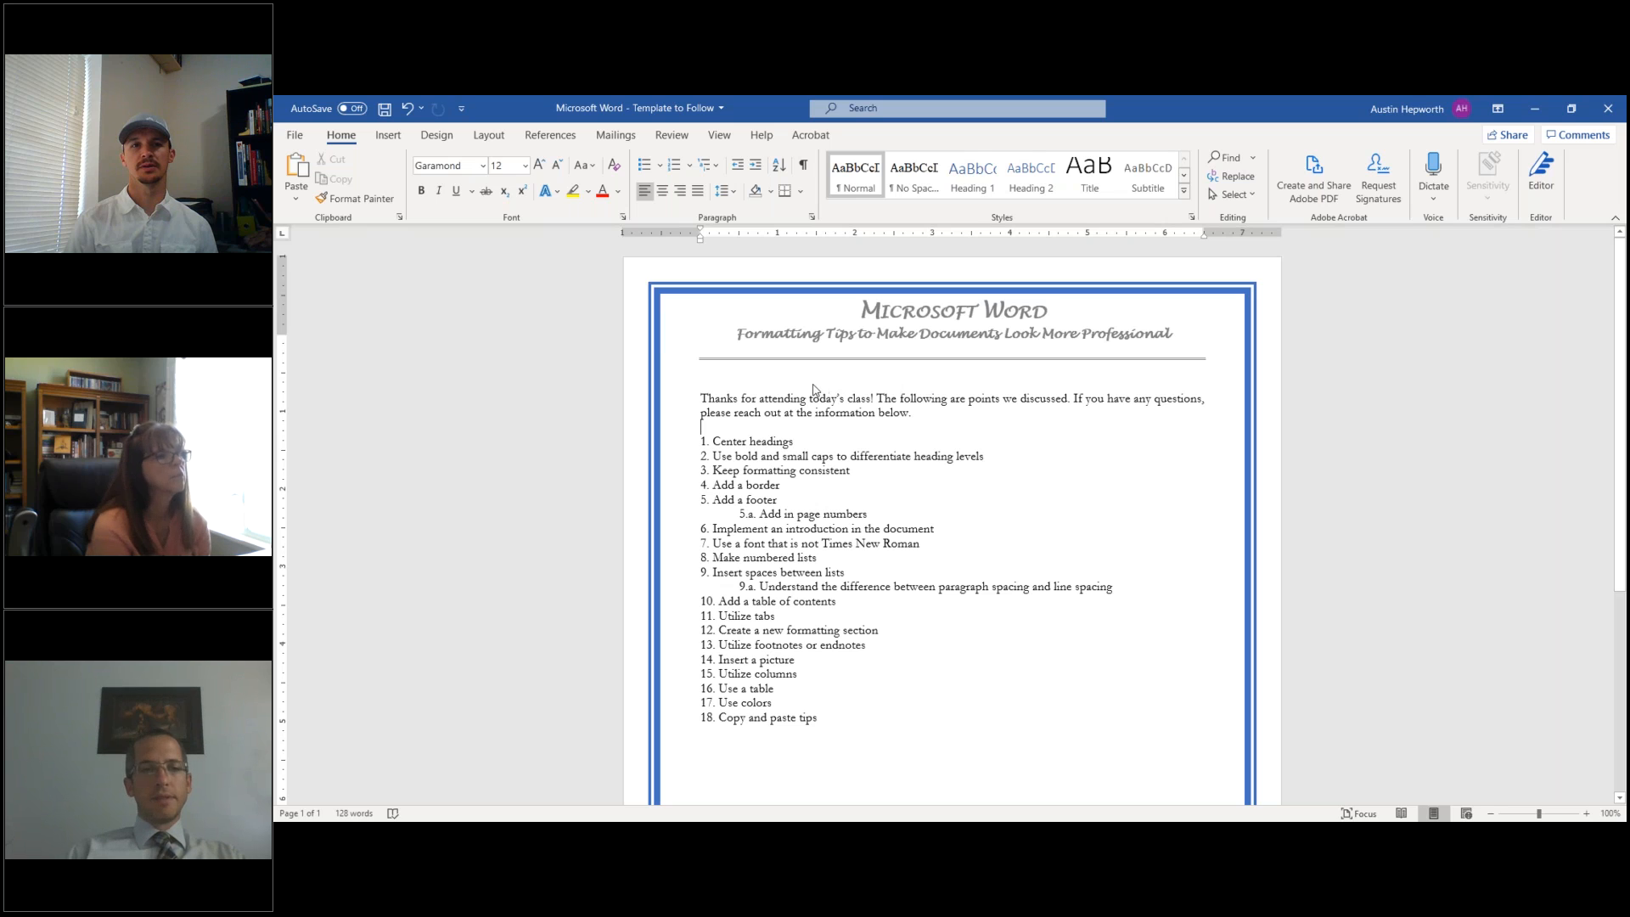
- Retype the first list number as 1 before 'Center headings'
click(752, 392)
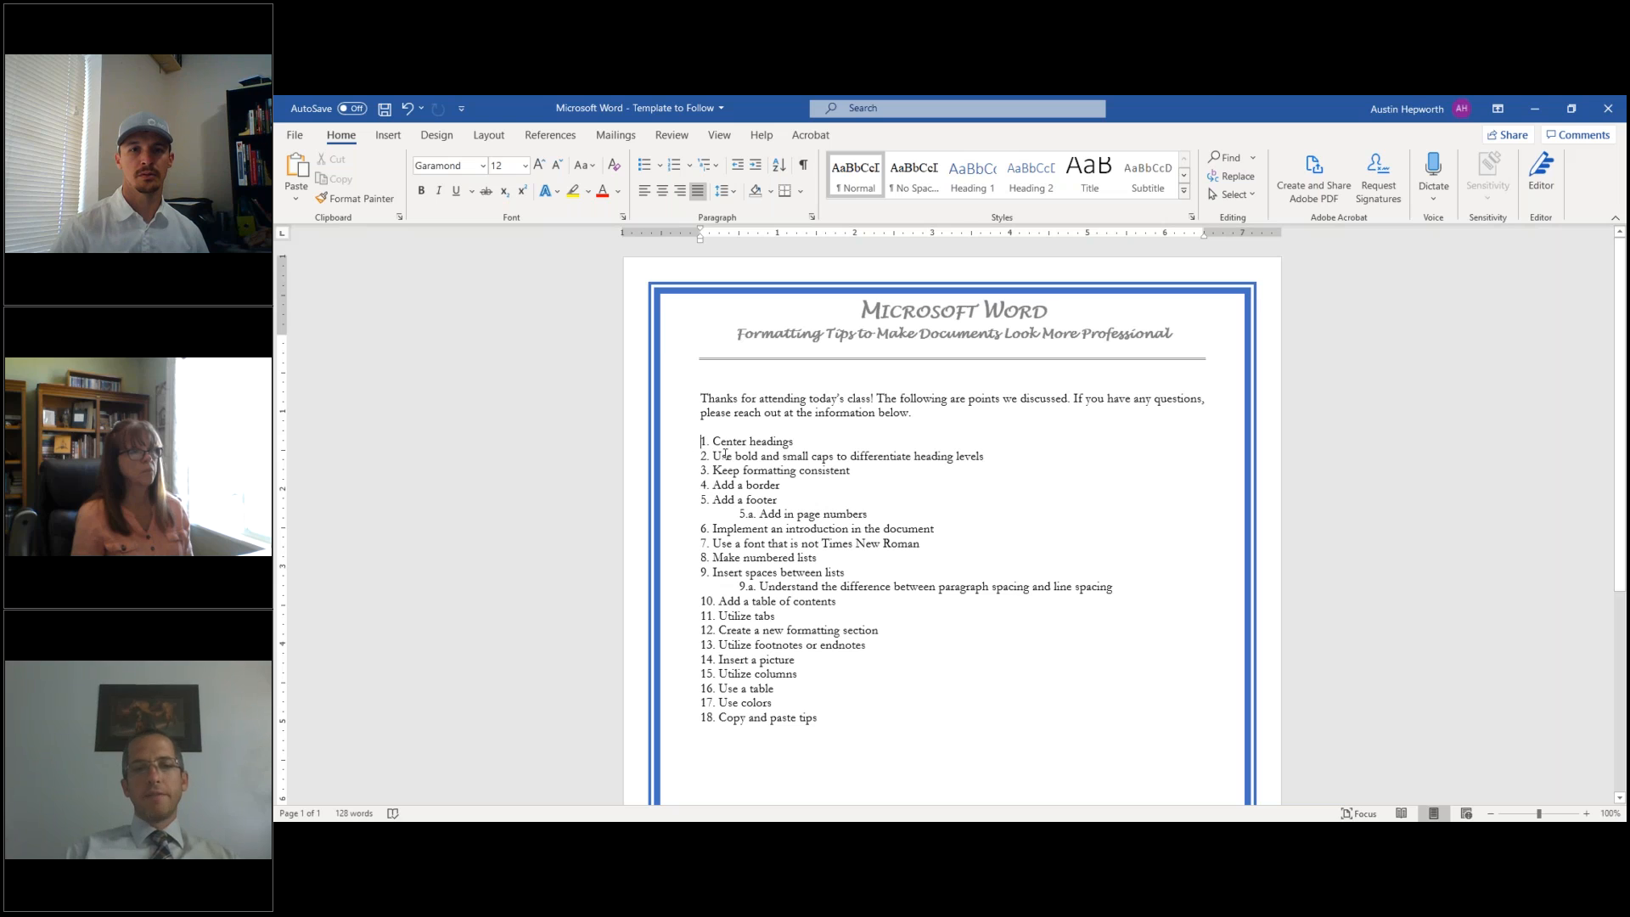
drag(702, 442, 819, 718)
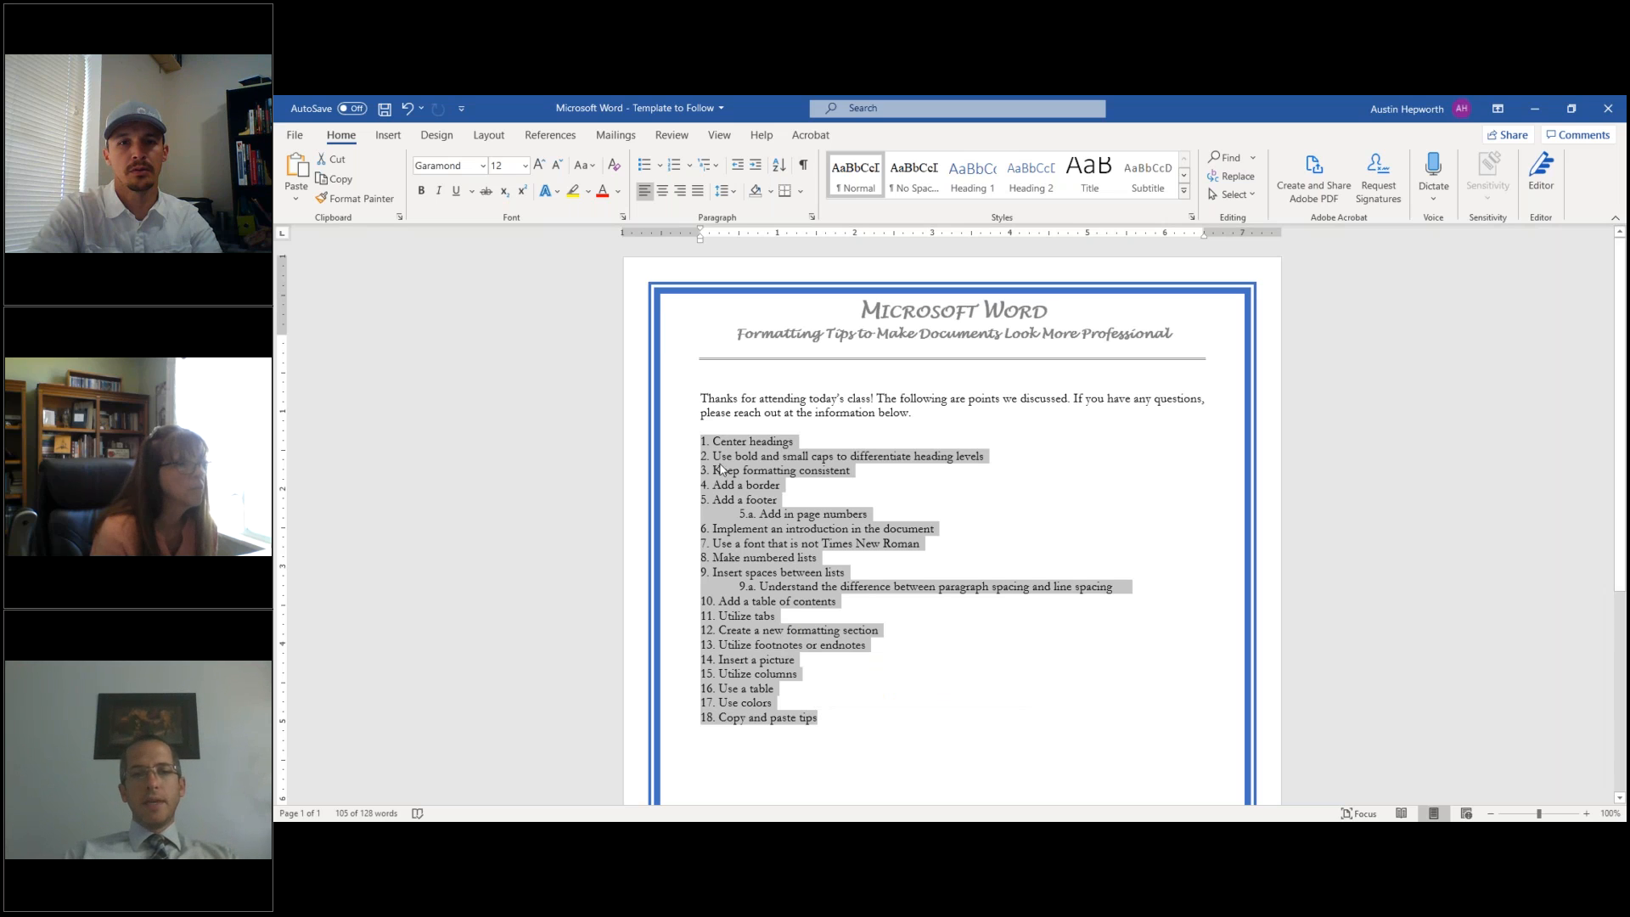
click(706, 441)
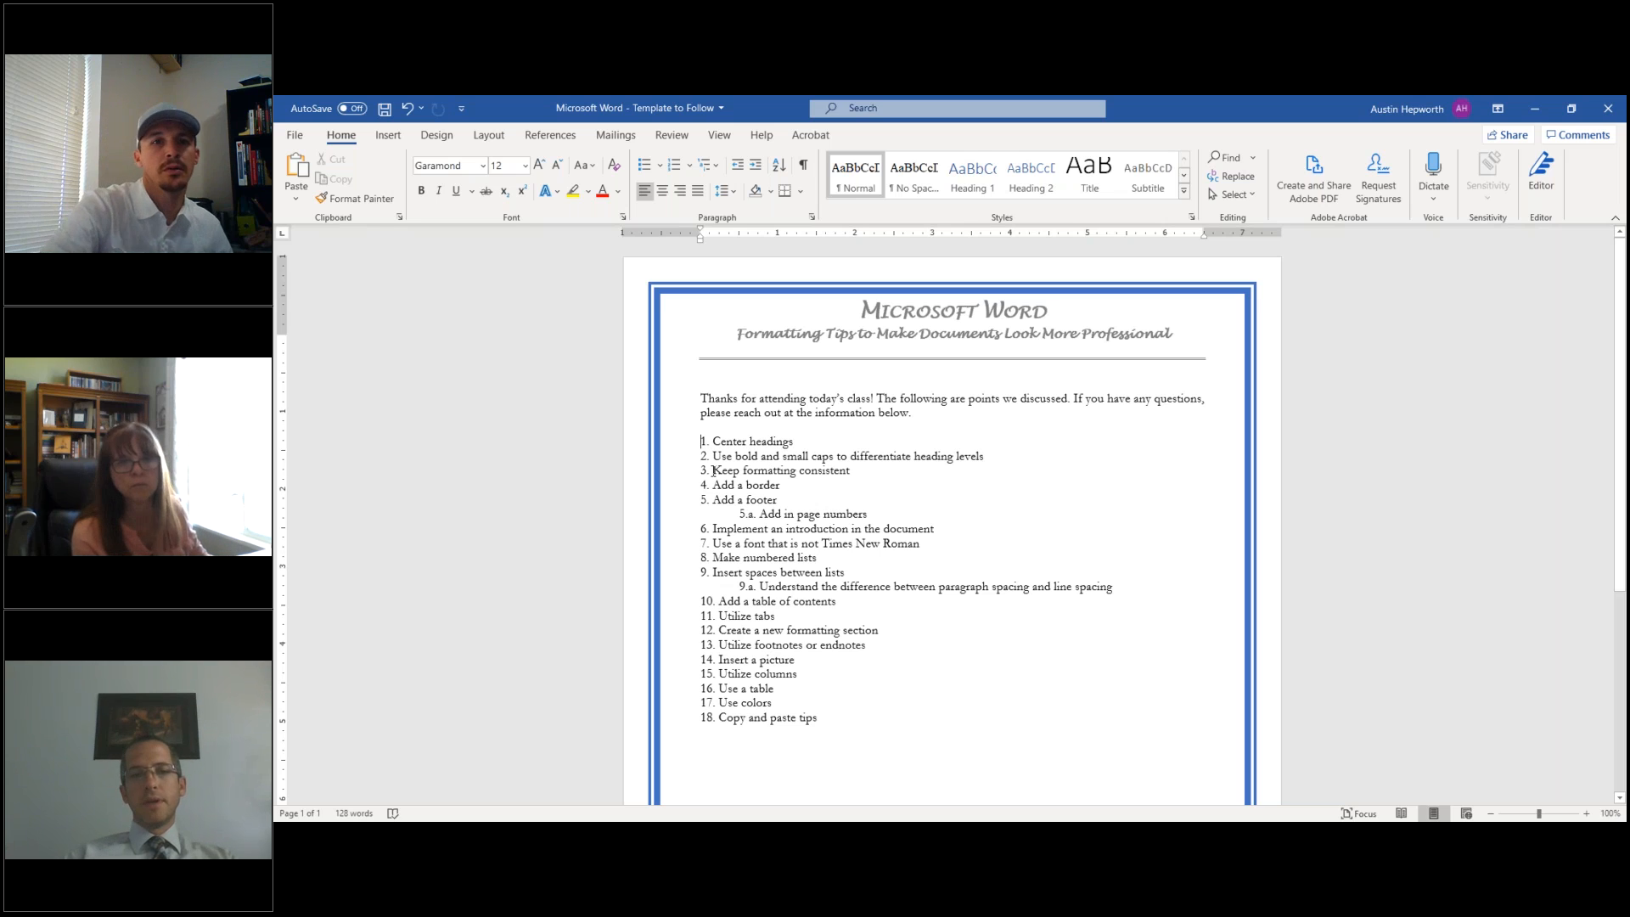
key(Right)
key(Right)
key(Right)
key(Left)
key(Left)
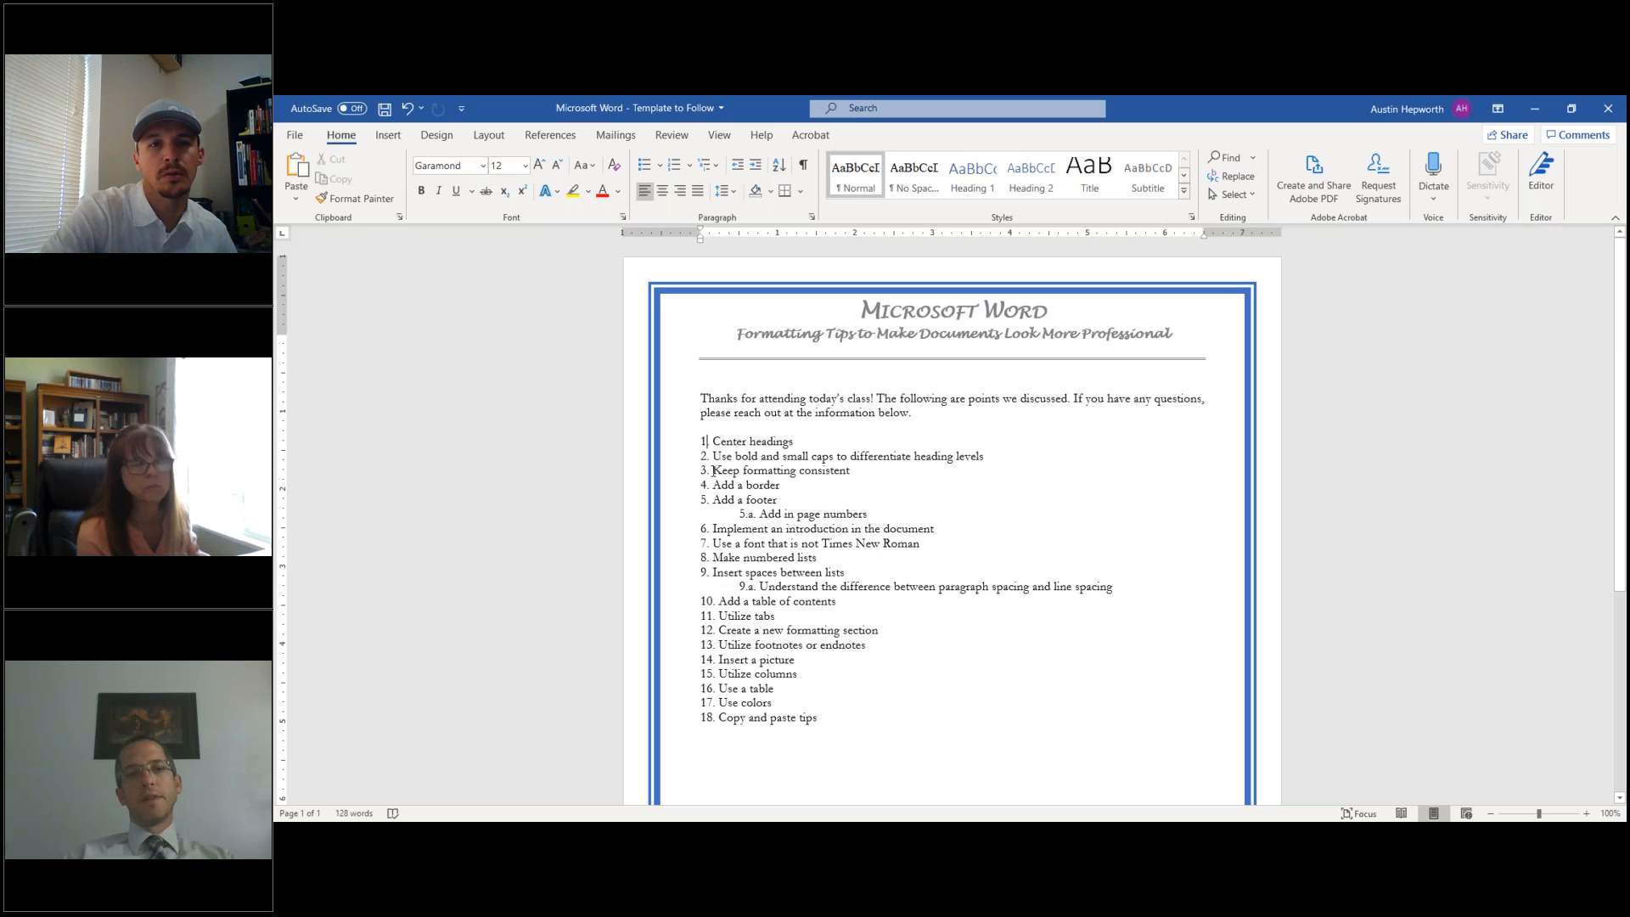
key(BackSpace)
key(BackSpace)
text(1)
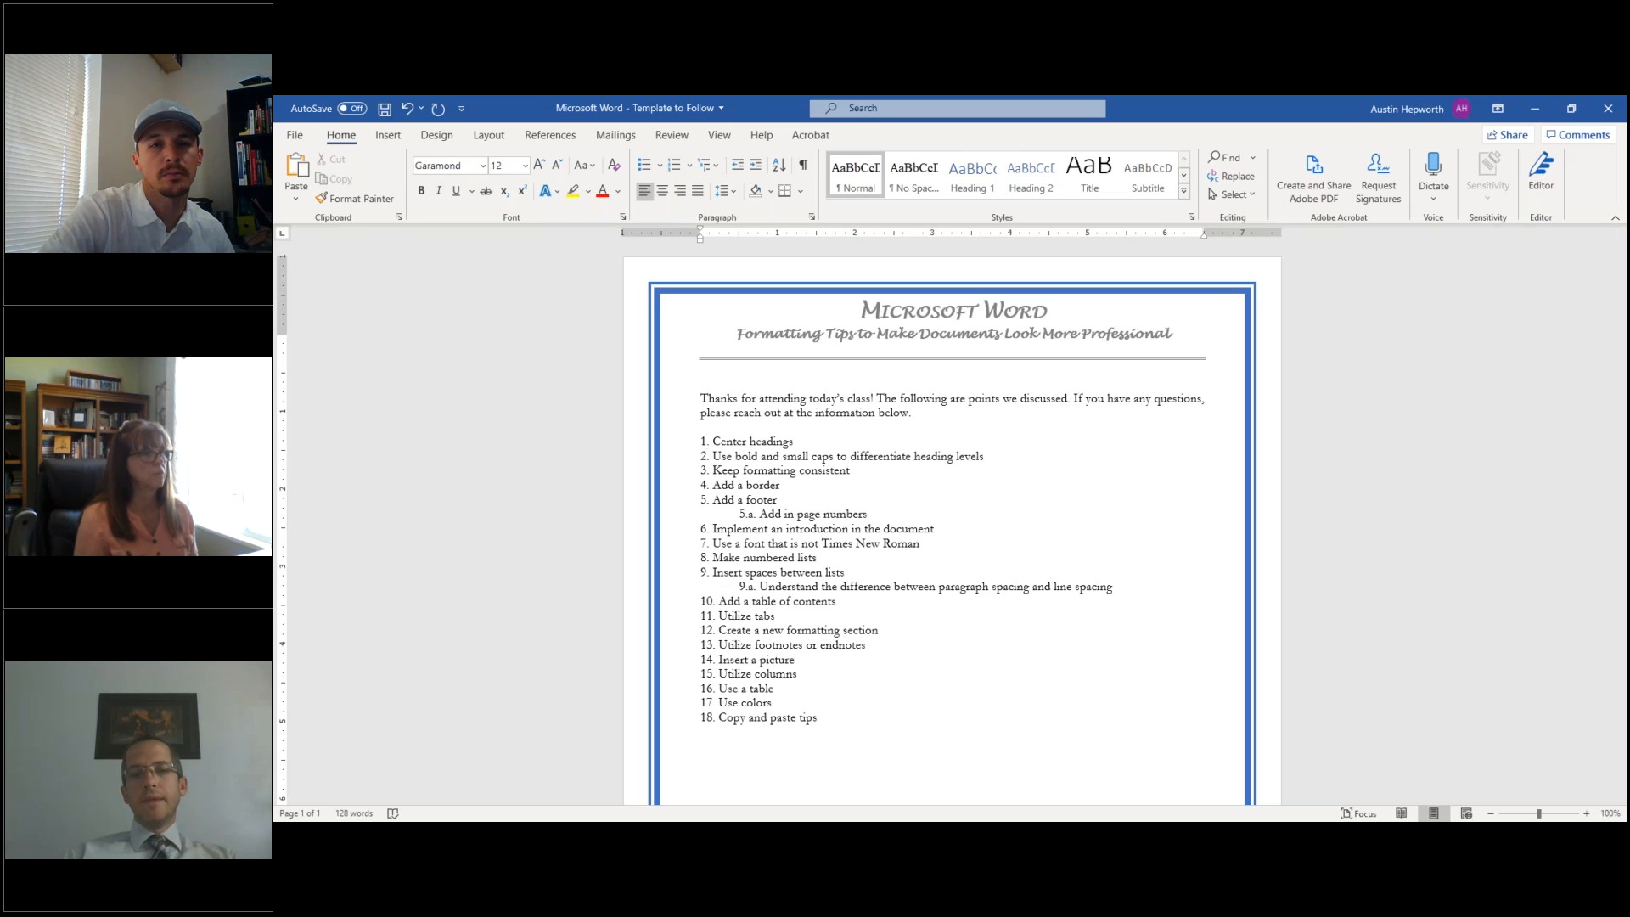
key(shift+Down)
key(shift+Down)
key(shift+Down)
key(shift+Down)
key(shift+Down)
key(shift+Down)
key(shift+Down)
key(shift+Down)
key(shift+Down)
key(shift+Down)
key(shift+Down)
key(shift+Down)
key(shift+Down)
key(shift+Down)
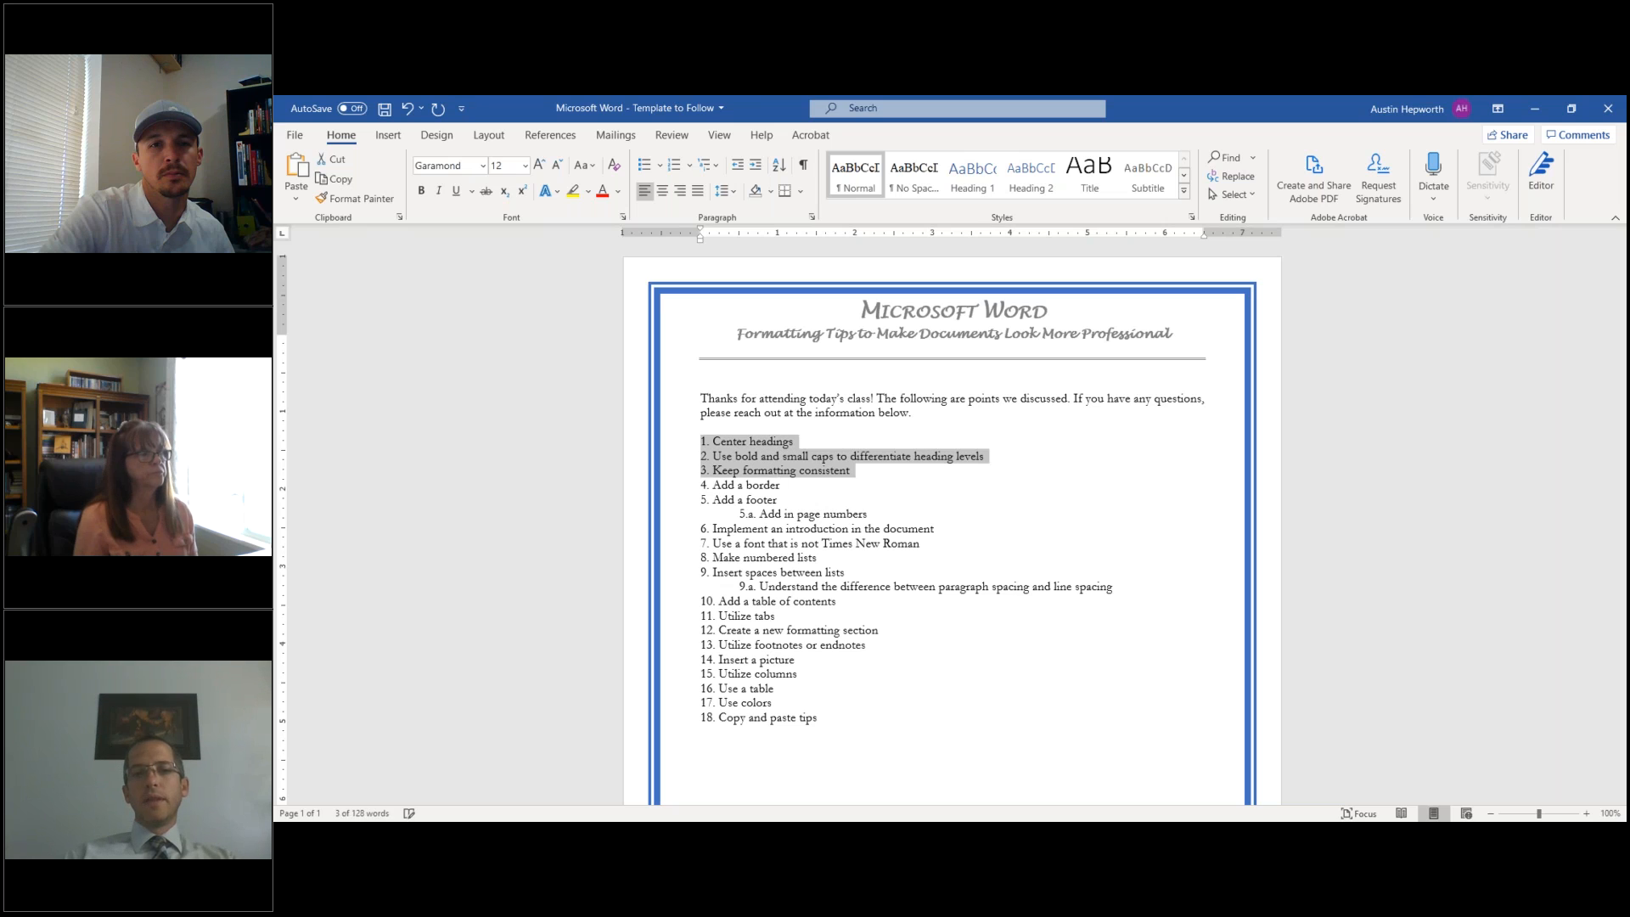
key(shift+Down)
key(shift+Down)
key(shift+Down)
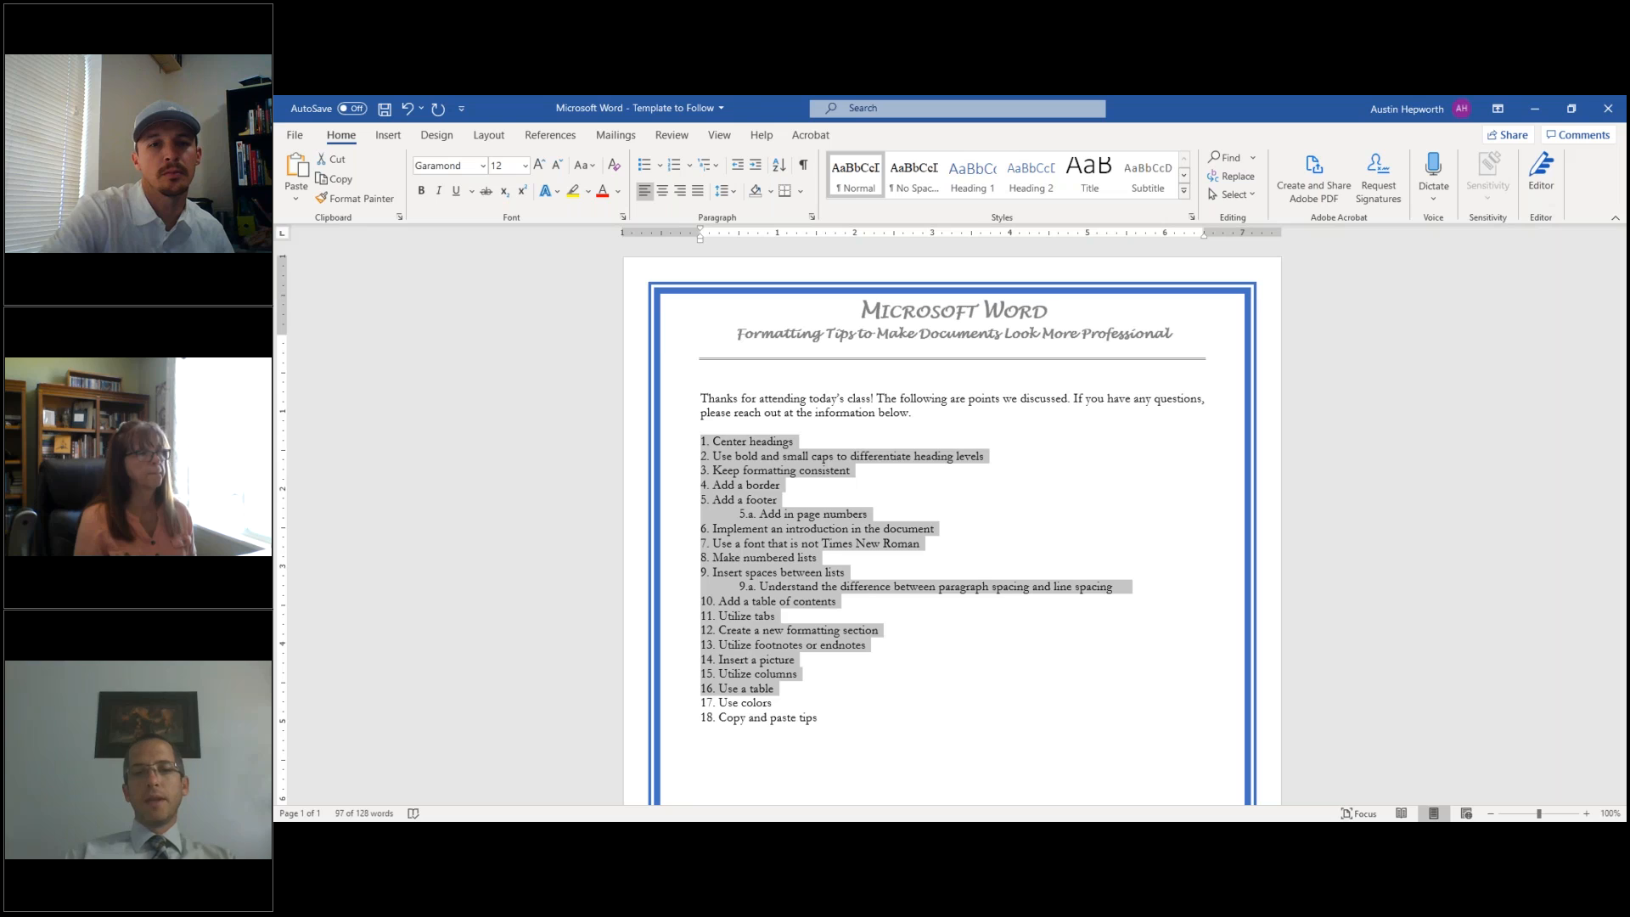
key(Up)
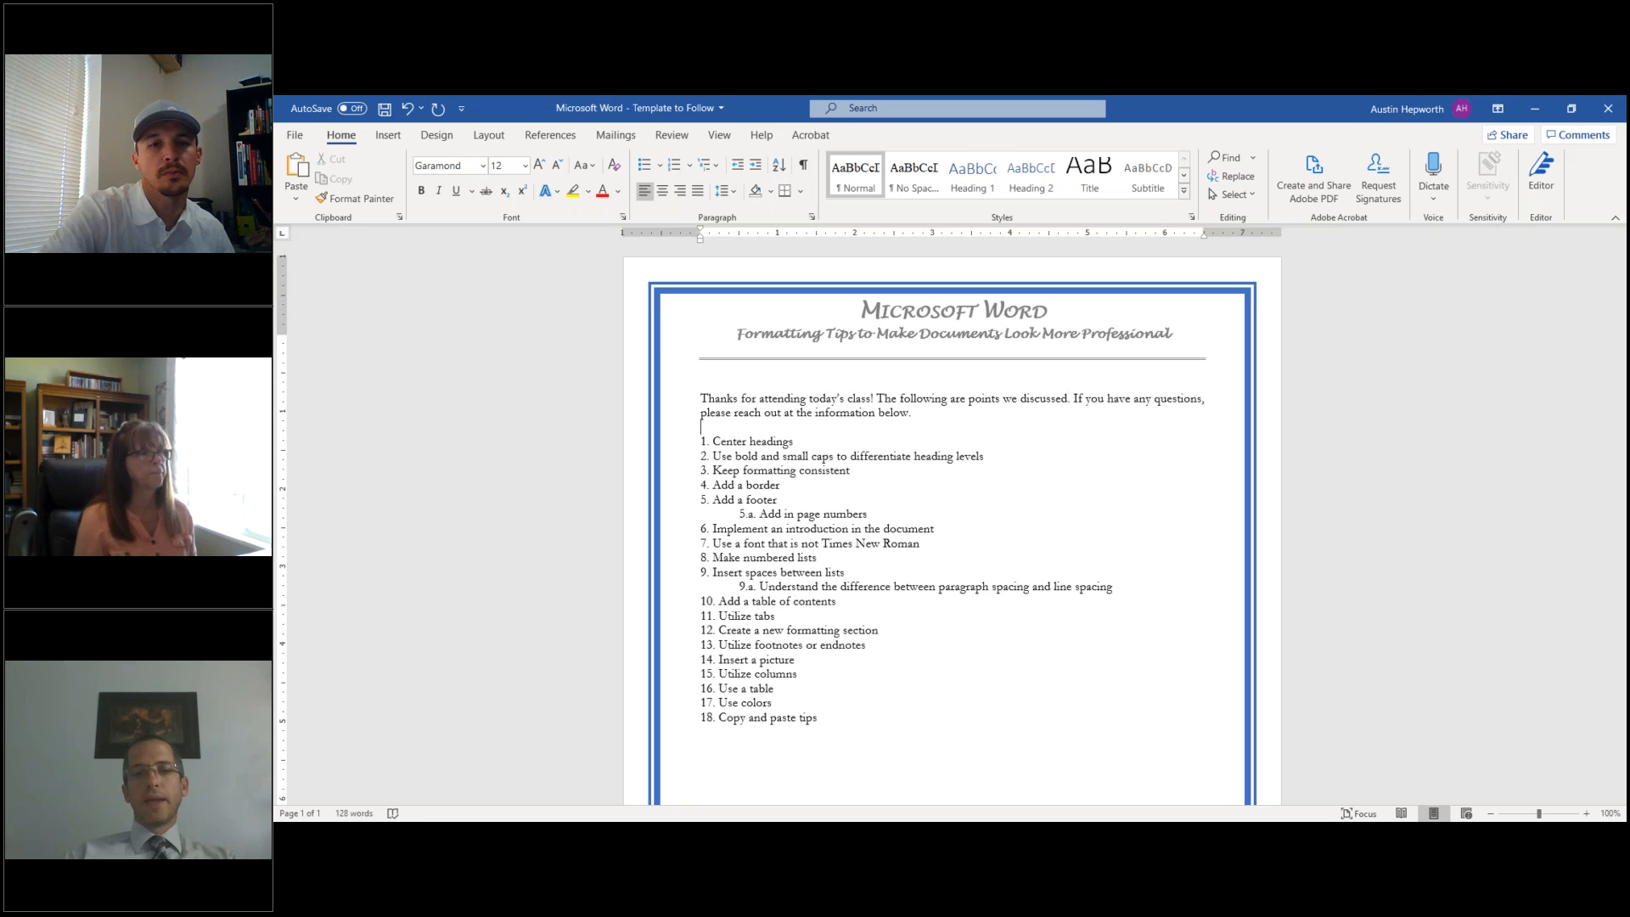
- Split item 12 onto a new line numbered '13.', renumber the footnotes item to 14, then undo
click(719, 630)
key(Return)
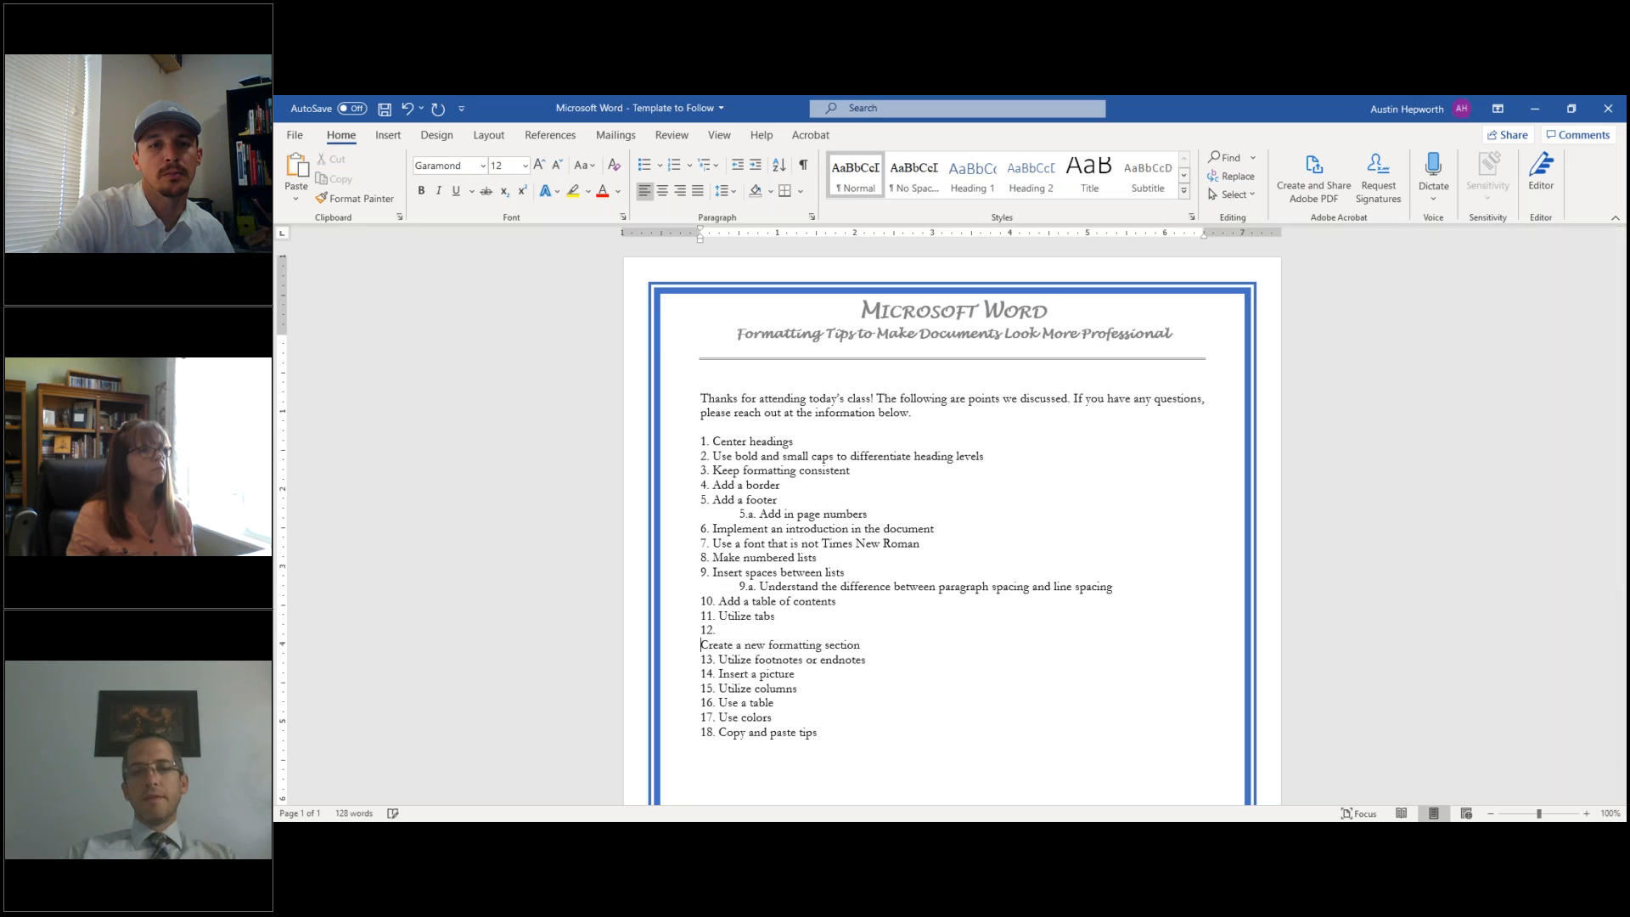
text(13.)
click(714, 660)
key(BackSpace)
text(4)
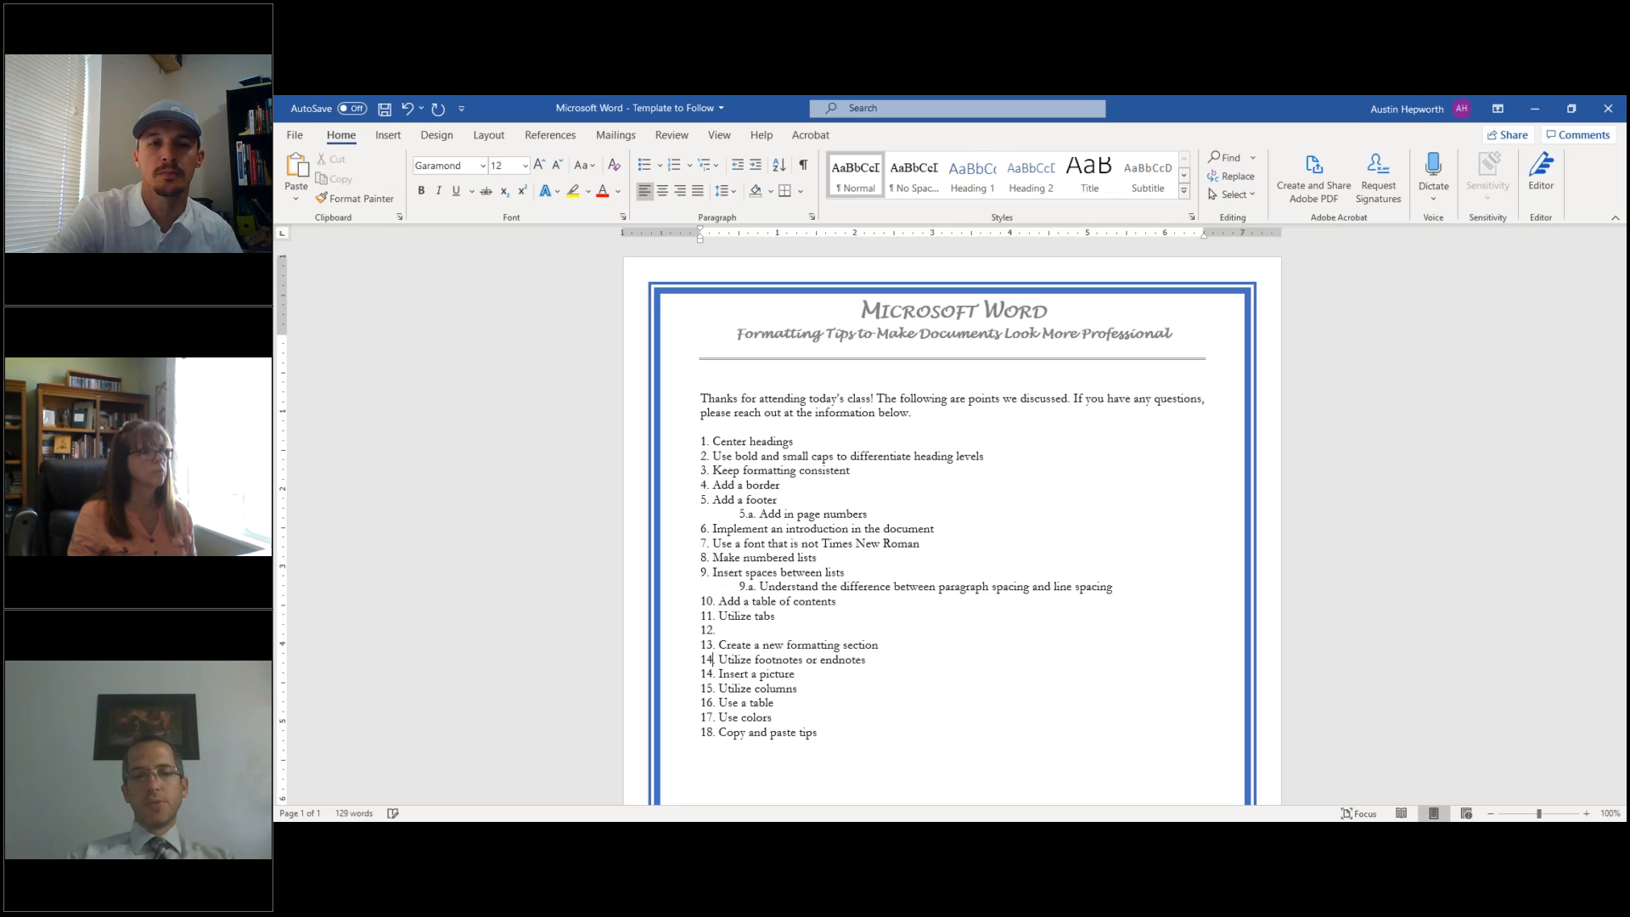
key(ctrl+z)
key(ctrl+z)
key(ctrl+z)
key(ctrl+z)
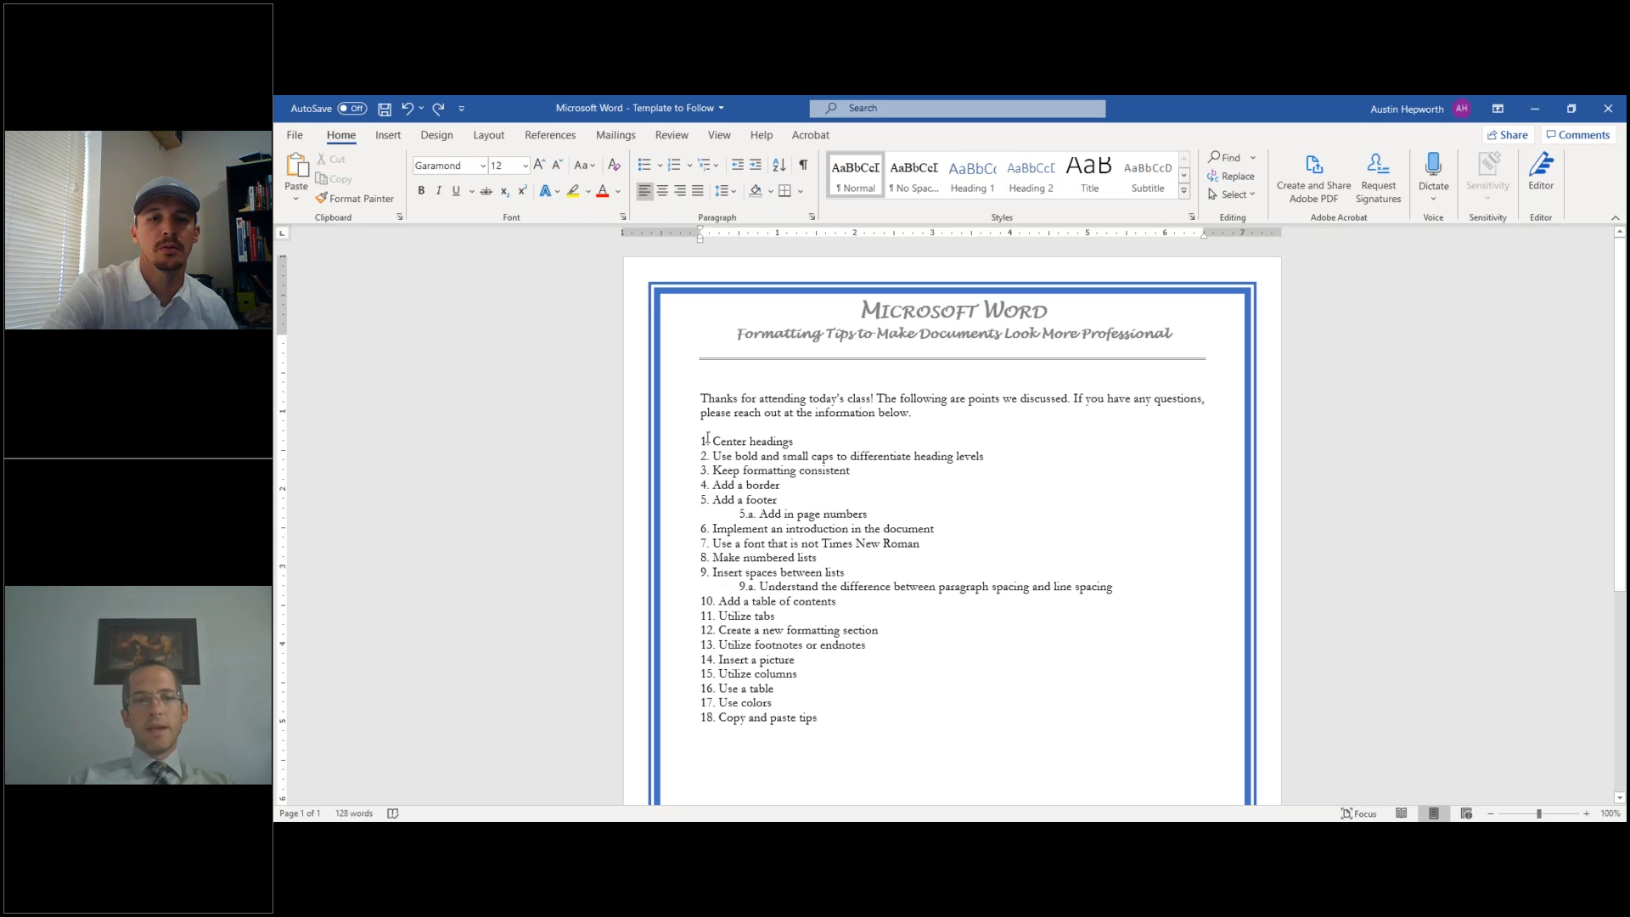
- Convert the typed tips into an automatic numbered list and add an empty item 13 after item 12
drag(720, 441, 852, 717)
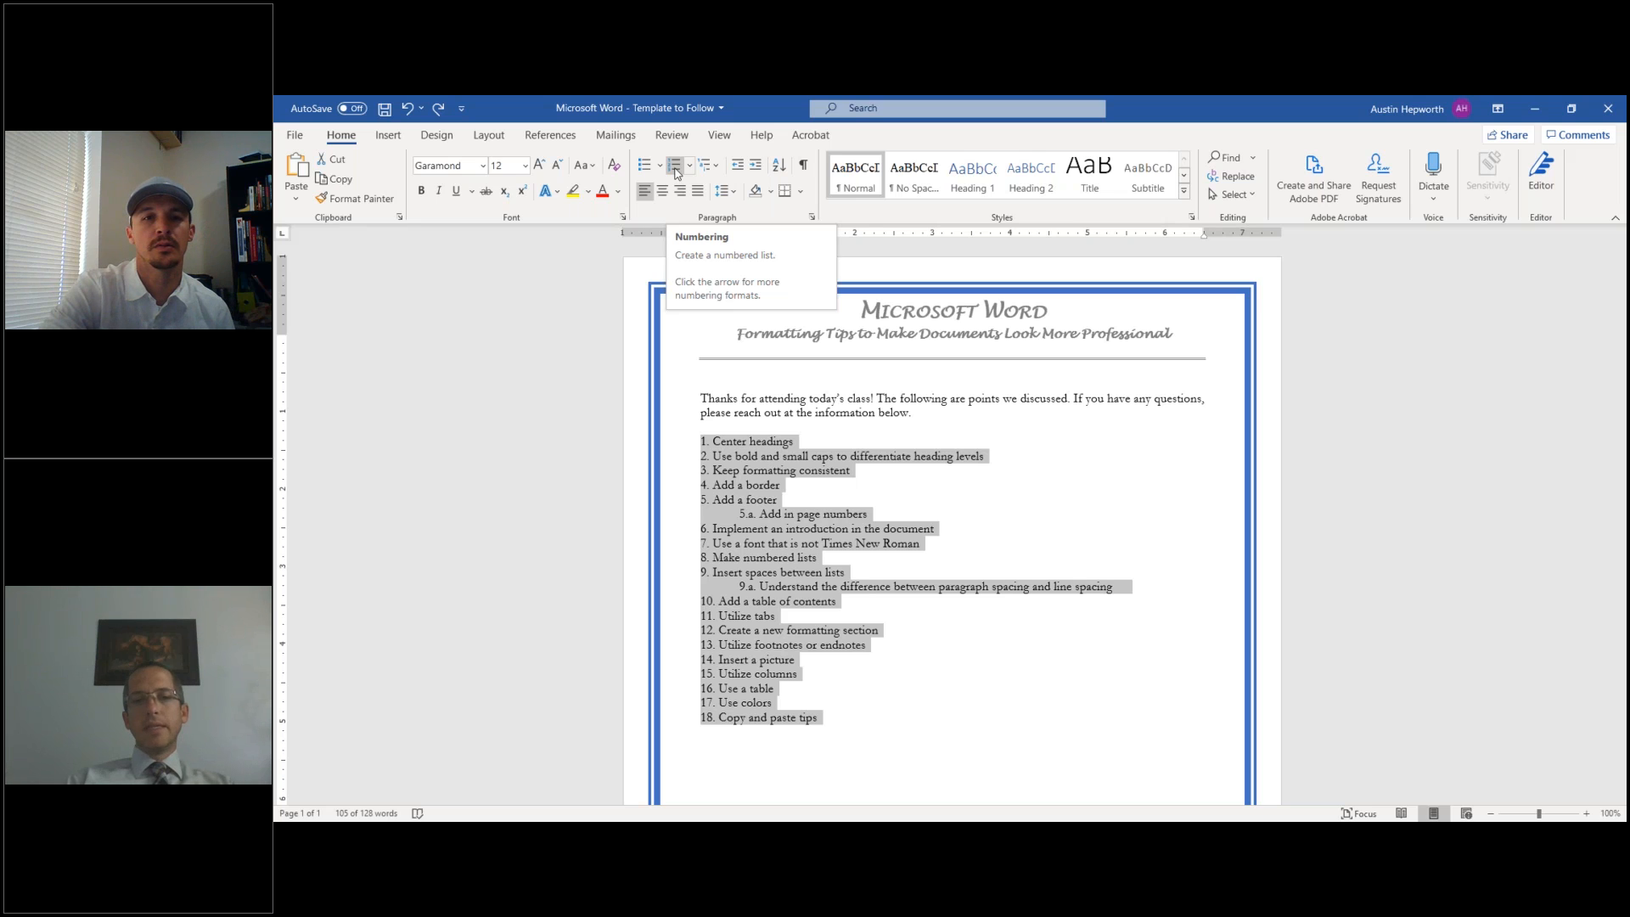
click(676, 168)
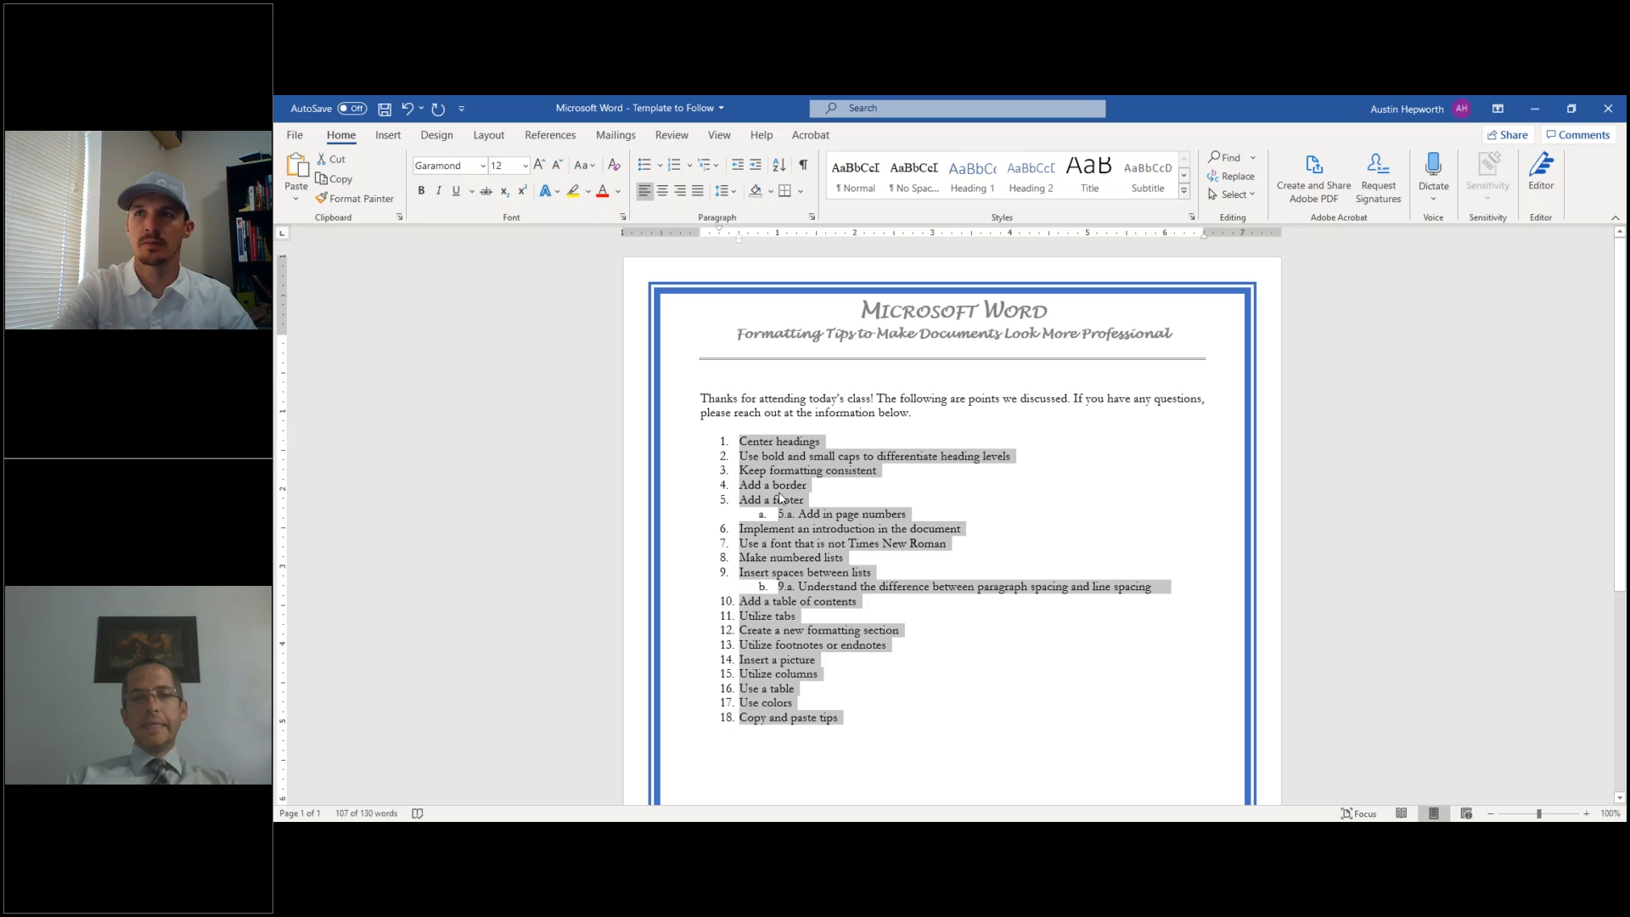
click(906, 635)
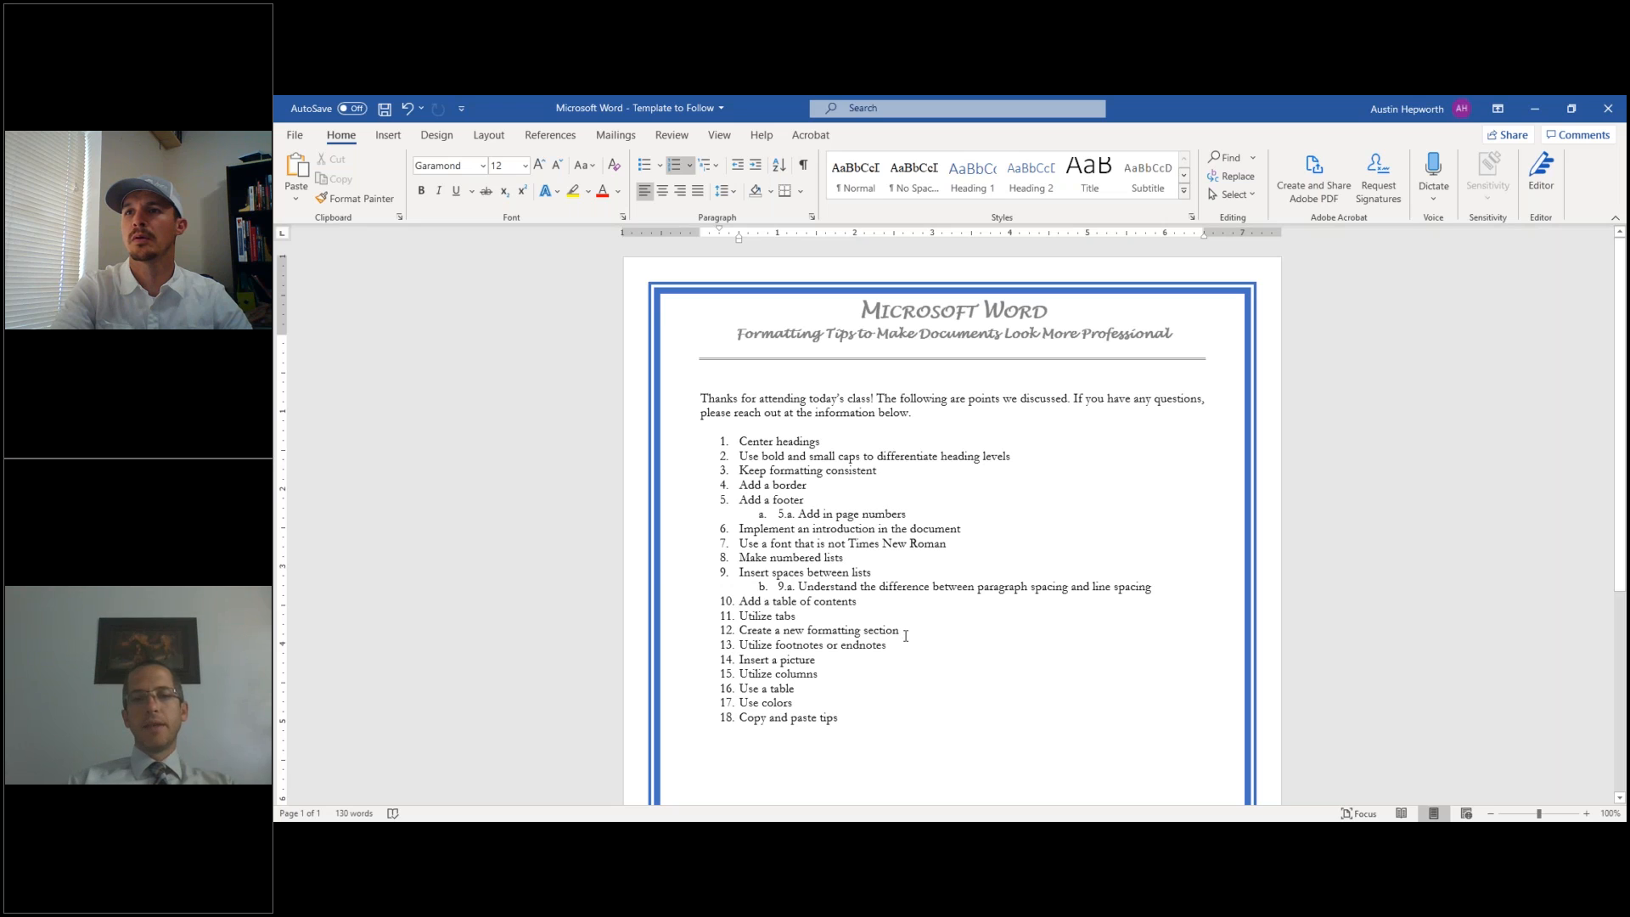
key(Return)
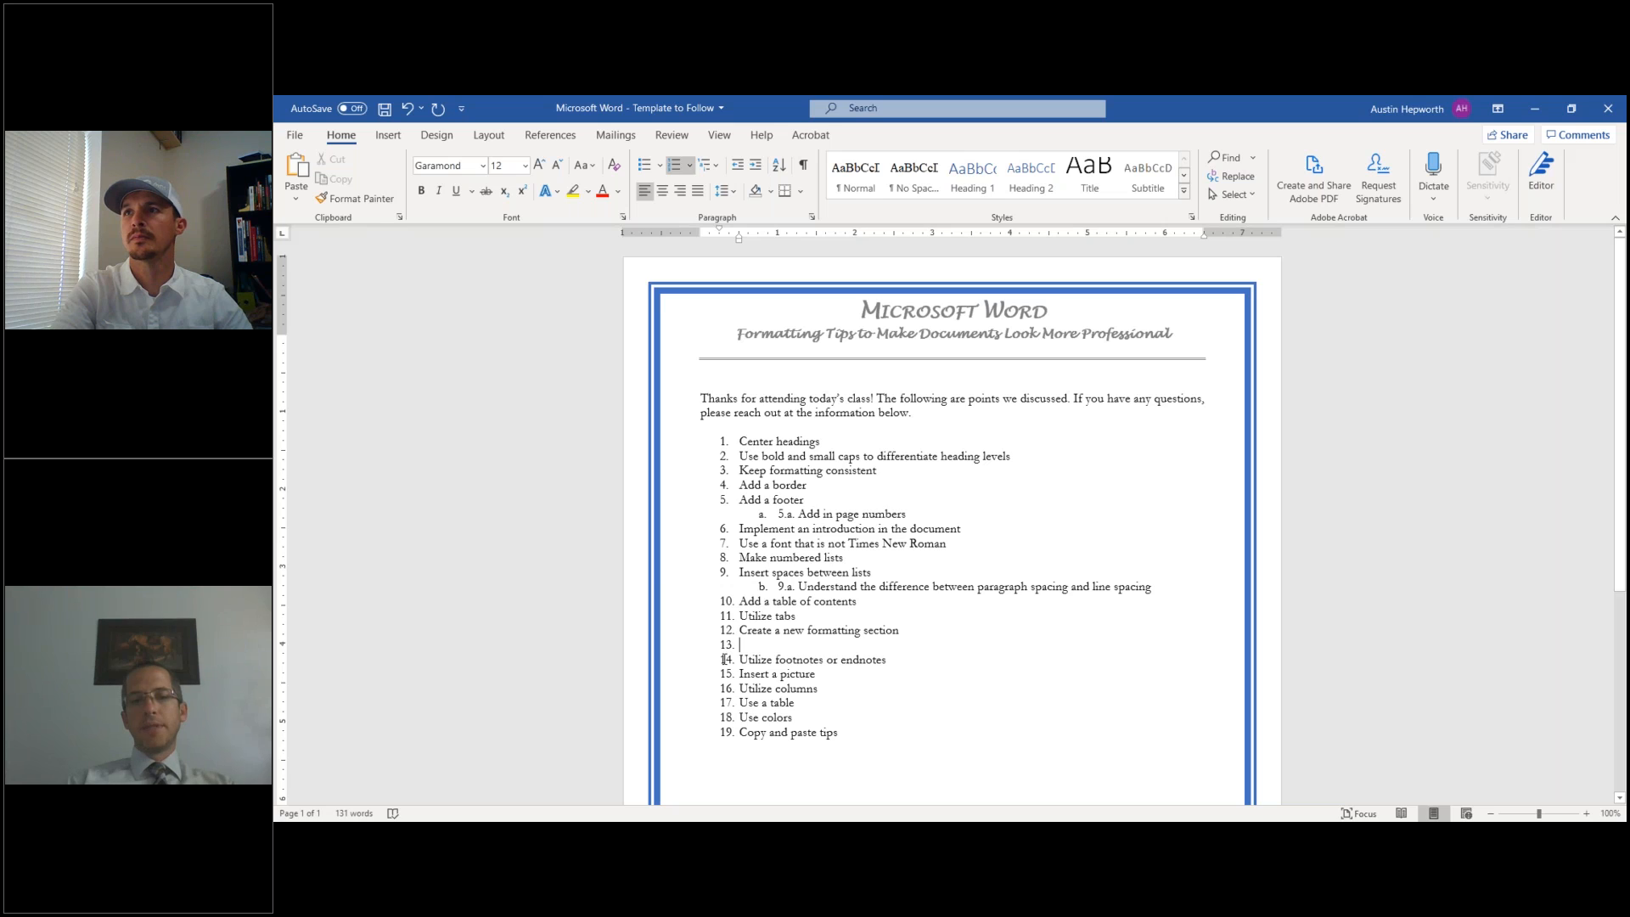
- Delete the typed '5.a.' prefix so the sub-point reads 'a. Add in page numbers'
click(724, 659)
click(724, 675)
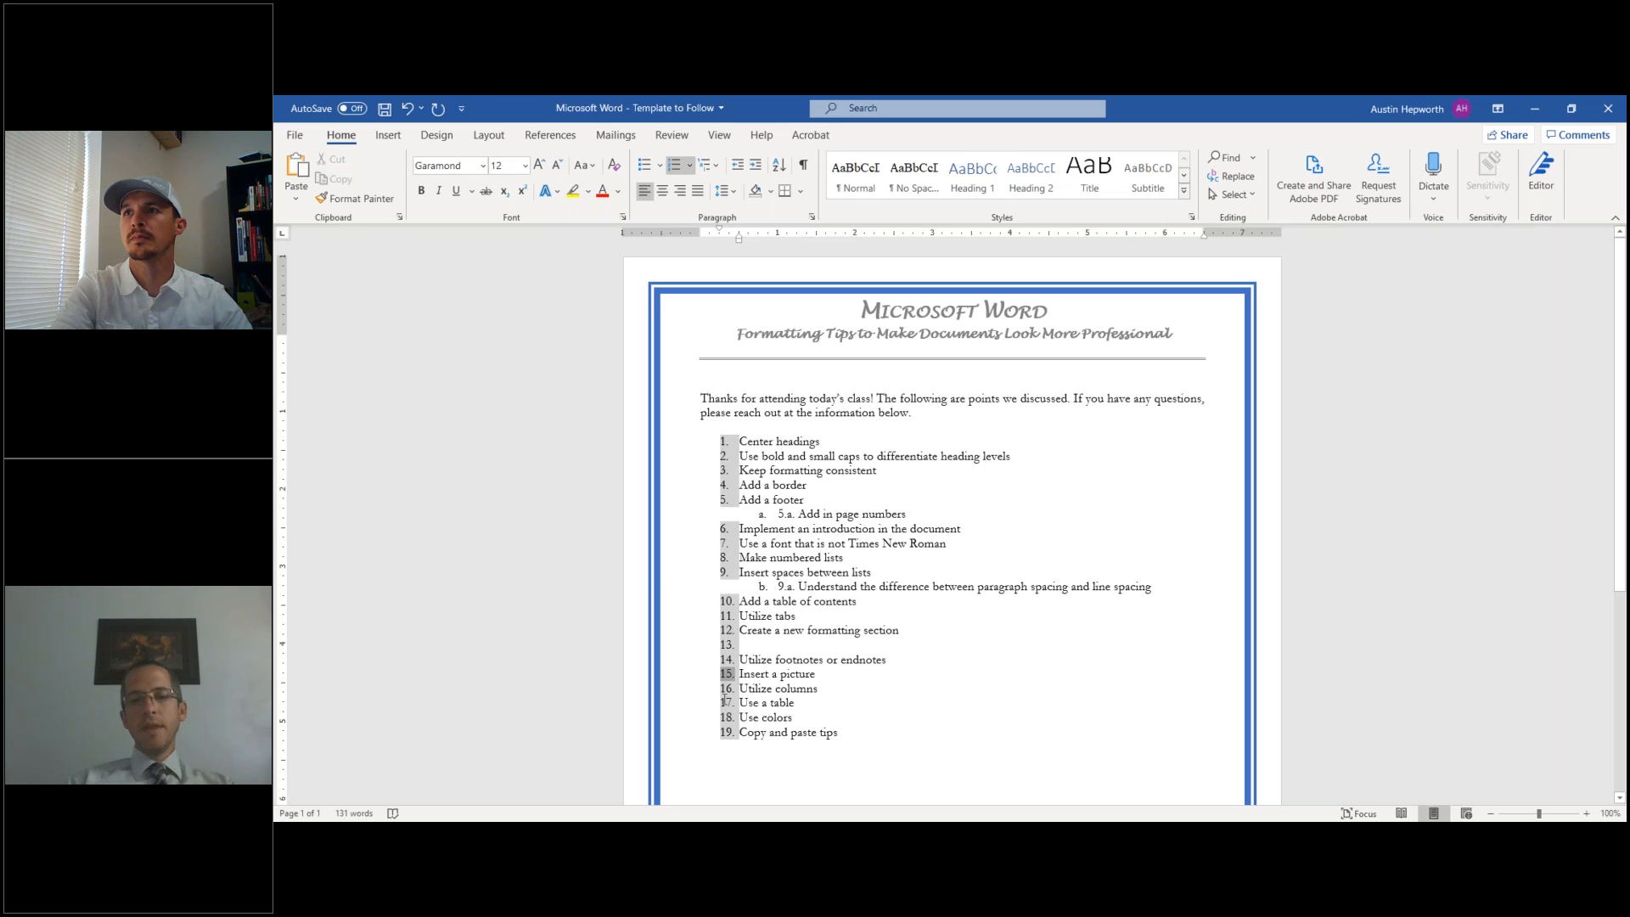
click(724, 702)
click(724, 688)
click(724, 672)
click(728, 647)
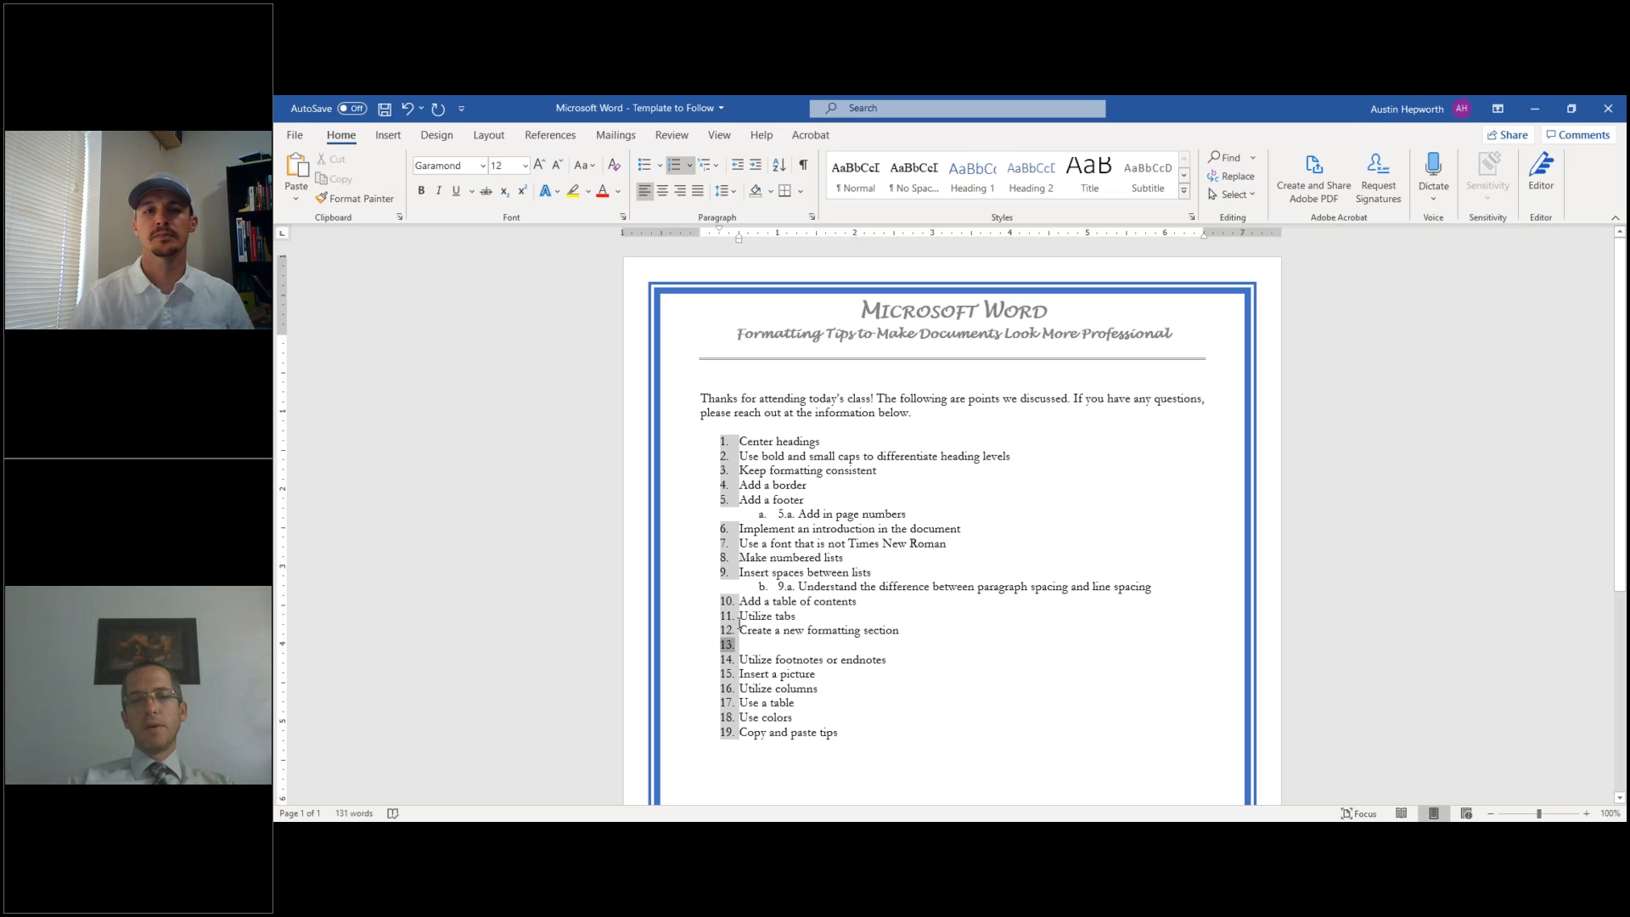
click(726, 618)
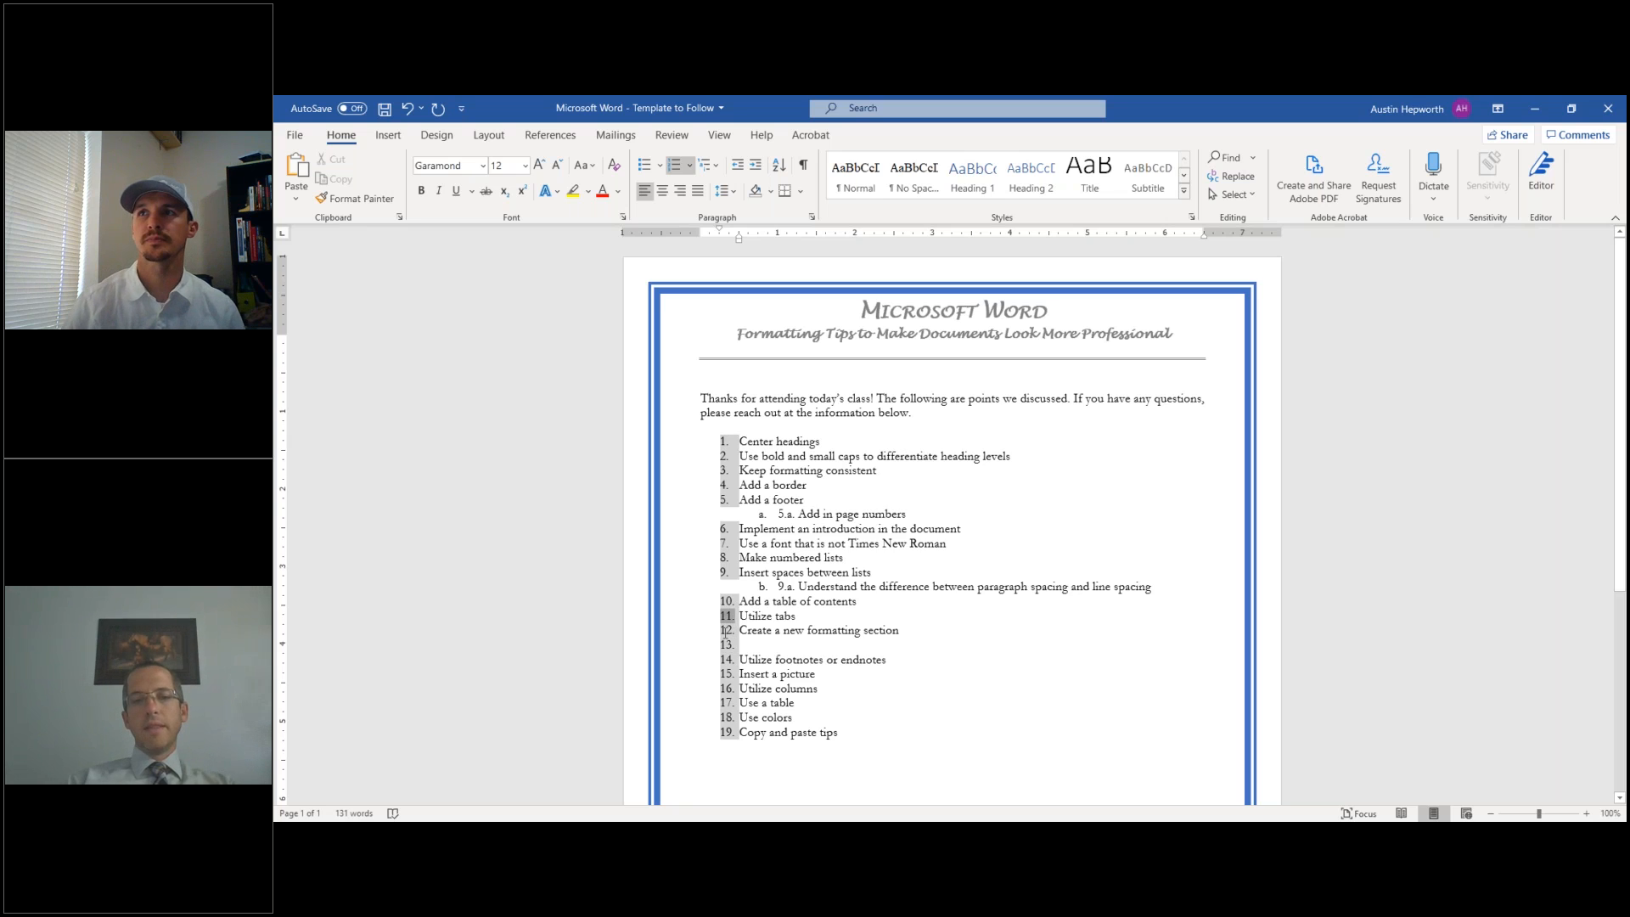
click(726, 630)
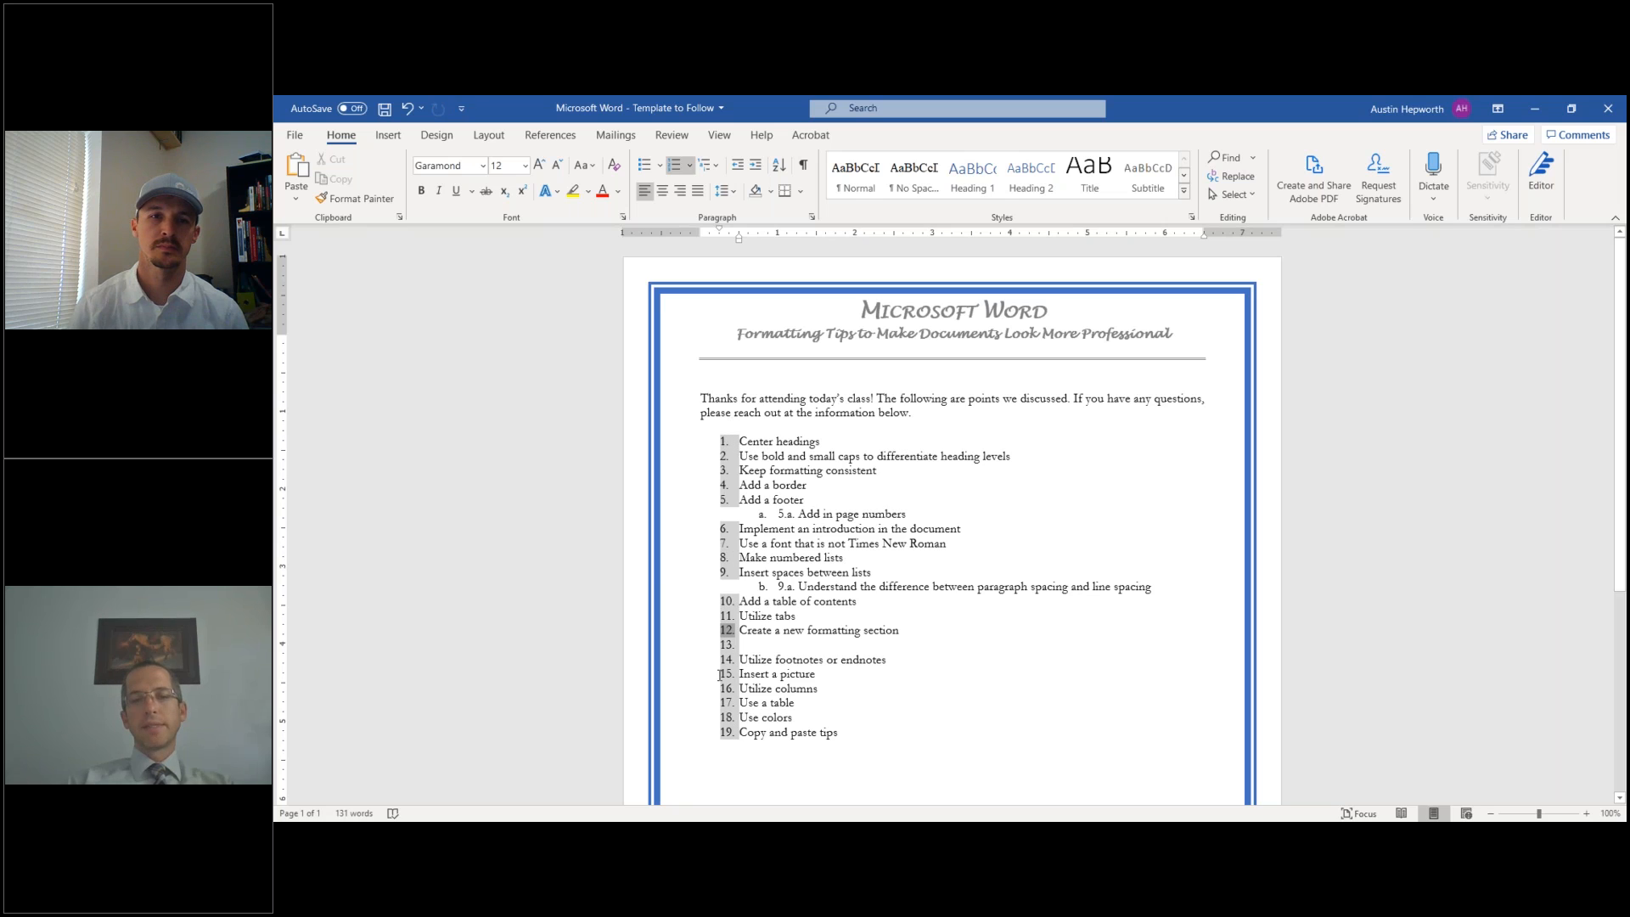
click(763, 514)
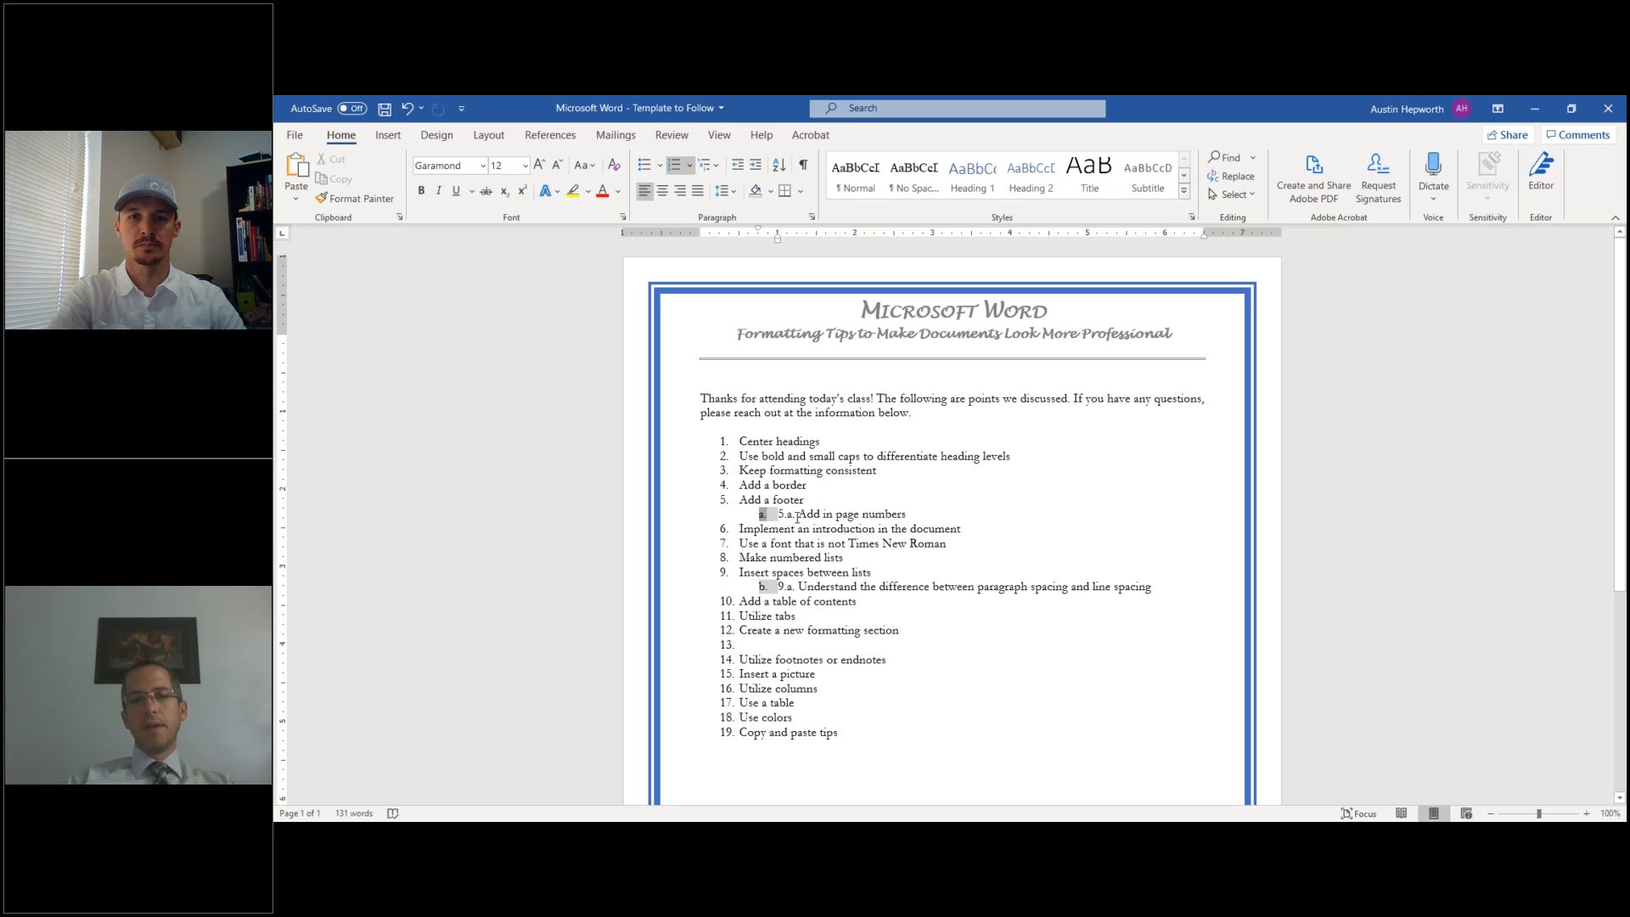
click(796, 514)
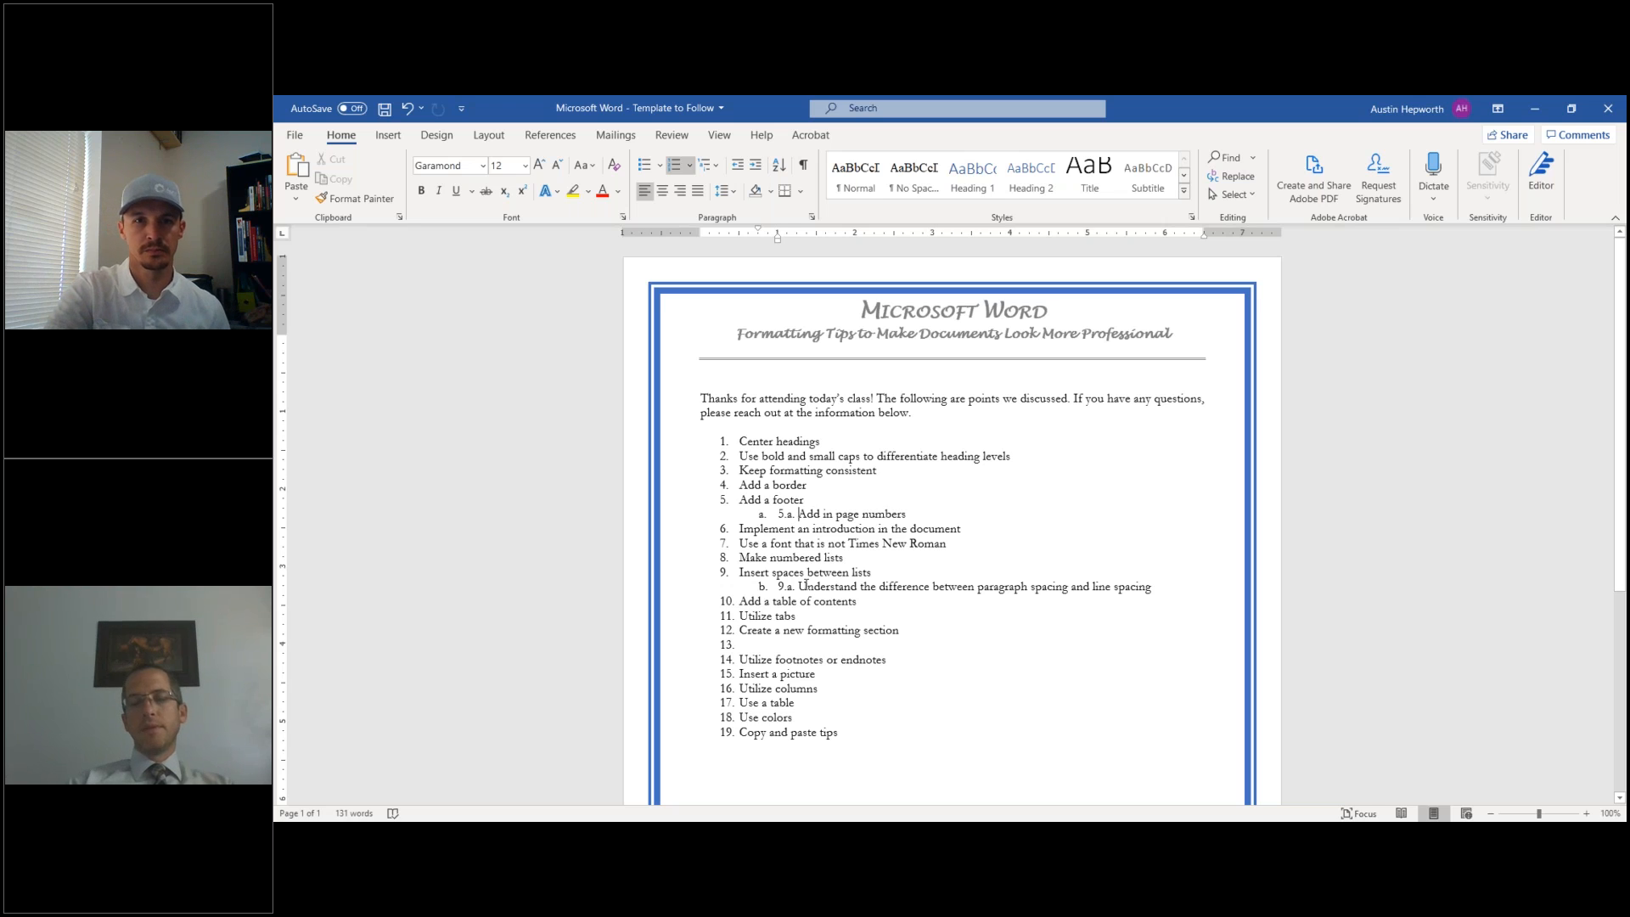
key(BackSpace)
key(BackSpace)
key(BackSpace)
key(BackSpace)
key(BackSpace)
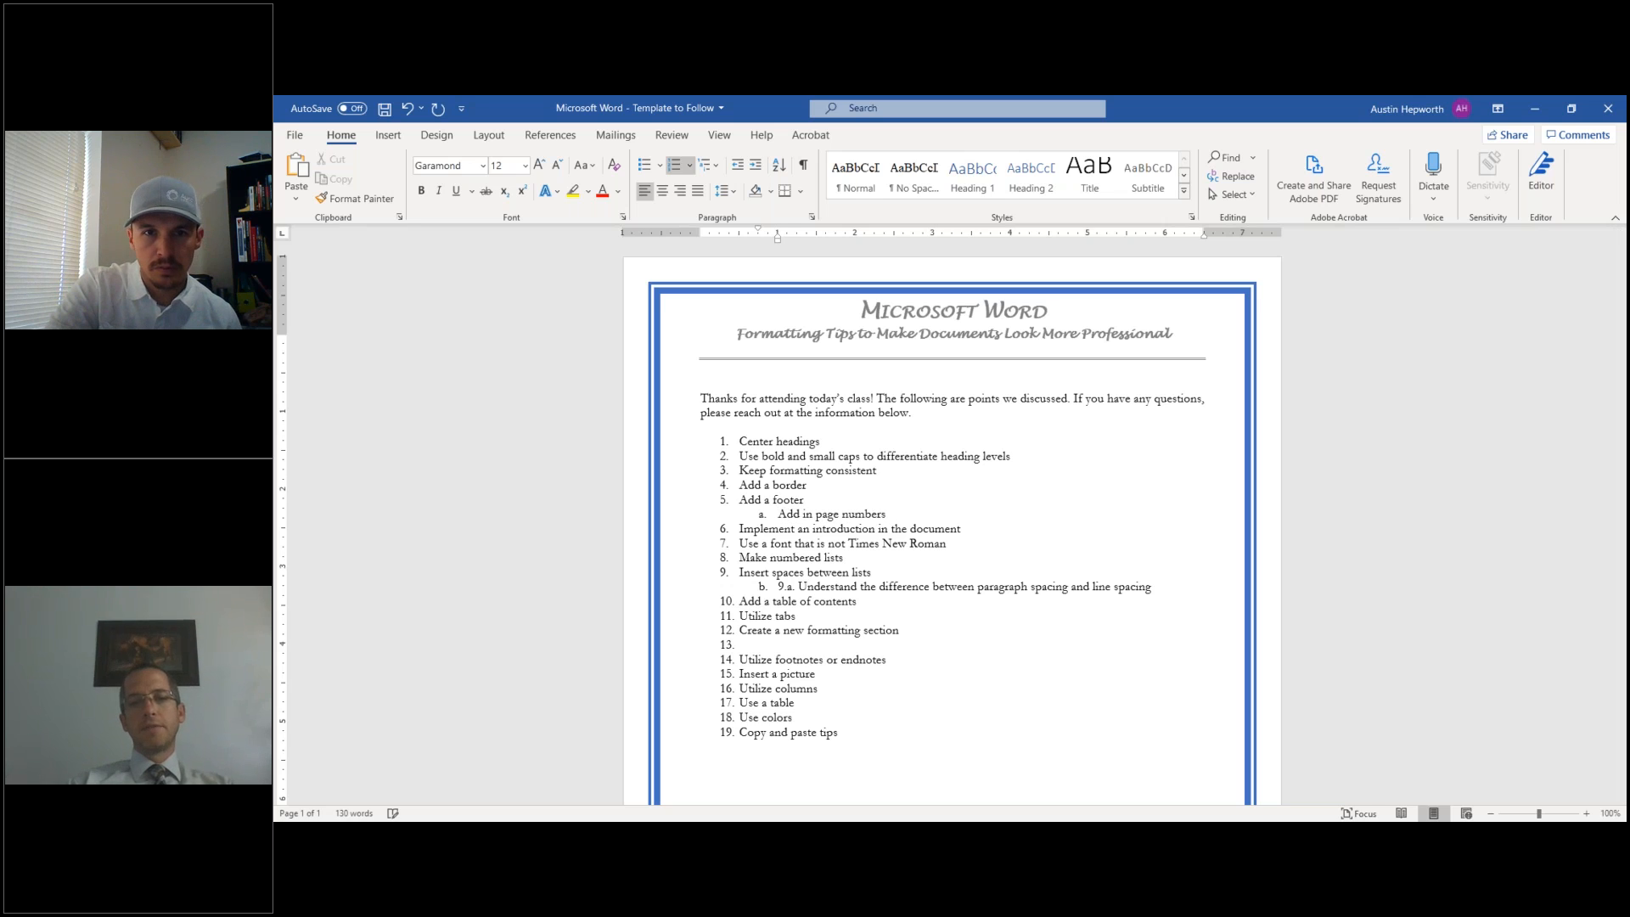
- Delete the typed '9.a.' prefix and restart the spacing sub-item's lettering at a
click(800, 586)
key(BackSpace)
key(BackSpace)
key(BackSpace)
key(BackSpace)
key(BackSpace)
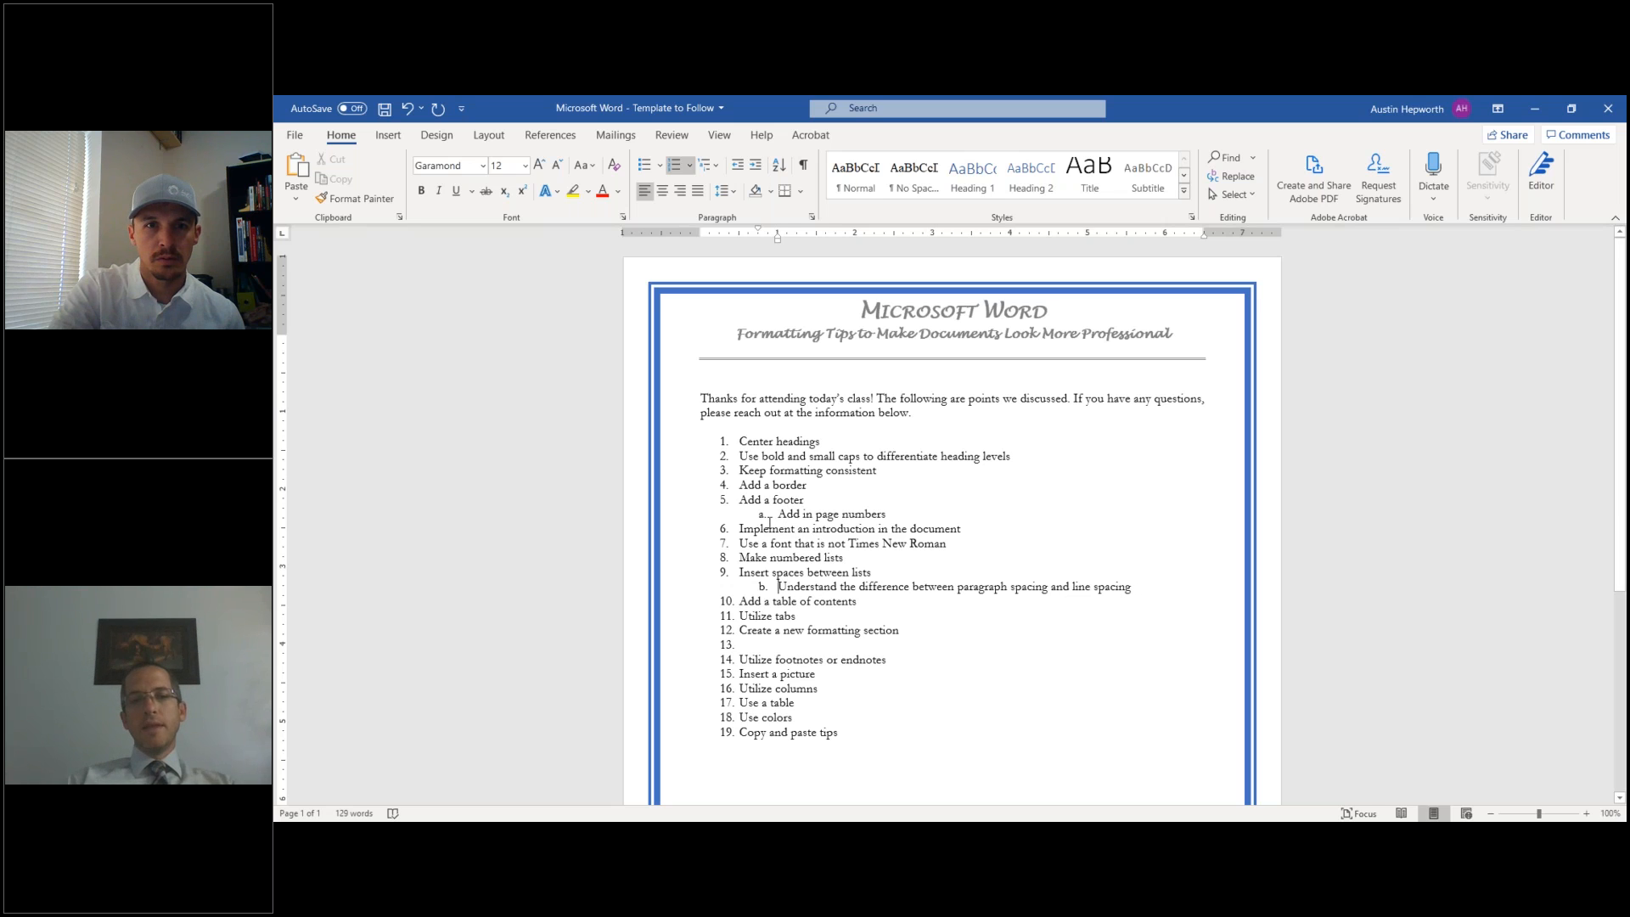
click(762, 586)
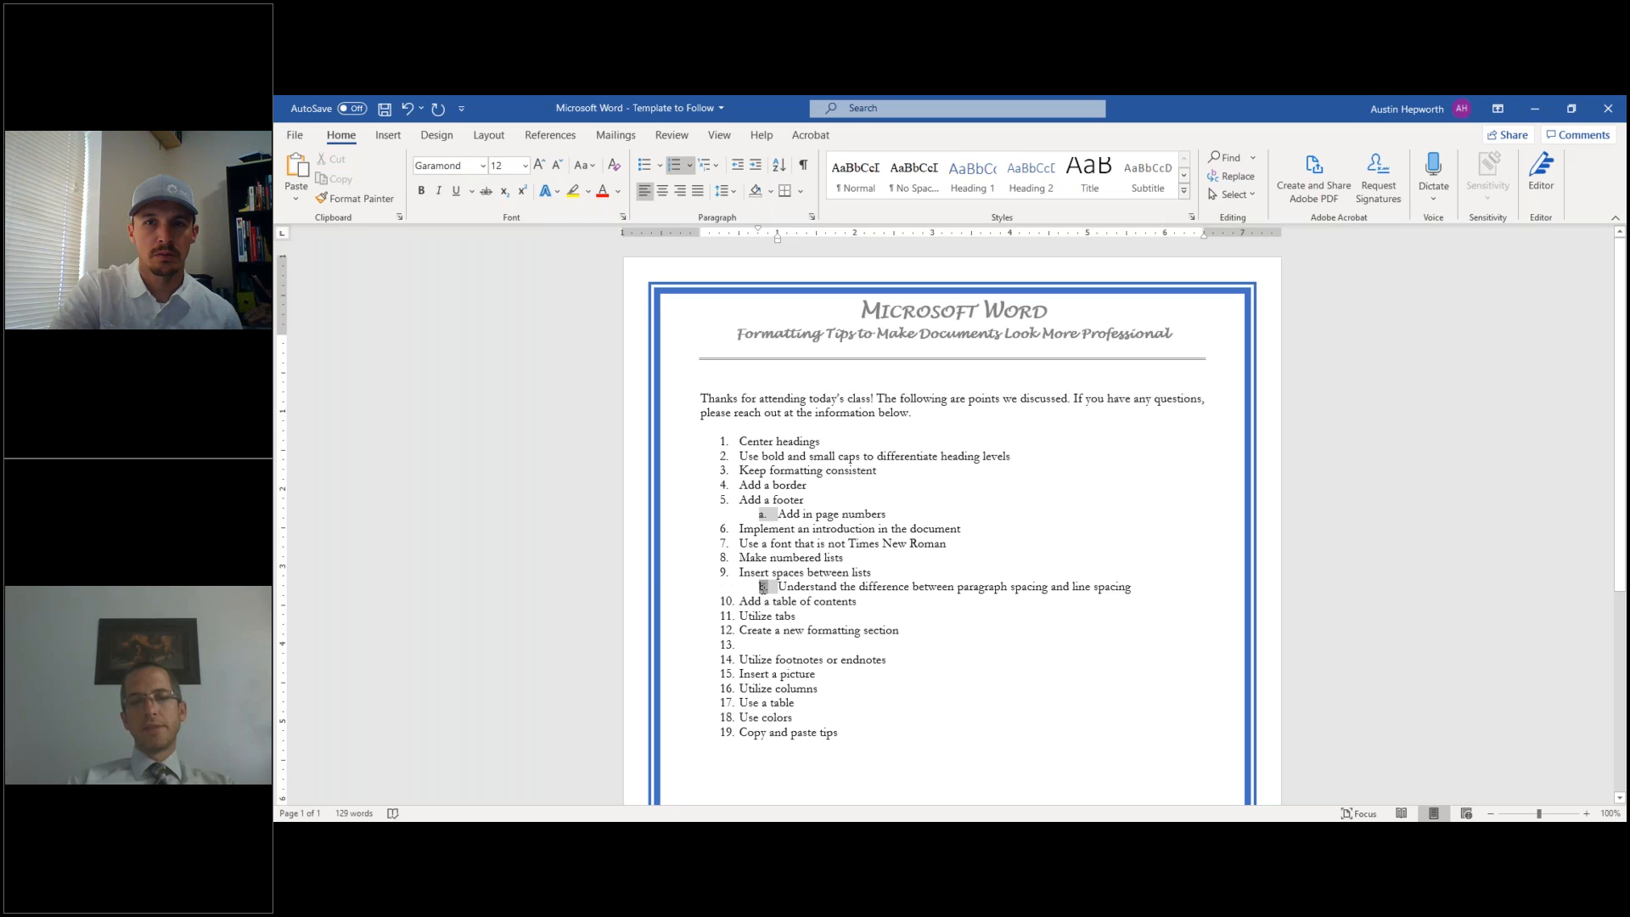
right_click(764, 587)
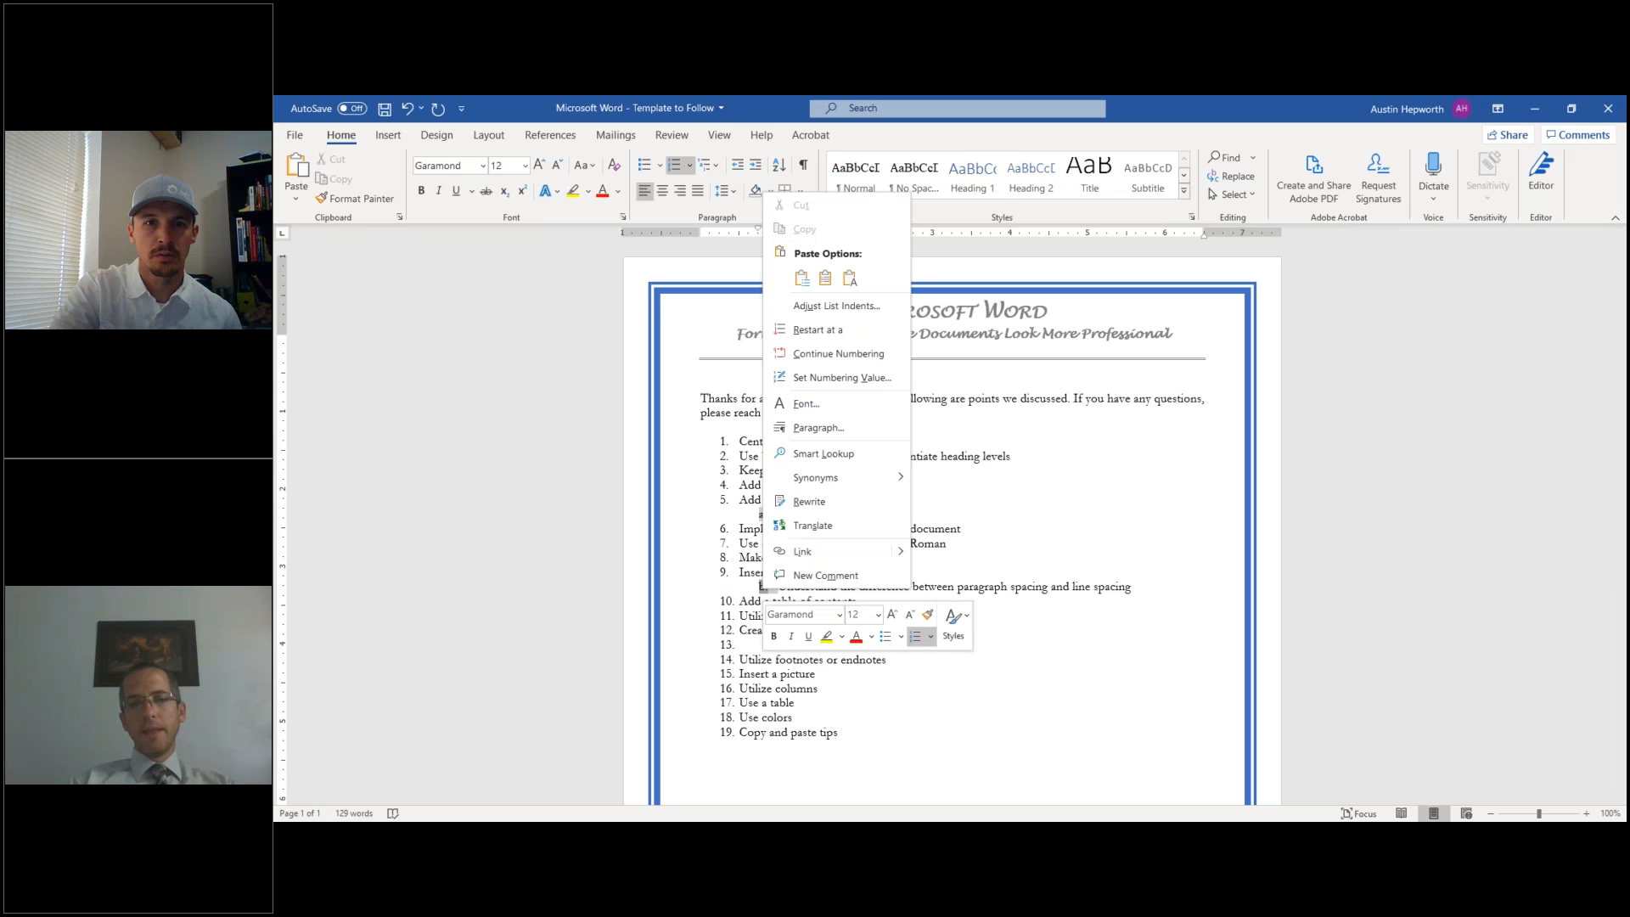
click(839, 331)
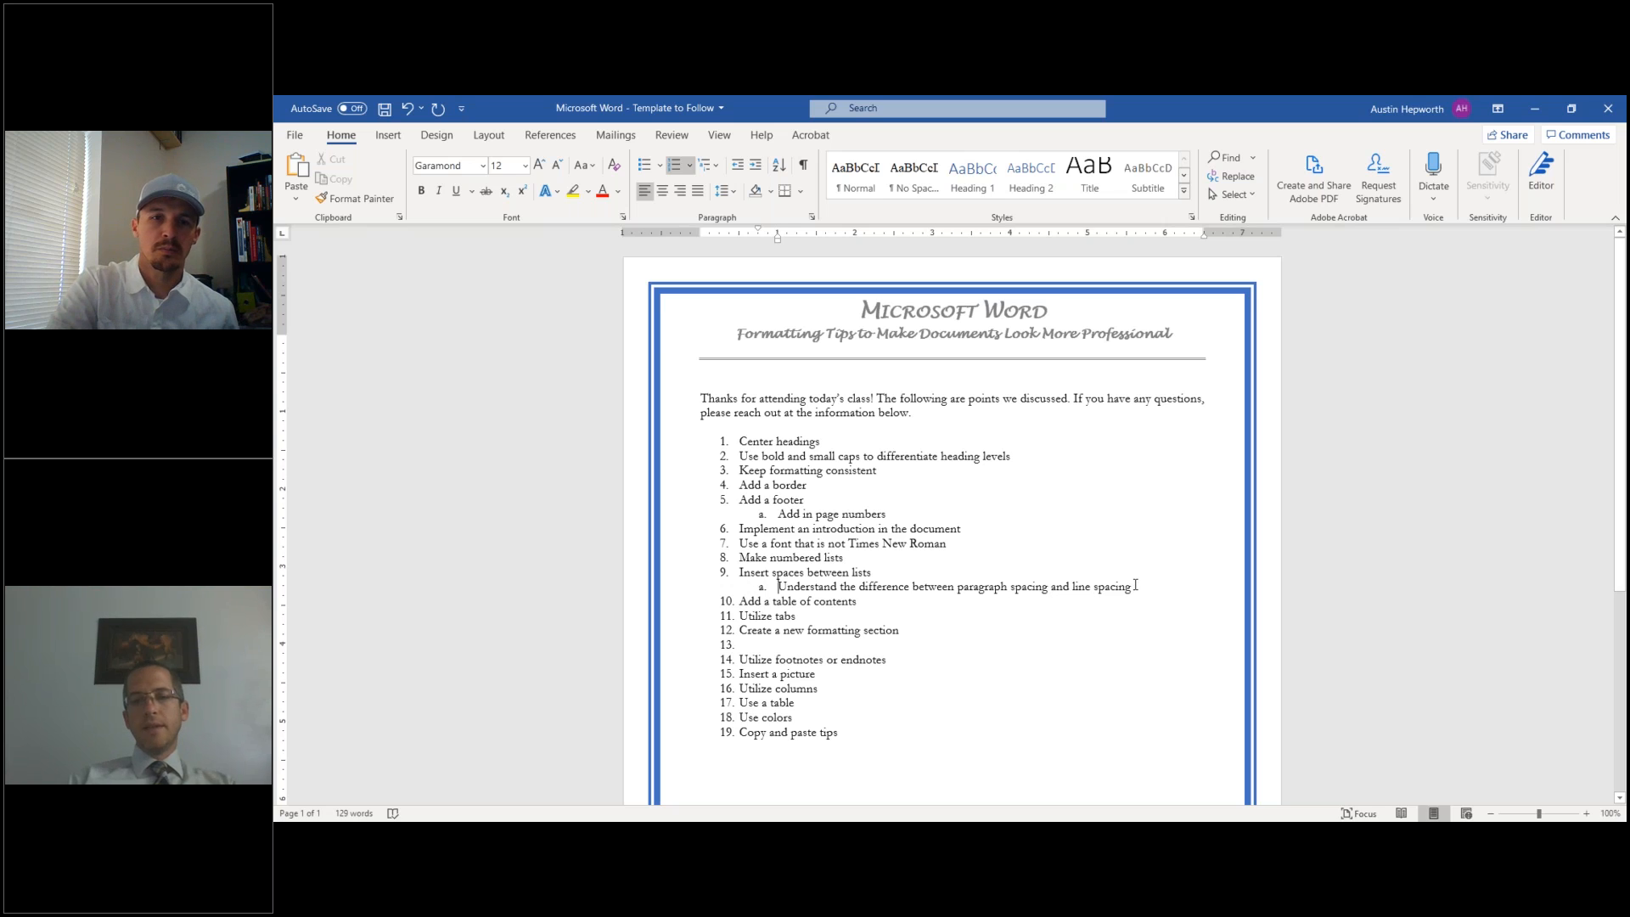
- Type '20.' below the list as plain text, undoing its automatic numbering
key(Return)
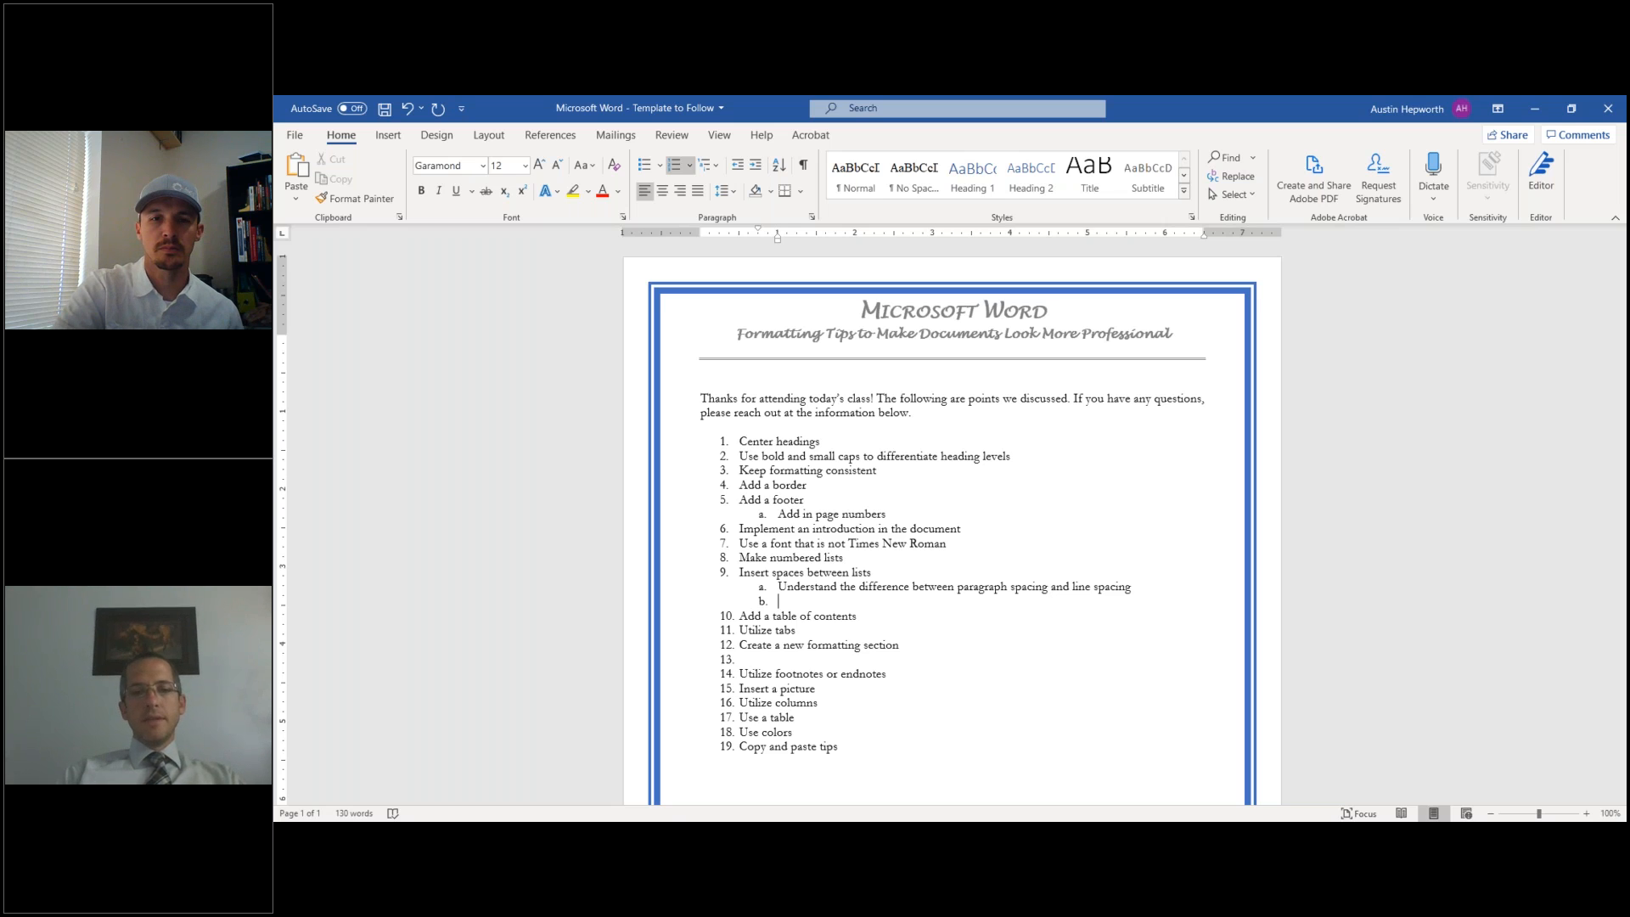
click(844, 760)
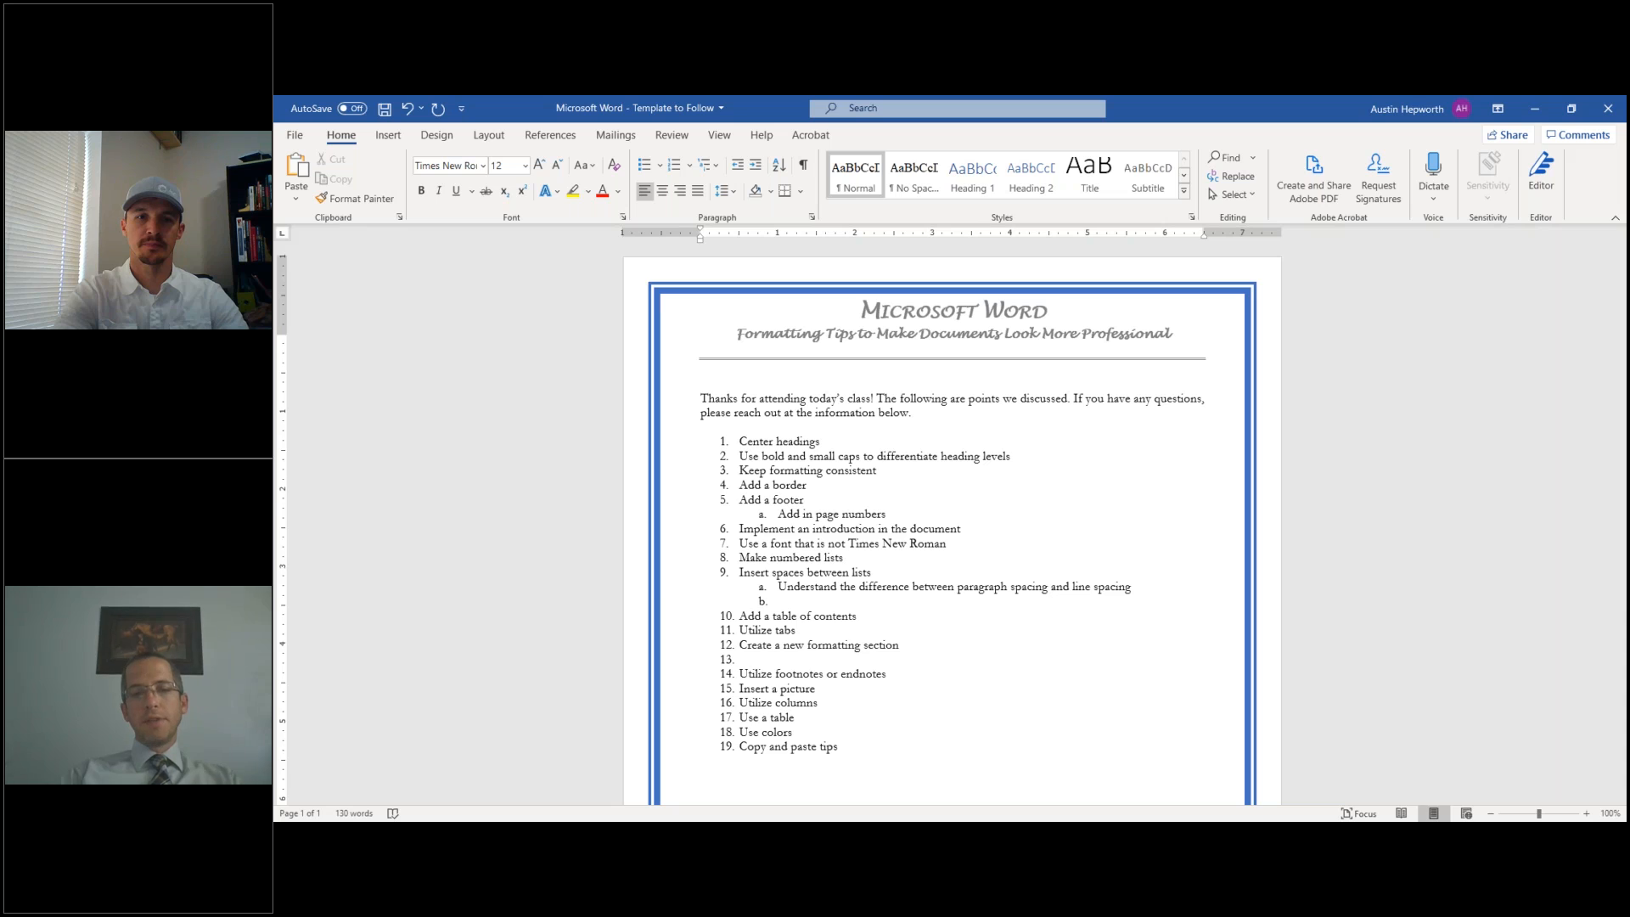
text(20.)
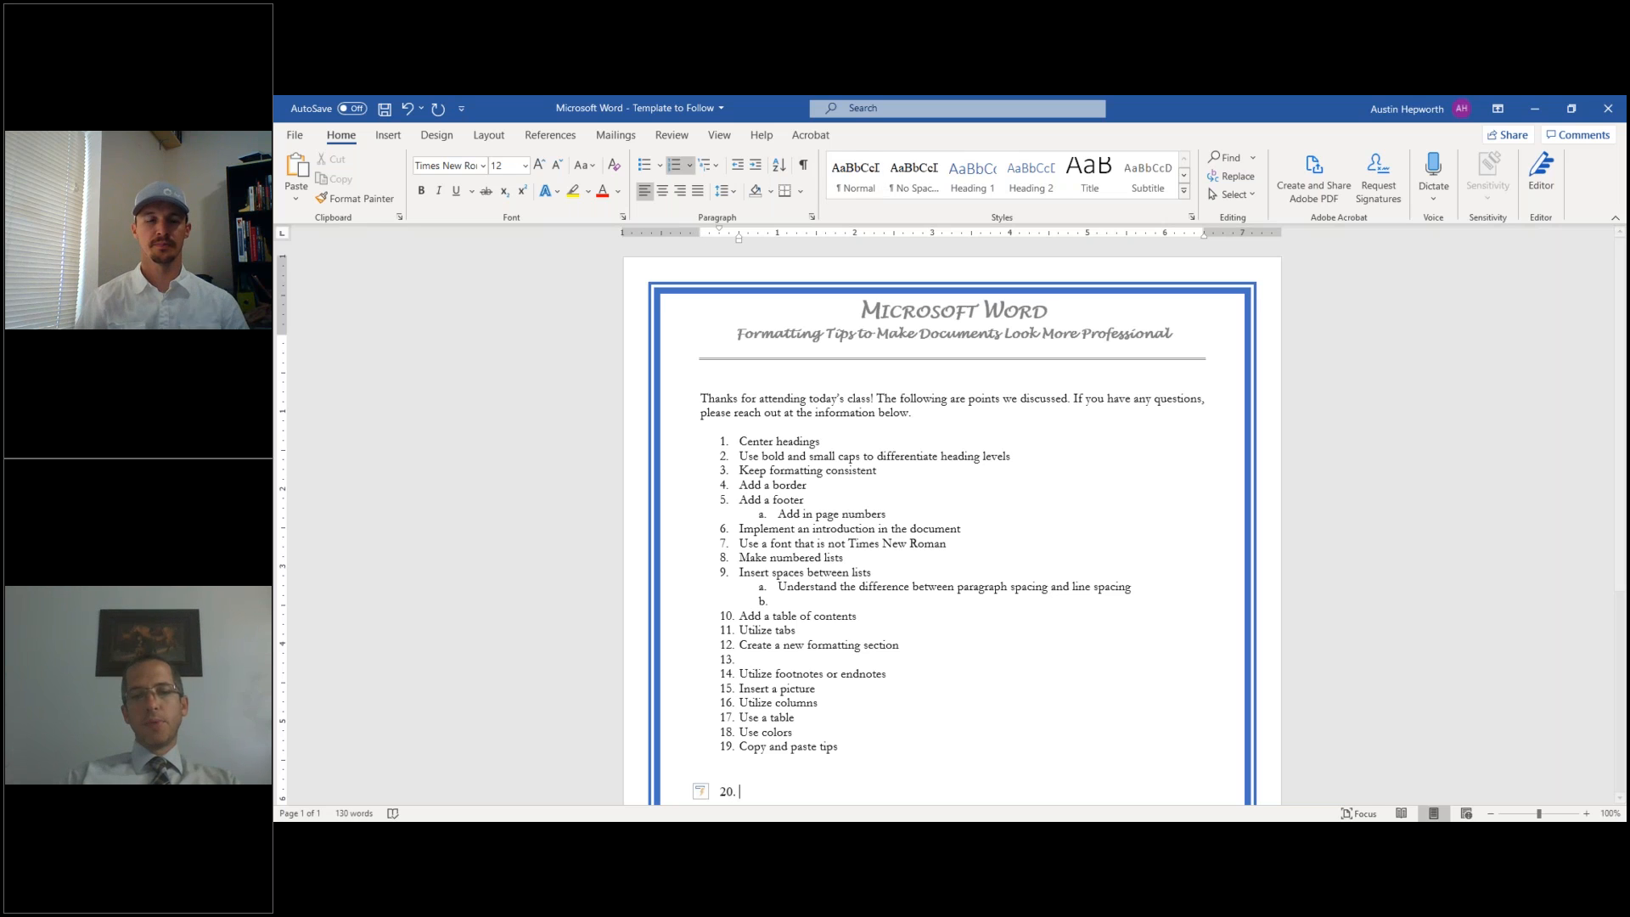
click(726, 792)
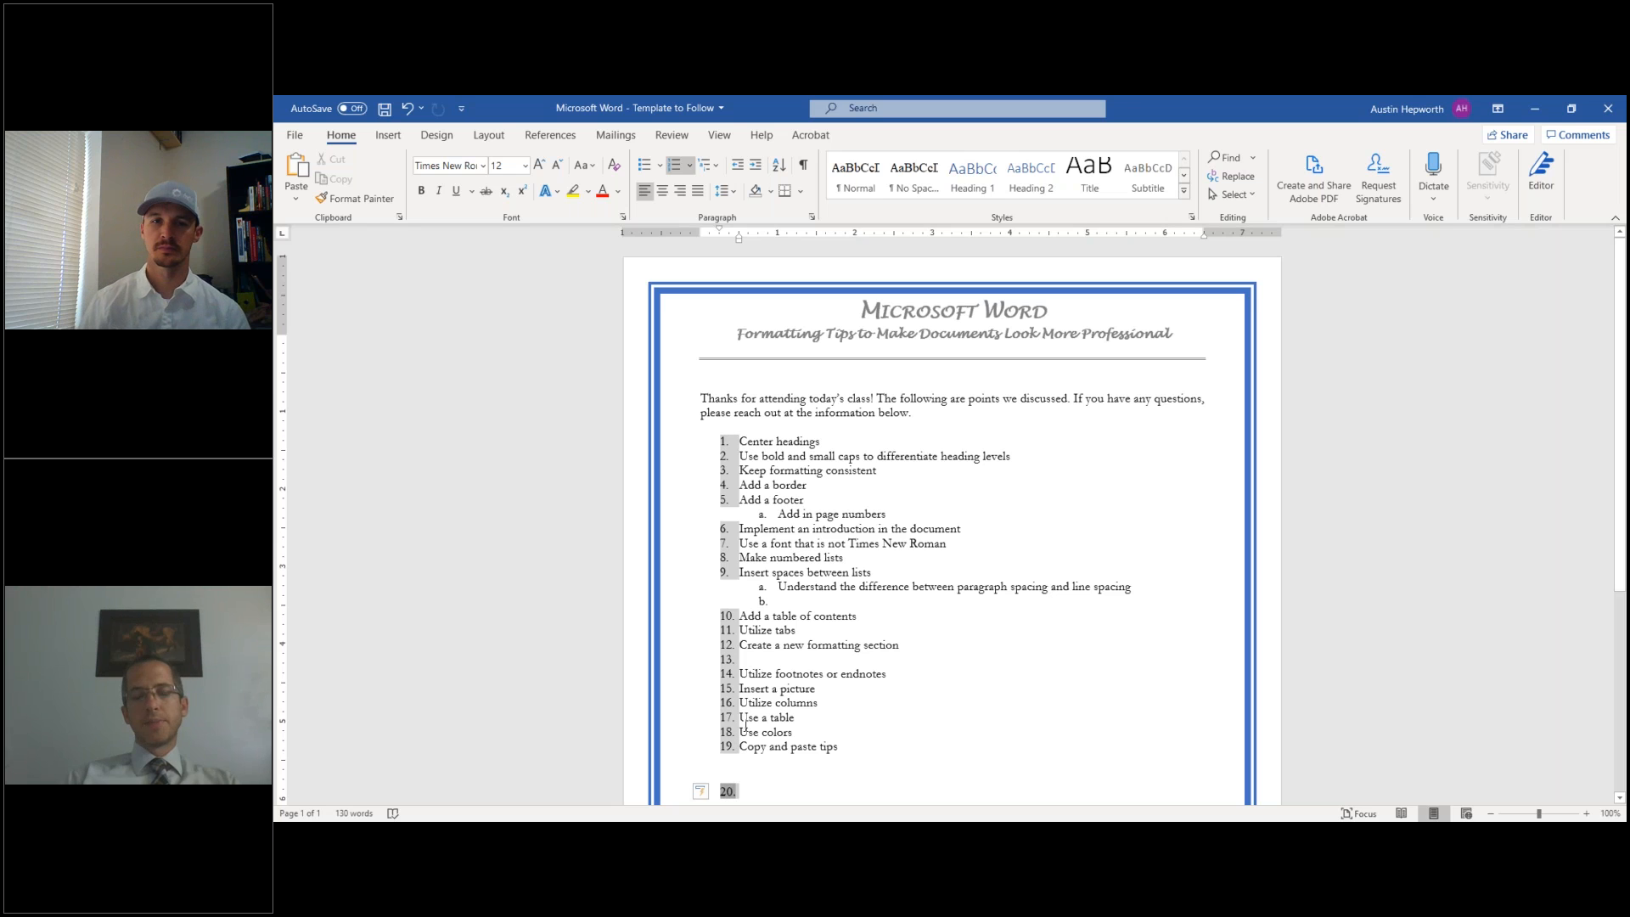
scroll(742, 716, down, 1)
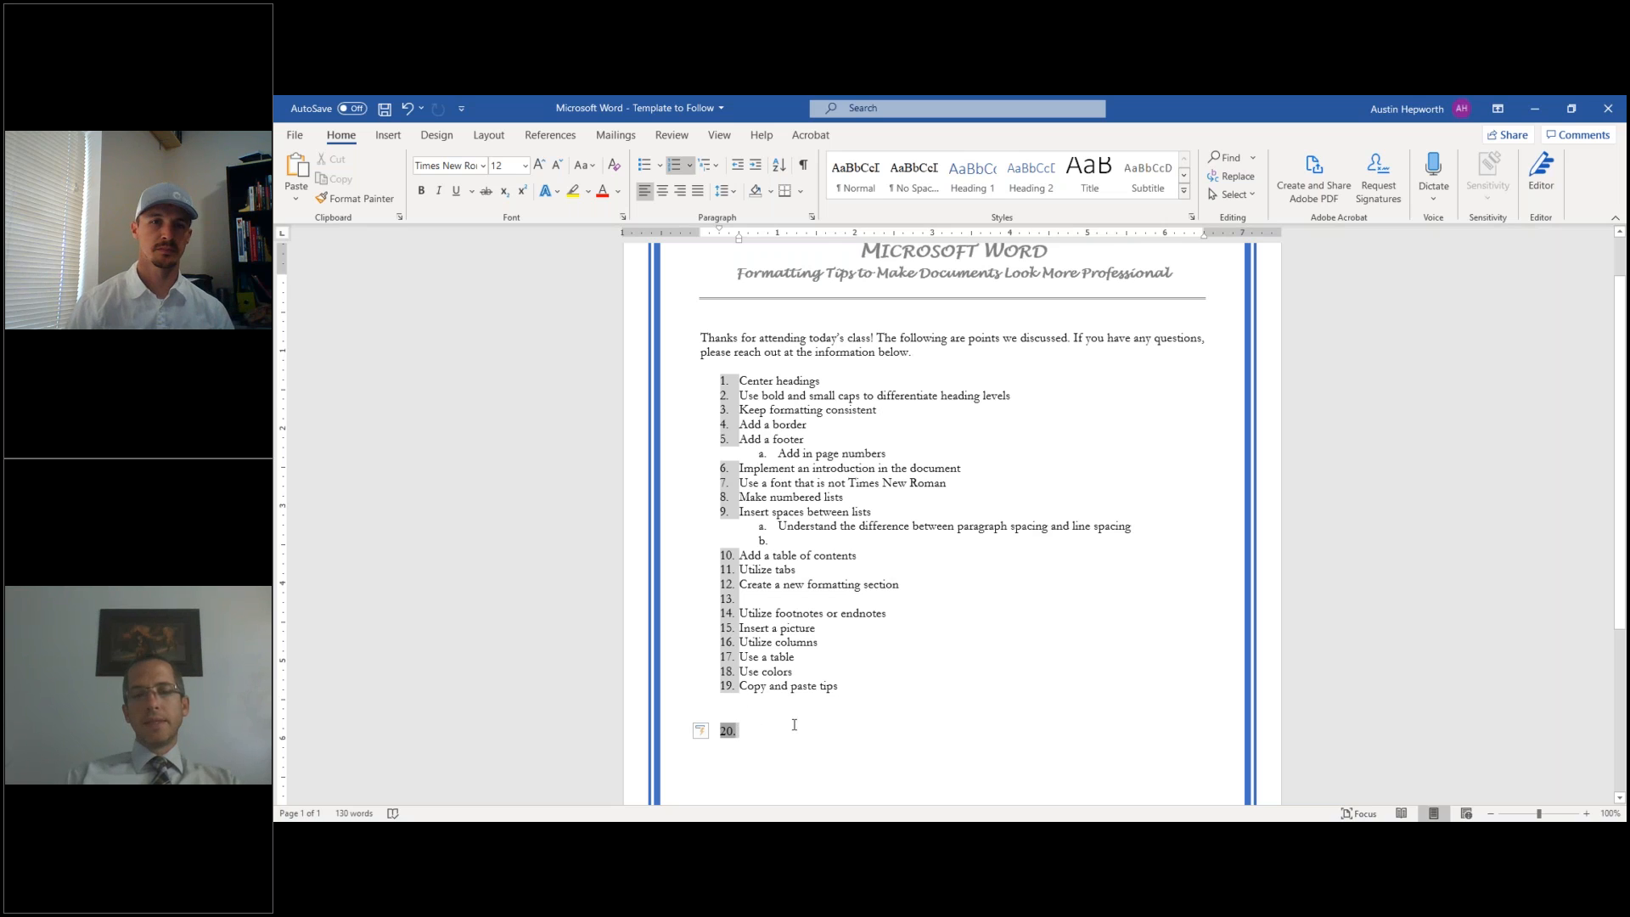
click(714, 733)
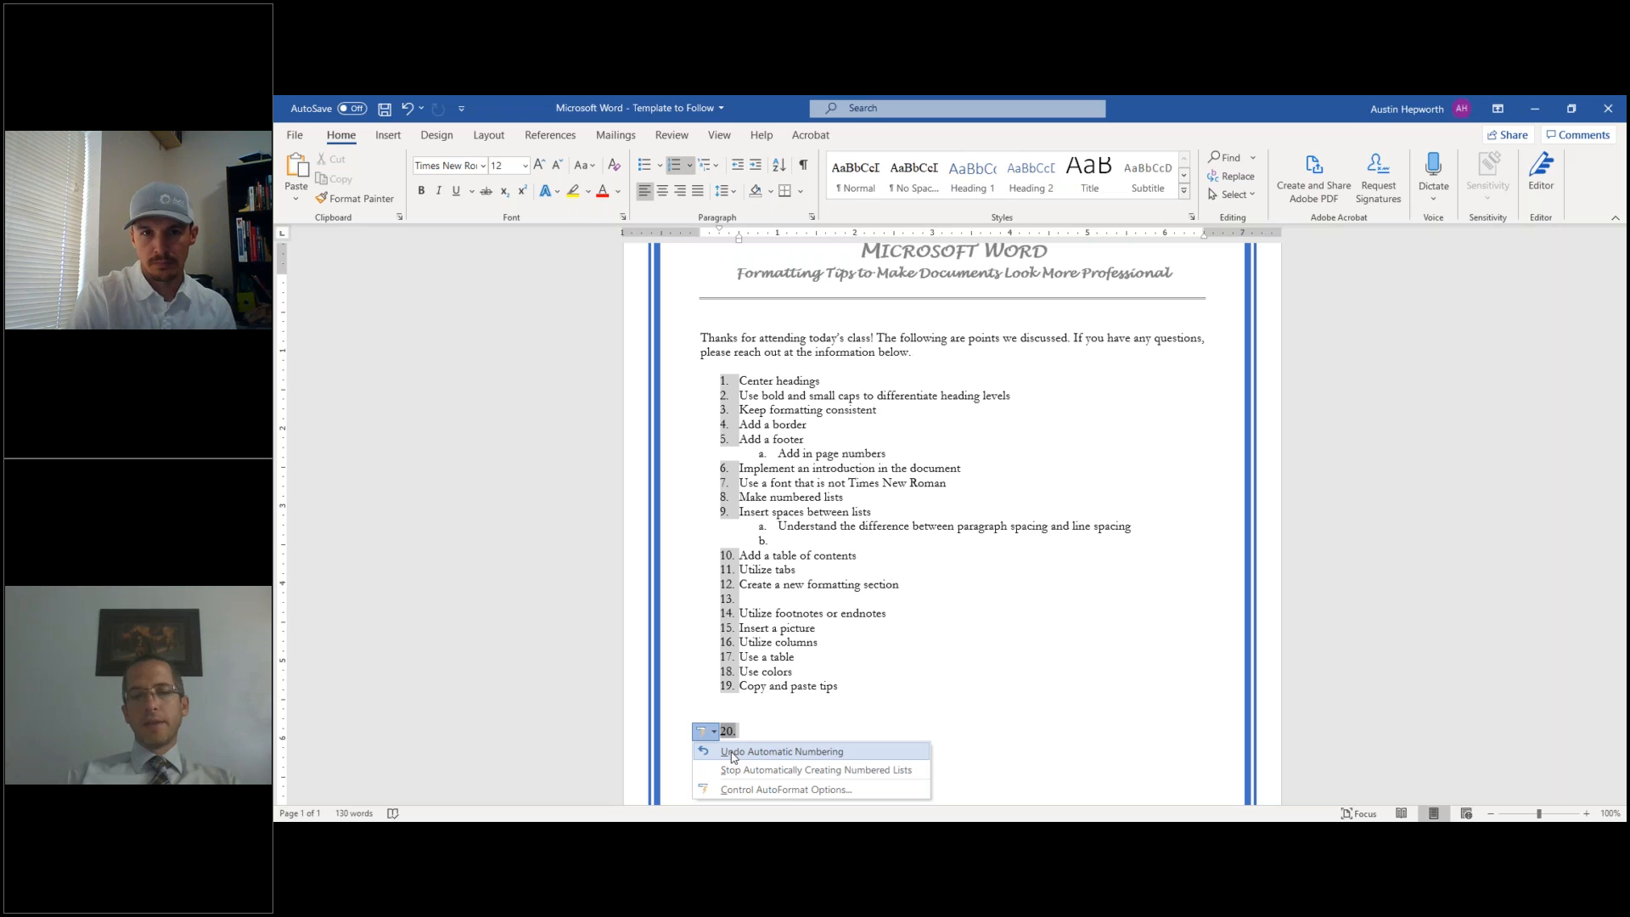
click(734, 753)
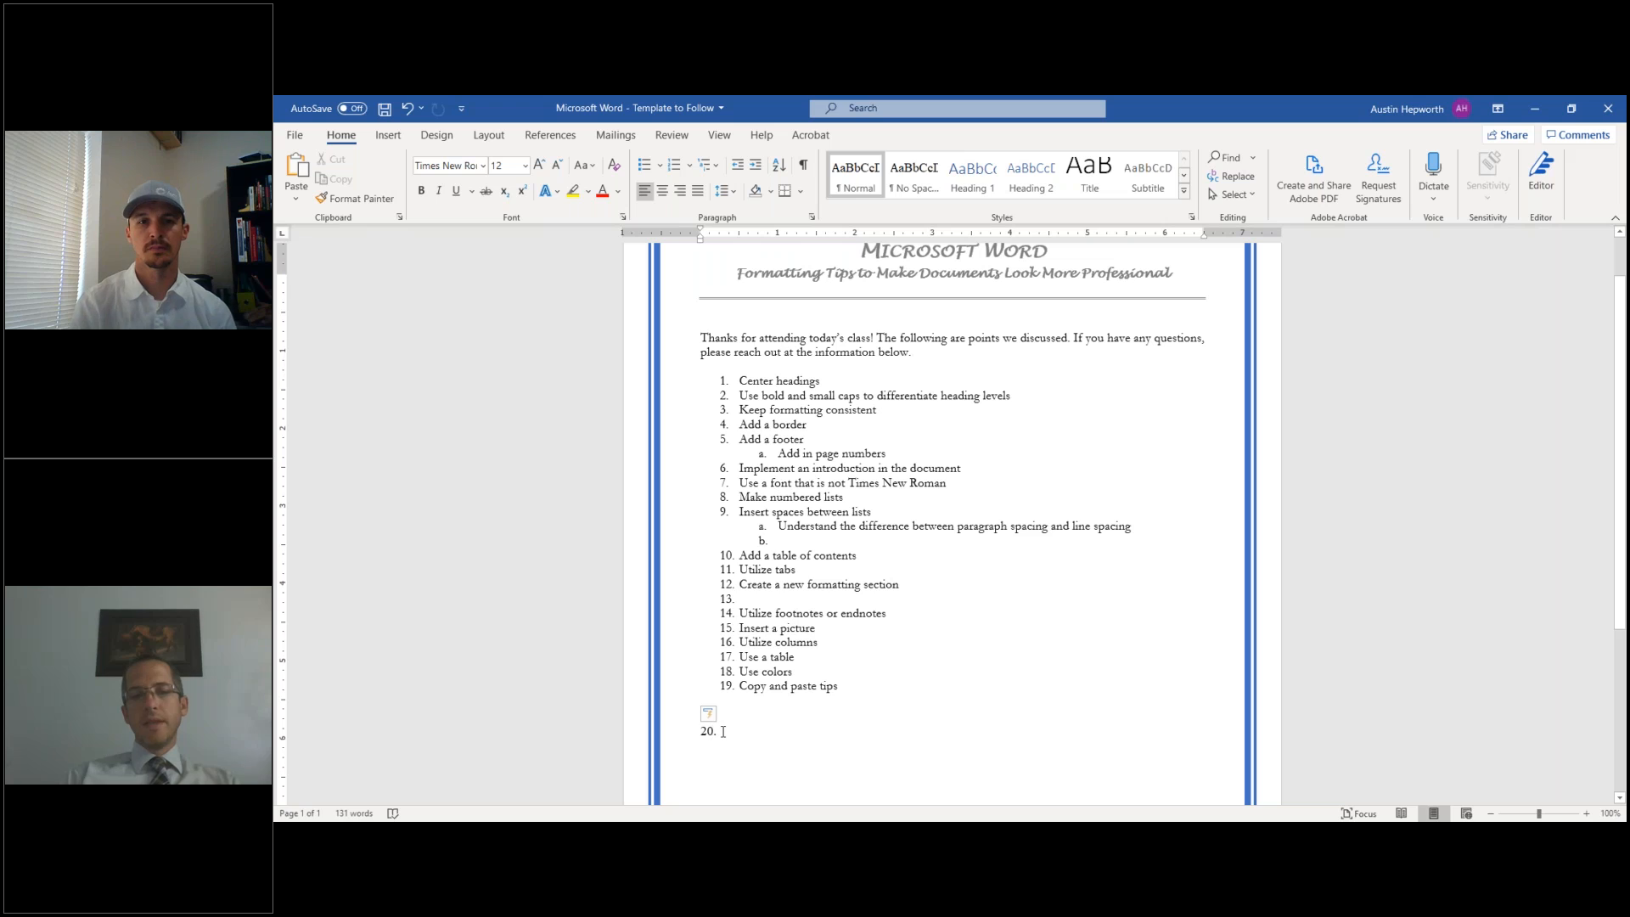
- Remove the empty 'b.' sub-item under item 9
key(Left)
key(Left)
key(Left)
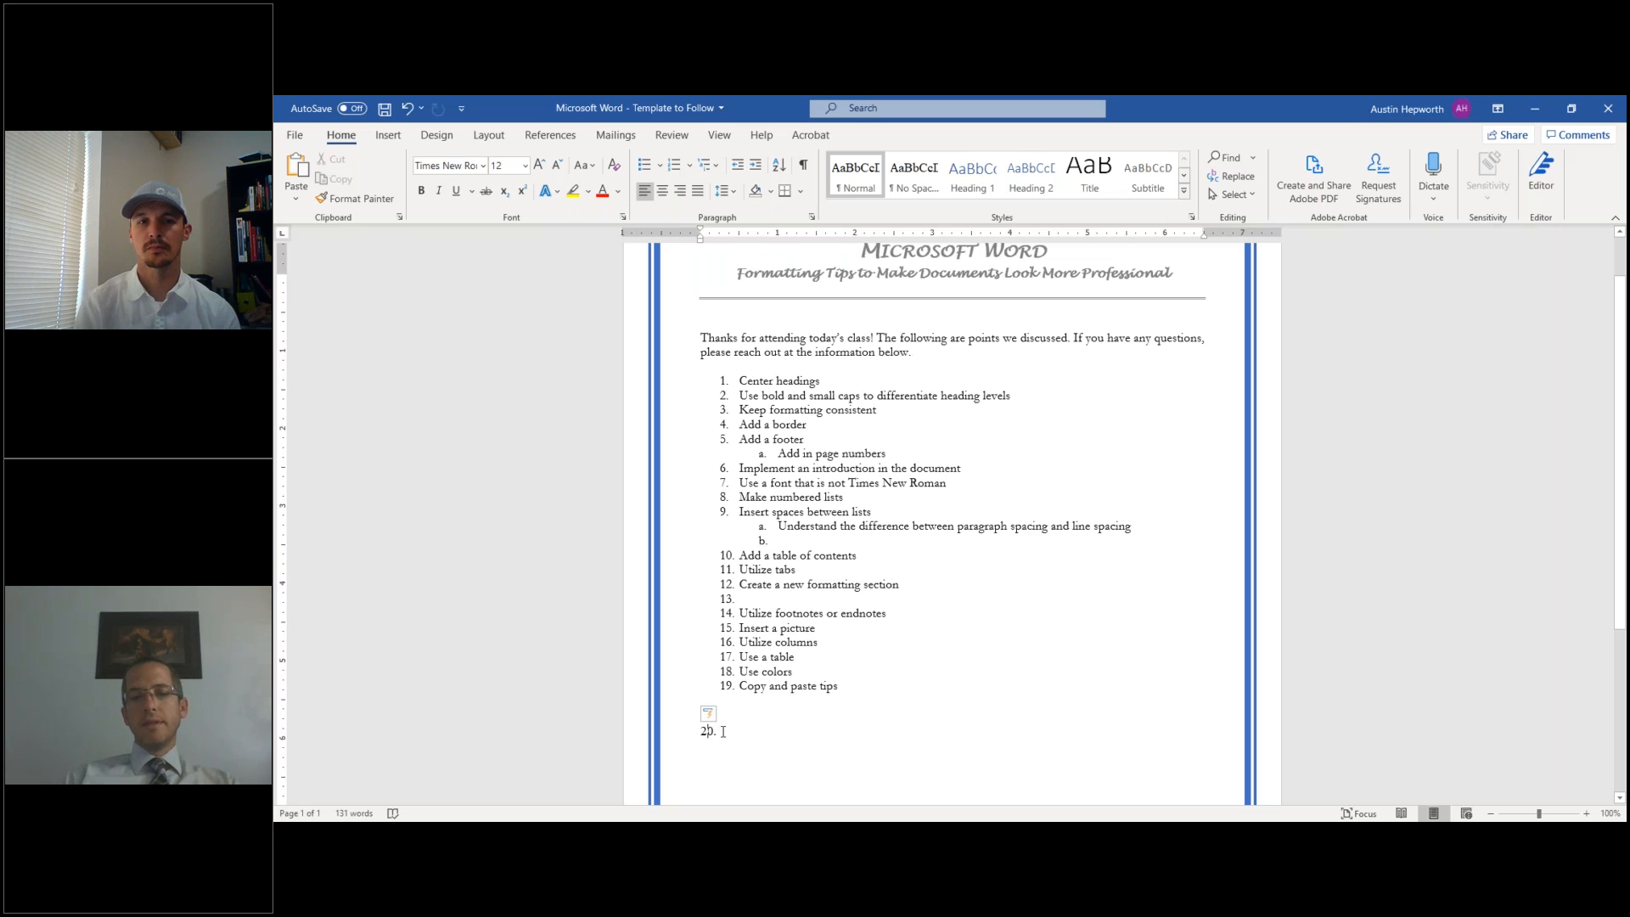
key(Up)
key(Up)
key(Left)
key(Up)
key(Up)
key(Up)
key(Up)
key(Up)
key(Left)
key(Up)
key(Up)
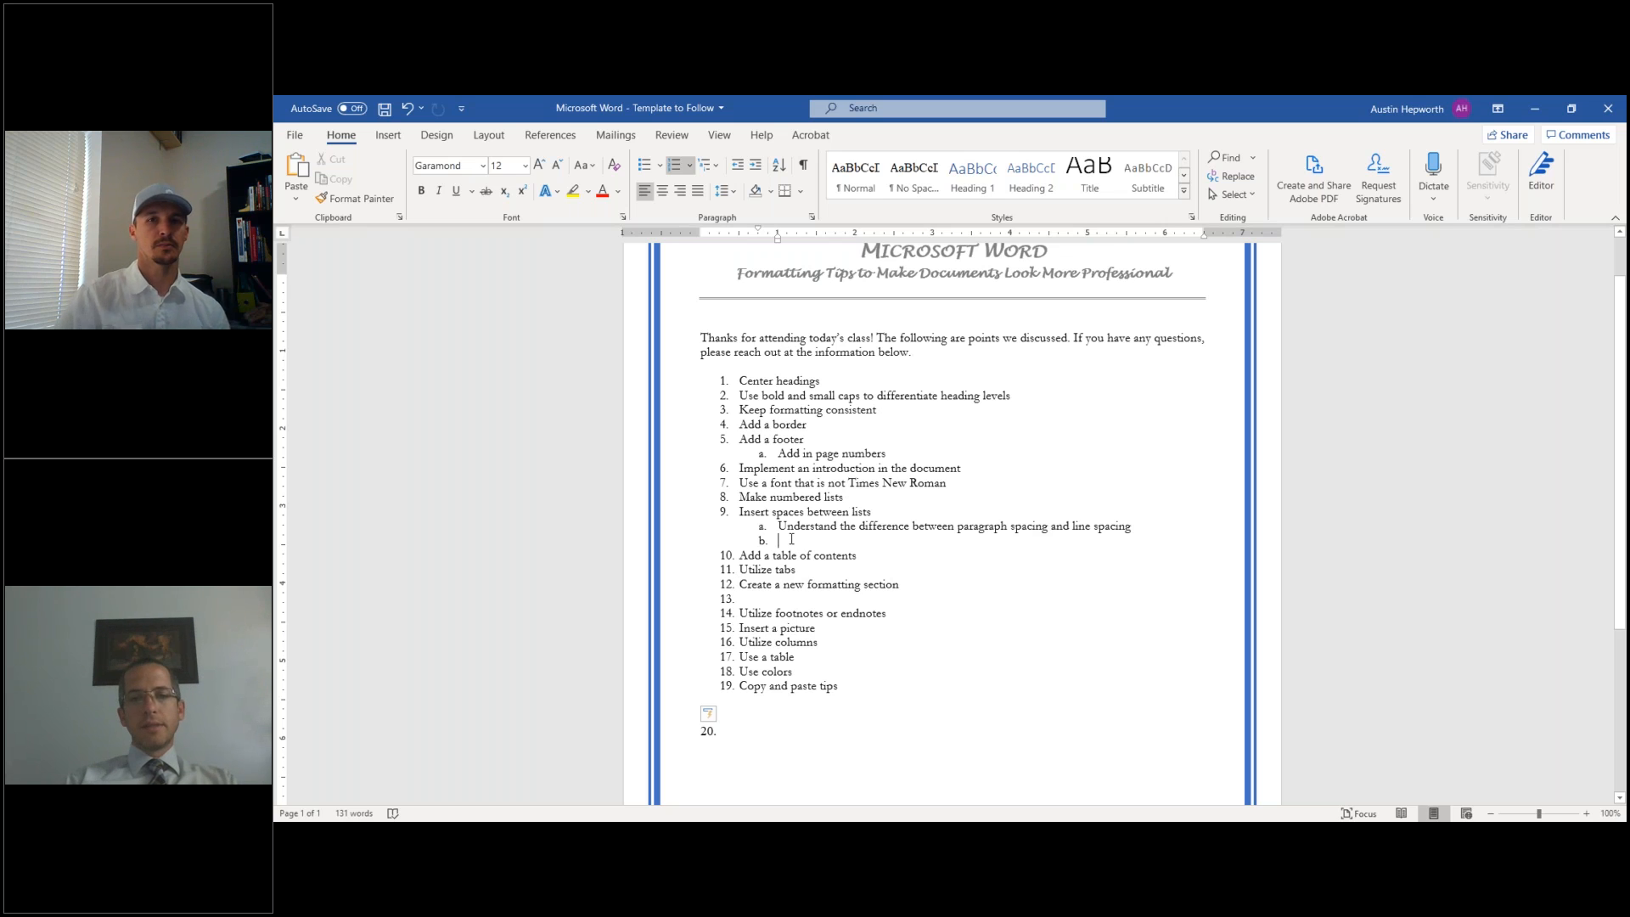
key(BackSpace)
key(BackSpace)
key(BackSpace)
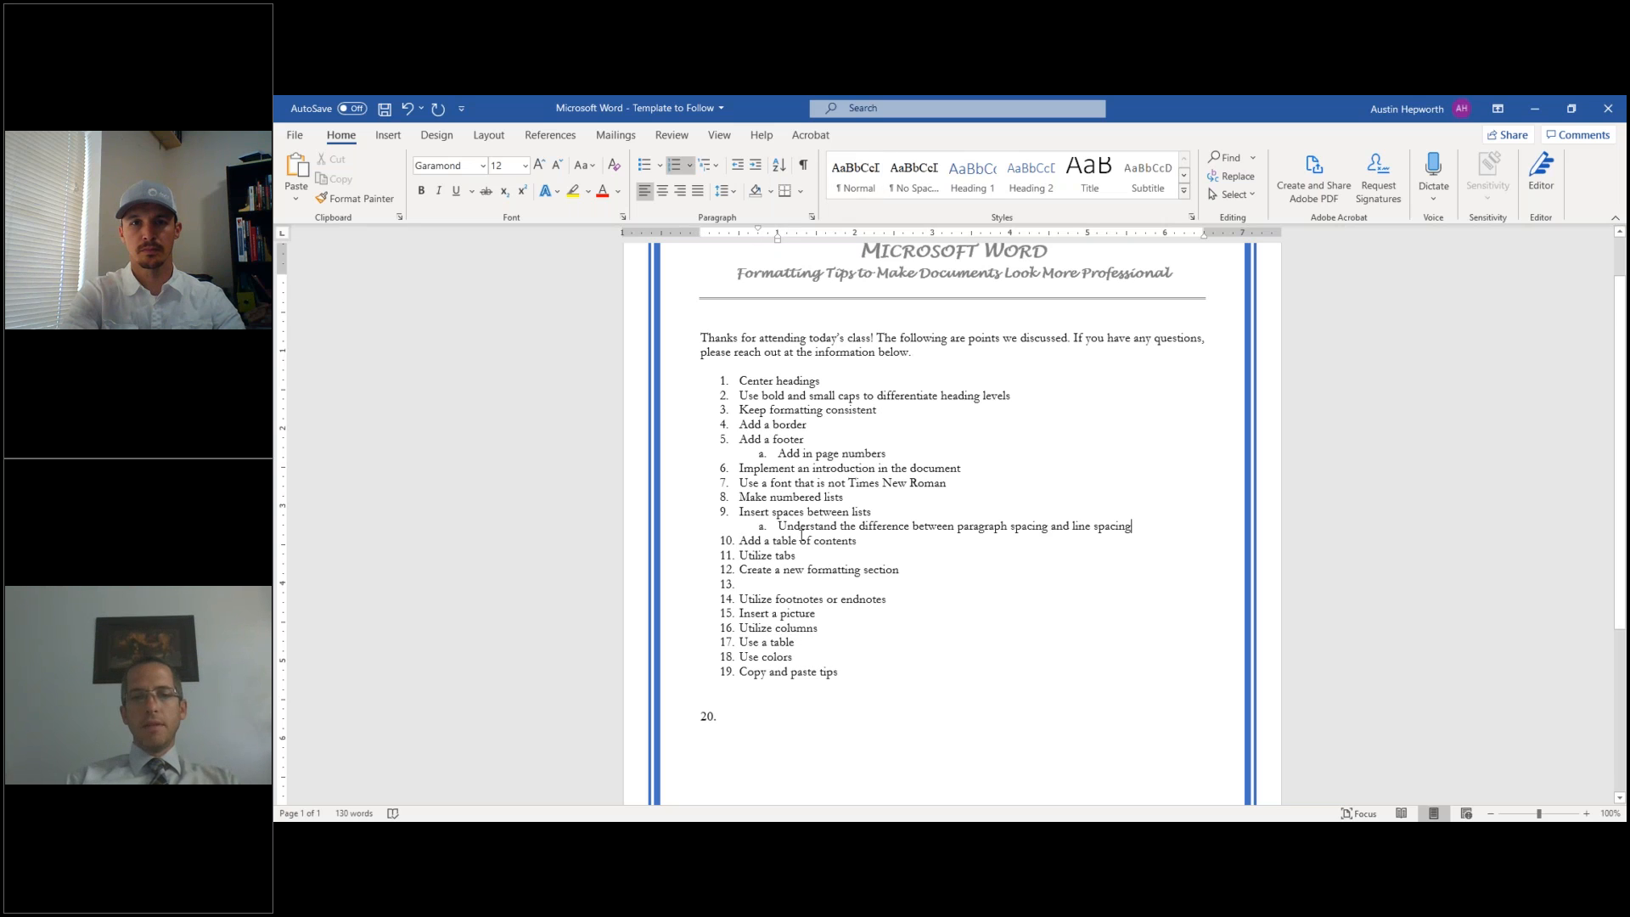
click(727, 381)
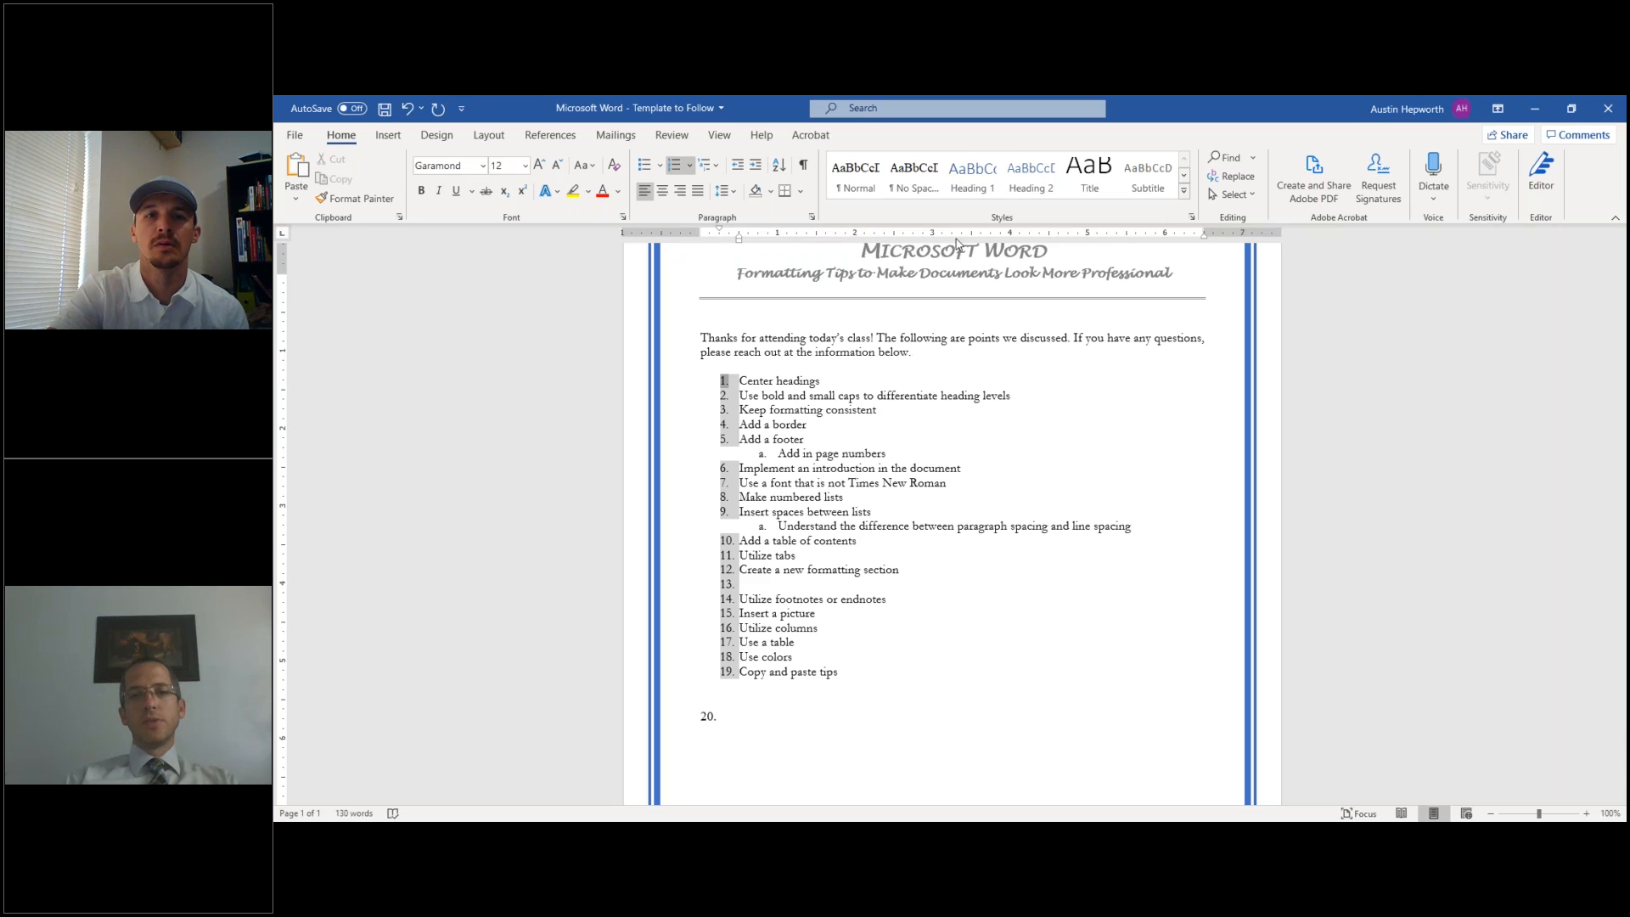
click(719, 142)
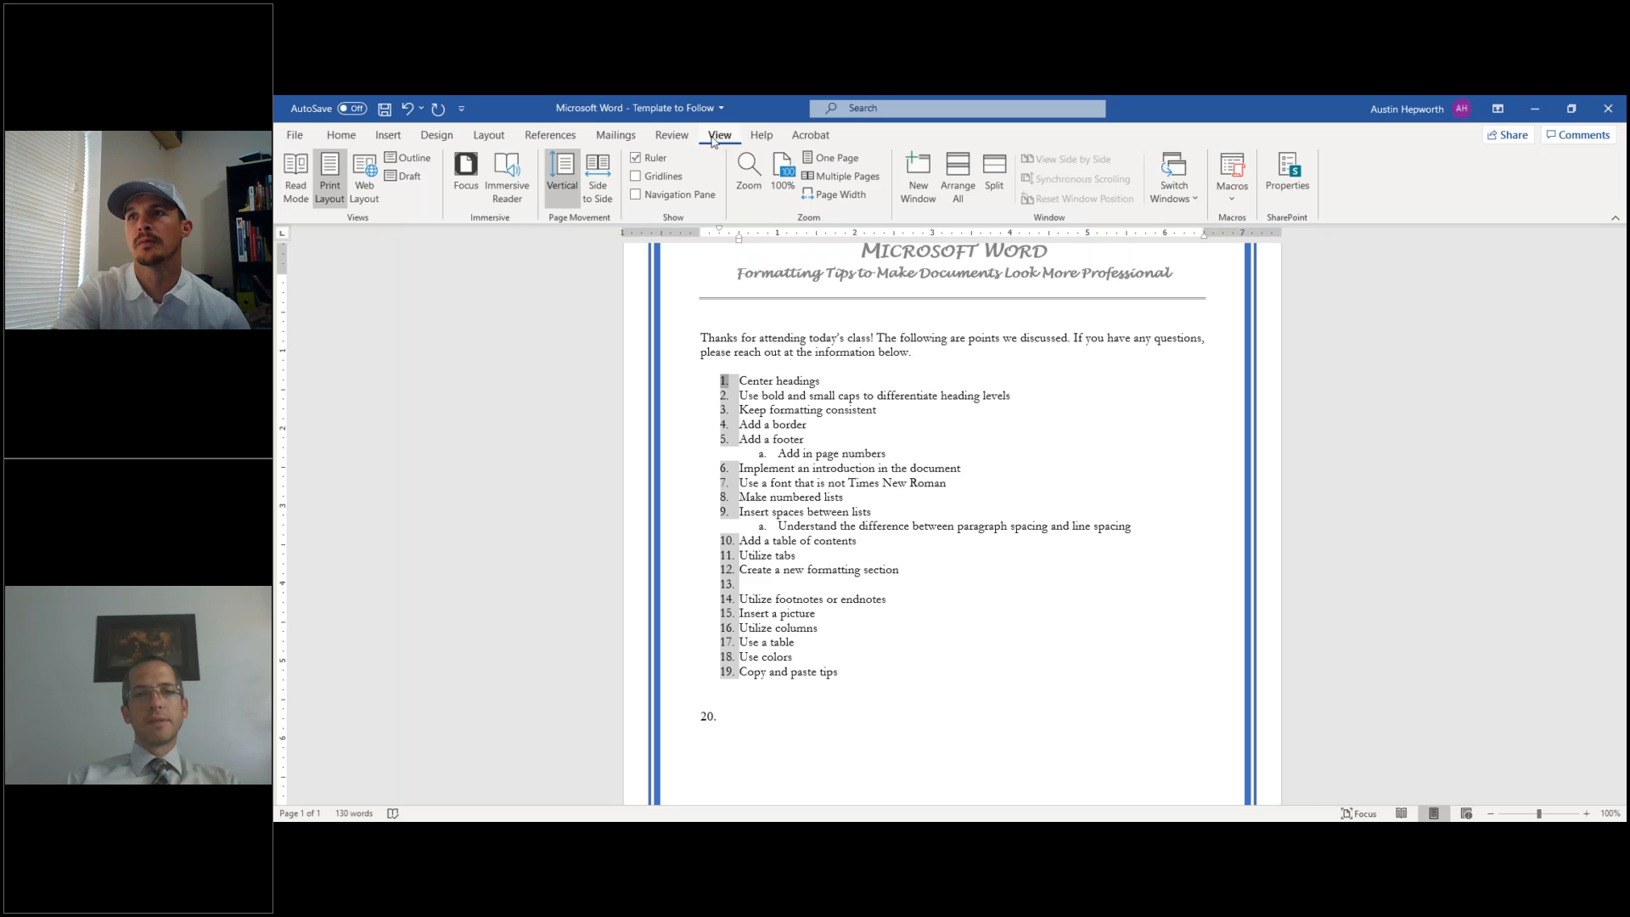
click(342, 136)
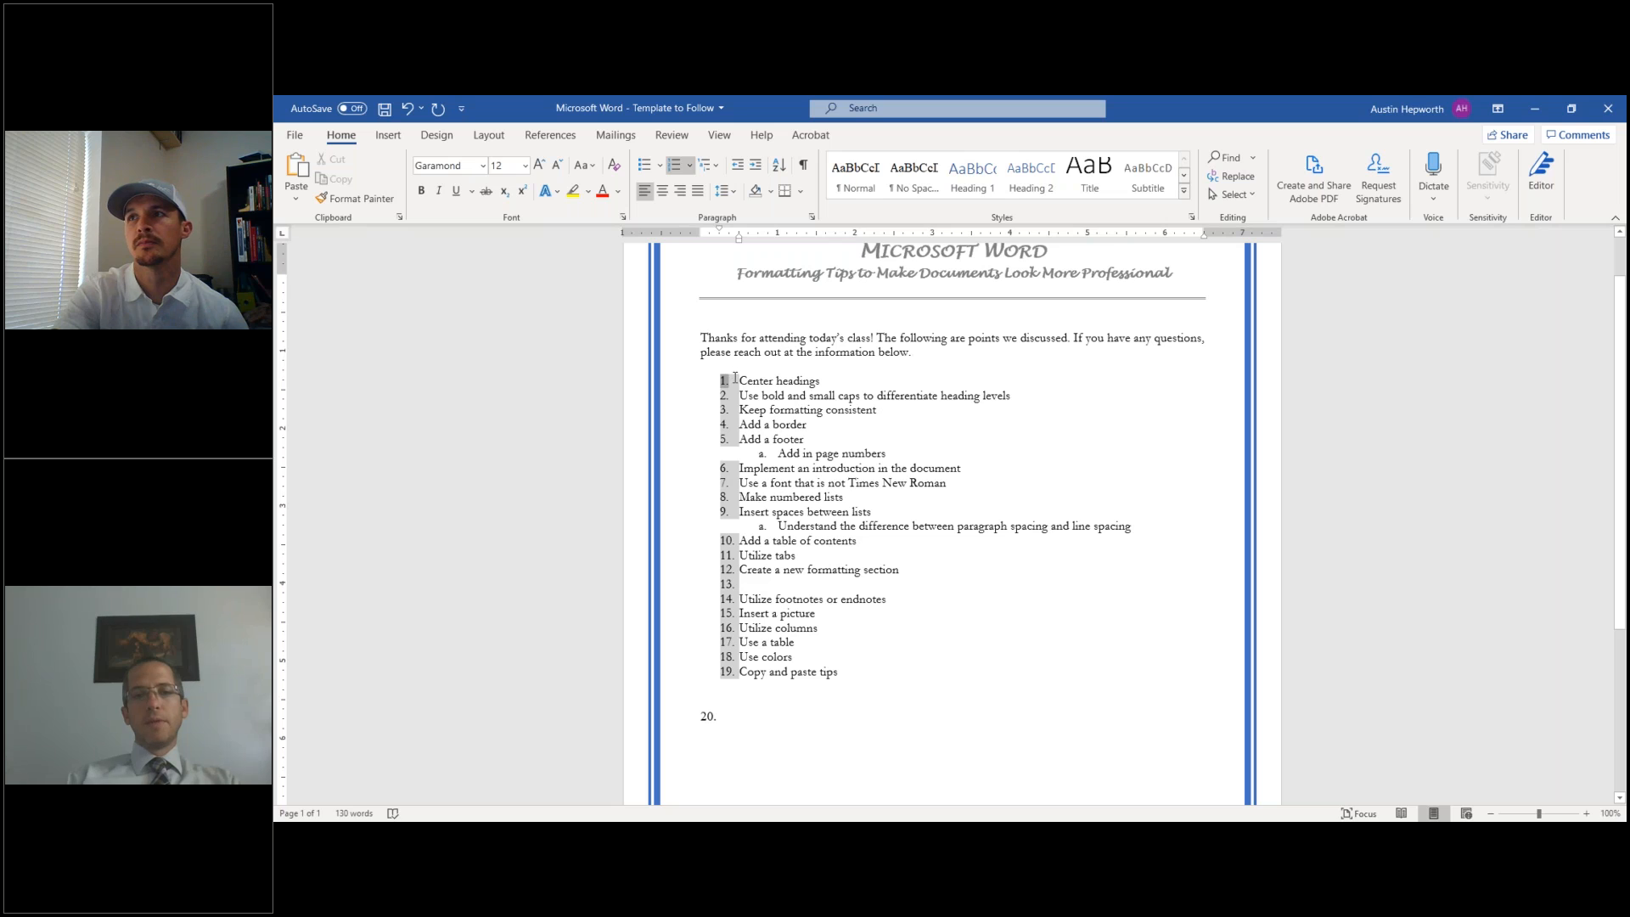
- Indent the whole numbered list further right using the ruler
mouse_move(735, 380)
mouse_down()
mouse_move(879, 411)
mouse_move(772, 571)
mouse_move(844, 673)
mouse_up()
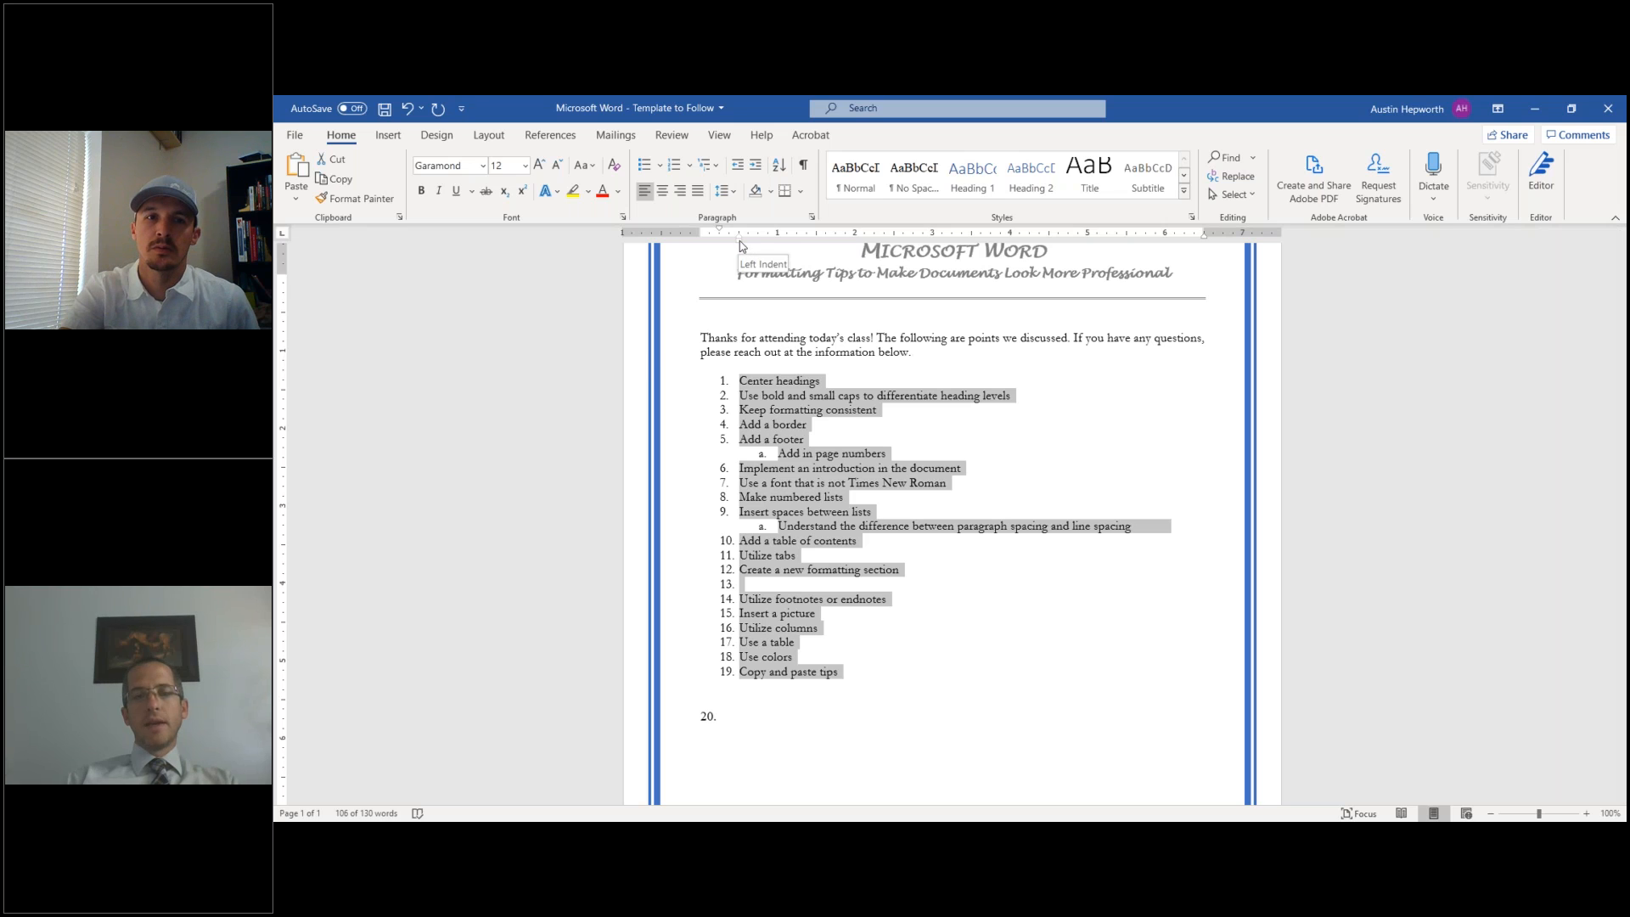
drag(739, 245, 720, 243)
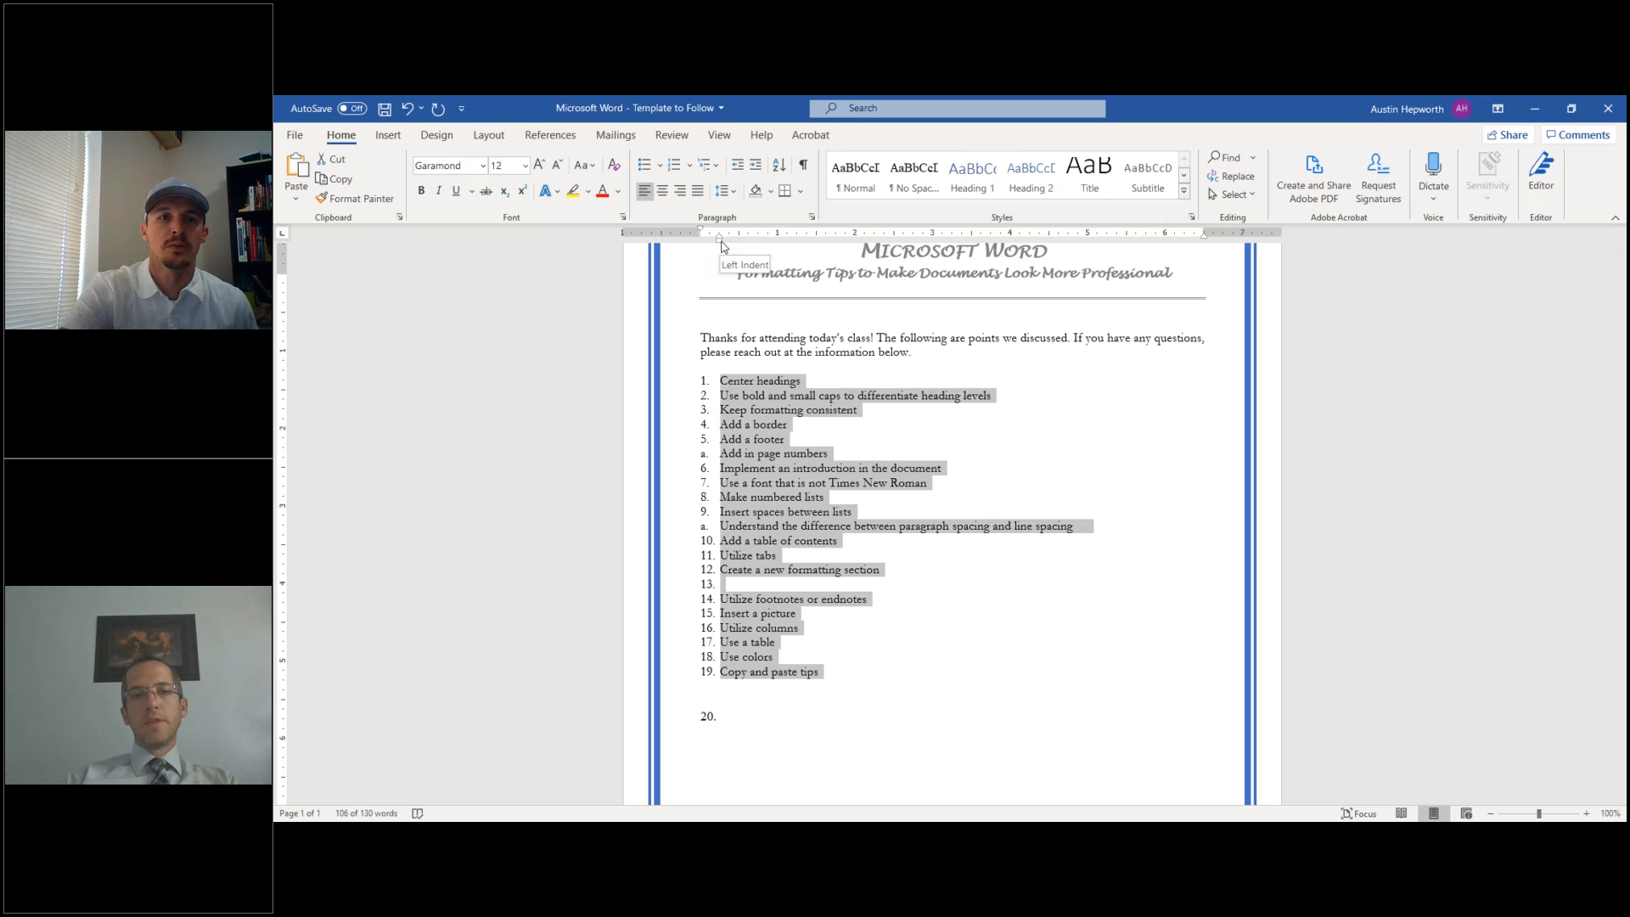
drag(722, 245, 780, 246)
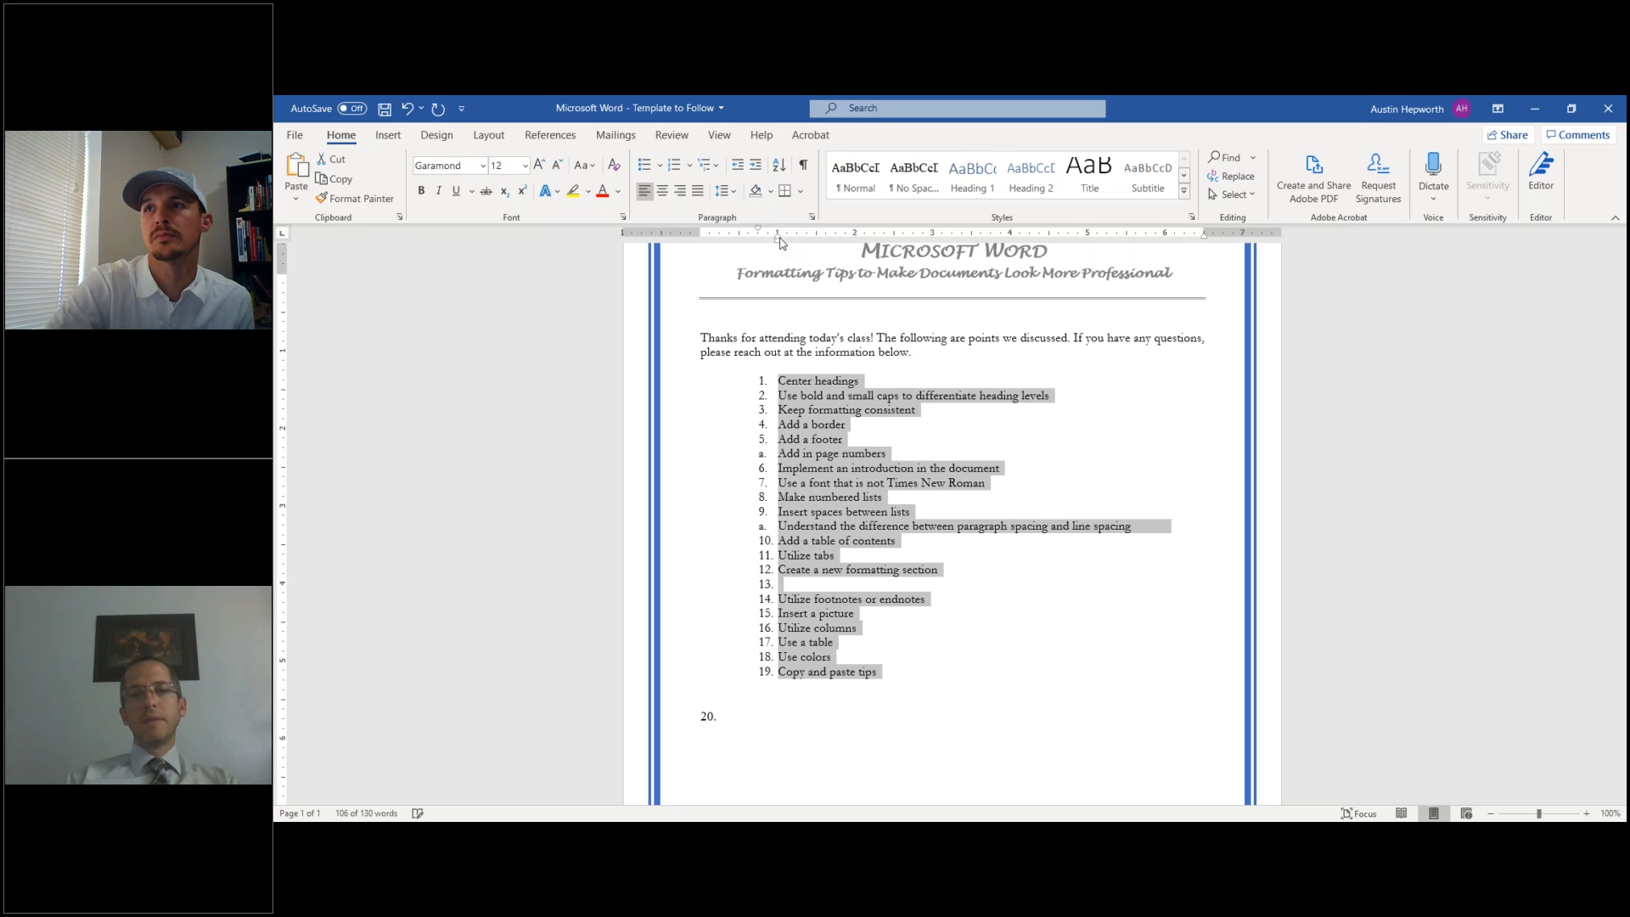
mouse_move(777, 239)
mouse_down()
mouse_move(810, 244)
mouse_move(778, 246)
mouse_up()
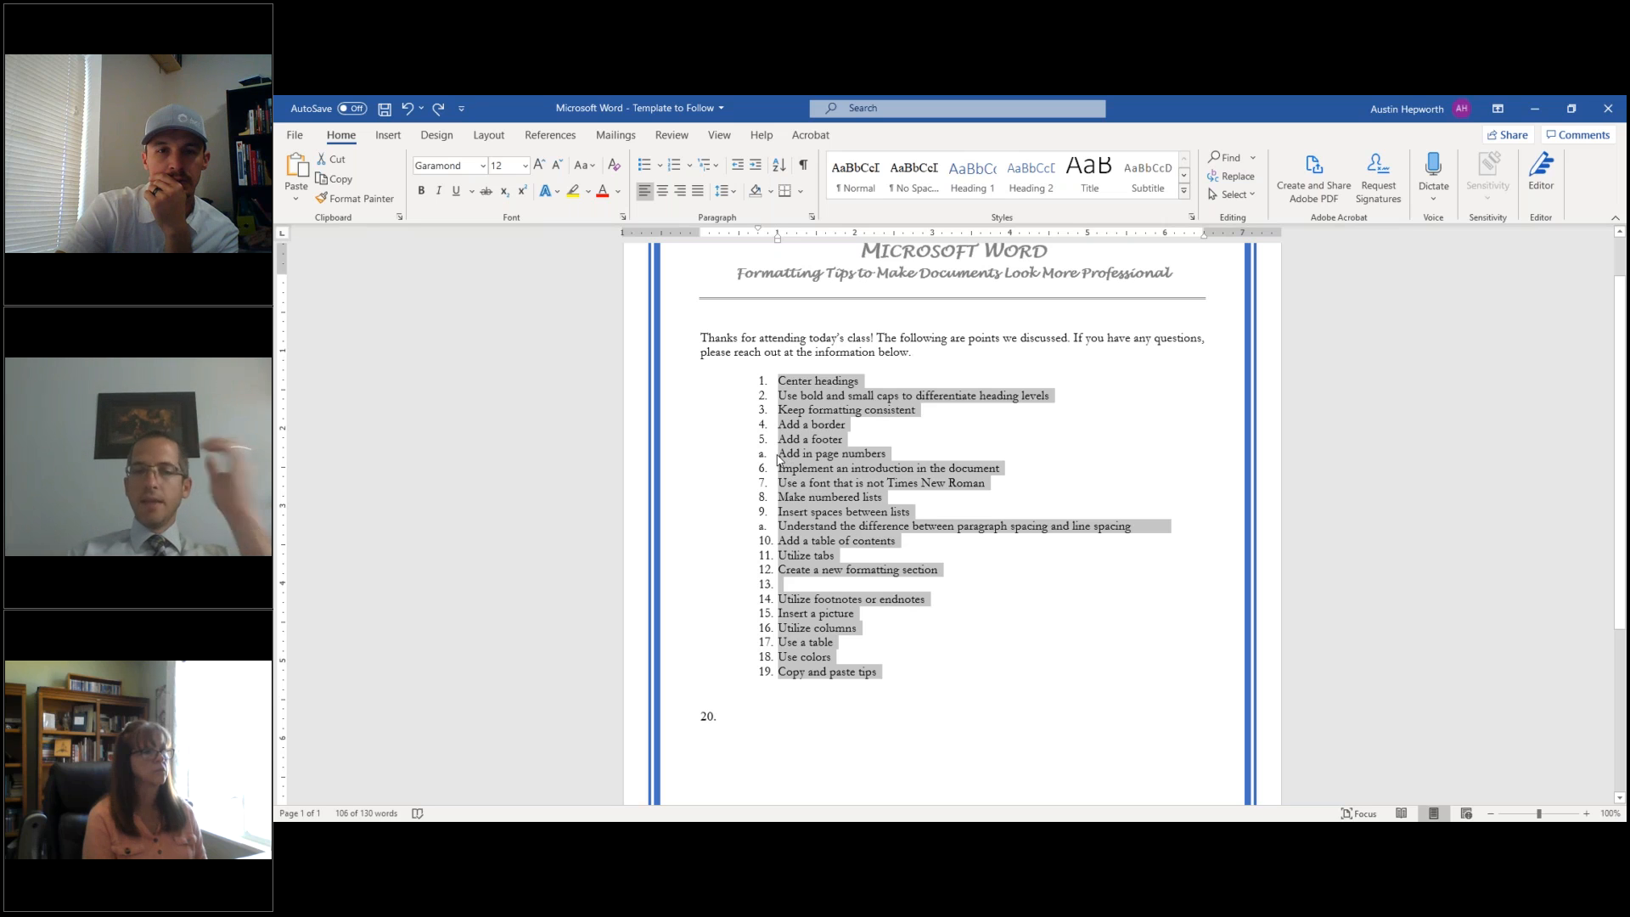
- Nest 'Add in page numbers' under item 5 and the 'Understand the difference' sub-item under item 9
click(779, 459)
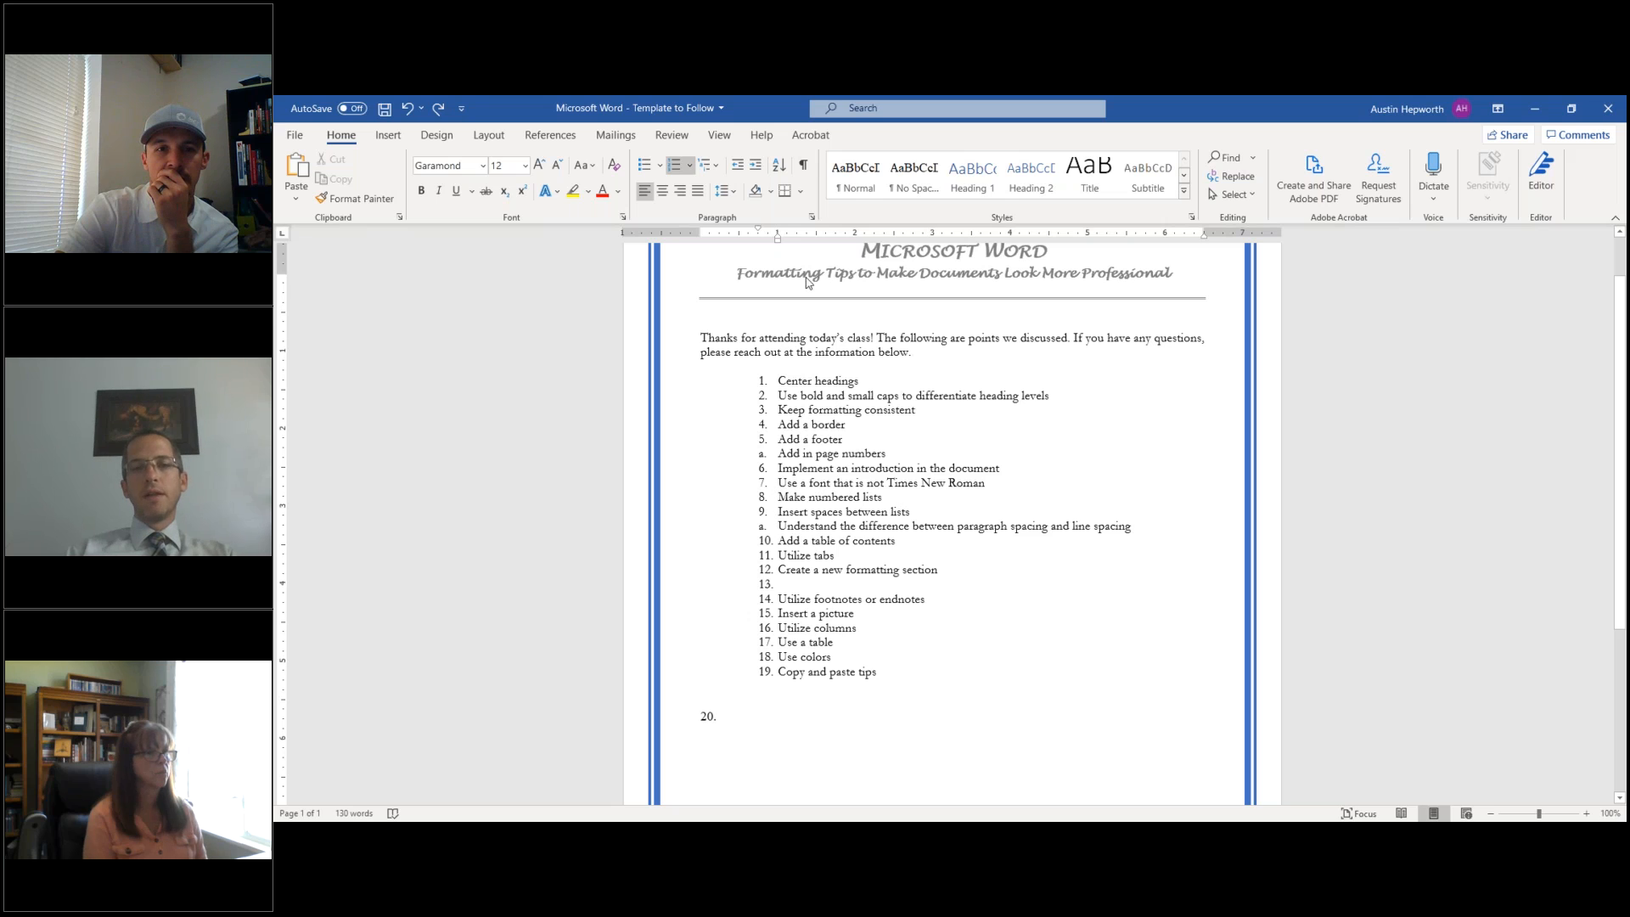
drag(778, 242, 801, 244)
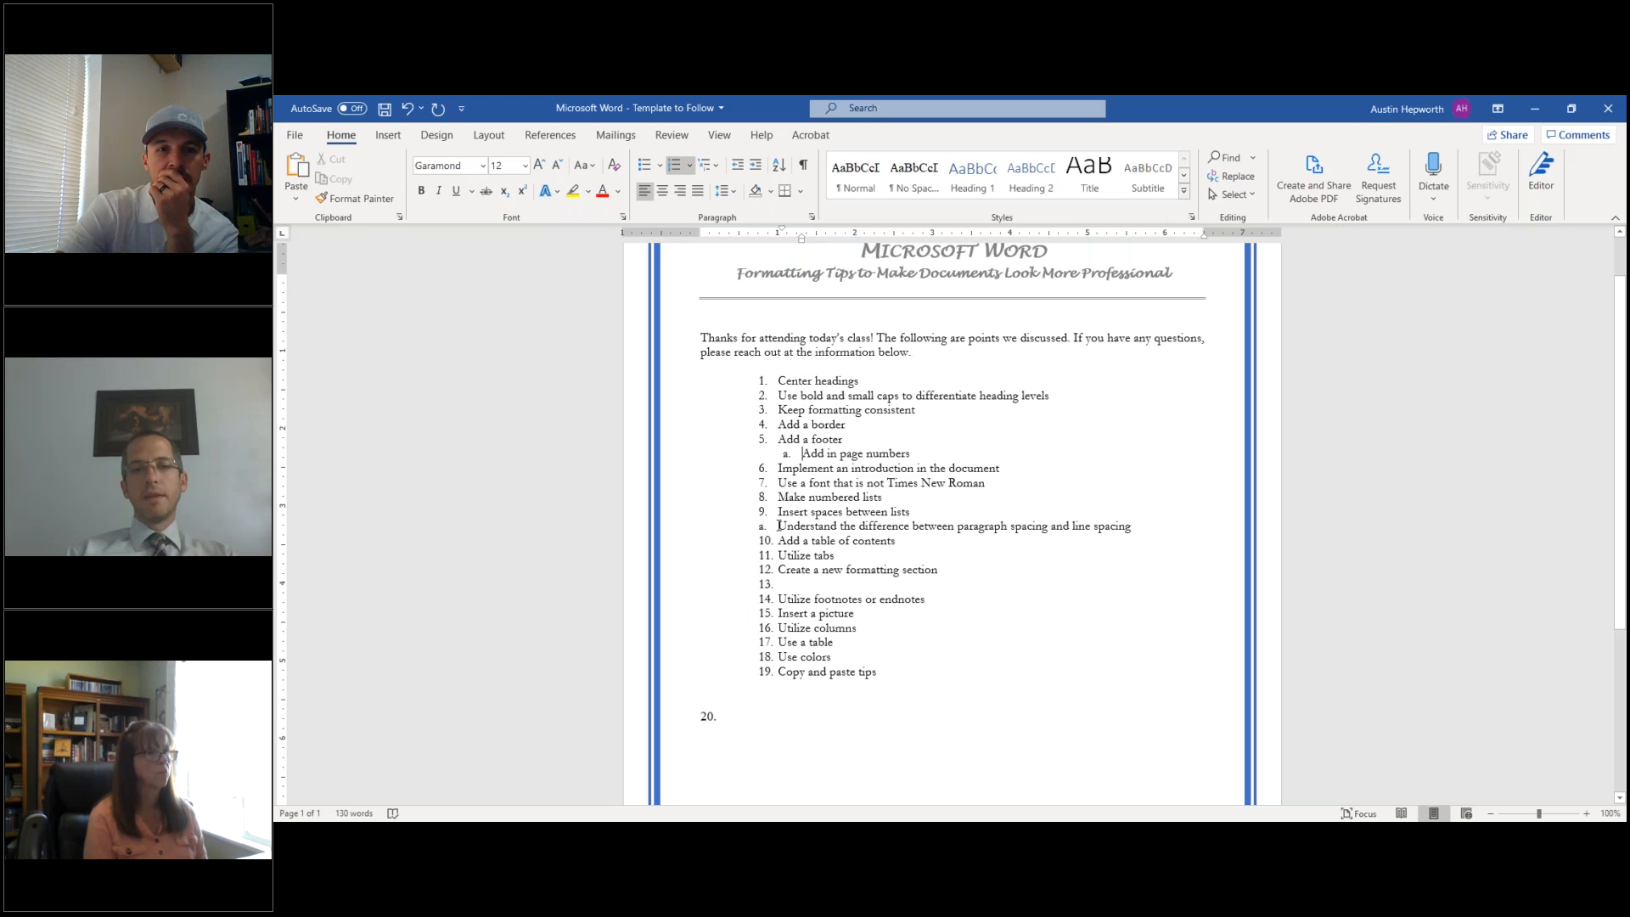
drag(780, 244, 803, 247)
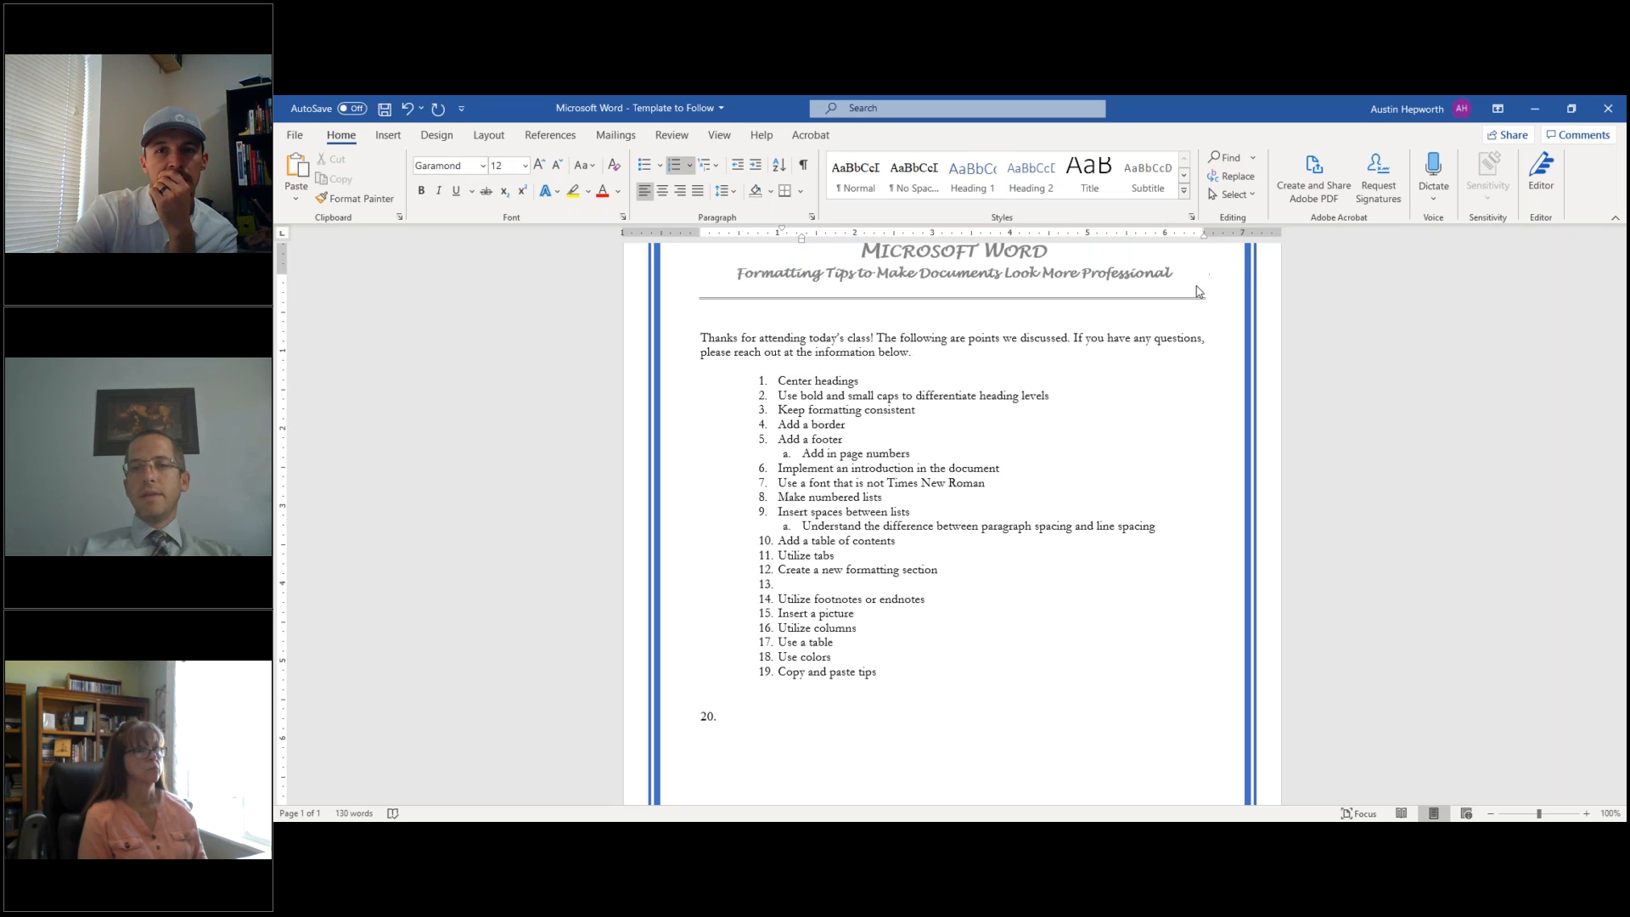
- Widen the intro's right edge, then add an unnumbered blank line after 'Utilize tabs' aligned with the list text
click(1167, 340)
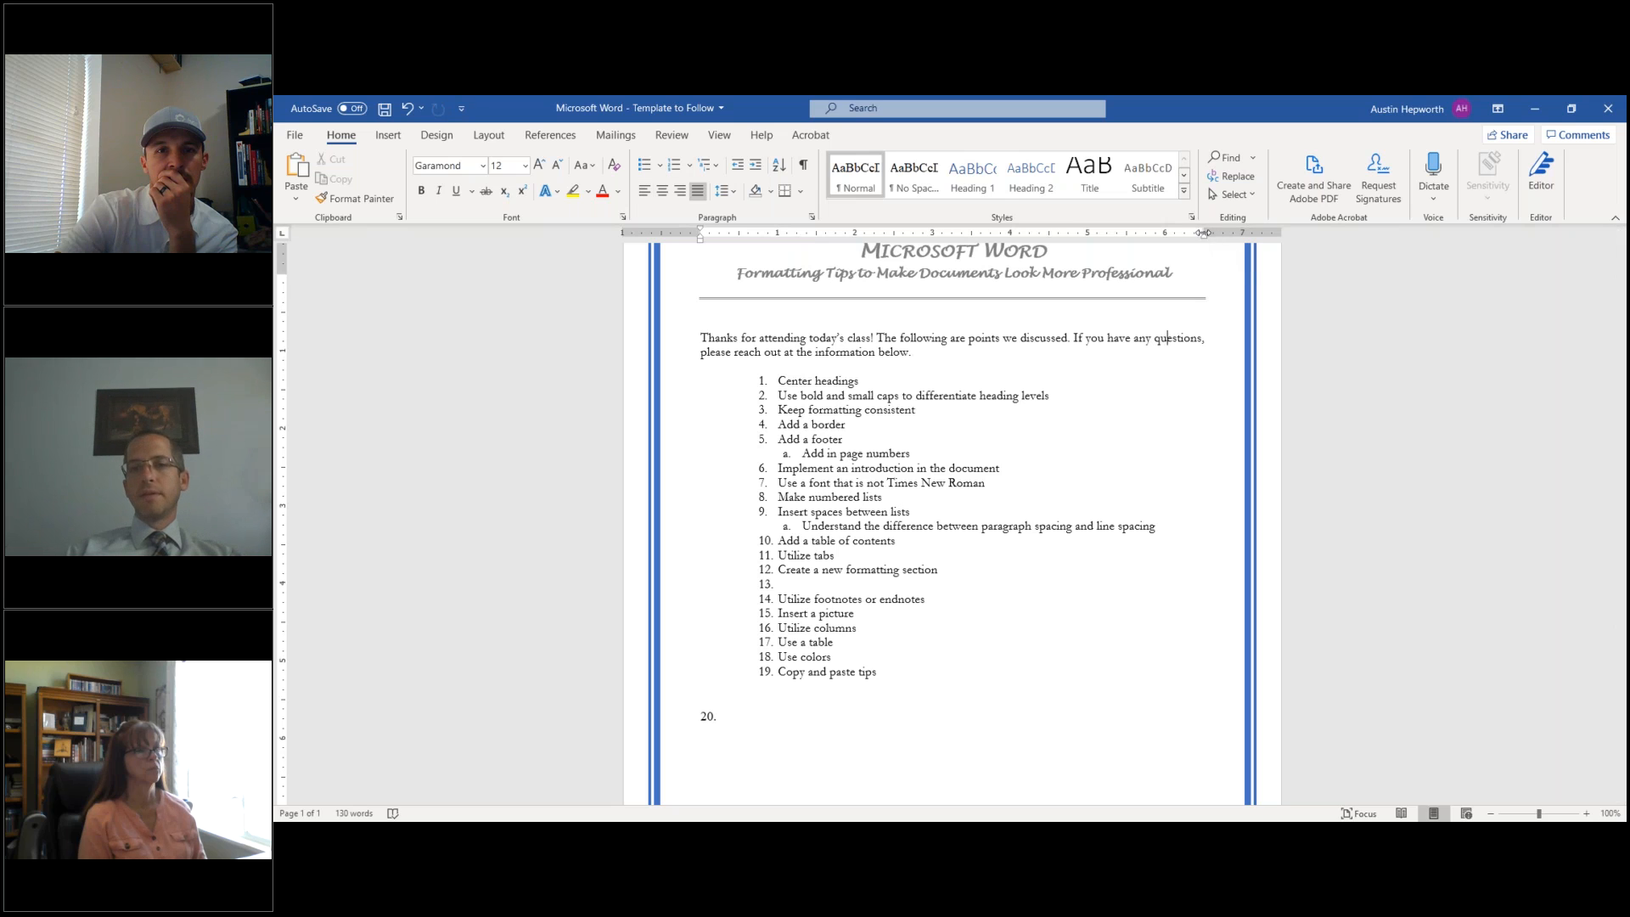
mouse_move(1205, 237)
mouse_down()
mouse_move(1232, 240)
mouse_move(1207, 241)
mouse_up()
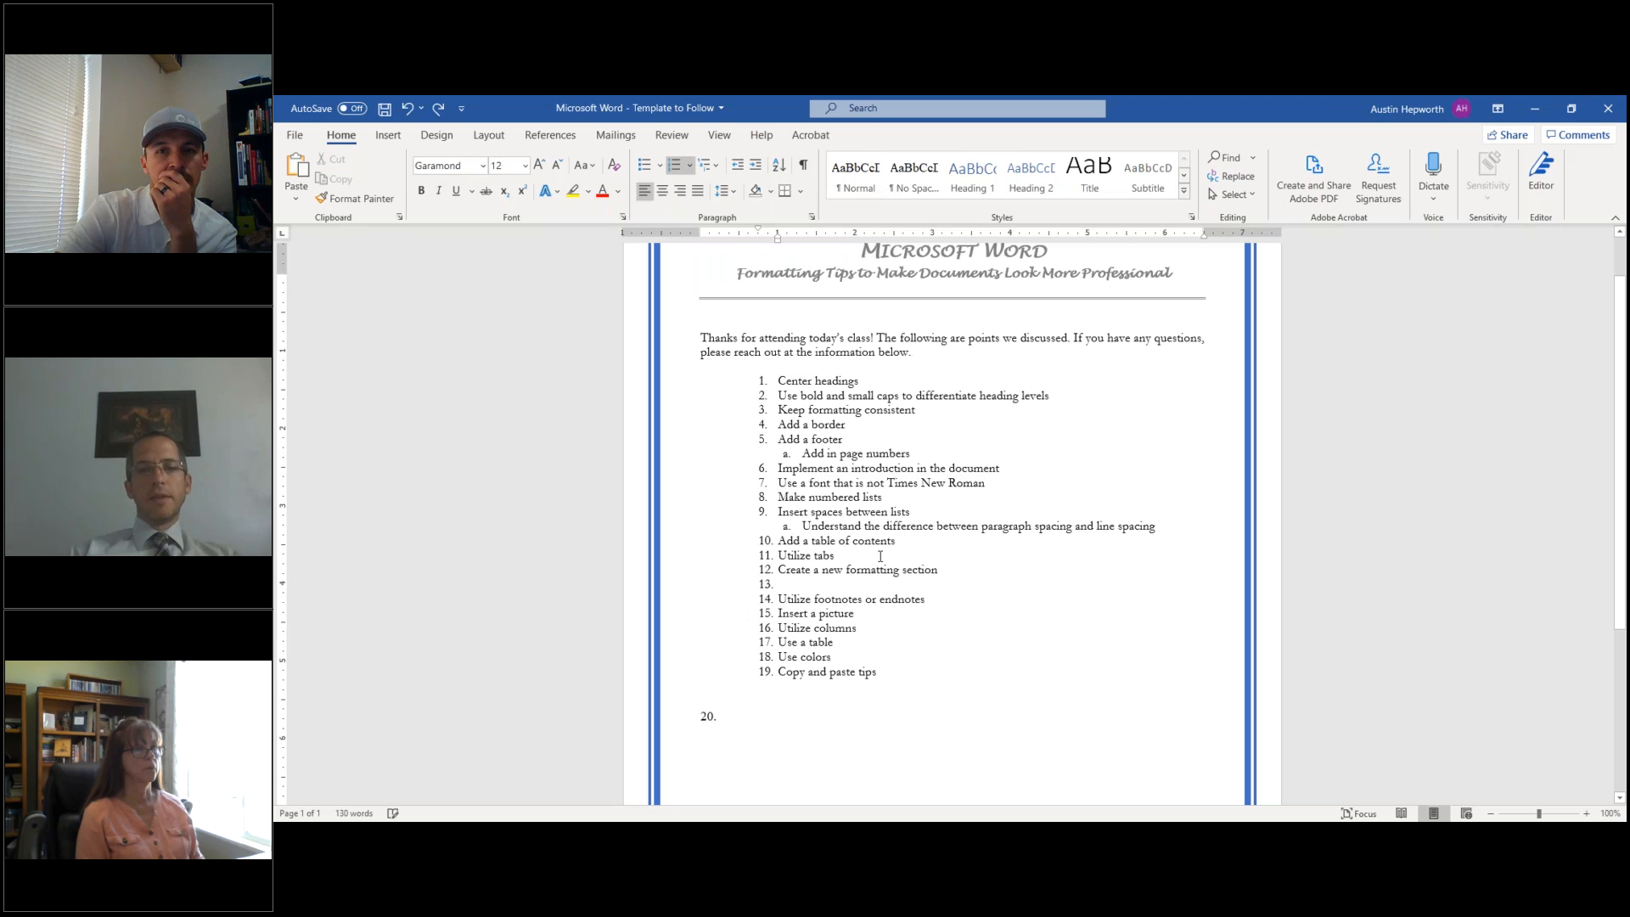
key(Return)
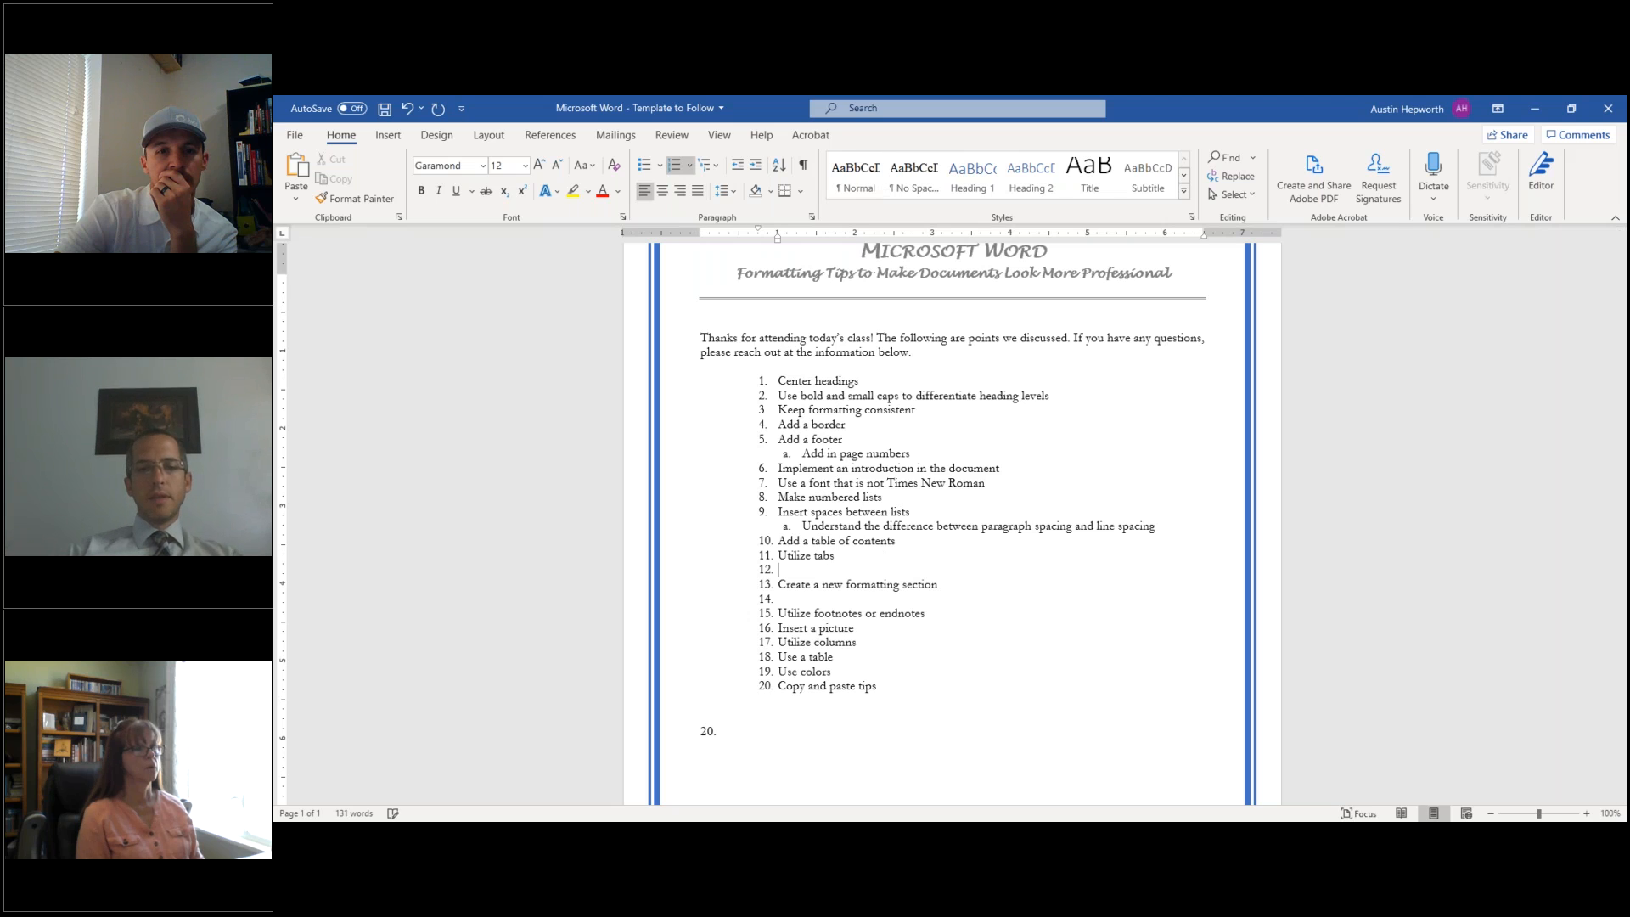
key(Return)
key(Return)
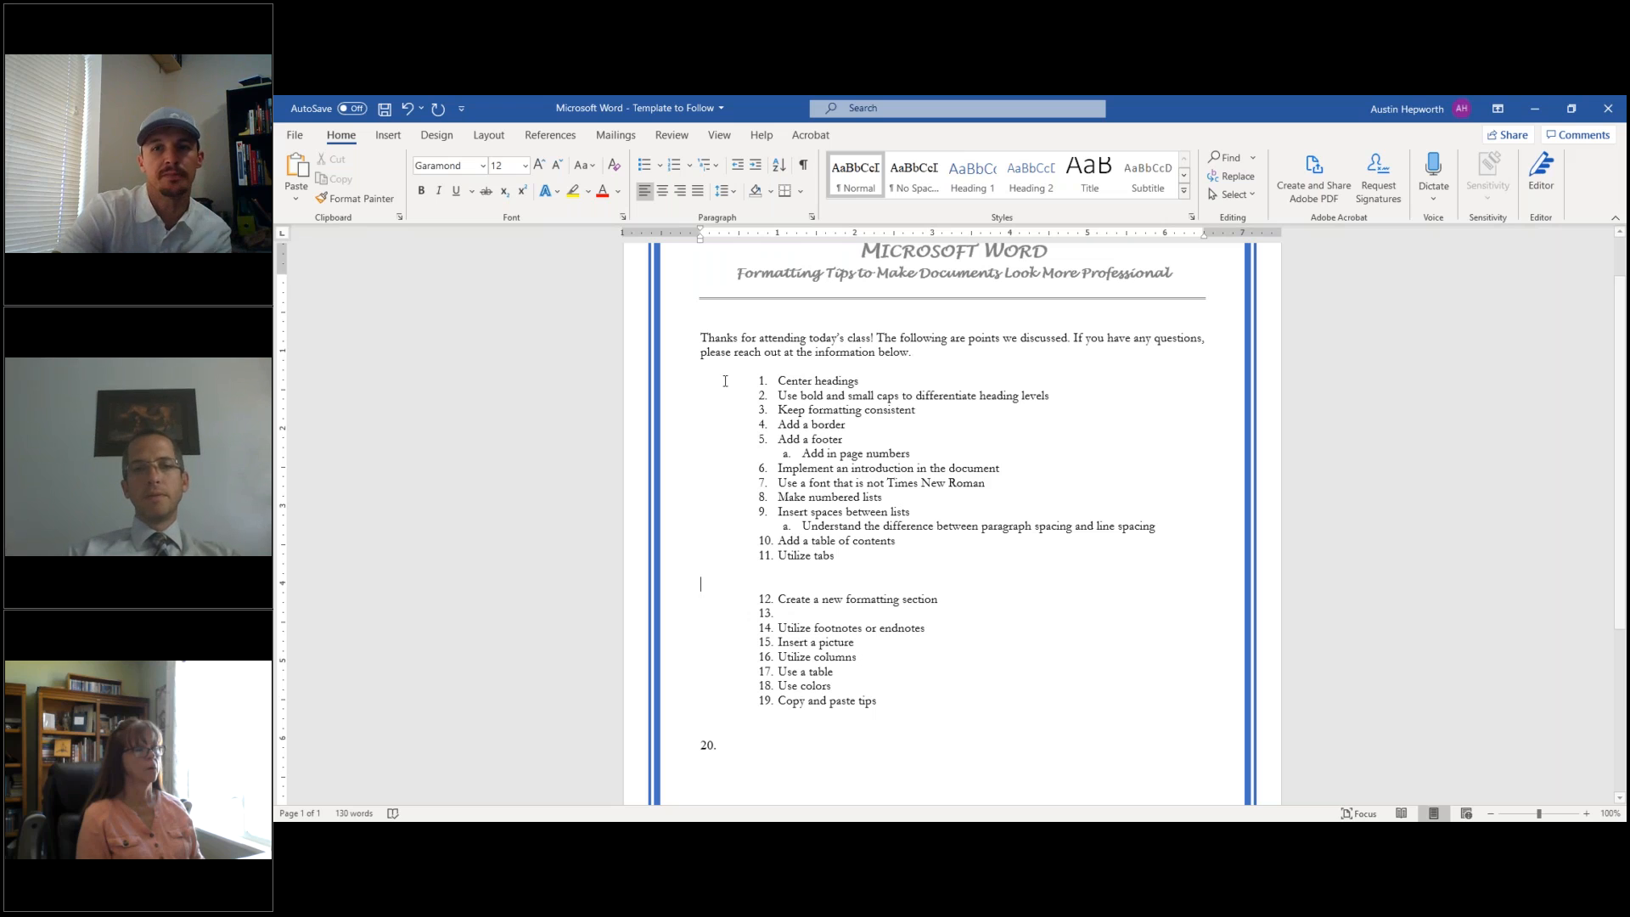
drag(701, 240, 780, 249)
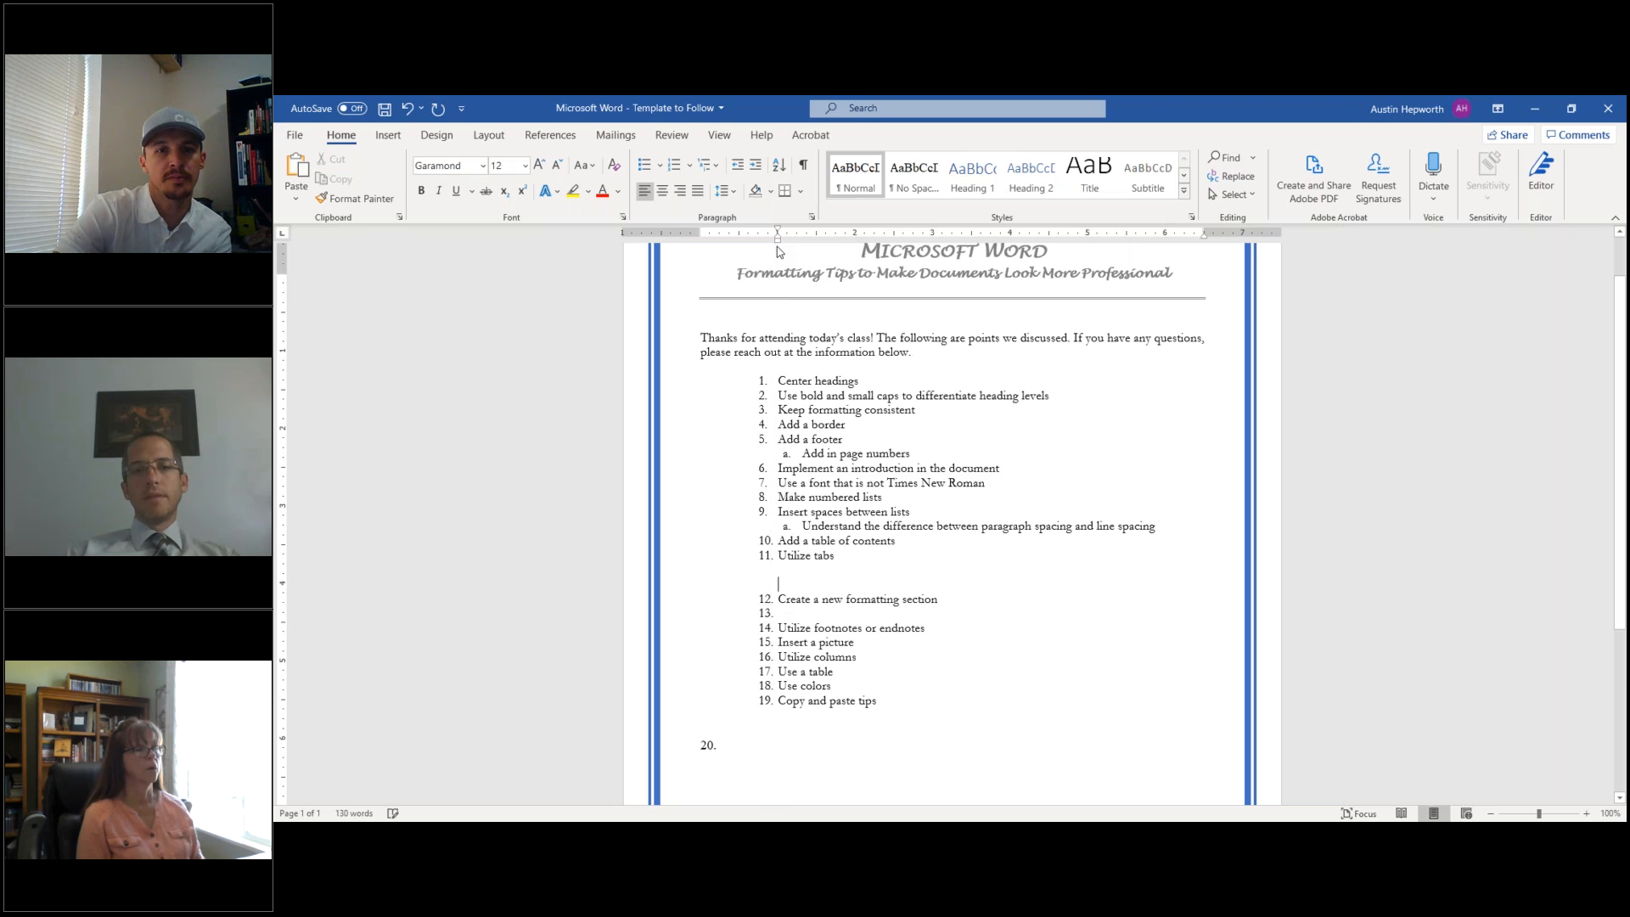
drag(1202, 242, 1126, 246)
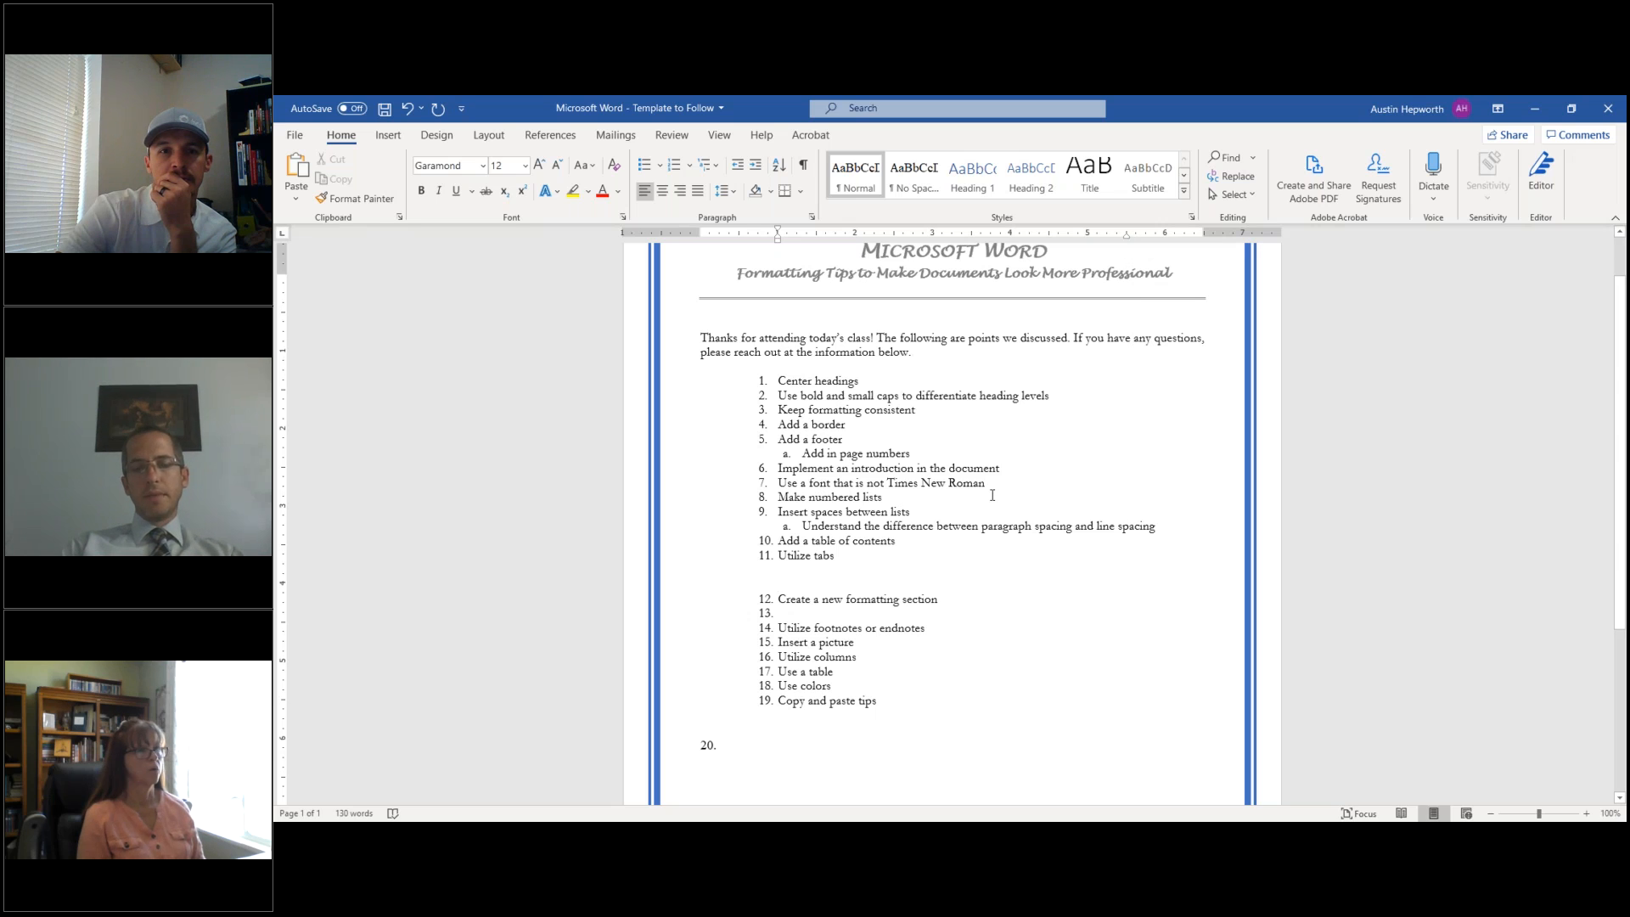
- Type the justified line: NASA's favorite saying is "One small step for man, one giant leap for mankind."
text(One)
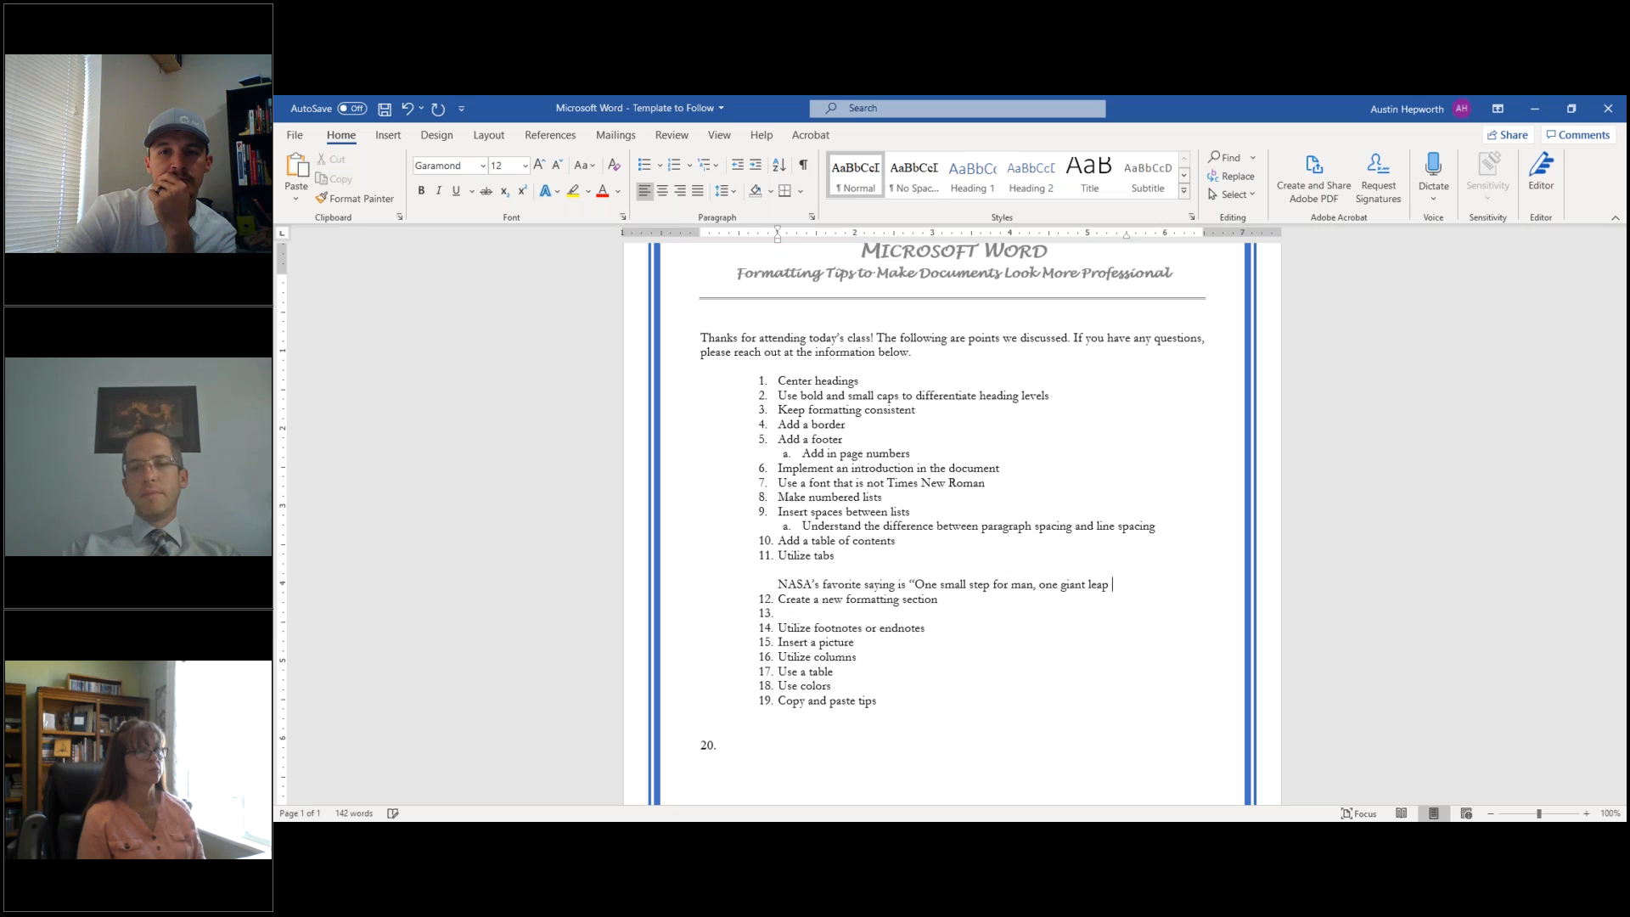
text(for man)
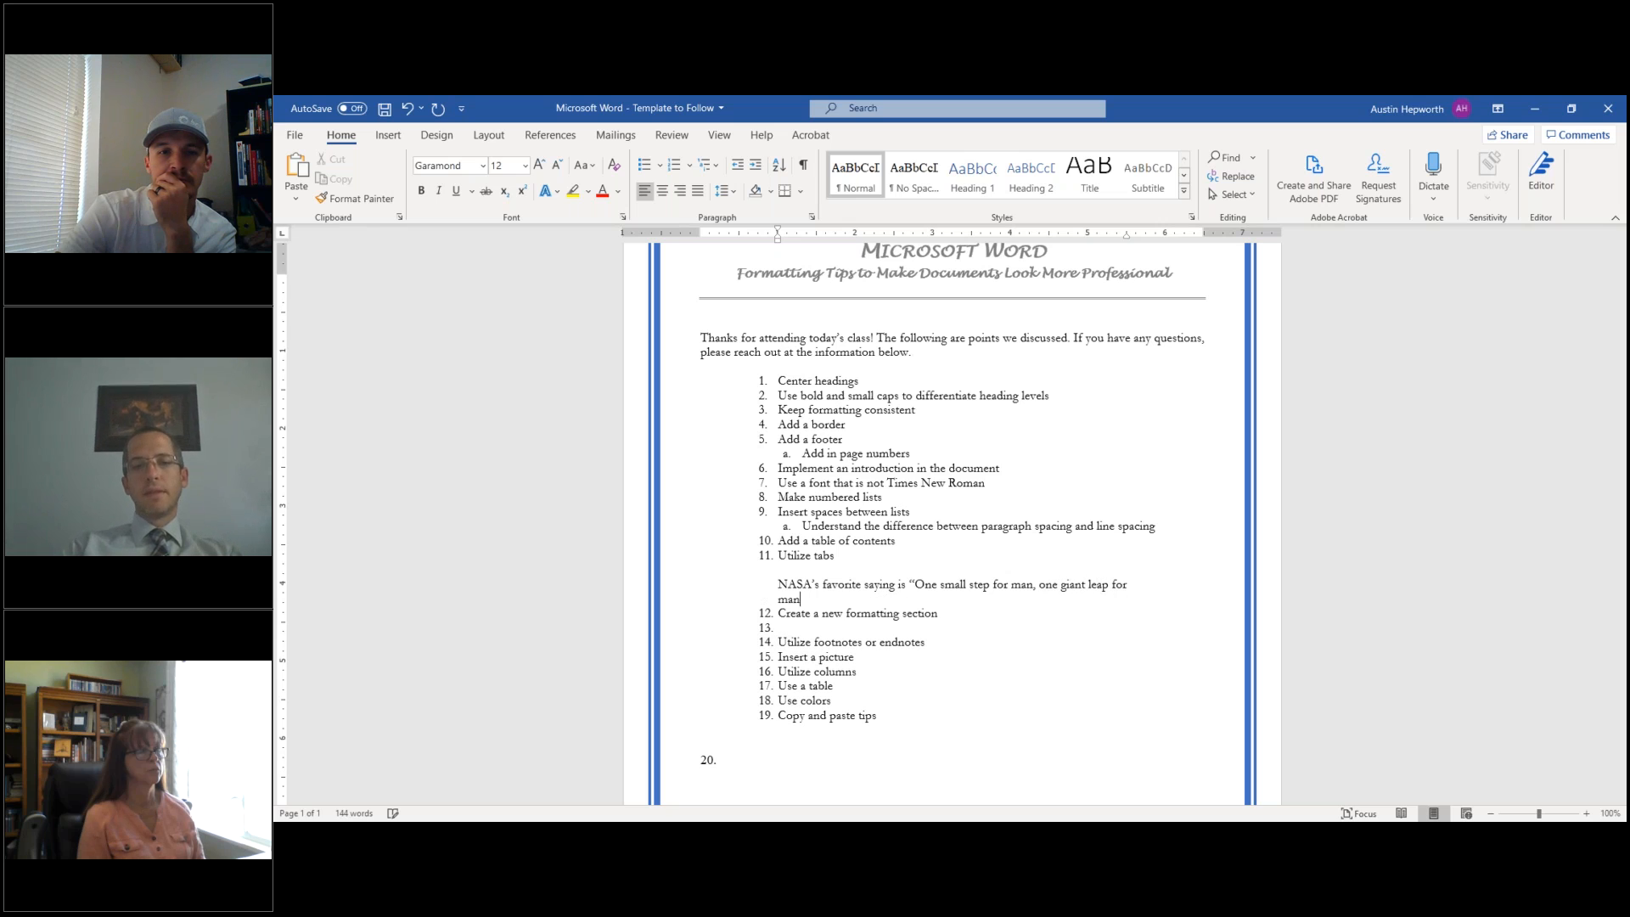
text(king)
key(BackSpace)
text(d")
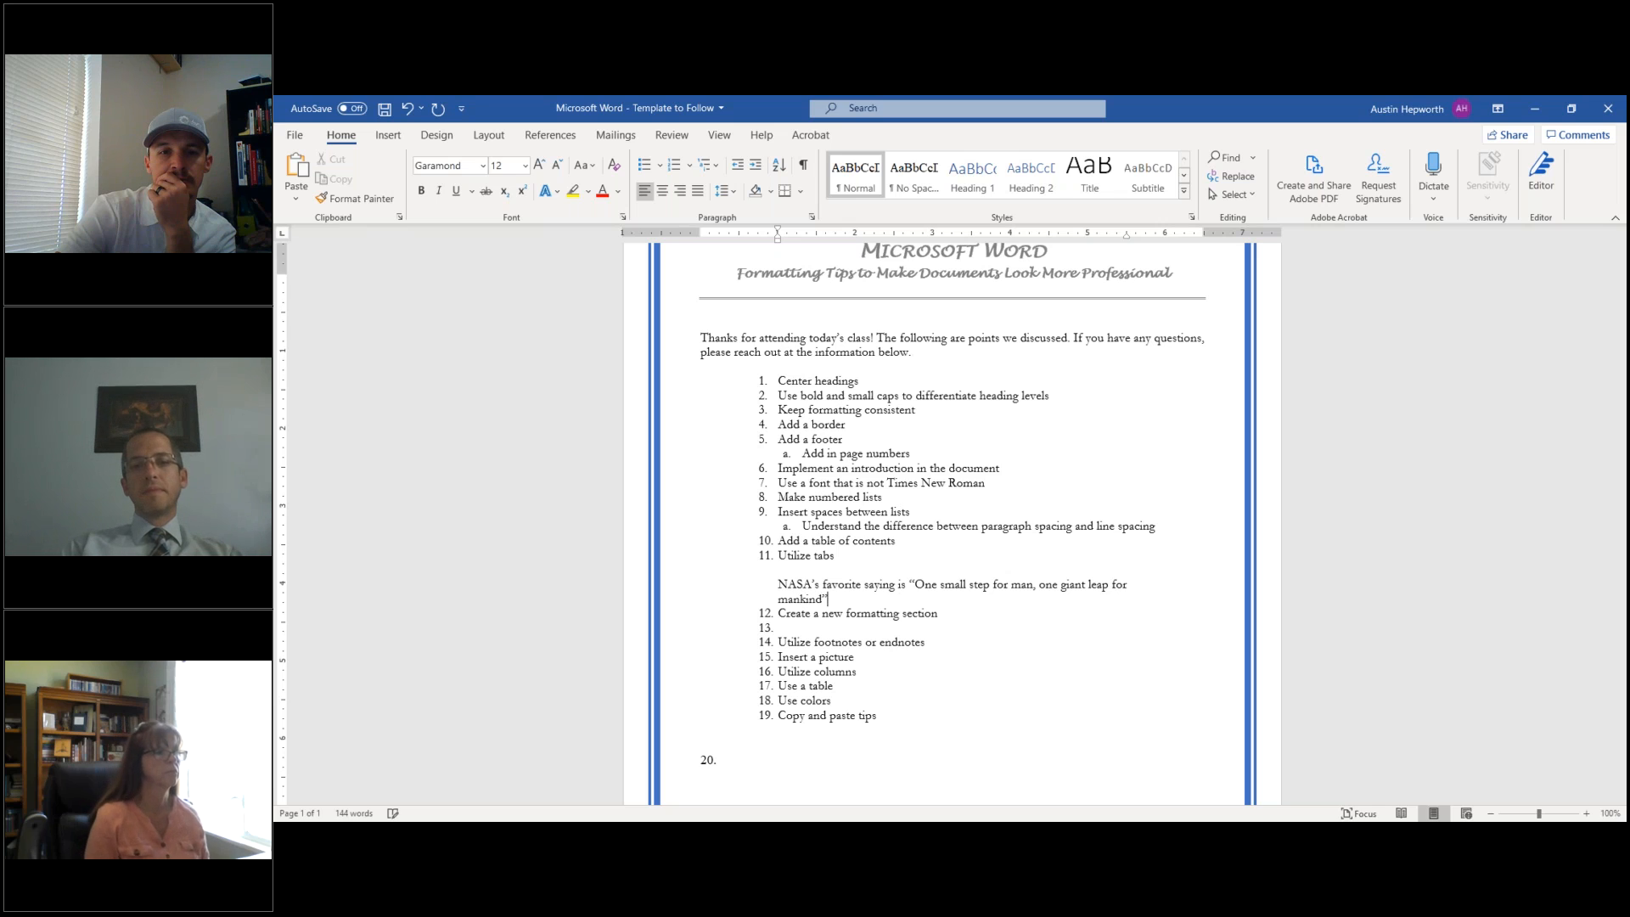
key(Left)
text(.)
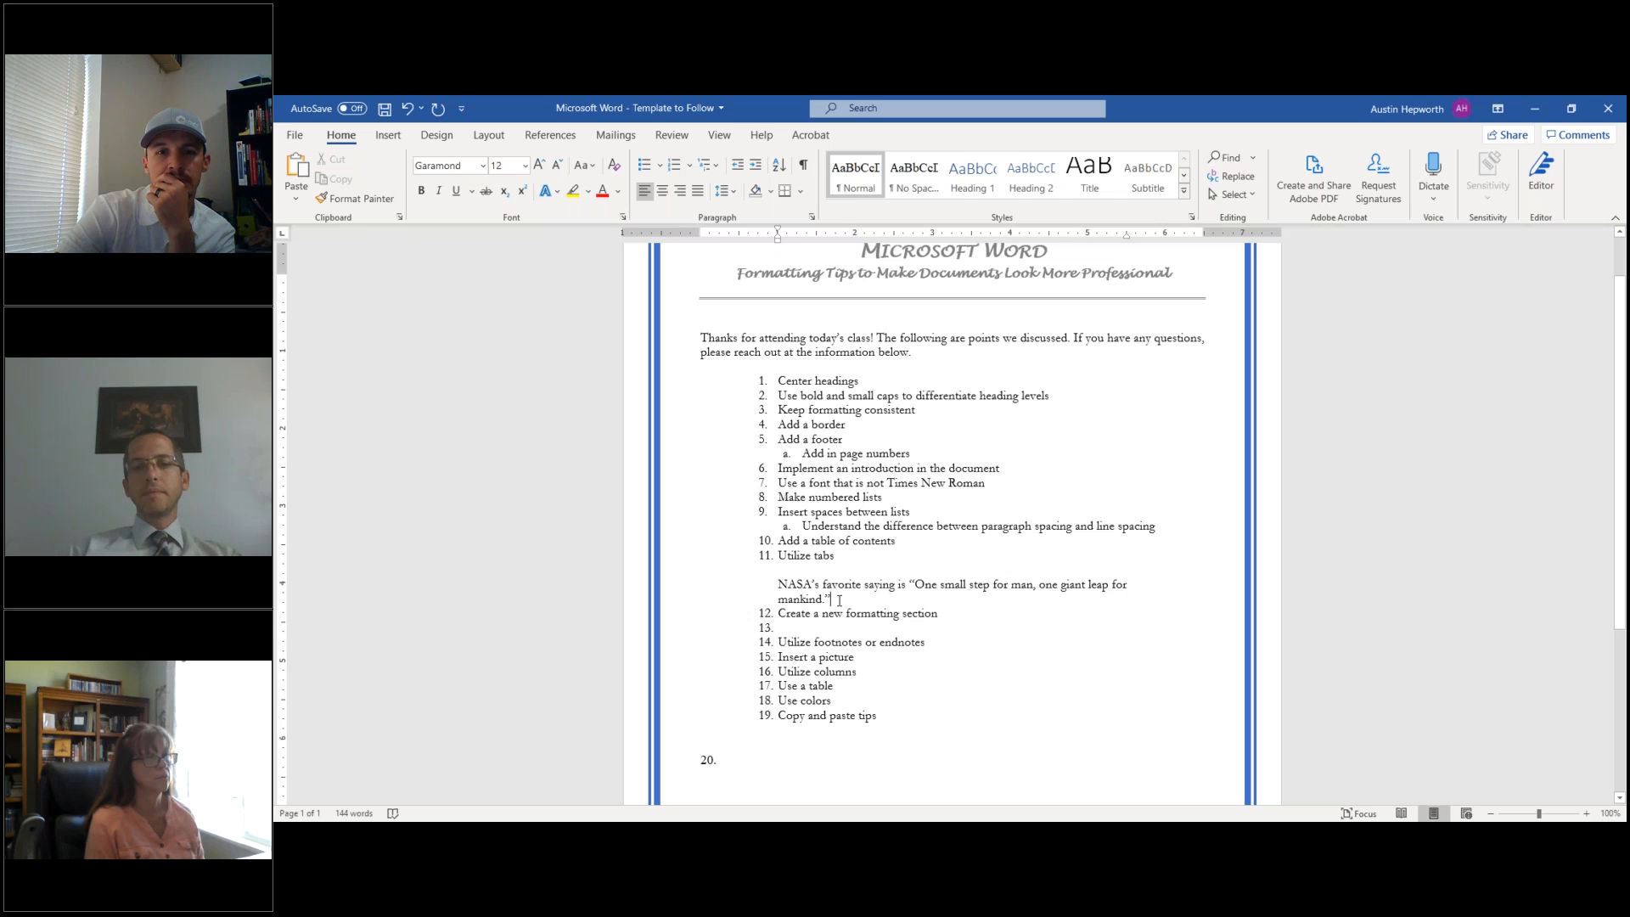
key(Return)
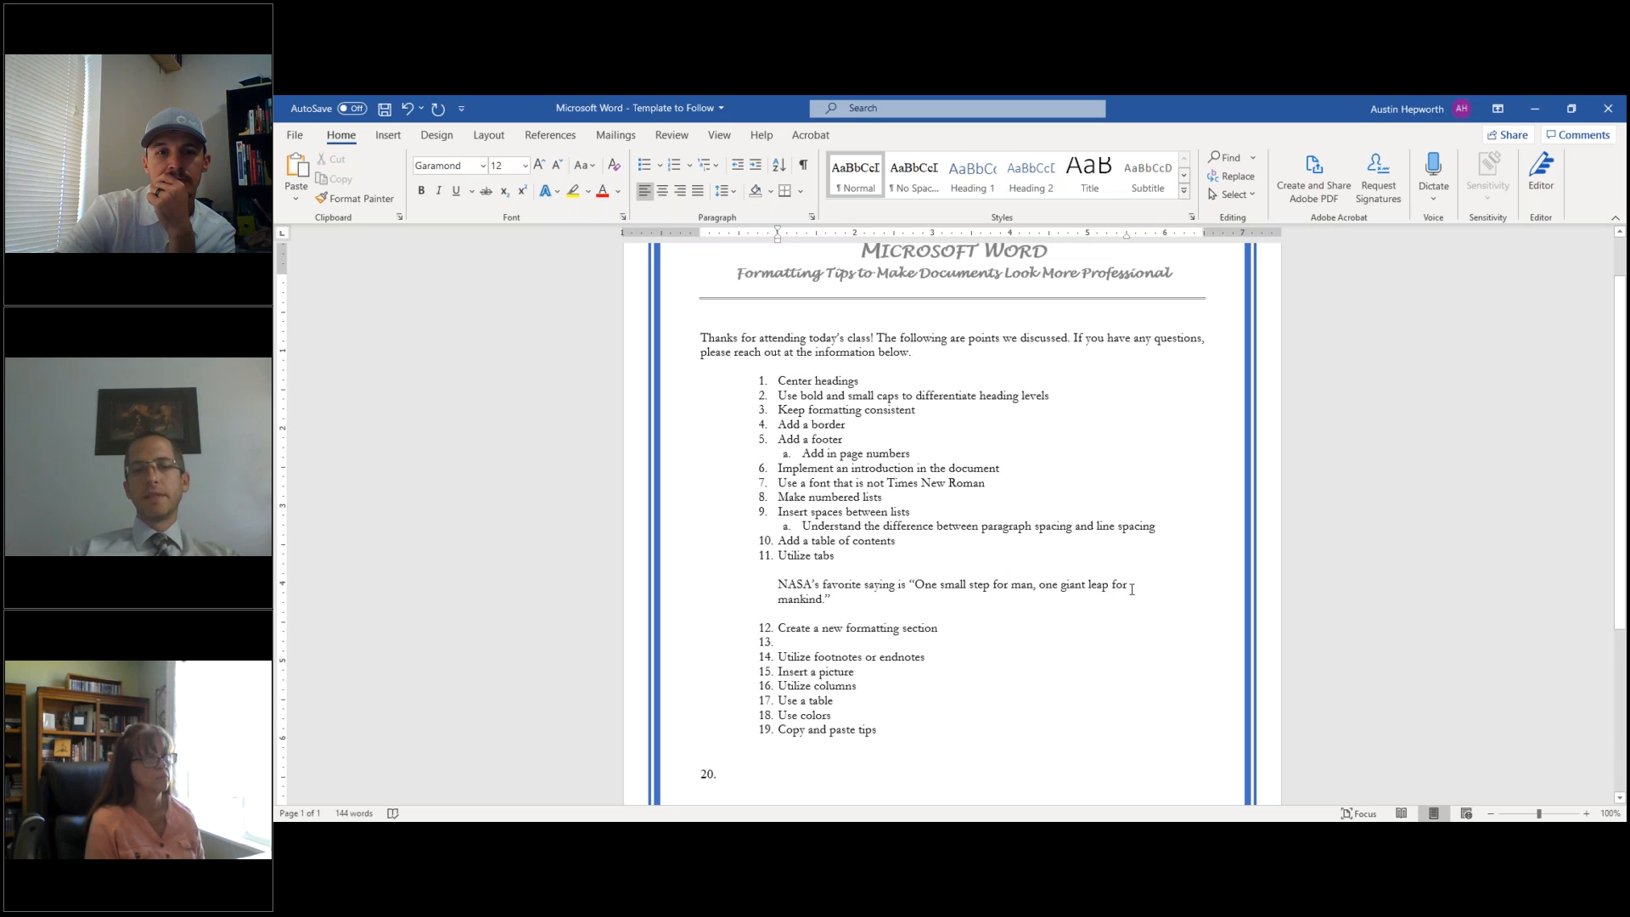
click(836, 594)
click(697, 194)
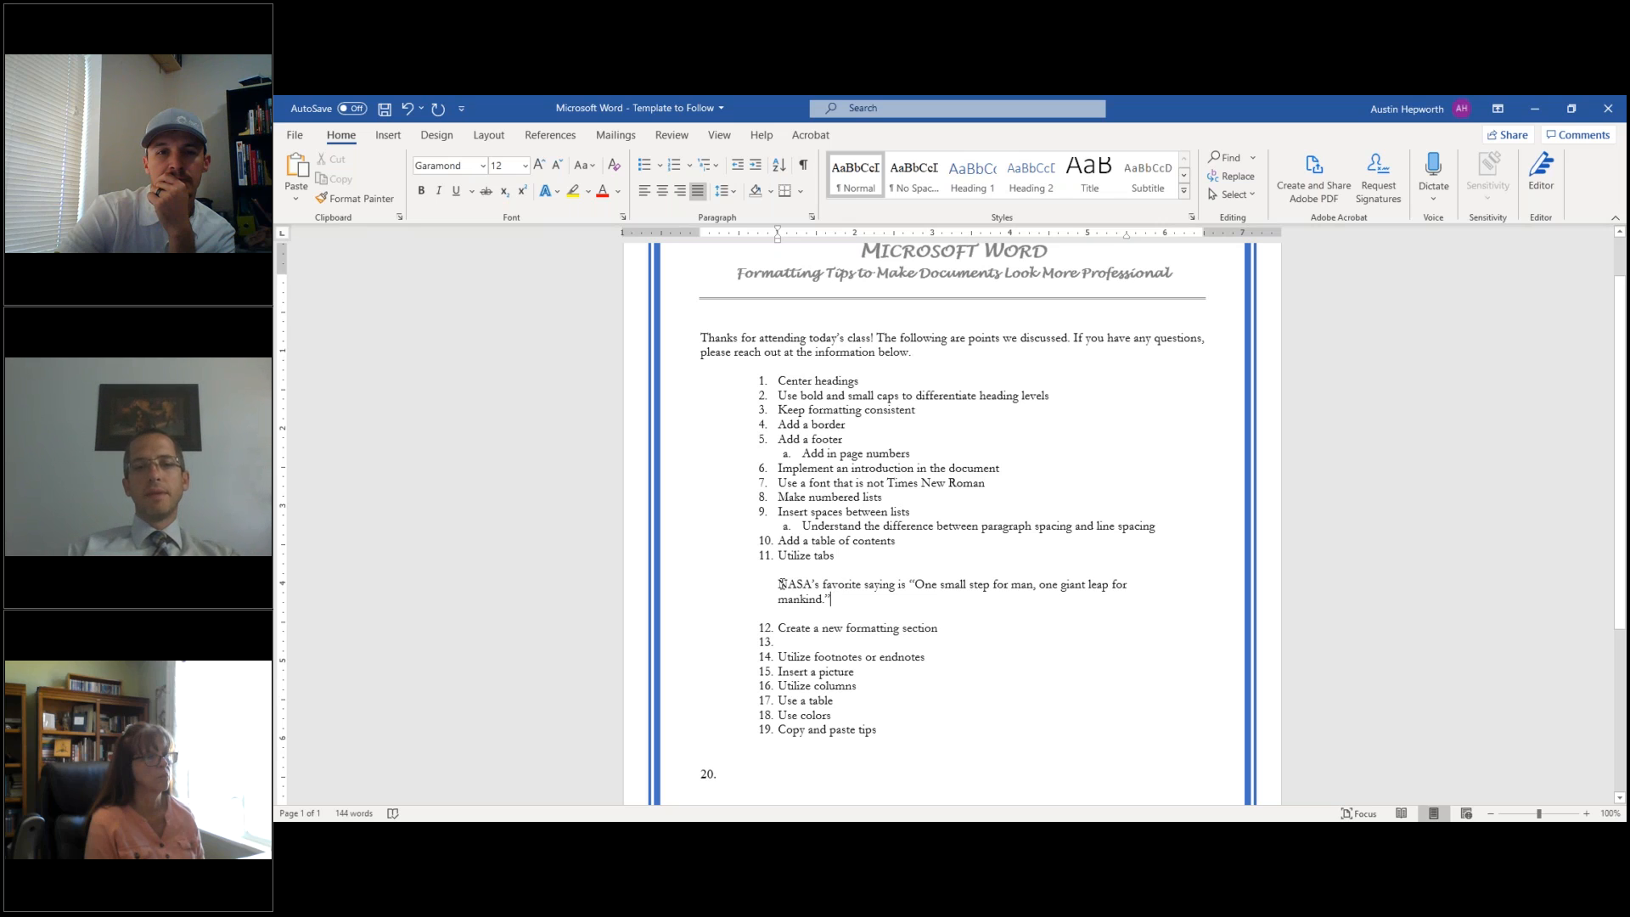
- Delete the NASA quote paragraph and its blank line so item 11 runs straight into item 12
triple_click(821, 606)
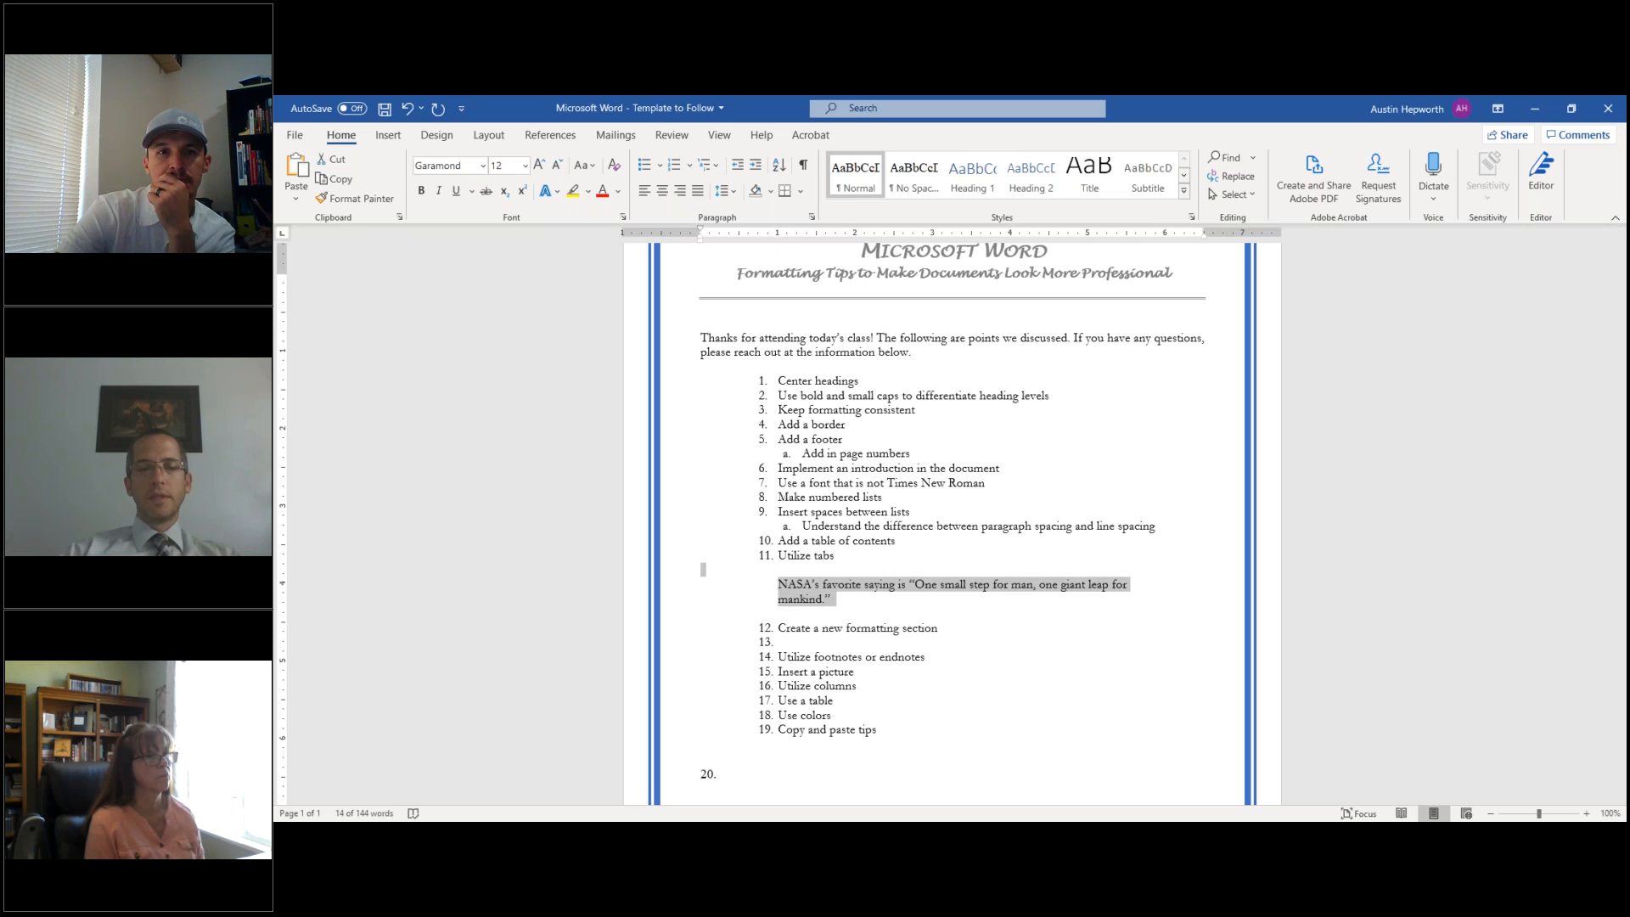
key(Delete)
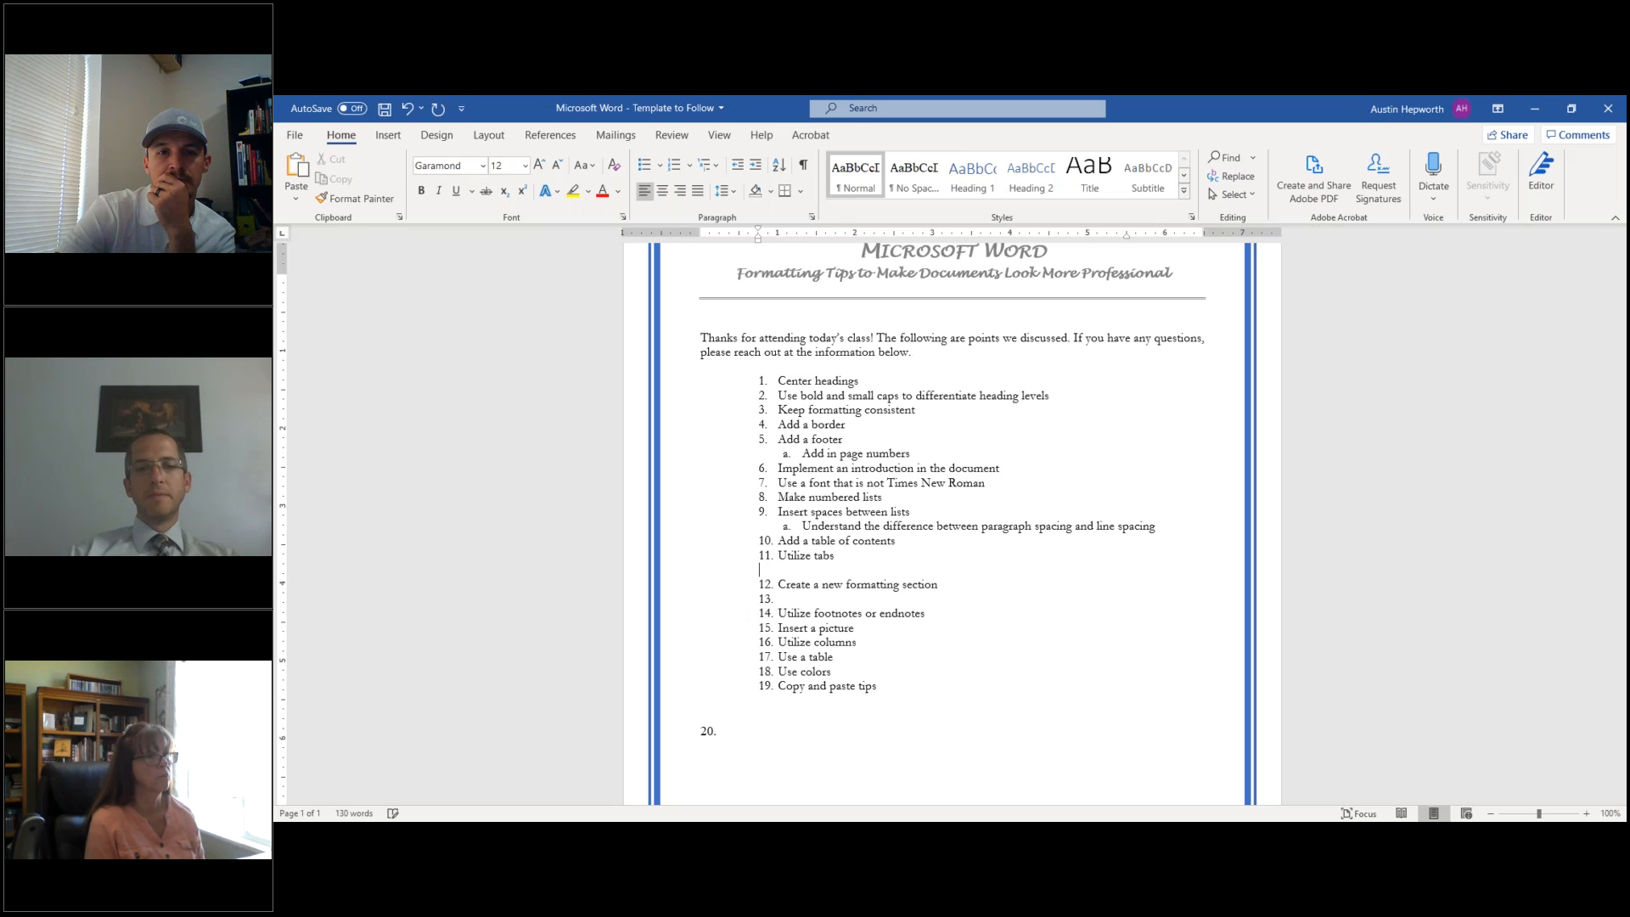
key(Delete)
right_click(807, 581)
key(Escape)
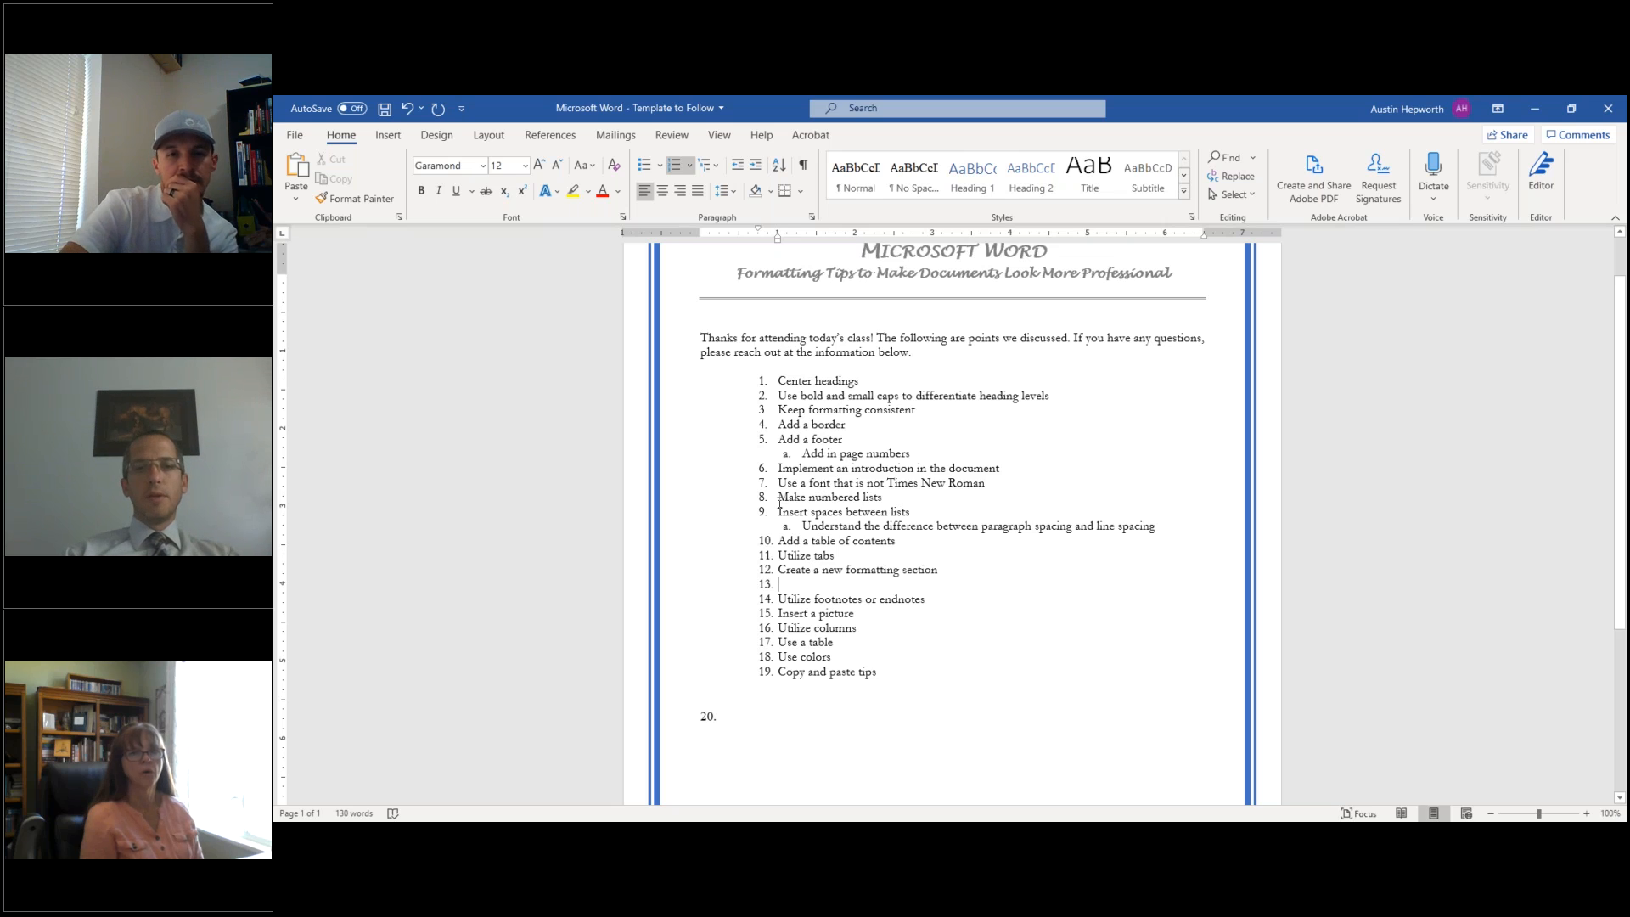
click(701, 338)
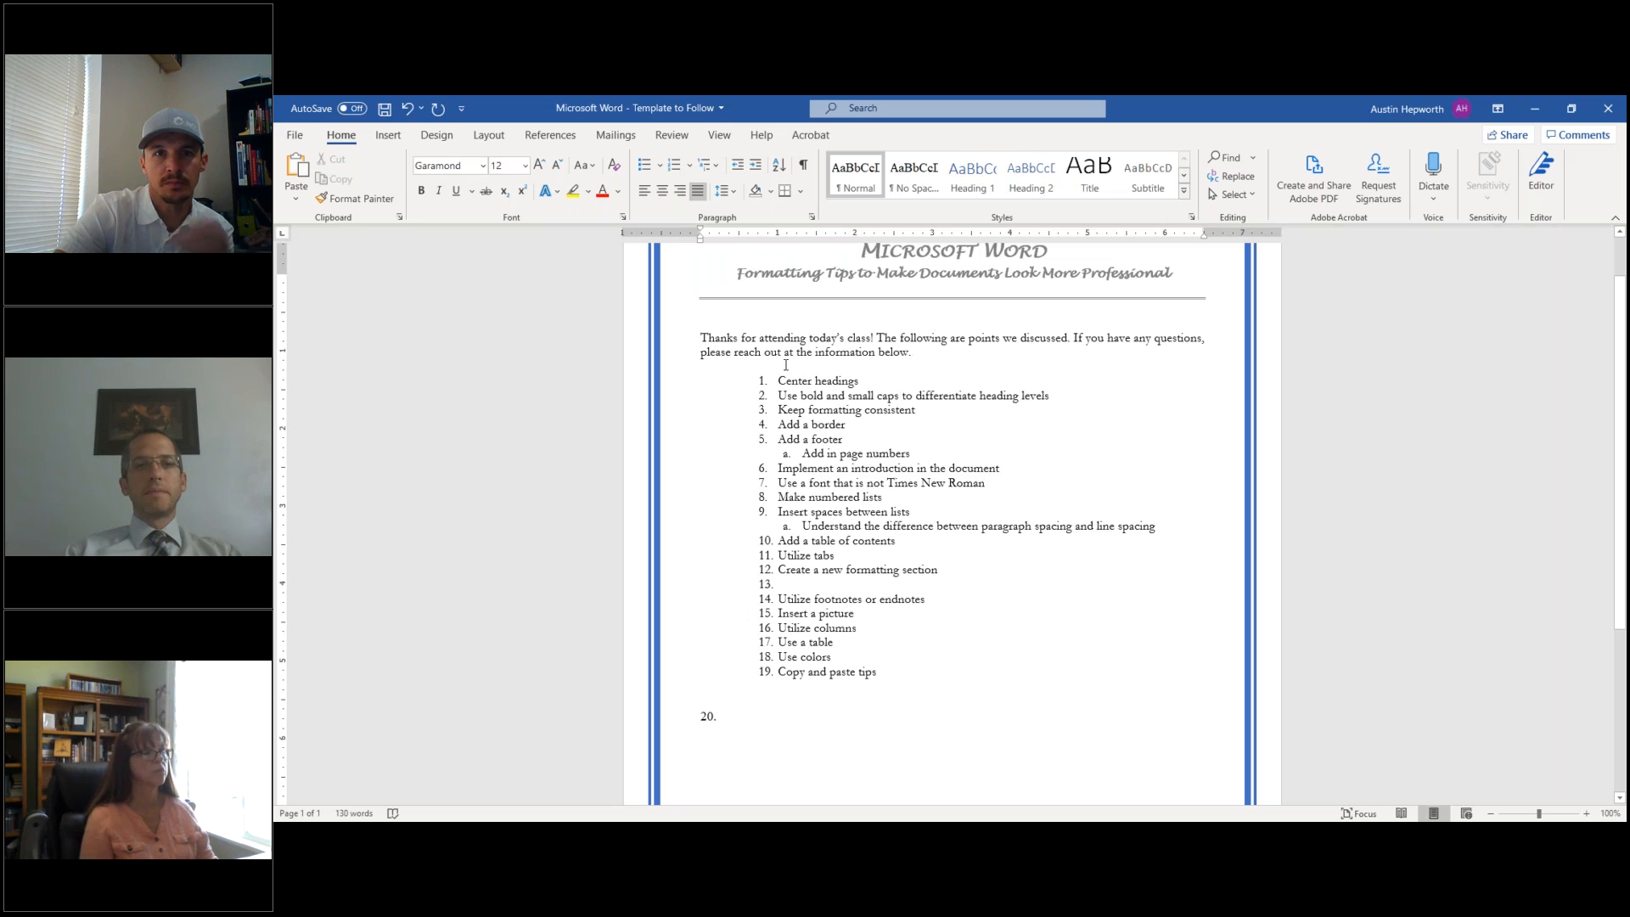
click(389, 139)
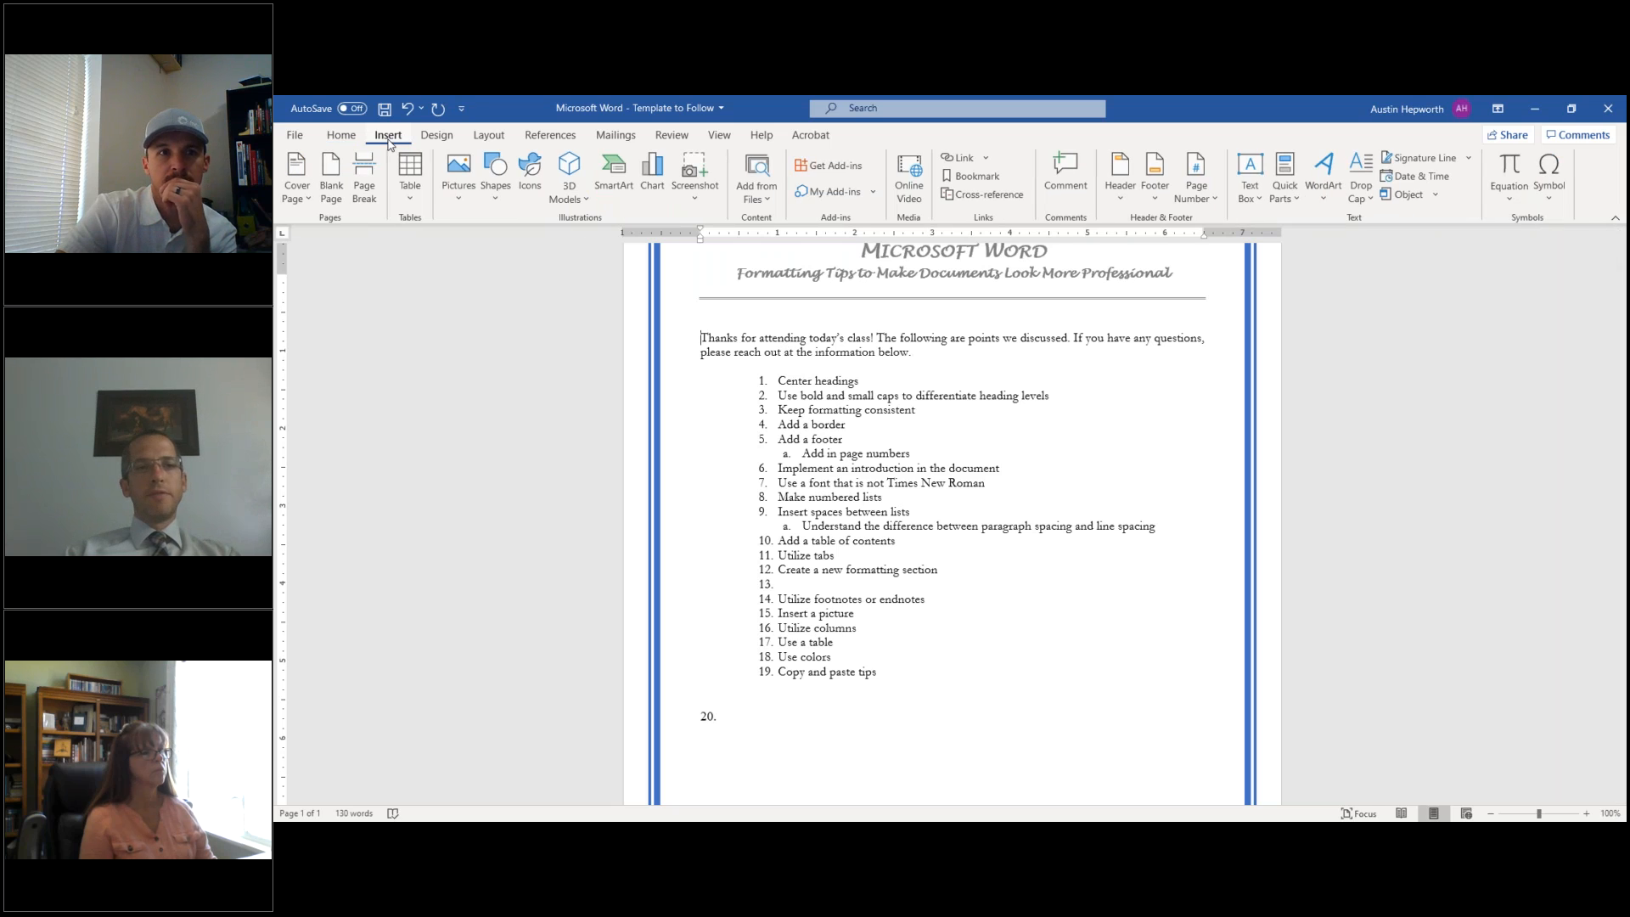
click(367, 181)
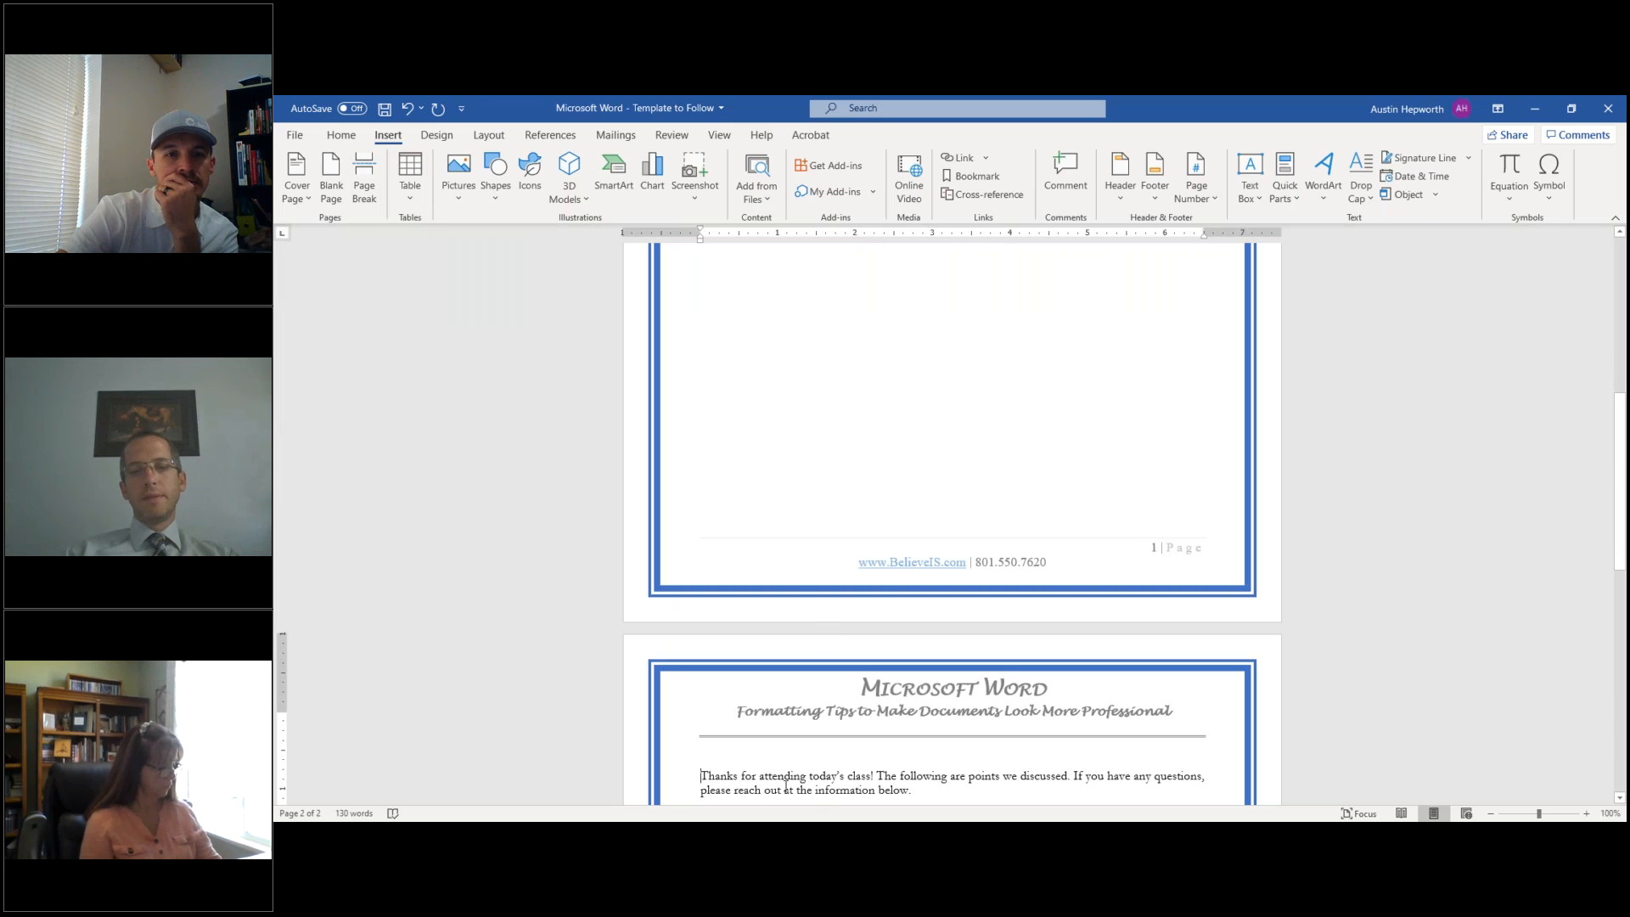
scroll(740, 439, up, 6)
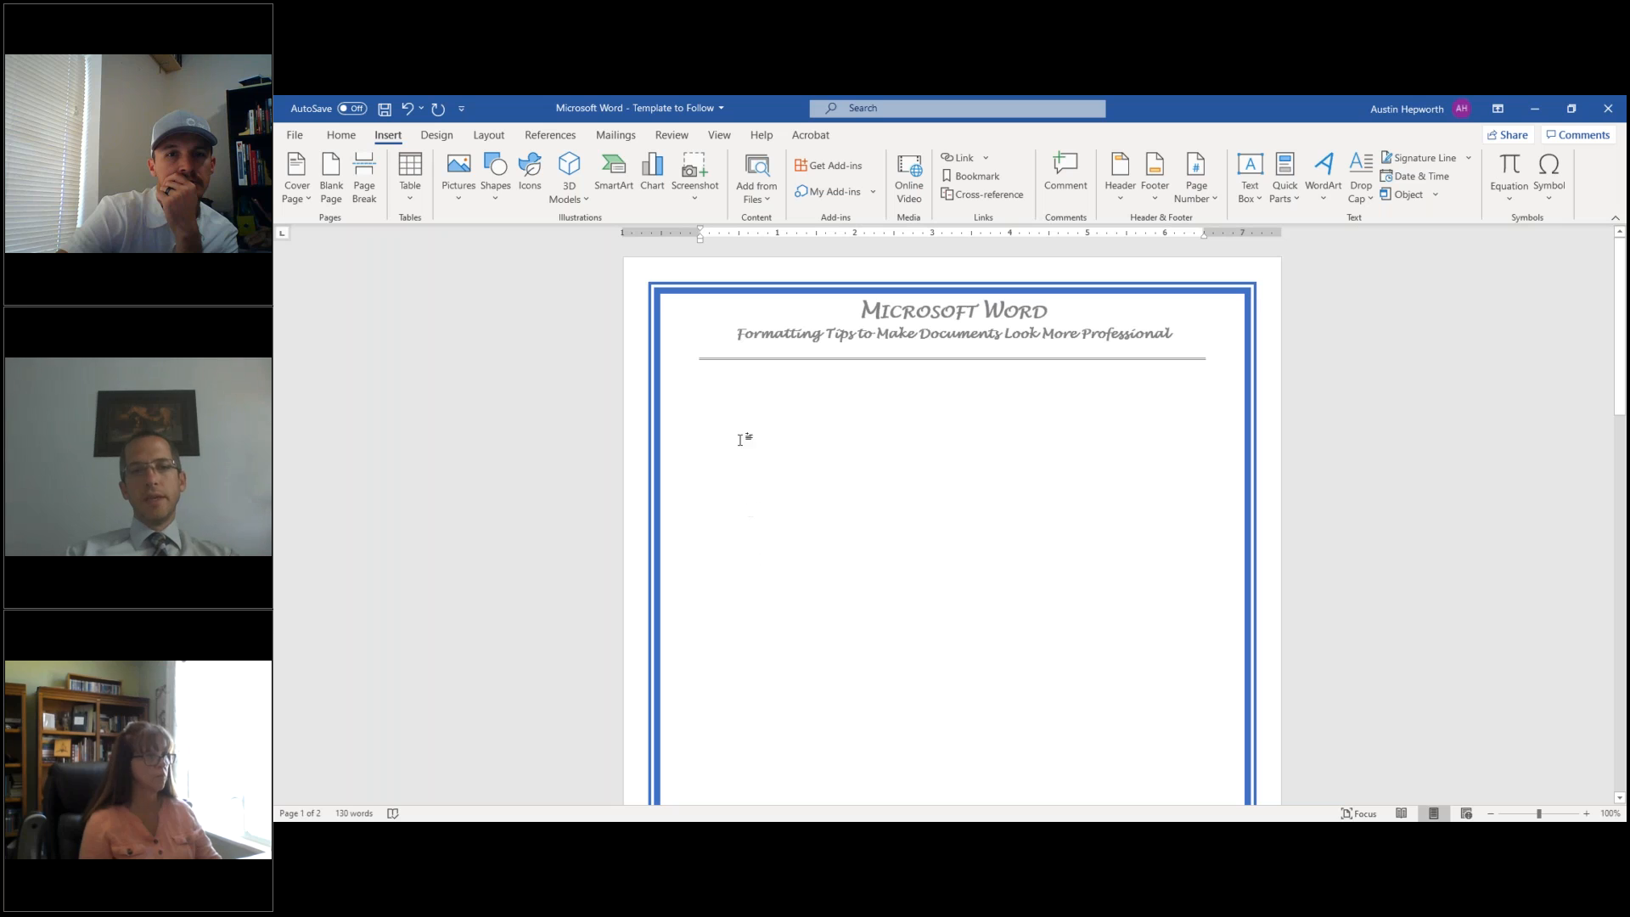
click(744, 402)
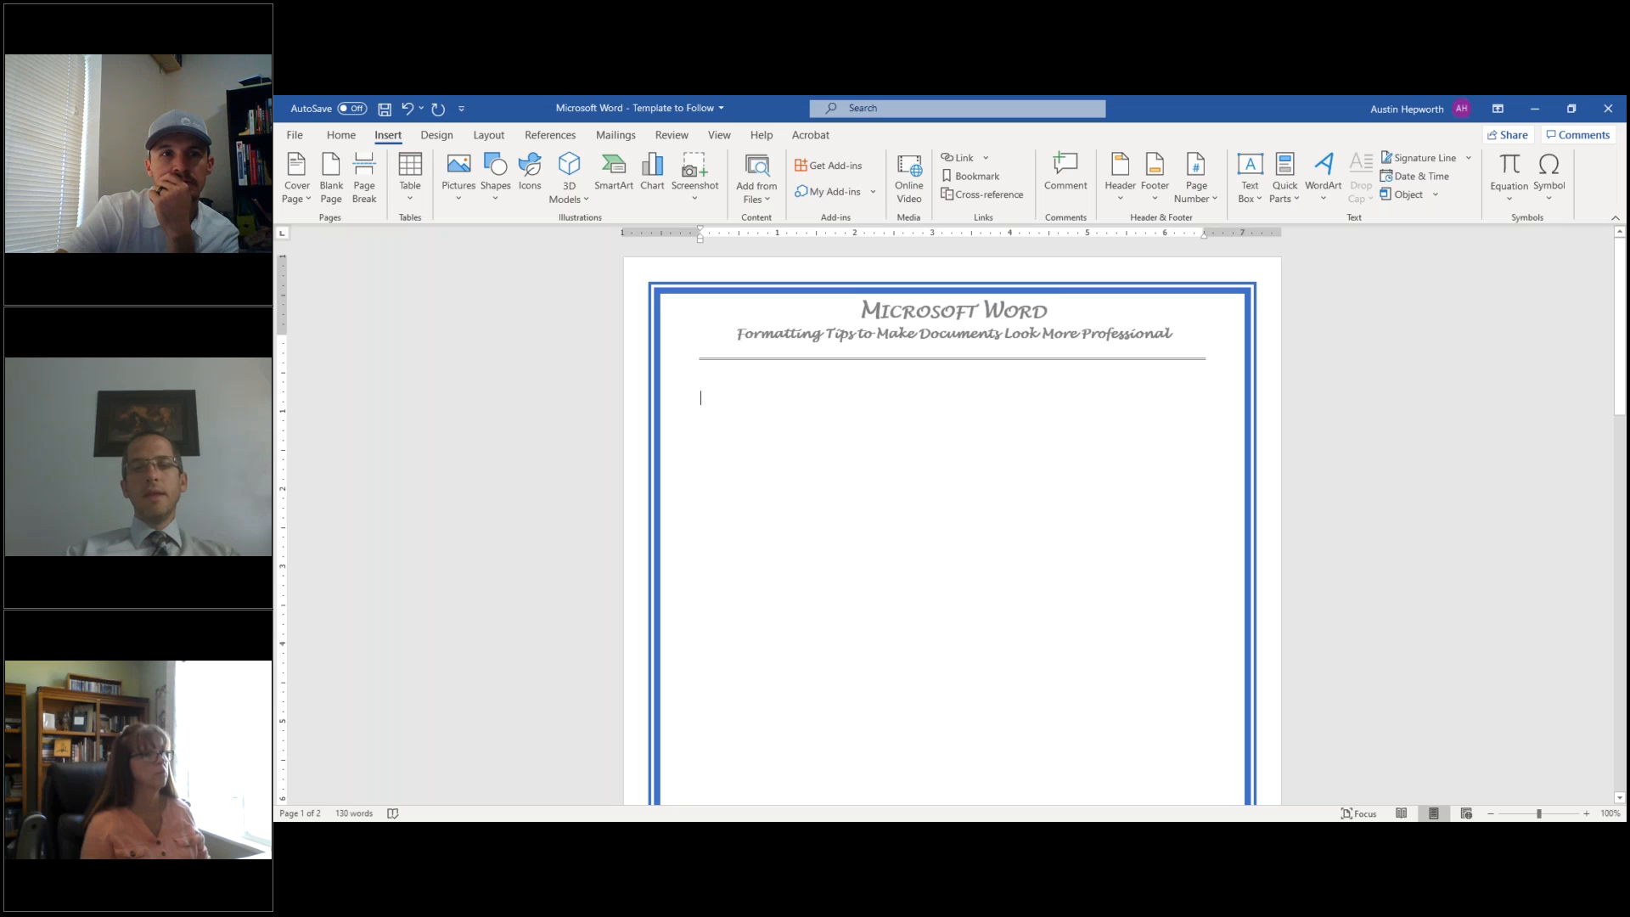
scroll(952, 522, down, 4)
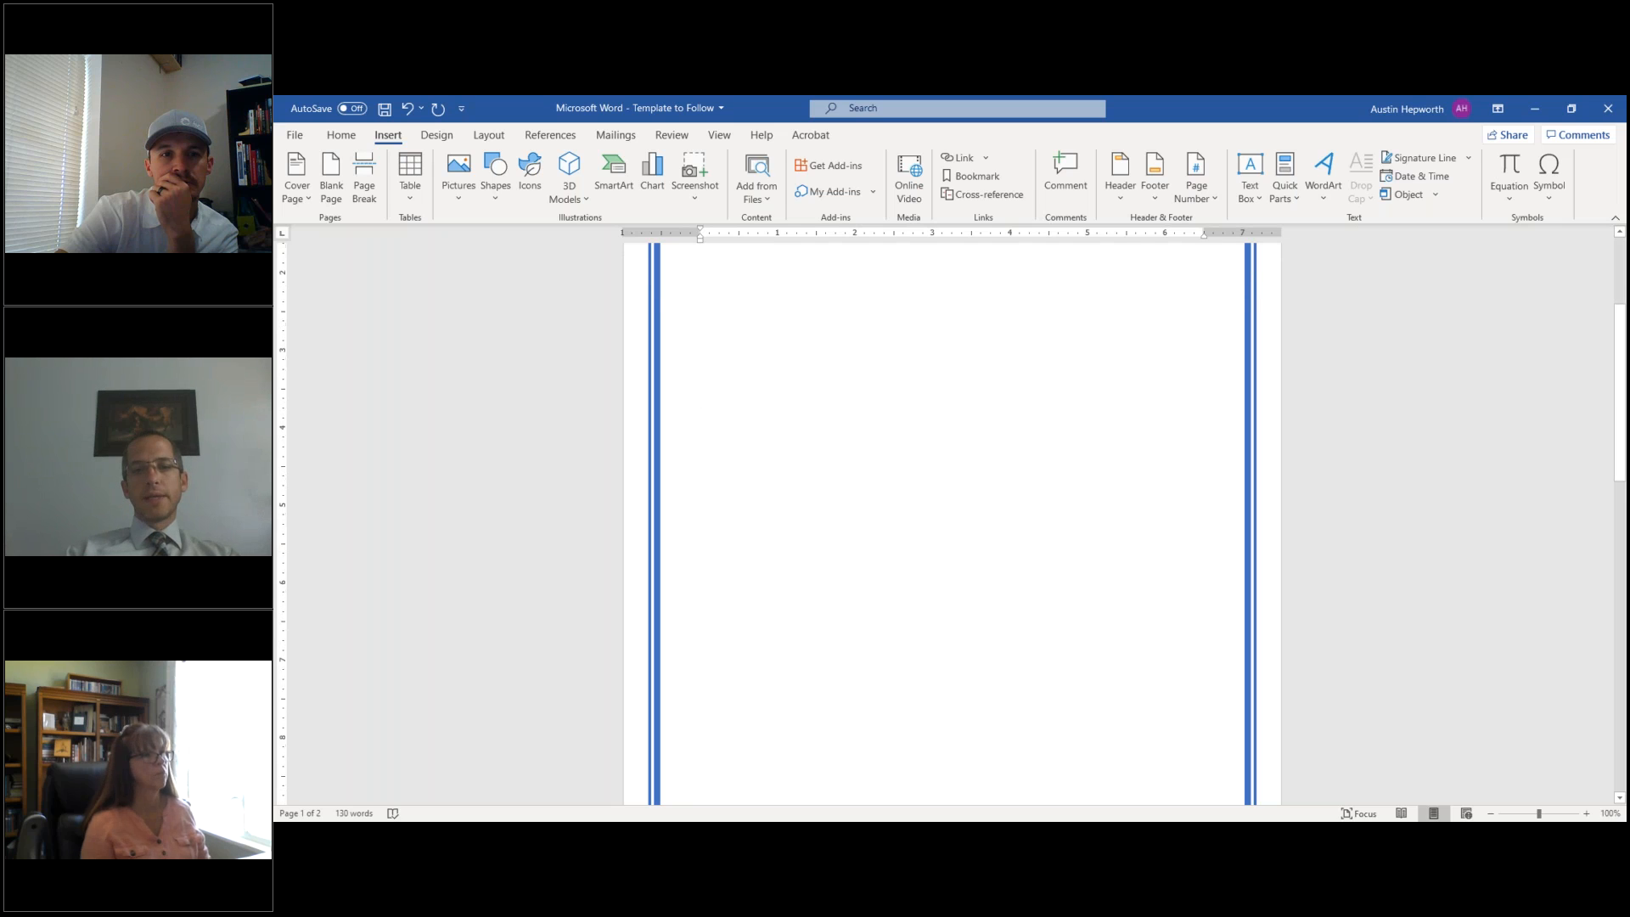
scroll(951, 522, up, 4)
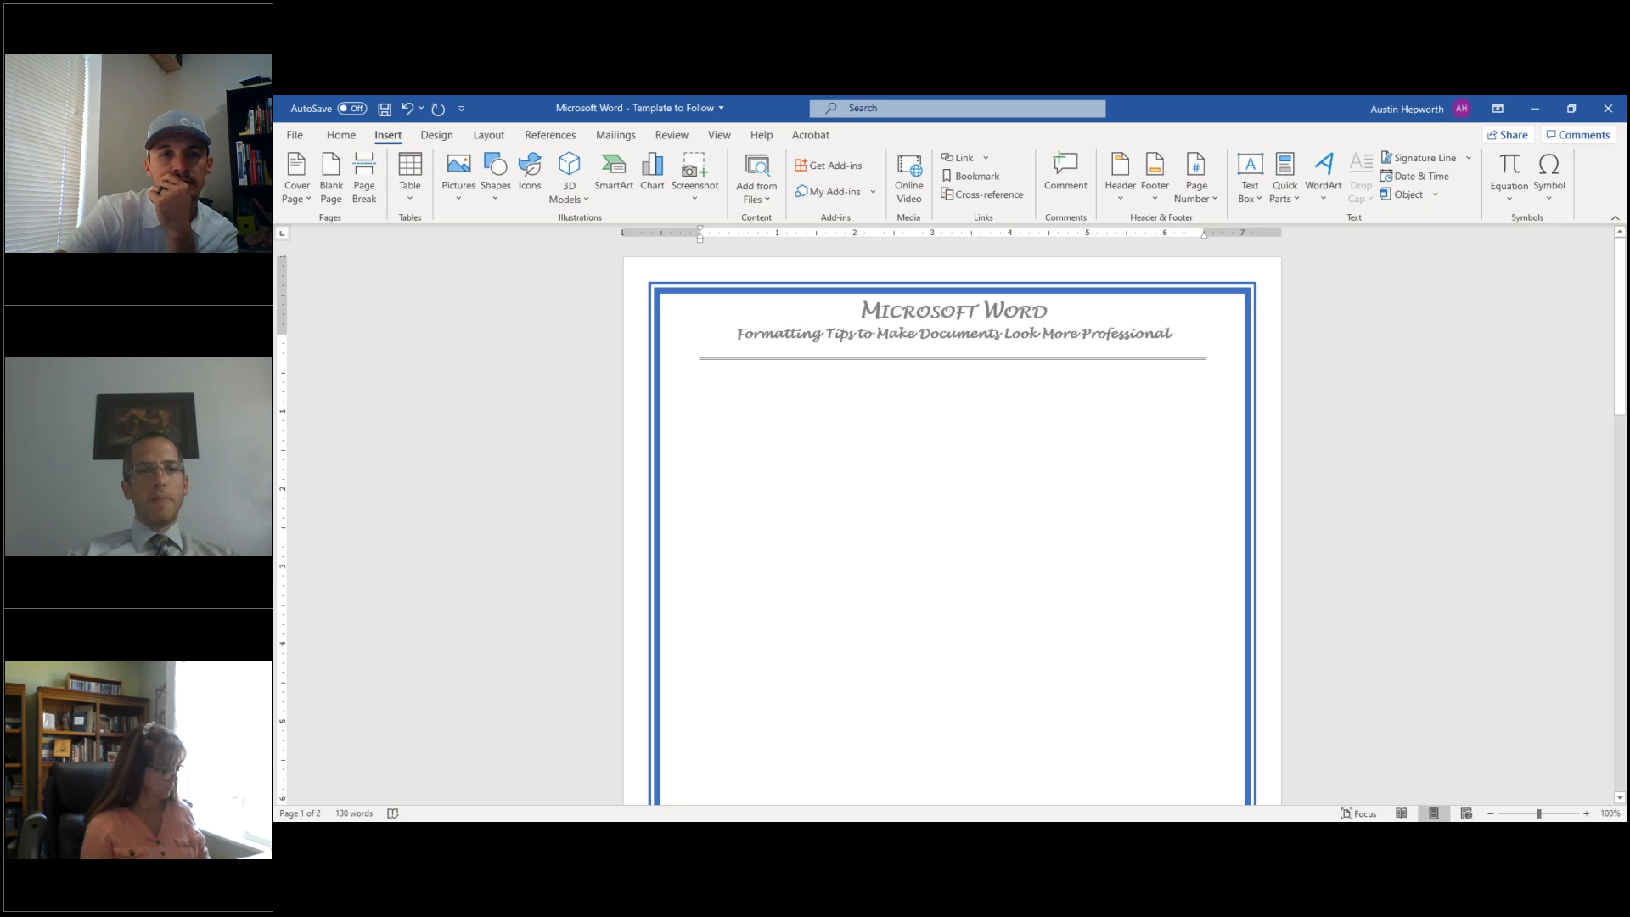
click(408, 108)
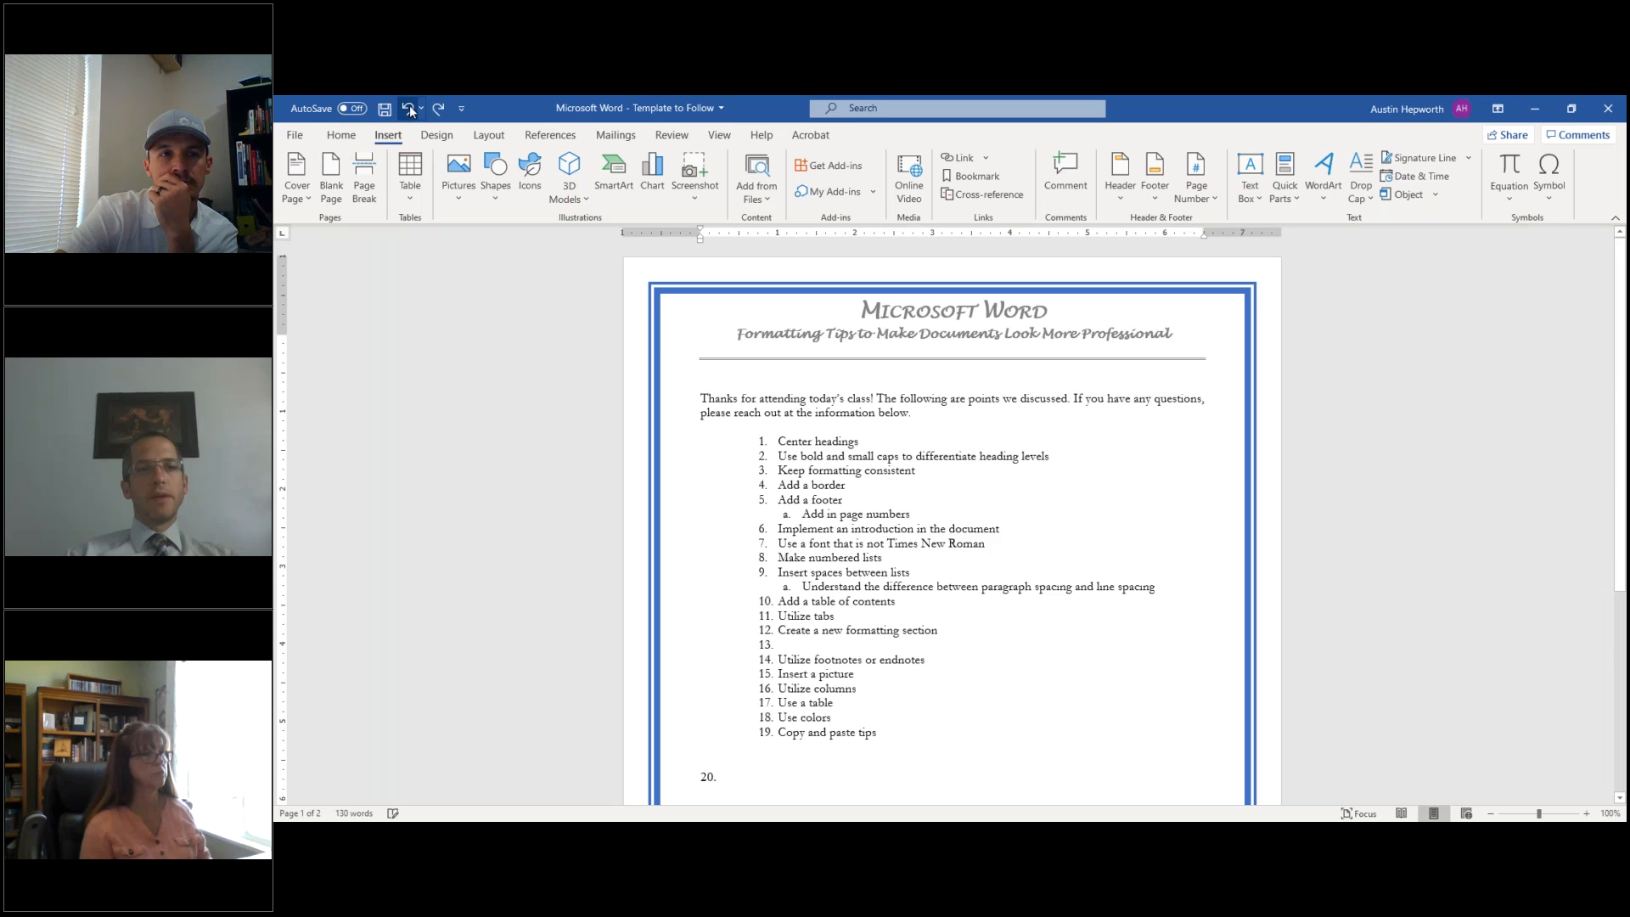
- Insert a Next Page section break from Layout > Breaks so the tips content starts on page 2
click(488, 135)
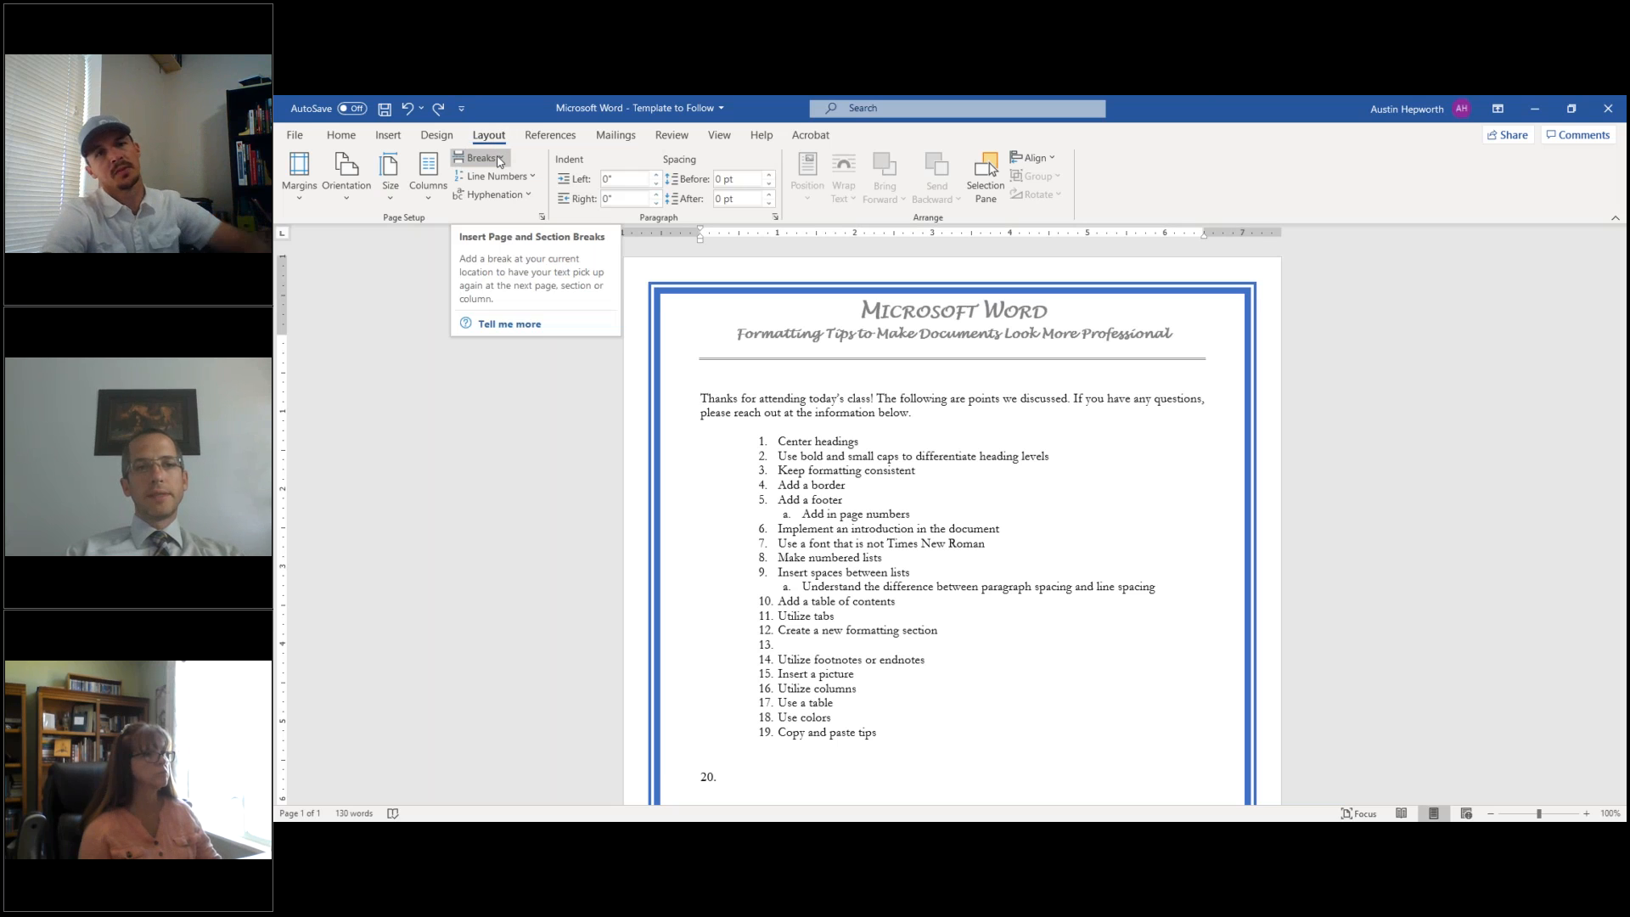
click(499, 159)
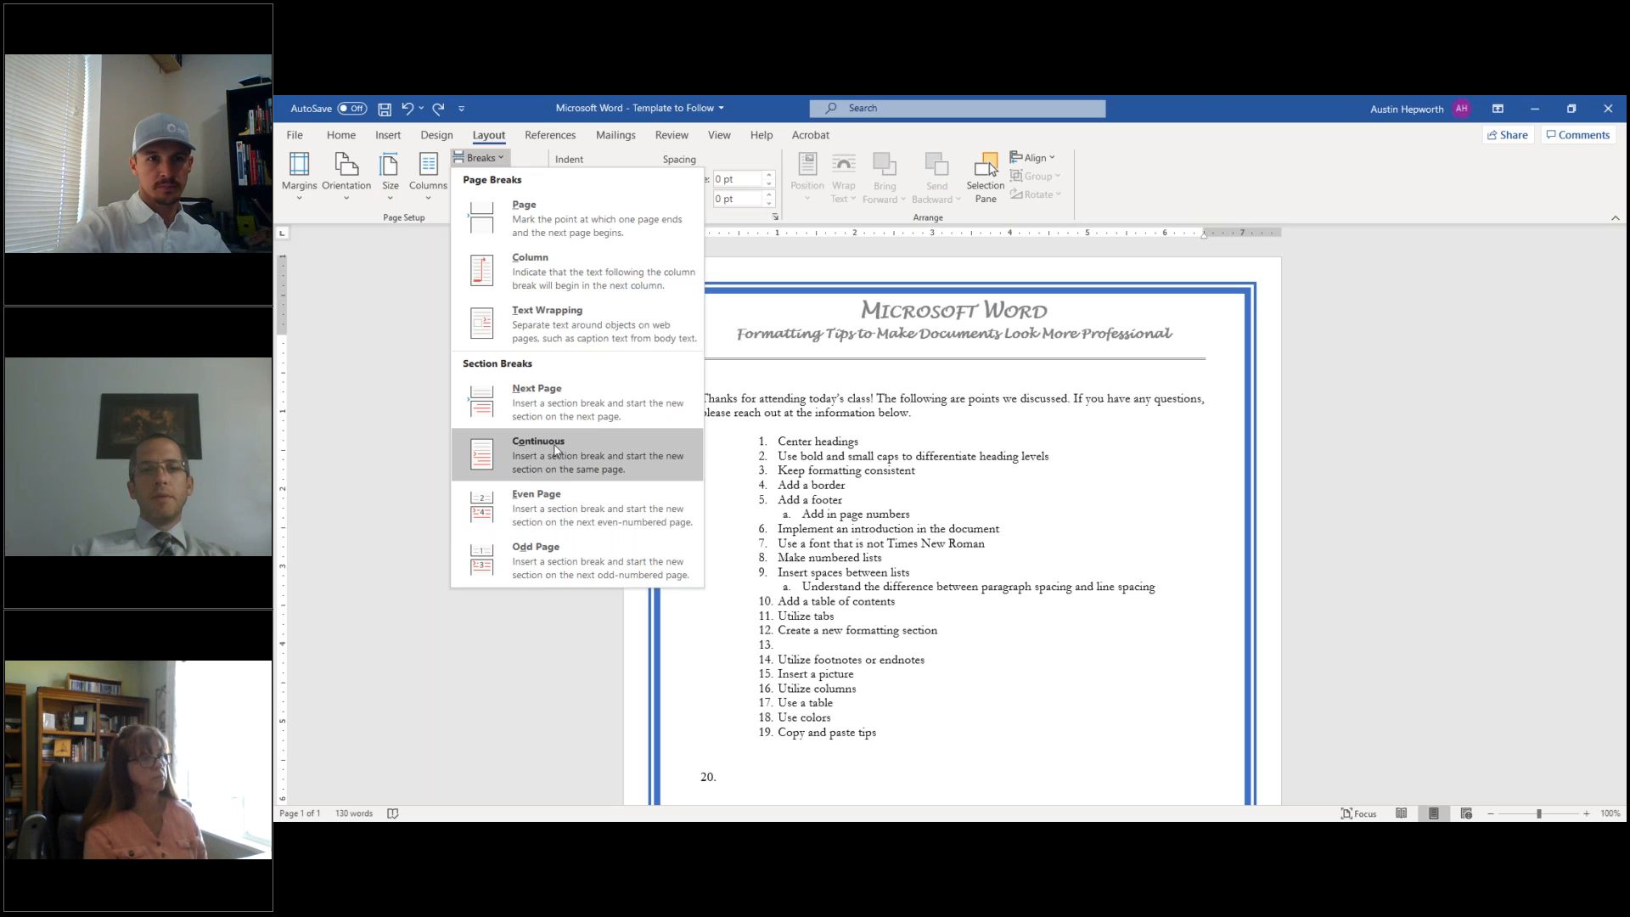
click(574, 406)
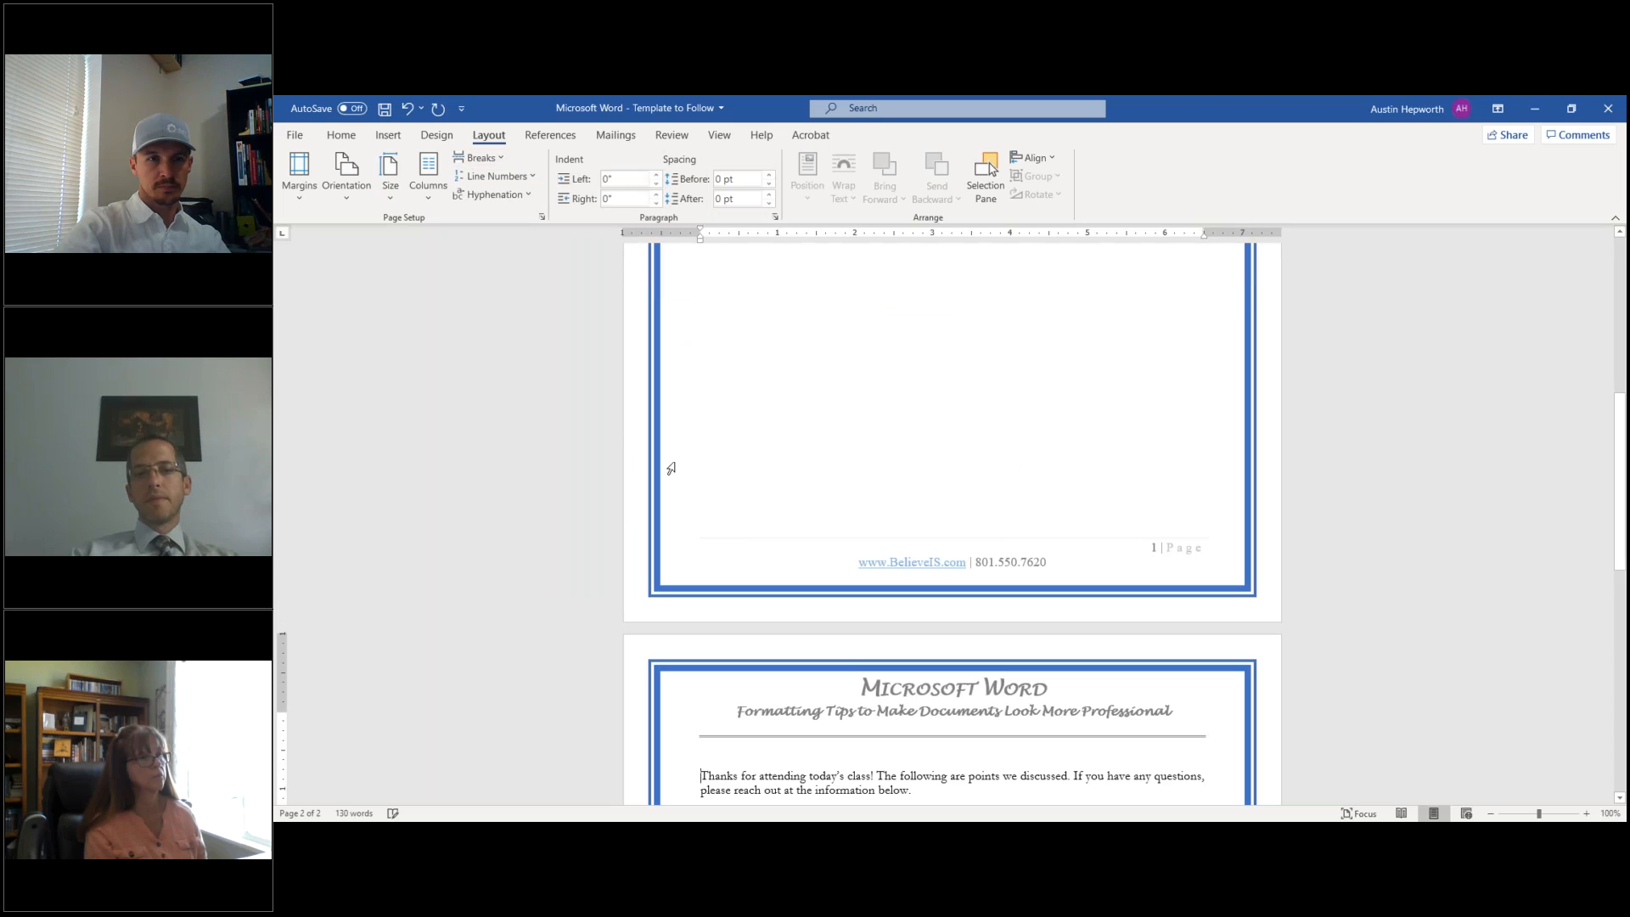
- Turn on Show/Hide ¶ to reveal the Section Break (Next Page) mark on page 1
scroll(774, 776, down, 2)
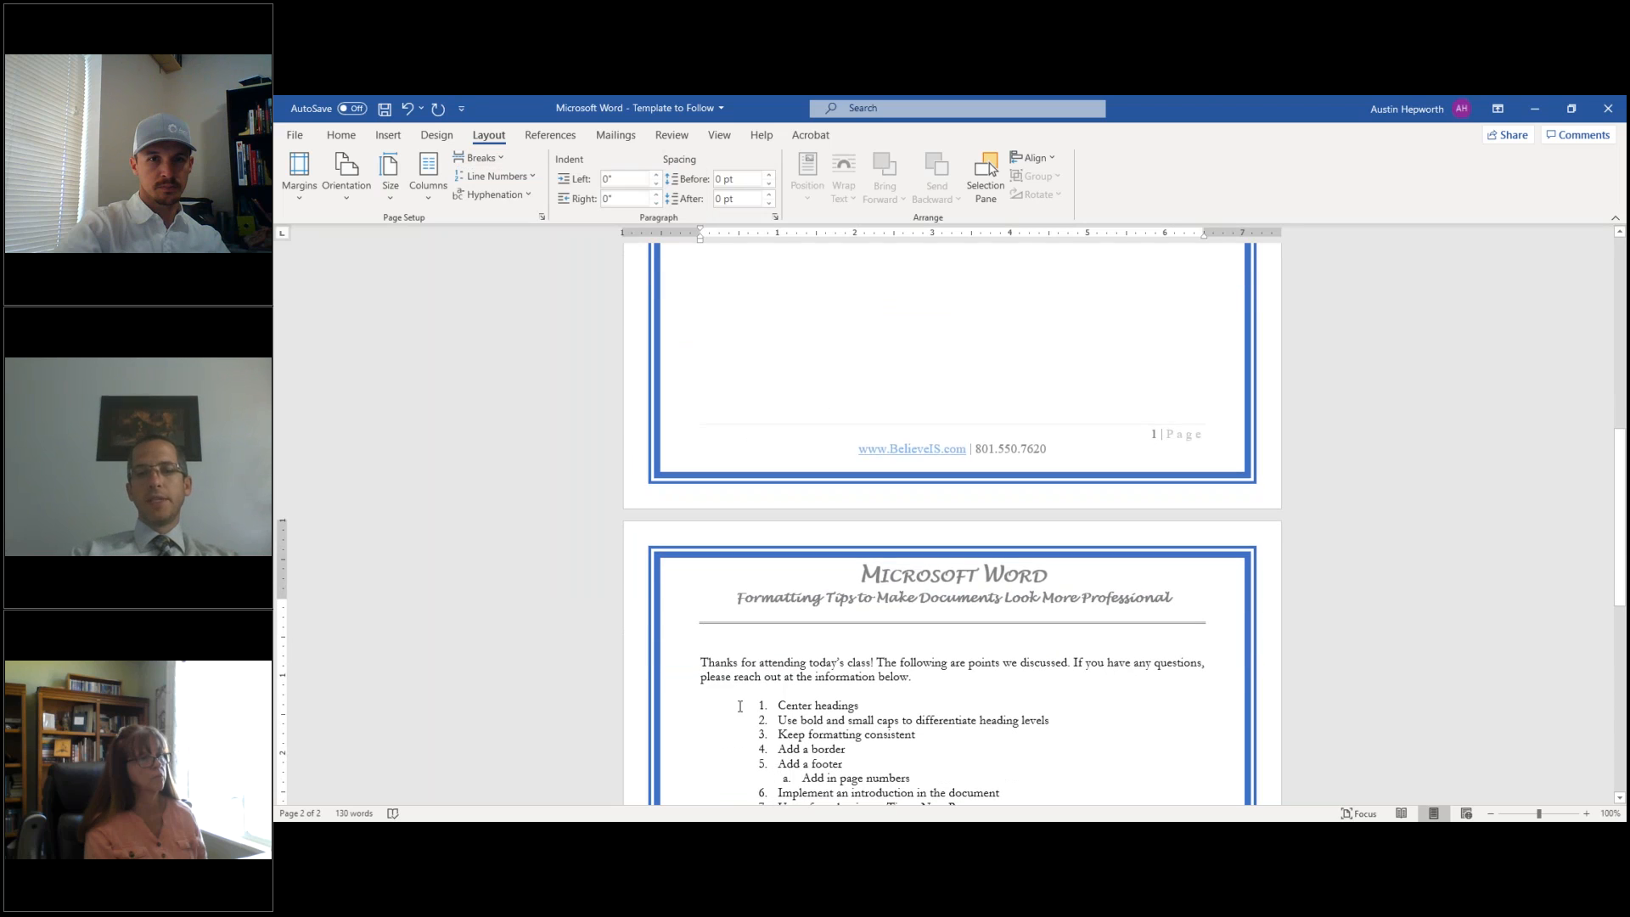
scroll(796, 696, up, 10)
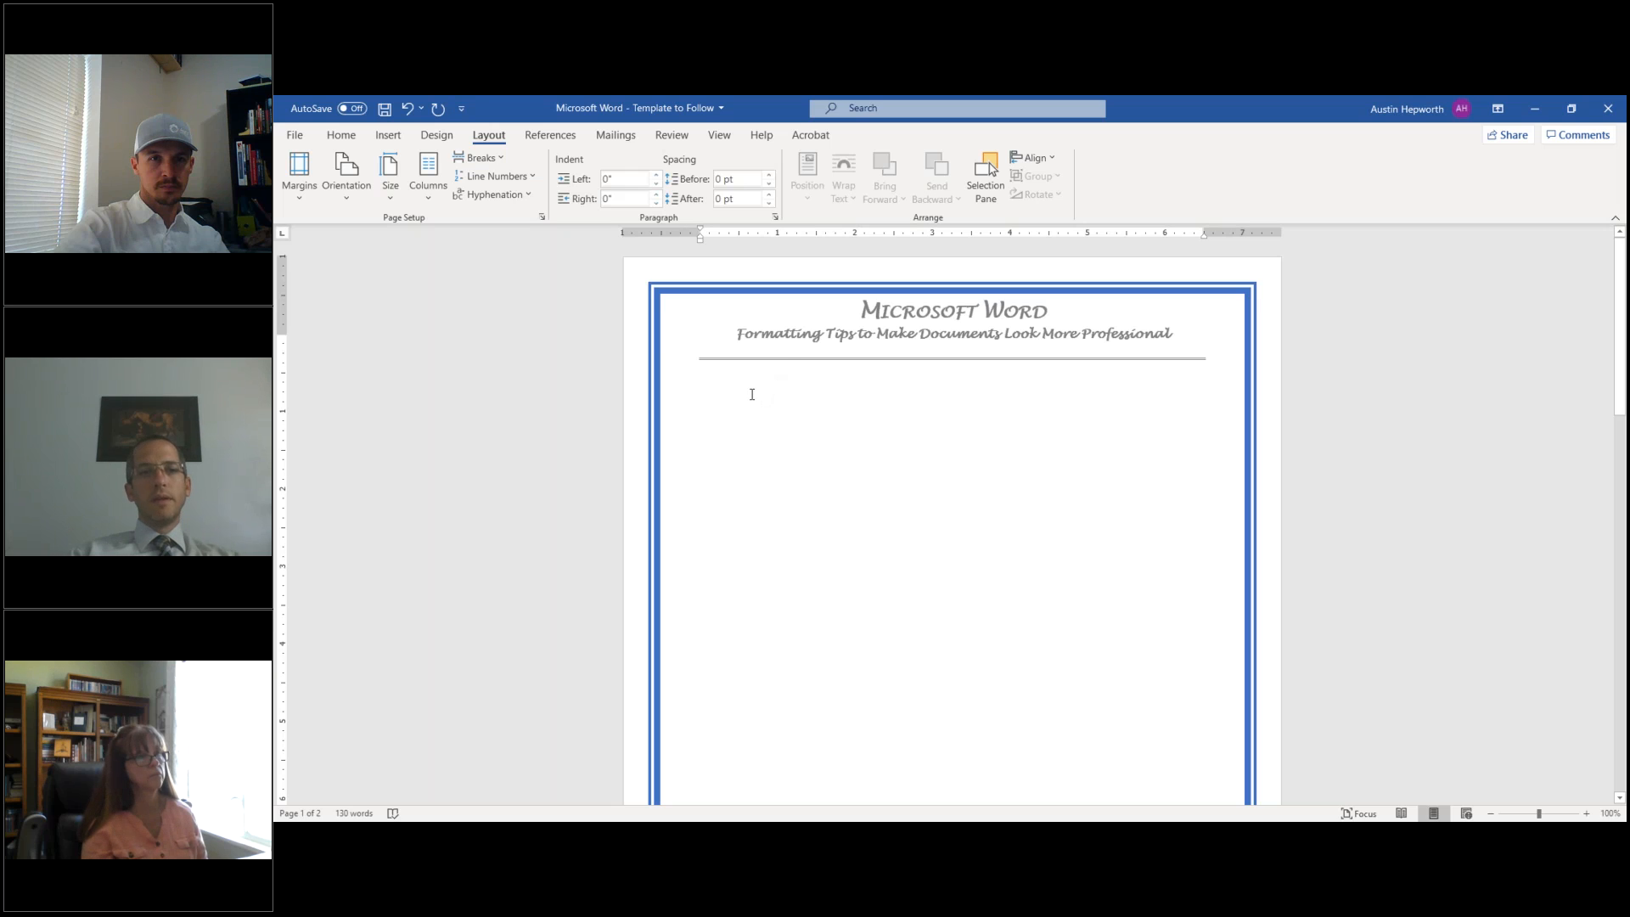
click(355, 137)
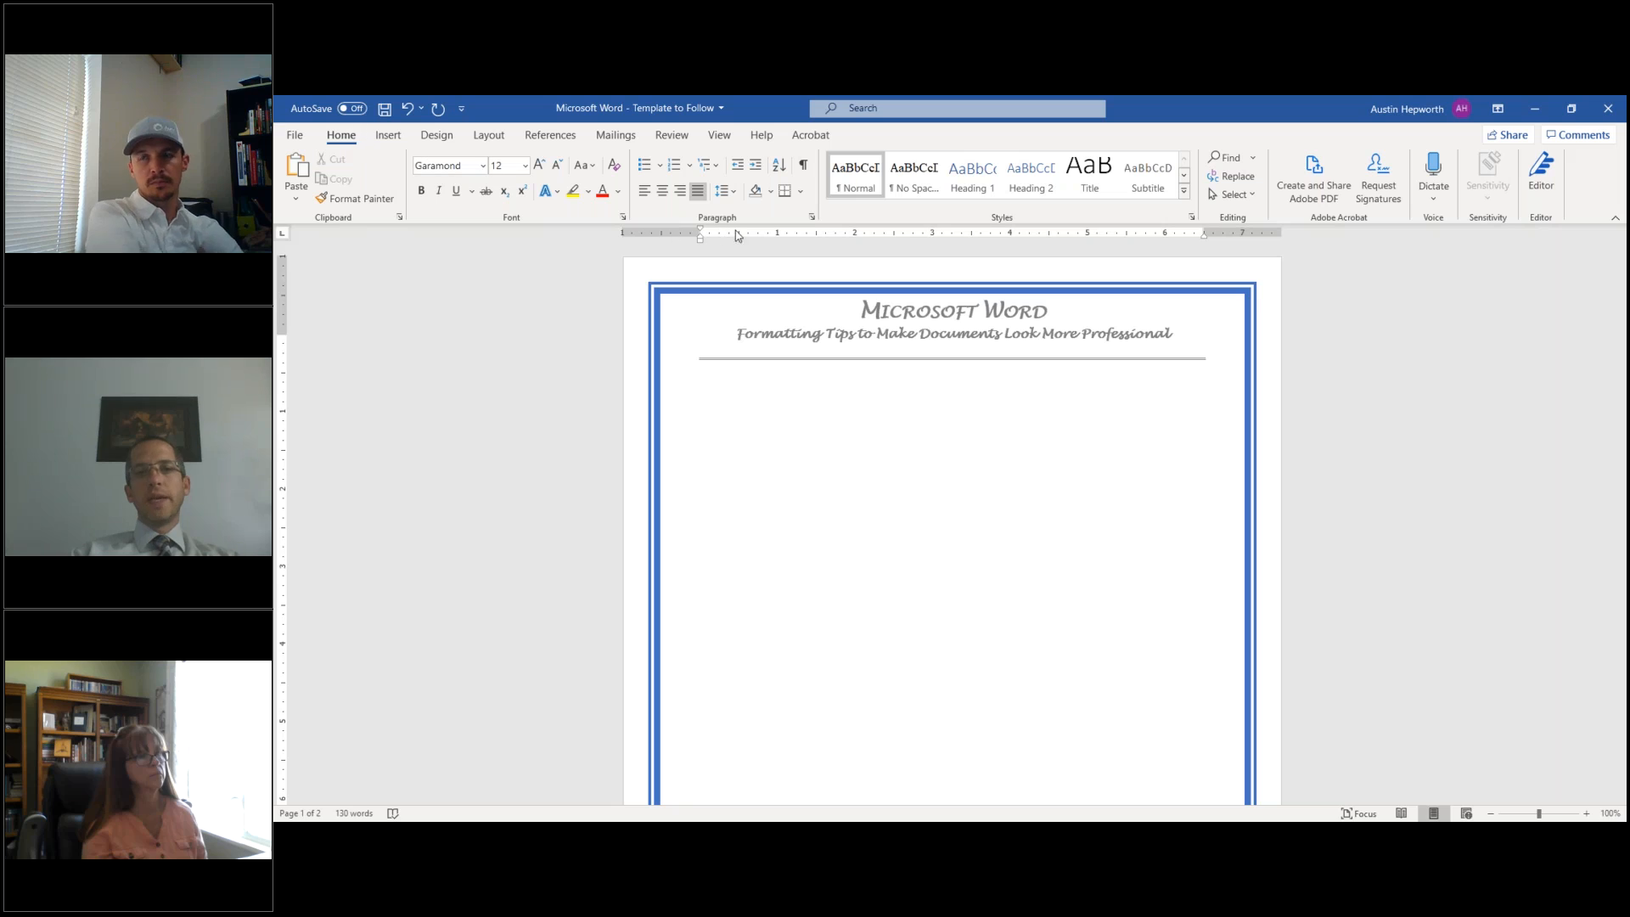
click(803, 168)
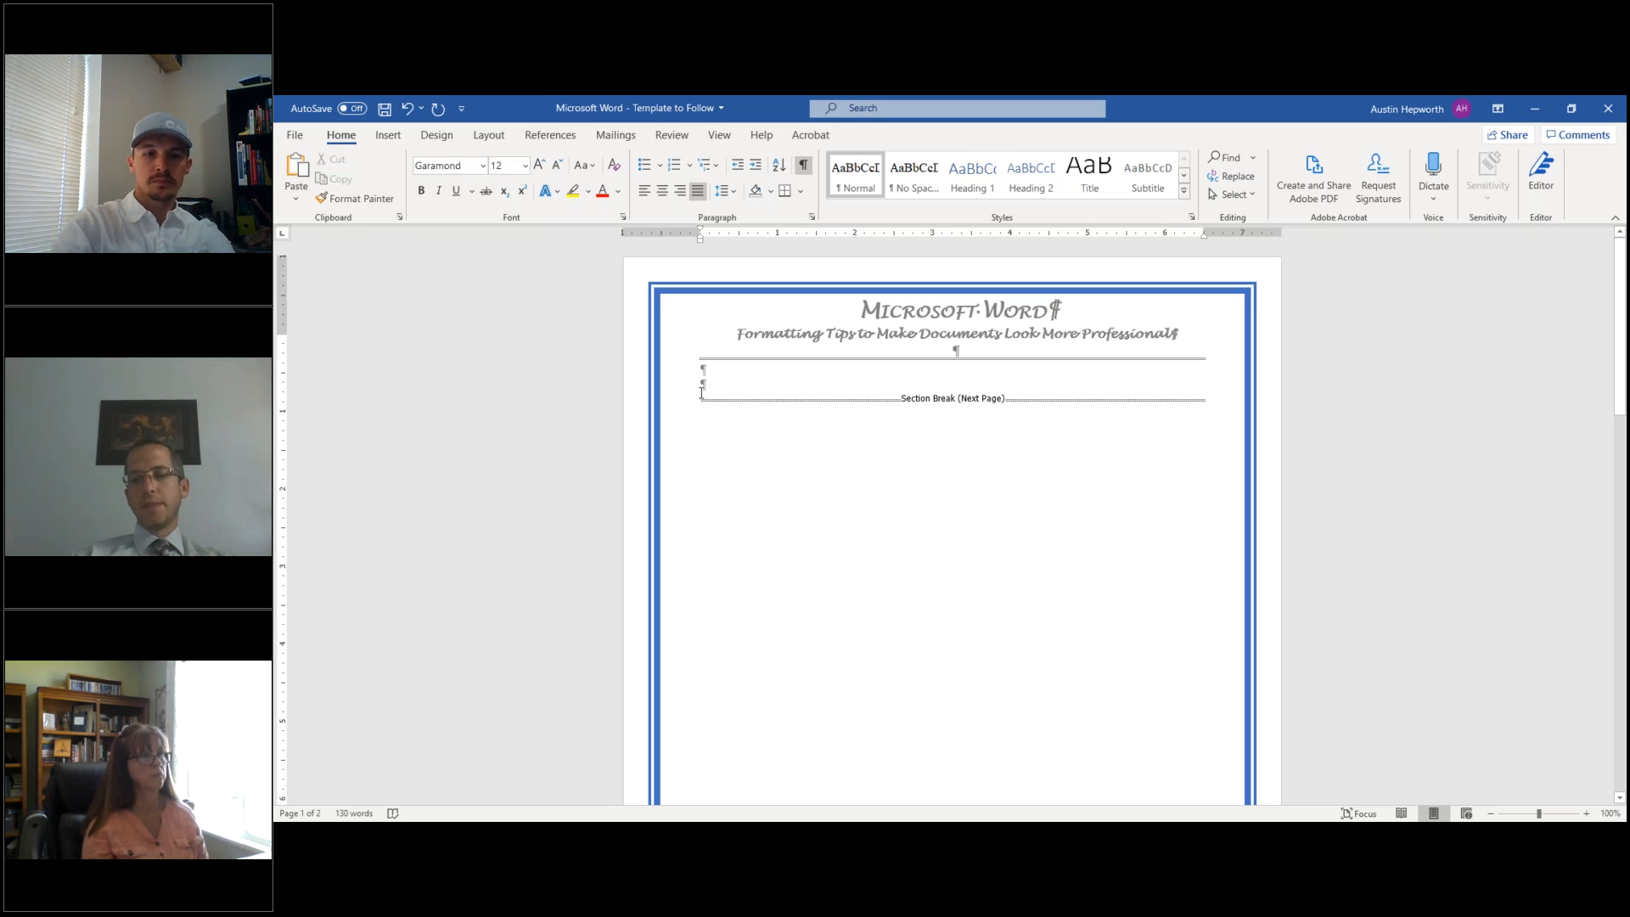
- Type a bold, centred 'Table of Contents' heading, leaving the next line justified
key(Return)
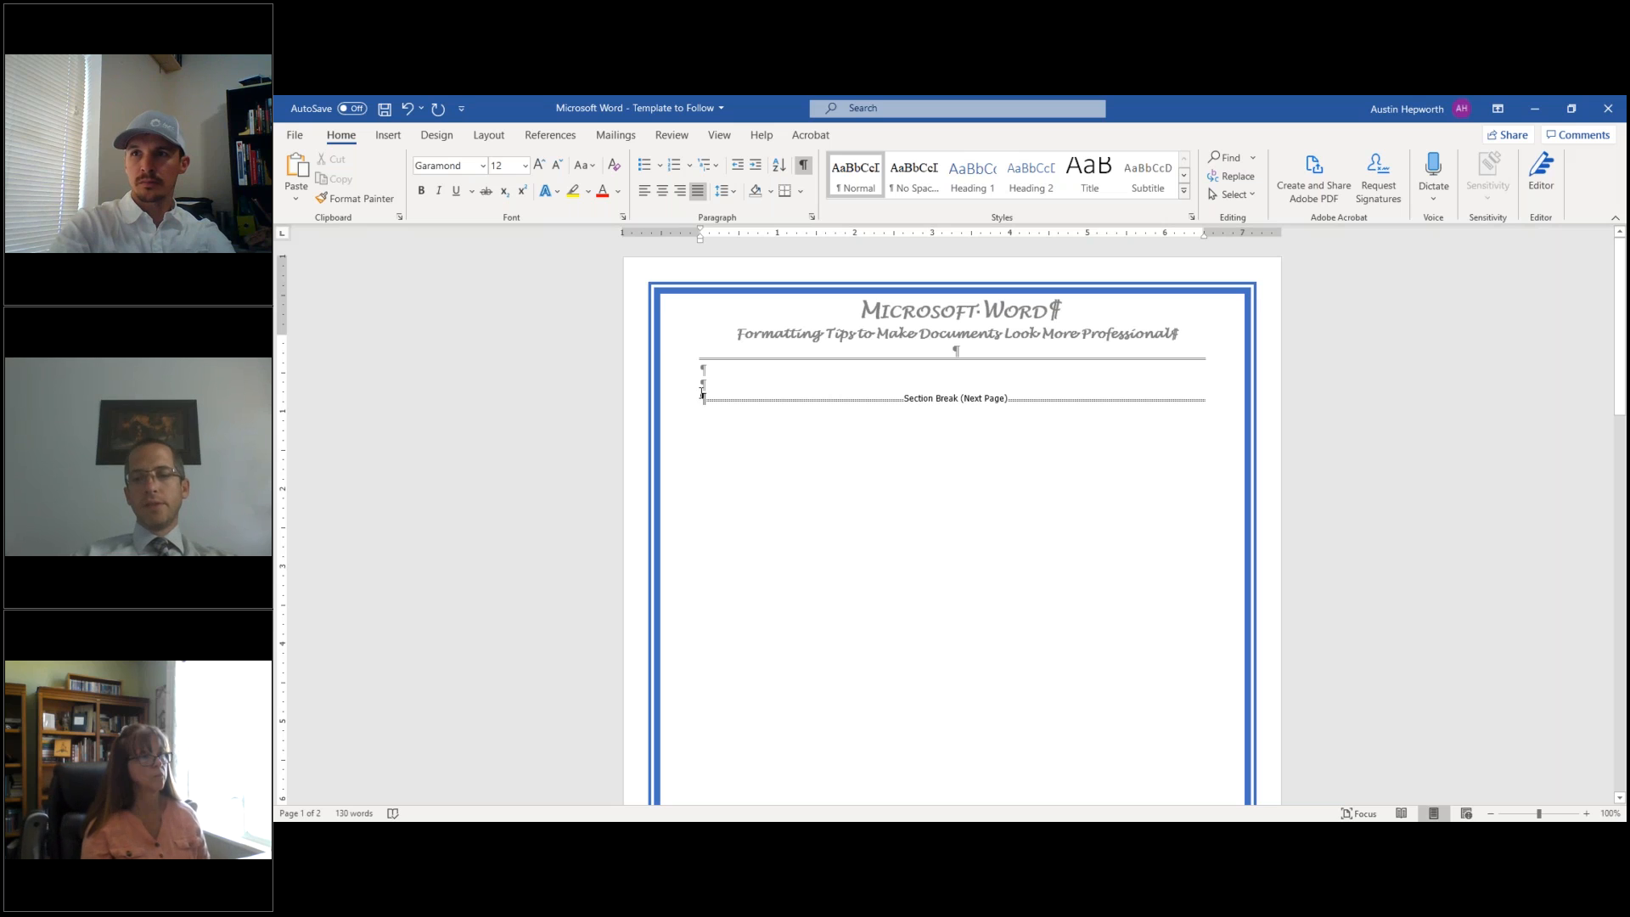
key(Return)
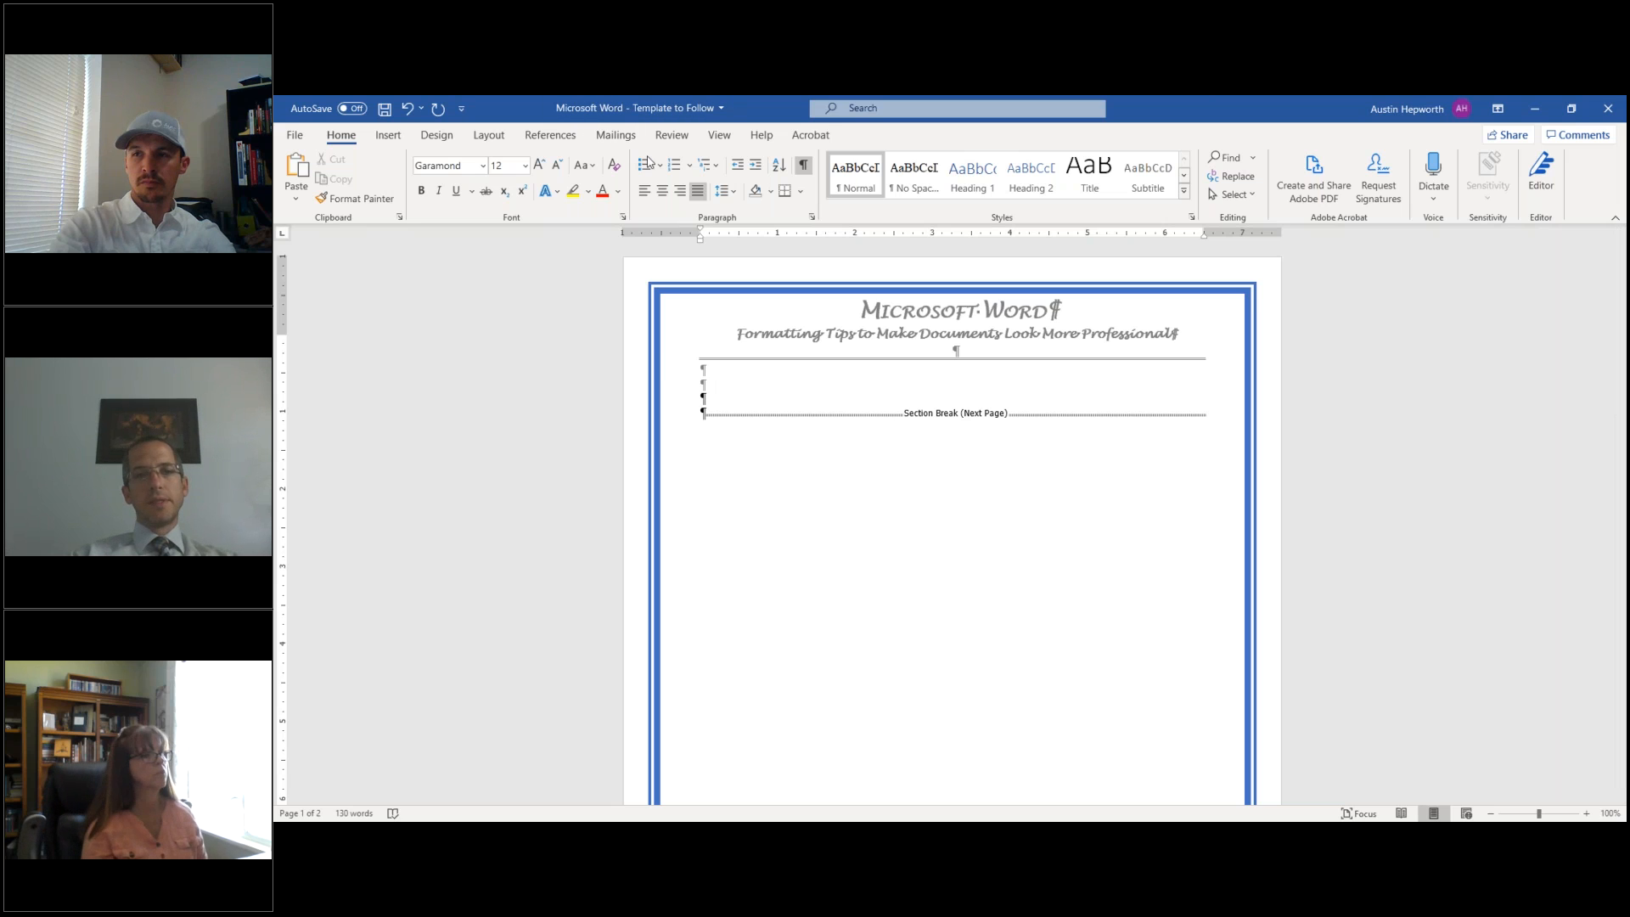
click(663, 192)
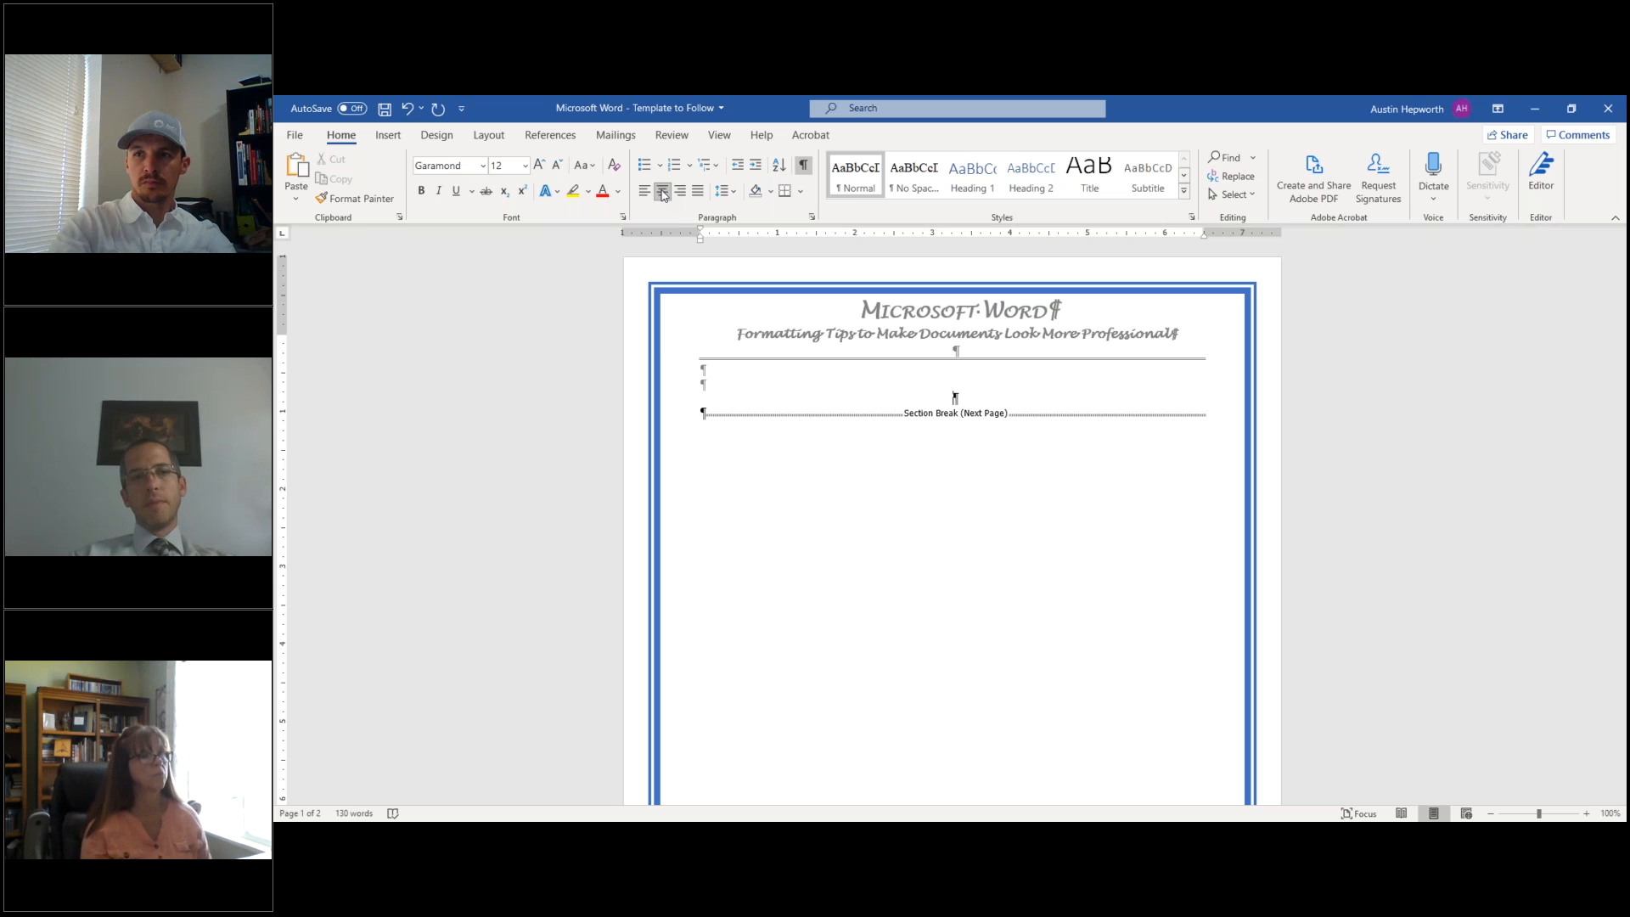
key(ctrl+b)
text(Table)
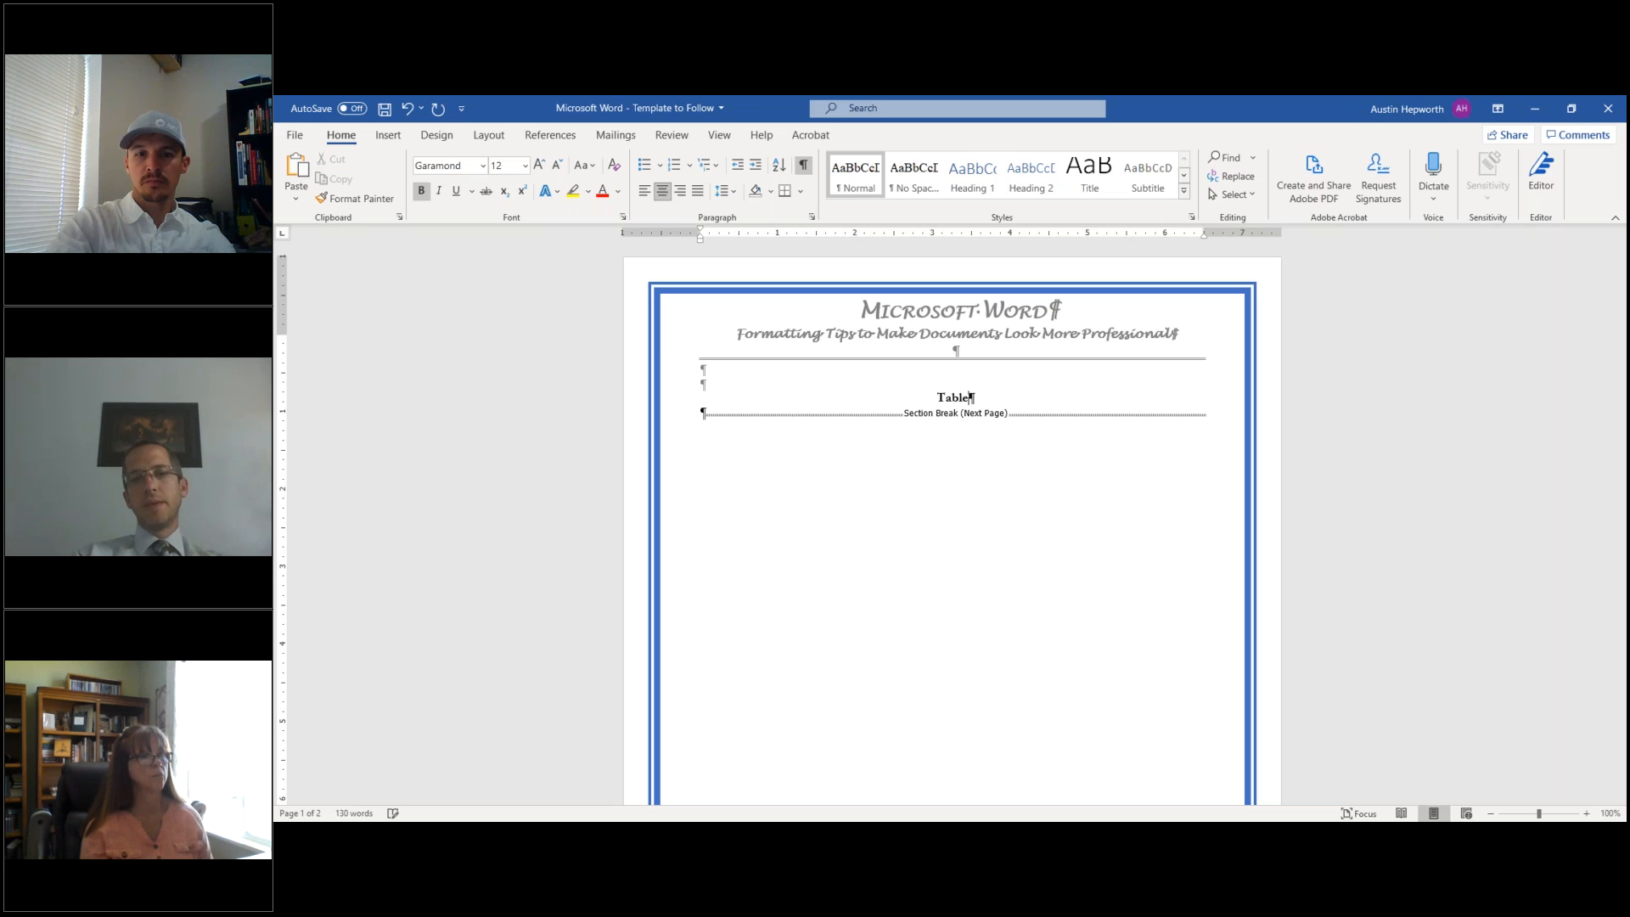
text( of Contents)
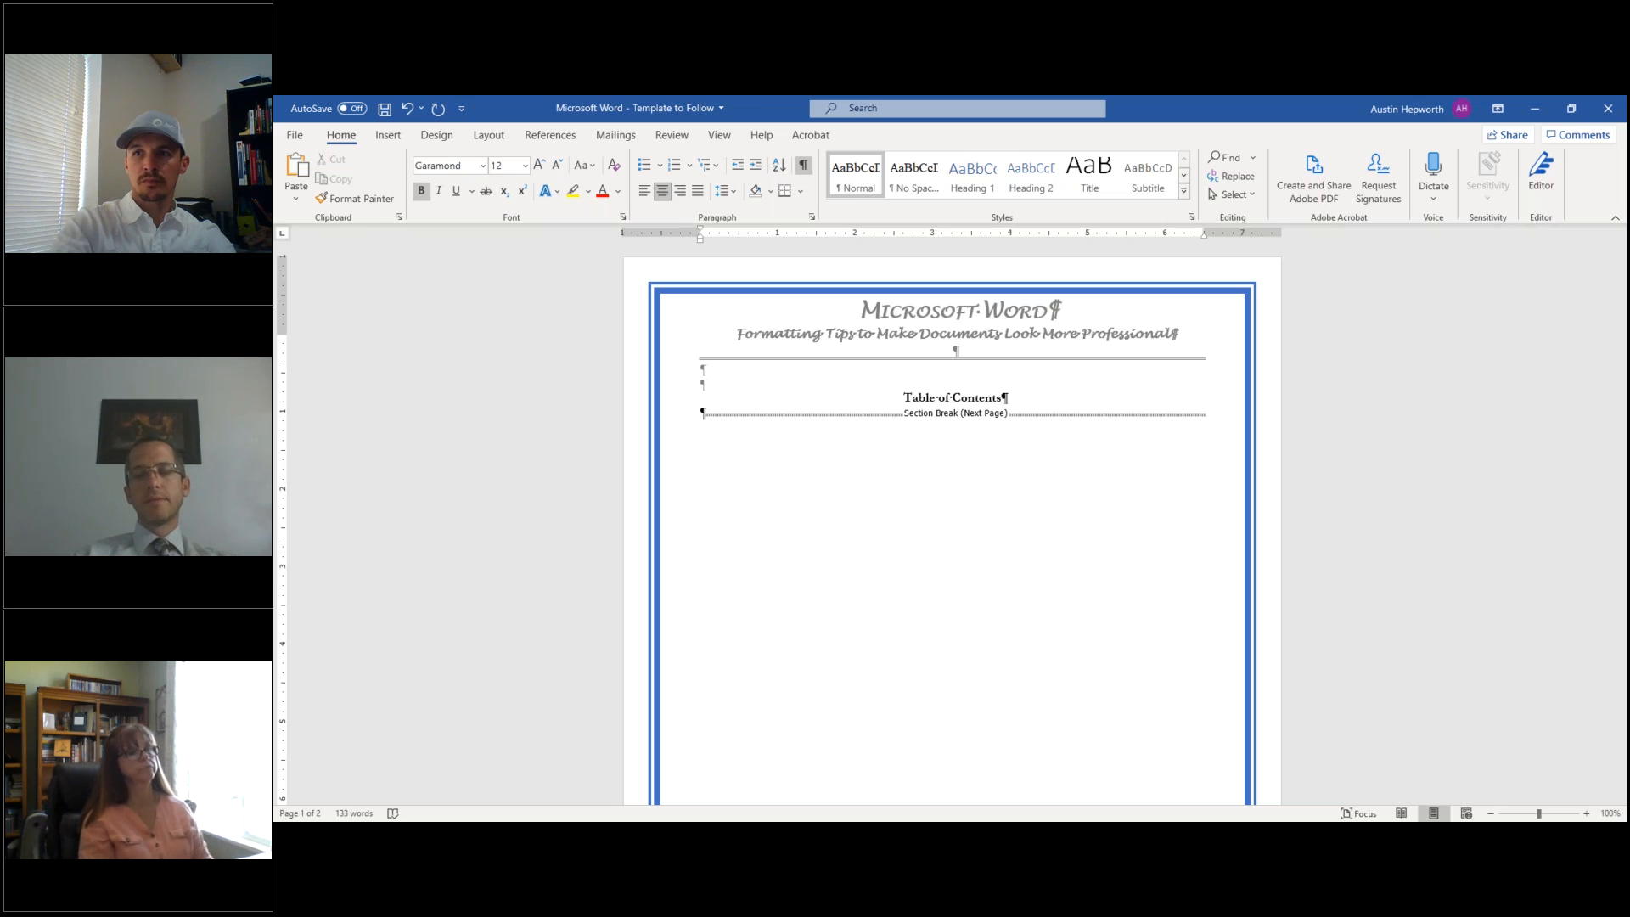
key(Return)
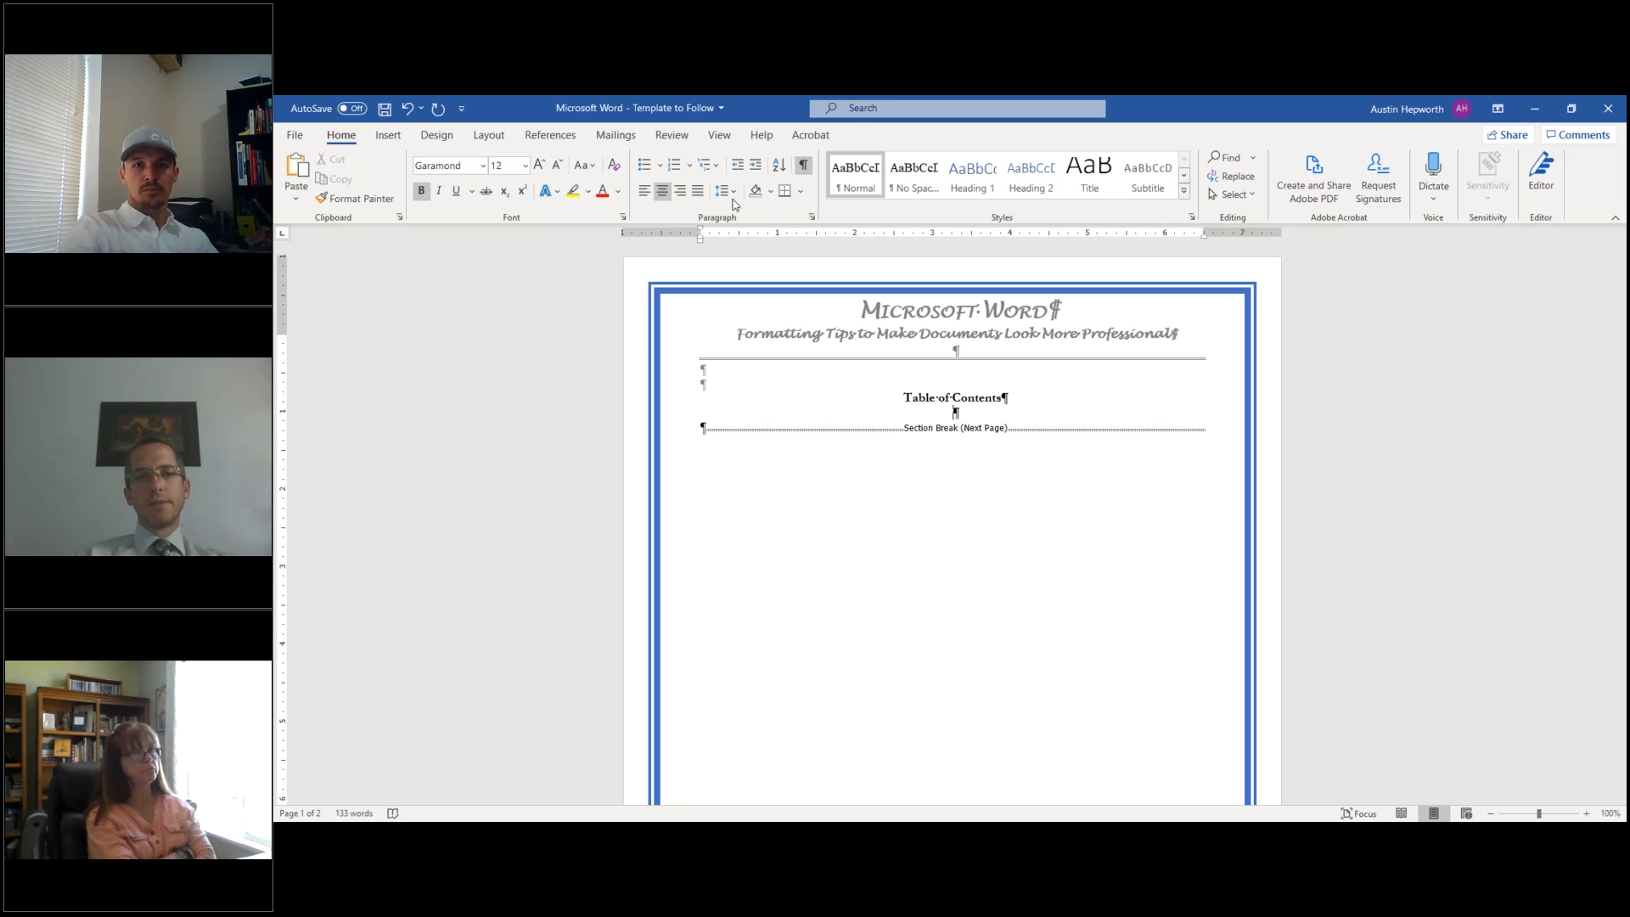
click(697, 192)
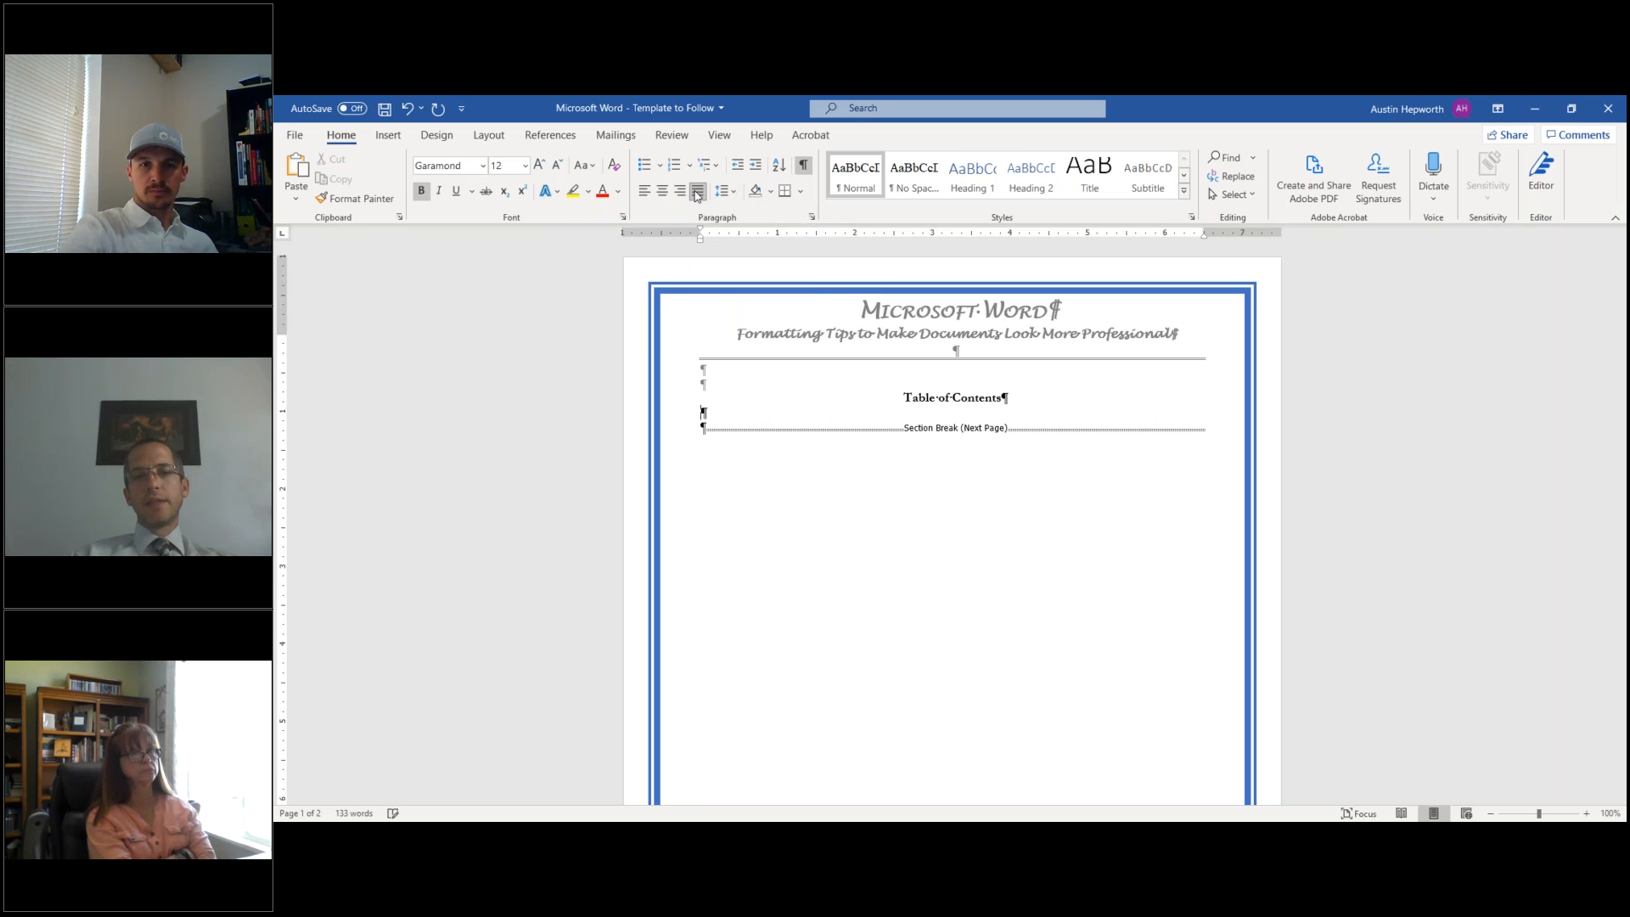
- Set the Table of Contents heading to 18 pt font size
drag(917, 405, 1008, 399)
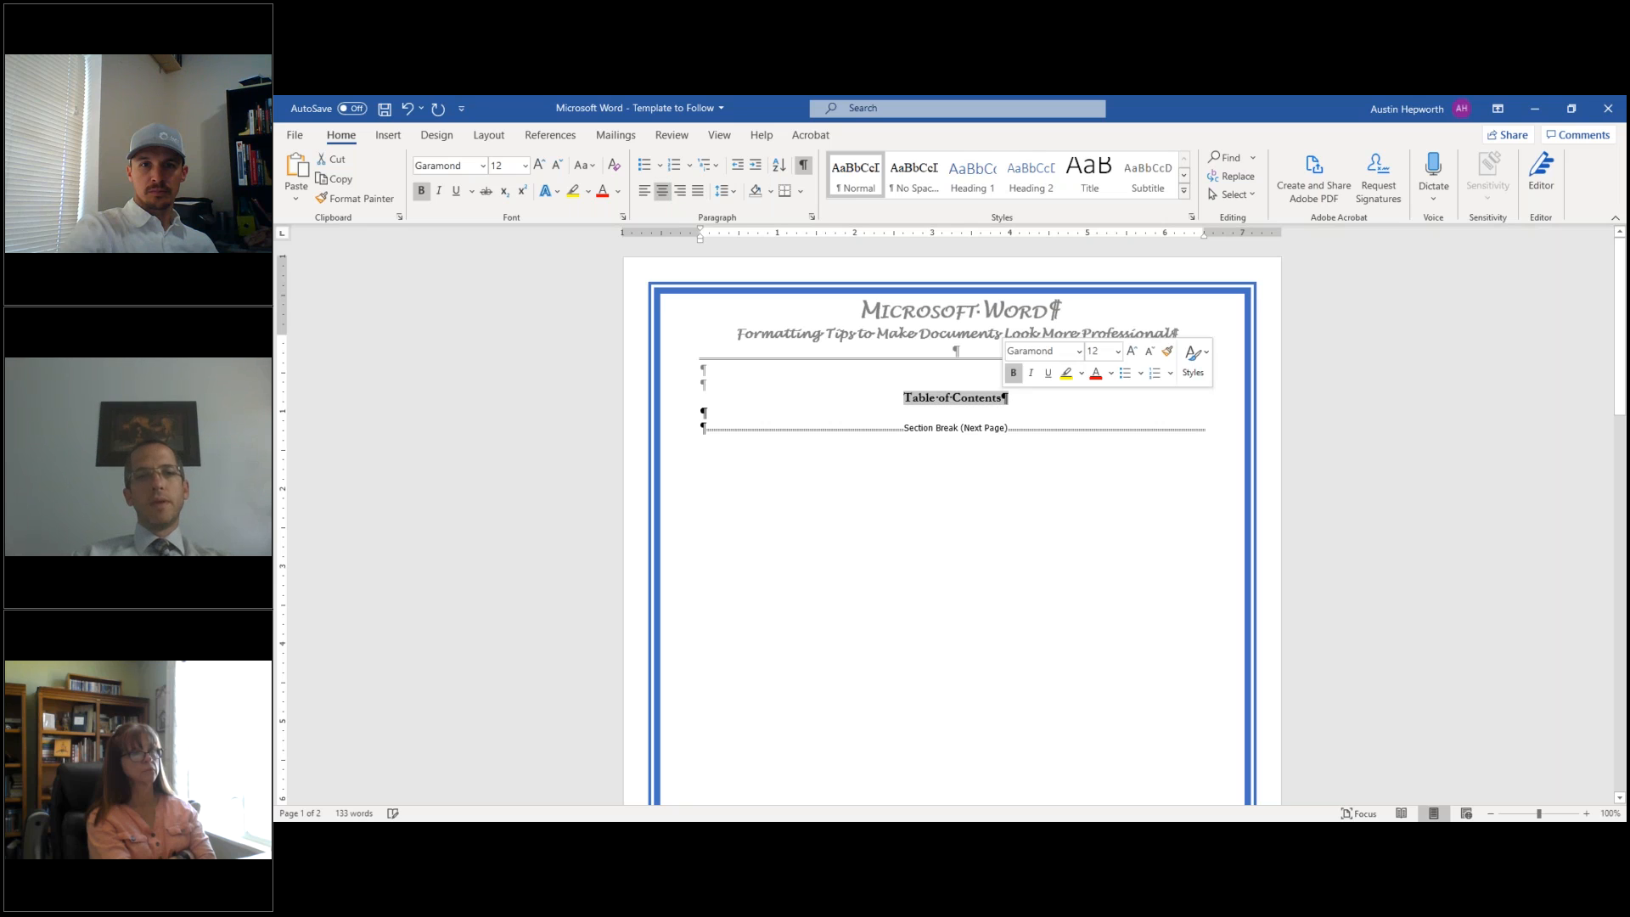
click(524, 166)
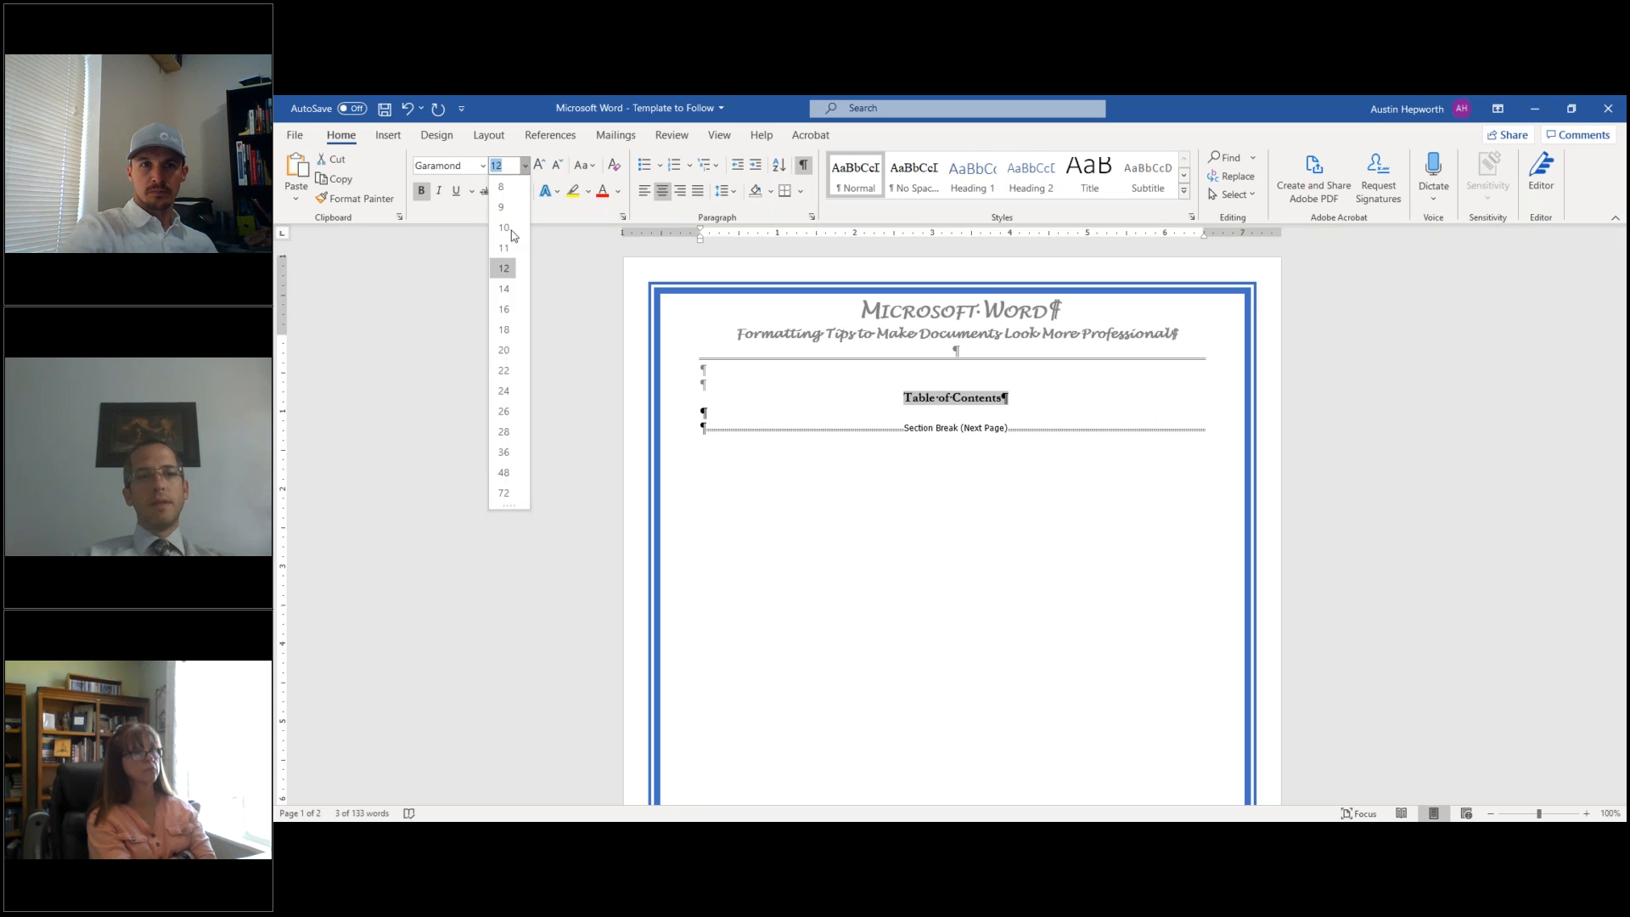
click(508, 331)
click(730, 425)
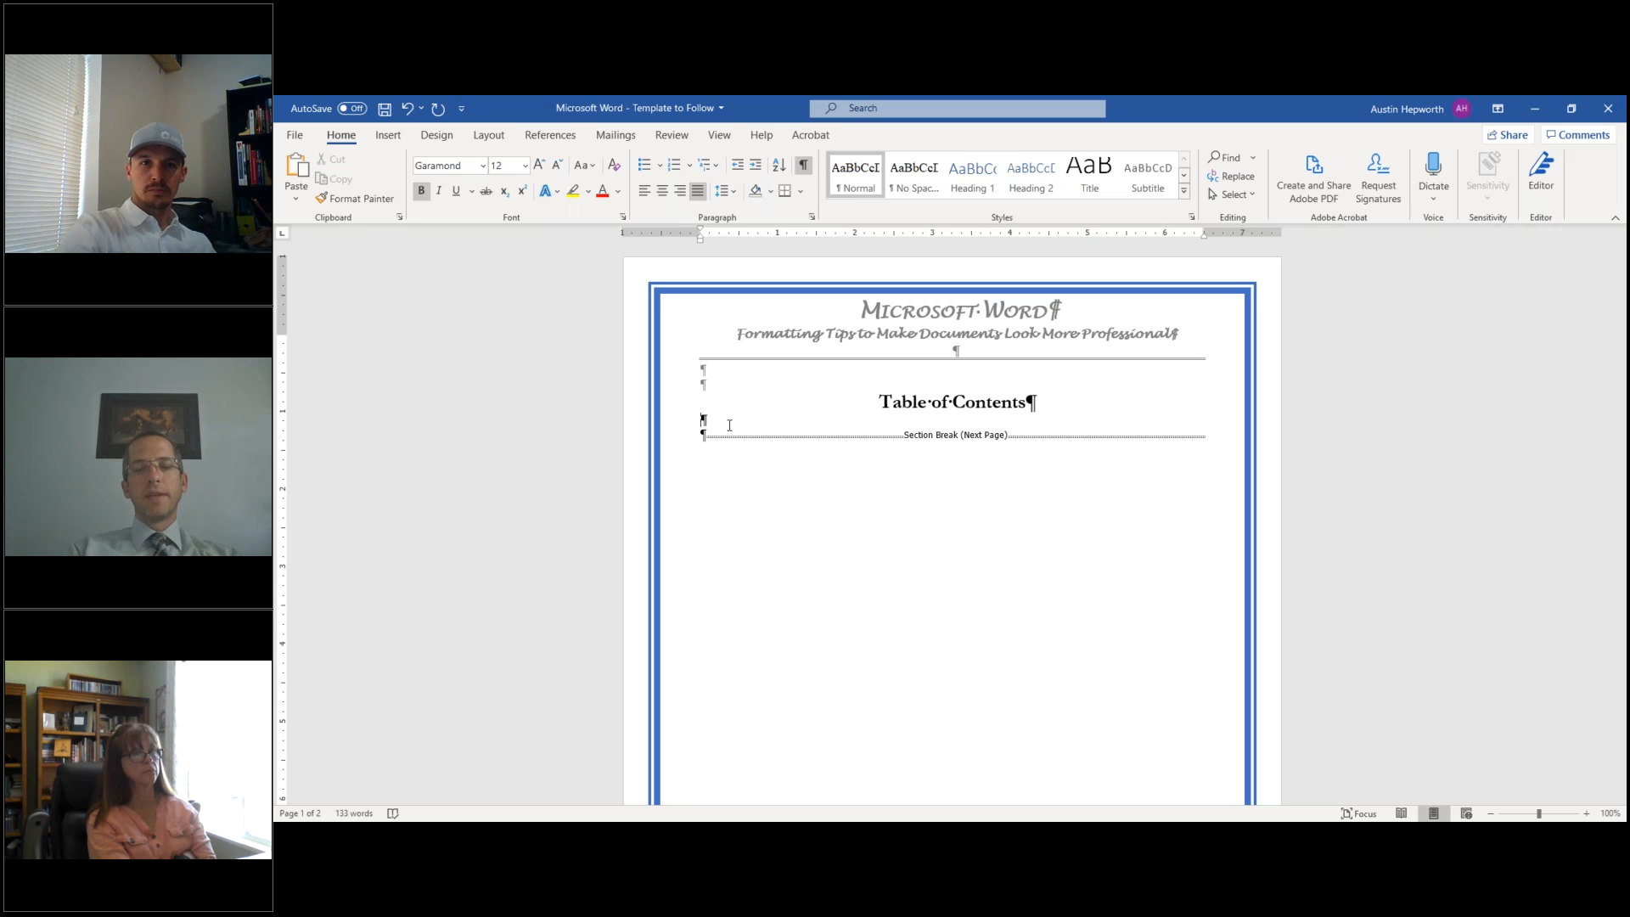
- Type the entries Introduction, Executive Summary, Analysis, Recommendations and Conclusions with blank lines between them
key(Return)
text(Introduction)
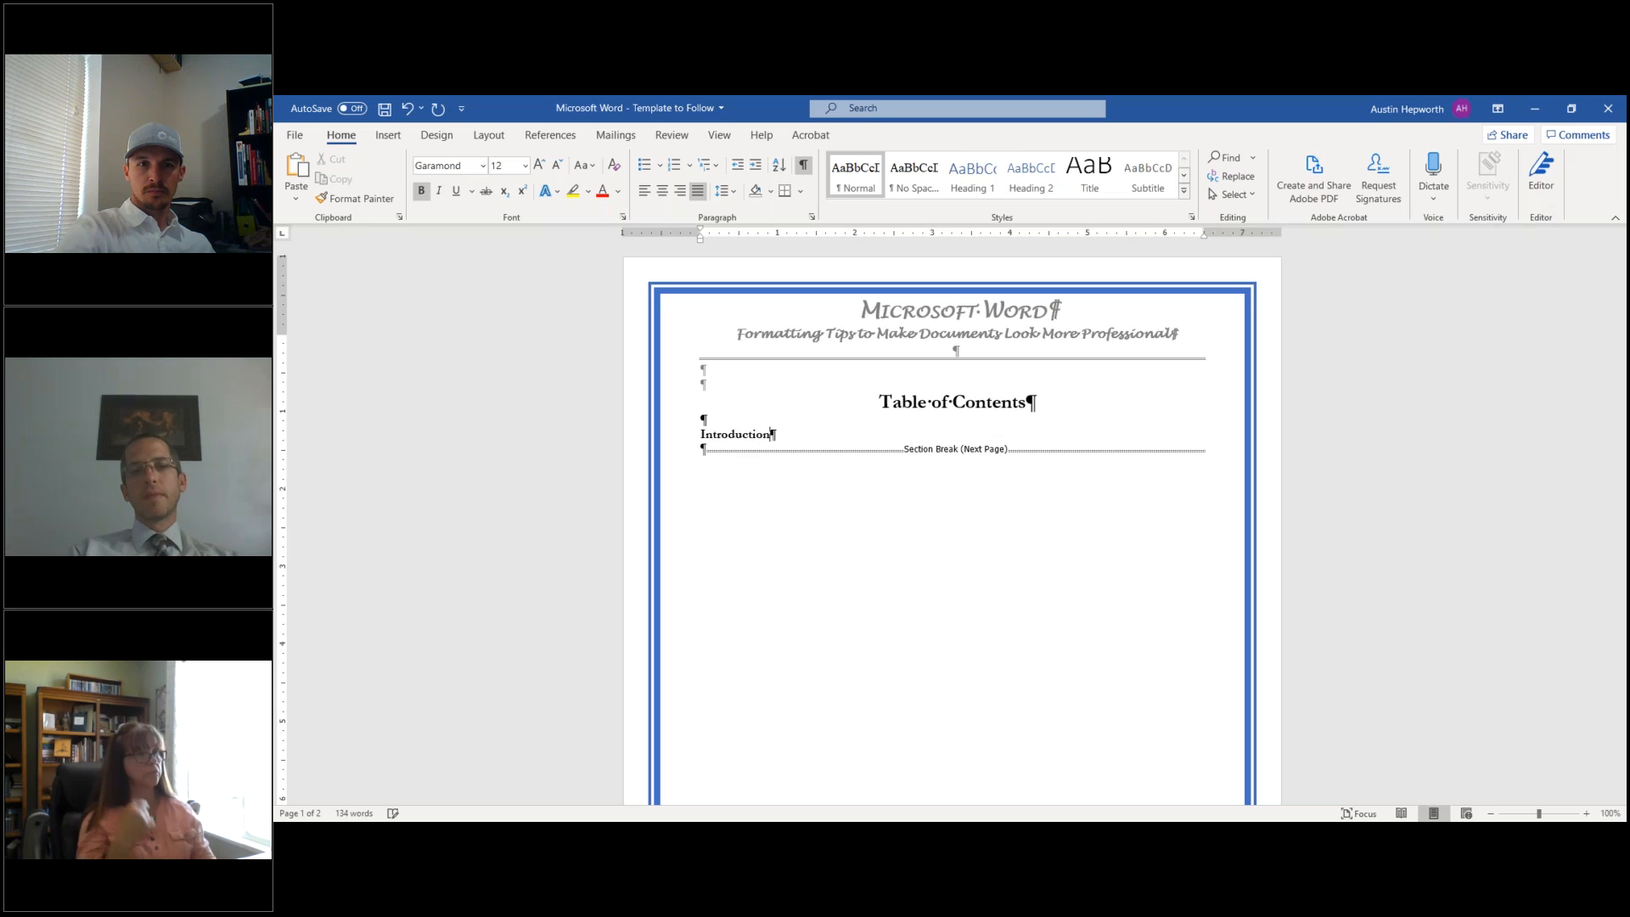
key(Return)
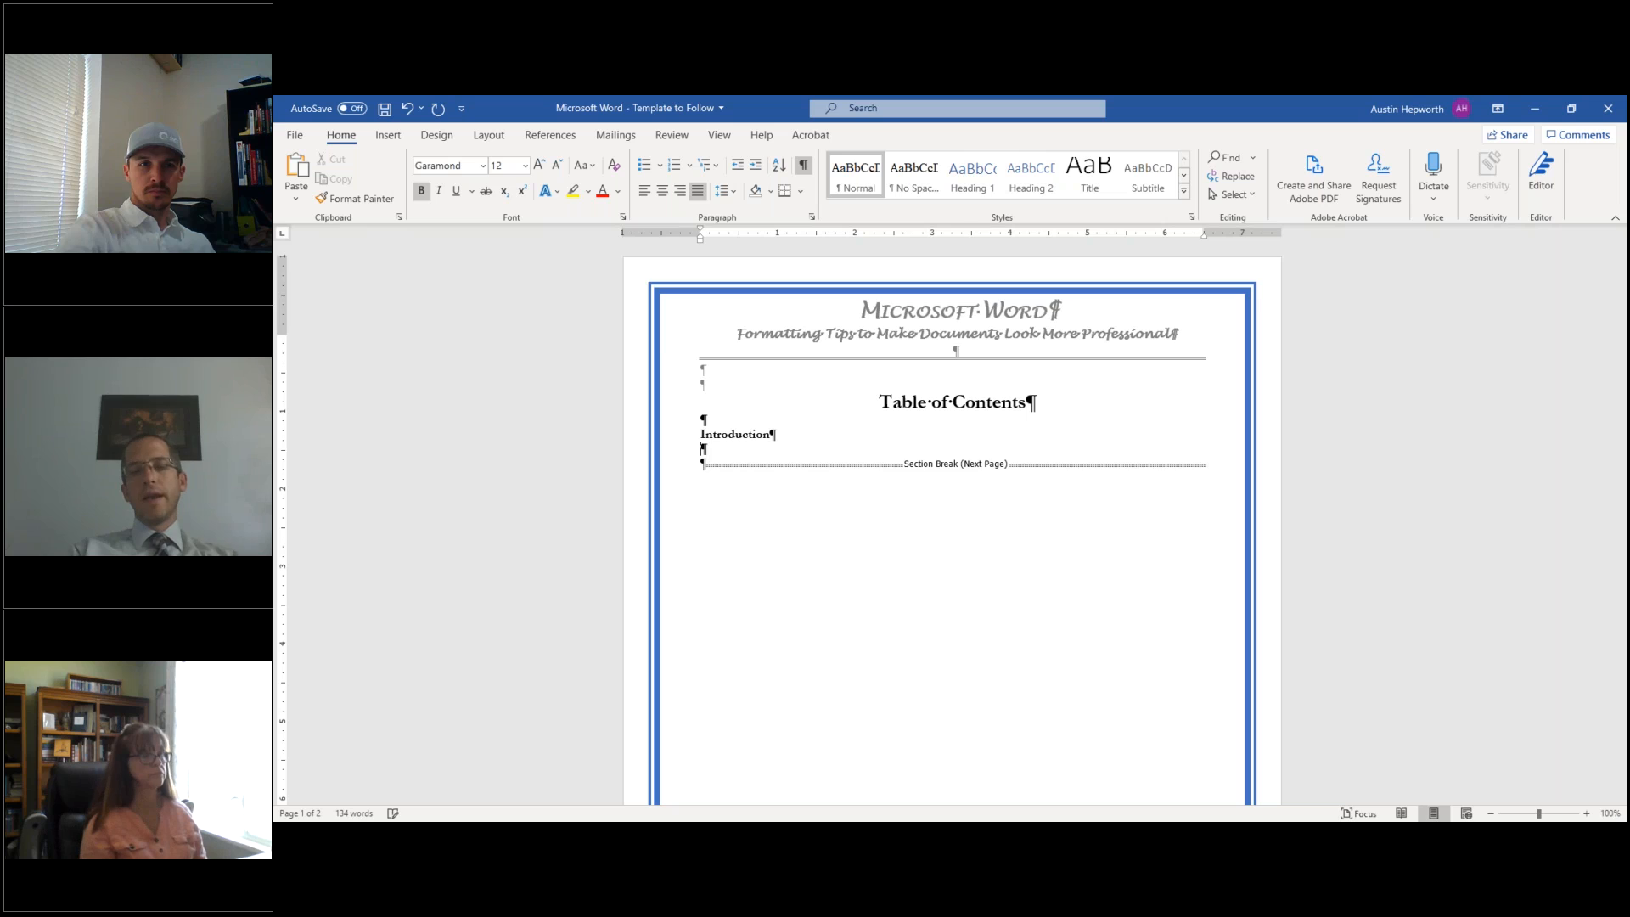
key(Return)
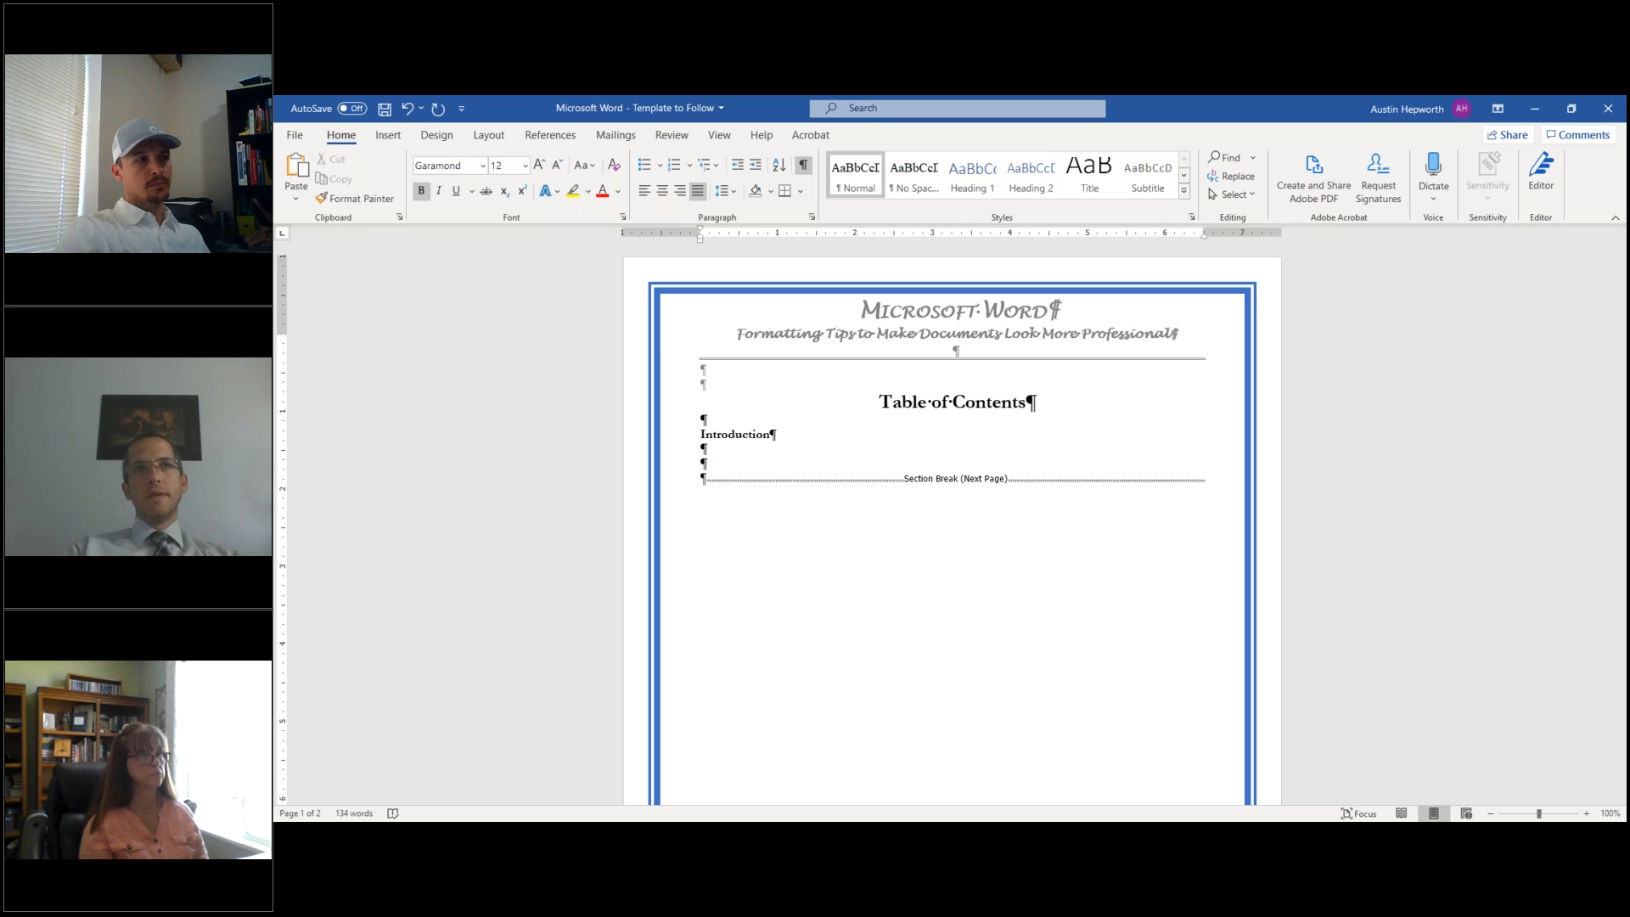
text(Executive Summary)
key(Return)
key(Return)
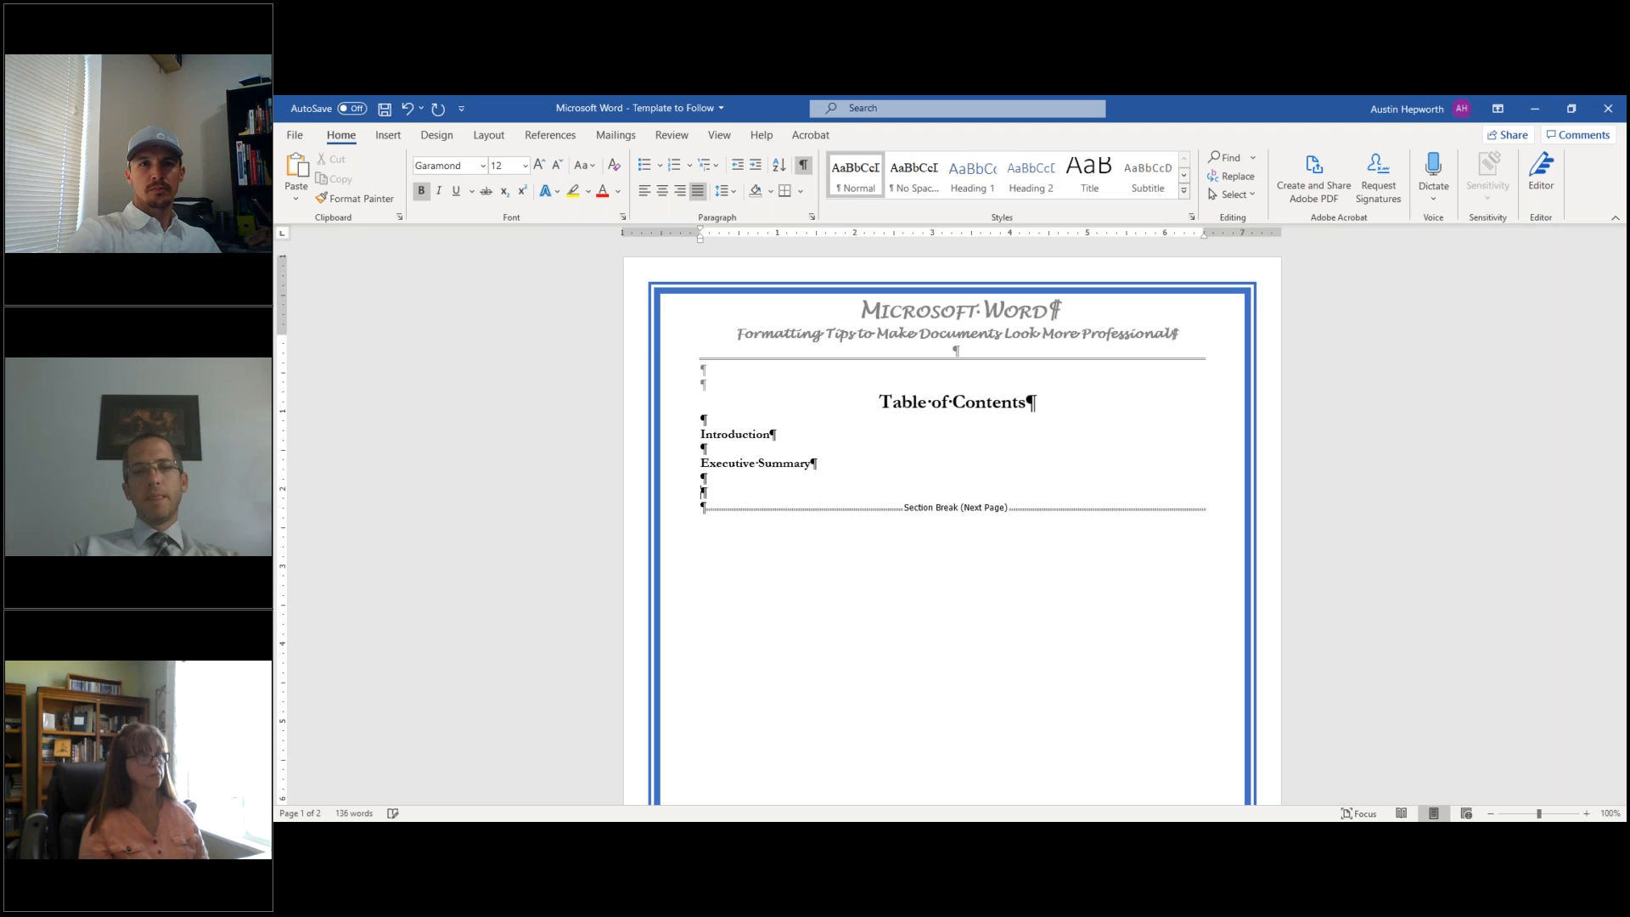
text(sis)
key(Return)
key(Return)
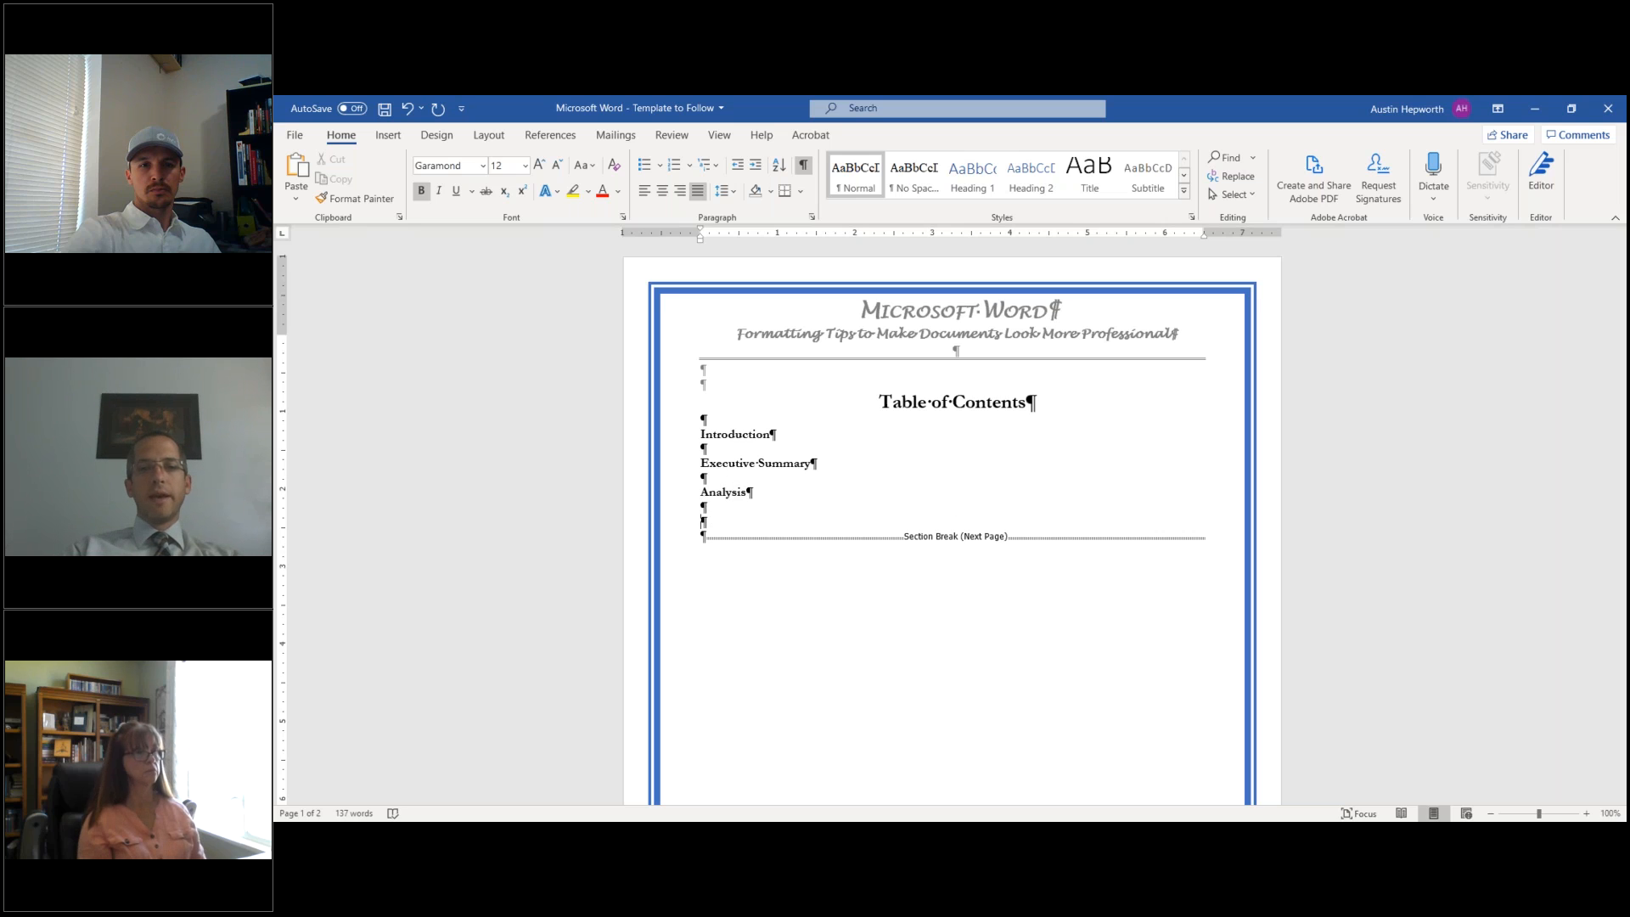
text(Recommen)
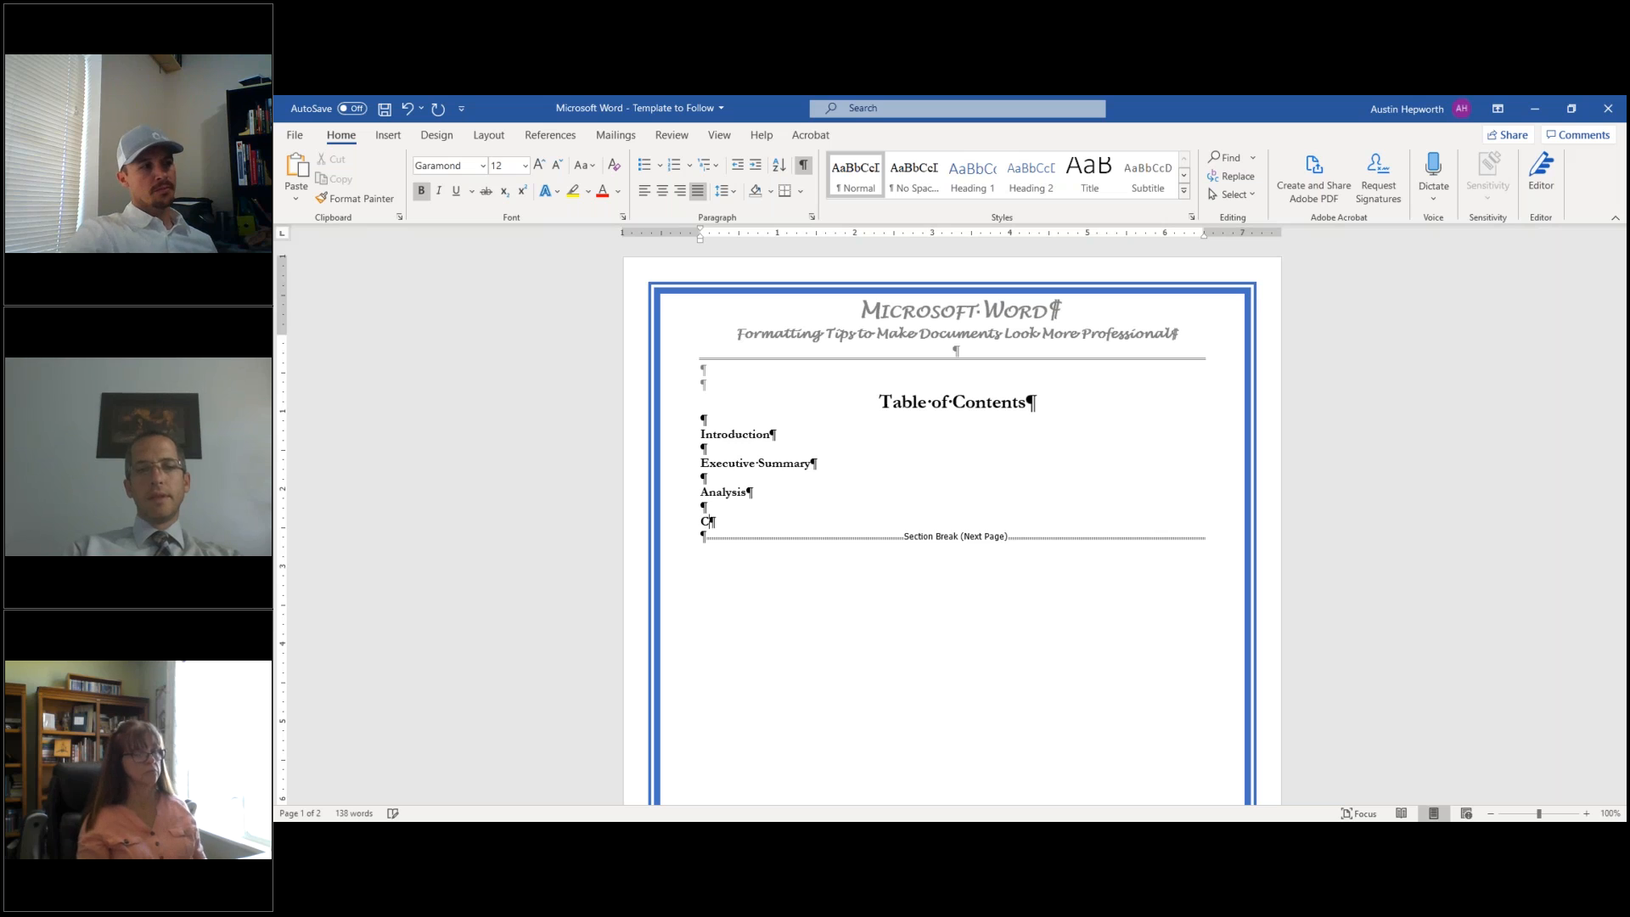
text(dations)
key(Return)
key(Return)
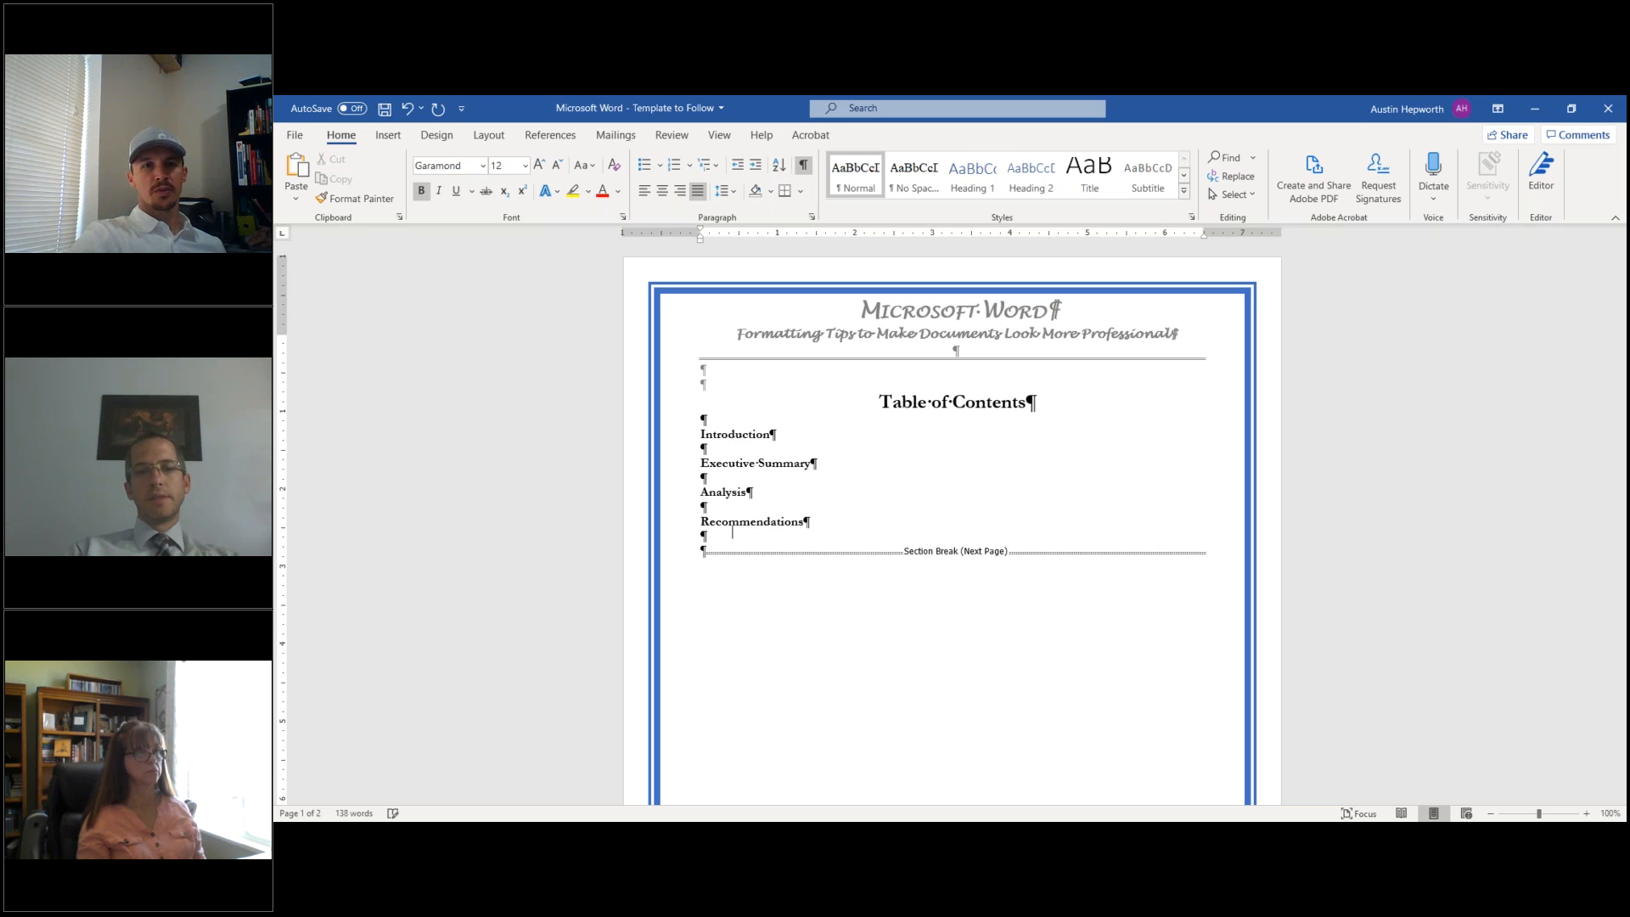
text(Conclusions)
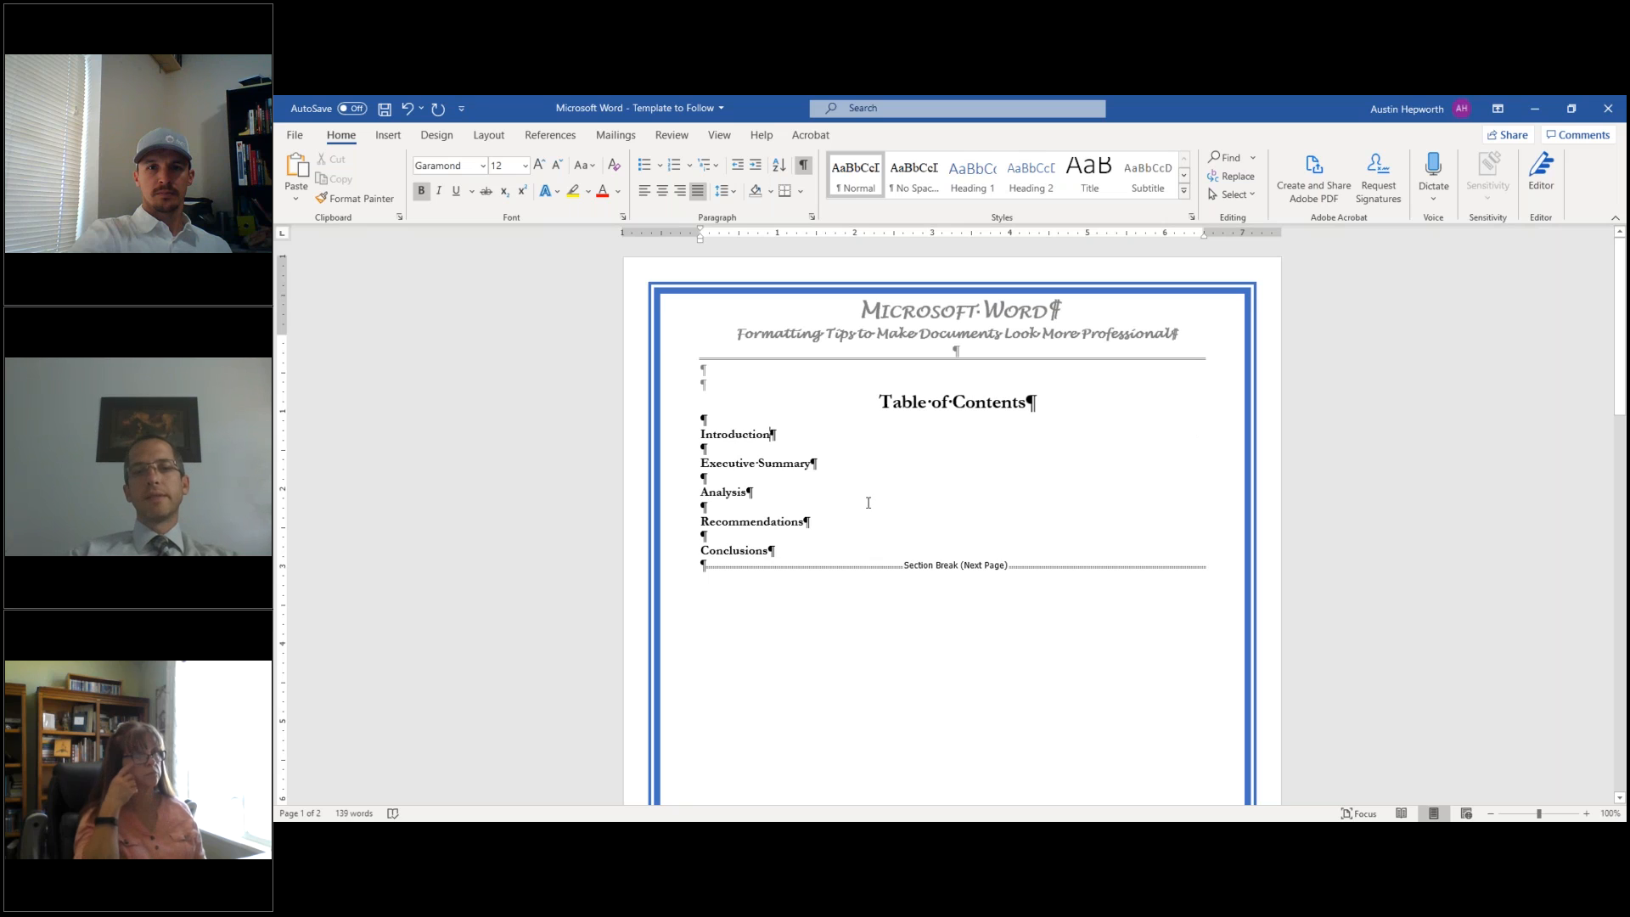
text(...)
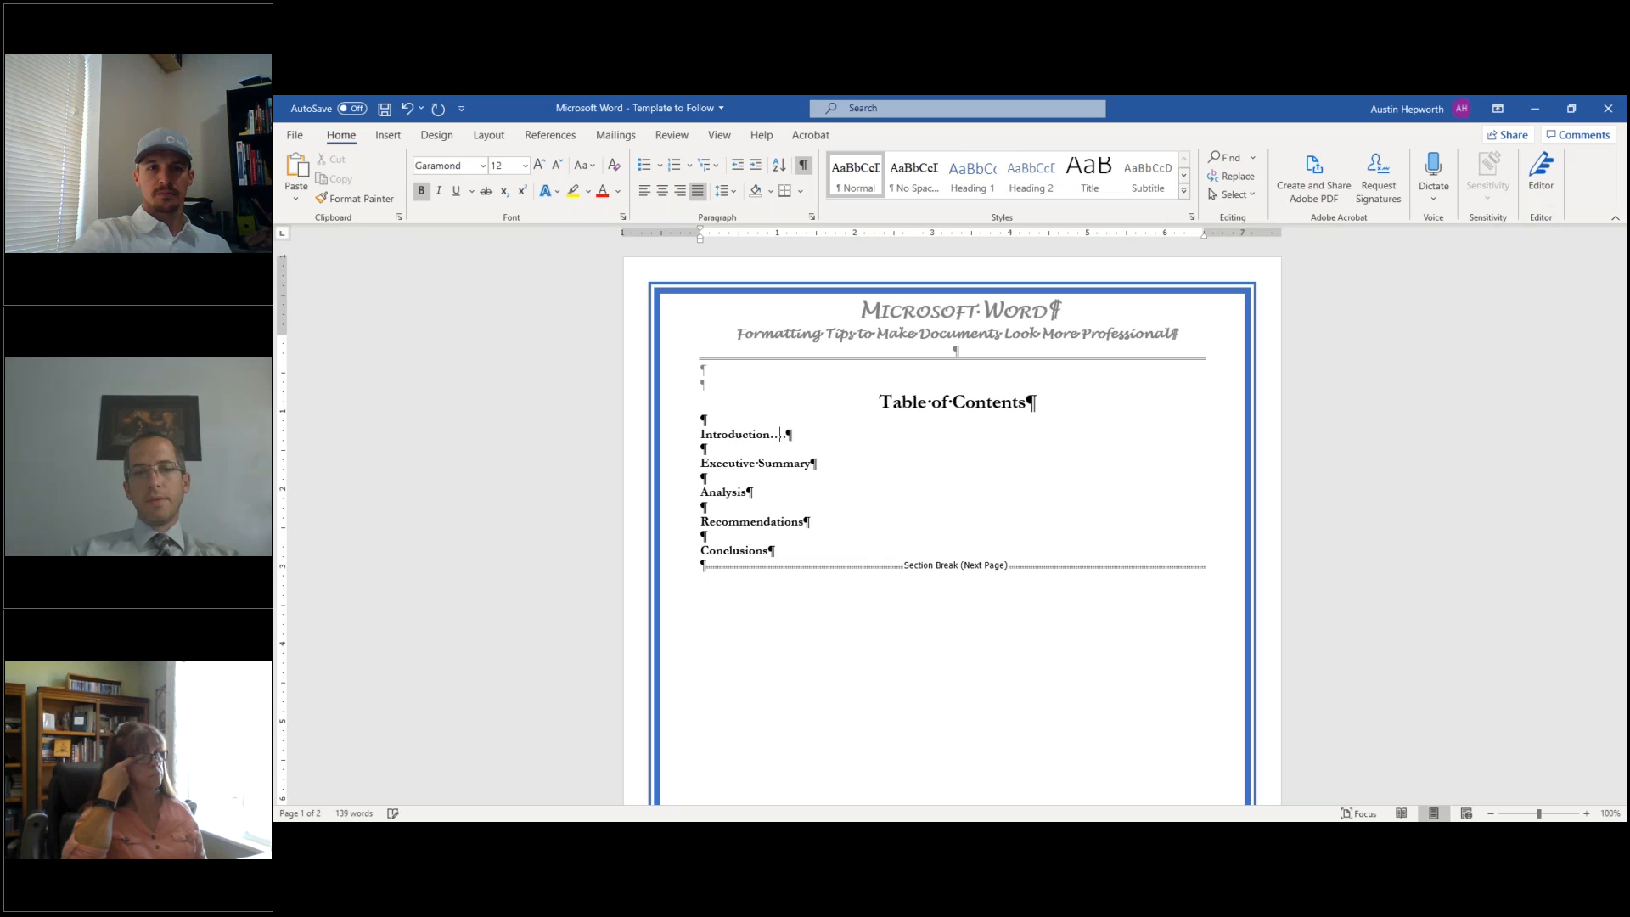
text(.....................................................................)
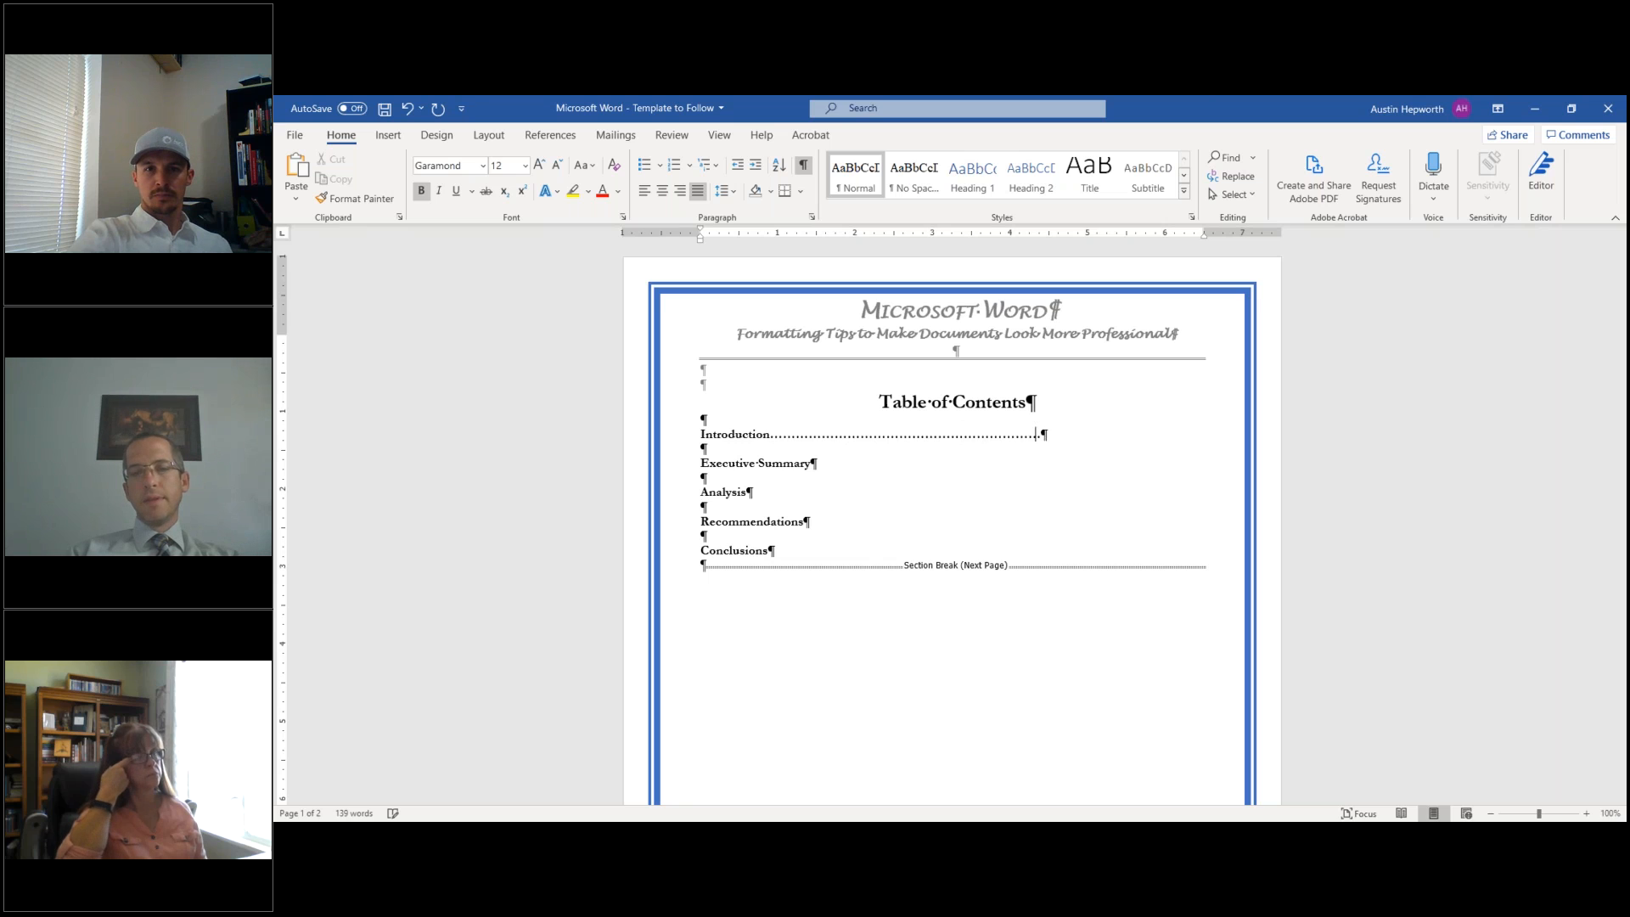
text(......................................1)
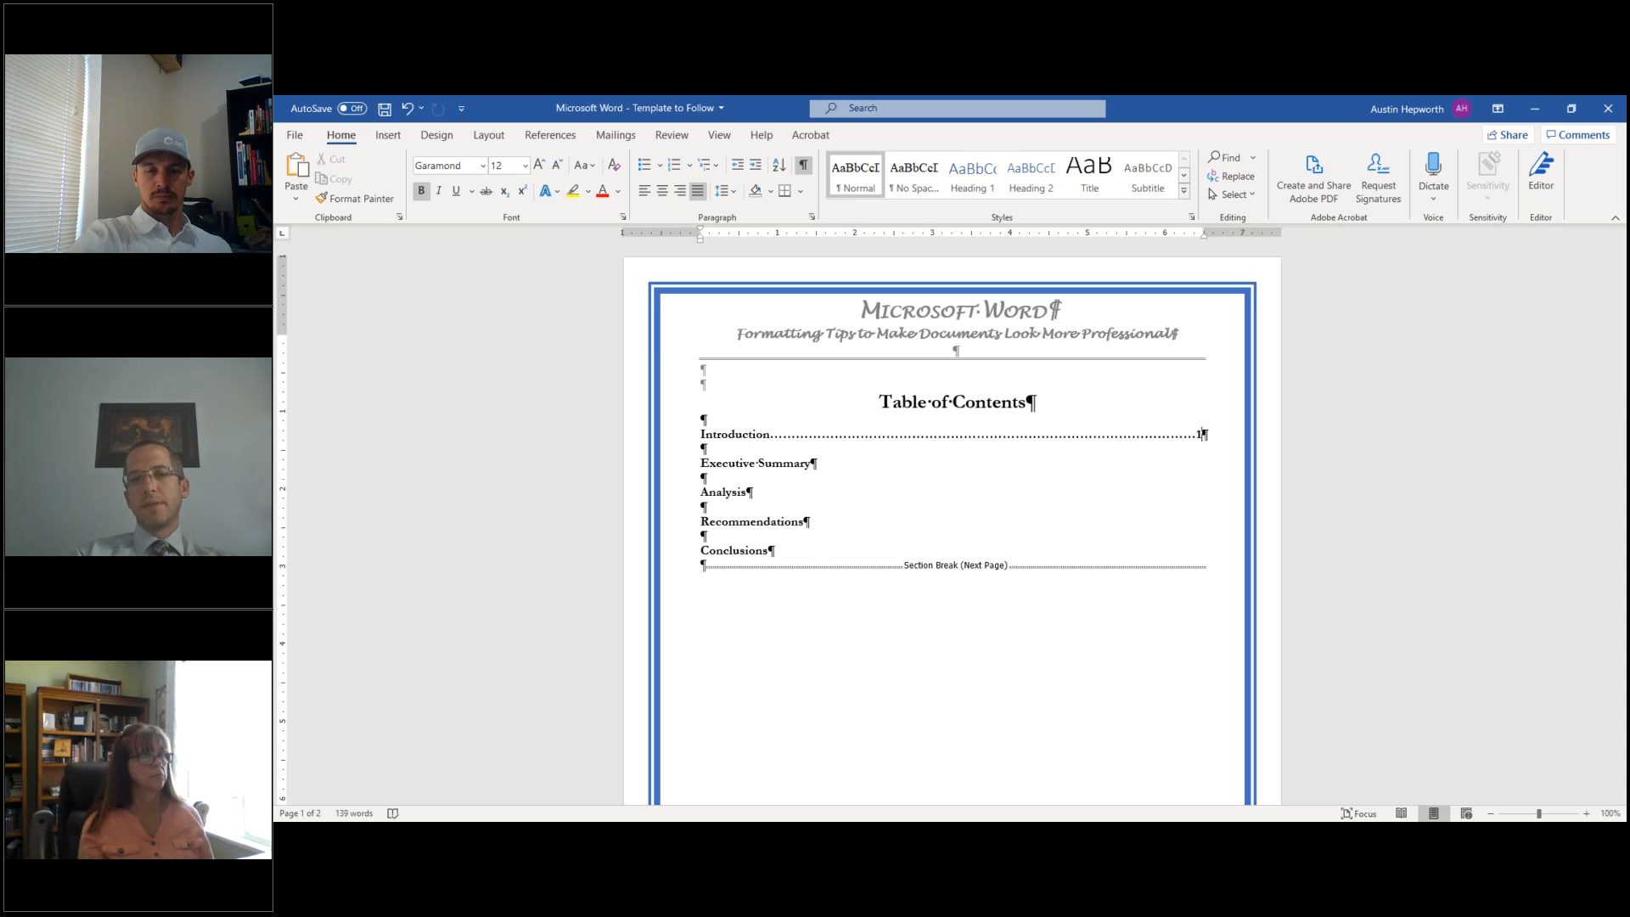
key(ctrl+z)
key(ctrl+z)
key(ctrl+z)
key(ctrl+z)
key(ctrl+z)
key(ctrl+z)
key(ctrl+z)
key(ctrl+z)
key(ctrl+z)
key(ctrl+z)
key(ctrl+z)
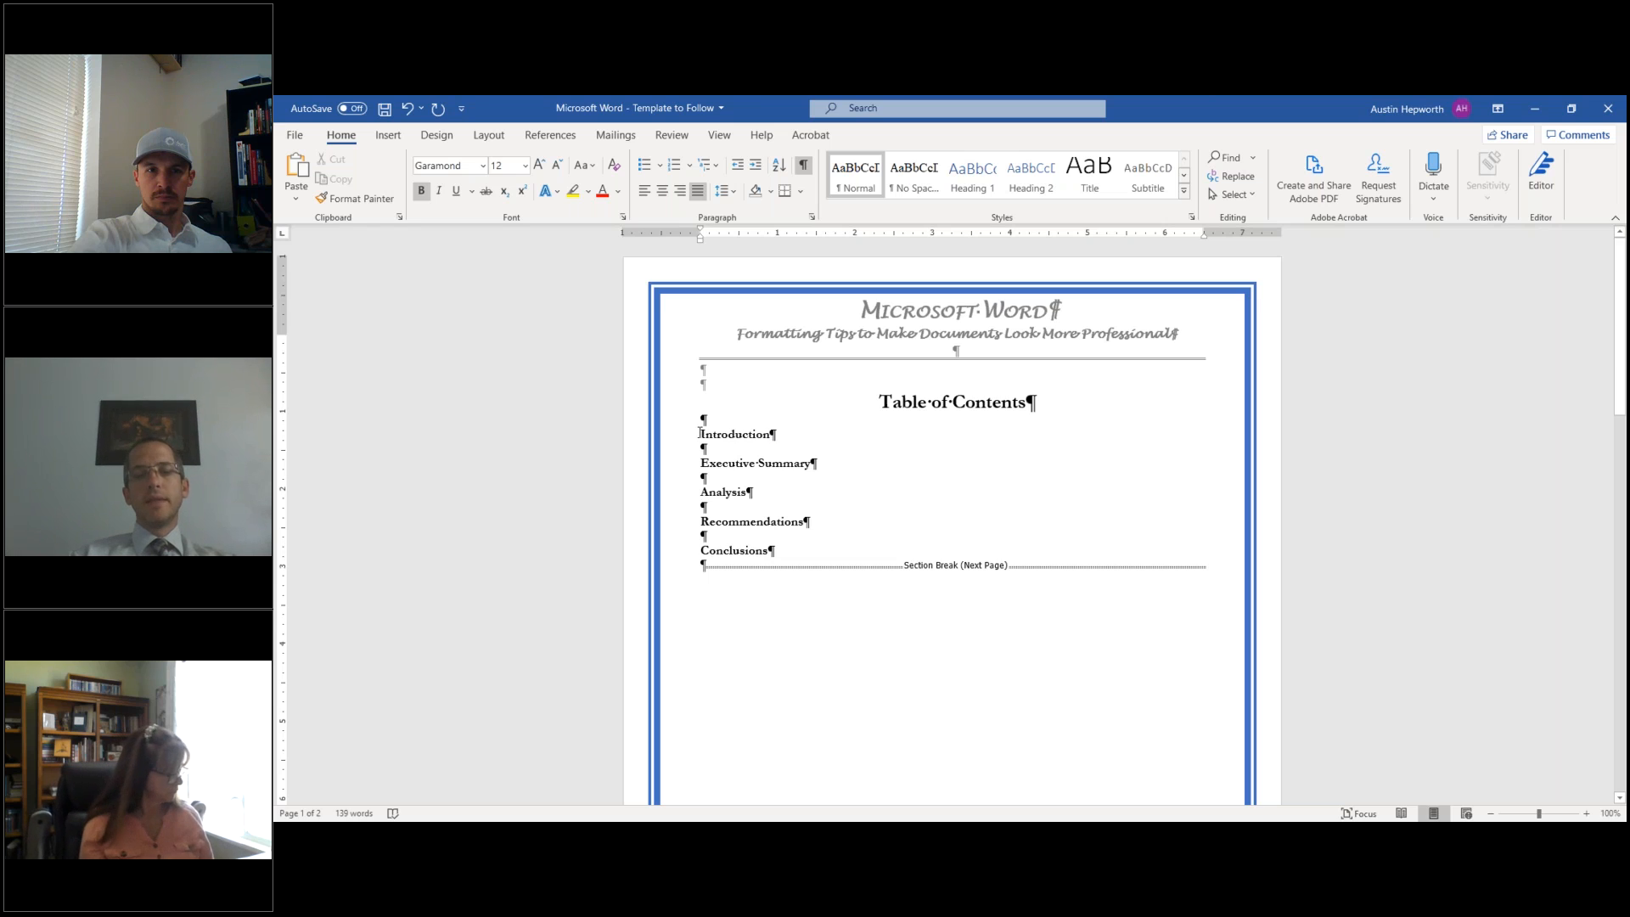
drag(700, 434, 841, 548)
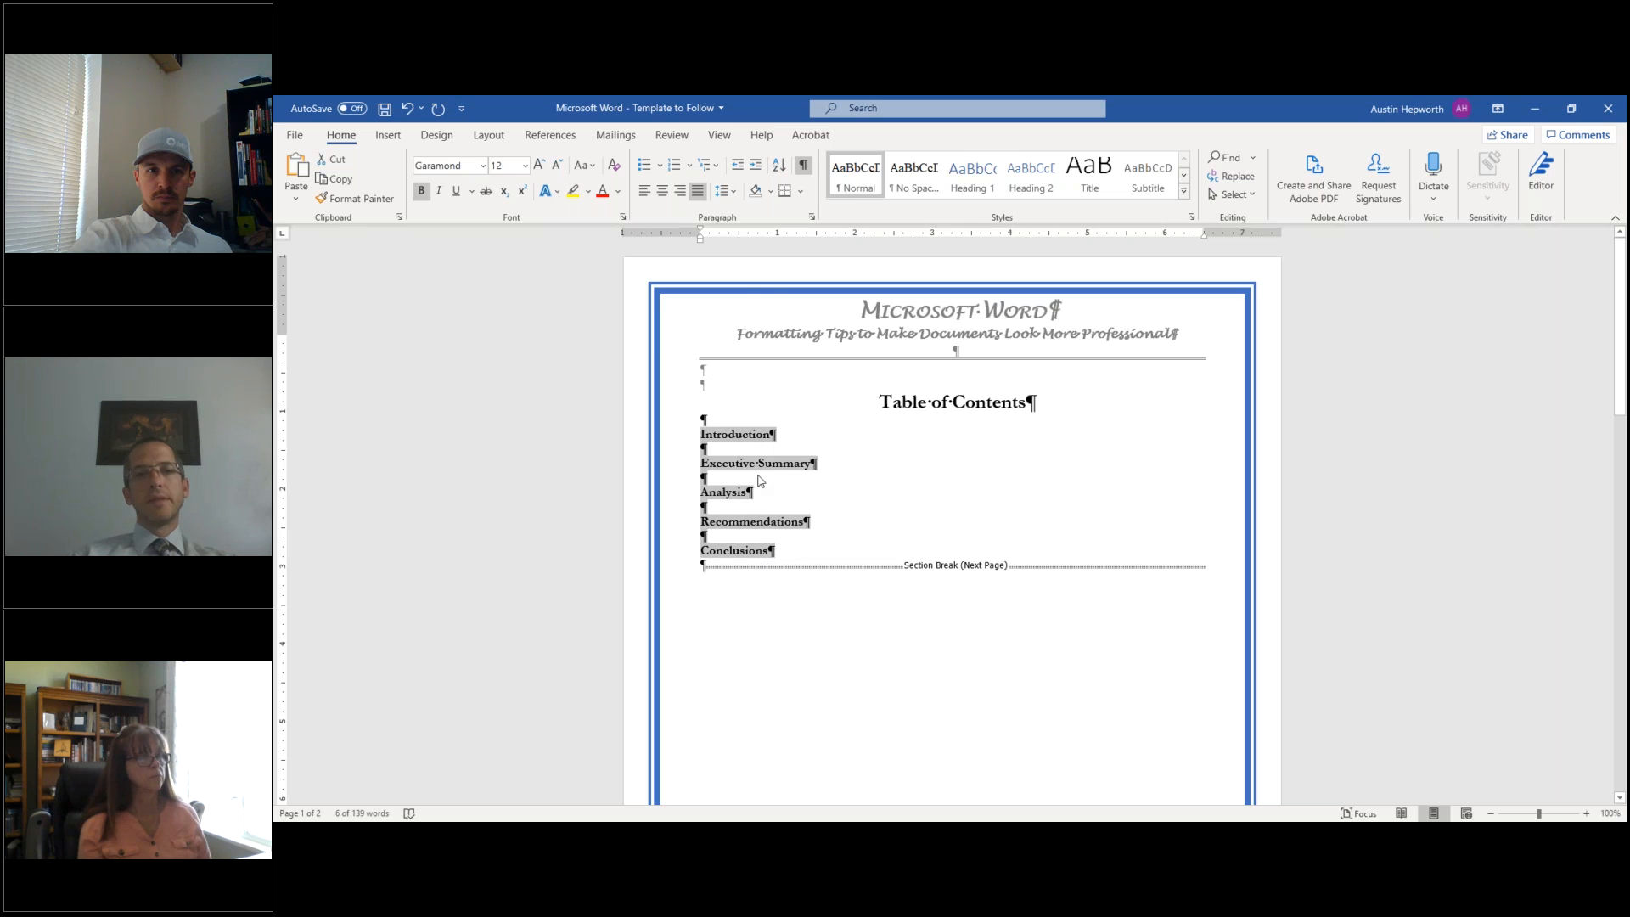
- Set a right-aligned 6.49" tab stop with dotted leader 2 for the contents entries
click(812, 218)
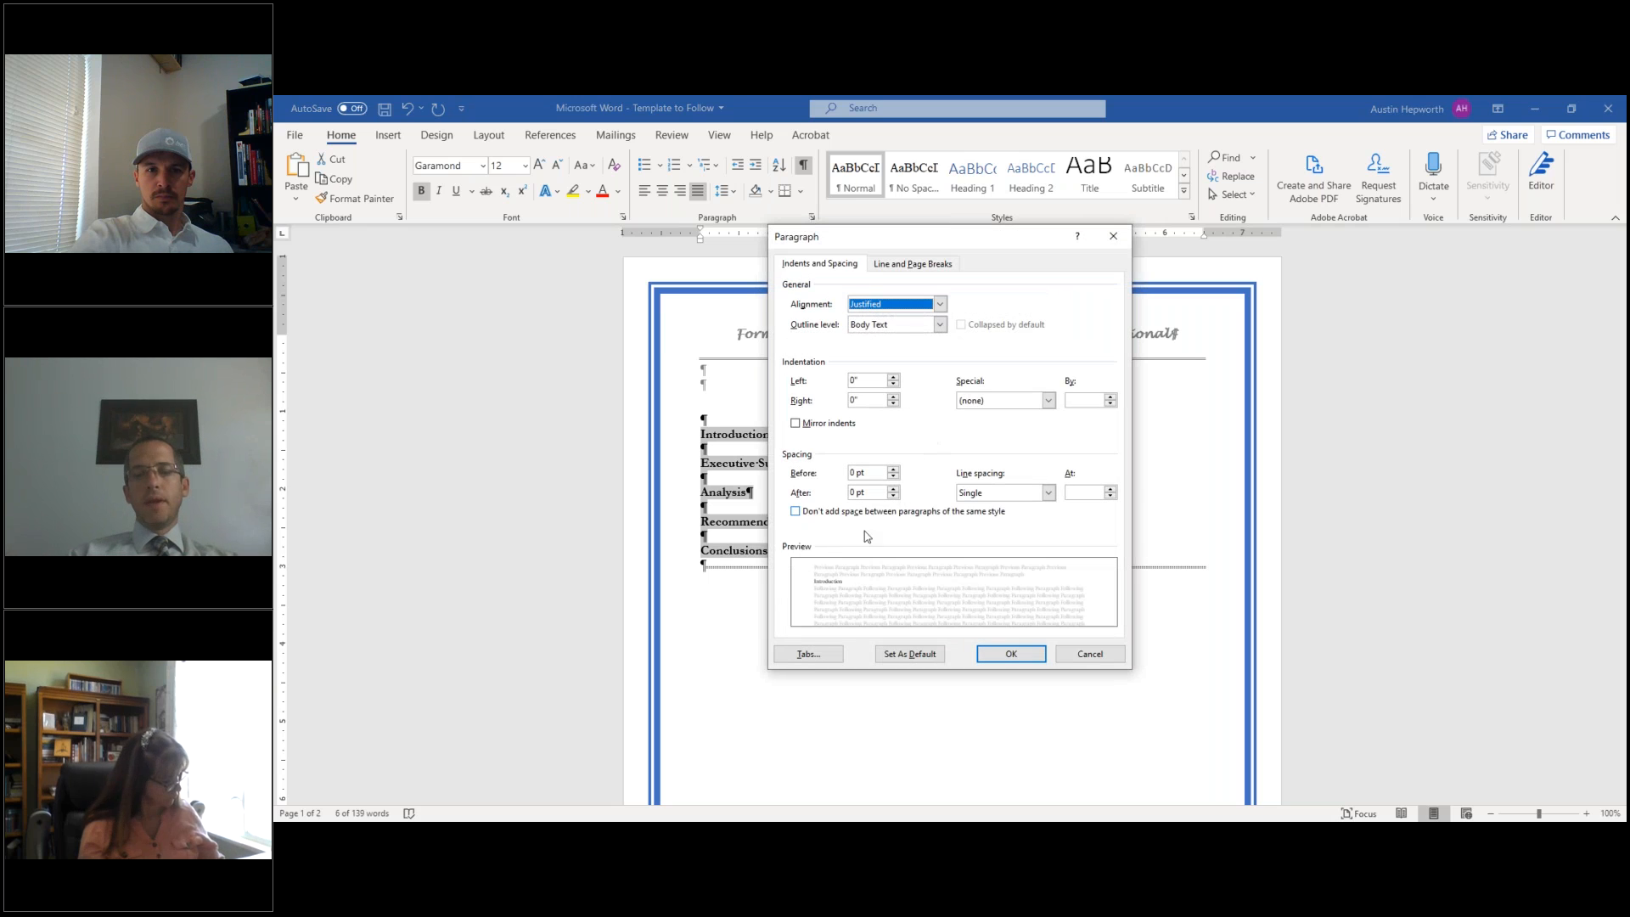
click(814, 658)
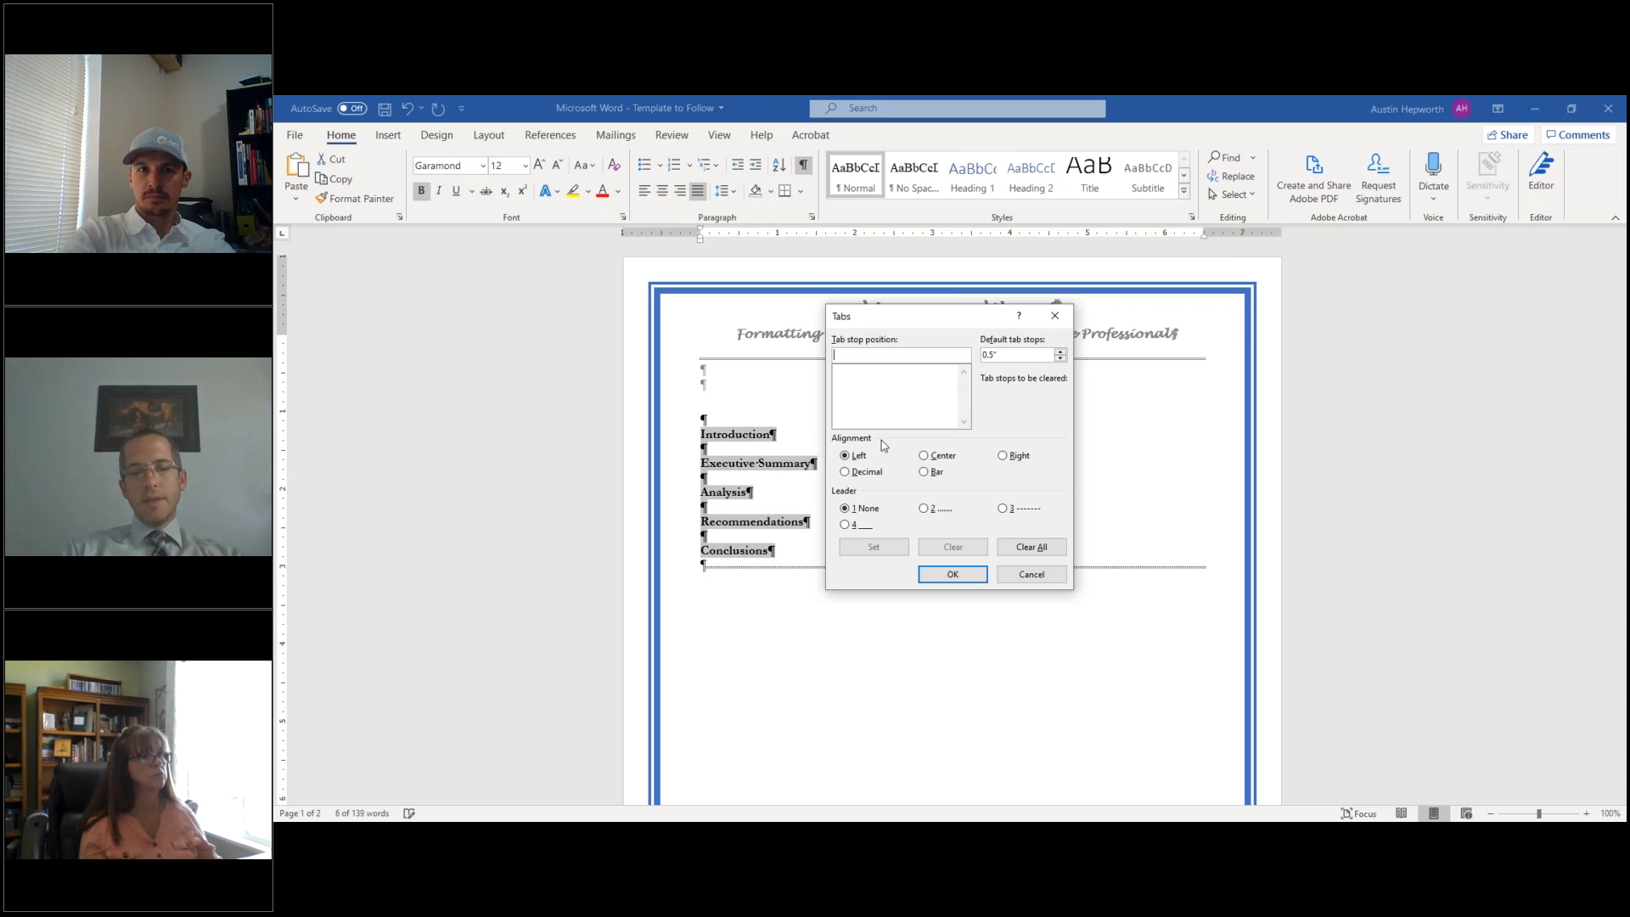
text(6.48)
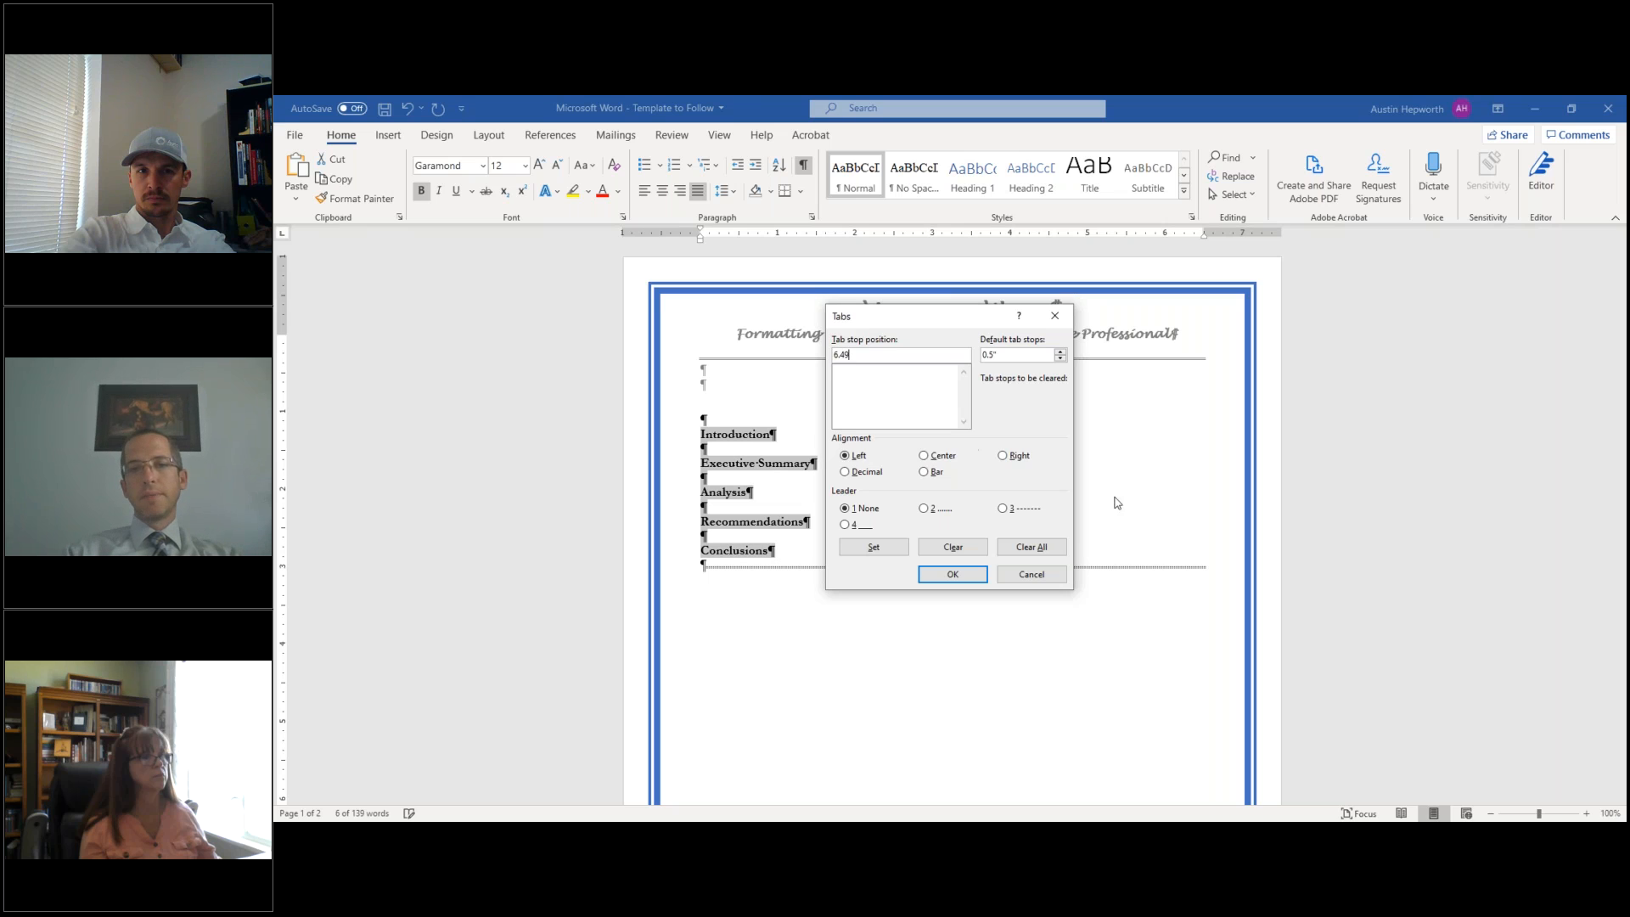
click(1003, 456)
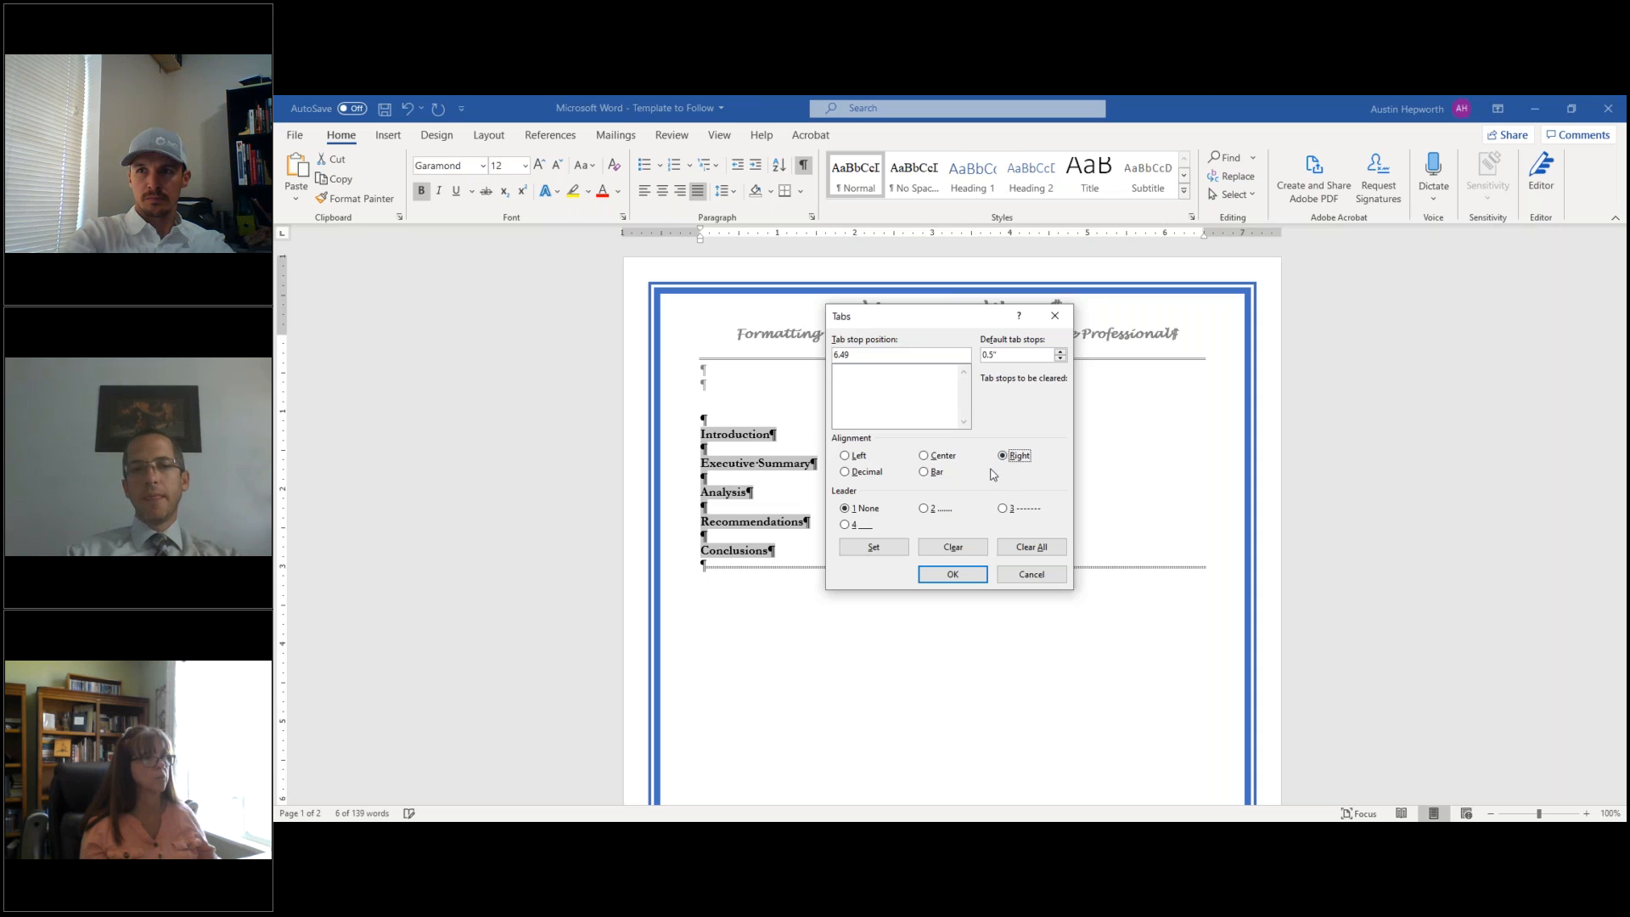
click(925, 511)
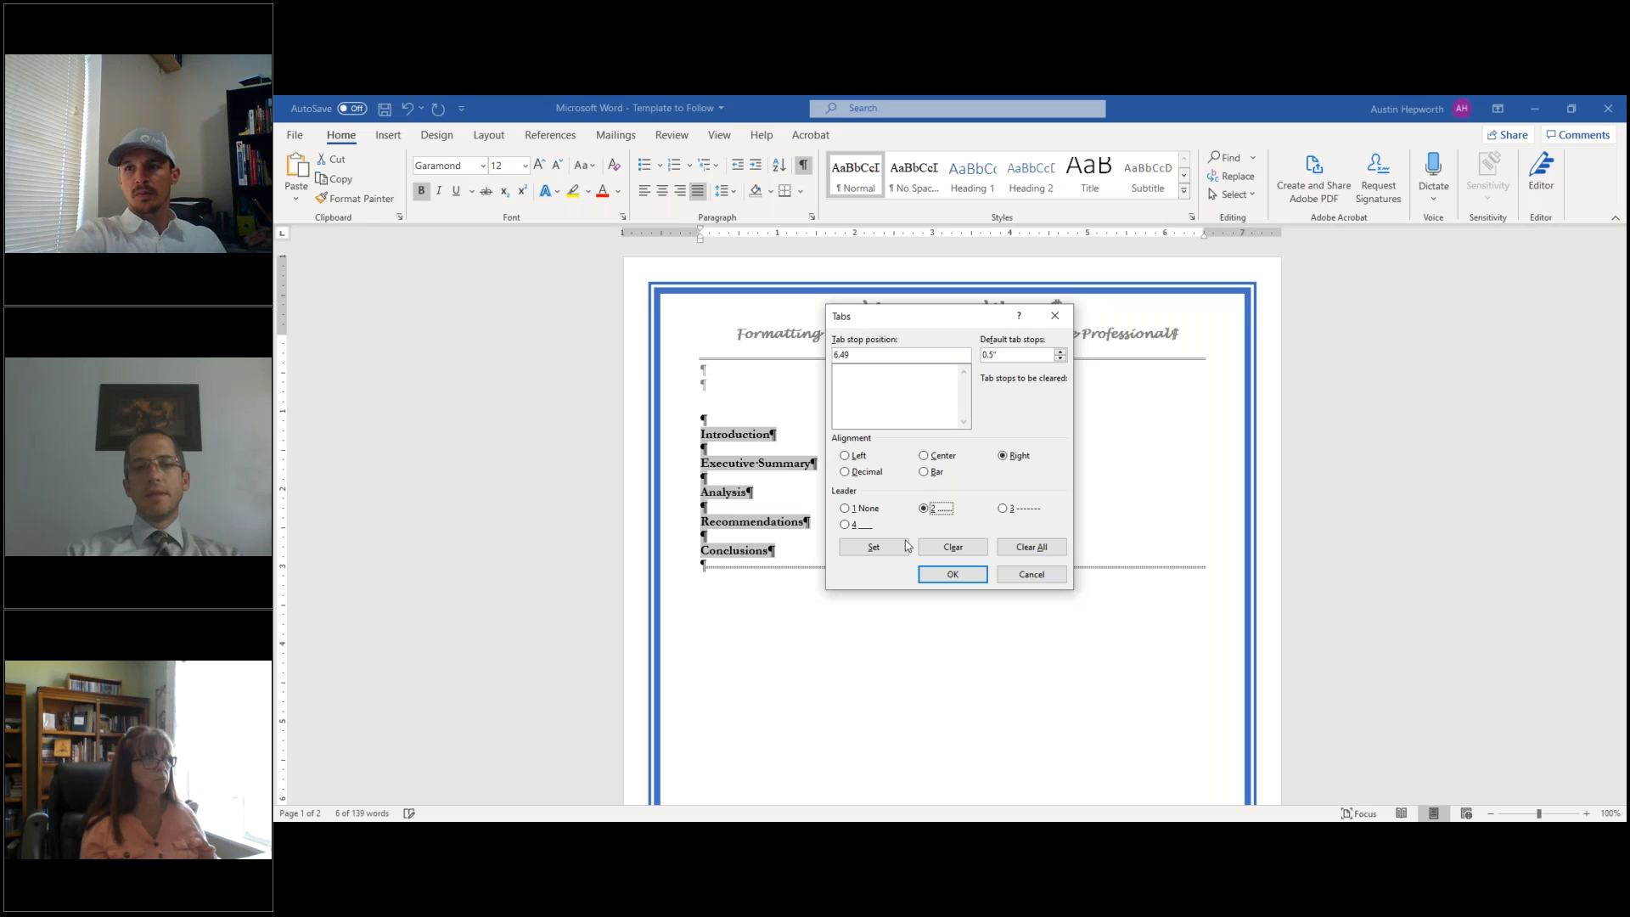
click(888, 548)
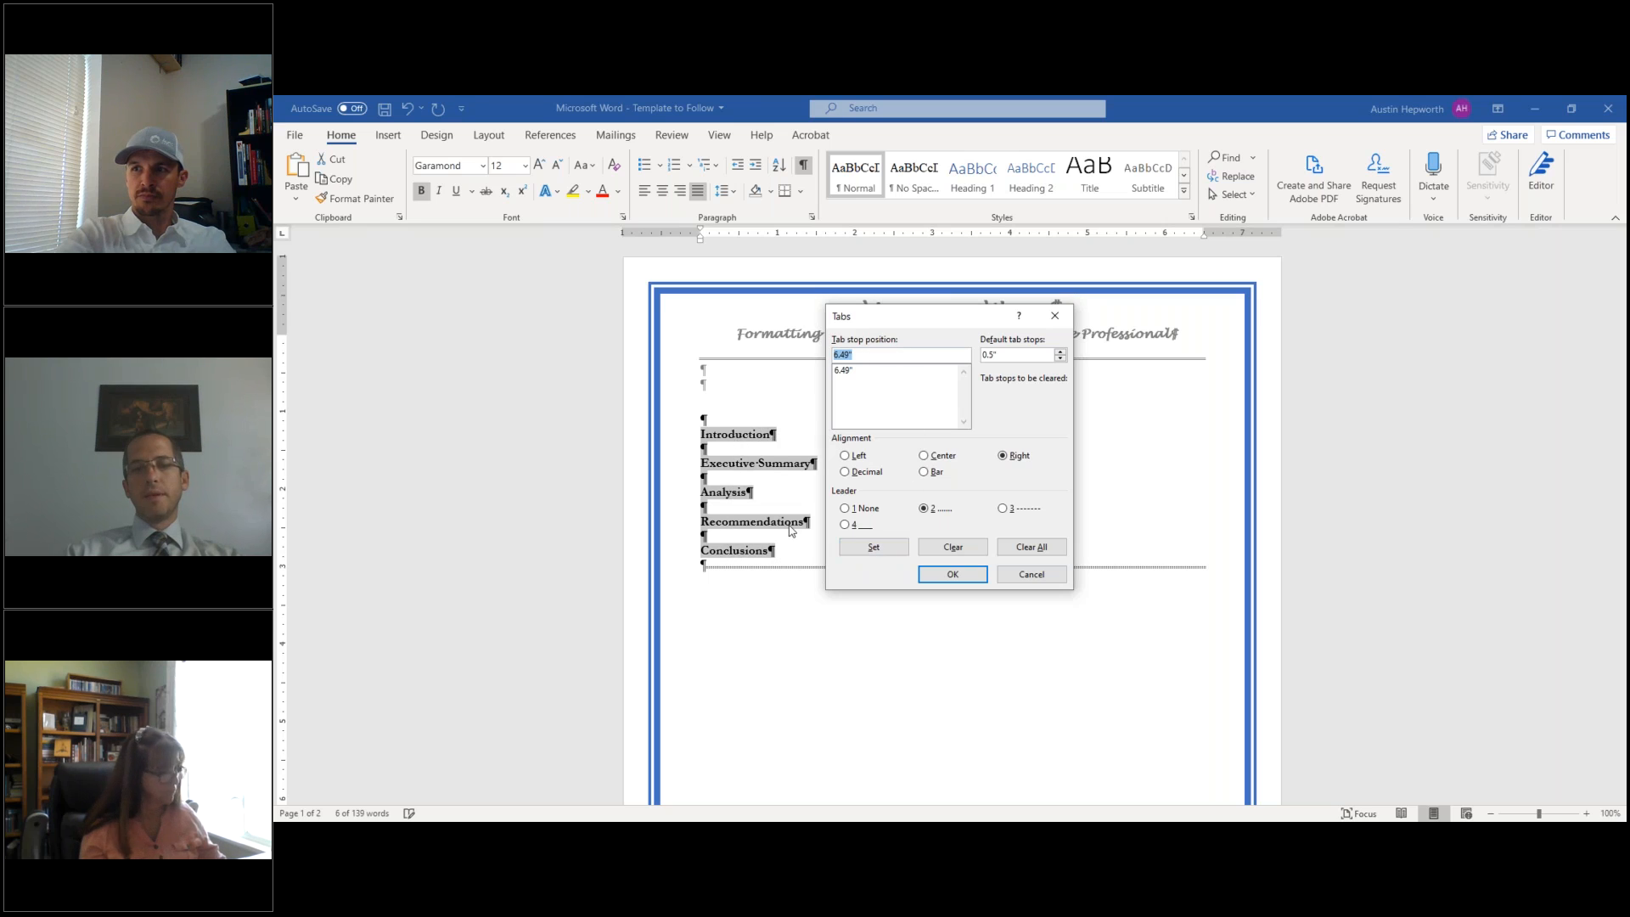
click(952, 575)
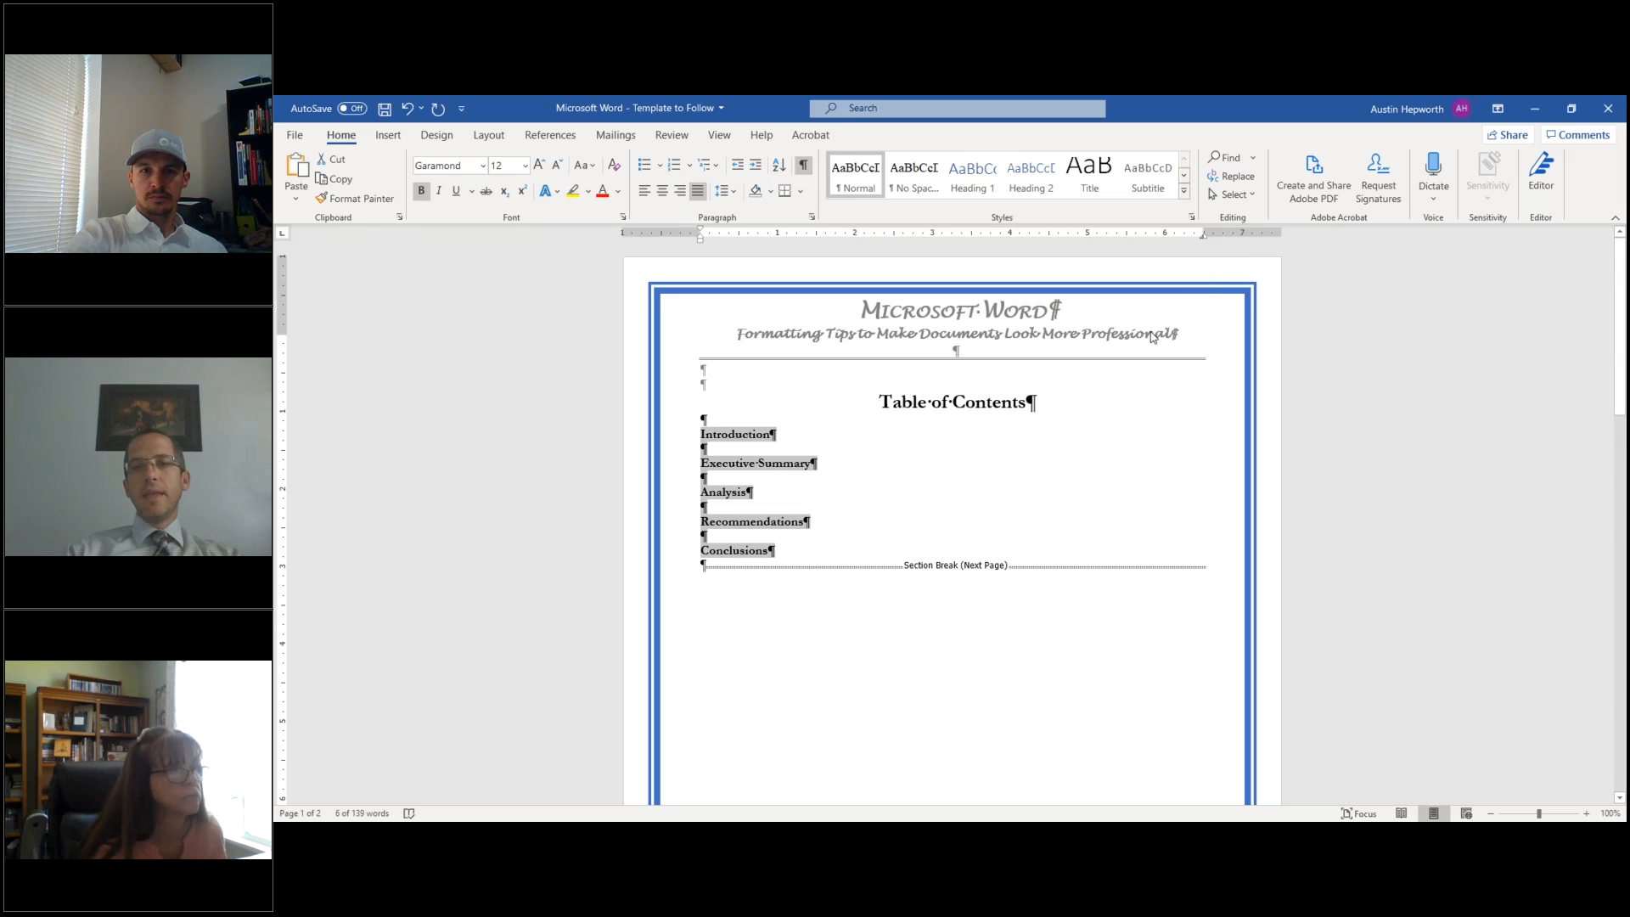
click(784, 495)
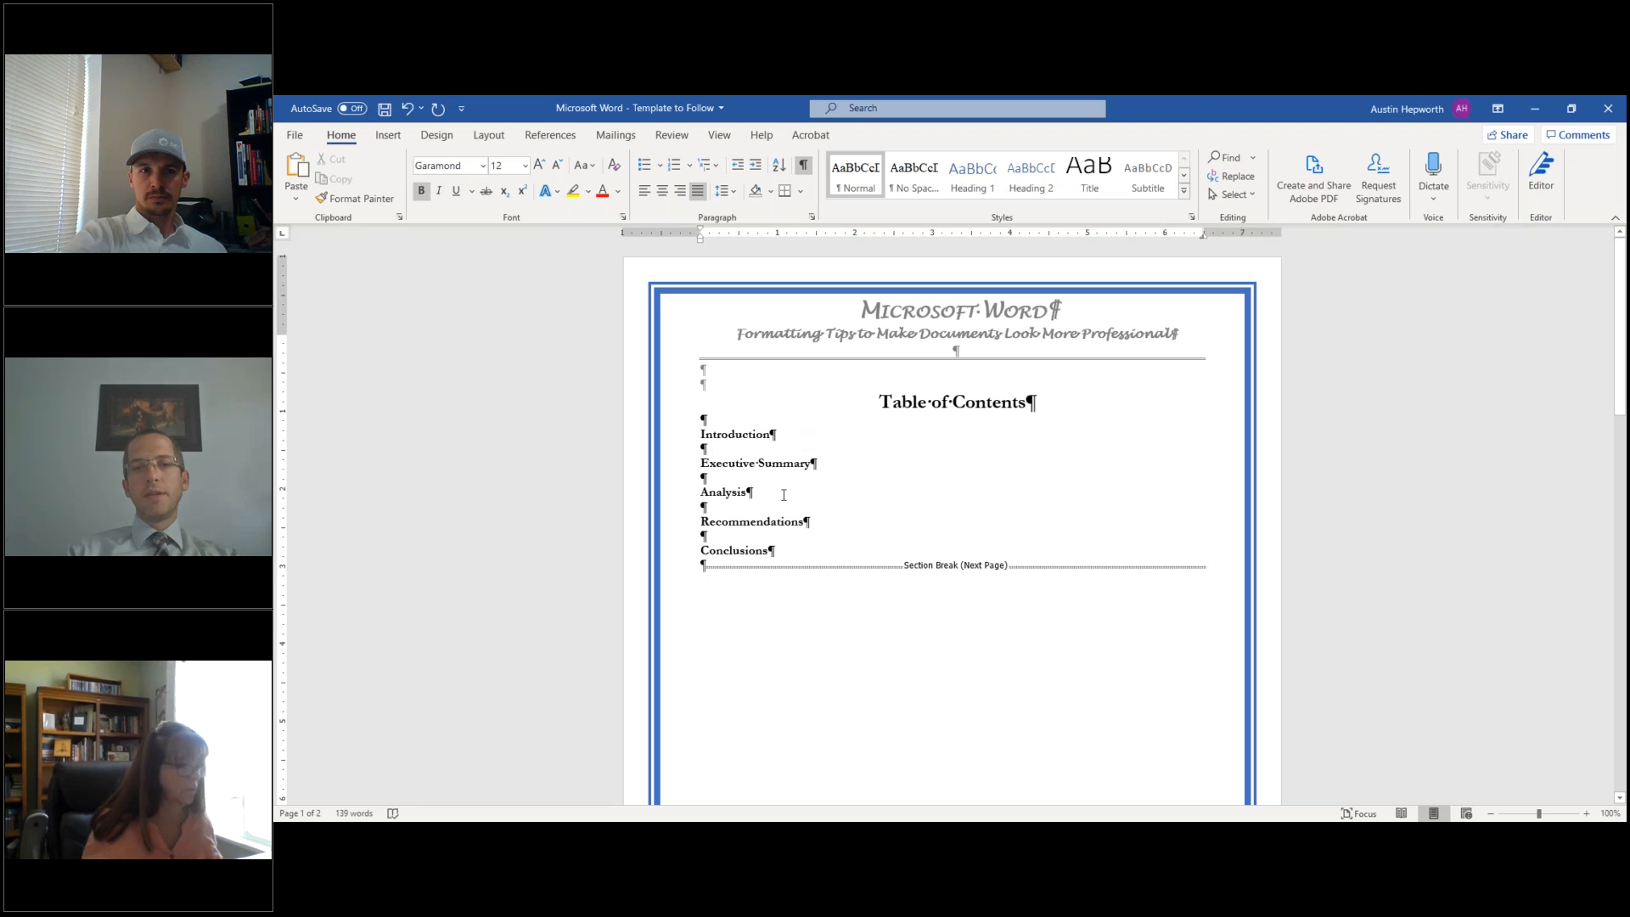
- Hide formatting marks and tab each entry to its page number: 1, 3, 6, 22, 25
click(803, 166)
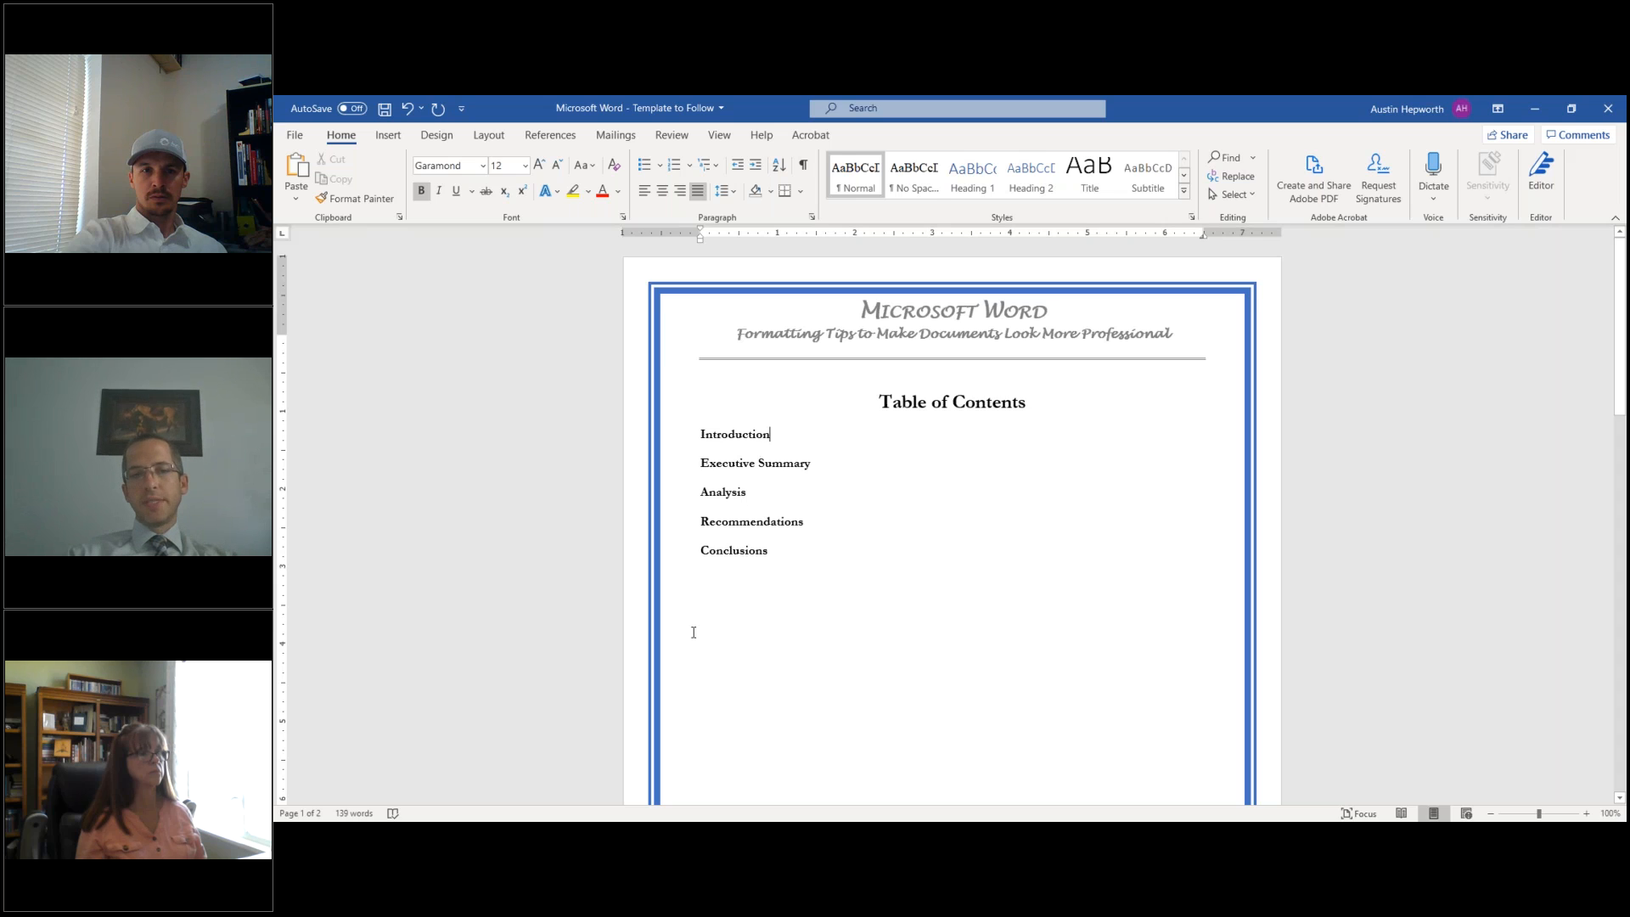
key(Tab)
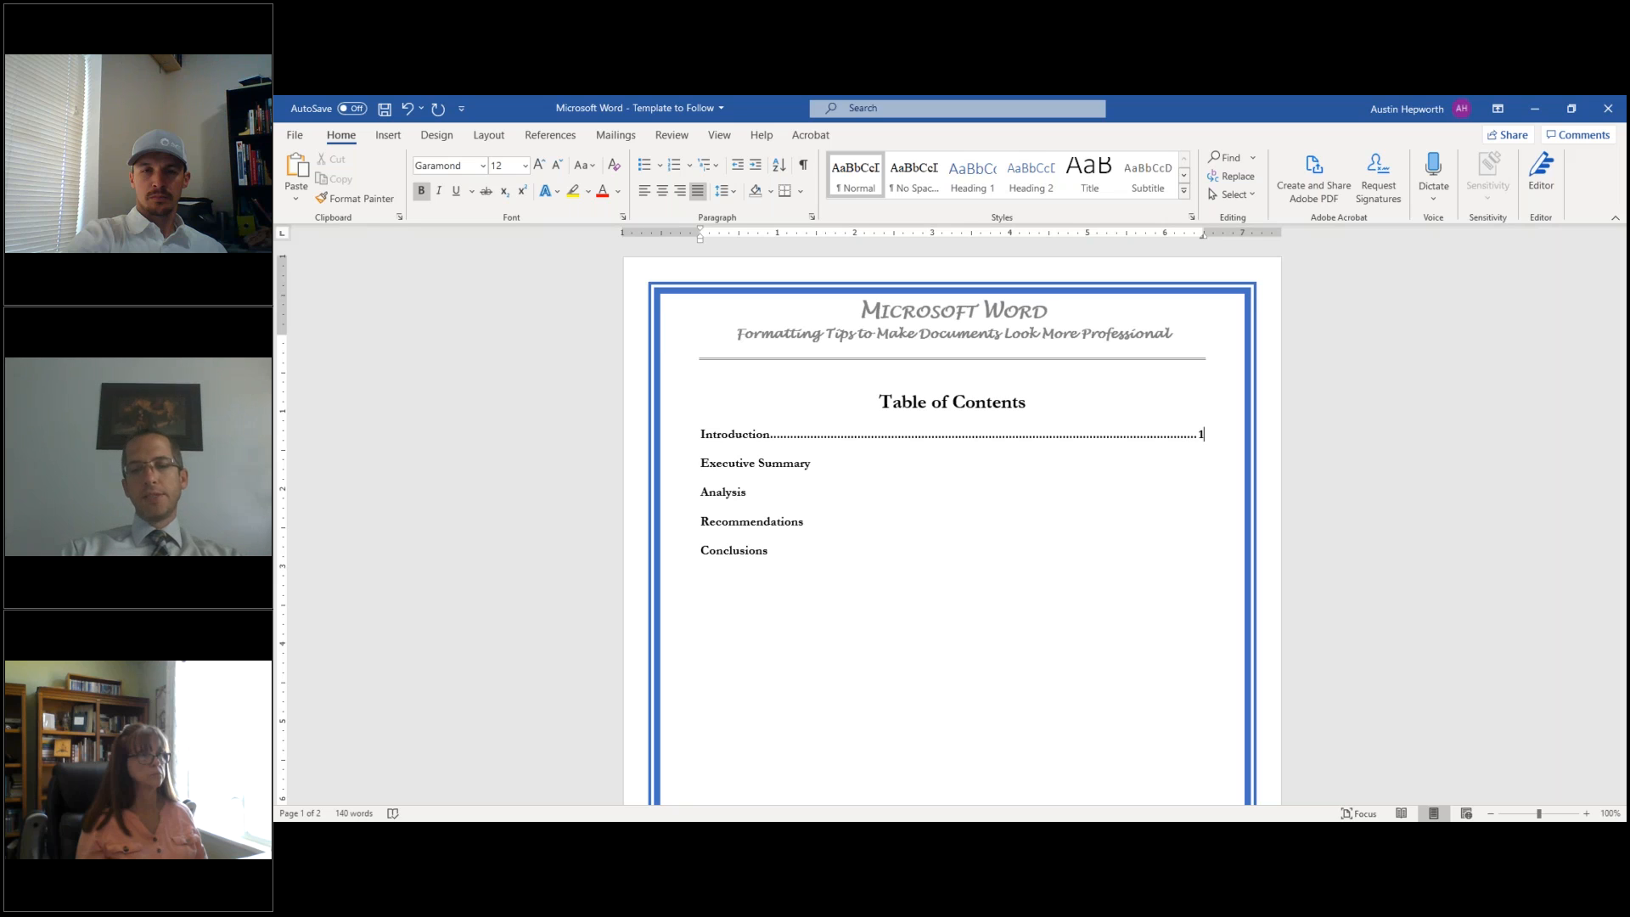
text(001)
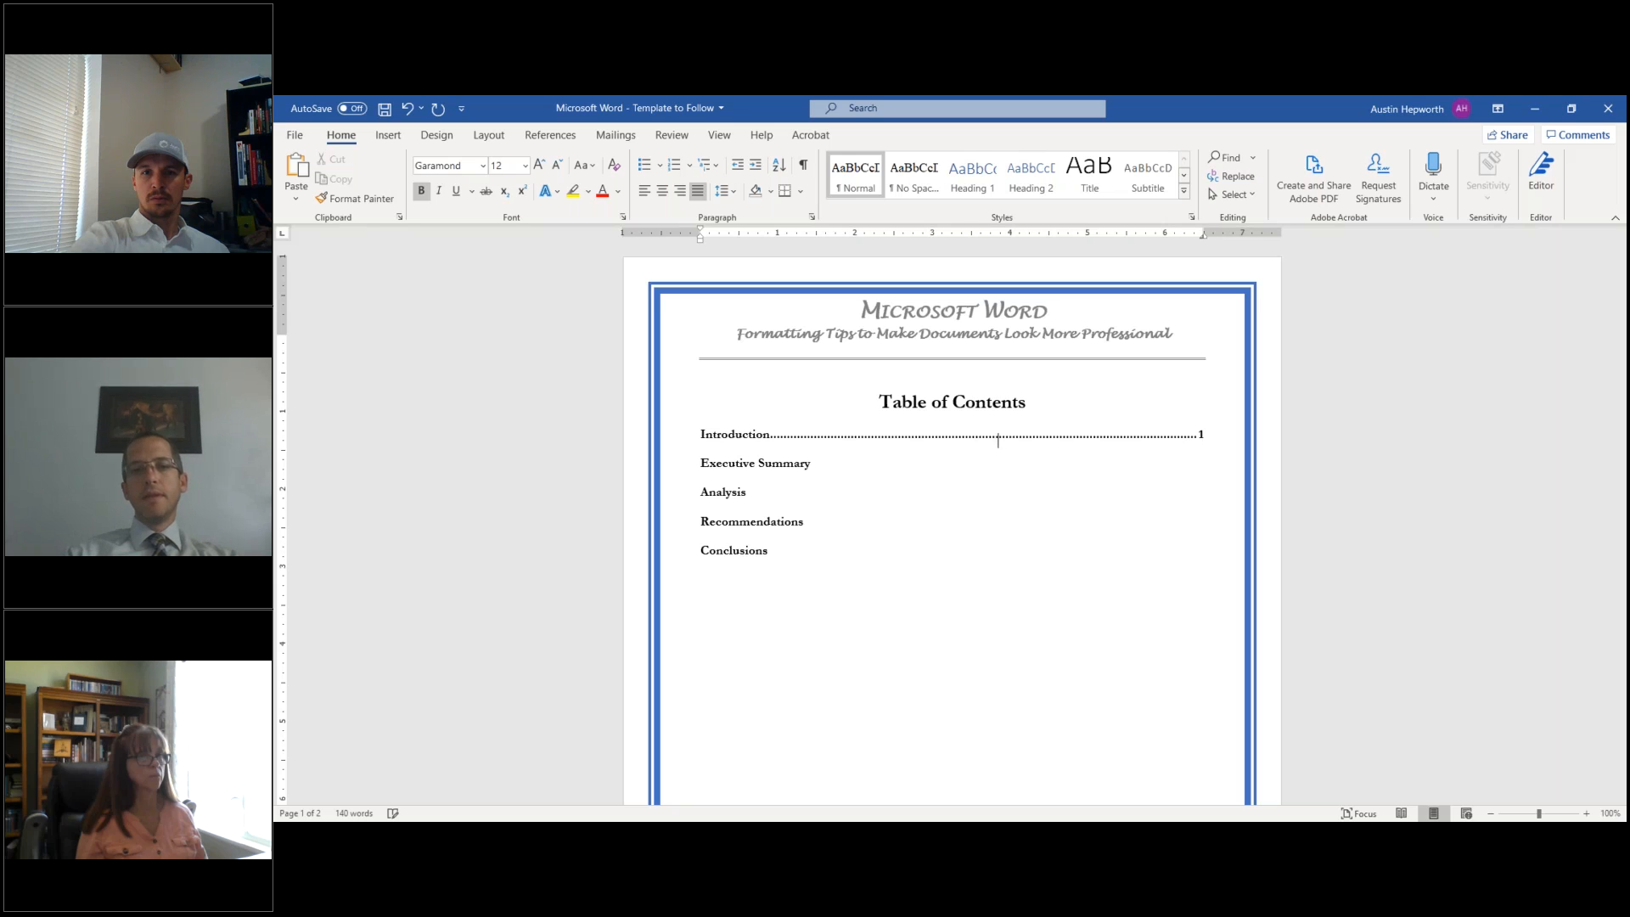
click(903, 472)
key(Tab)
text(3)
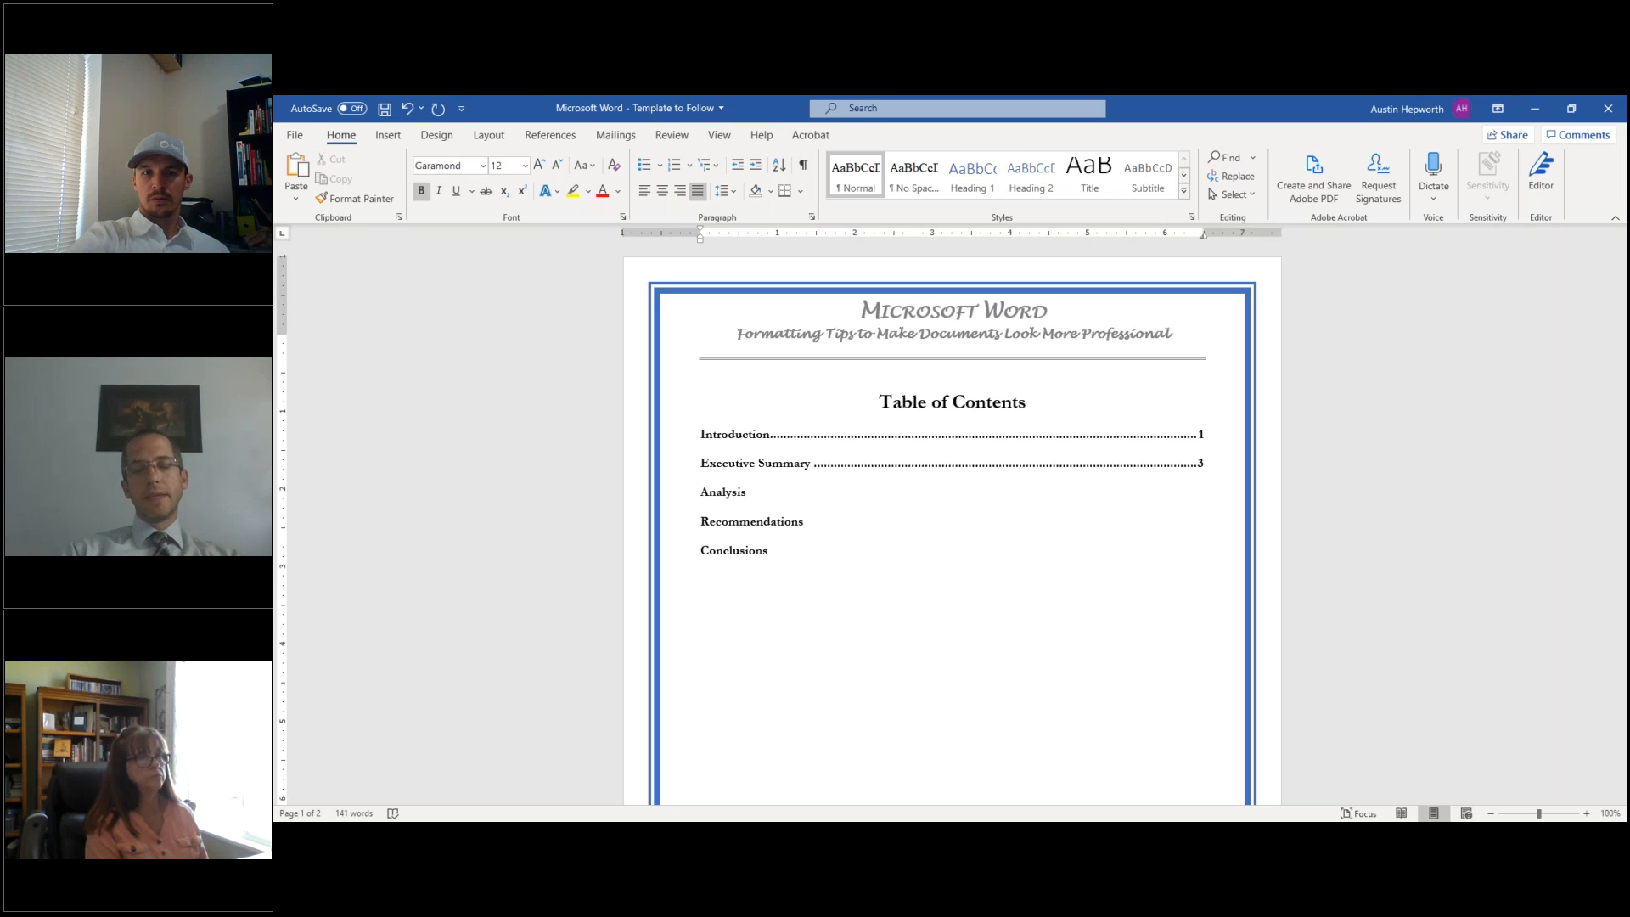
key(Tab)
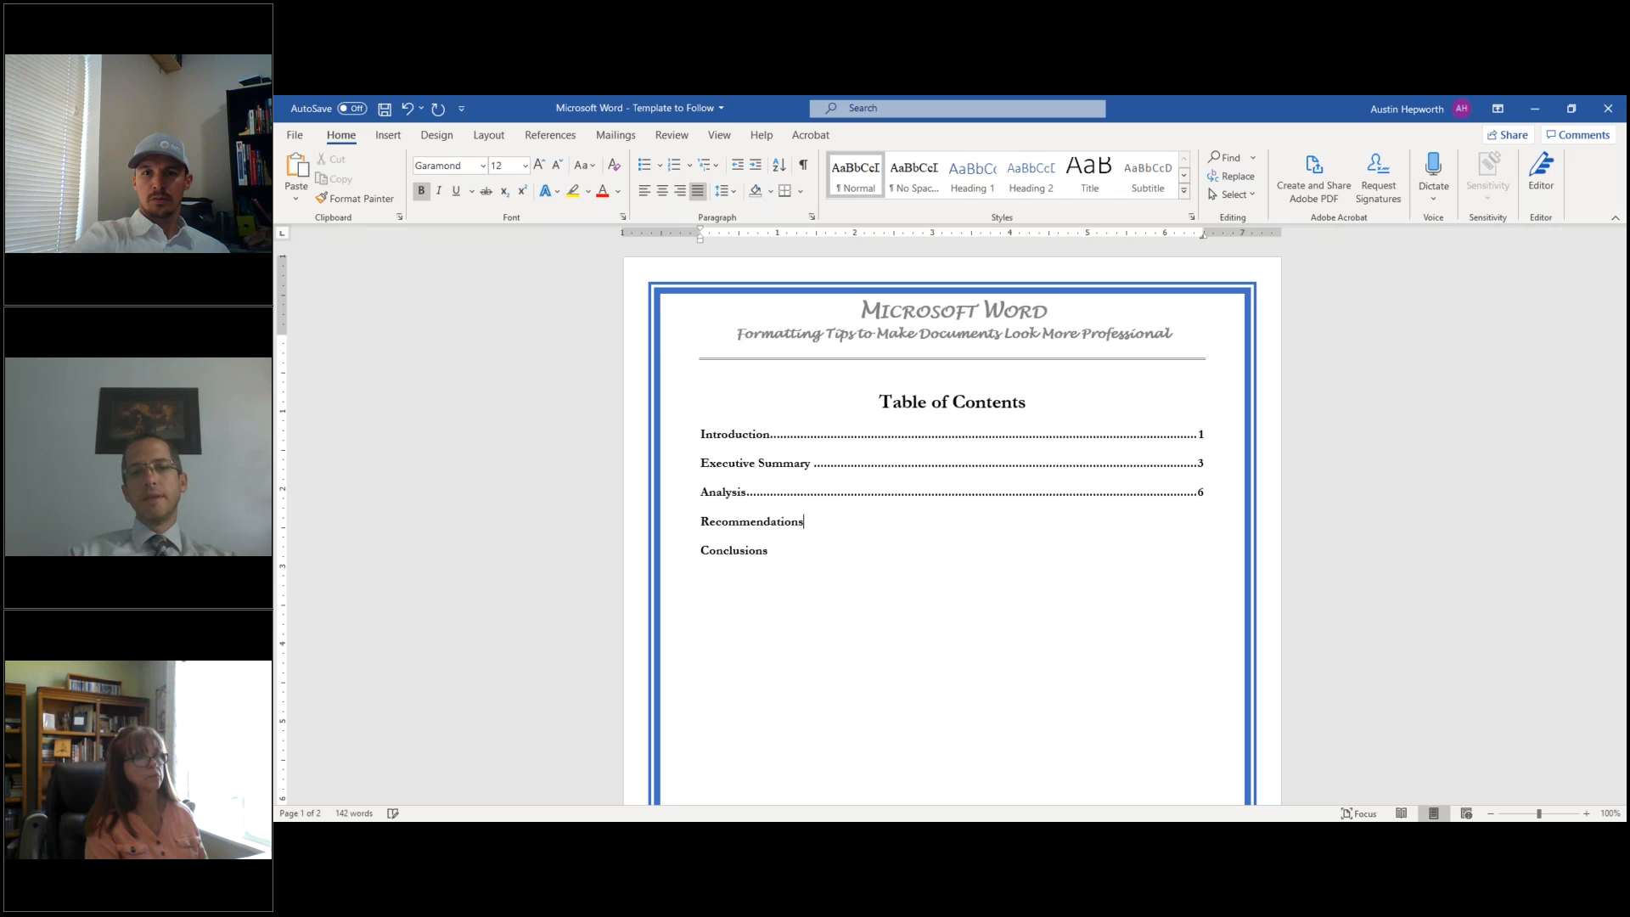
key(Tab)
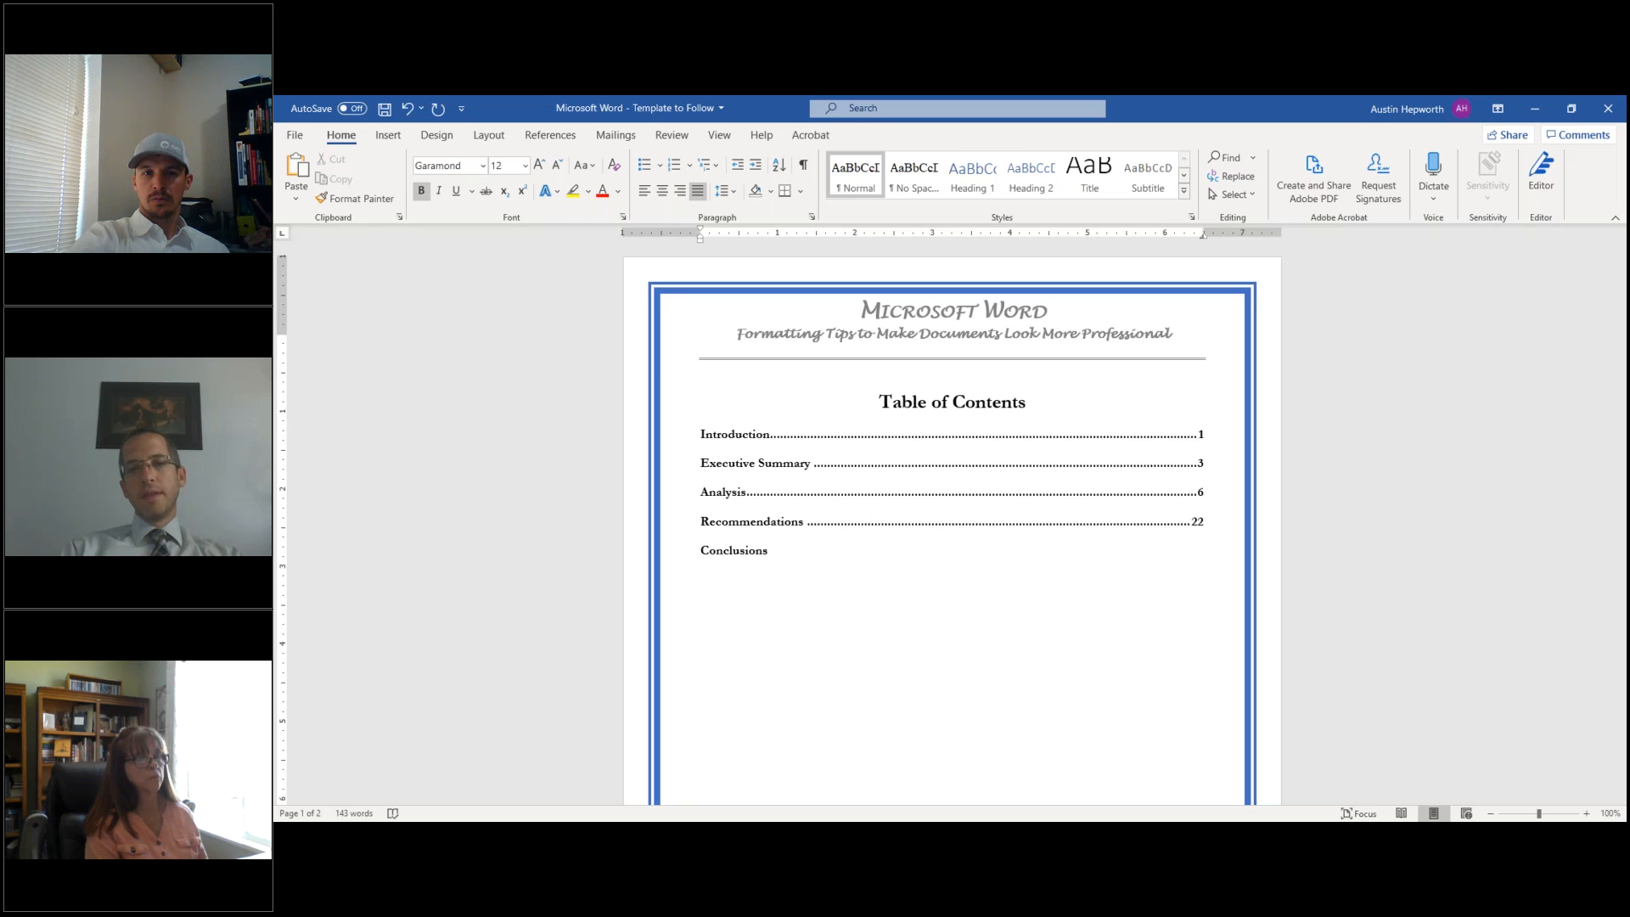
key(Tab)
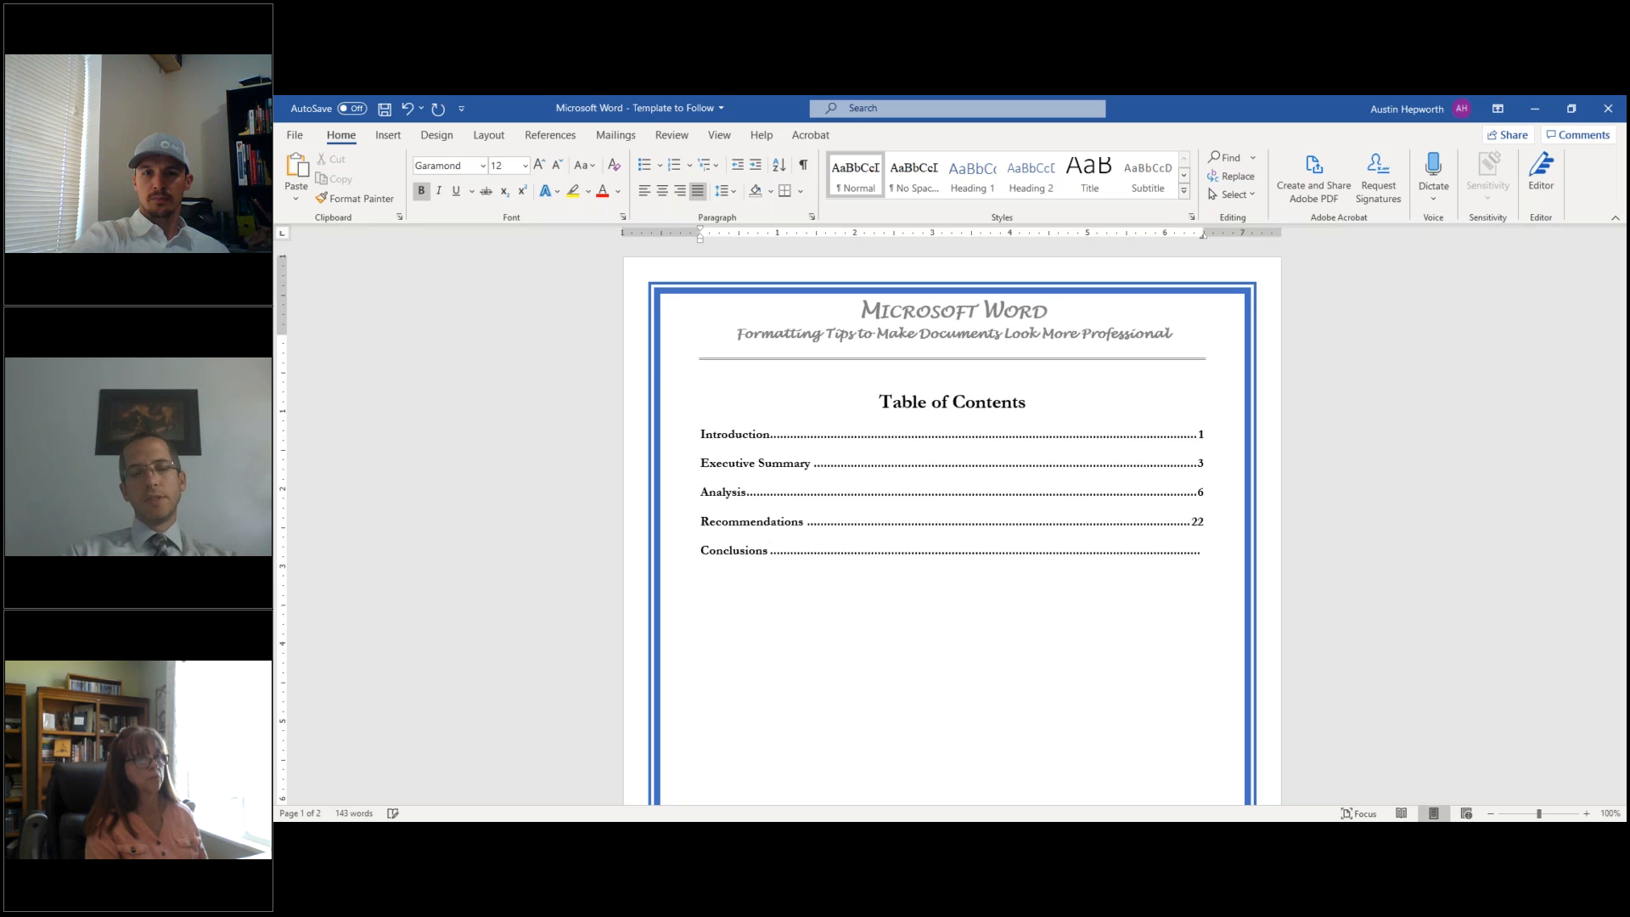
text(25)
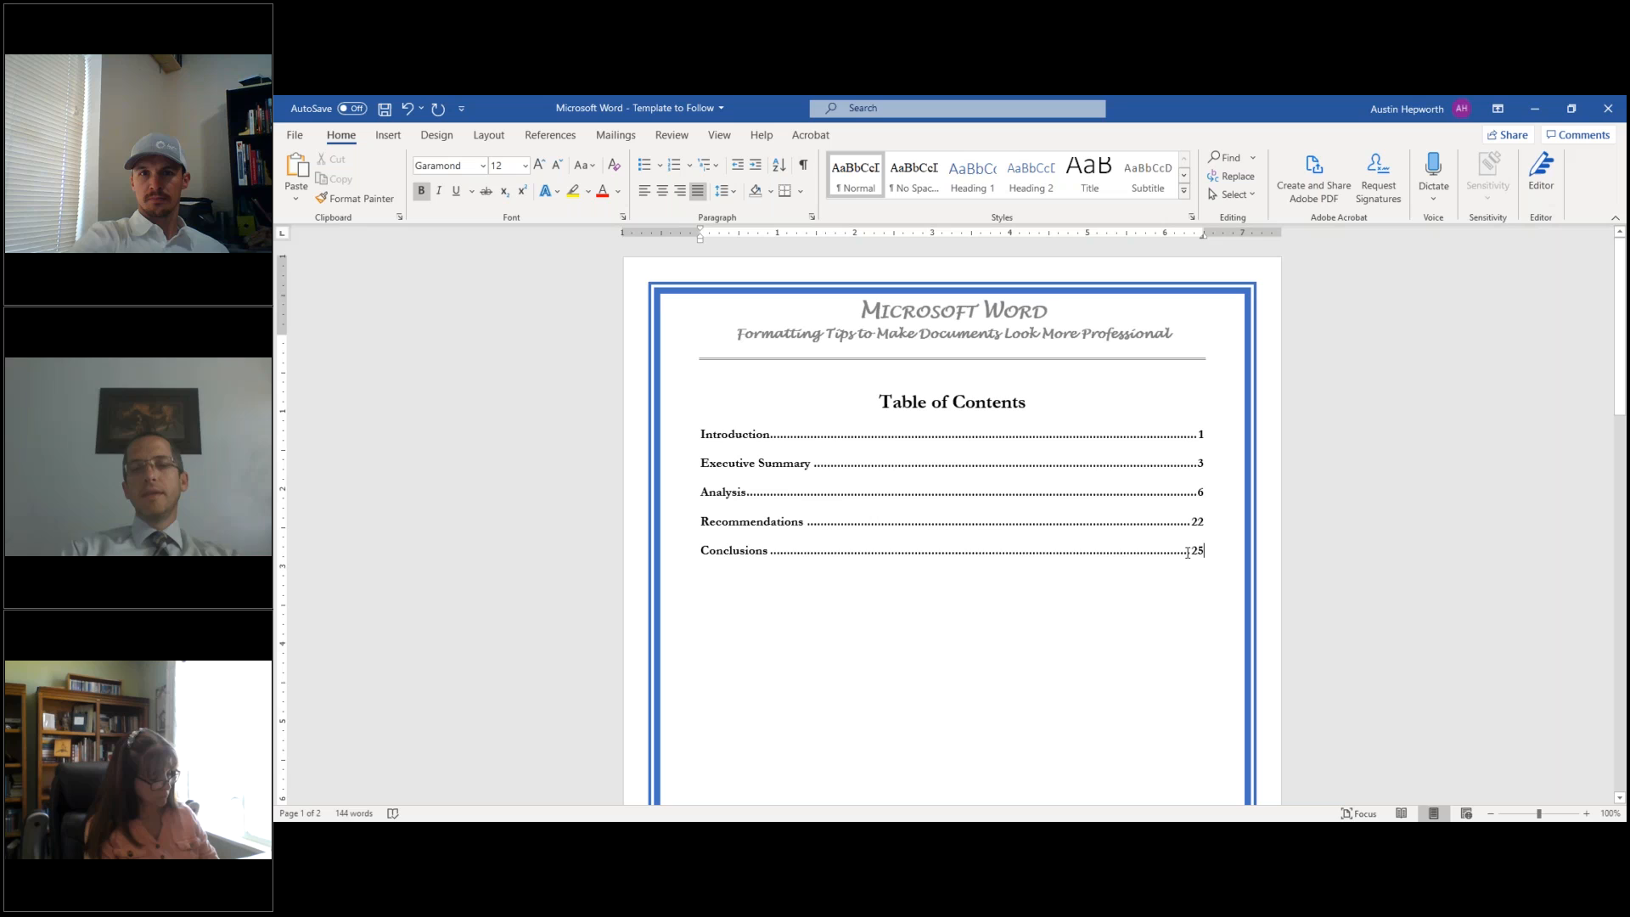
click(701, 578)
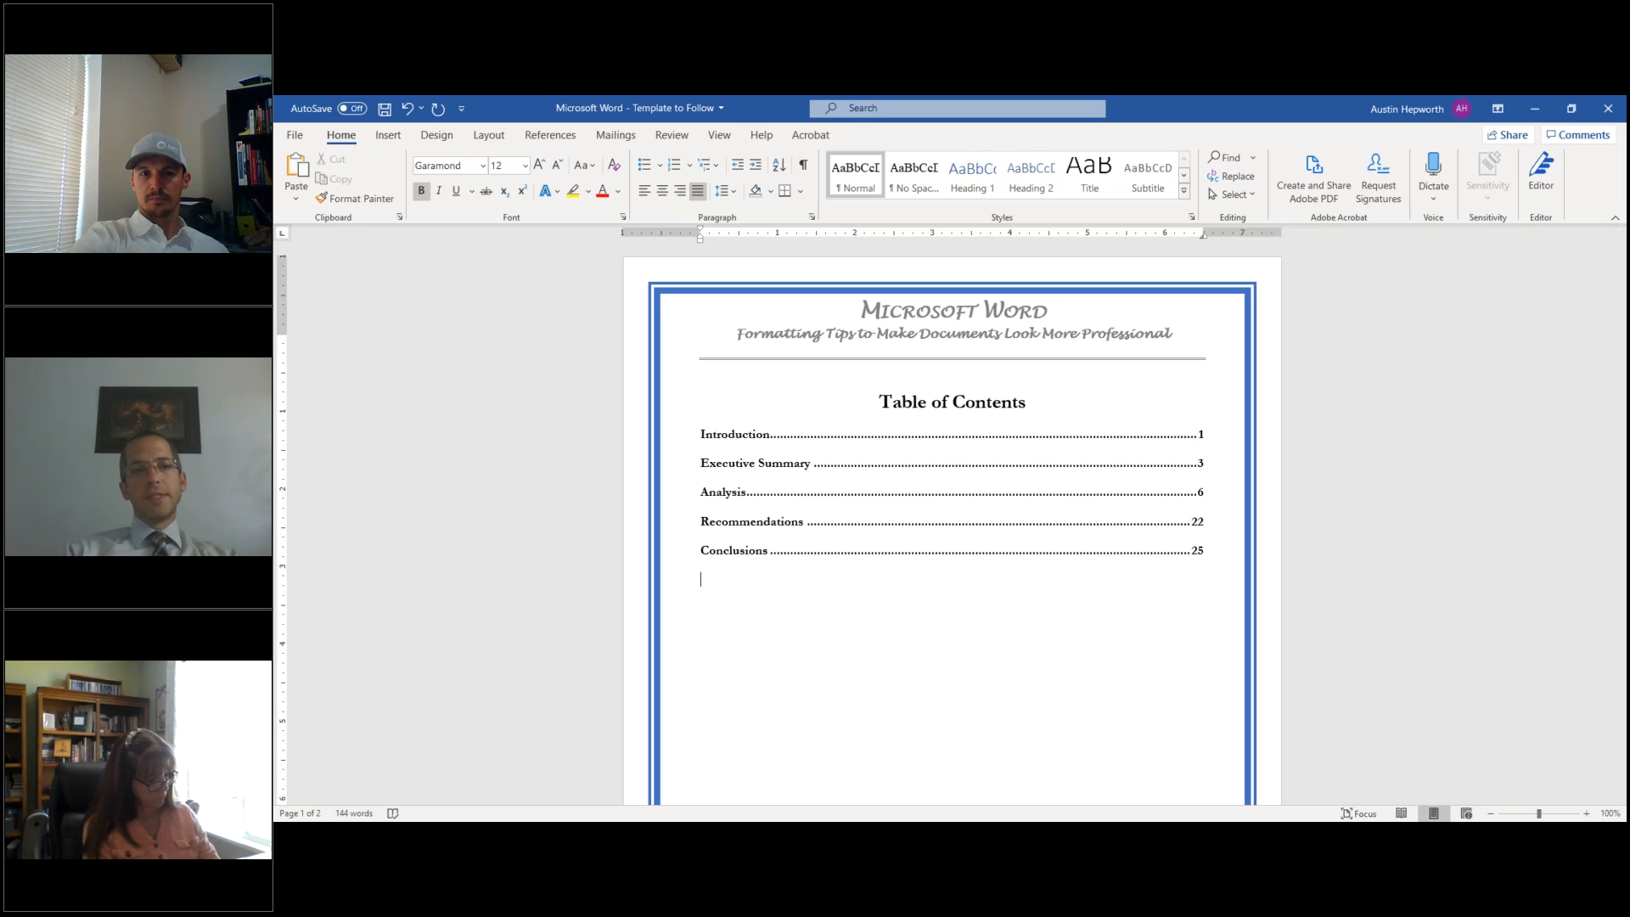
- Cycle the ruler's tab selector through center and right back to a left tab
click(284, 238)
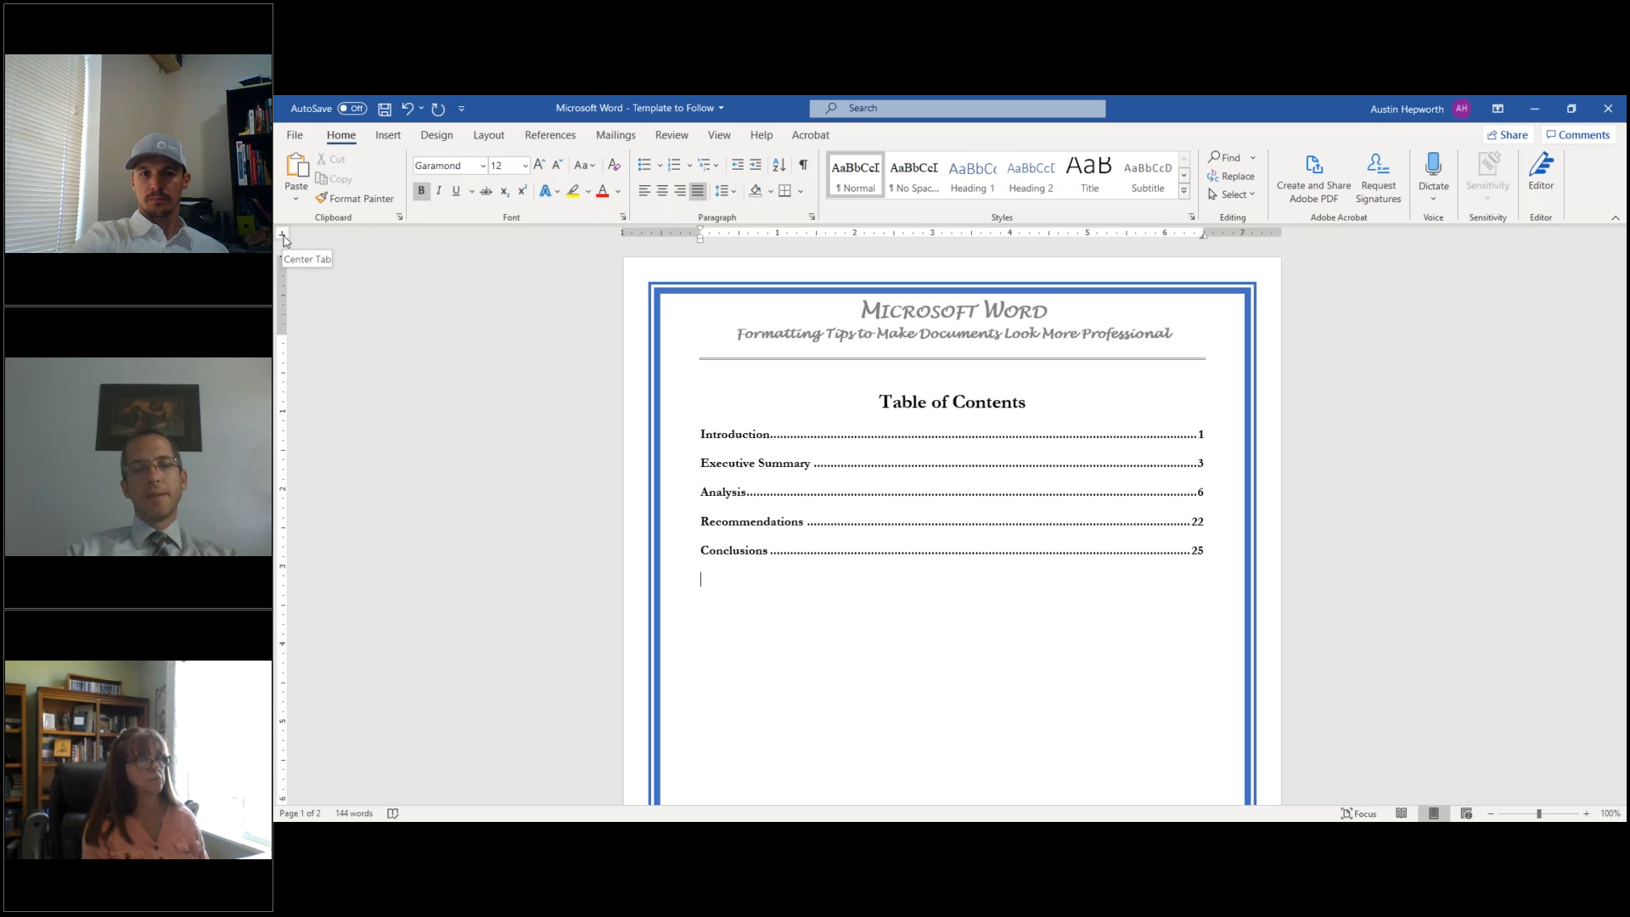
click(284, 243)
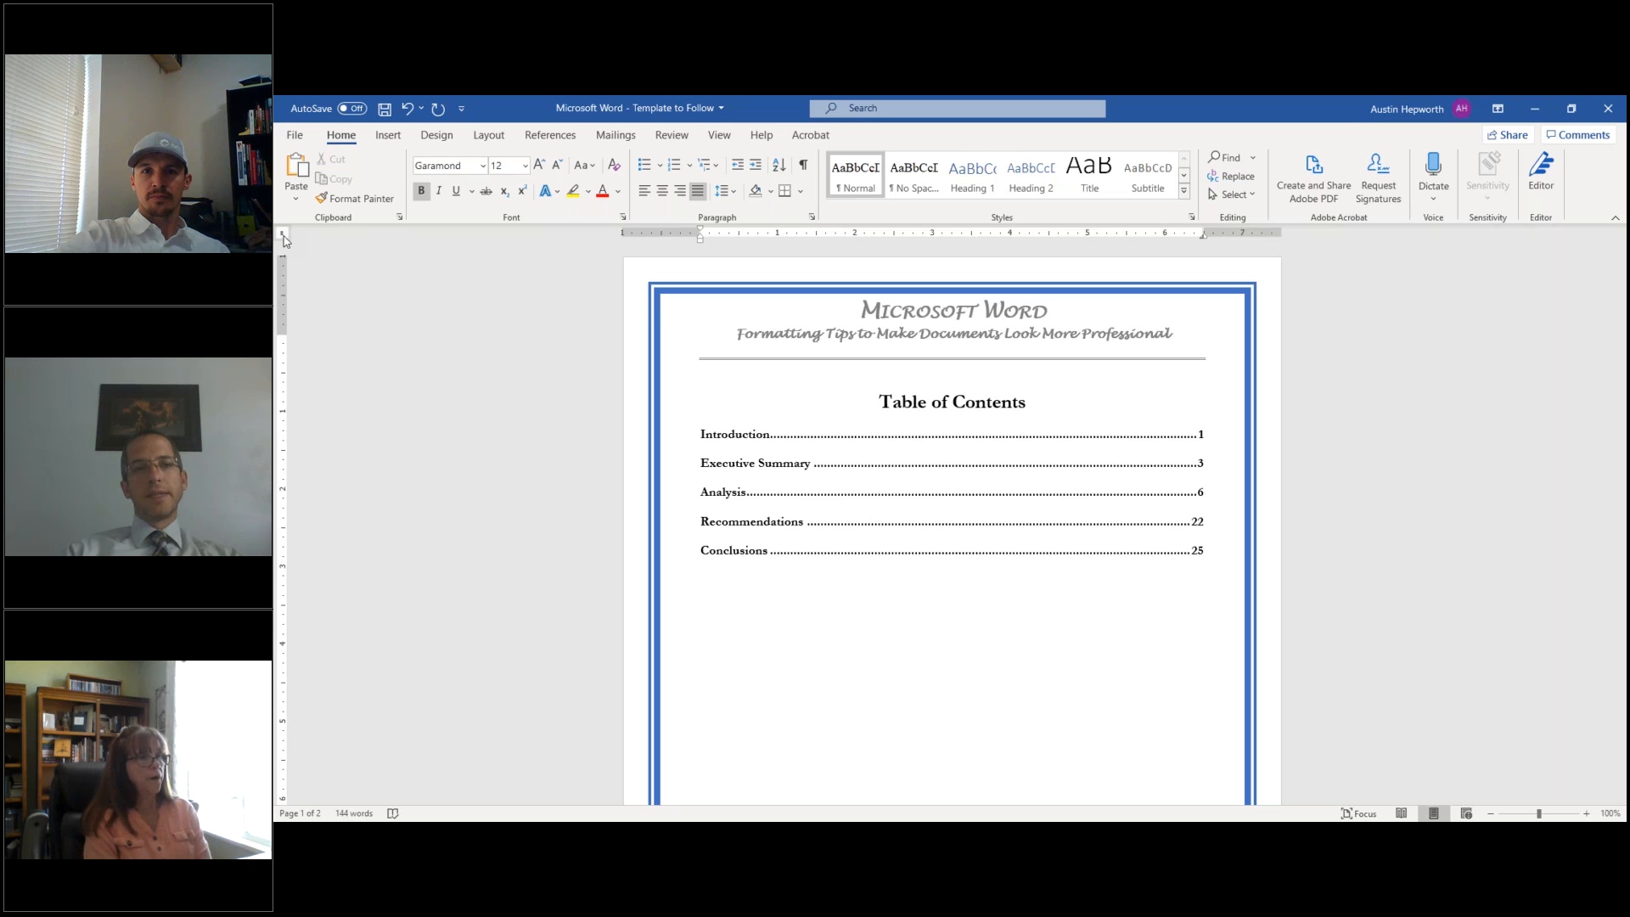
click(284, 242)
click(284, 242)
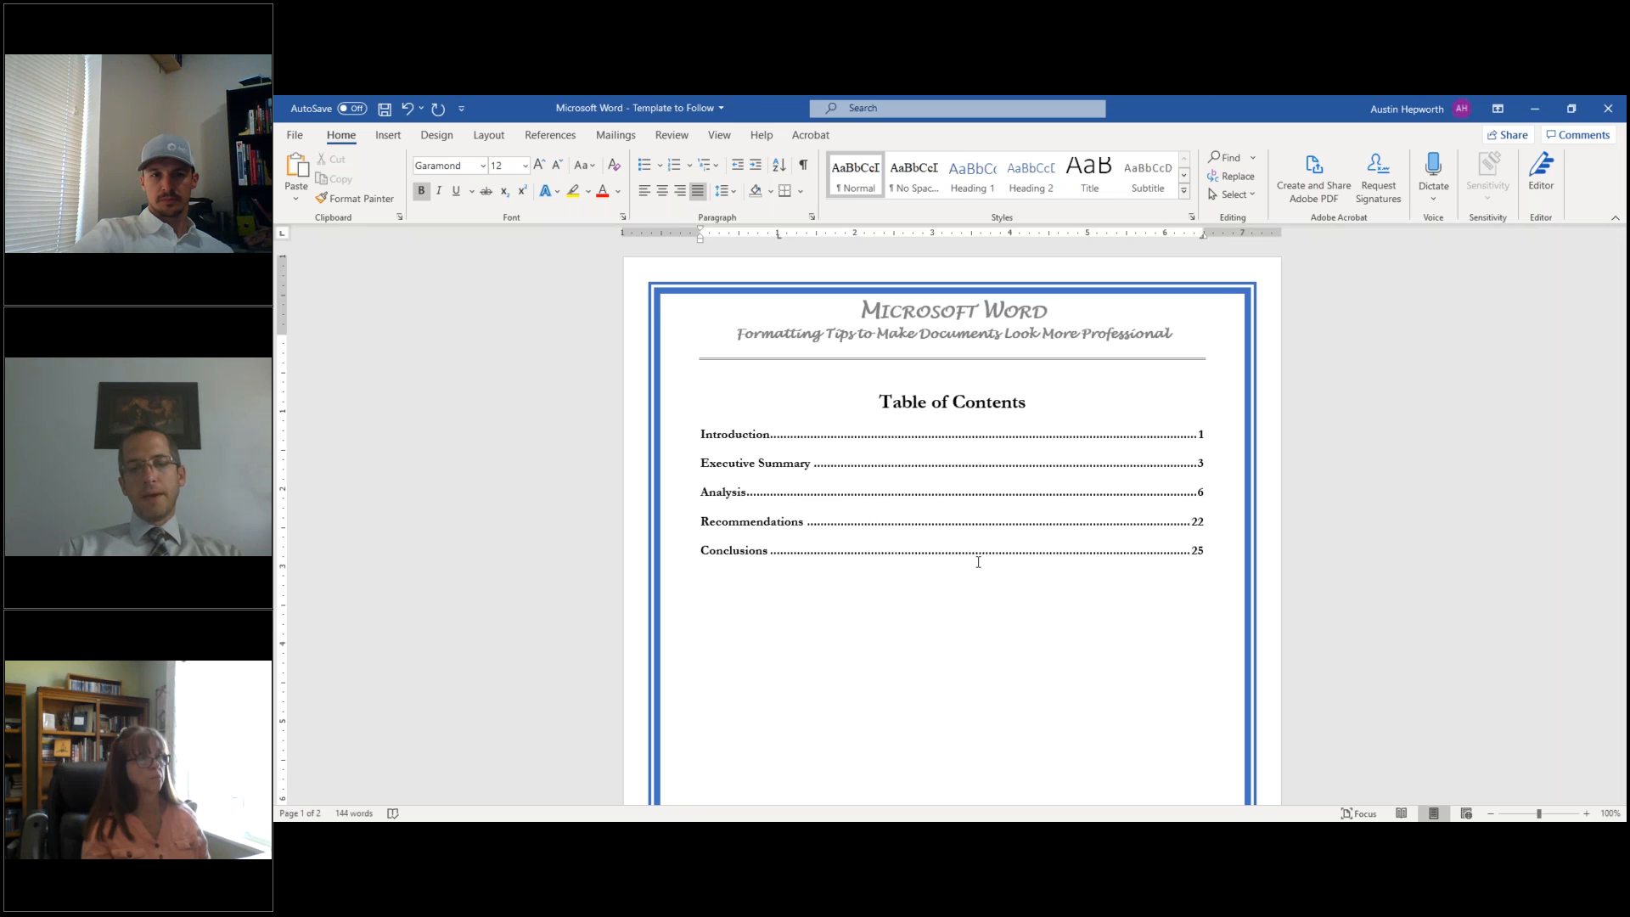
- Type and erase a test 'joining!' line, then draw the first signature underline
text(joining!)
key(BackSpace)
key(BackSpace)
text(ing!)
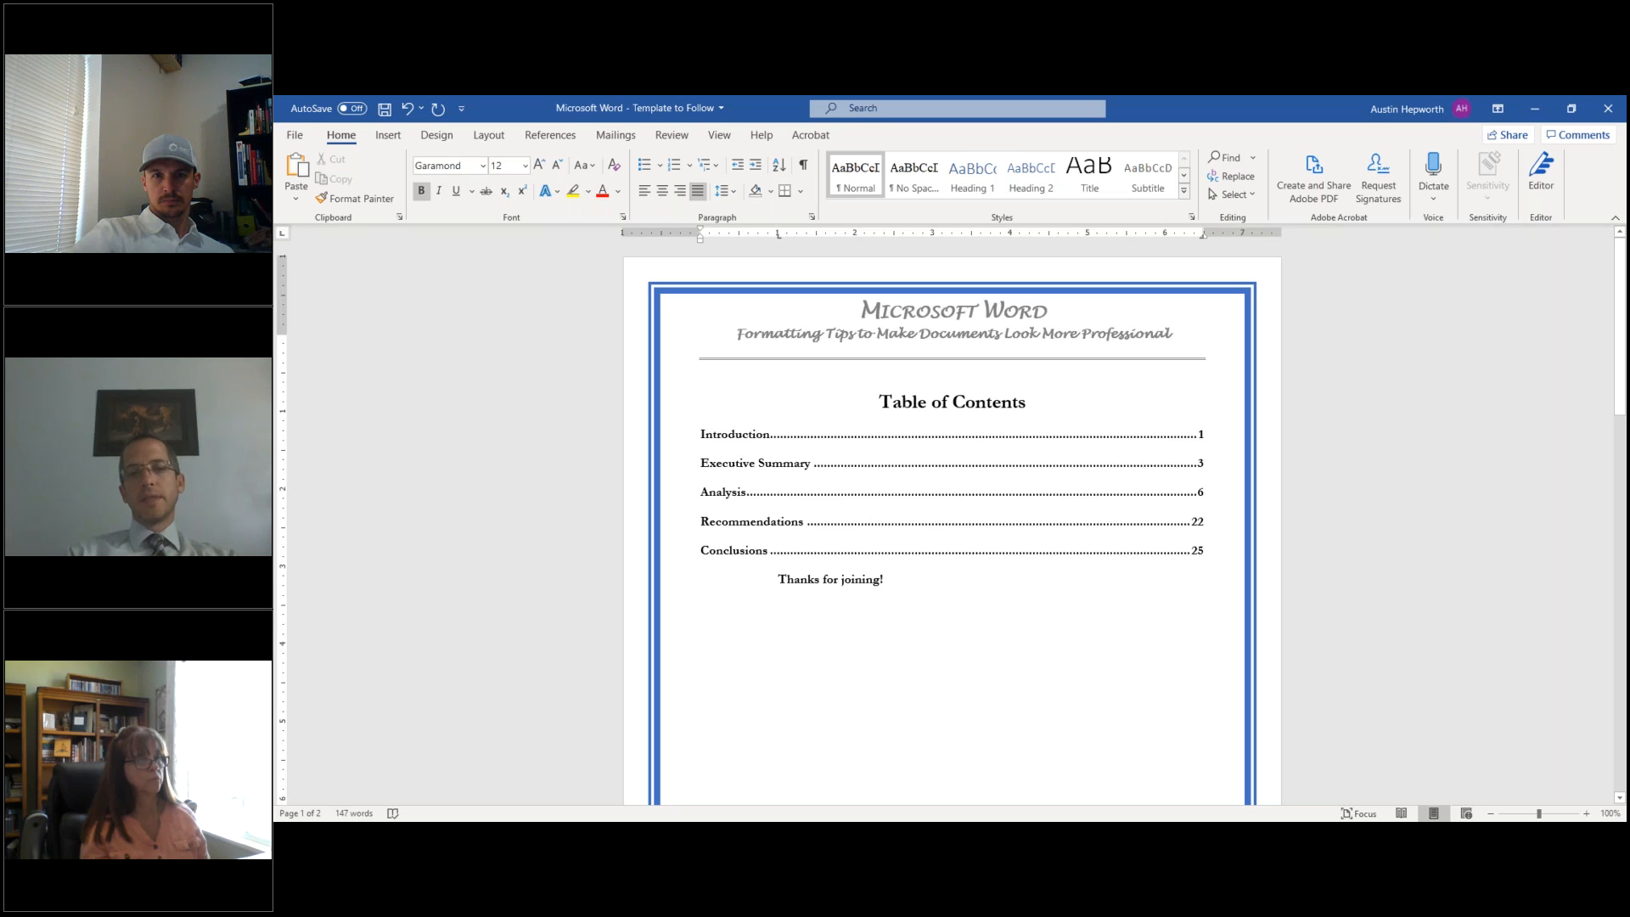
key(BackSpace)
key(BackSpace)
key(BackSpace)
key(BackSpace)
key(BackSpace)
key(BackSpace)
key(BackSpace)
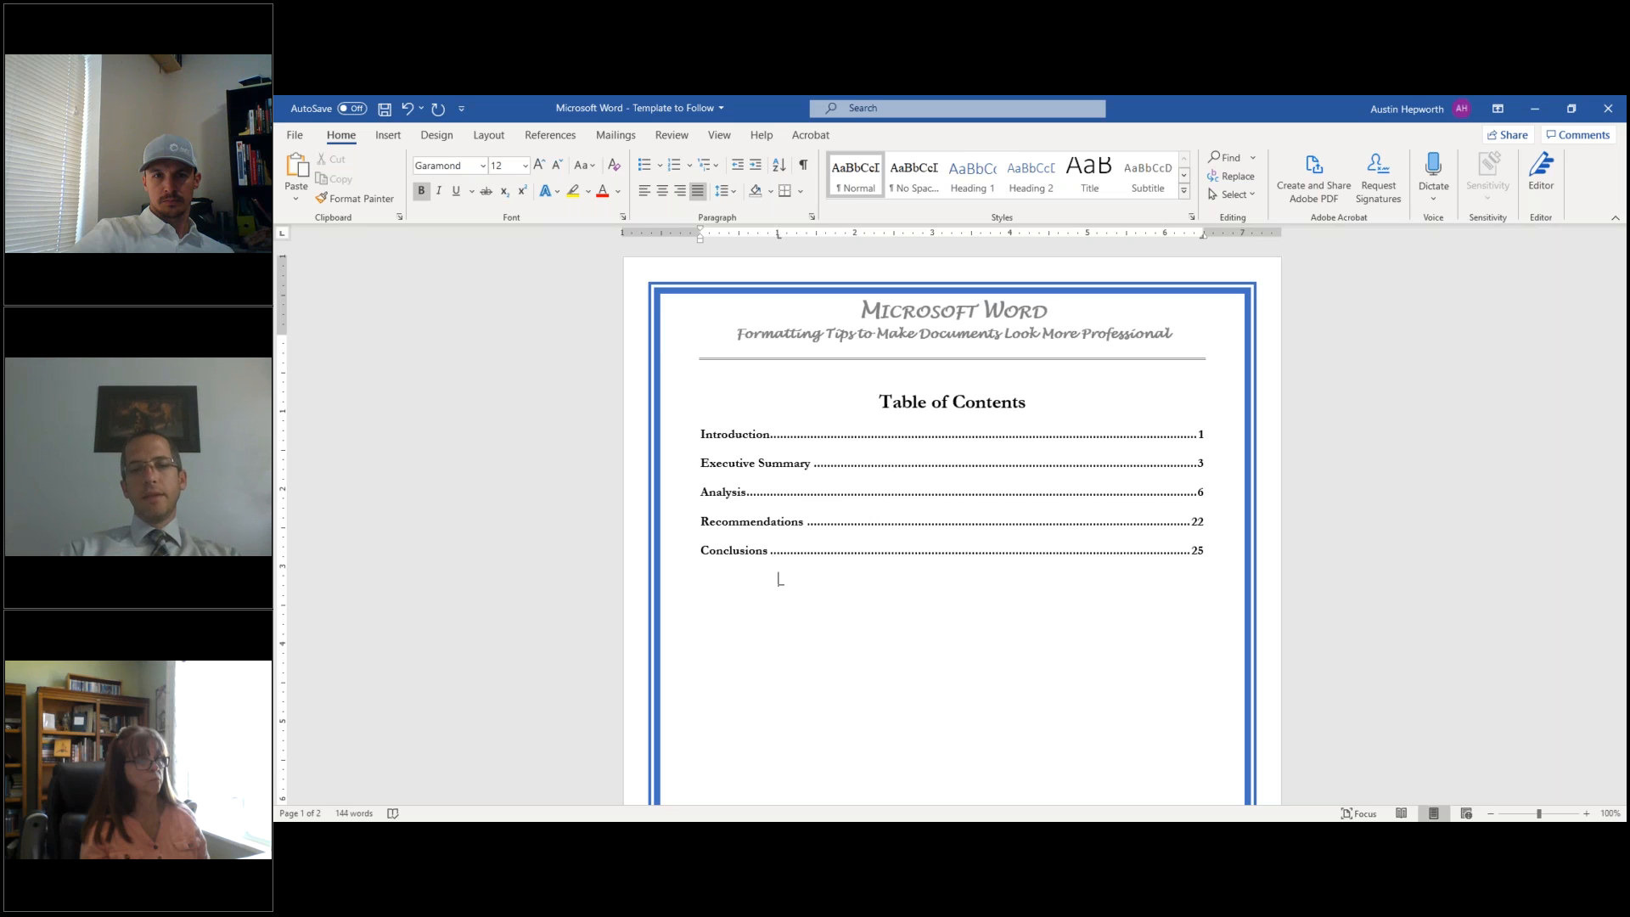
text(_________________________)
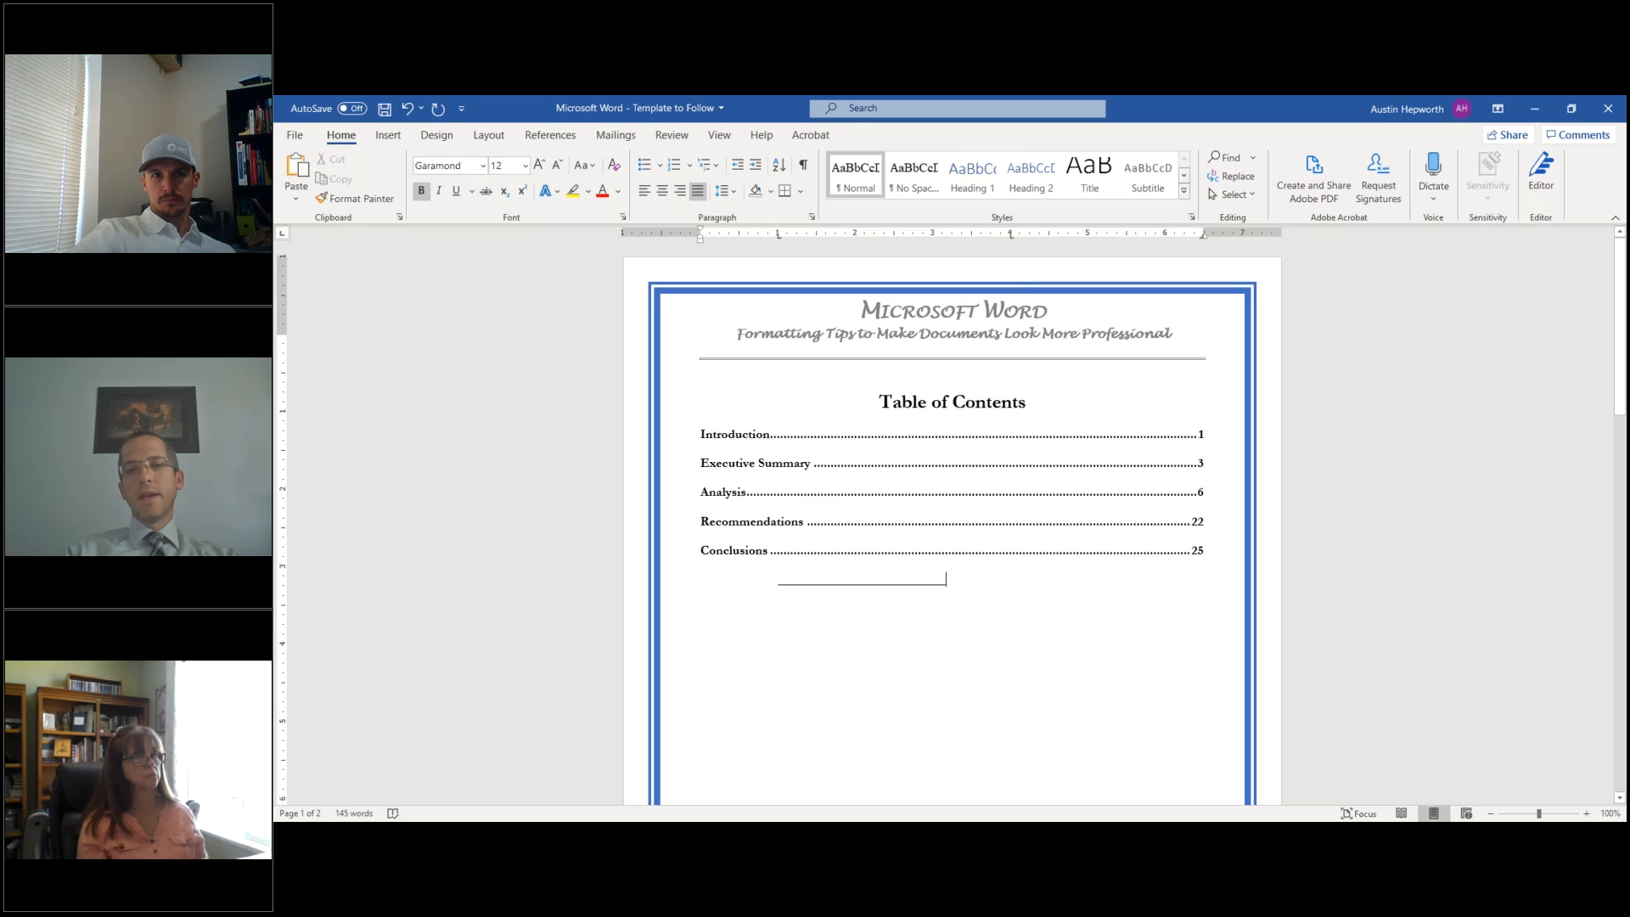
- Add a second underline at the 4" tab, the signer's name and Believe beneath, then Dated: labels
key(Tab)
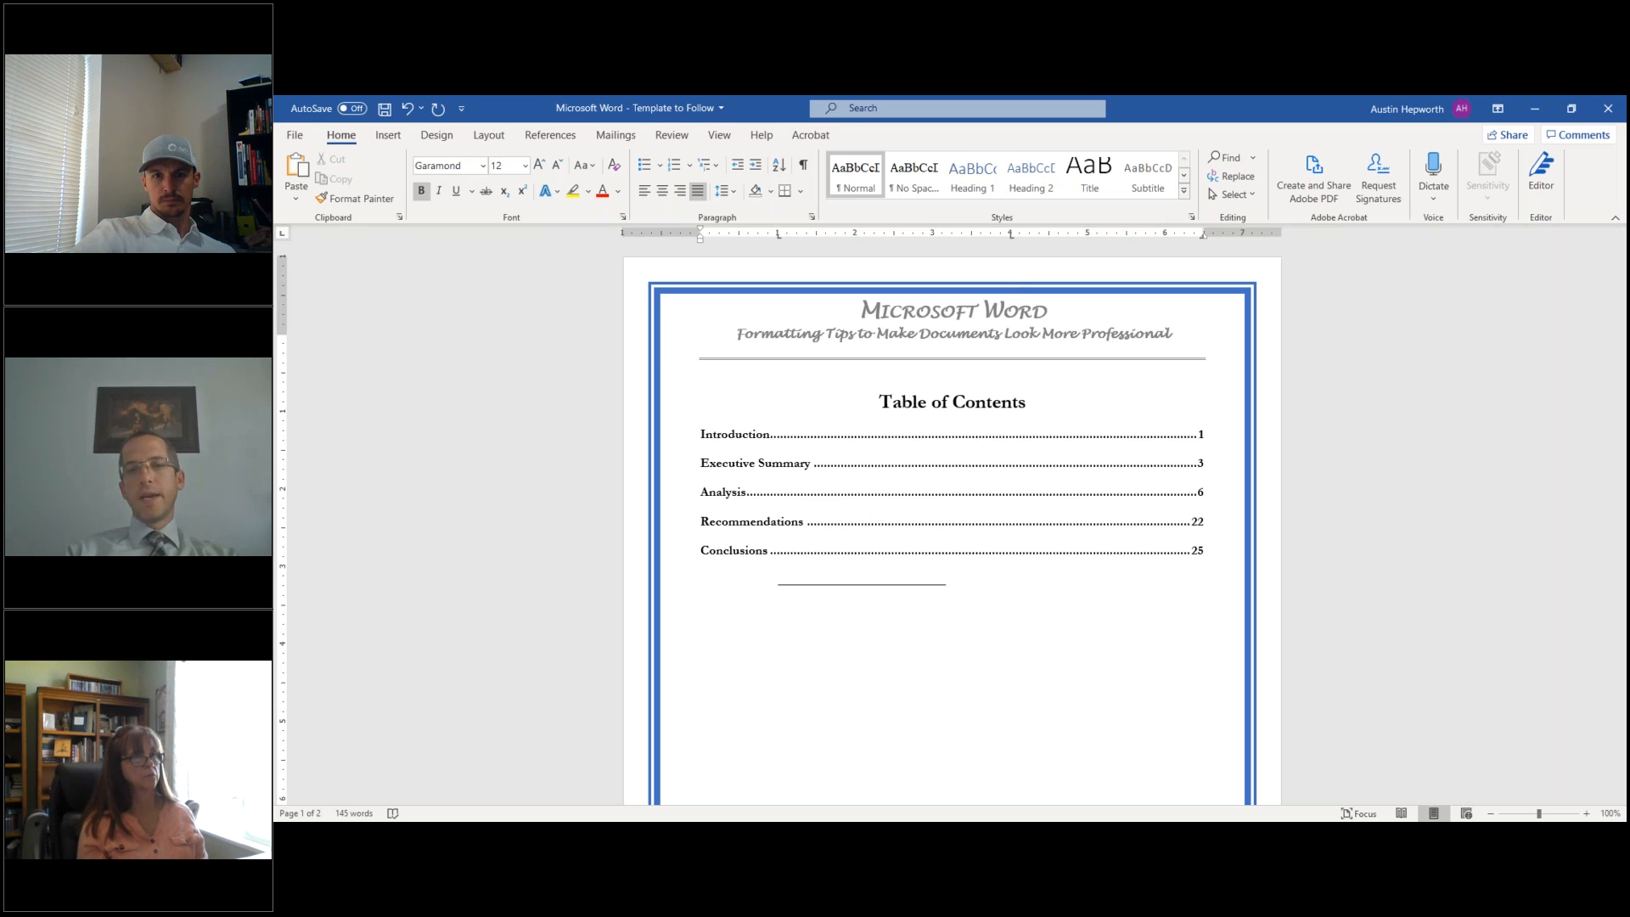
text(___________________________)
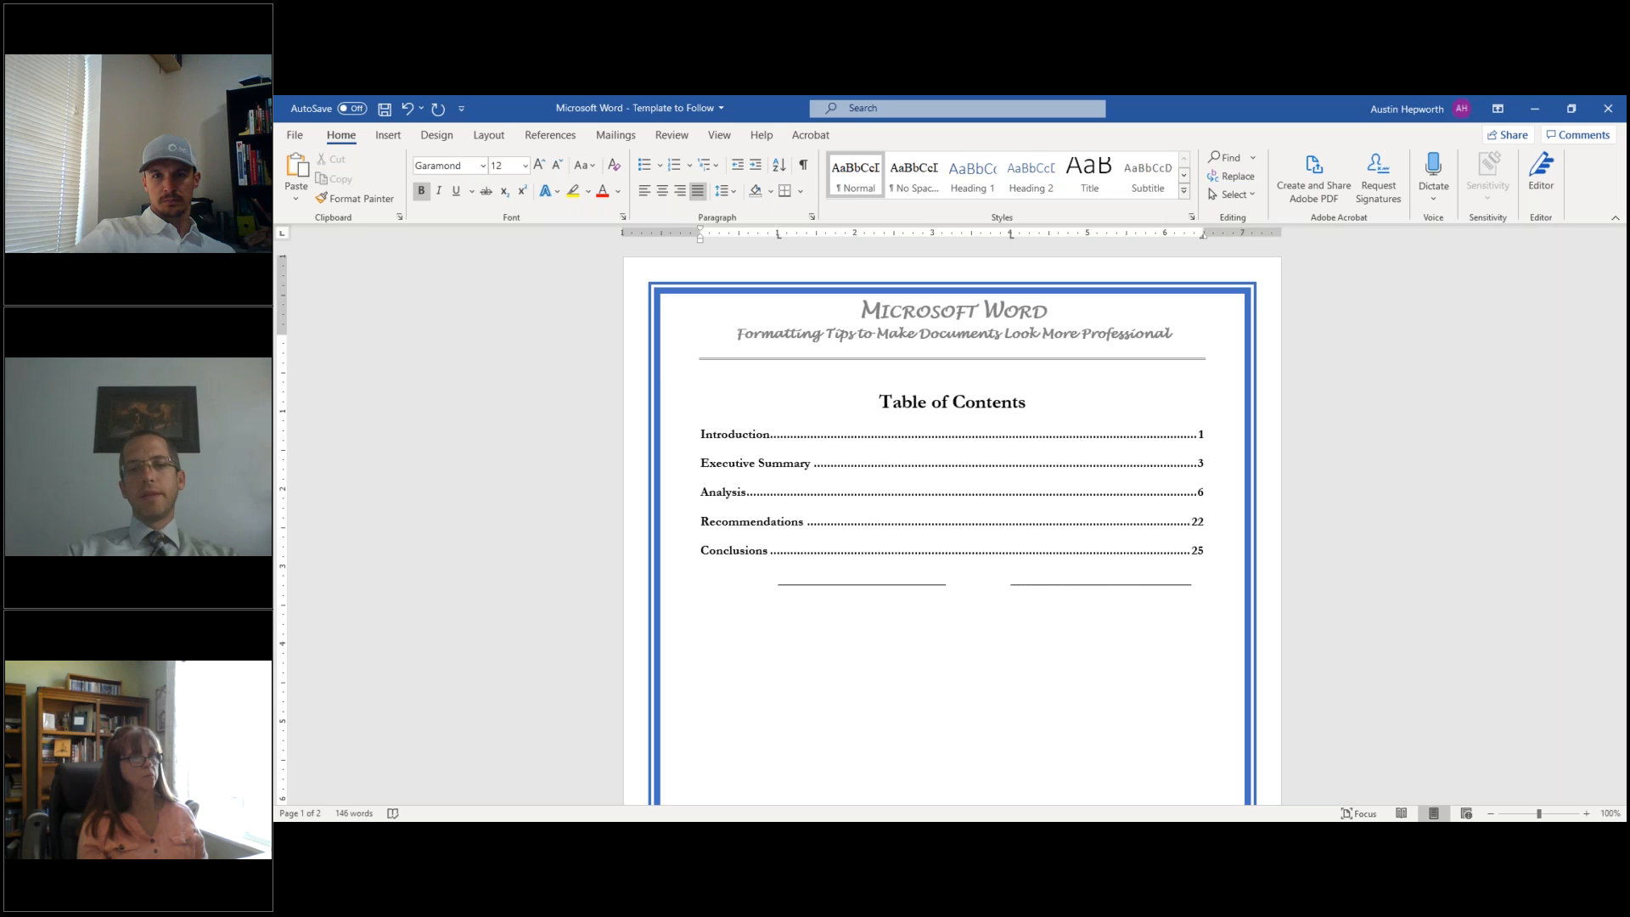
key(Return)
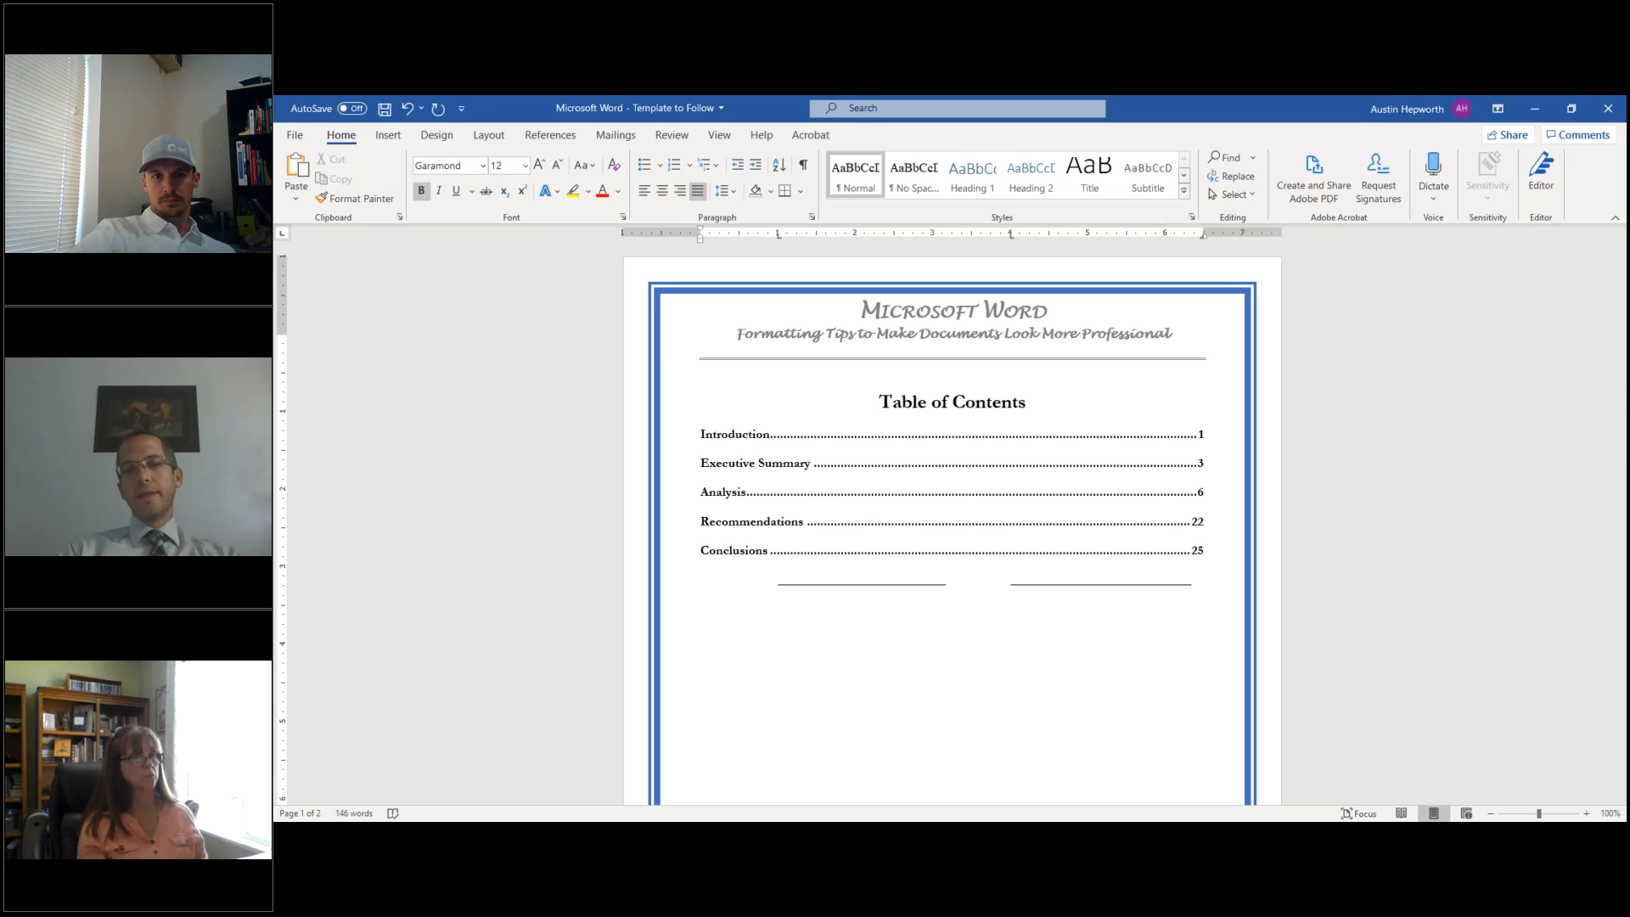
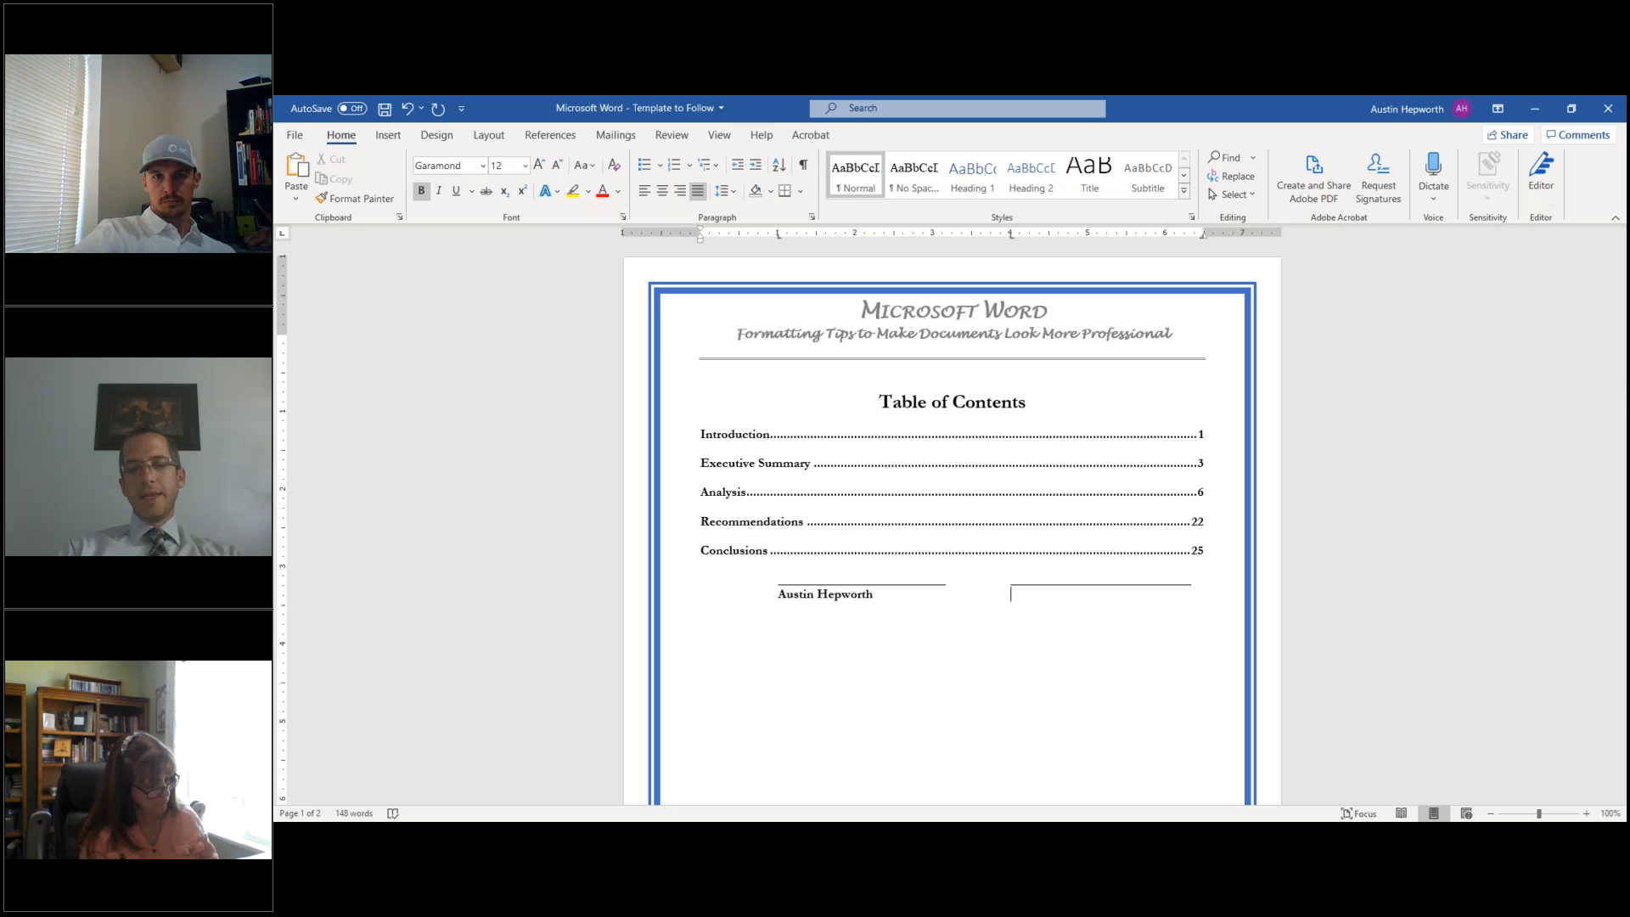
text(Believe)
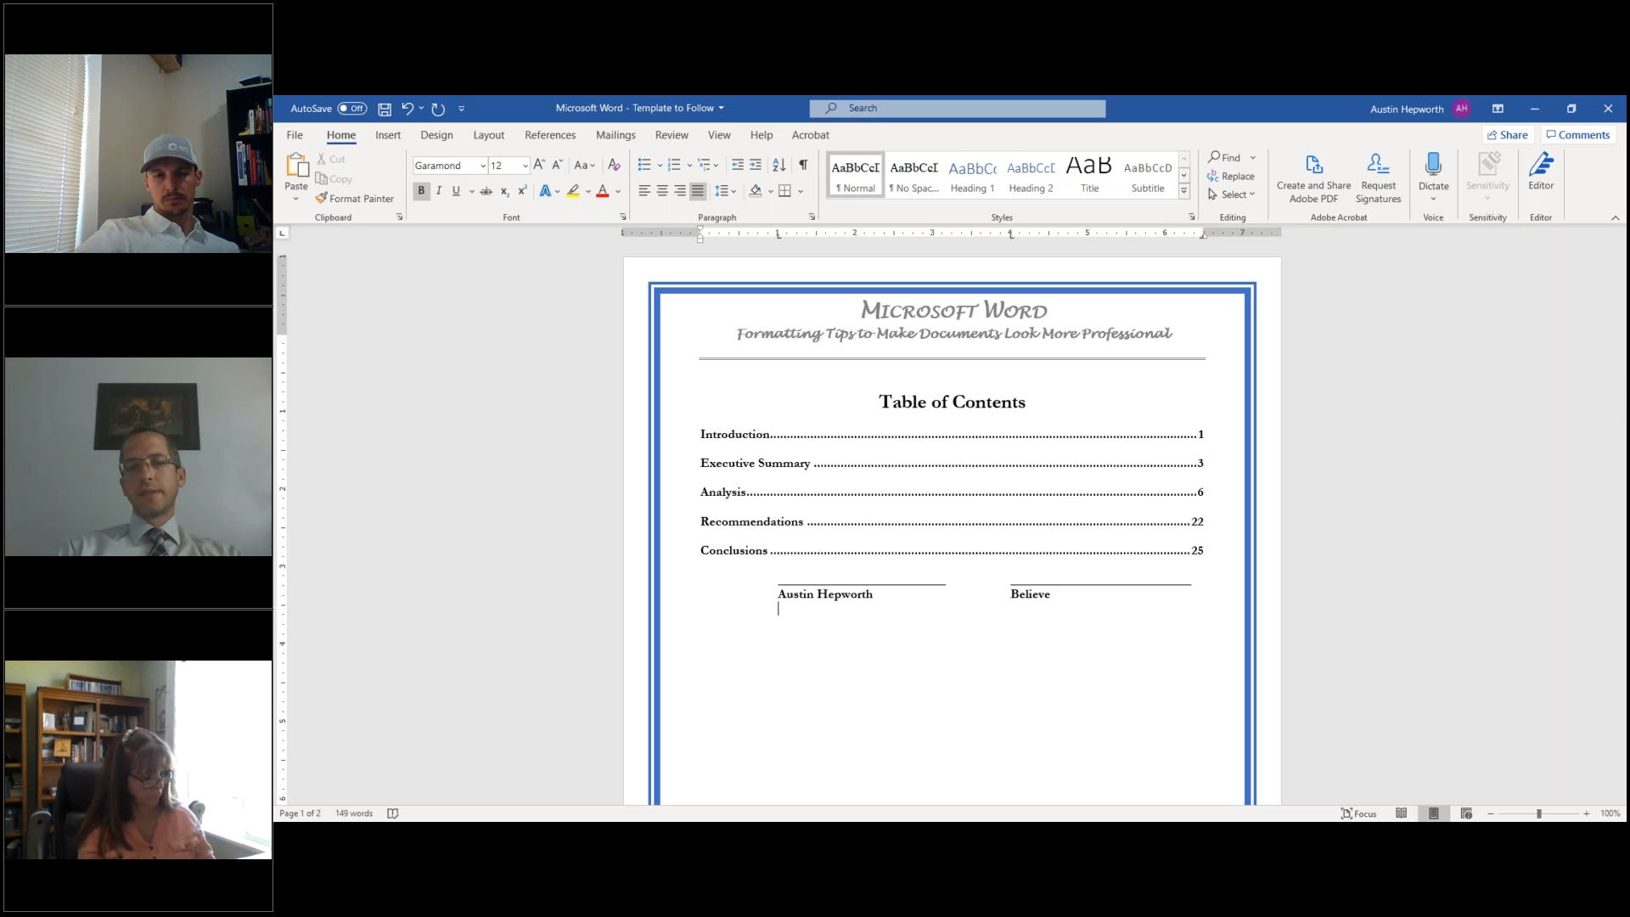
key(Return)
key(Tab)
text(IT)
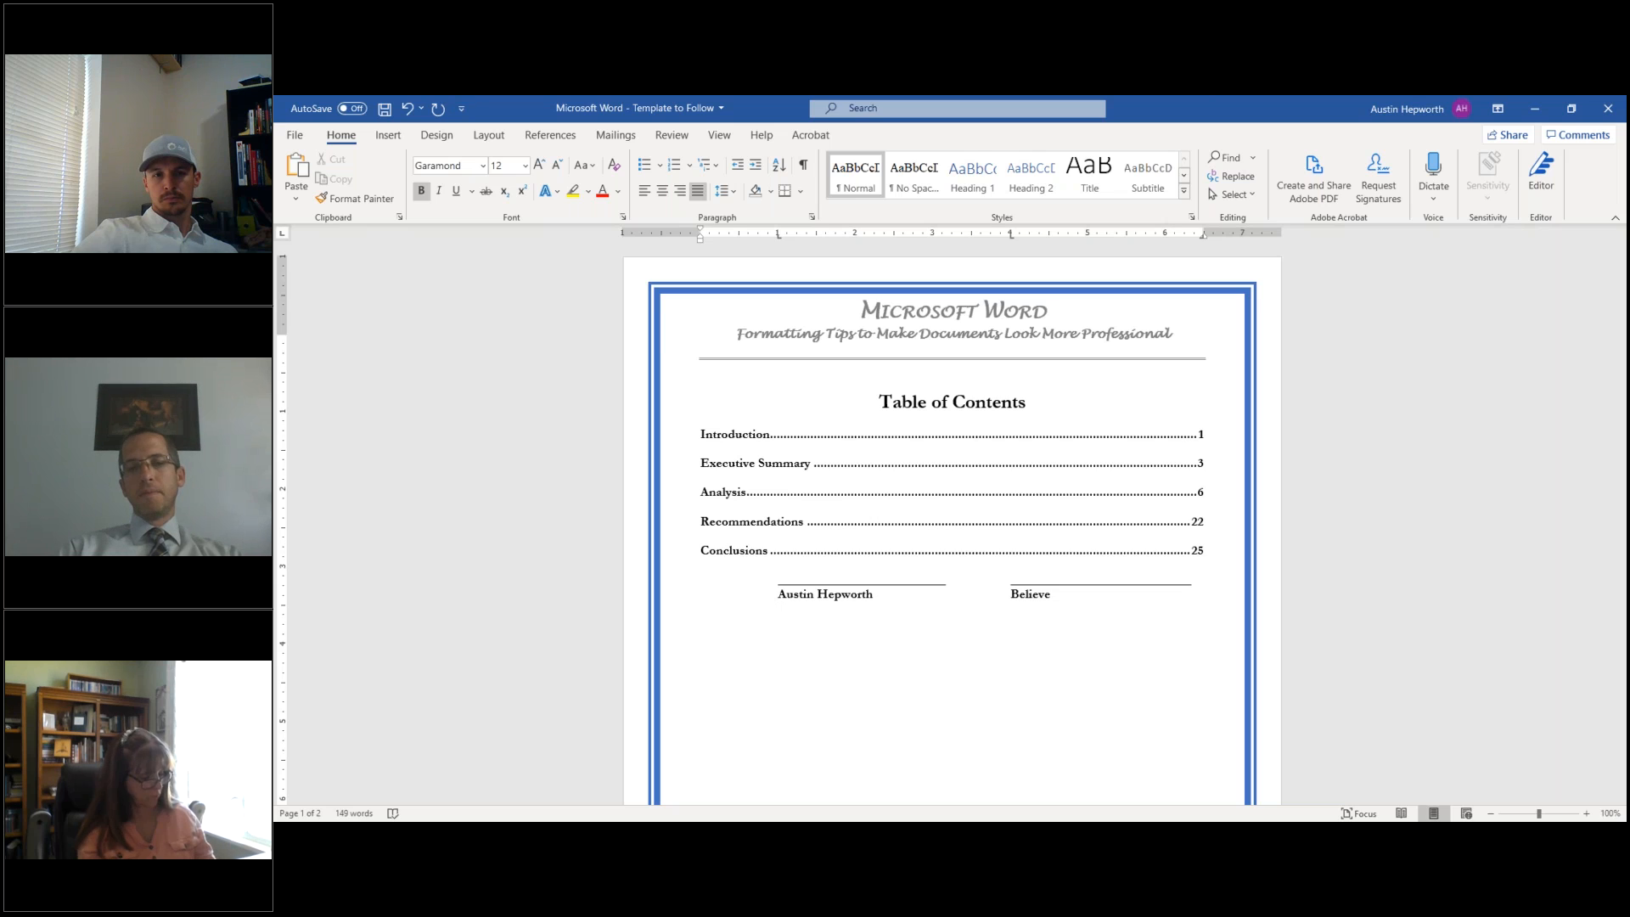
text(Dated:)
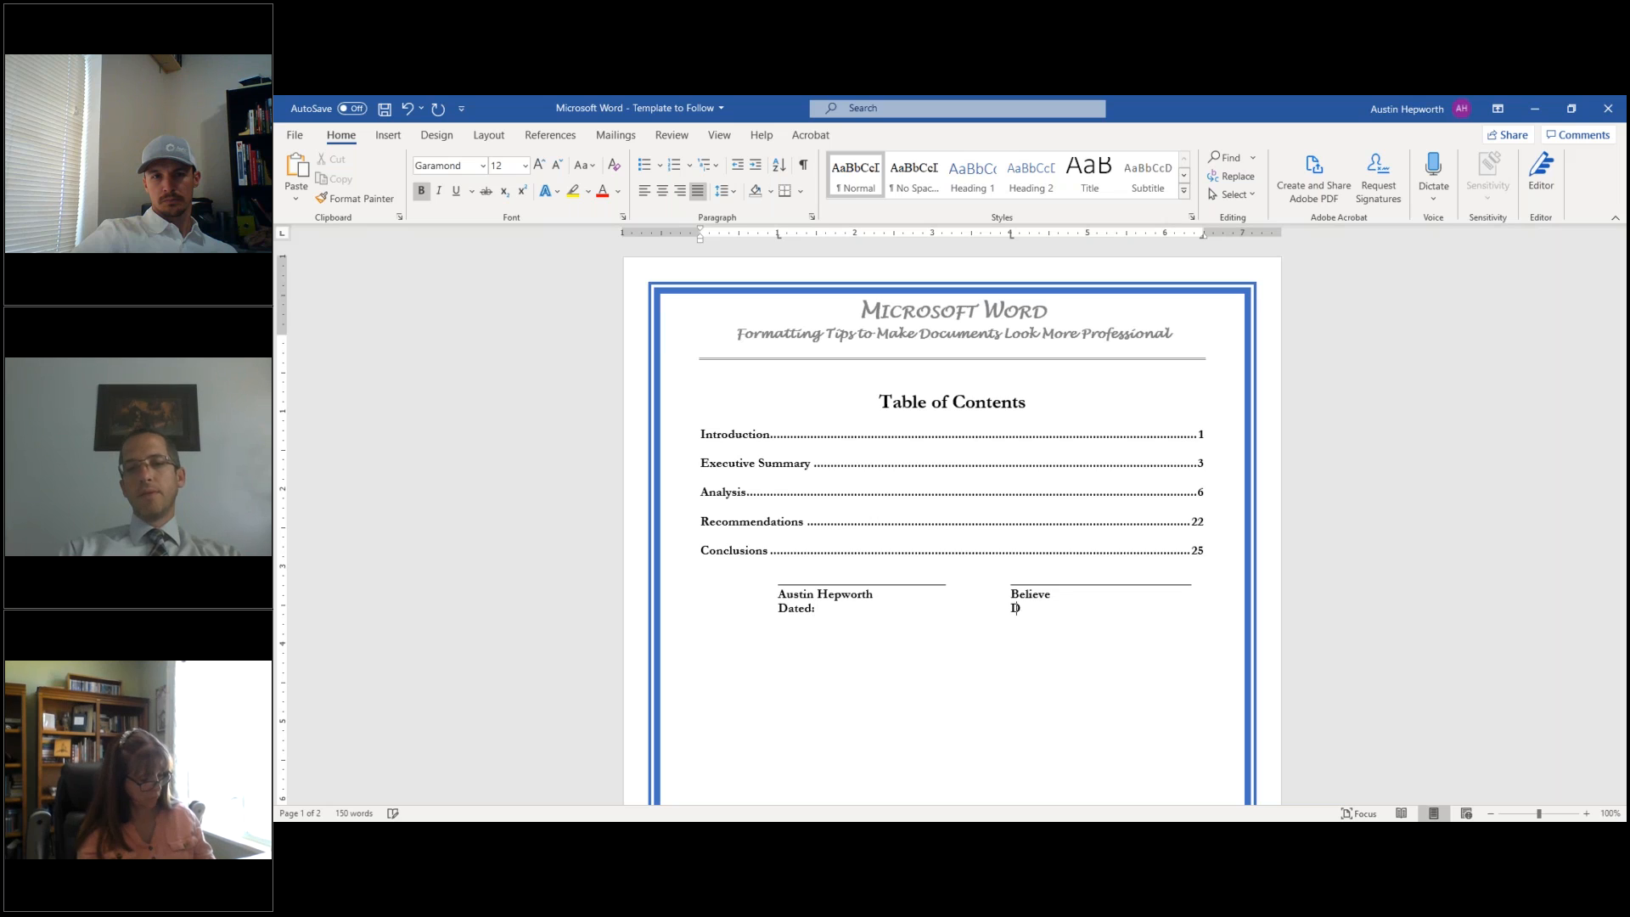
text(d:)
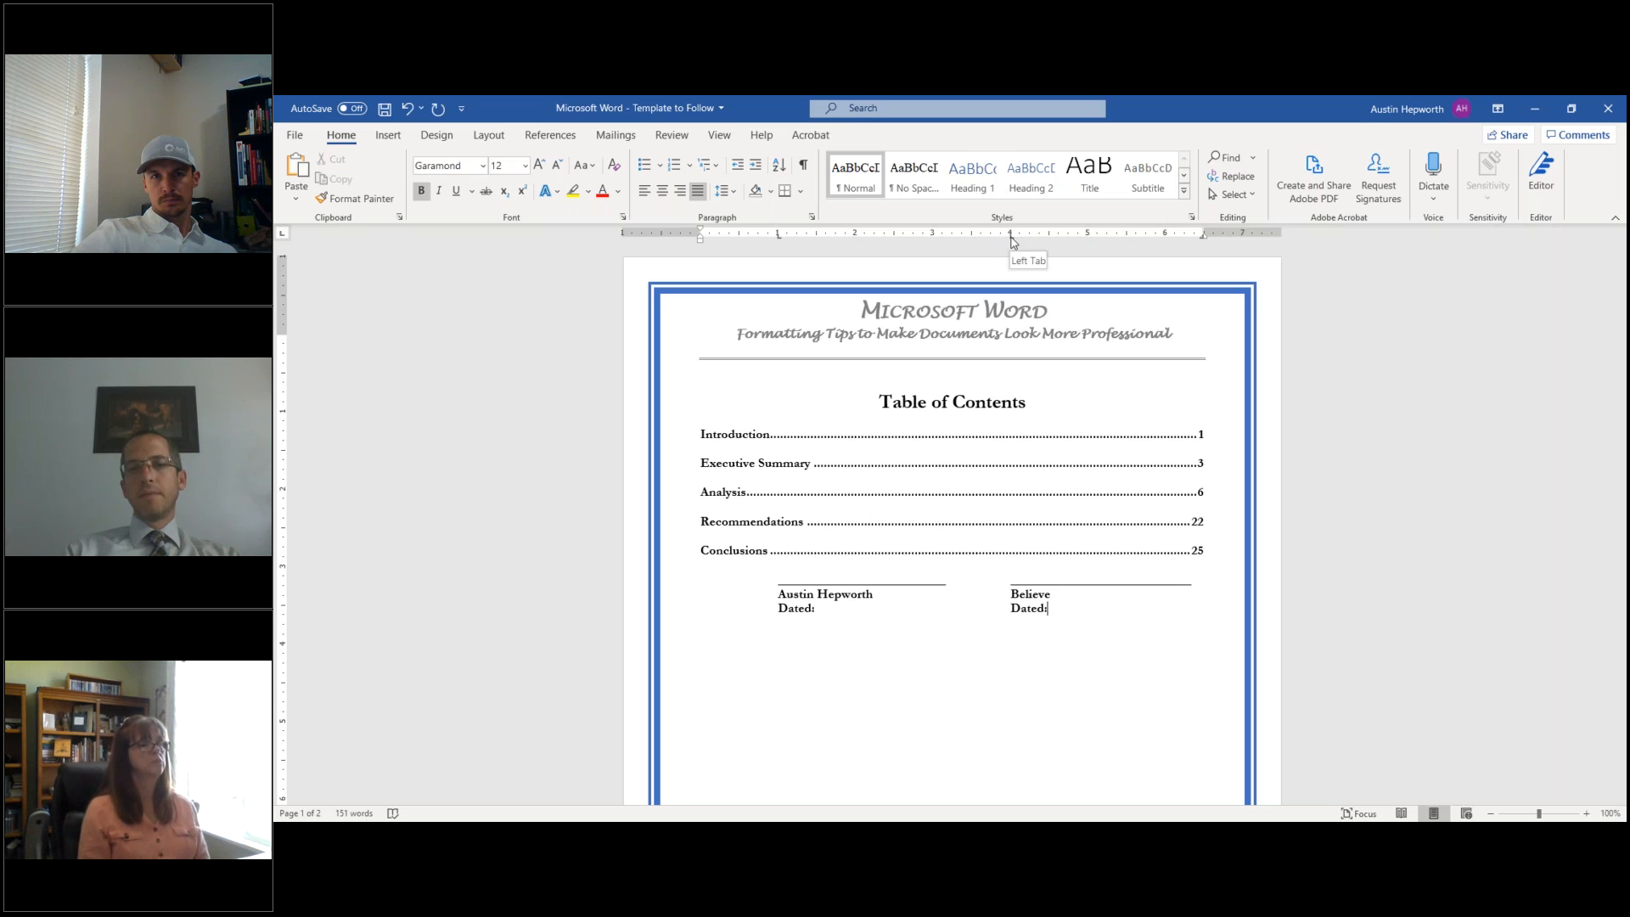
- Clear the 4" tab stop so the Dated line uses the right 6.49" dotted-leader tab
click(812, 223)
click(809, 655)
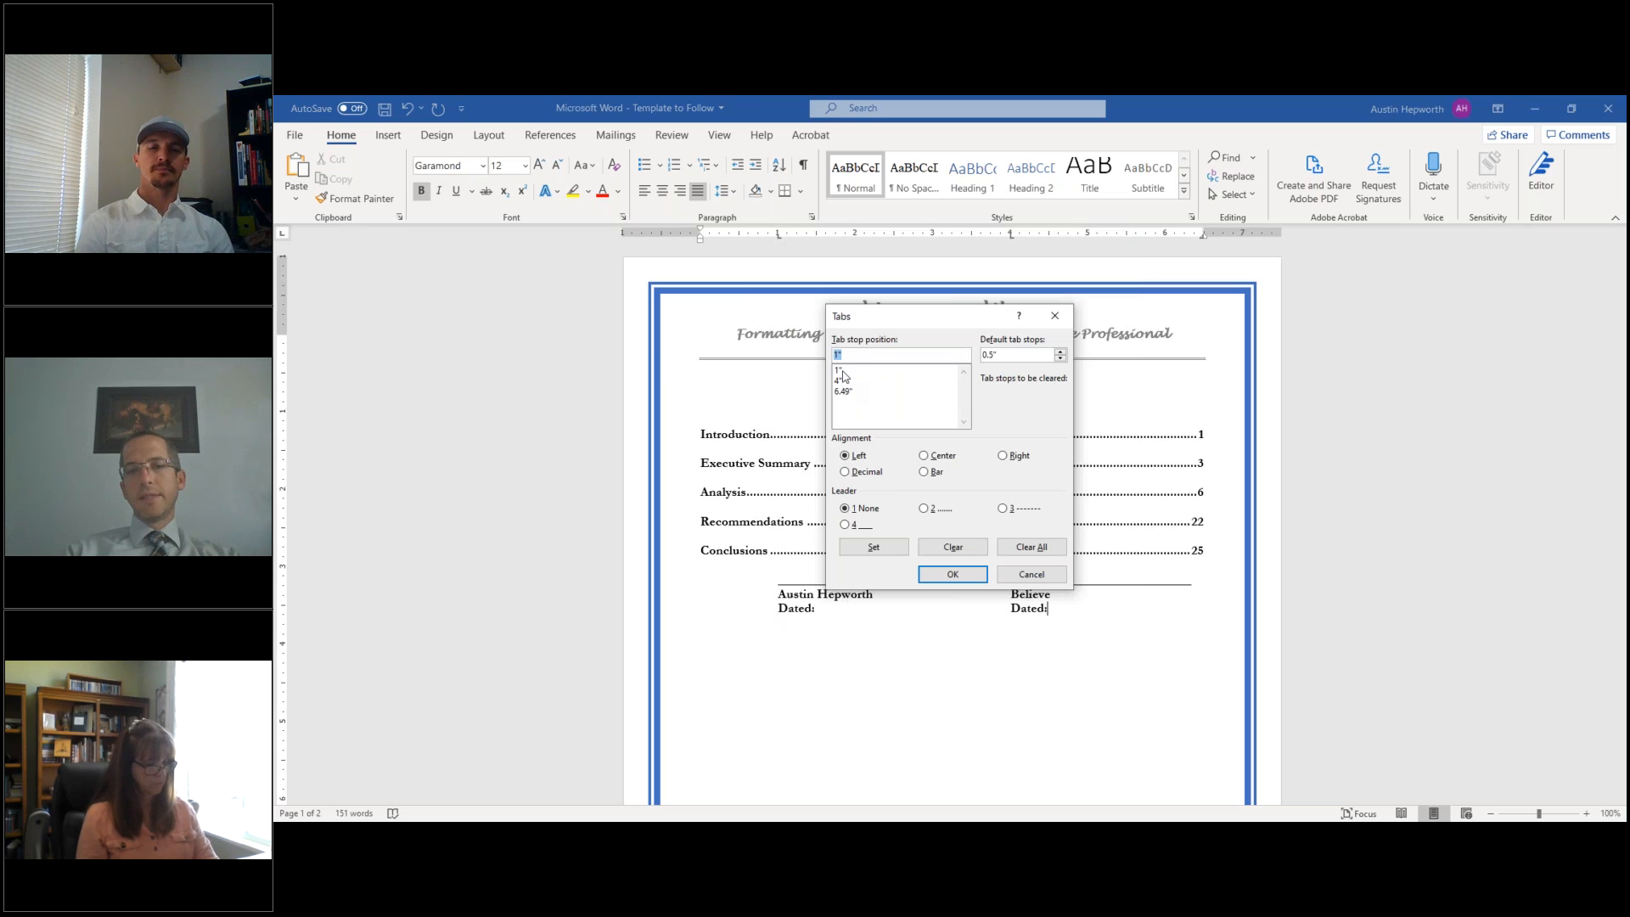
click(842, 372)
click(842, 382)
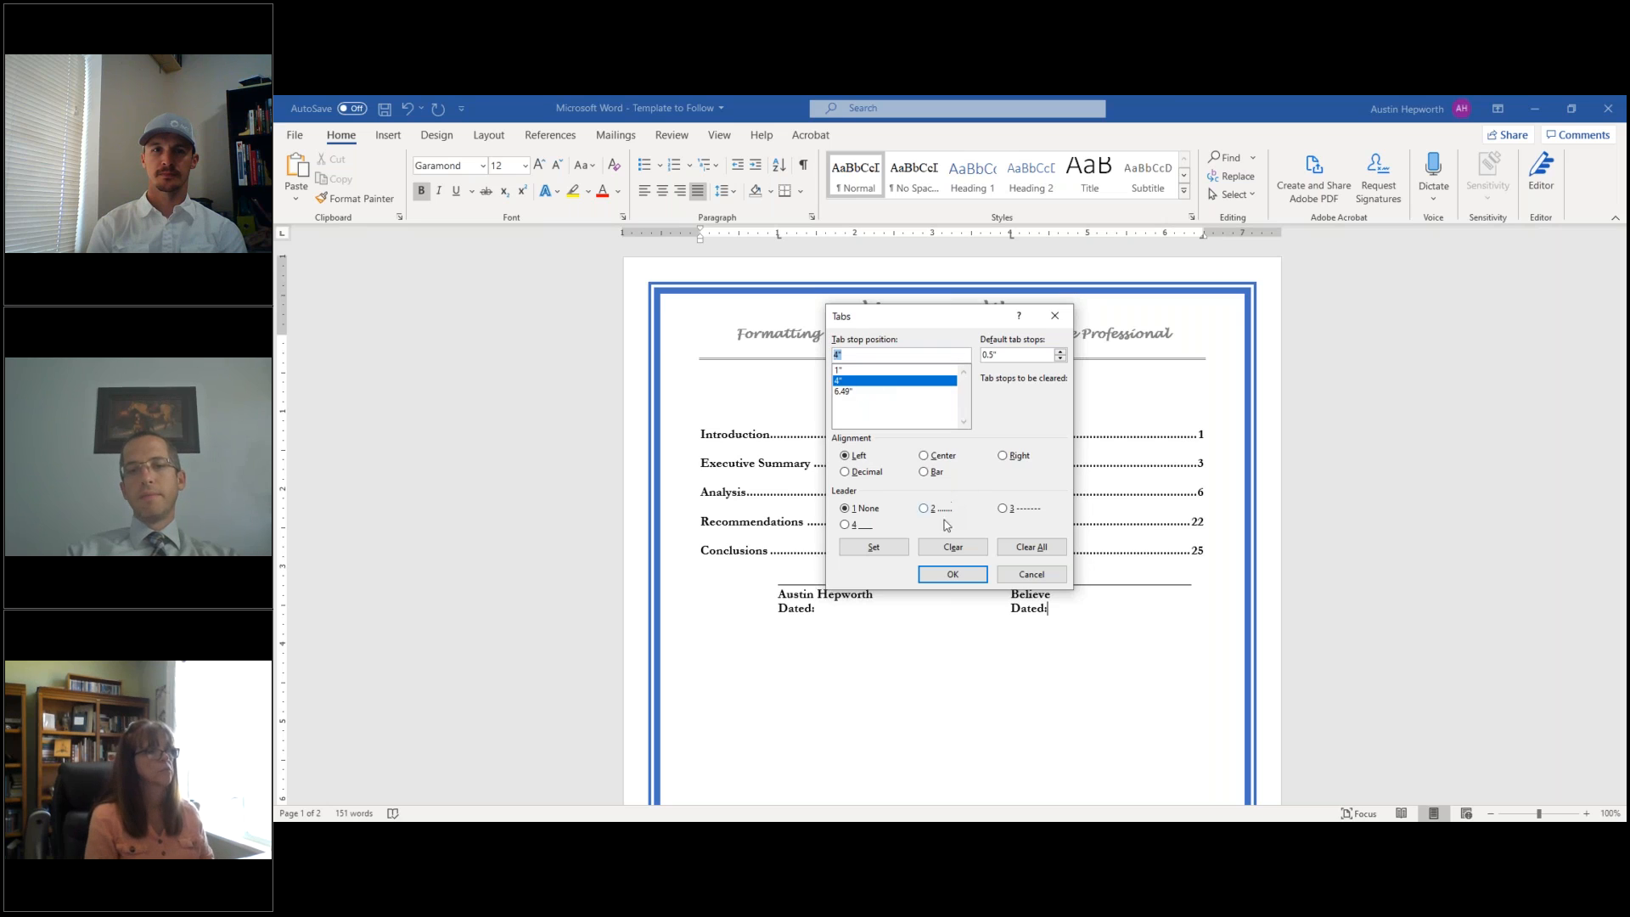
click(954, 548)
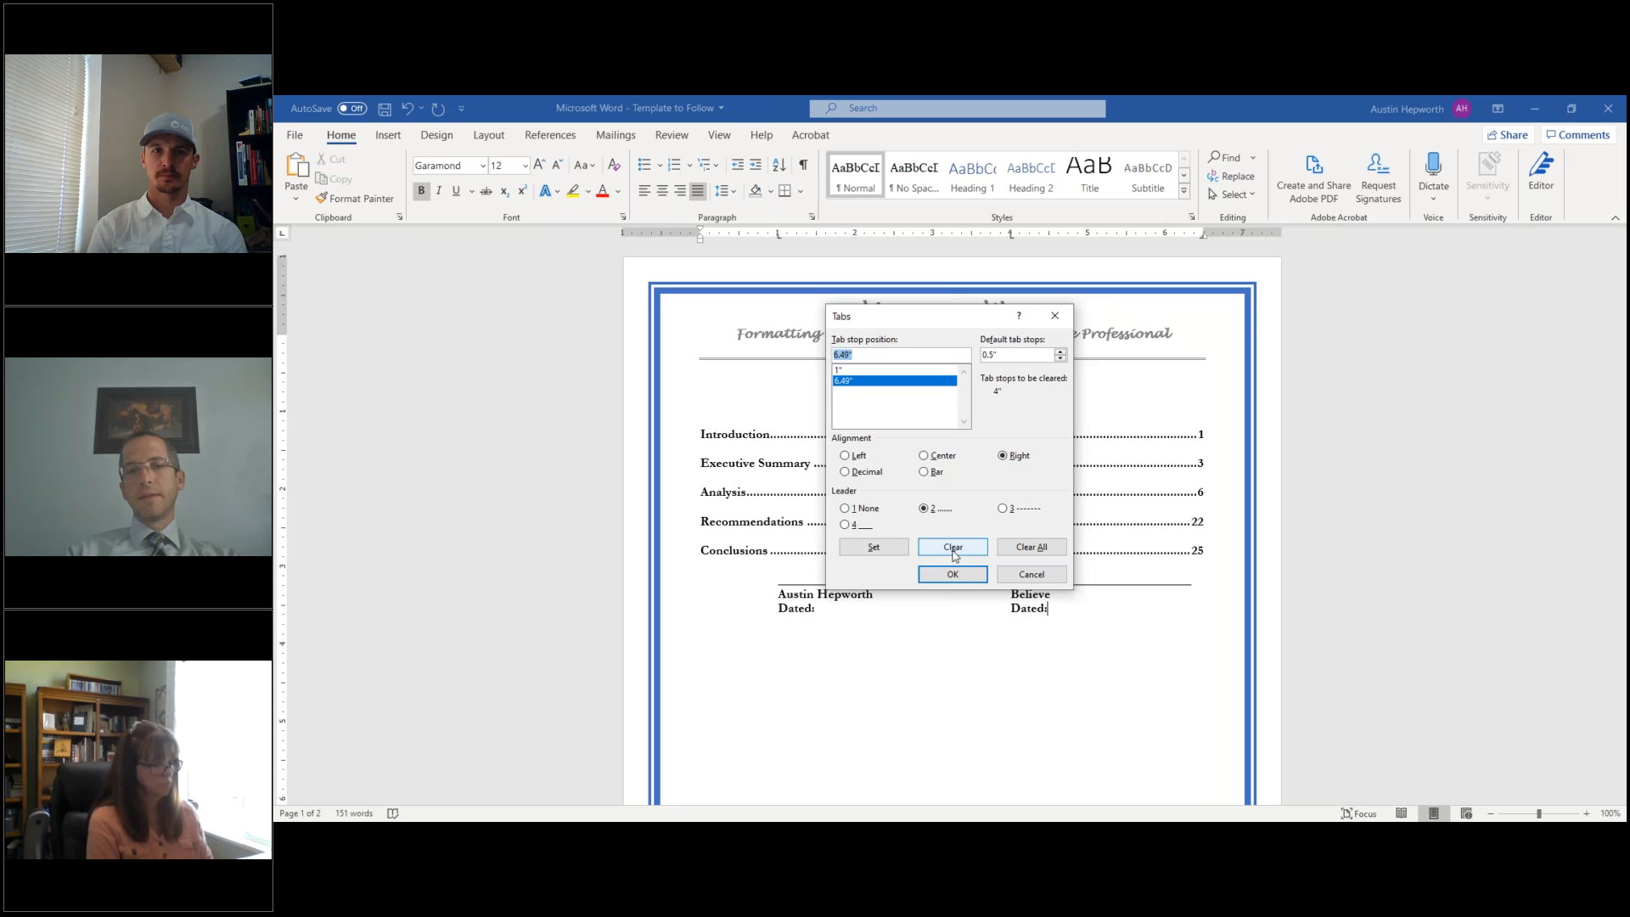
click(953, 574)
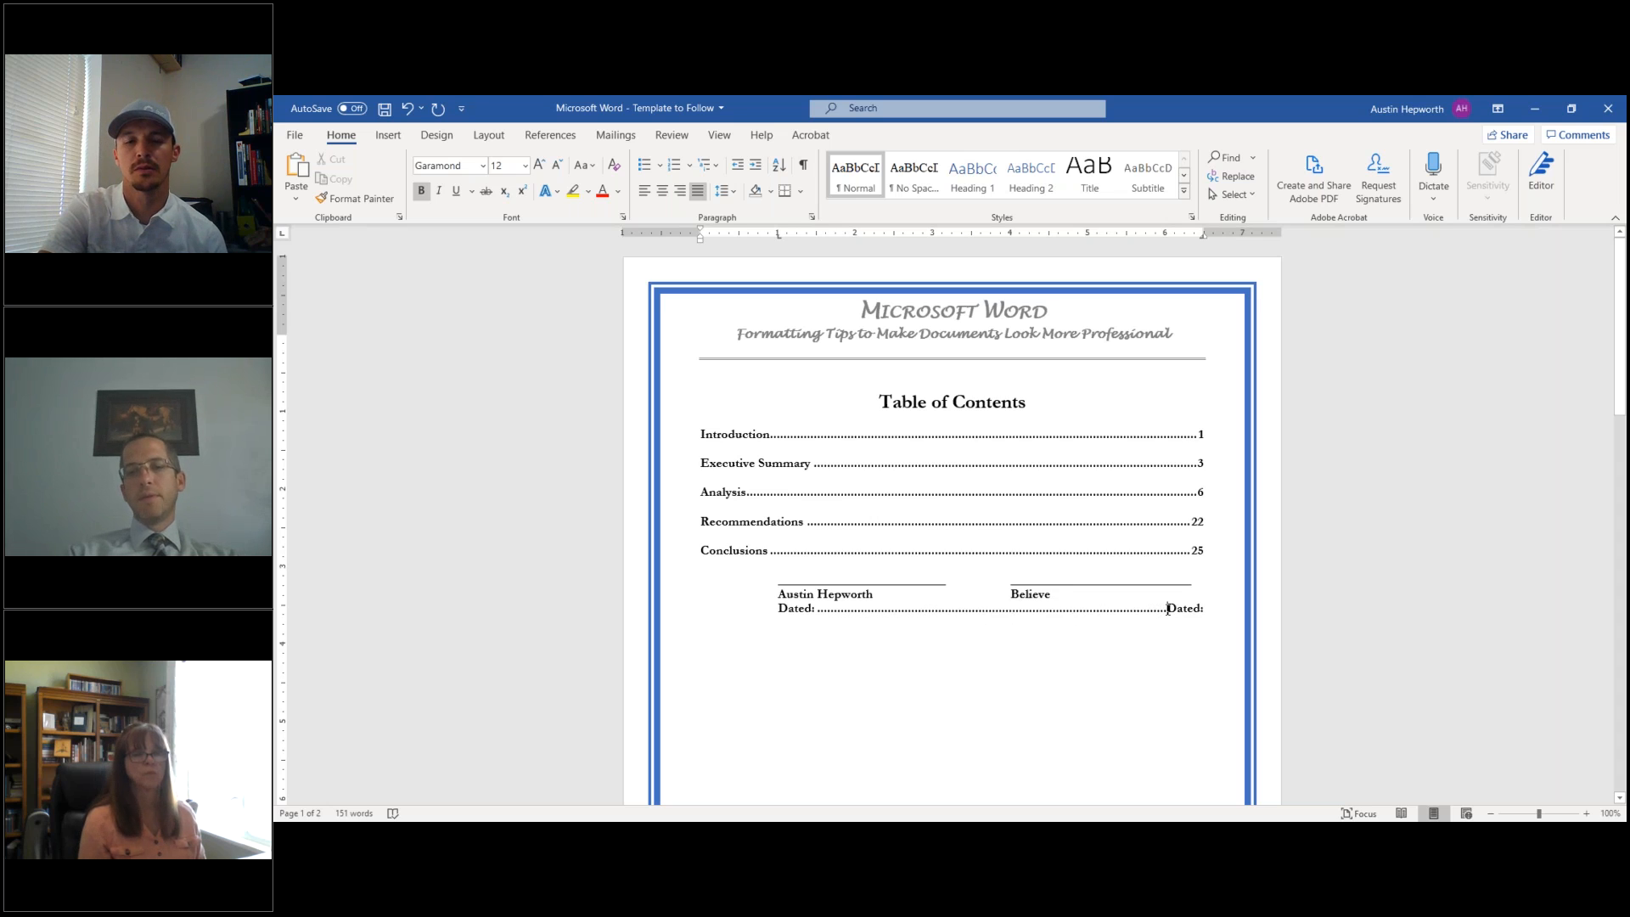
- Retype the tab between the two Dated: labels so the dots reach the margin
click(803, 166)
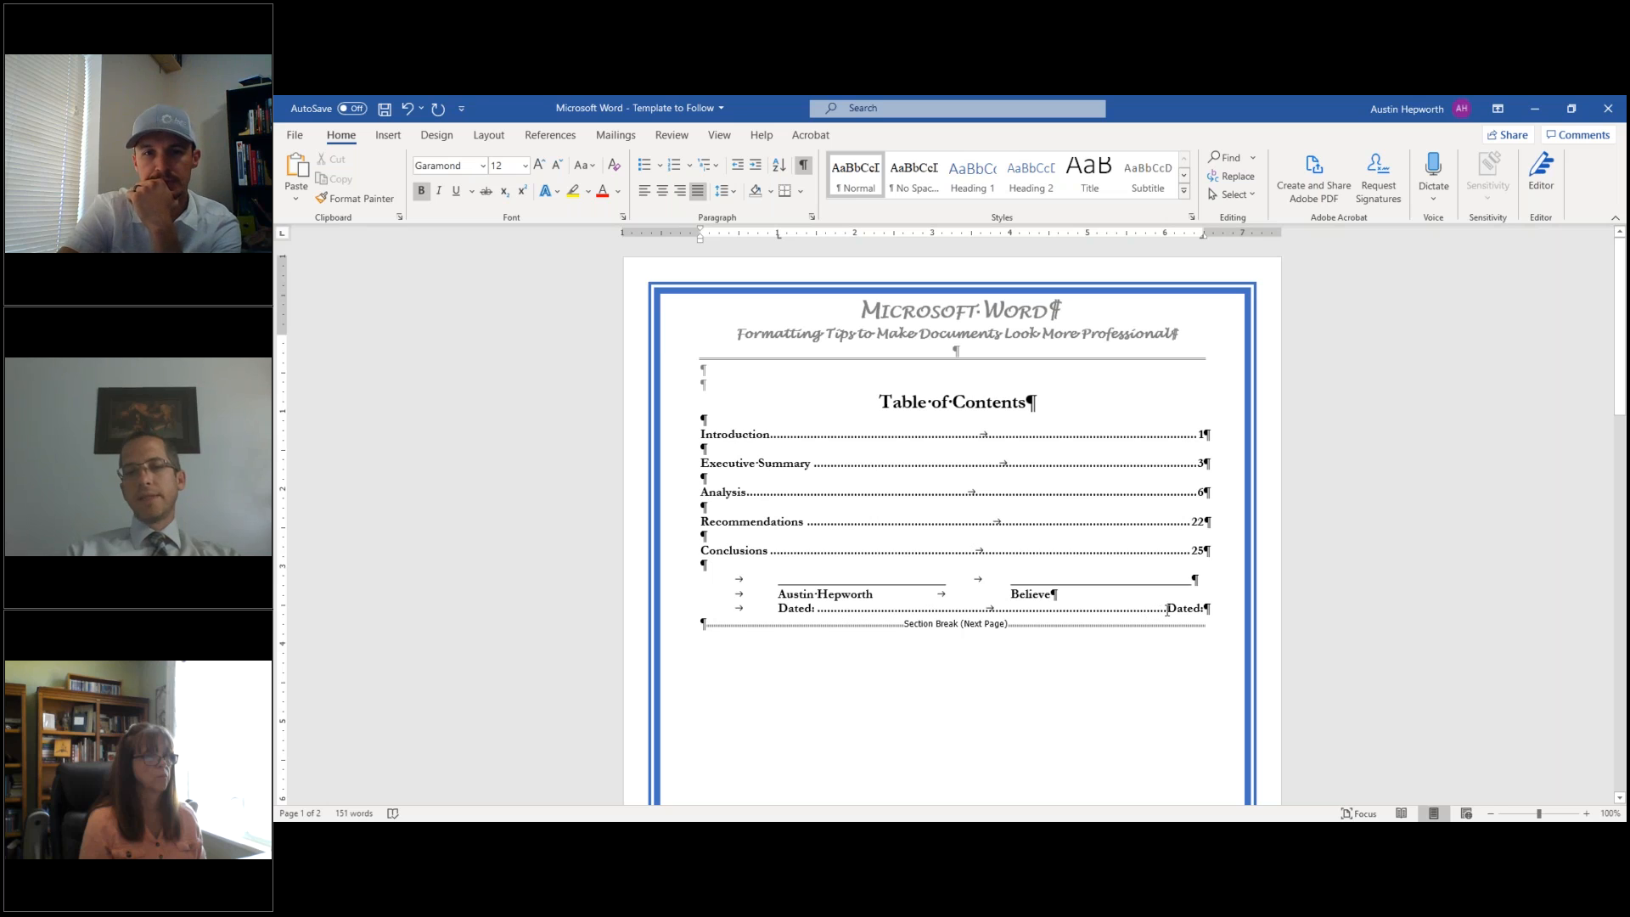
key(BackSpace)
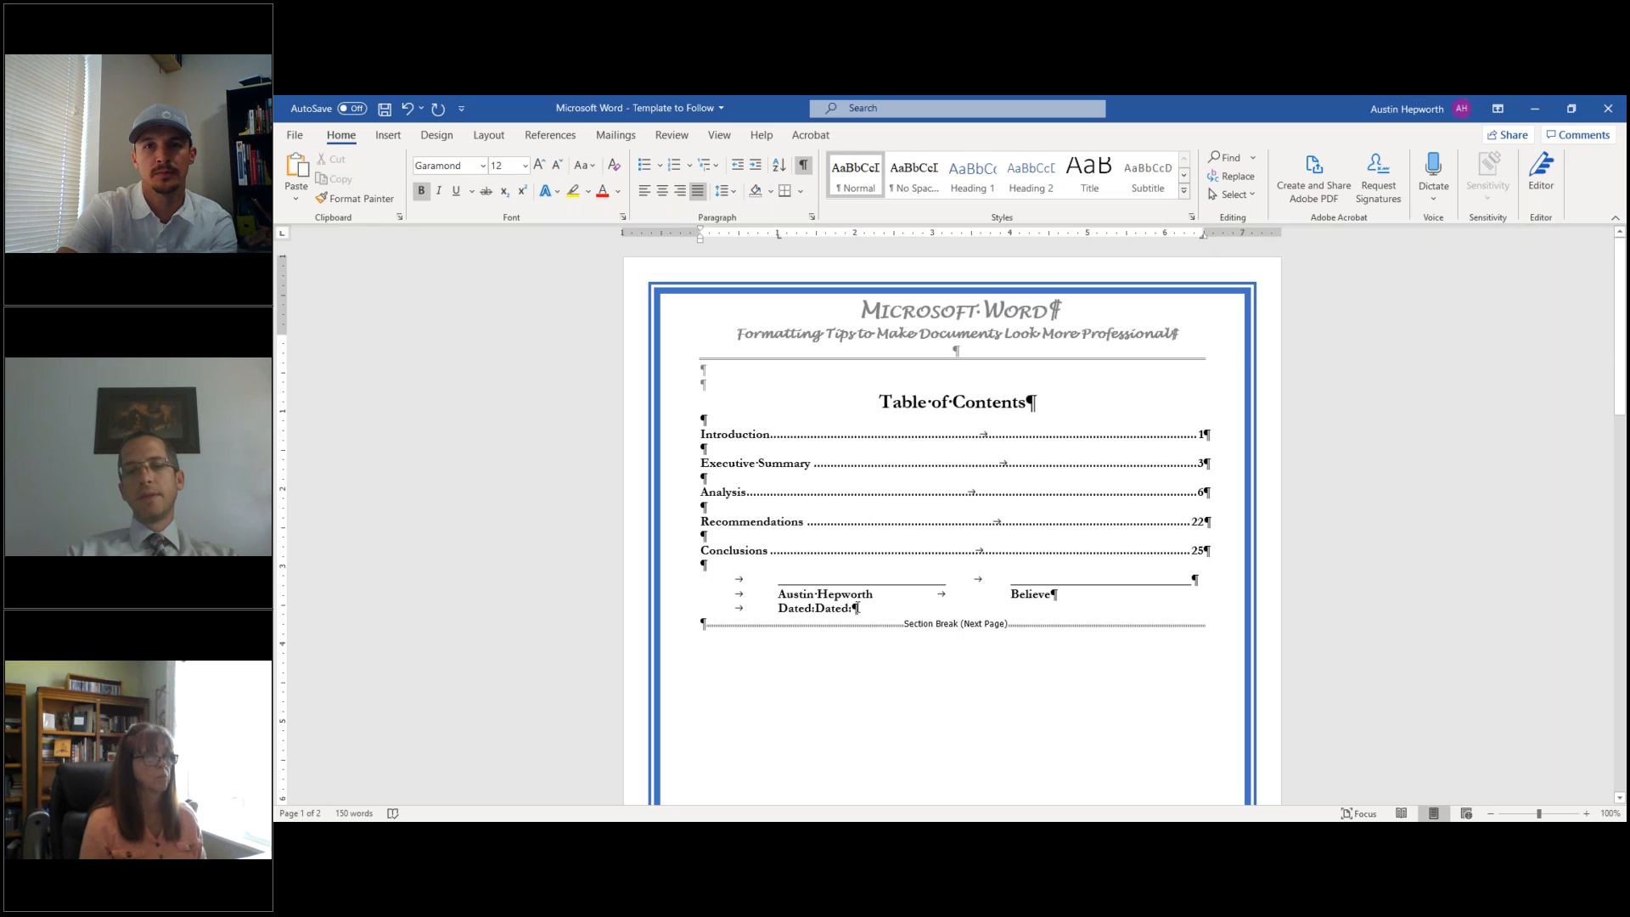
key(Tab)
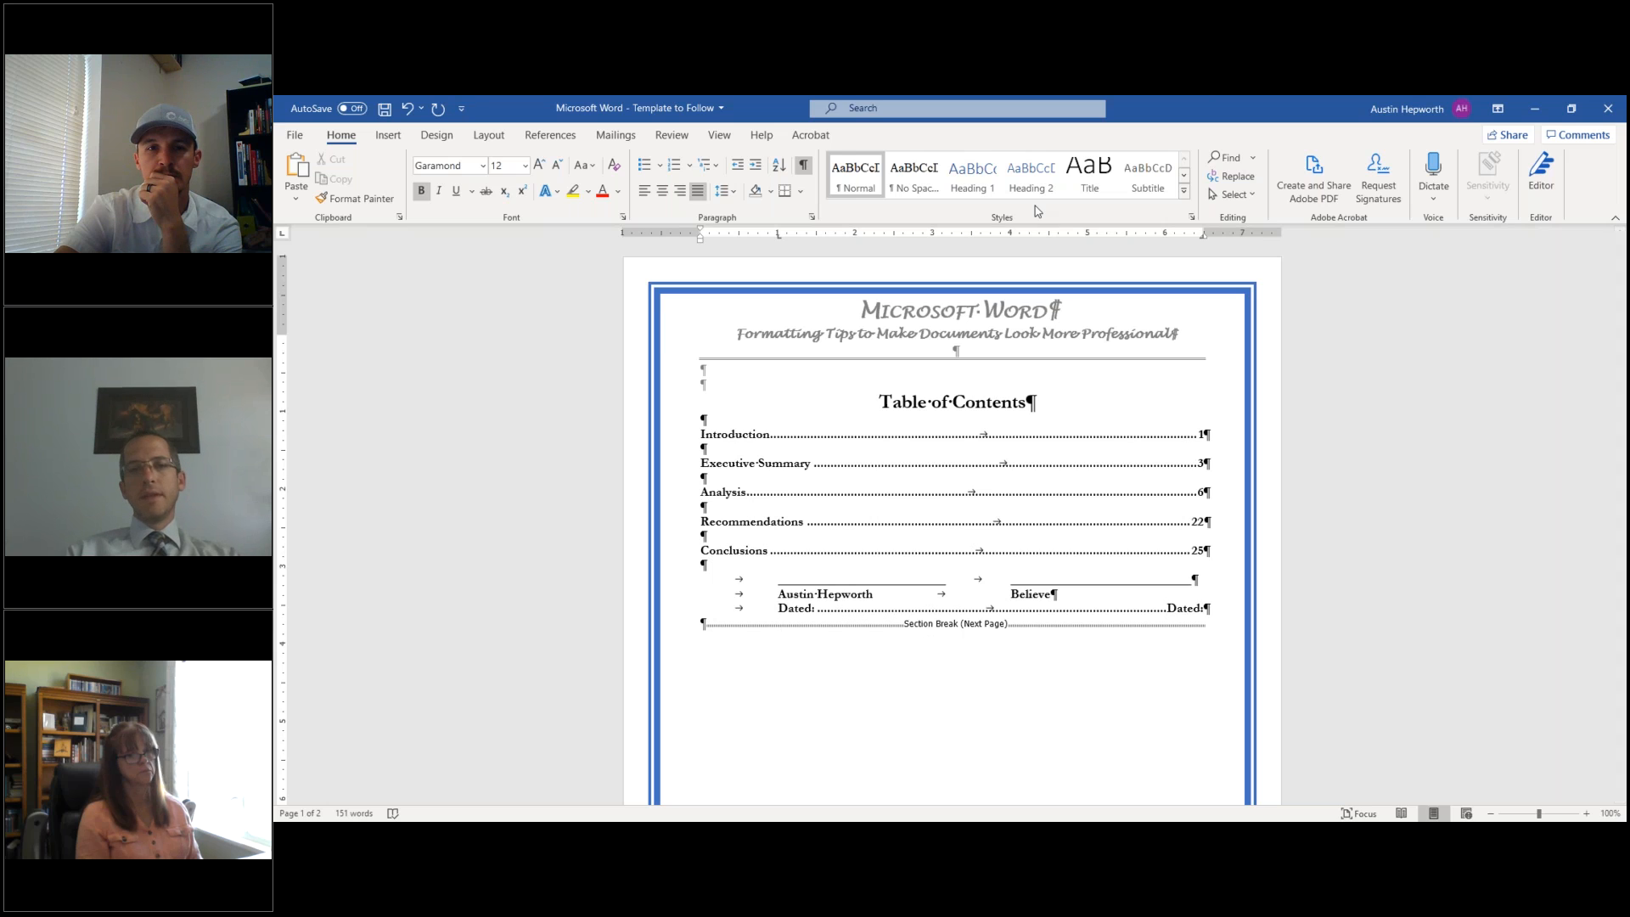
click(804, 167)
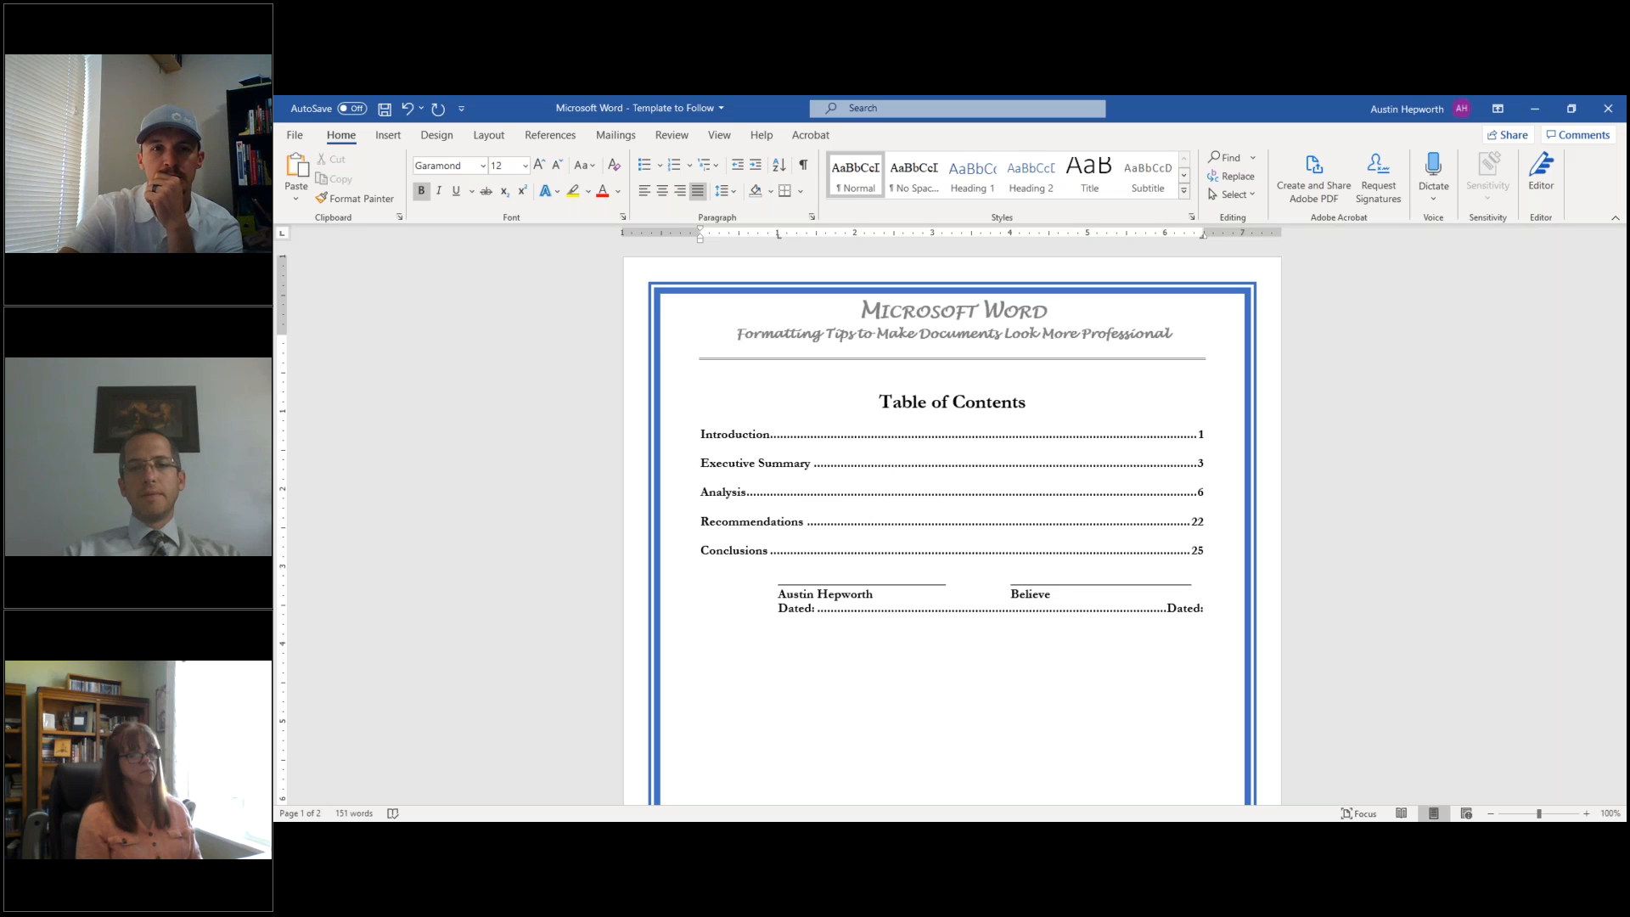
- Show formatting marks and open the page 2 footer for editing
scroll(951, 509, down, 3)
scroll(951, 509, up, 3)
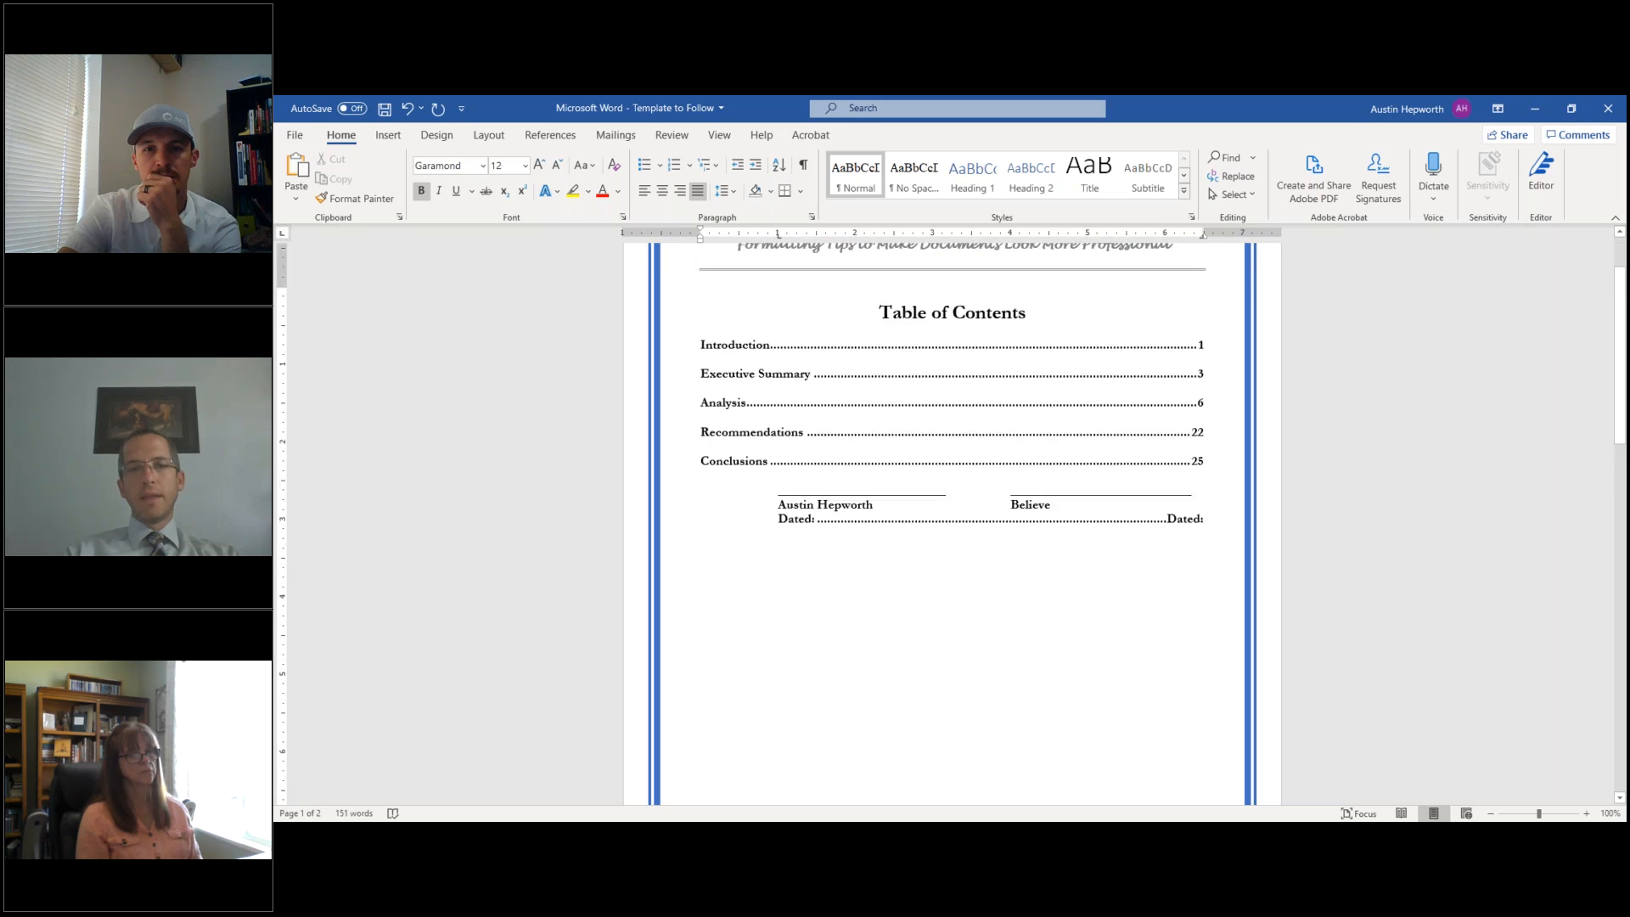
click(802, 167)
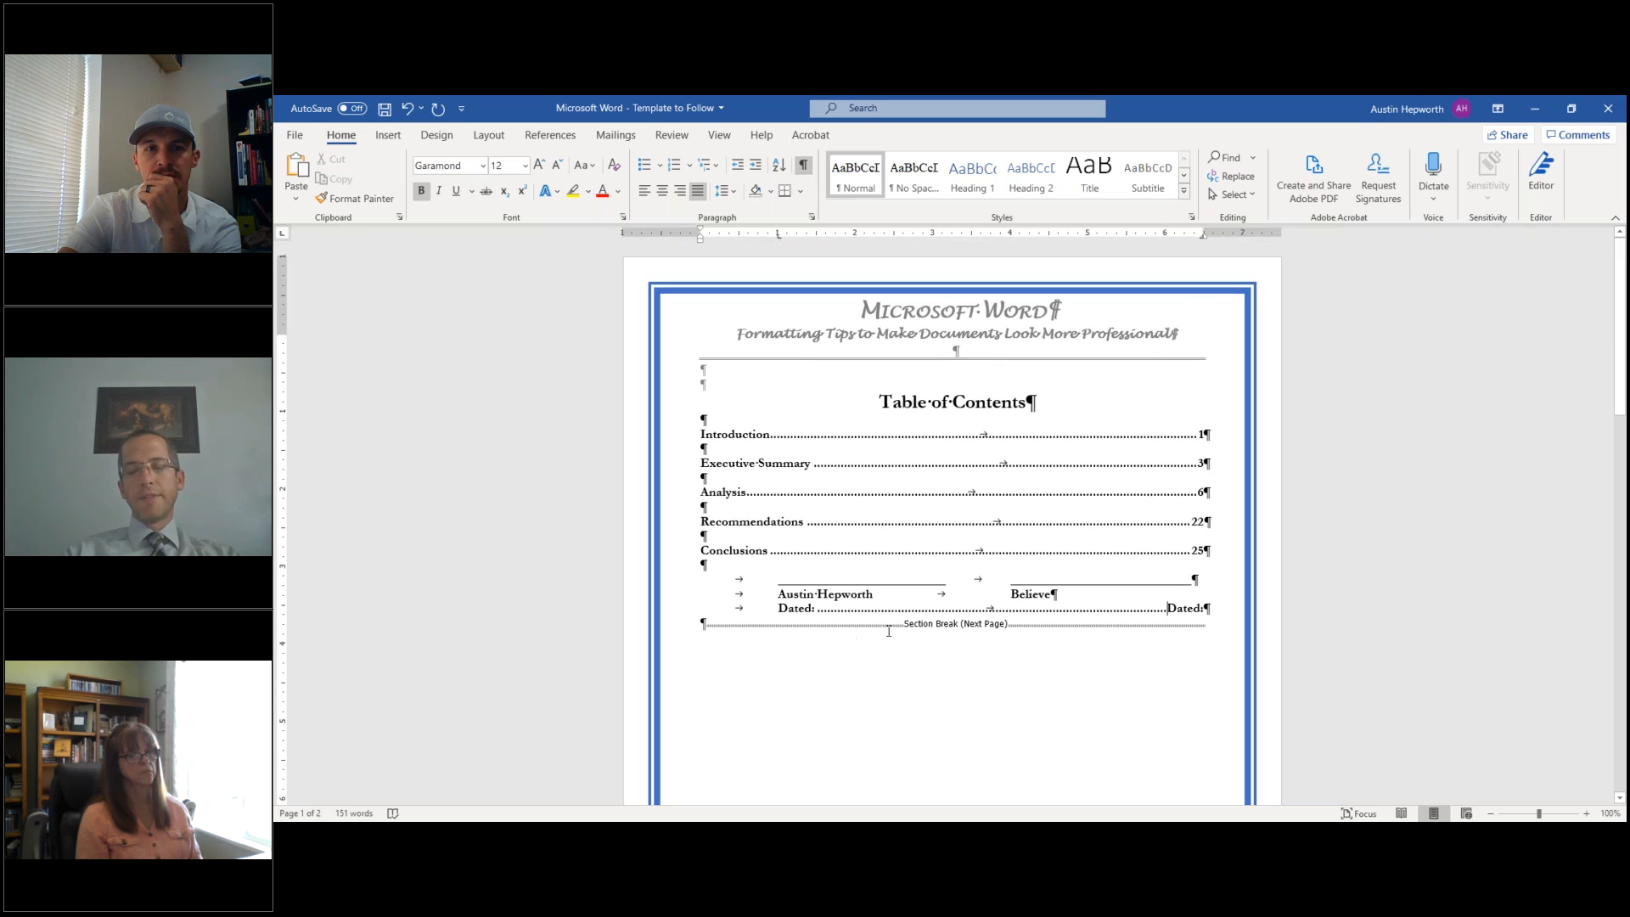
scroll(909, 611, down, 2)
scroll(887, 523, down, 7)
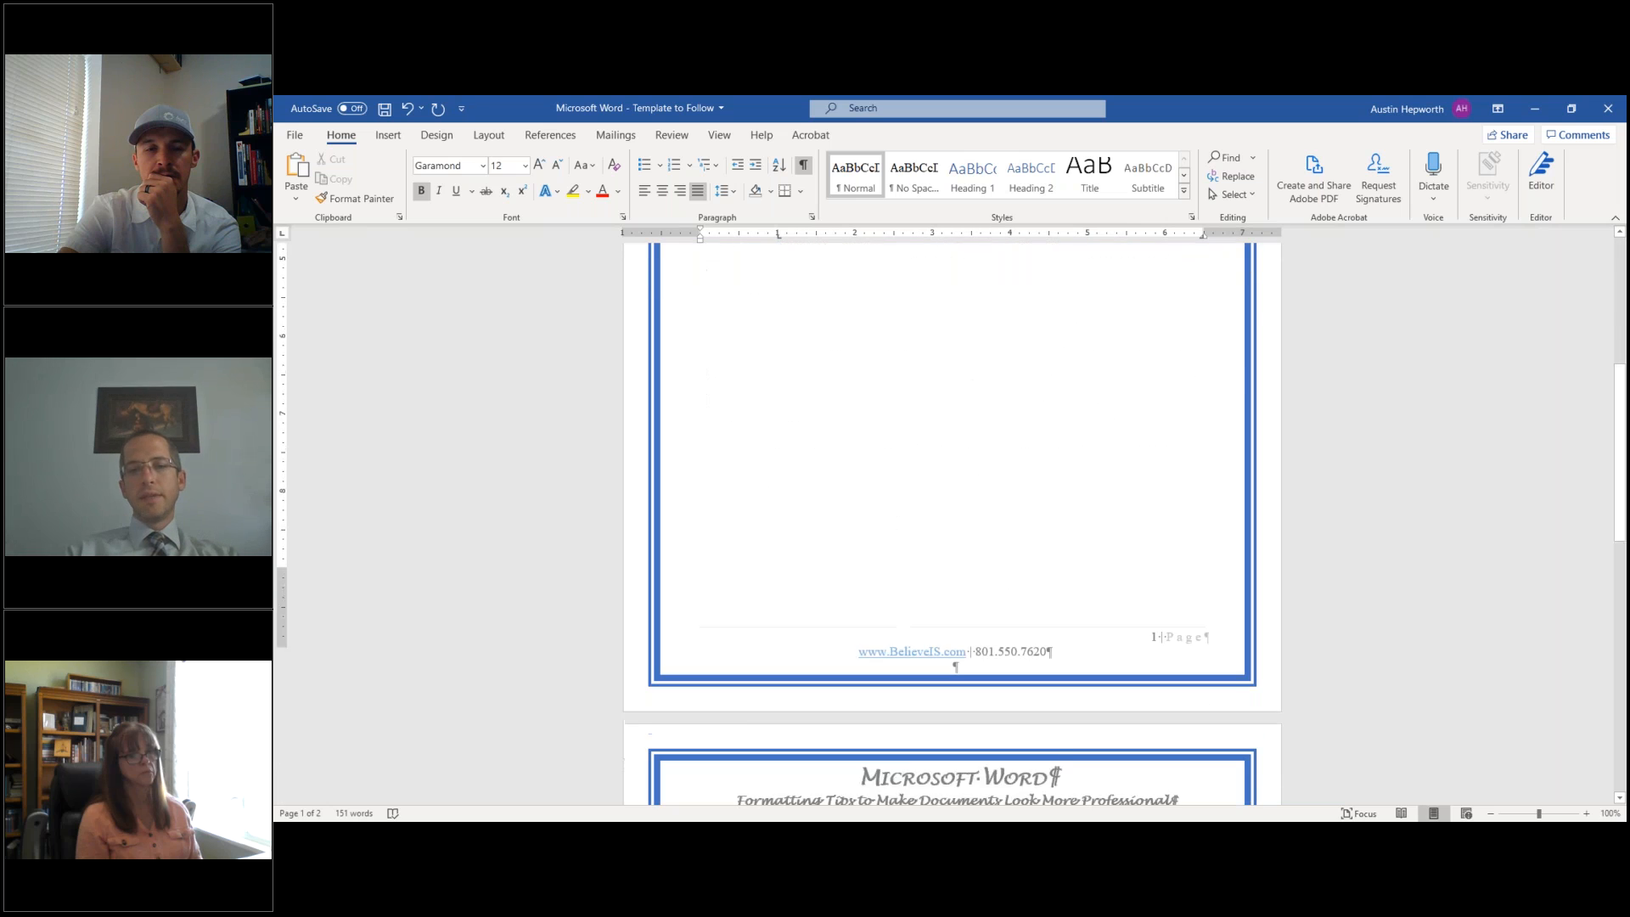
double_click(836, 534)
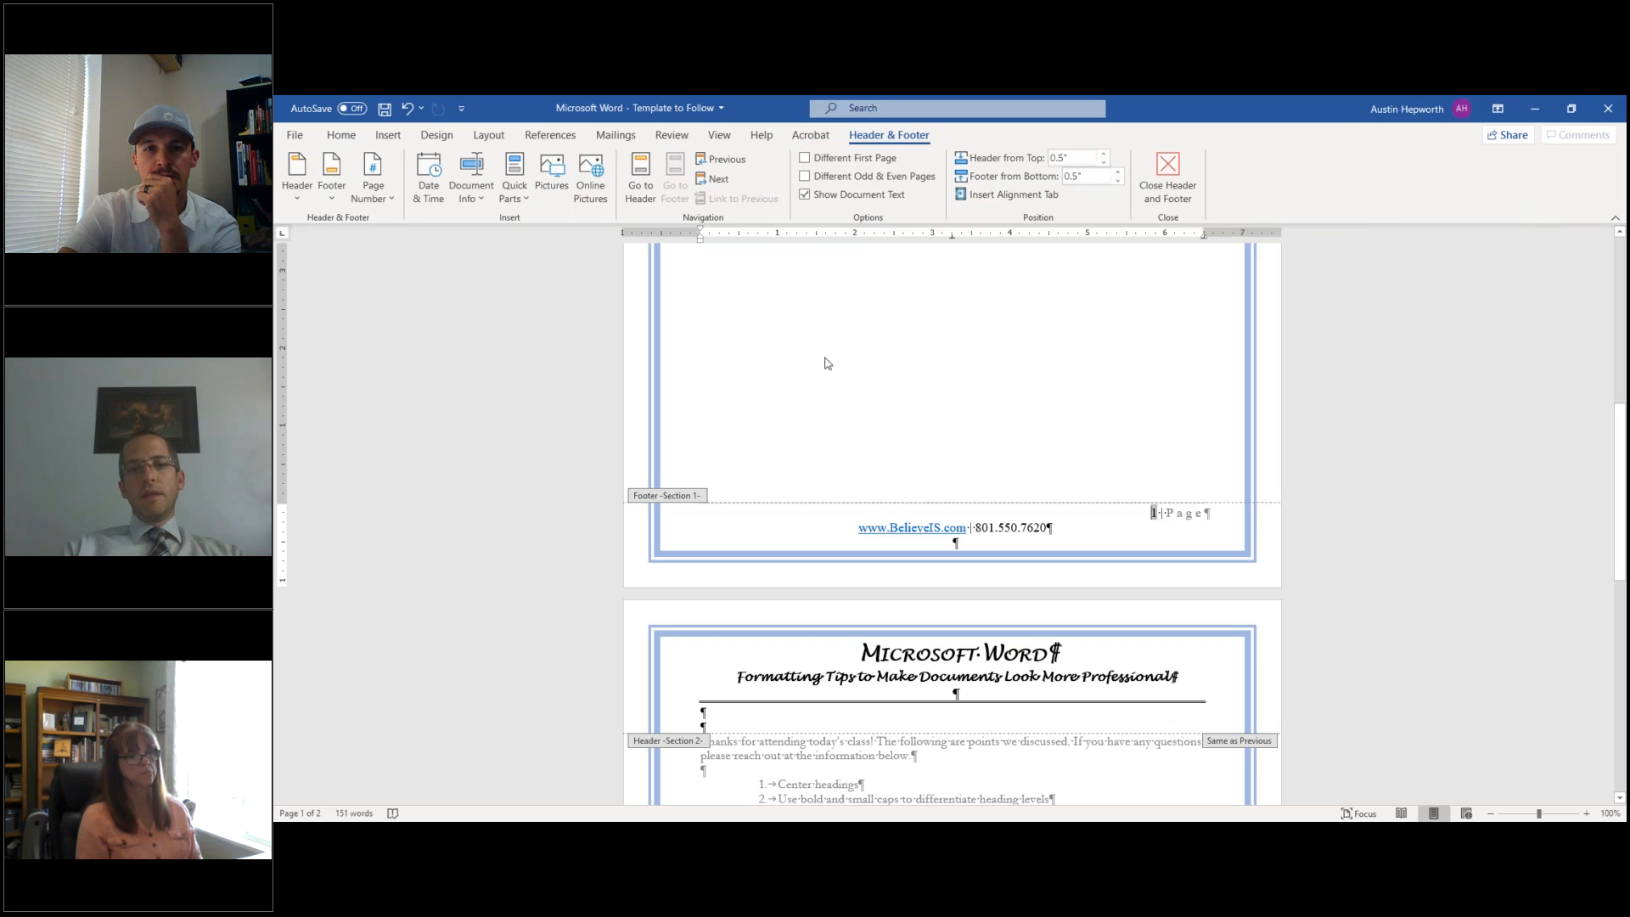
scroll(824, 363, down, 10)
scroll(831, 749, down, 2)
click(836, 731)
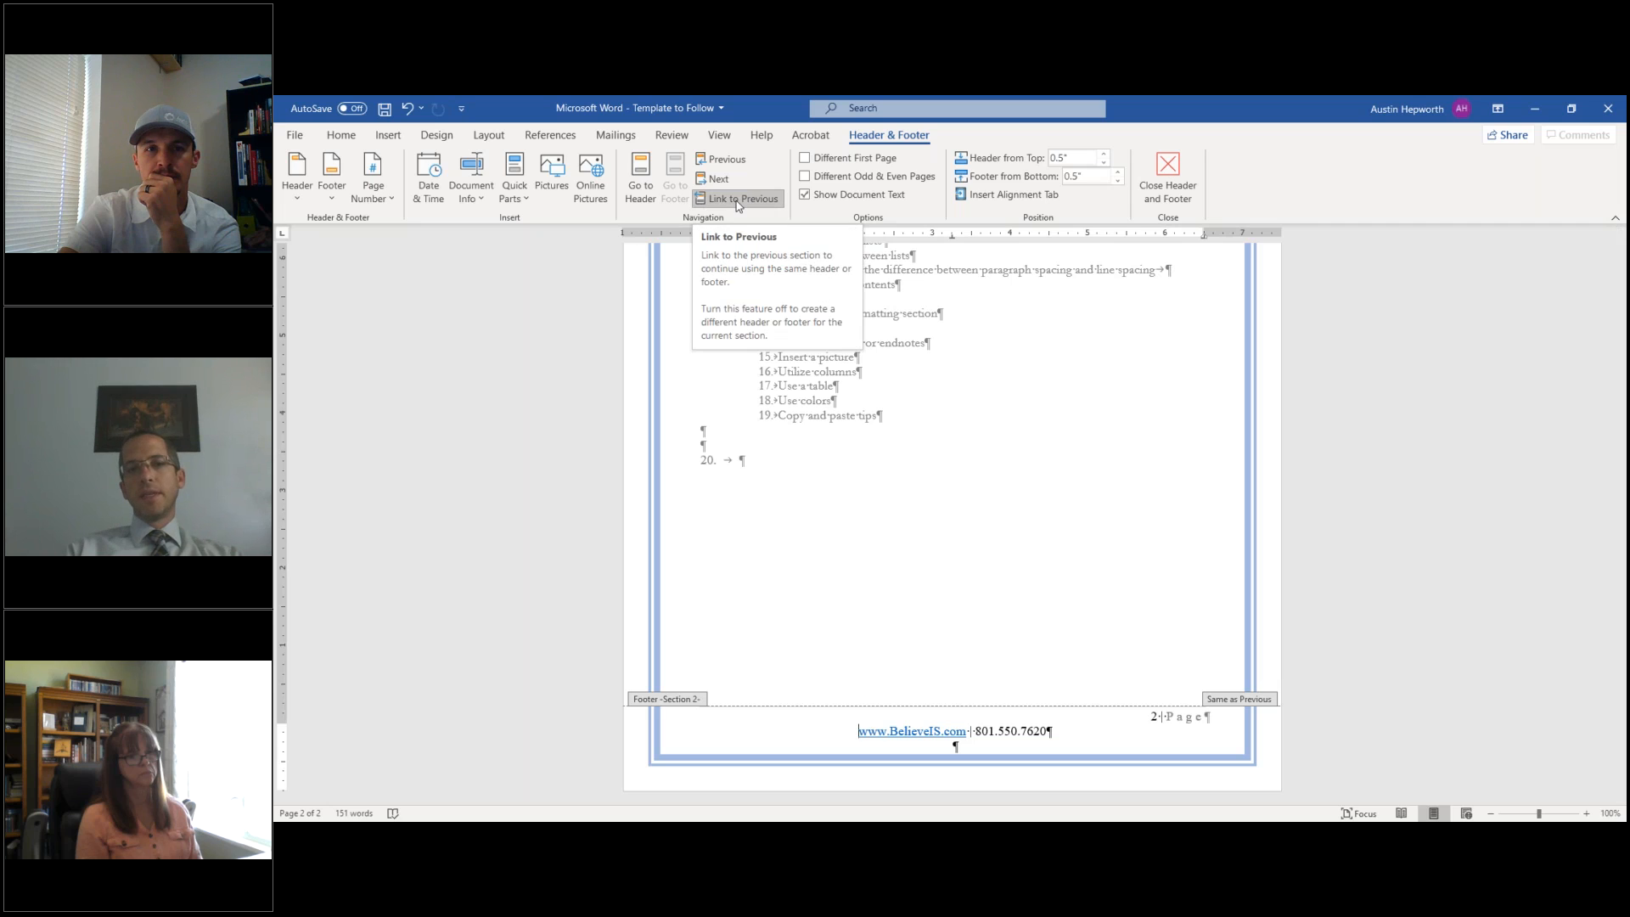
- Untick Different First Page and turn off Link to Previous for page 2's footer
right_click(804, 160)
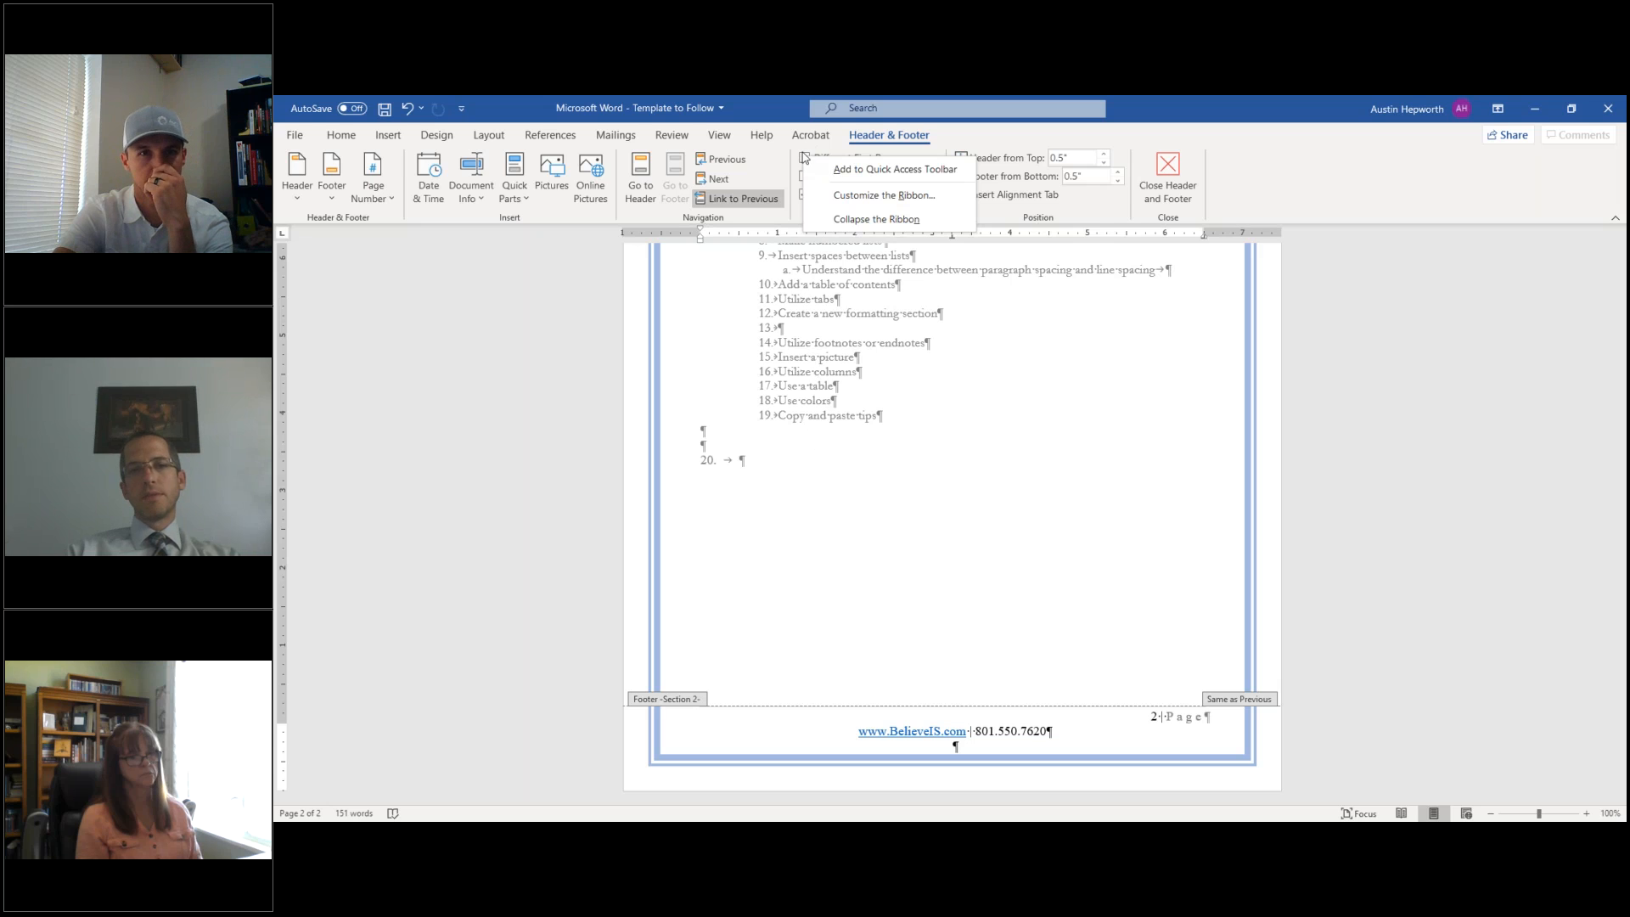
key(Escape)
scroll(833, 418, up, 5)
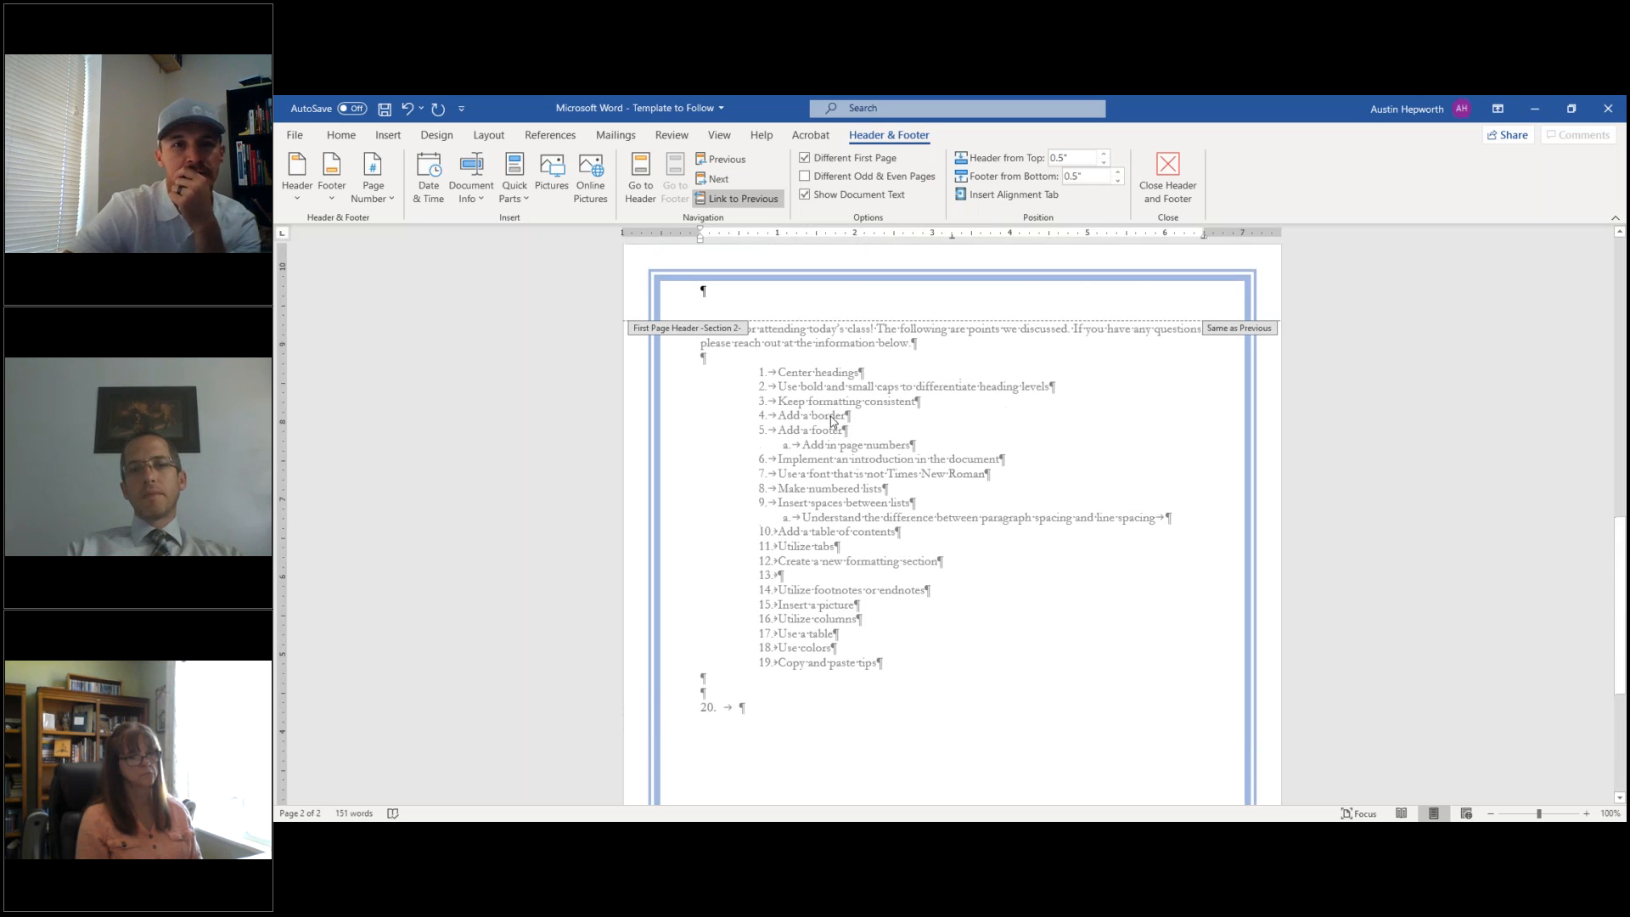
scroll(833, 419, up, 5)
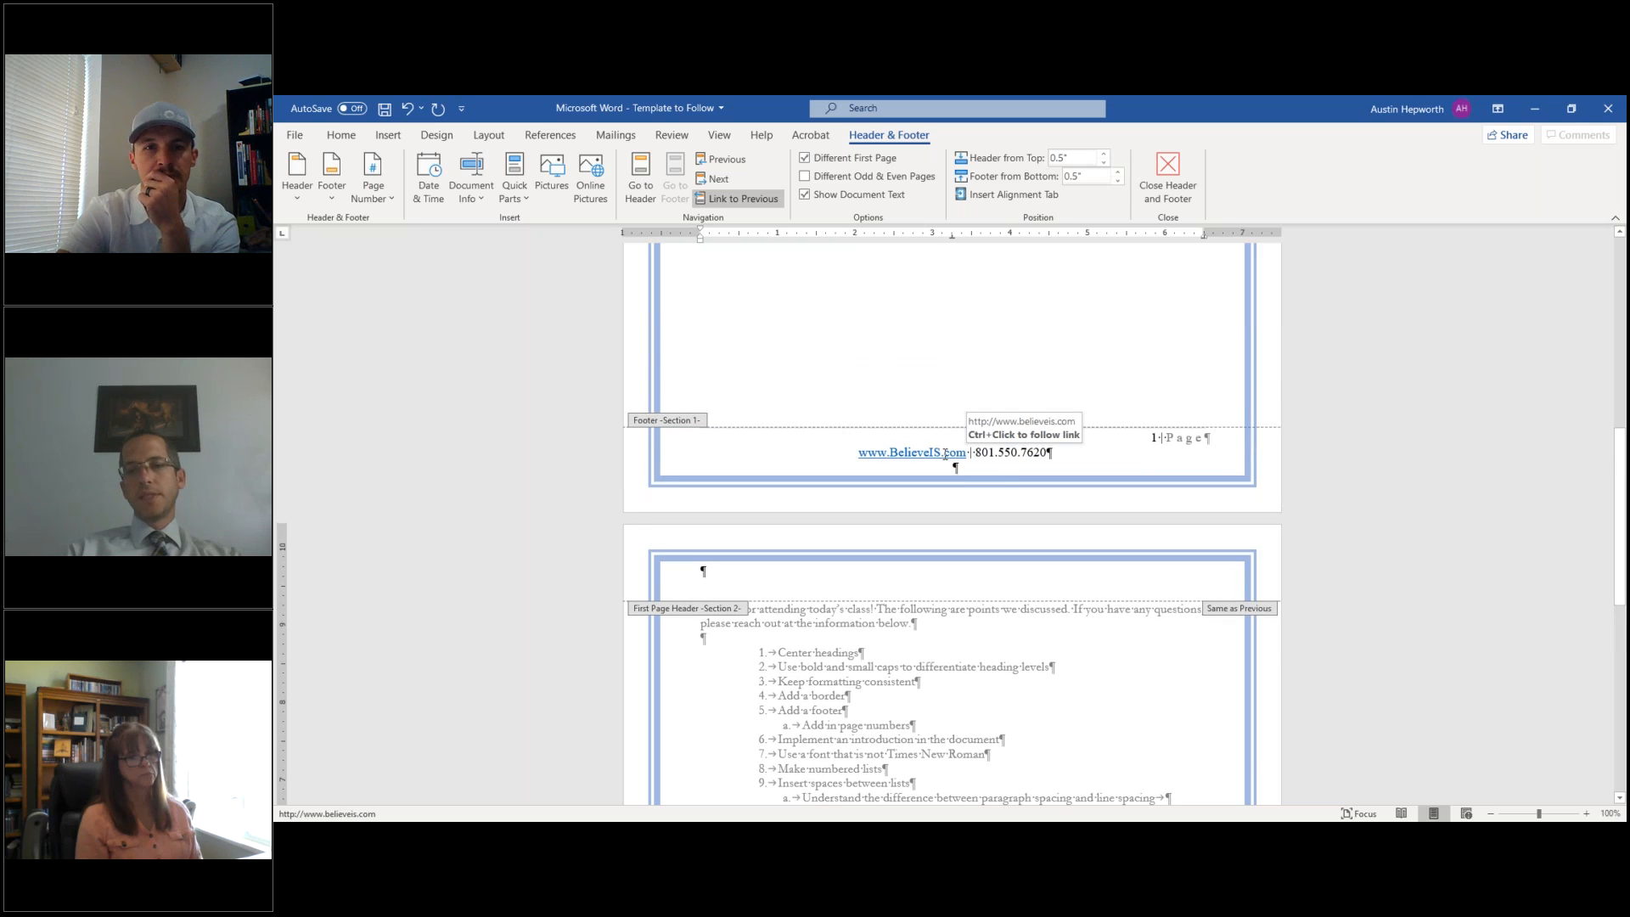
scroll(945, 454, down, 12)
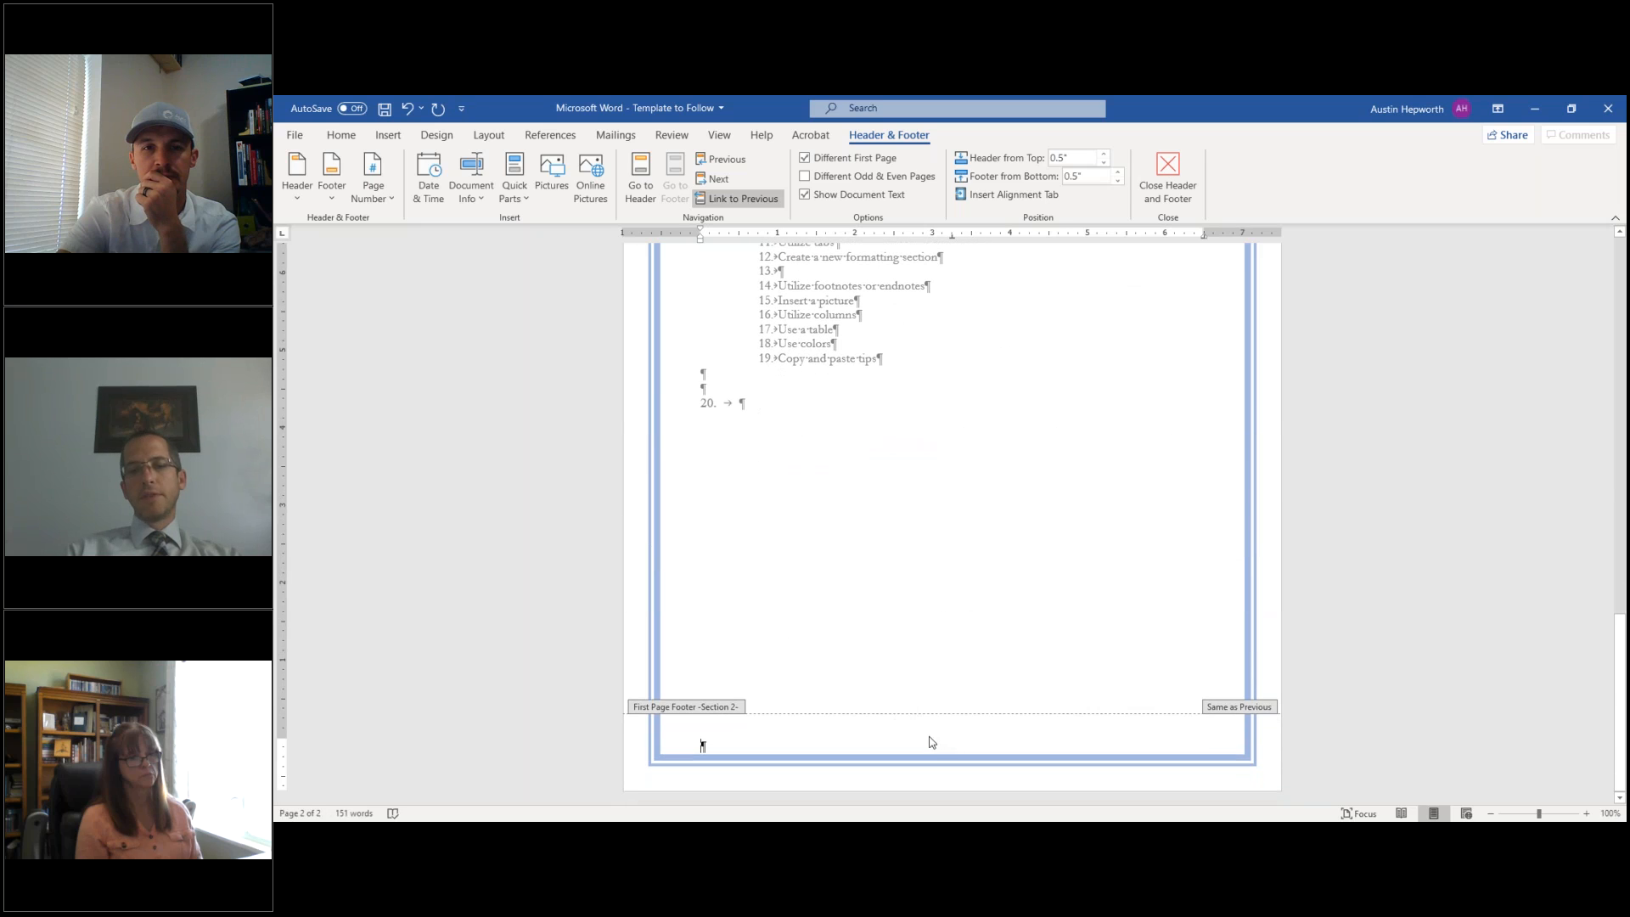
click(806, 160)
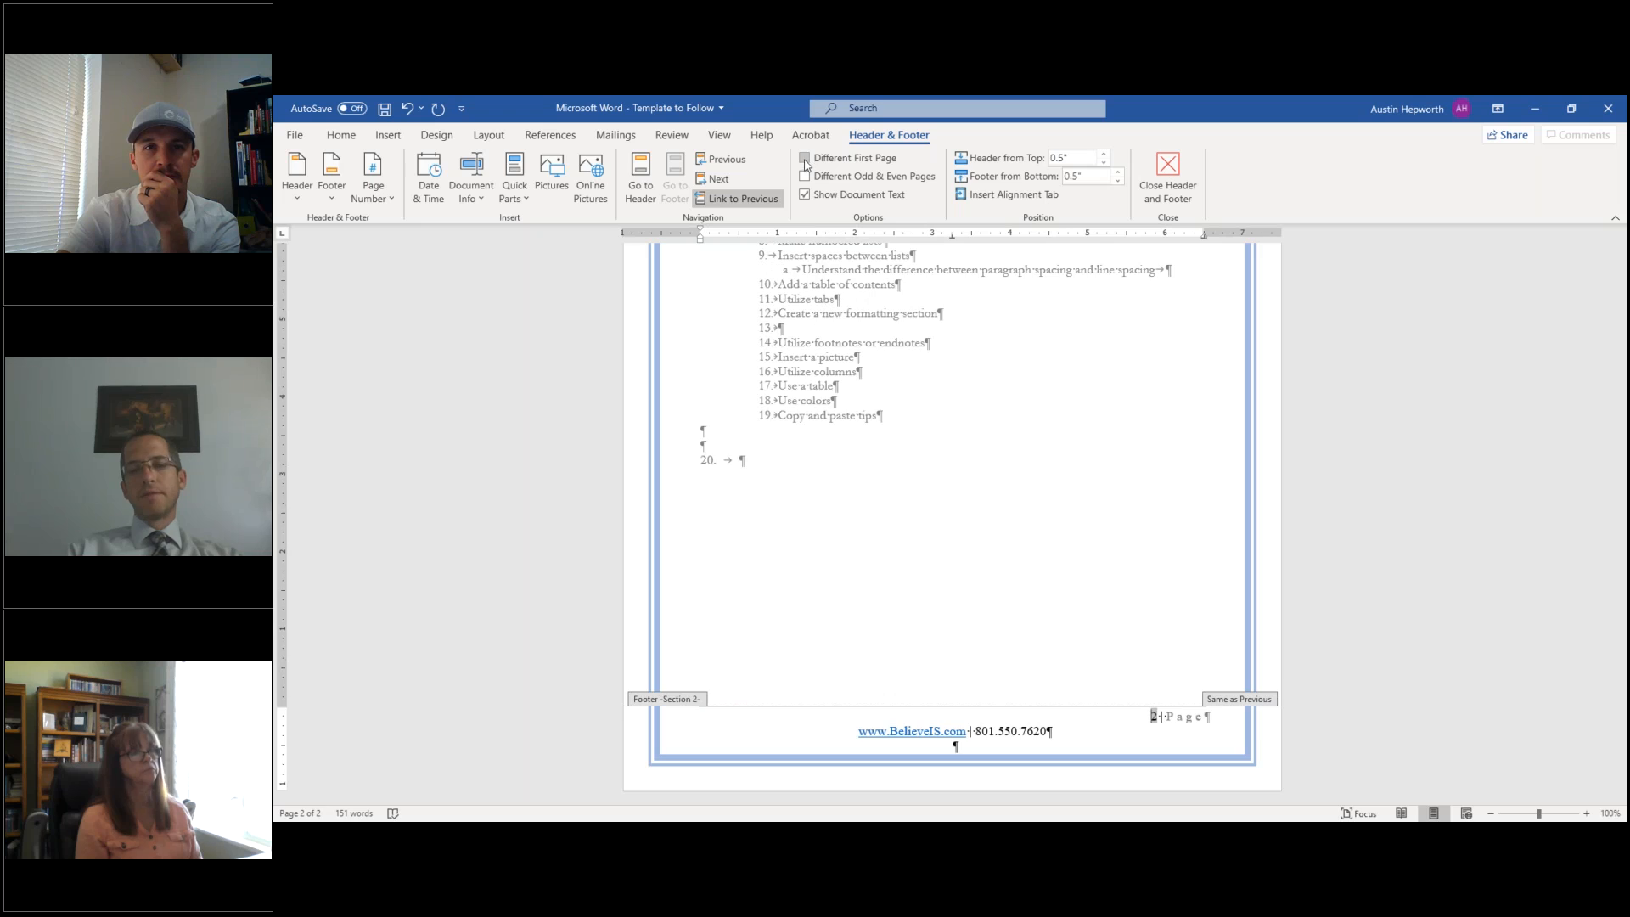
click(748, 201)
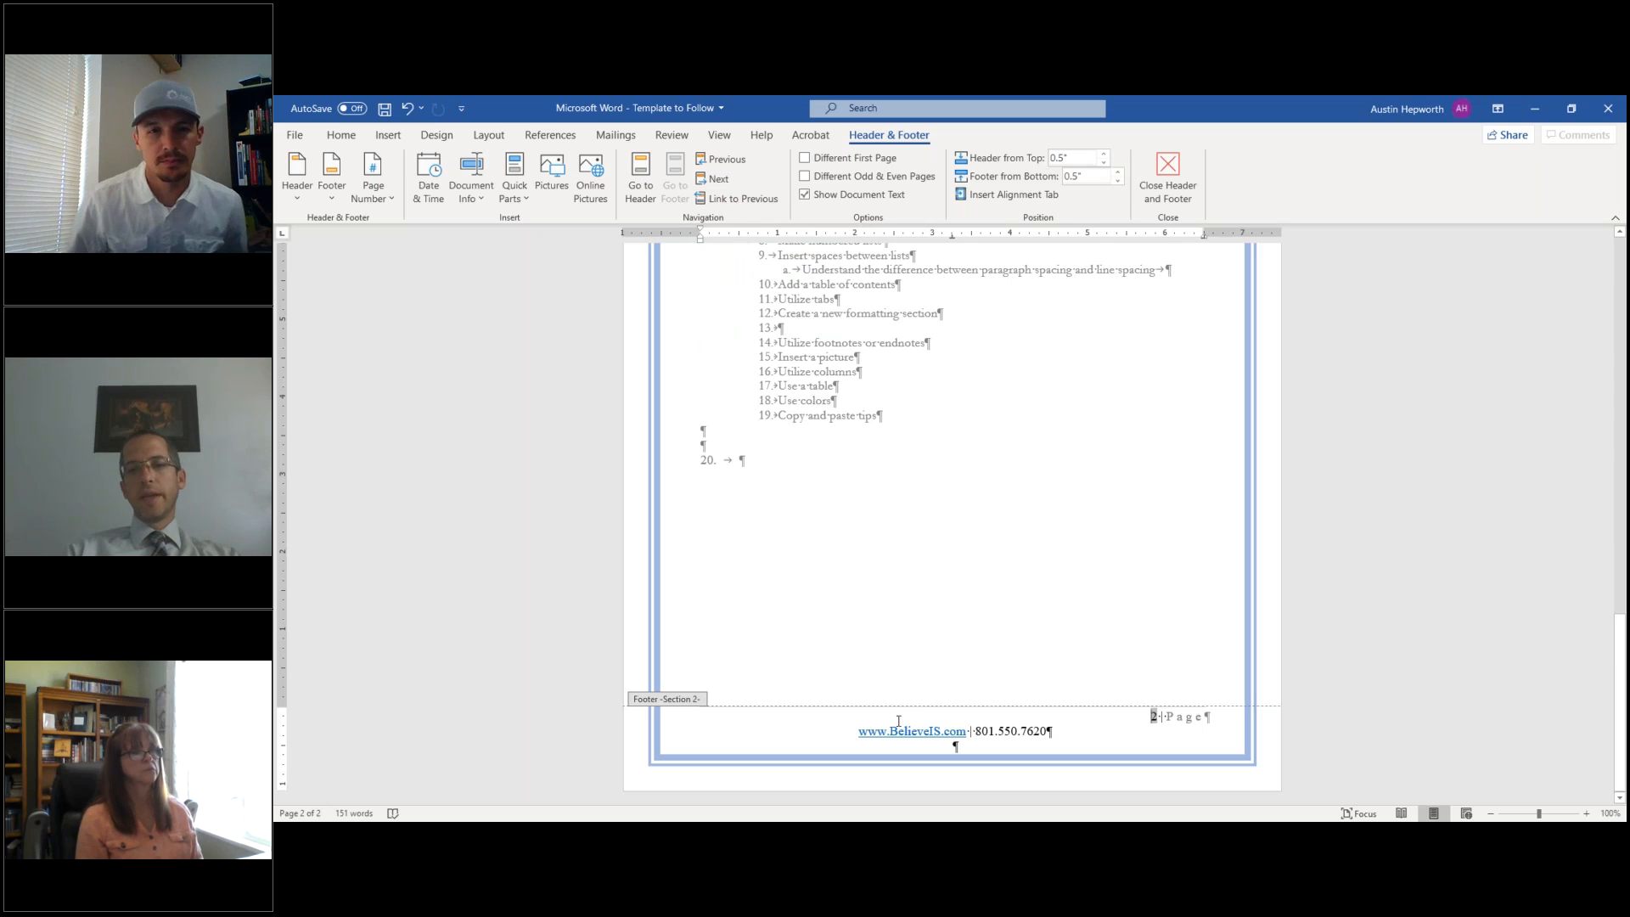
- Replace the website and phone line with 'Remember to Believe!' and close the footer
drag(859, 735, 1052, 732)
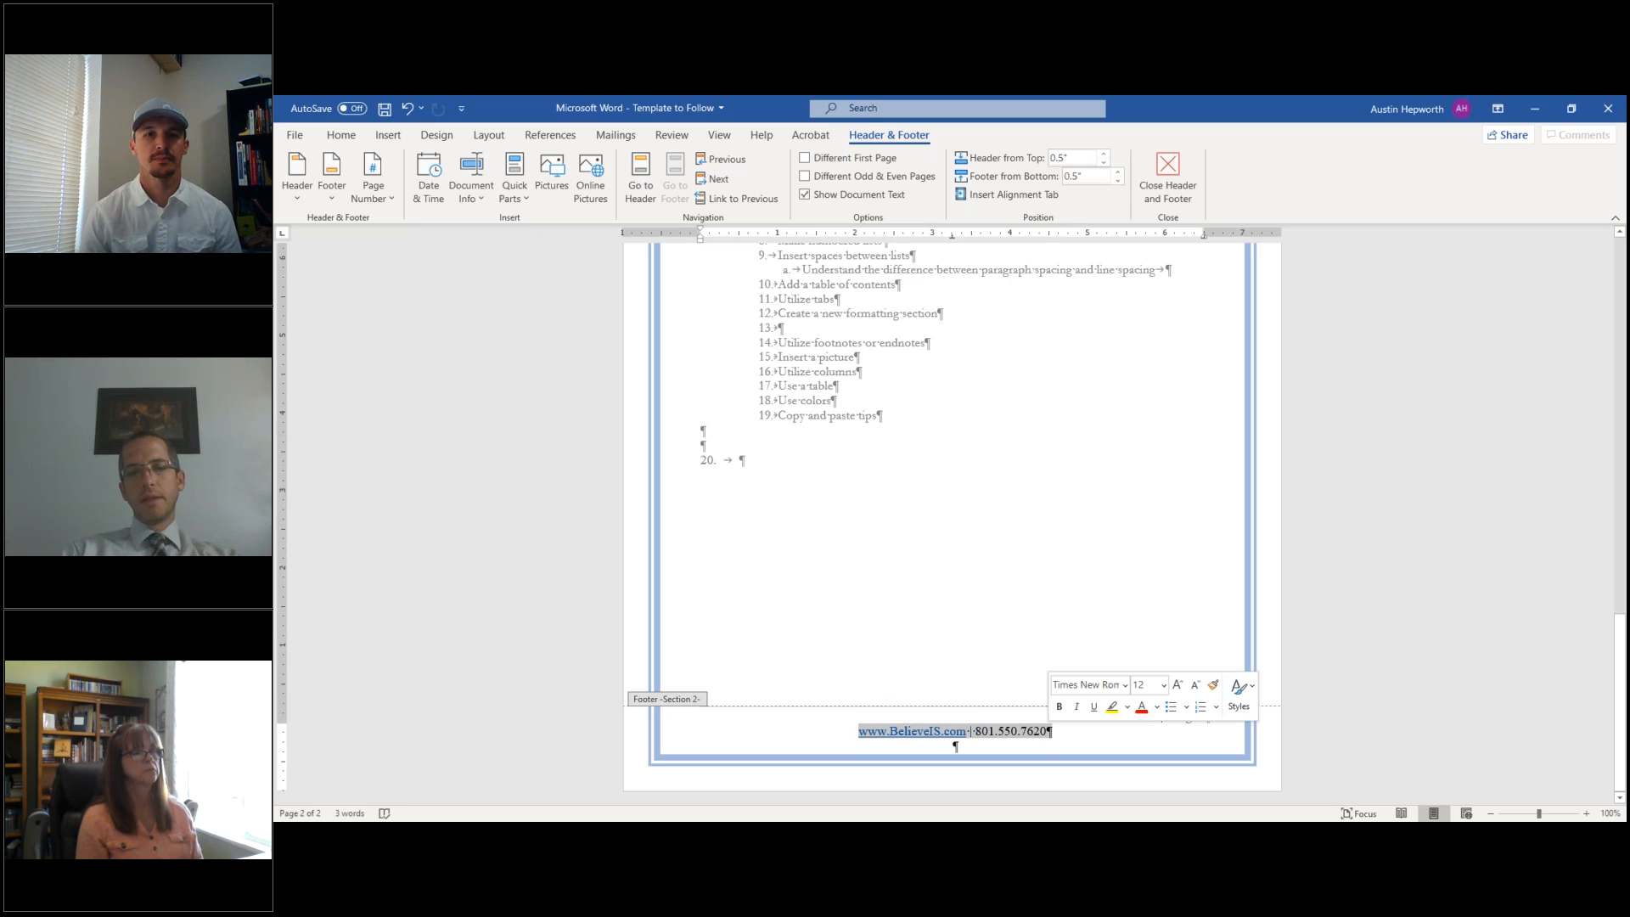
key(ctrl+z)
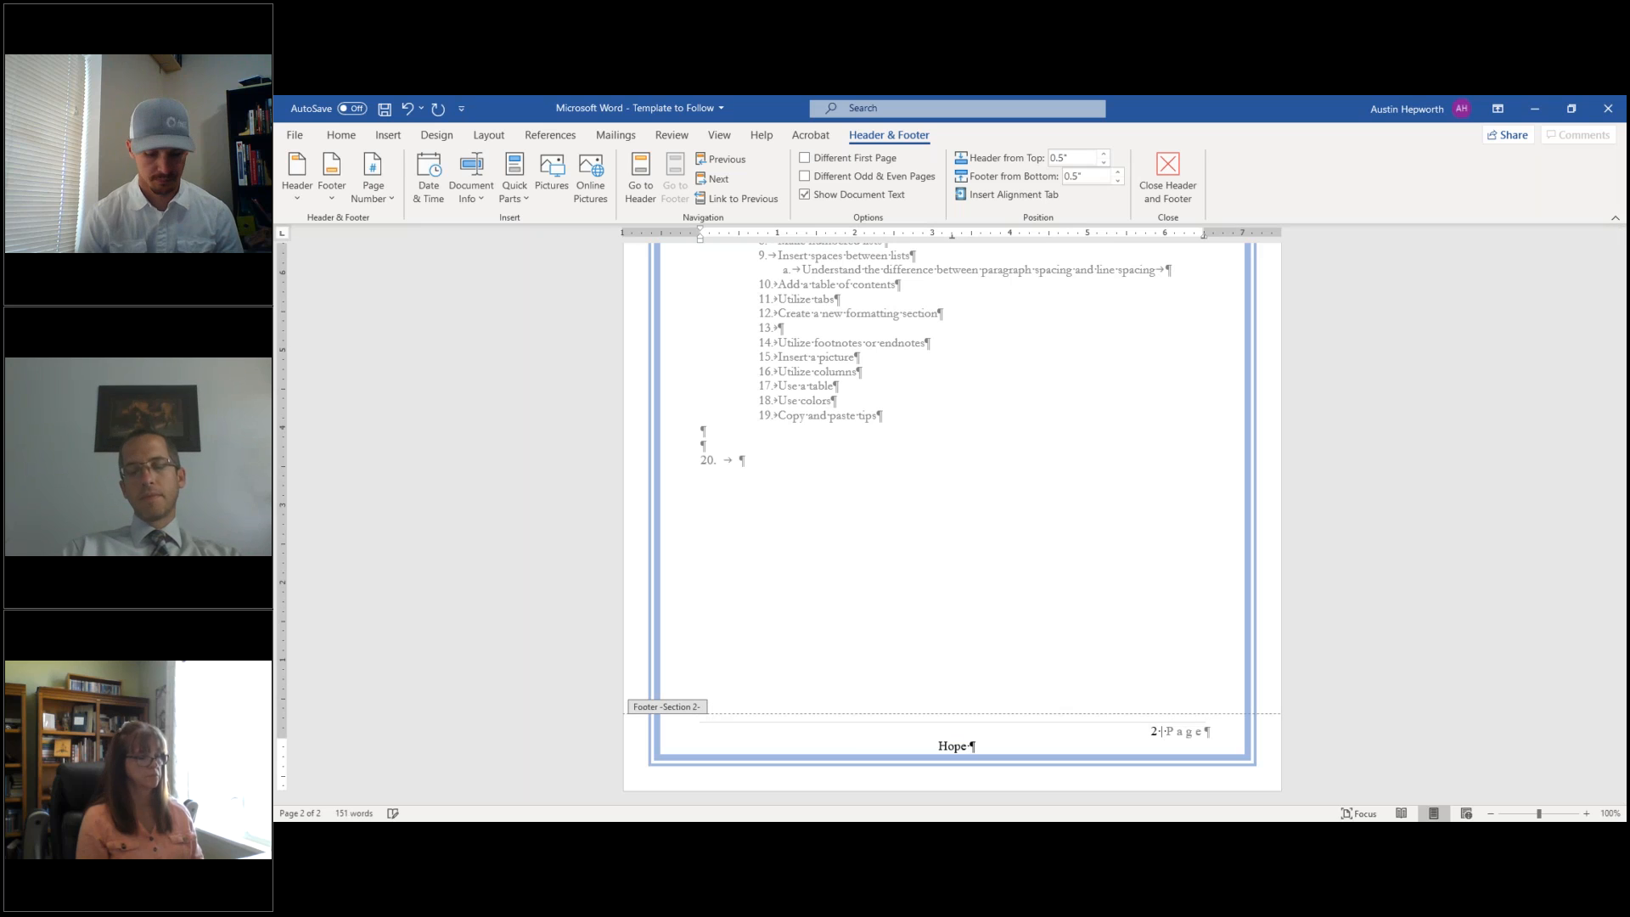
key(BackSpace)
key(BackSpace)
key(BackSpace)
key(BackSpace)
text(Remember to Believe!)
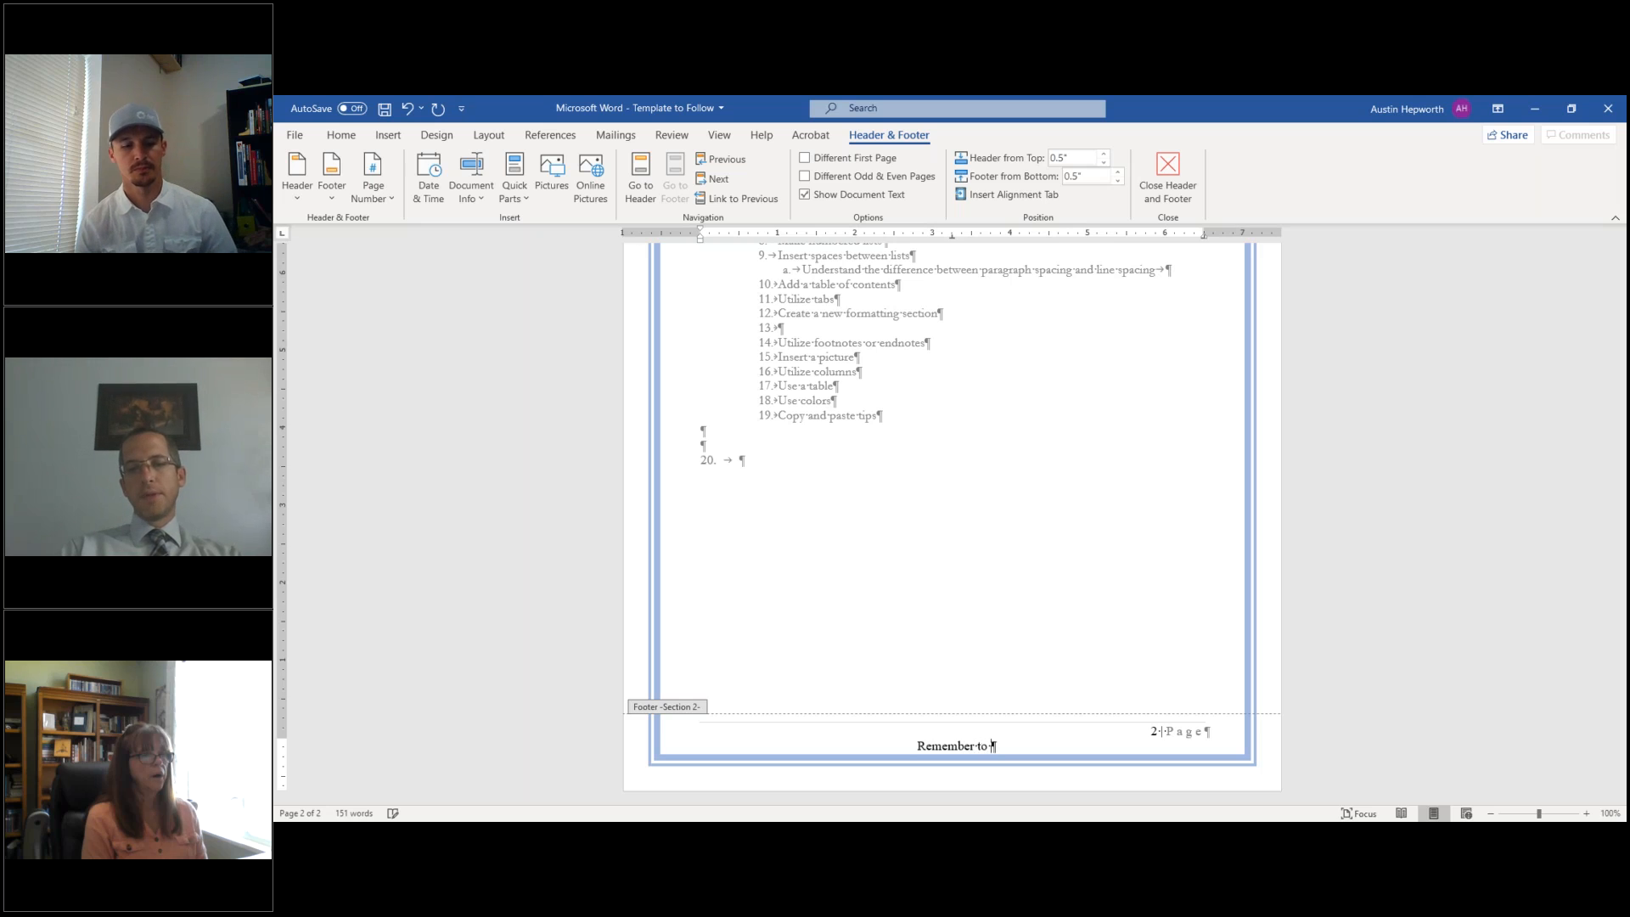
double_click(997, 638)
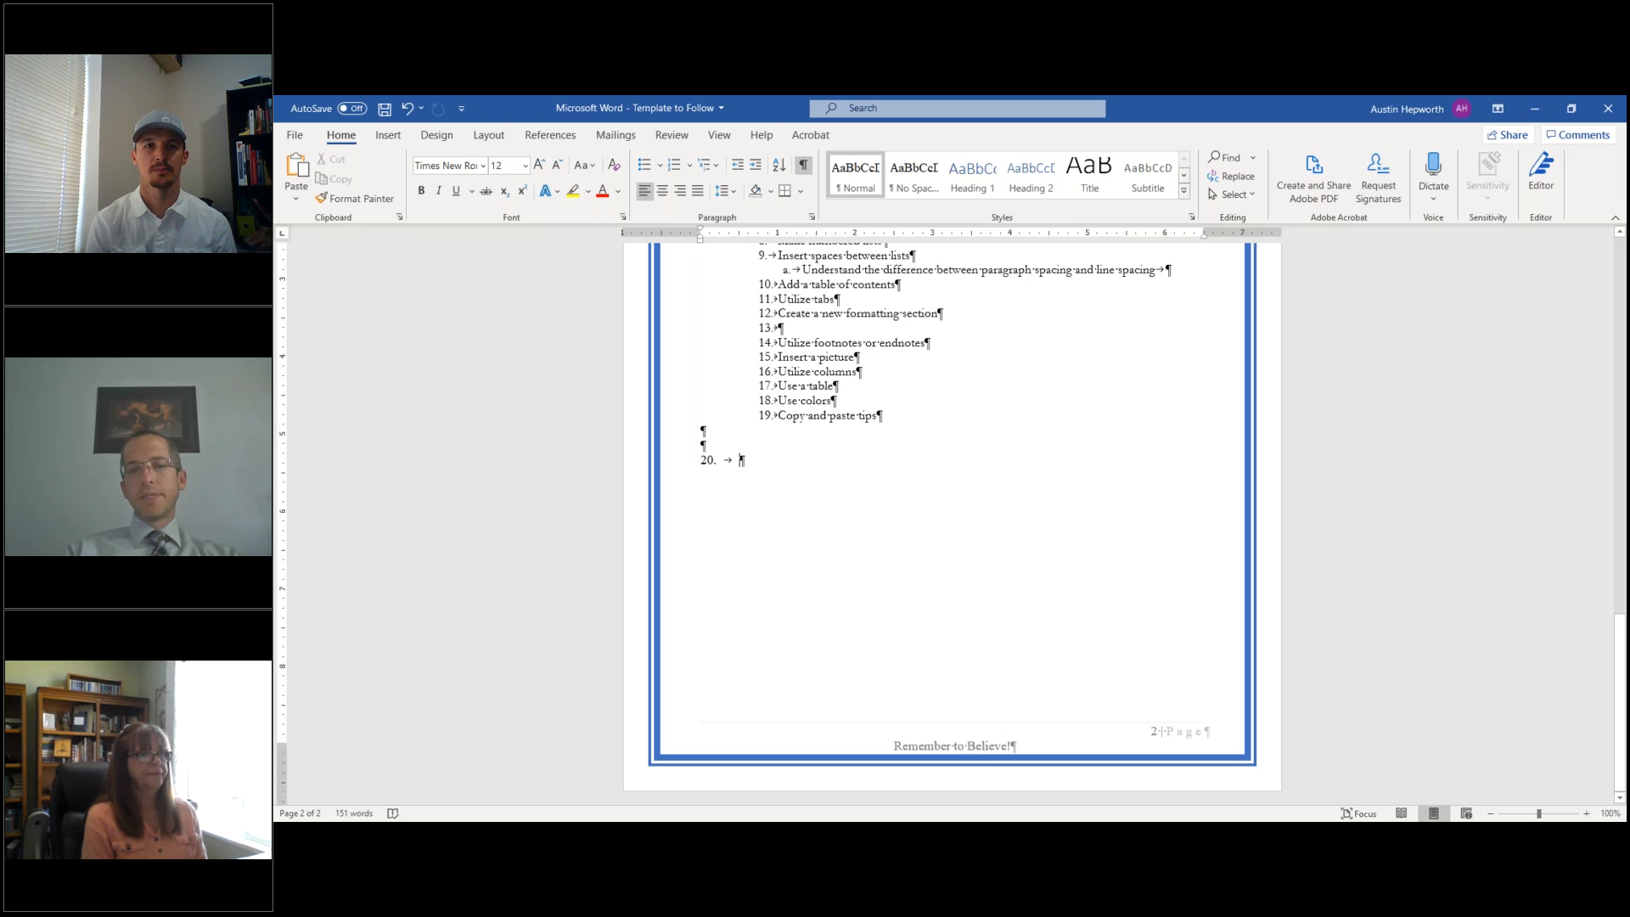
- Hide the formatting marks in the handout
scroll(959, 390, up, 10)
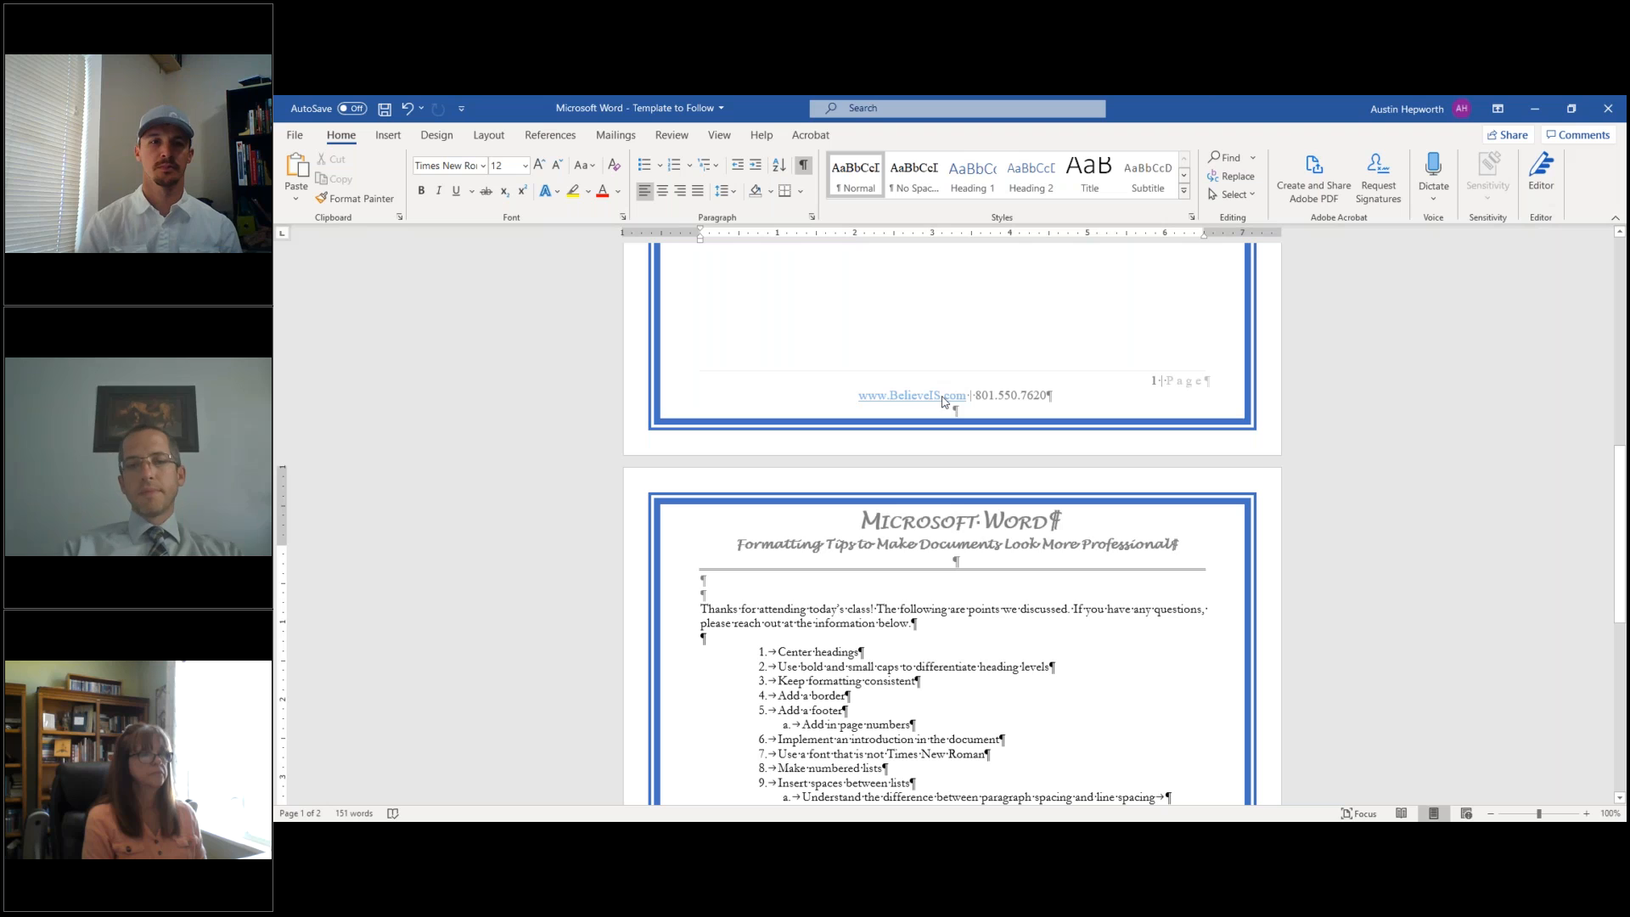
scroll(926, 401, down, 3)
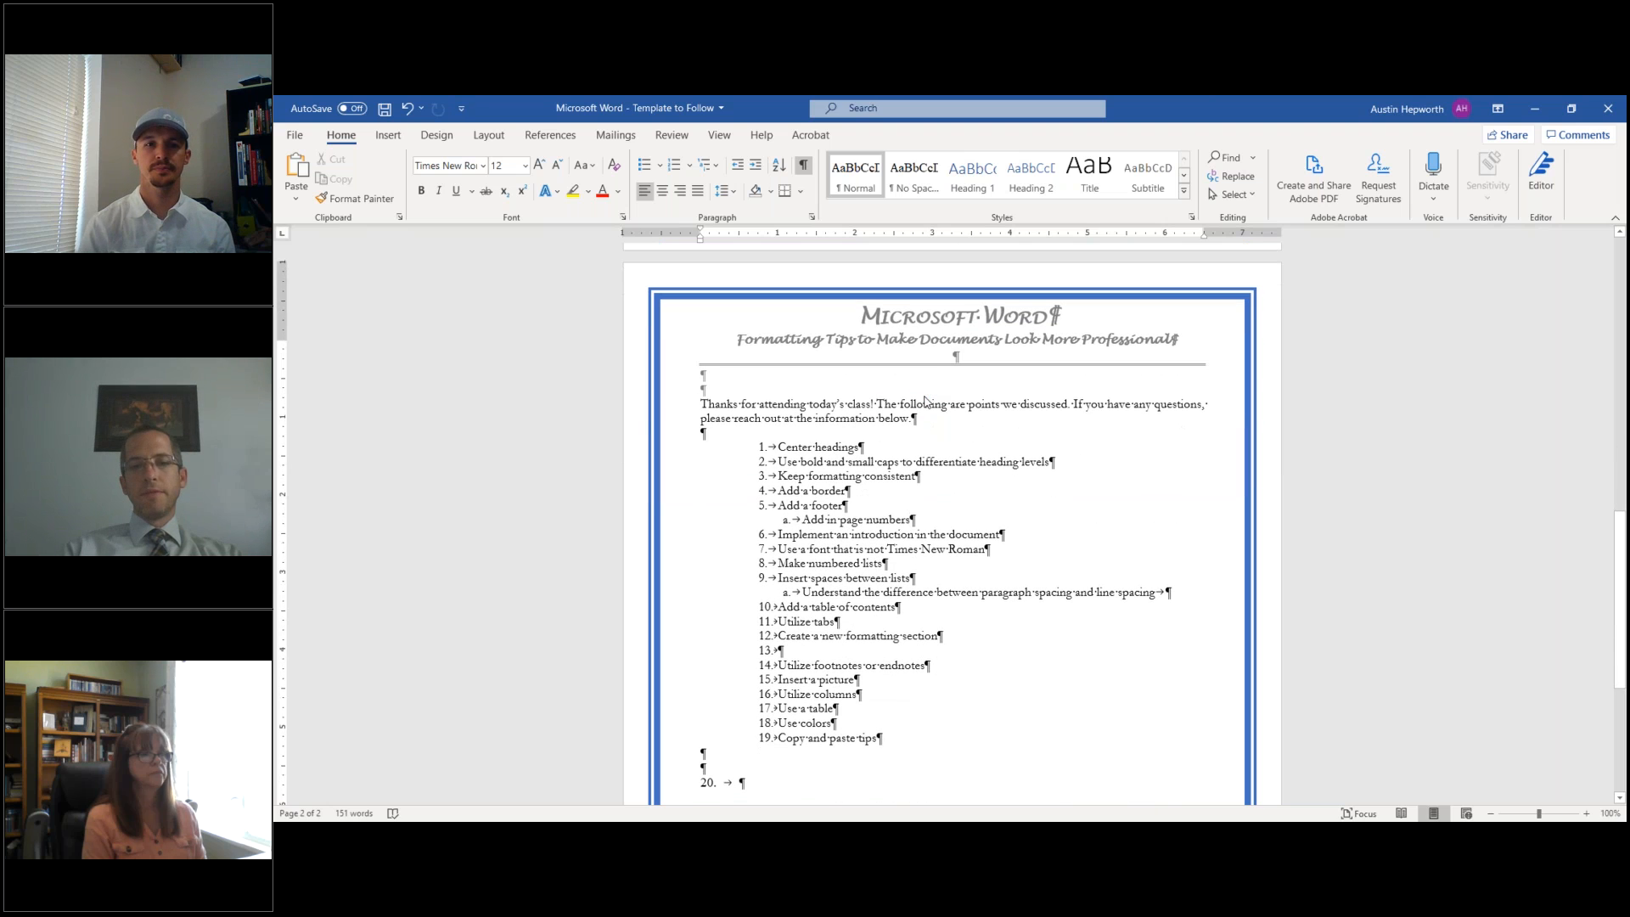
click(804, 167)
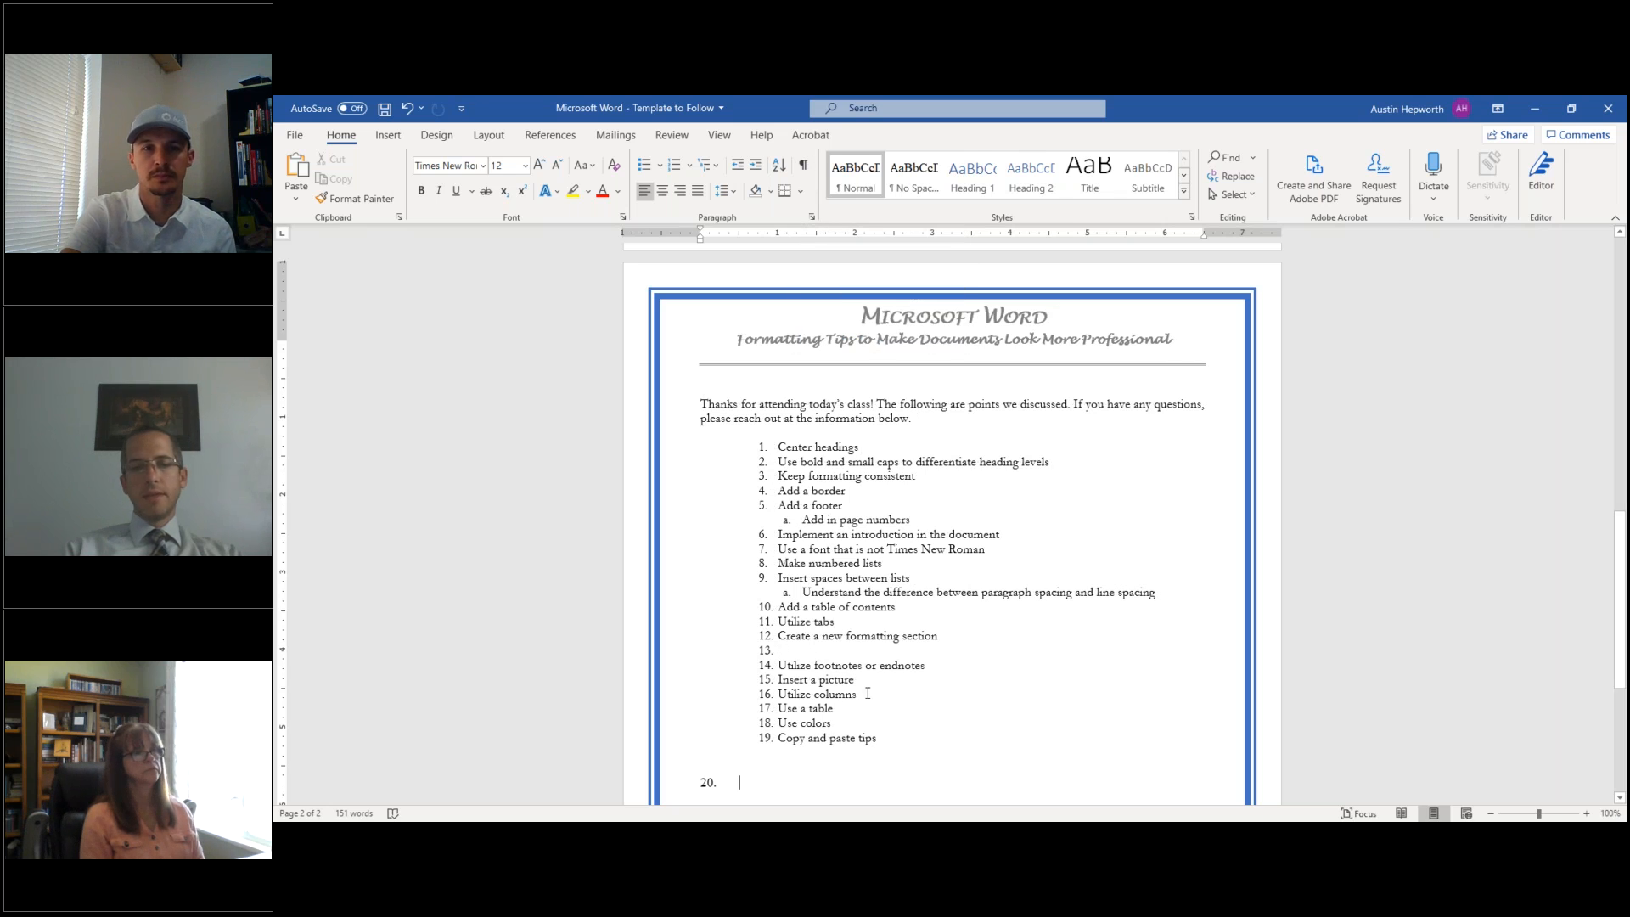
- Insert the Profile Picture image at item 13 and enlarge it to about 1.61" square
scroll(884, 630, down, 2)
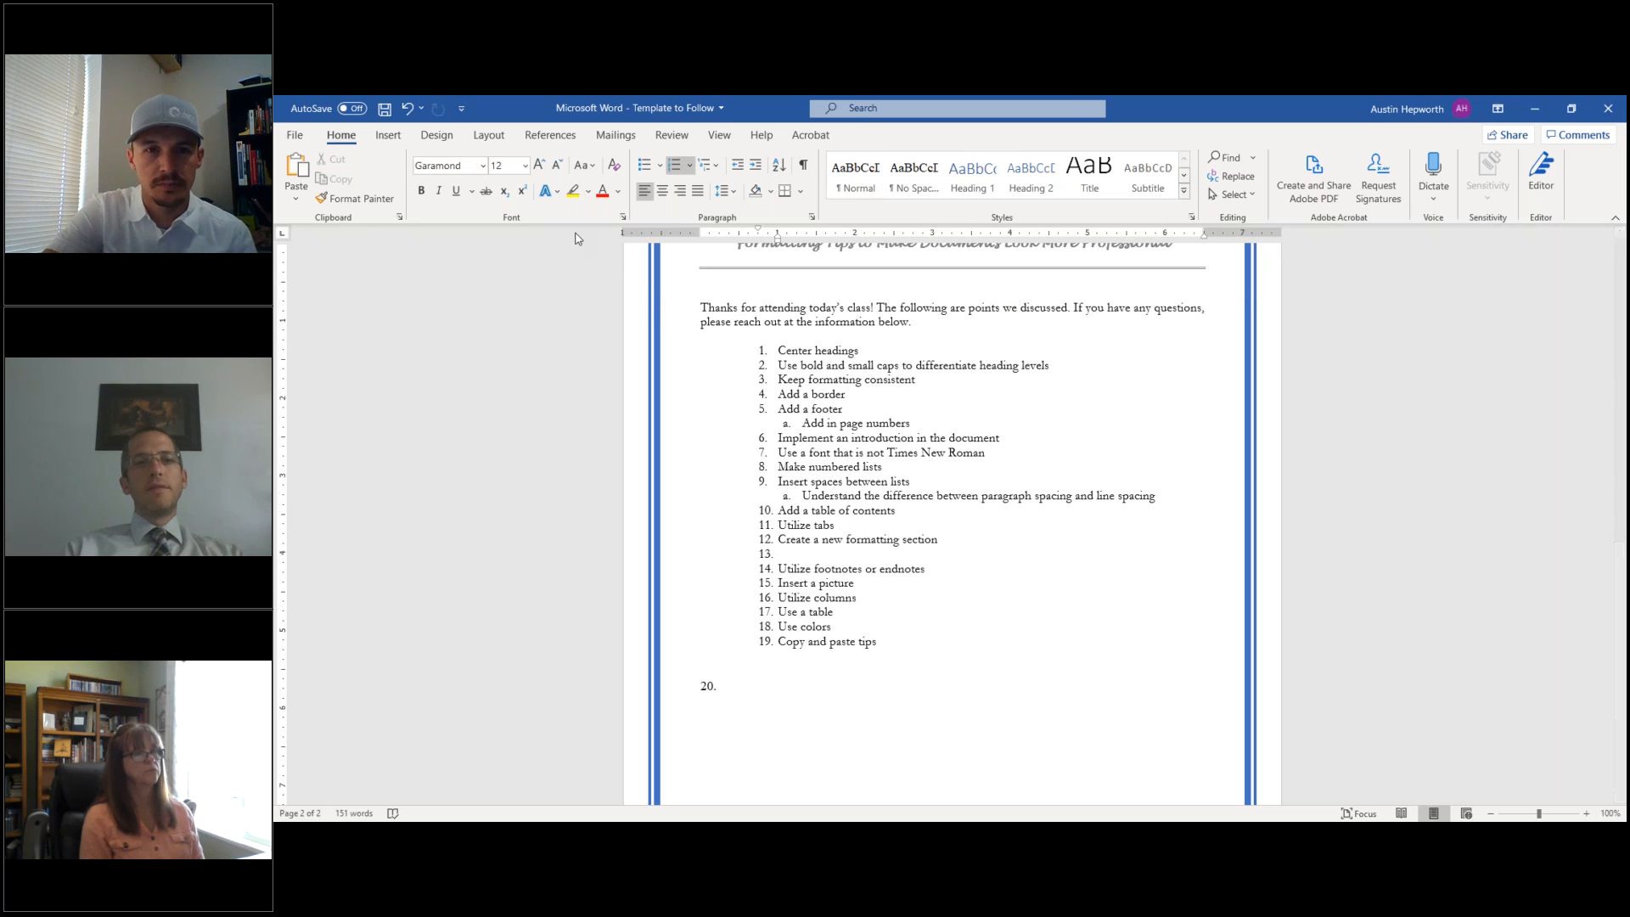
click(392, 136)
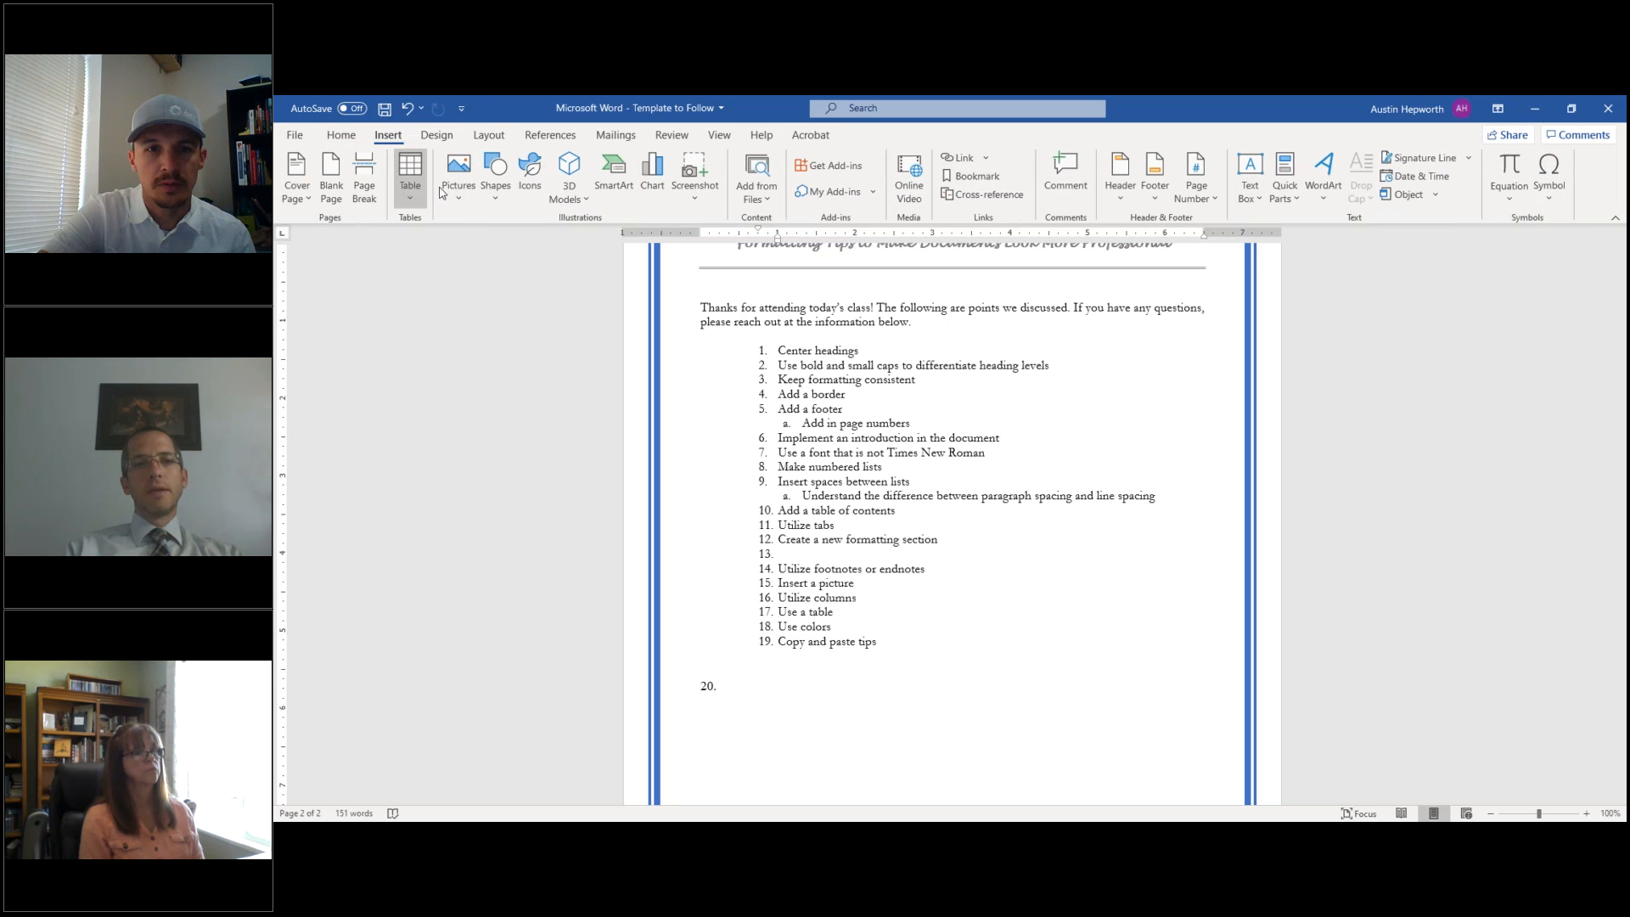
click(467, 201)
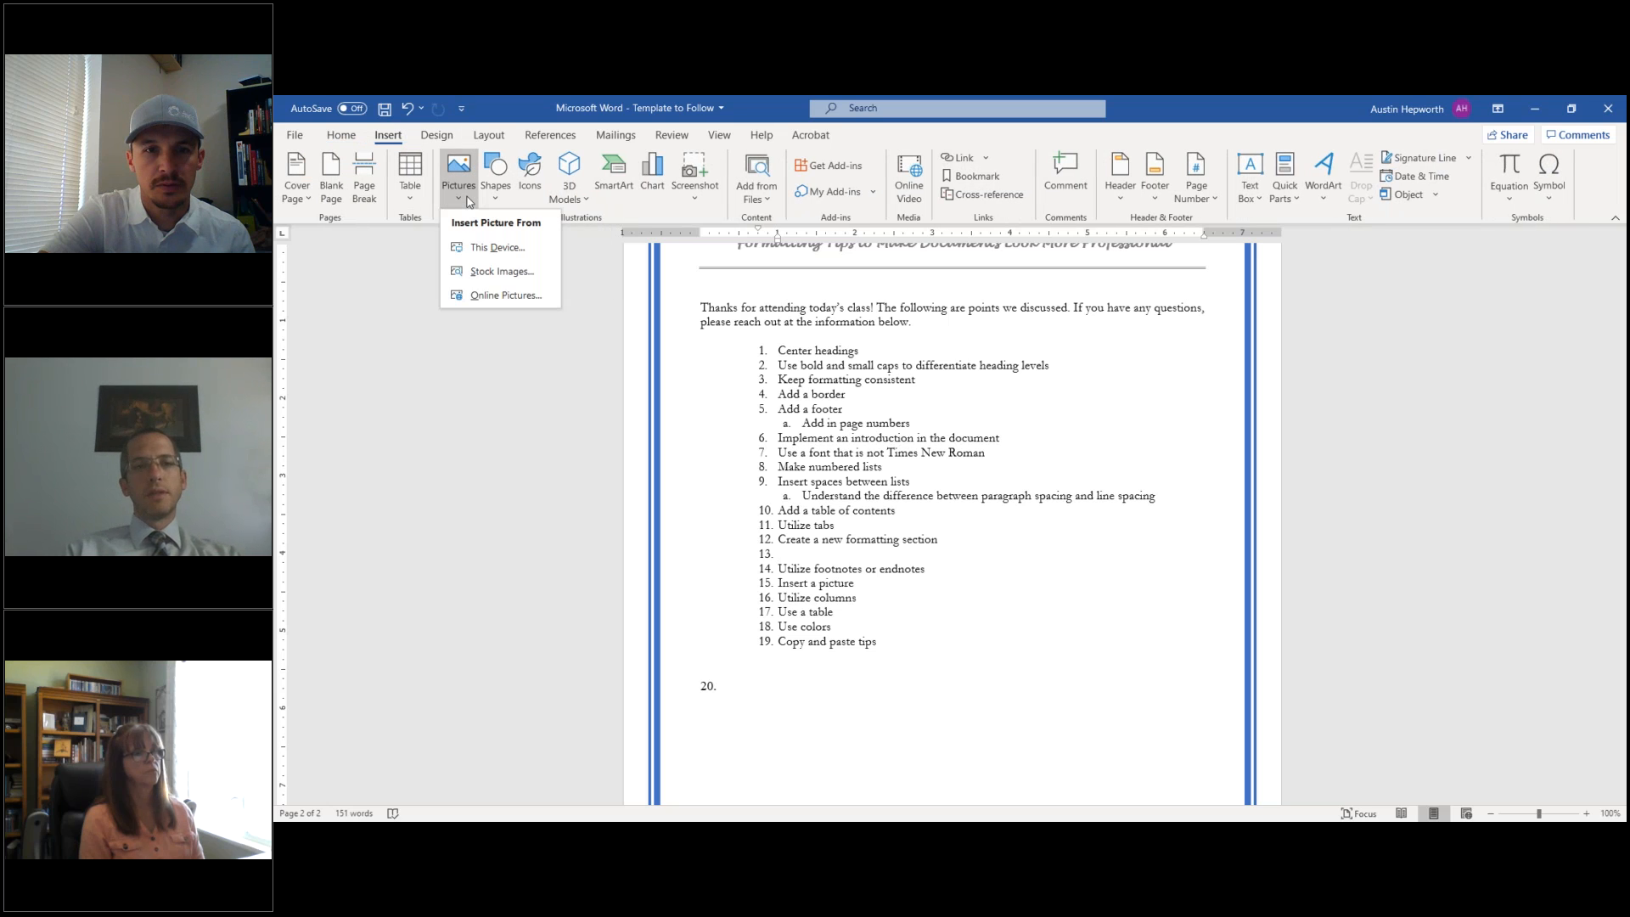
click(478, 246)
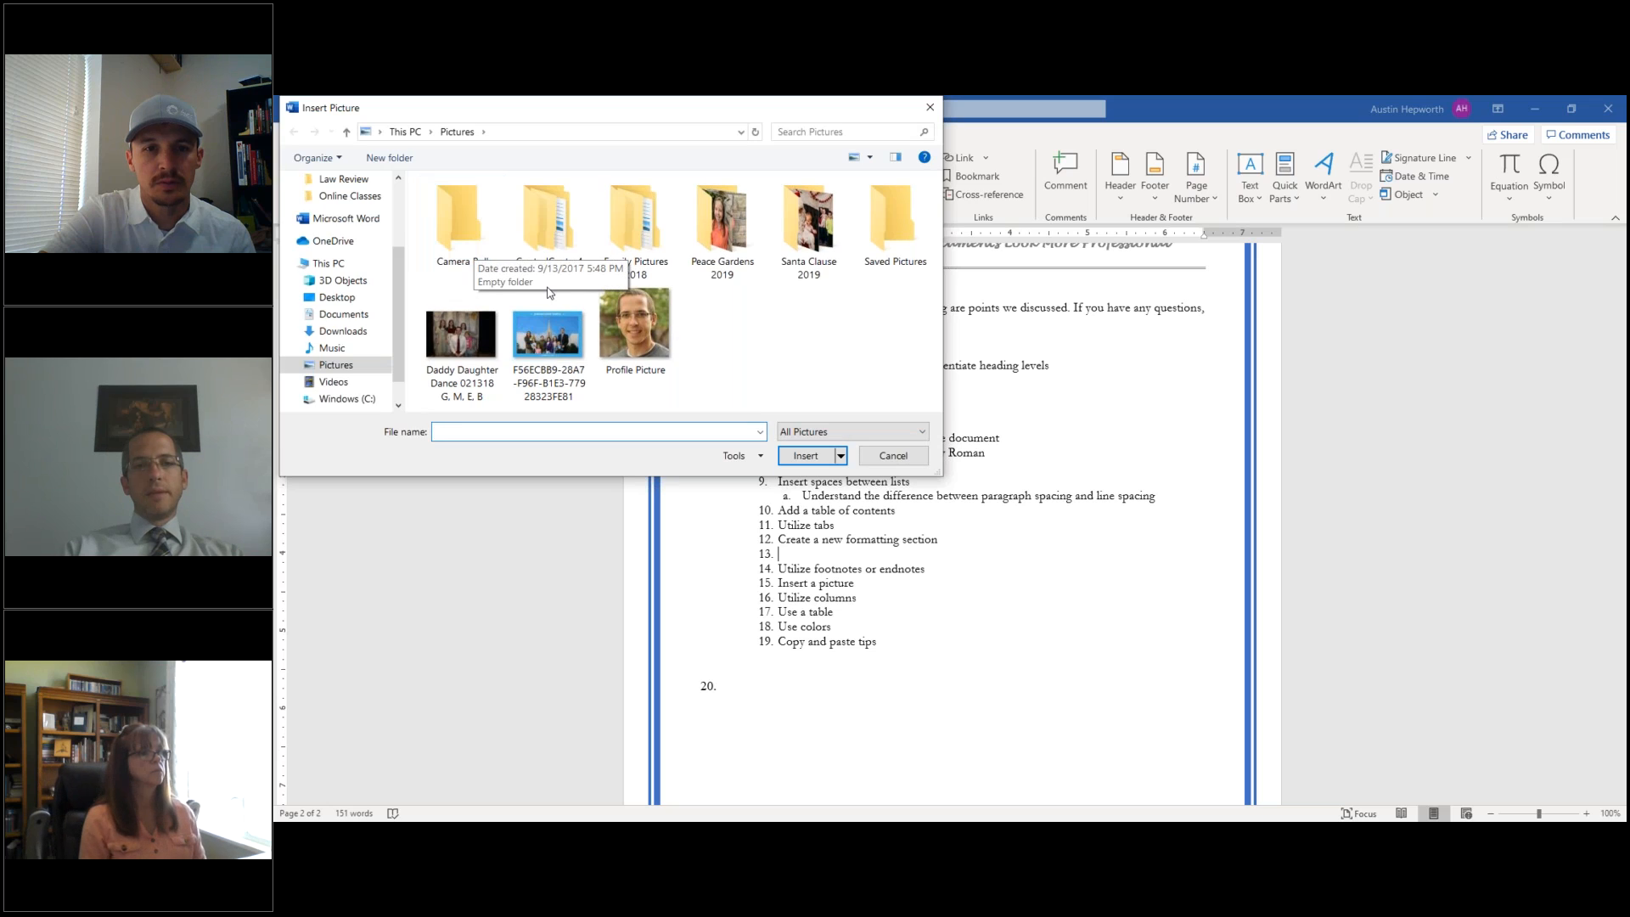
click(645, 329)
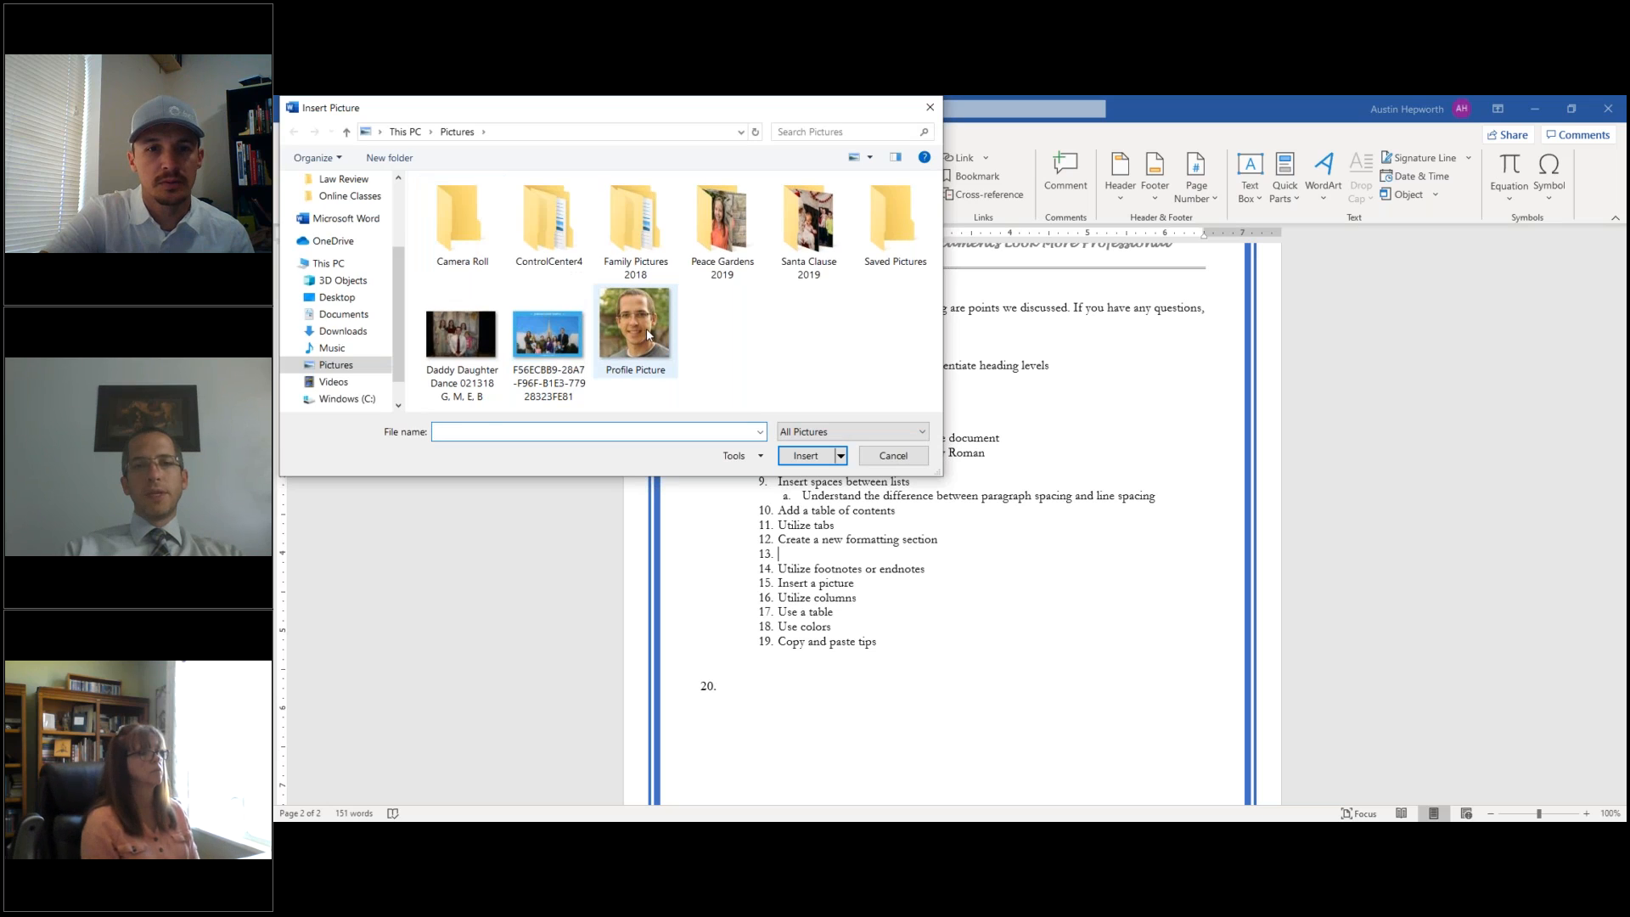
click(806, 456)
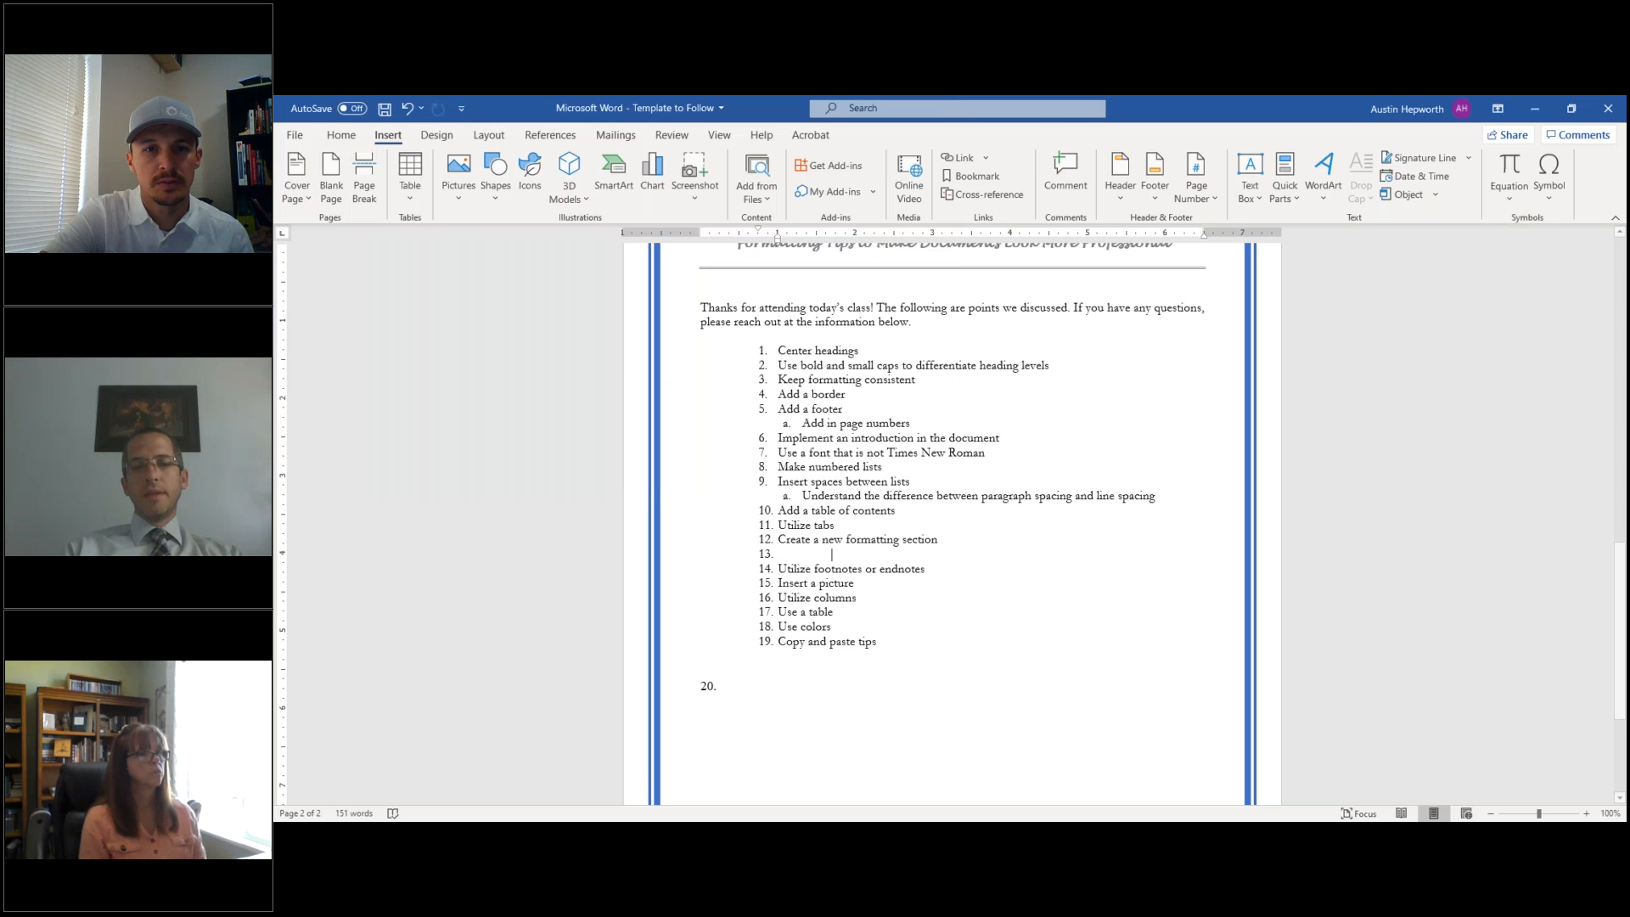
drag(866, 635, 904, 639)
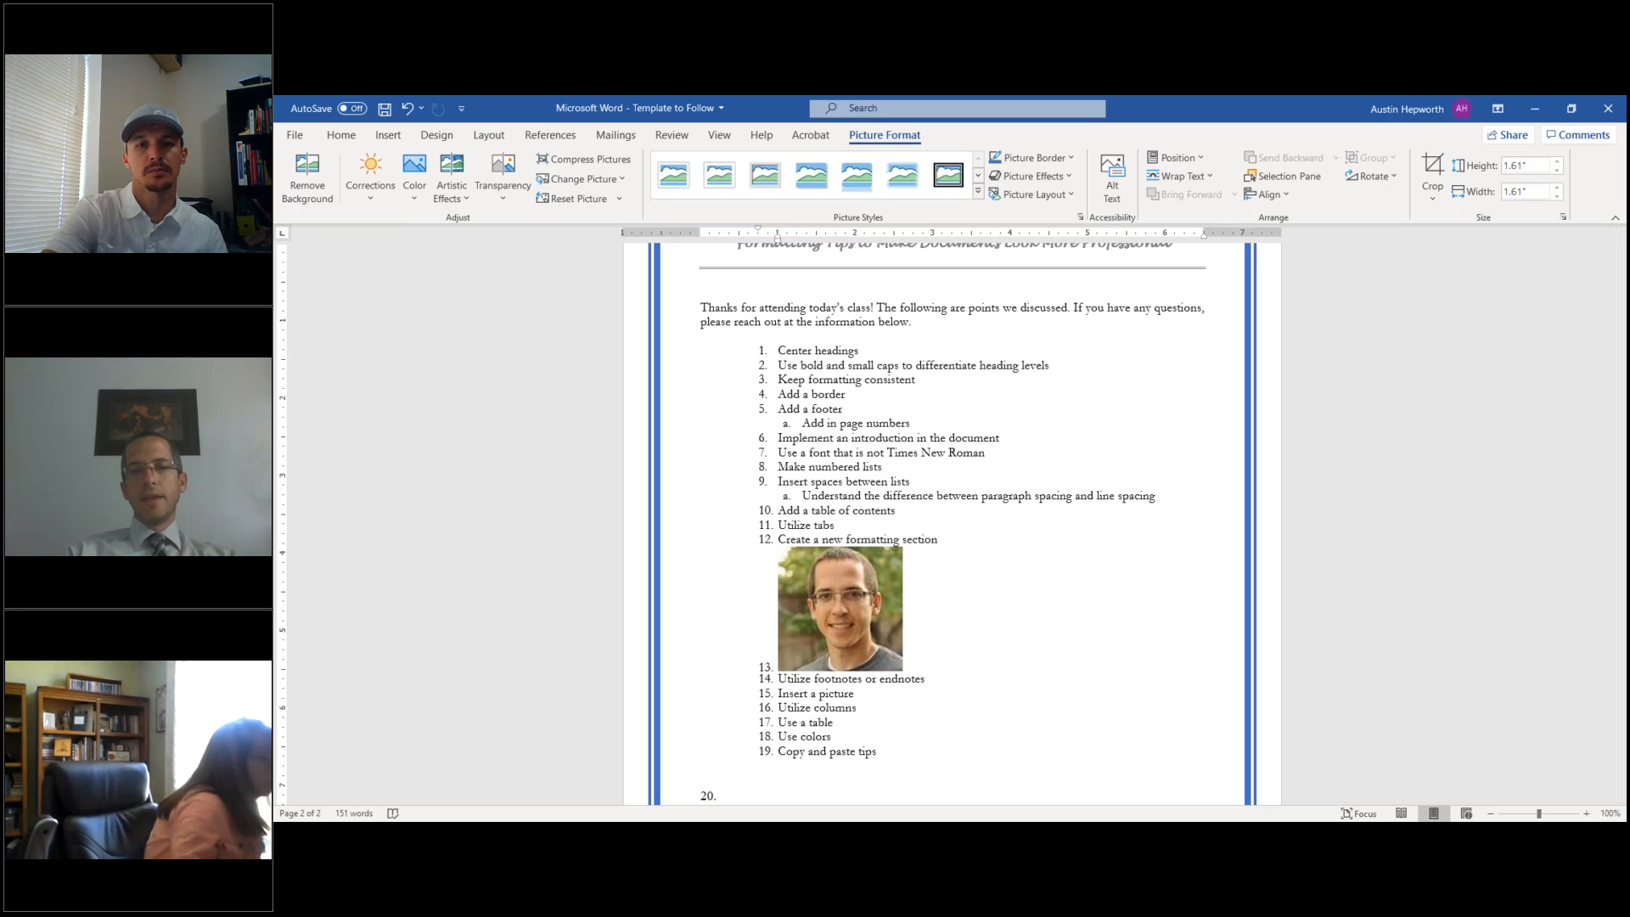
- Try the photo at the end of items 5a and 14, then return it to item 13
drag(849, 607, 913, 423)
drag(973, 475, 925, 684)
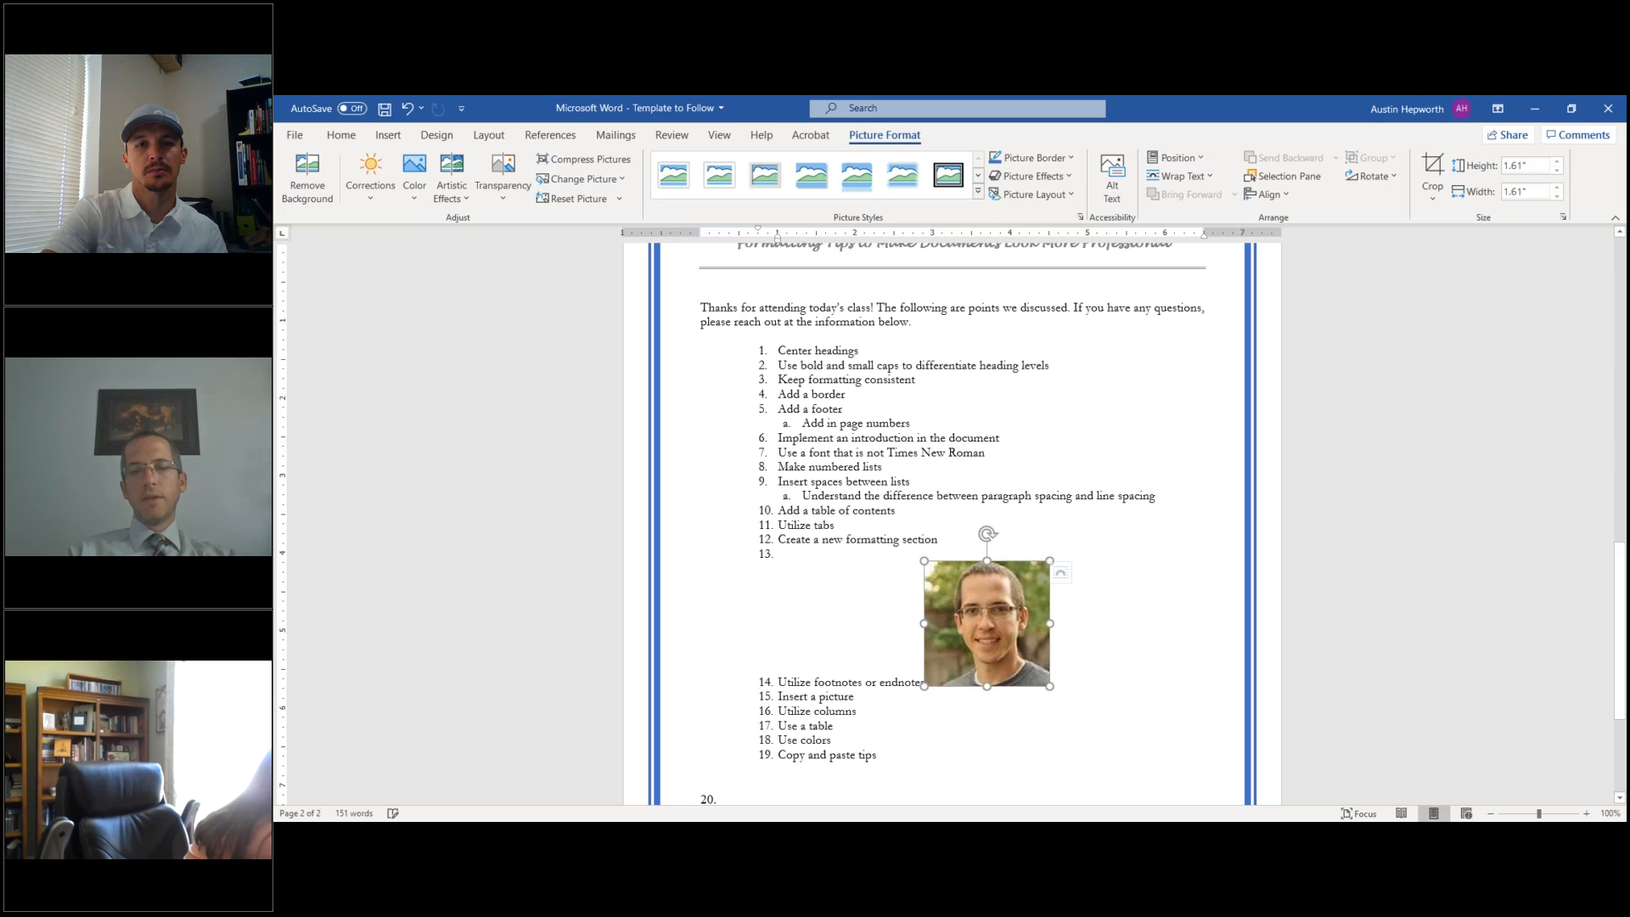
drag(989, 633, 785, 552)
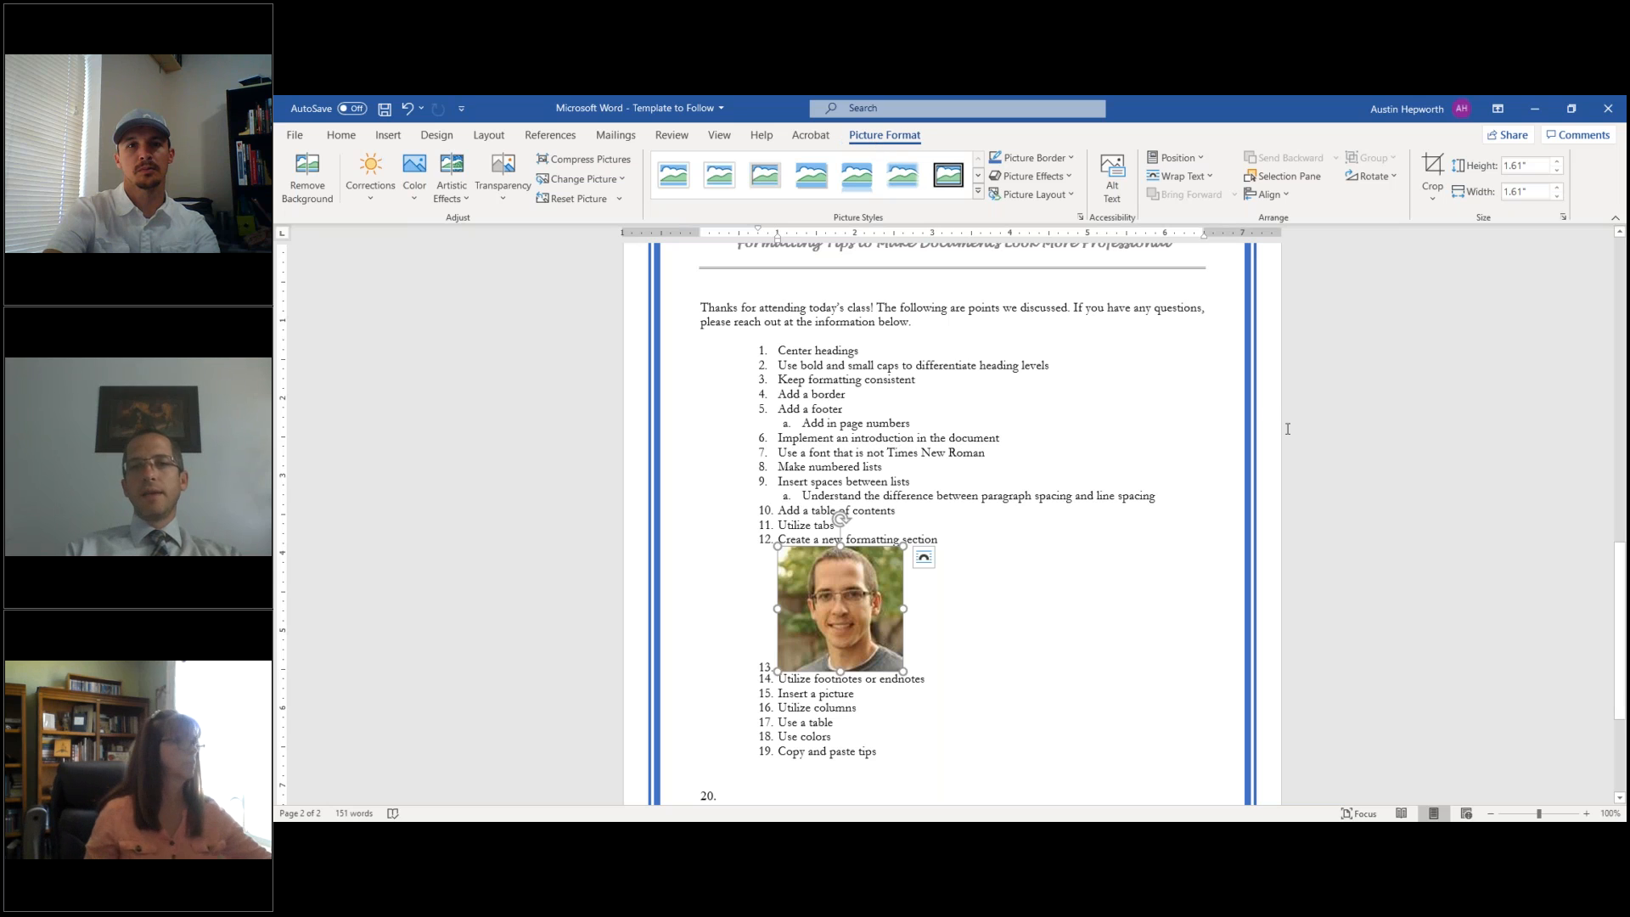
- Show the photo's Position and Wrap Text options
click(1203, 162)
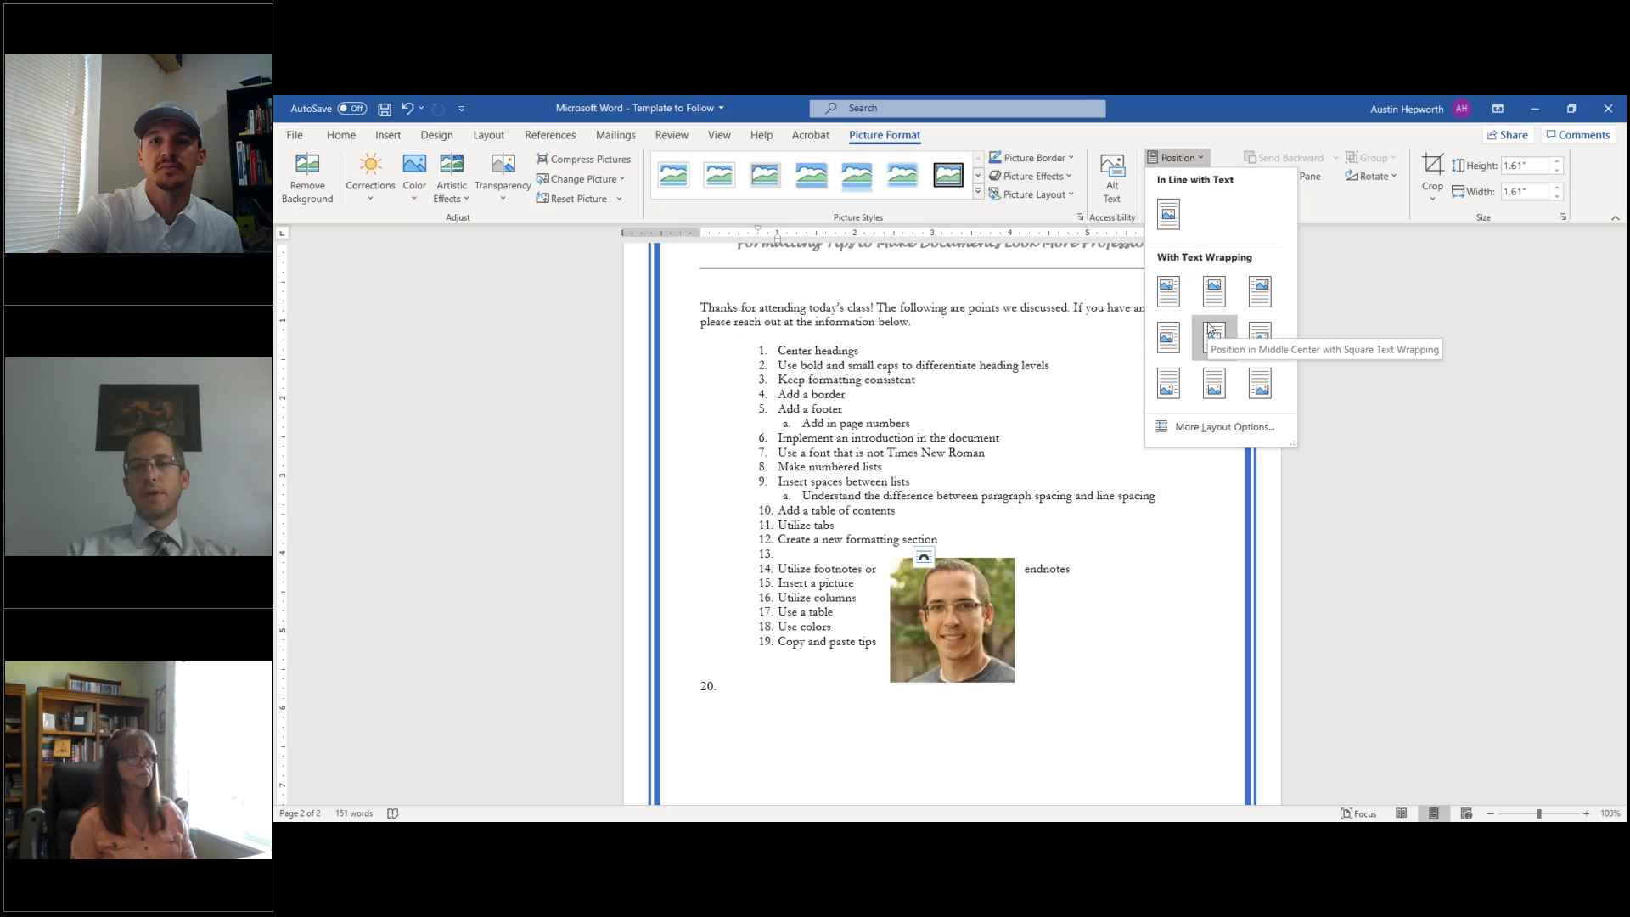
click(1209, 159)
click(1209, 175)
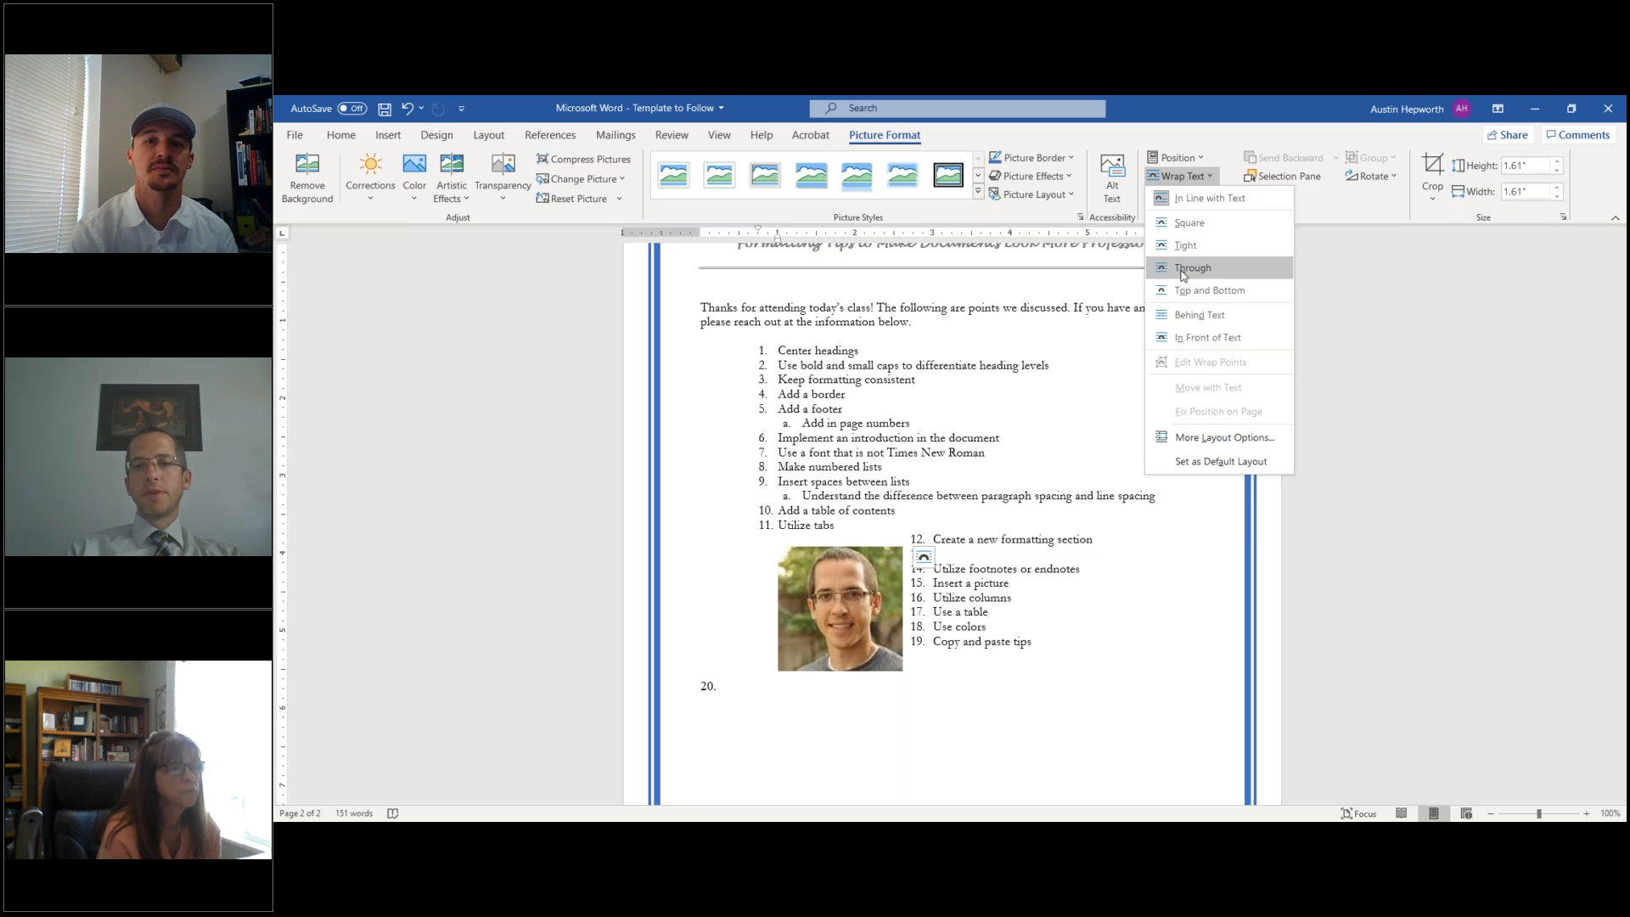
- Set the photo behind text and move it to the right of list items 1–6
key(Escape)
click(1189, 320)
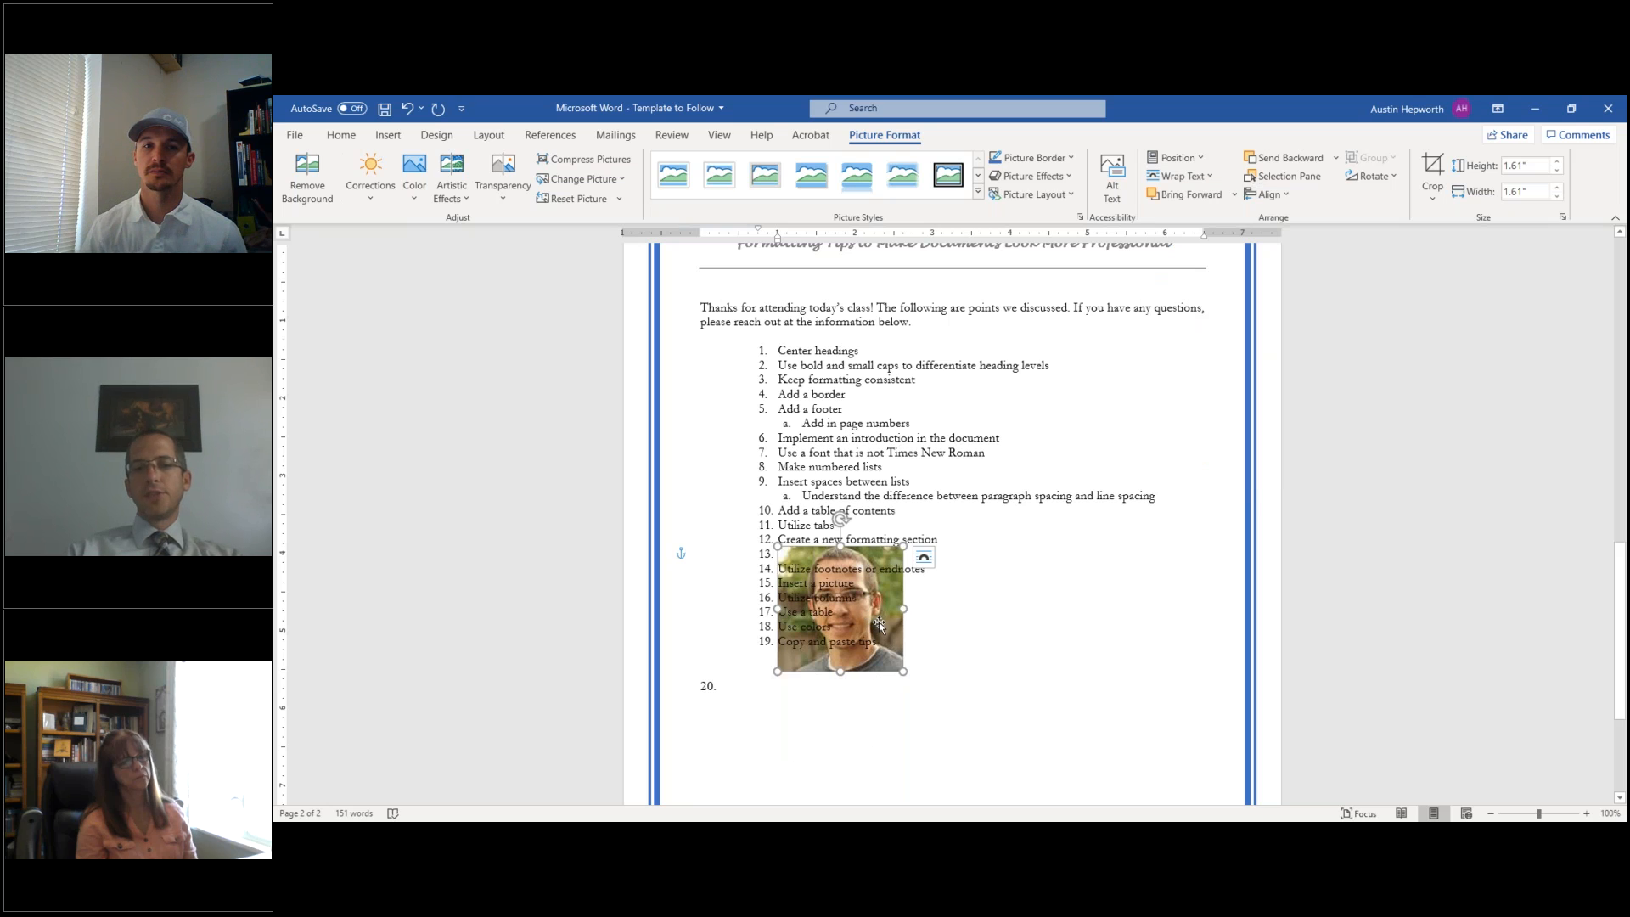
drag(879, 625, 951, 470)
drag(944, 414, 1148, 360)
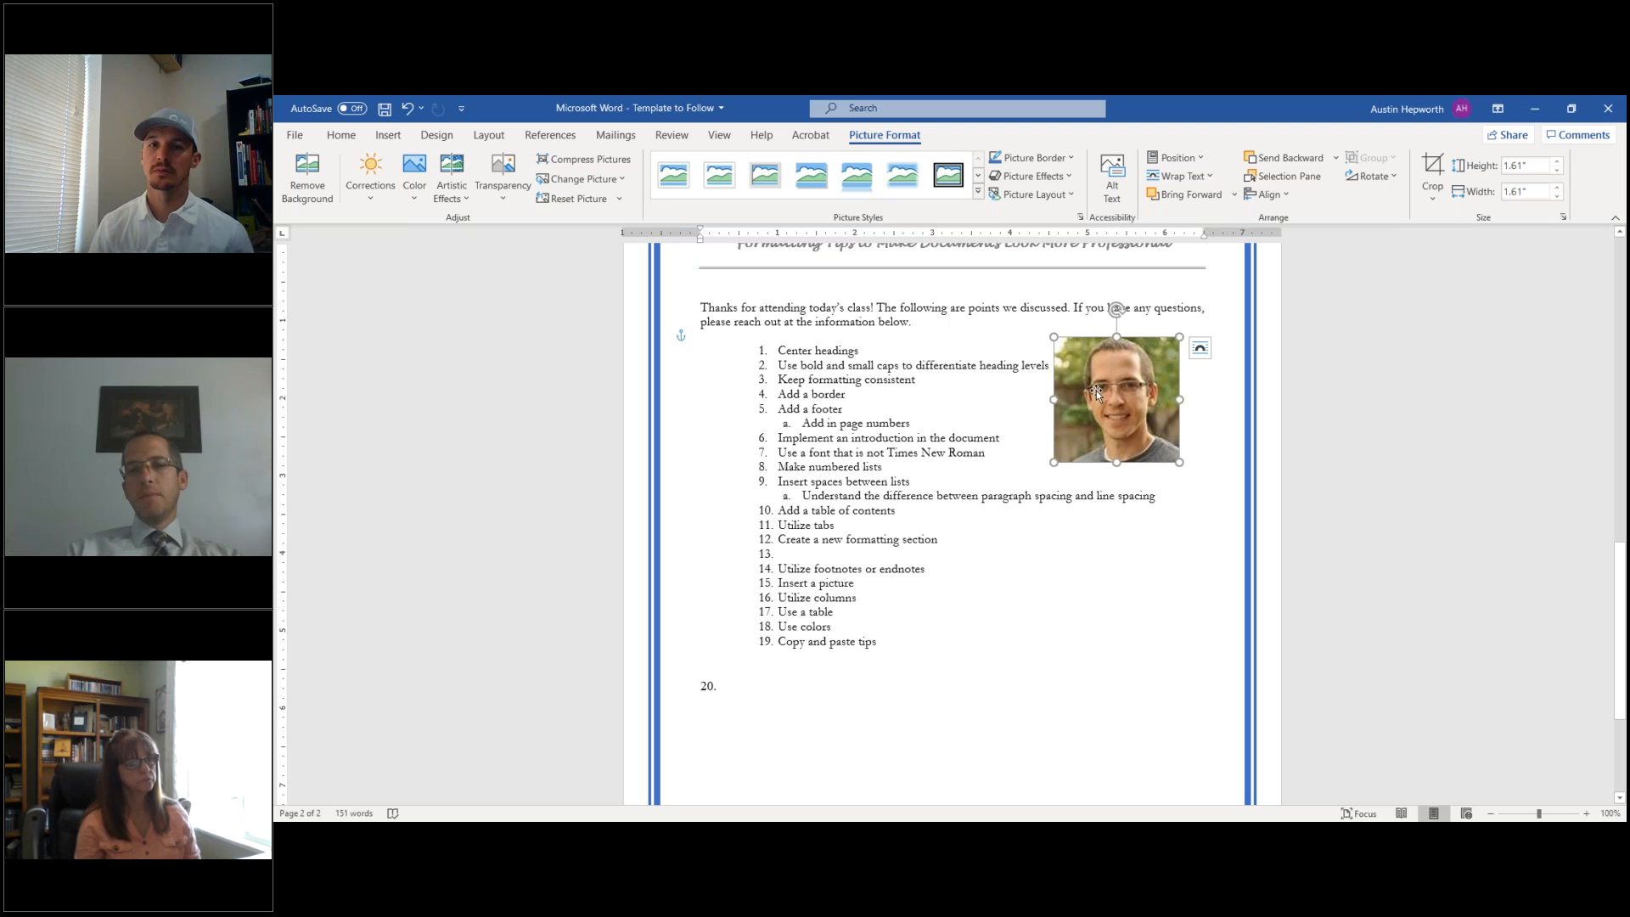
- Switch the photo's wrapping to Square and return to the text
click(1182, 176)
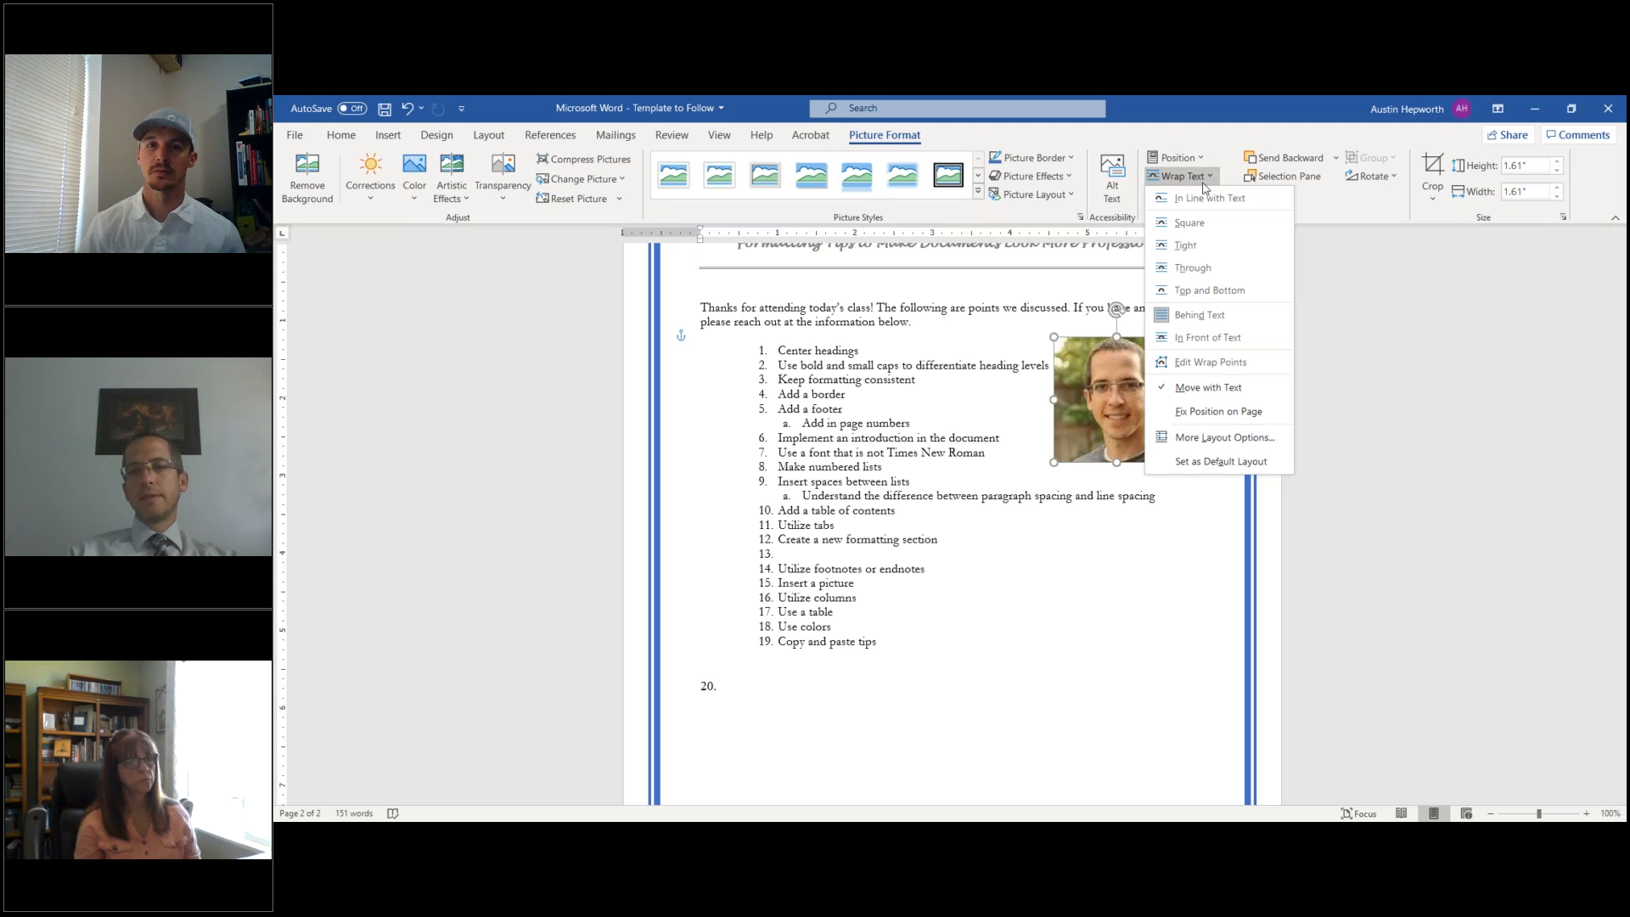
click(1187, 225)
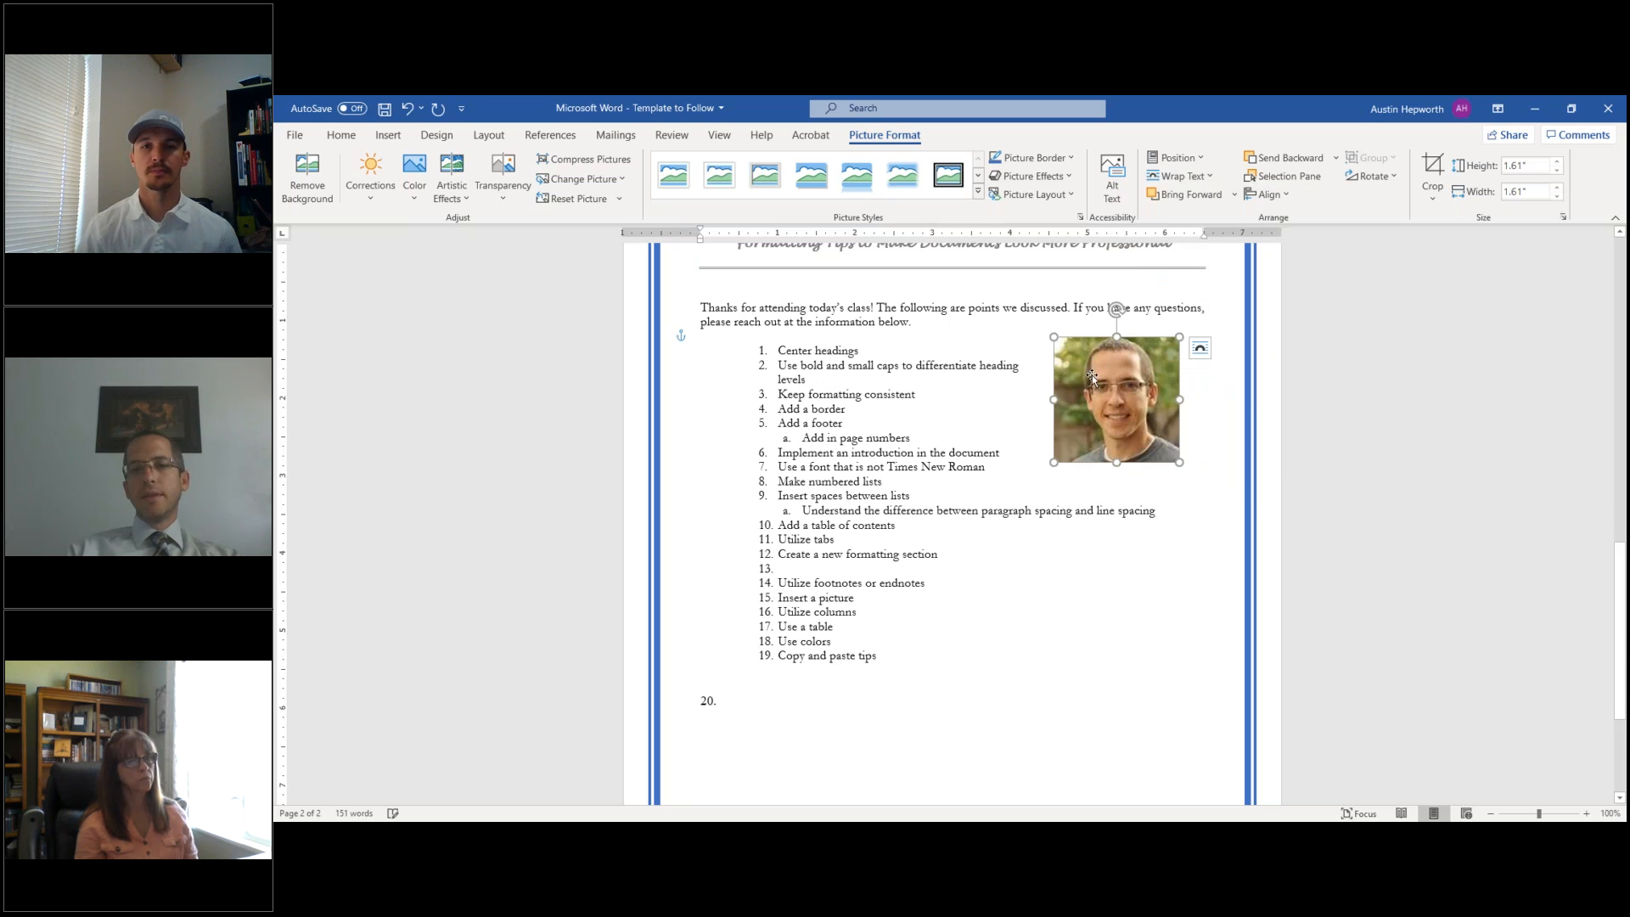
click(1020, 370)
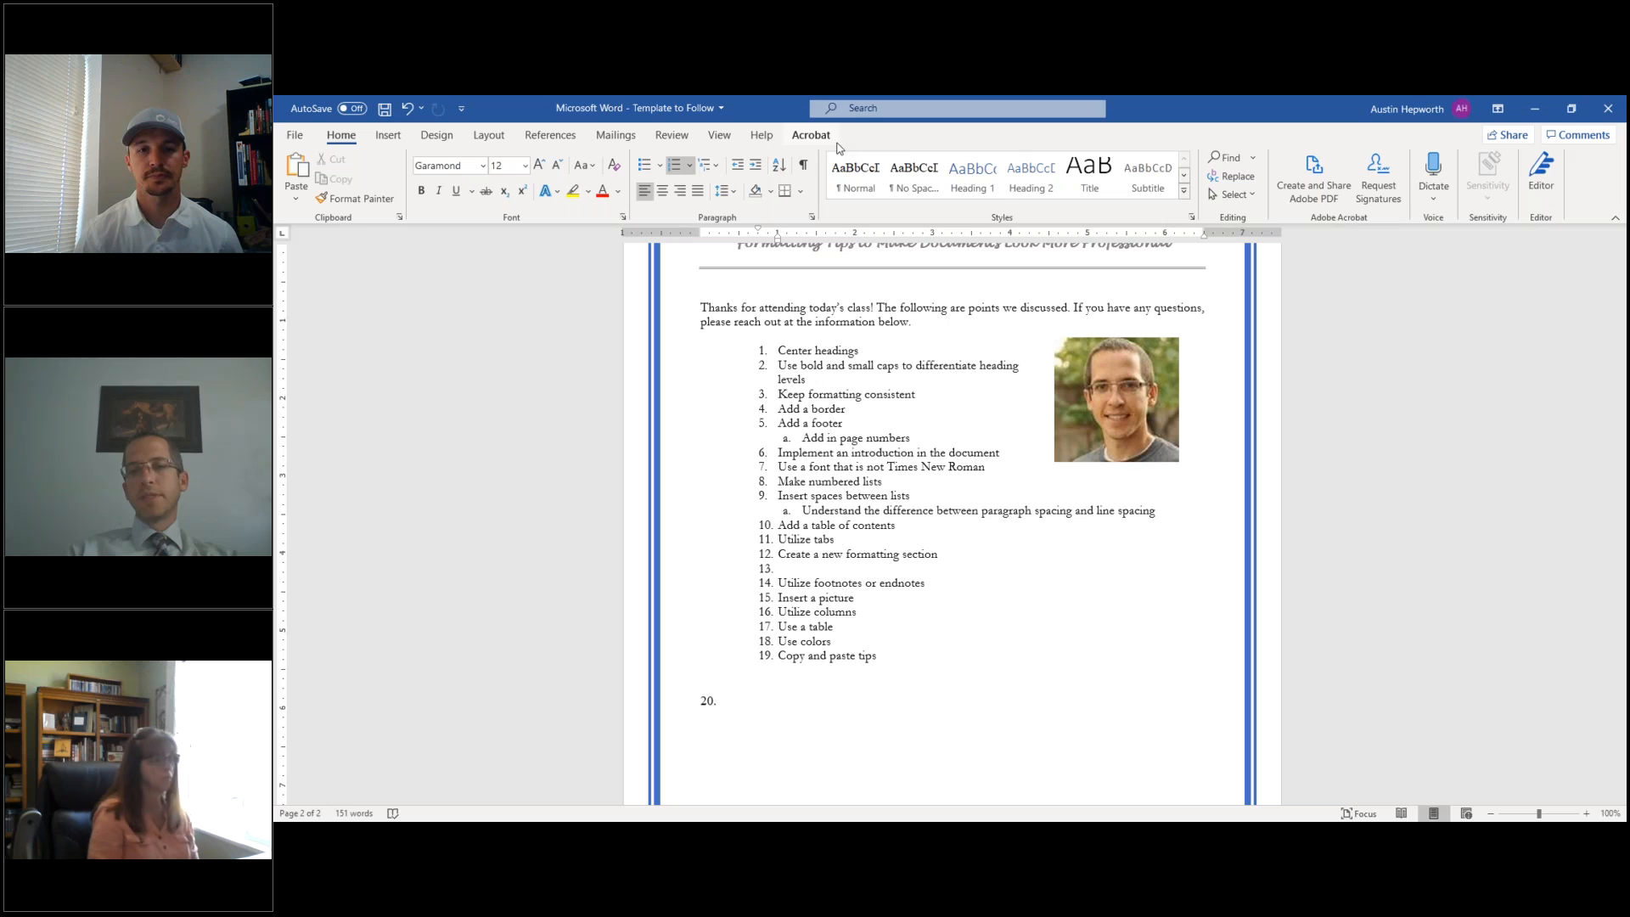
click(1123, 419)
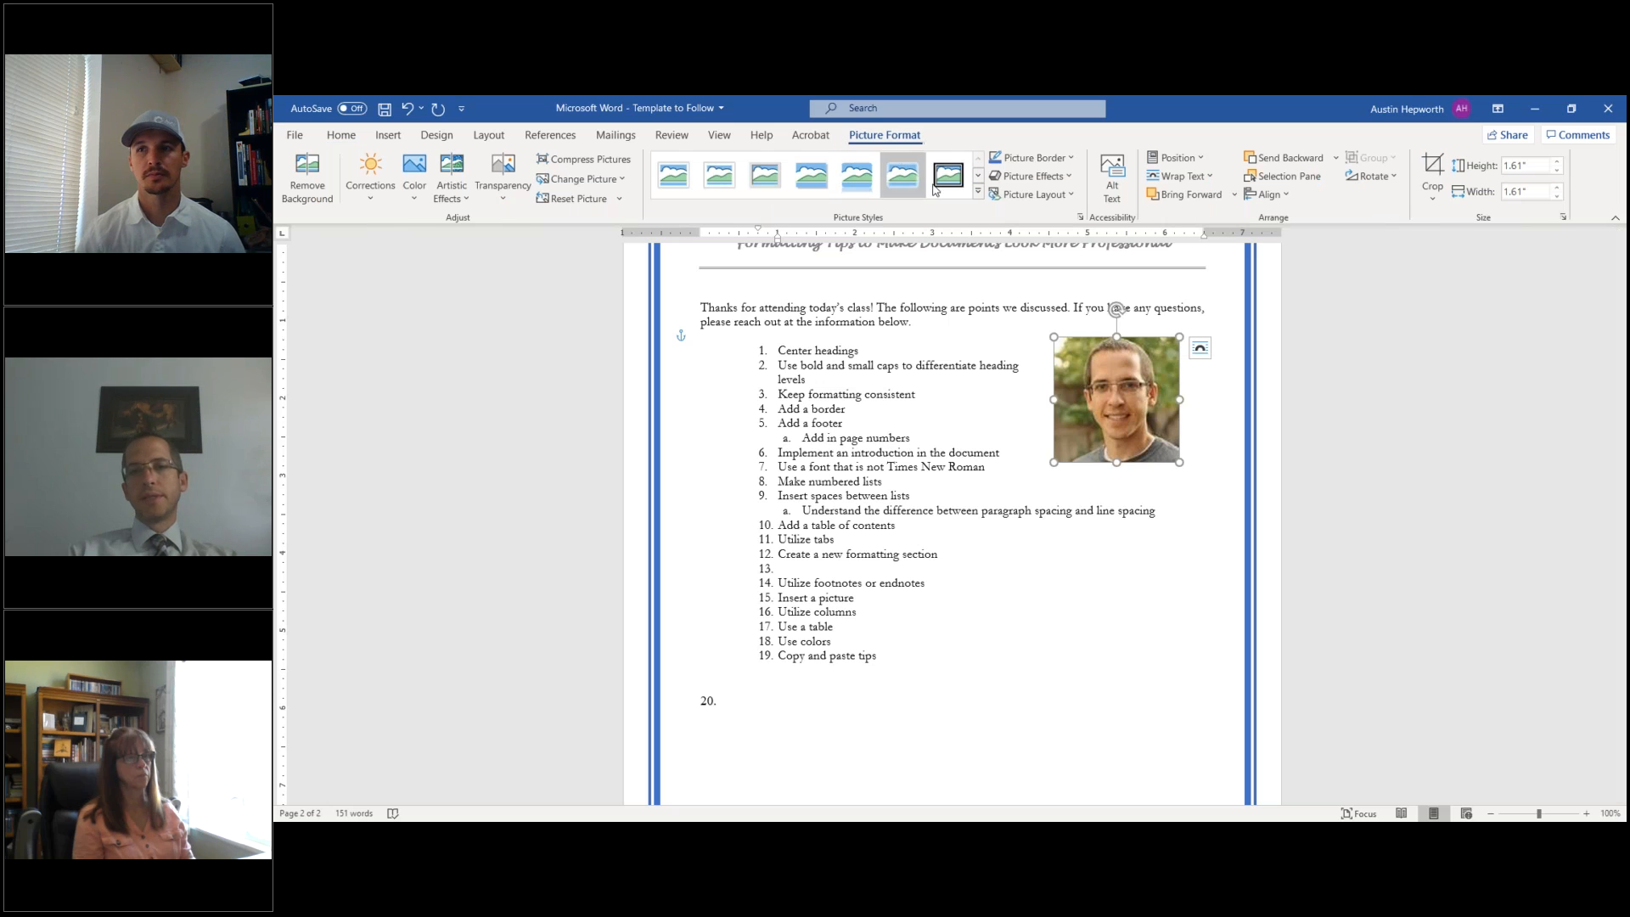
click(412, 191)
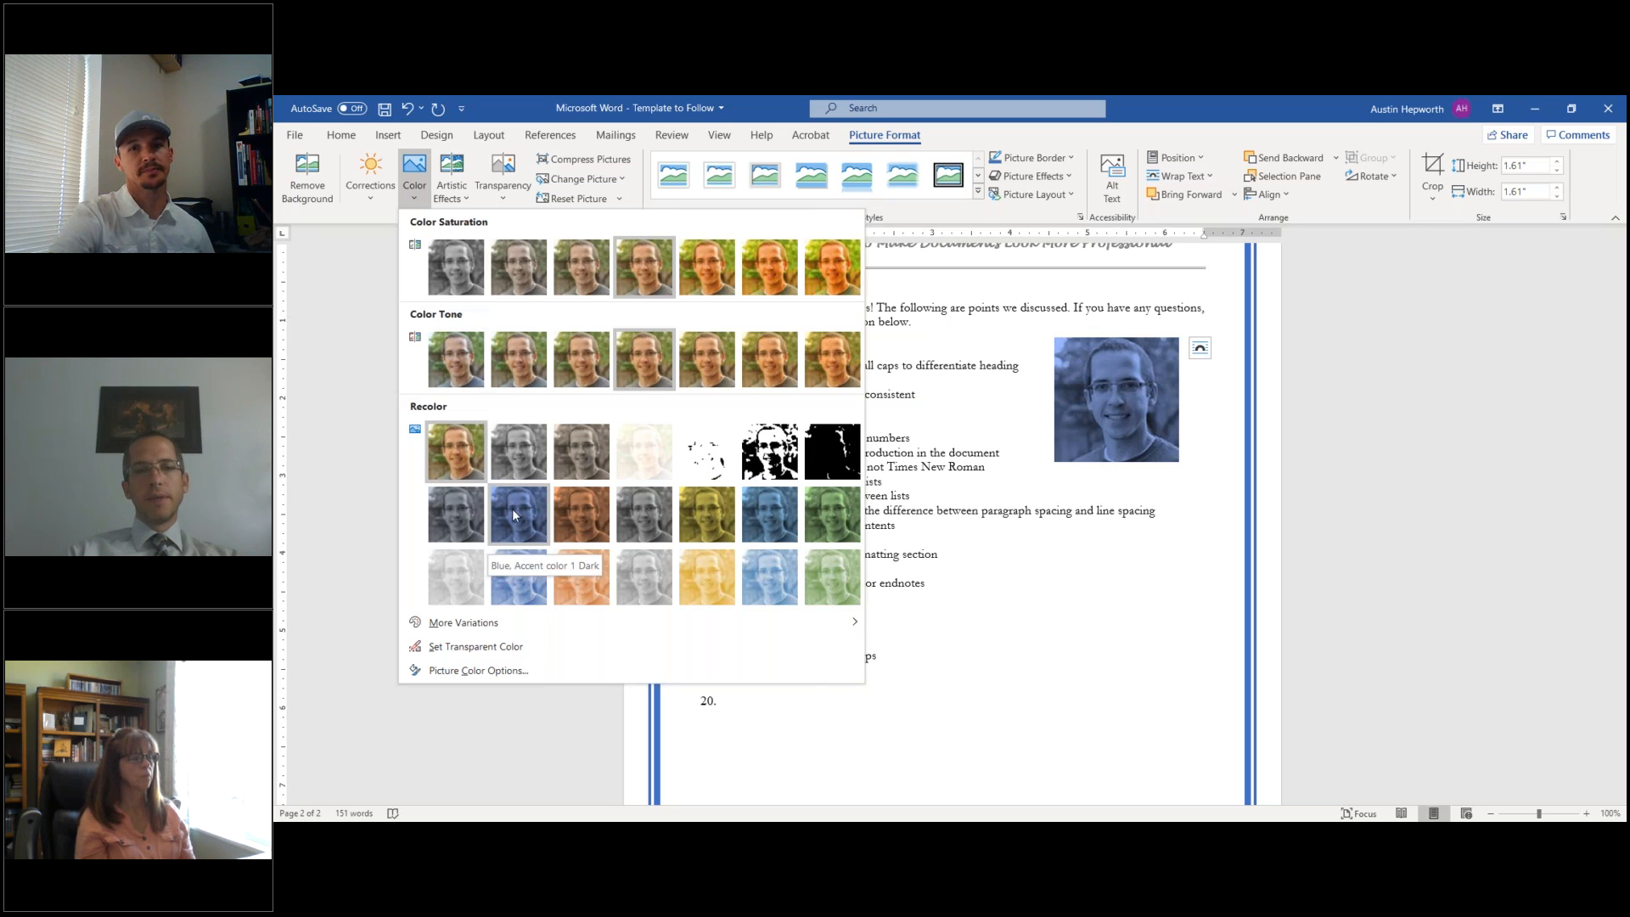
click(370, 196)
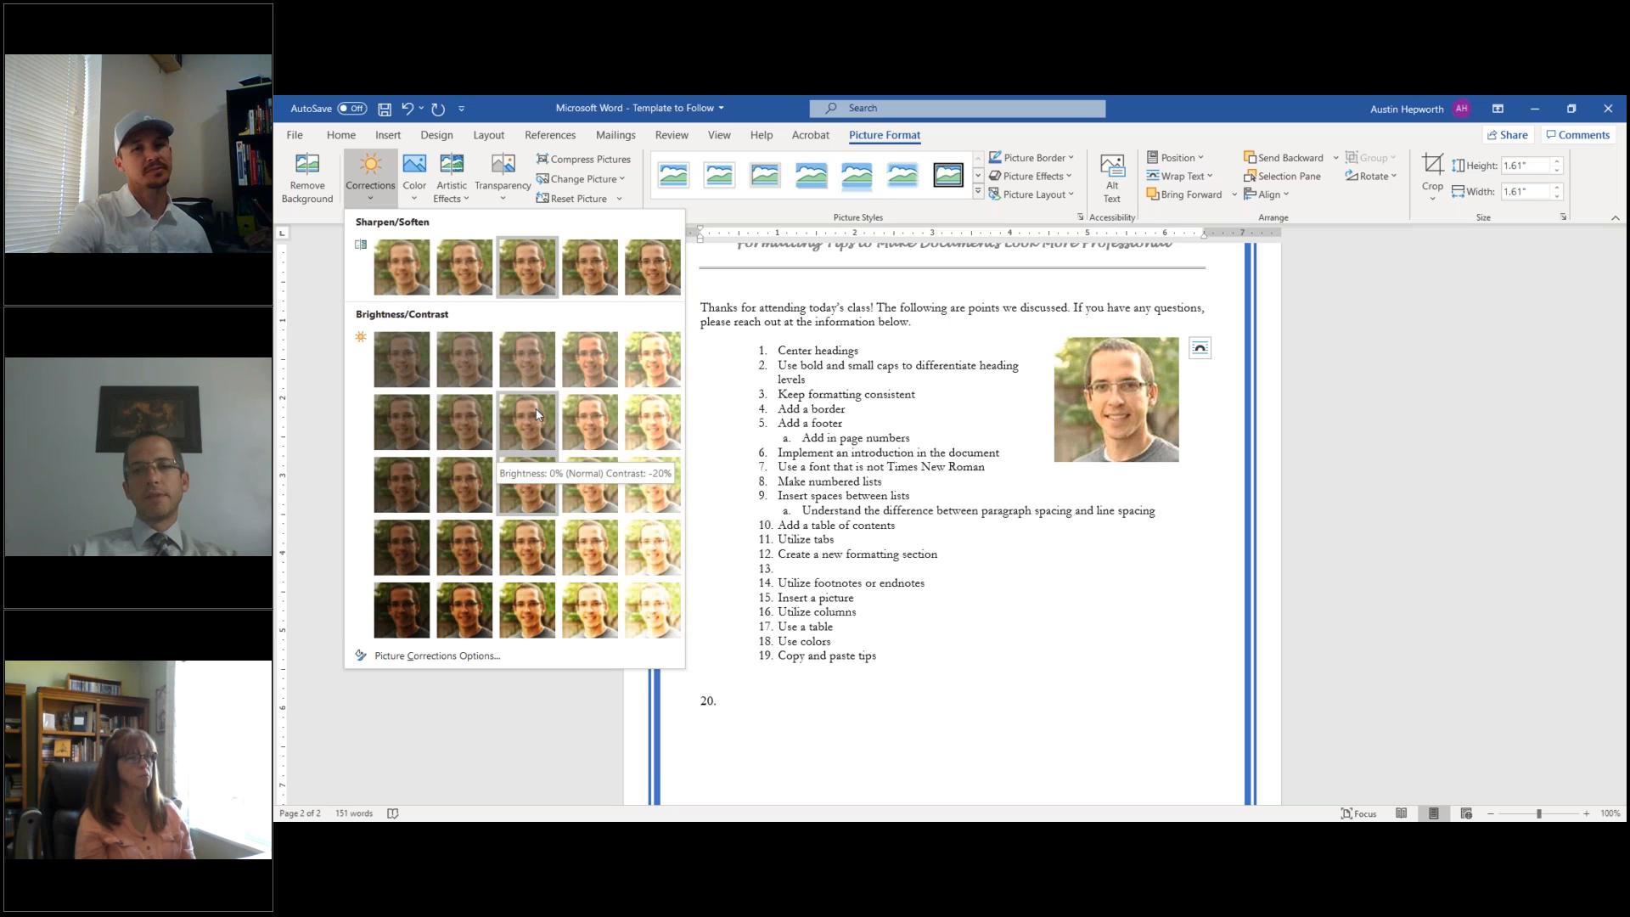
click(370, 197)
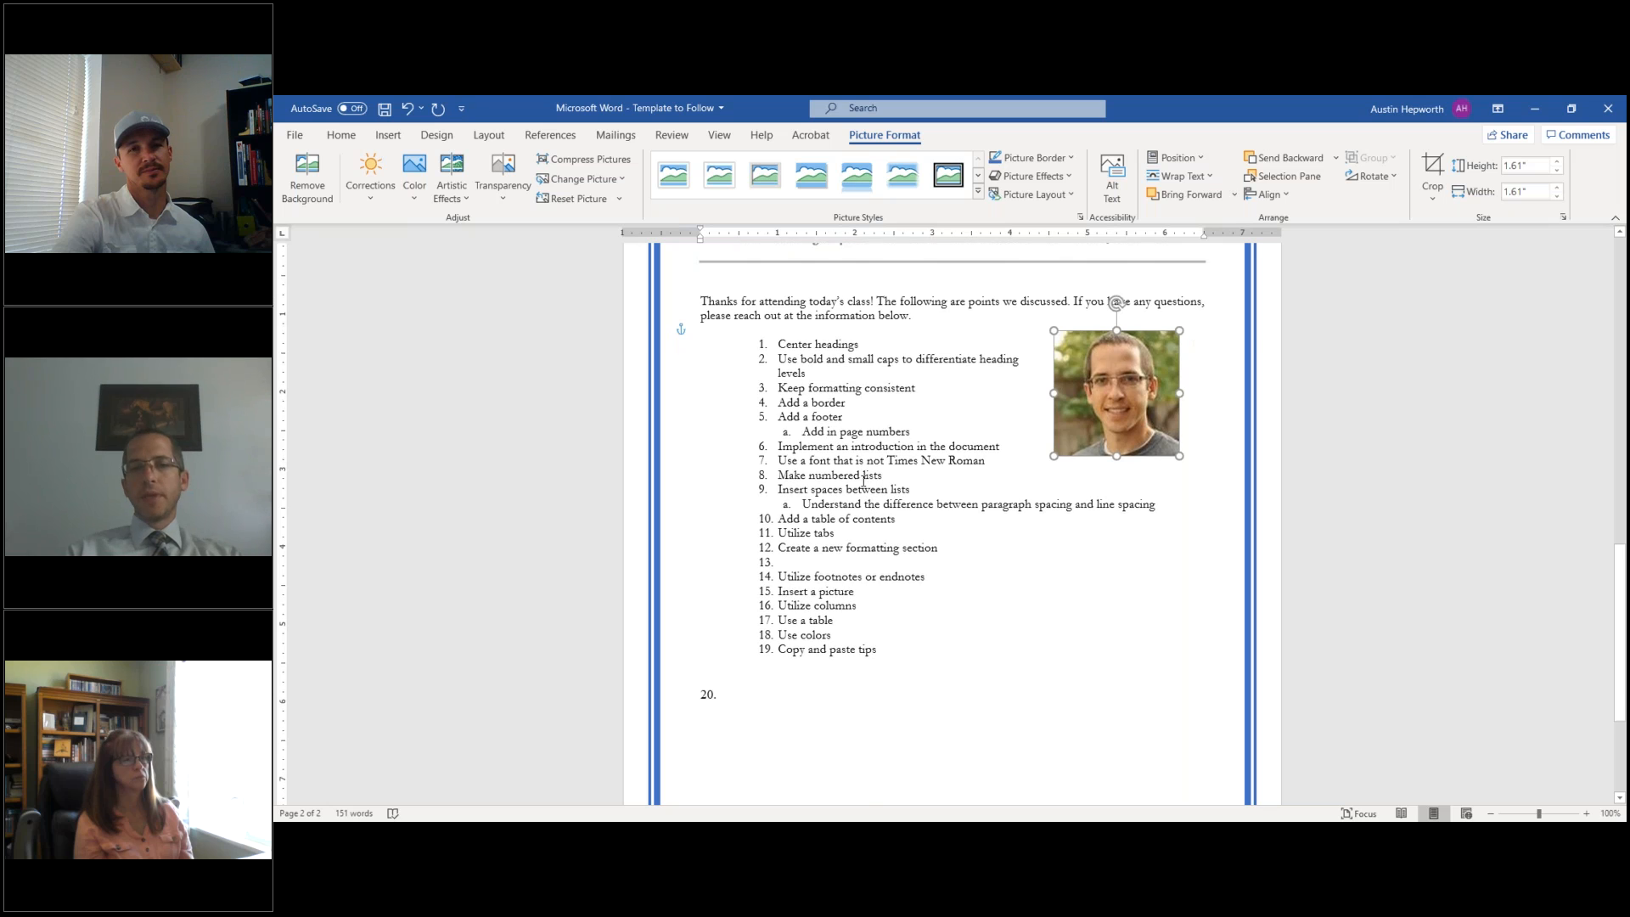
scroll(875, 442, up, 3)
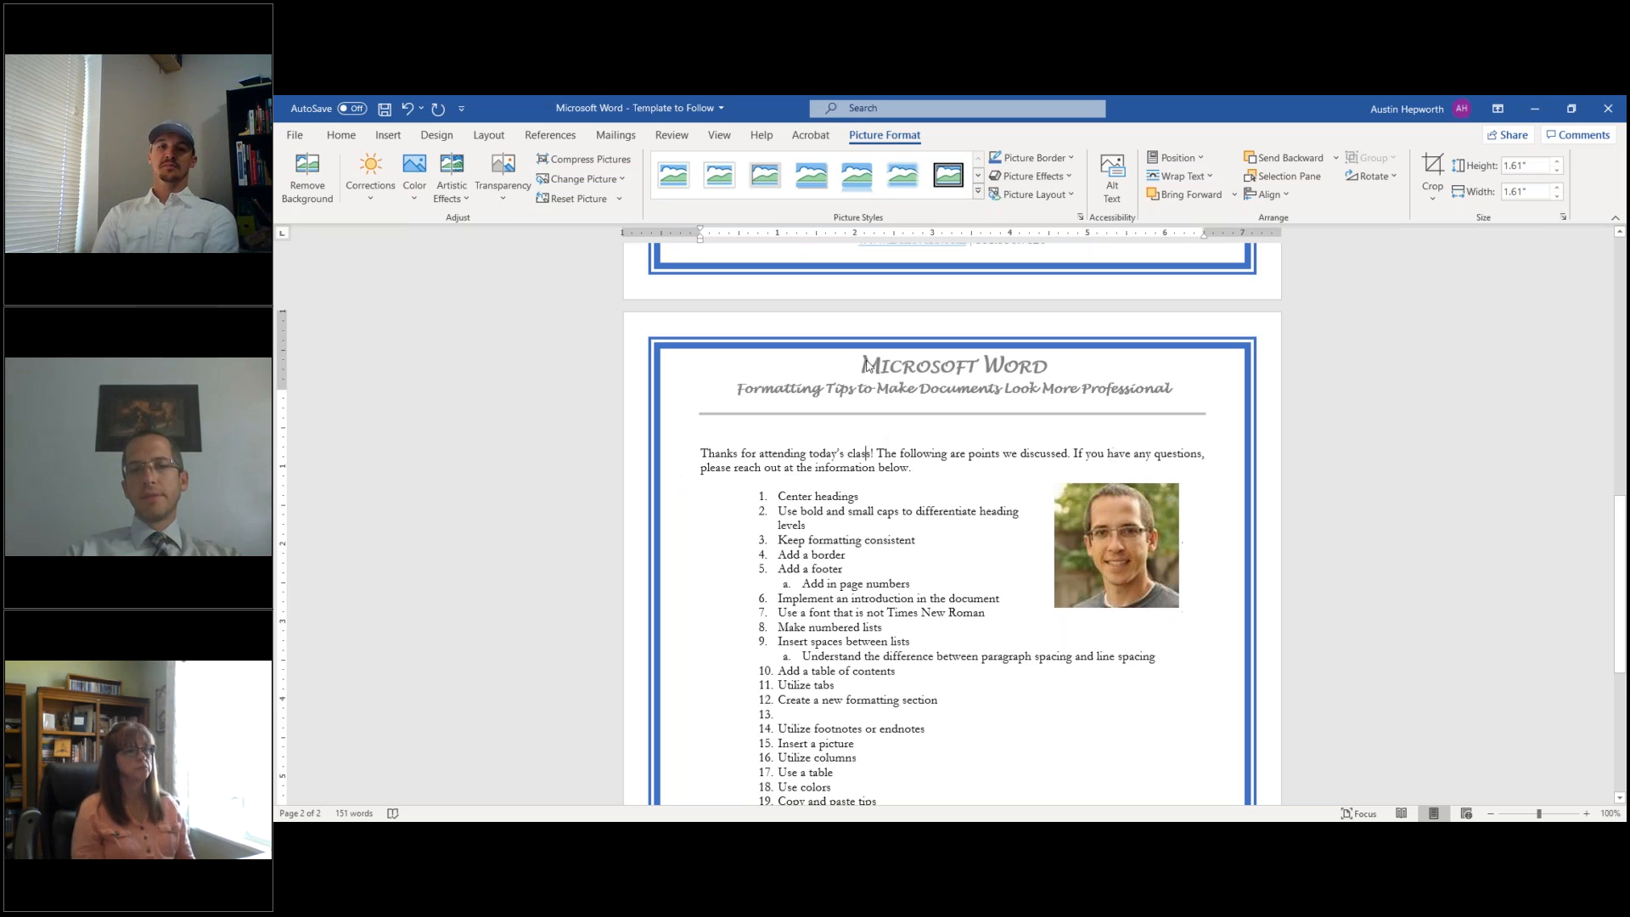
- Colour the header's Microsoft Word title blue, then close the header
double_click(868, 367)
drag(860, 366, 1061, 356)
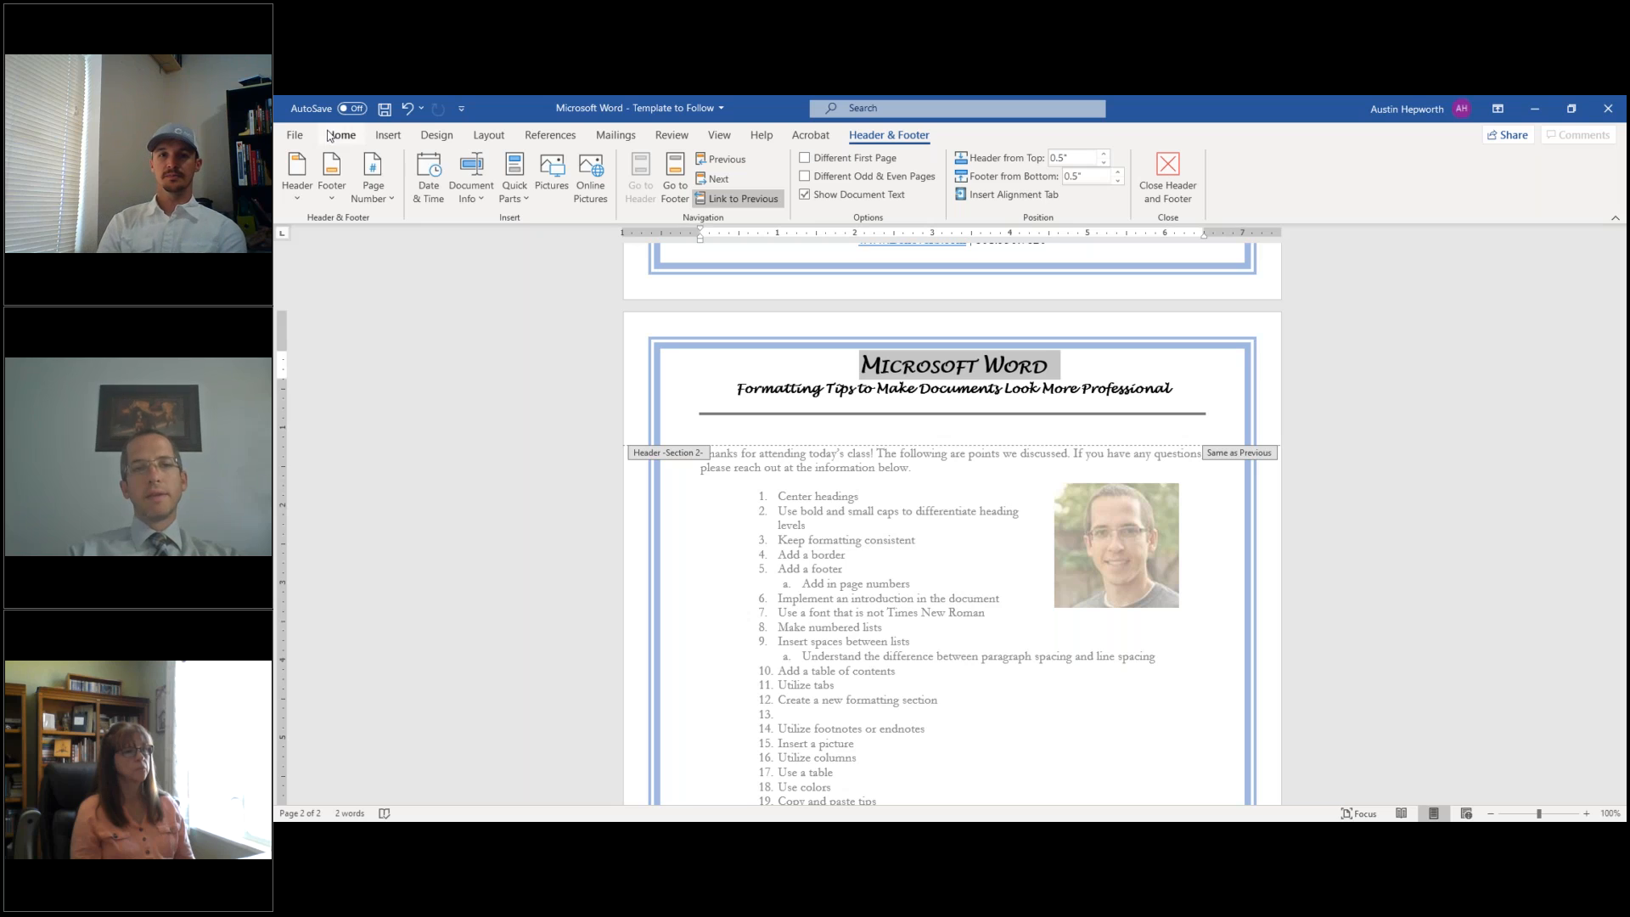
click(332, 135)
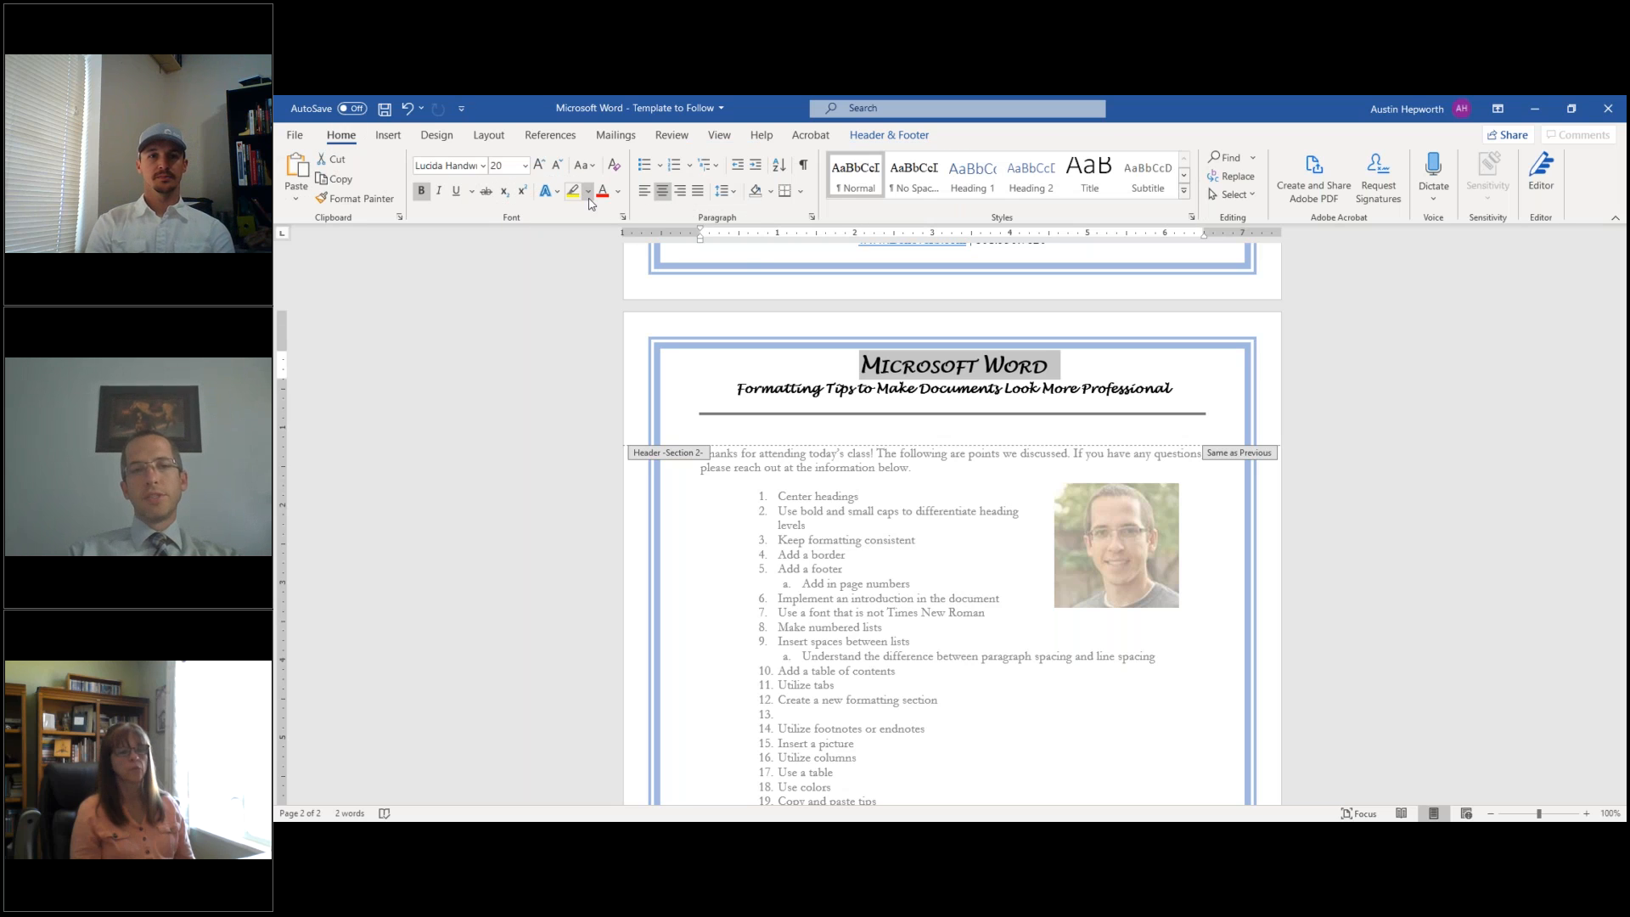
click(619, 191)
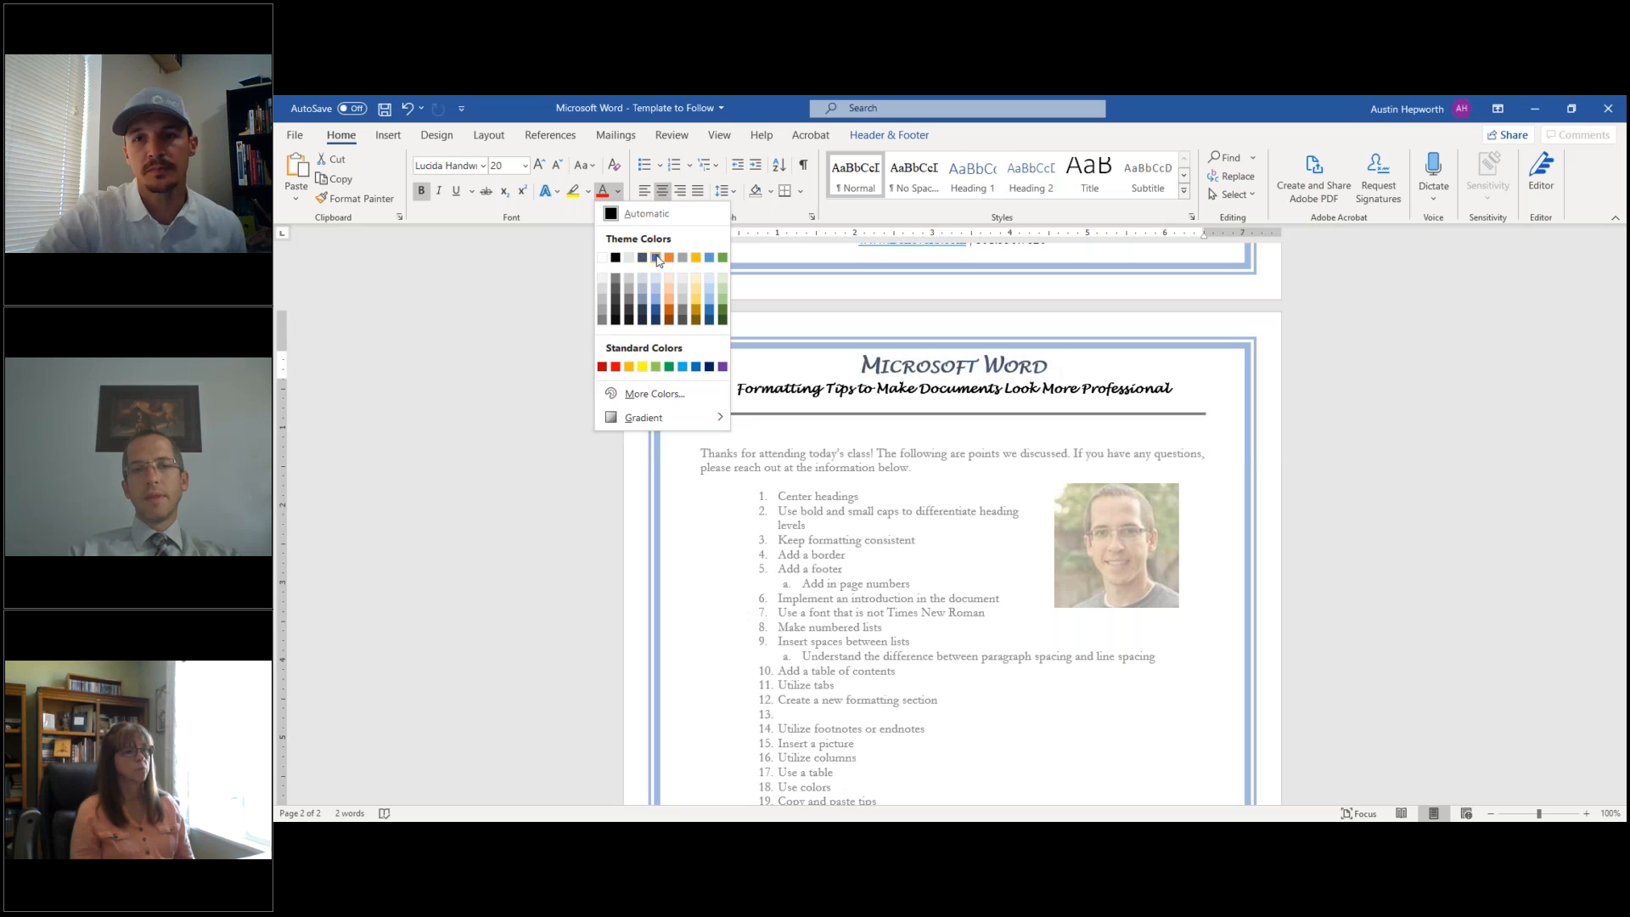
click(659, 259)
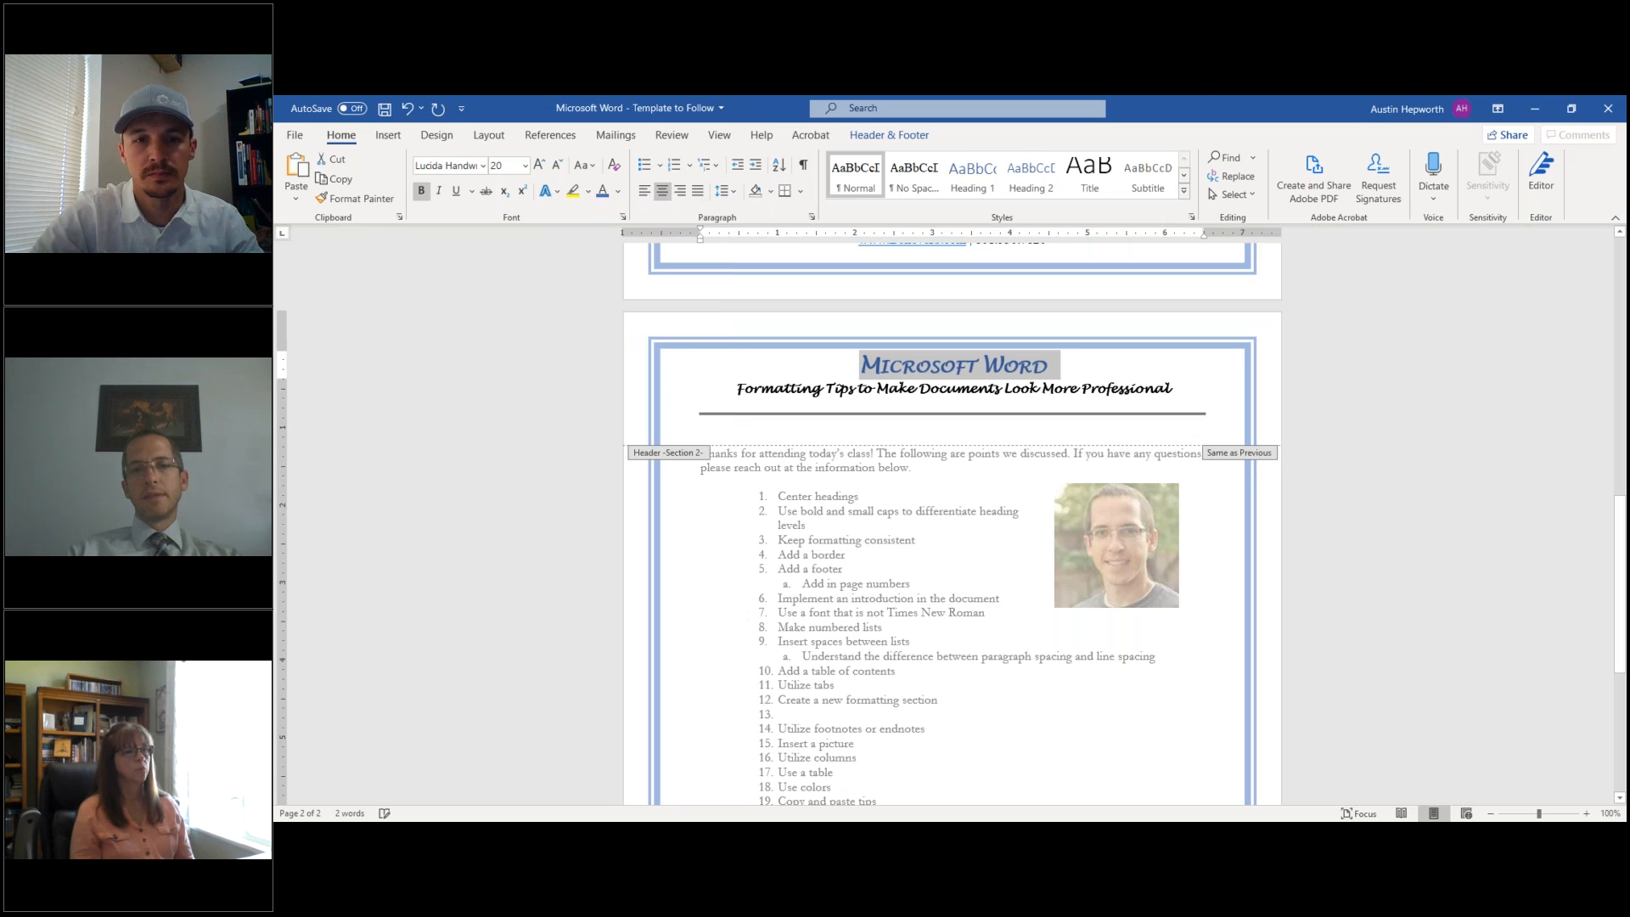
double_click(845, 484)
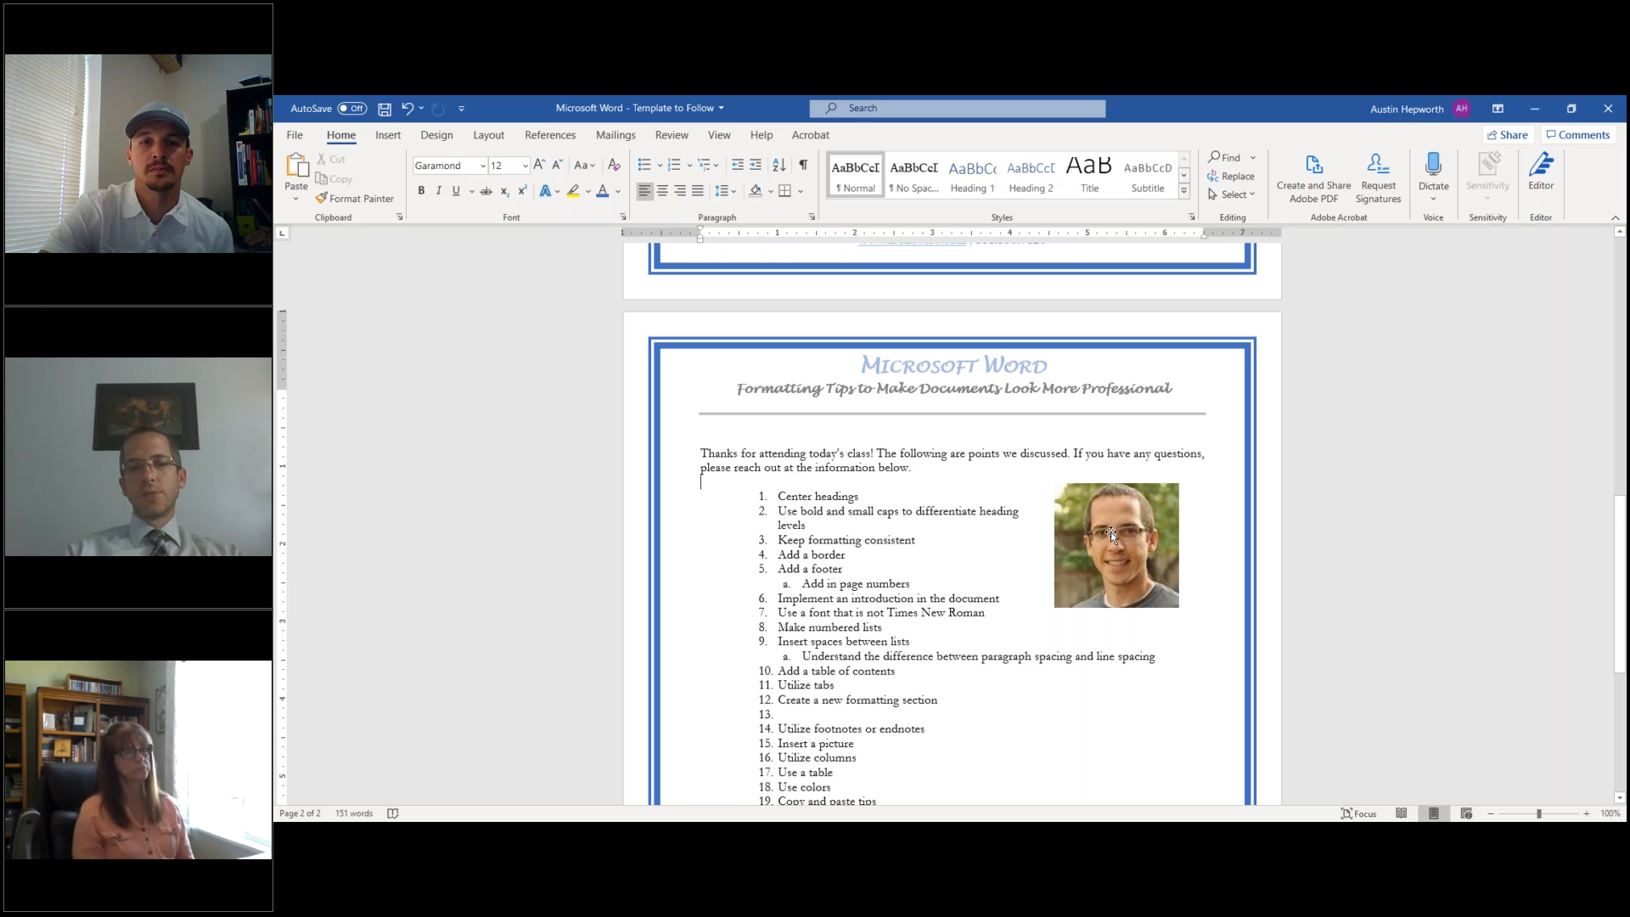
scroll(1123, 536, down, 3)
scroll(951, 522, down, 3)
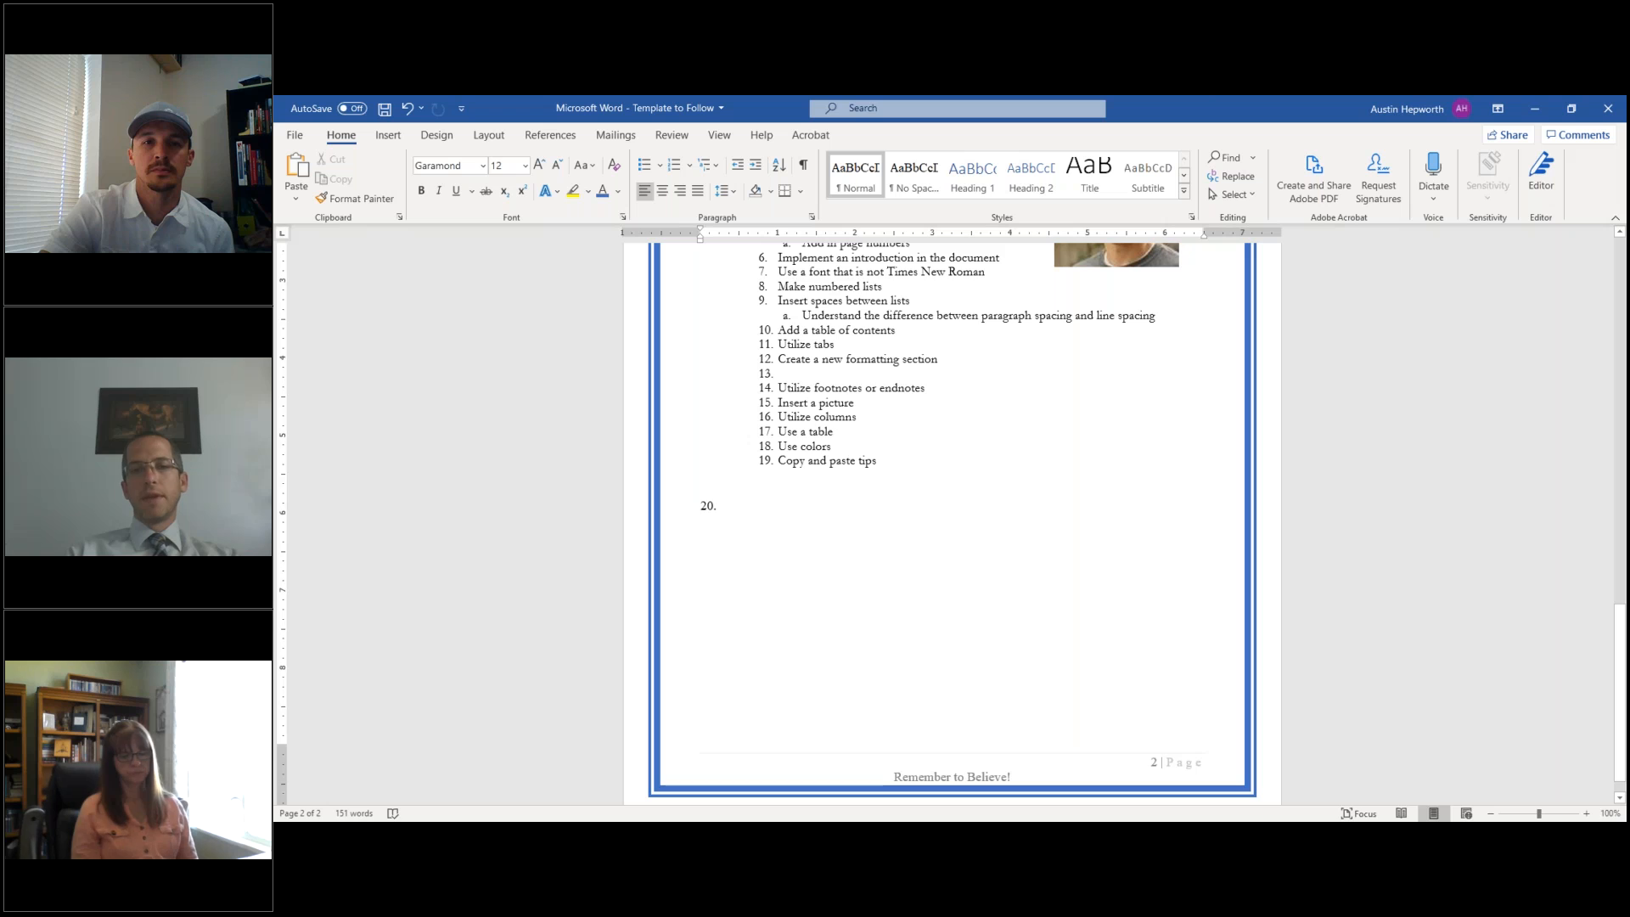
scroll(951, 522, up, 5)
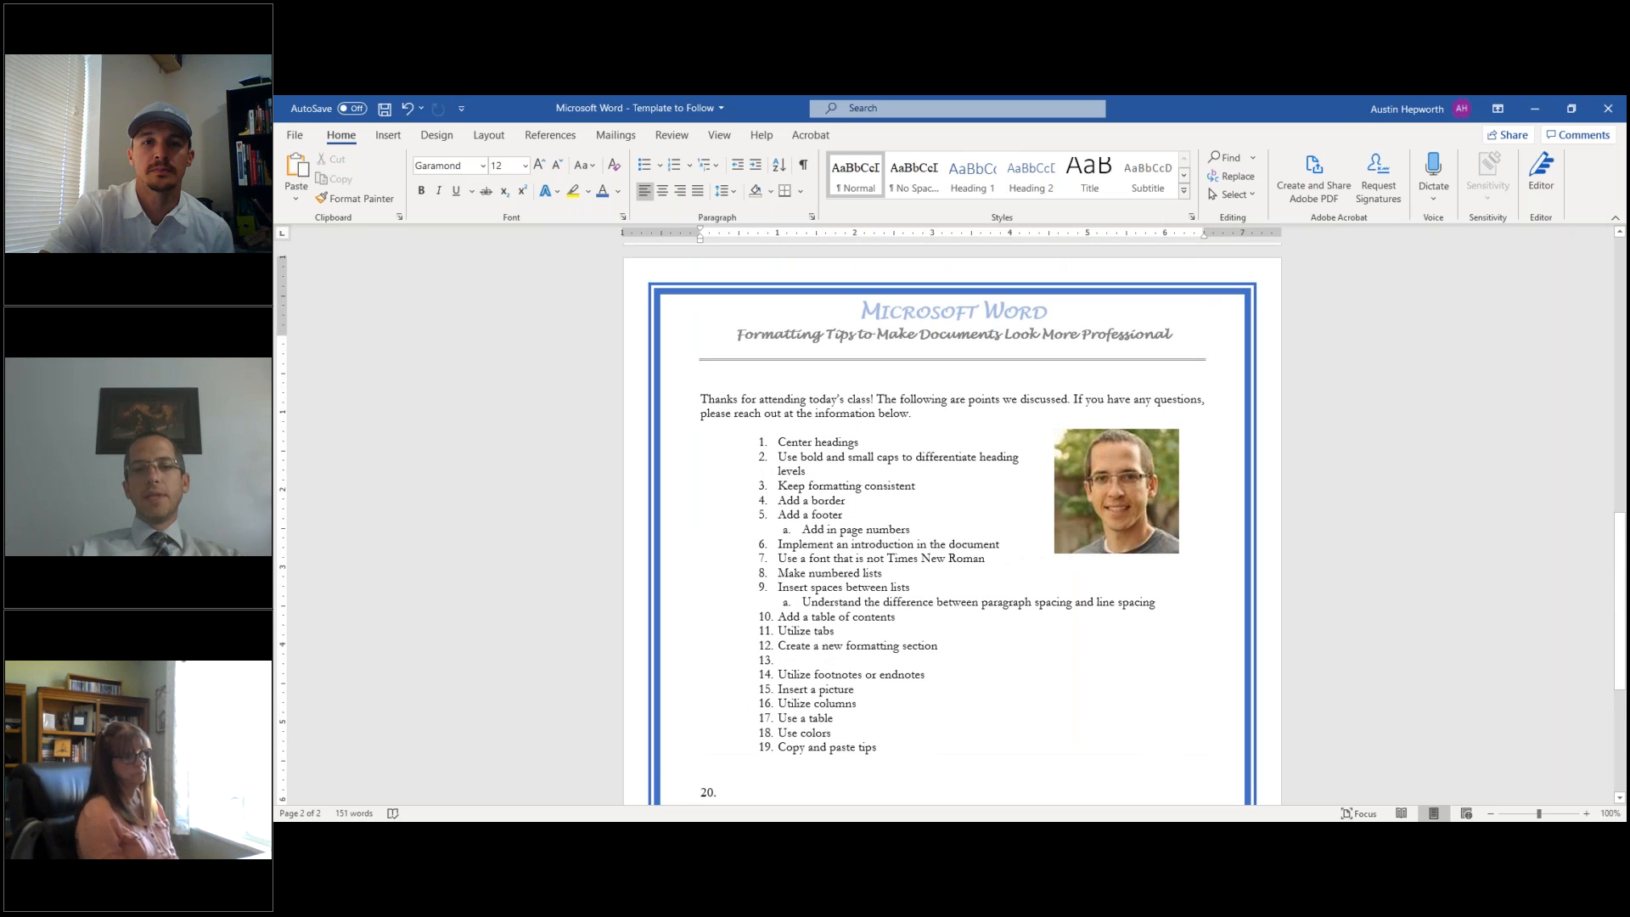